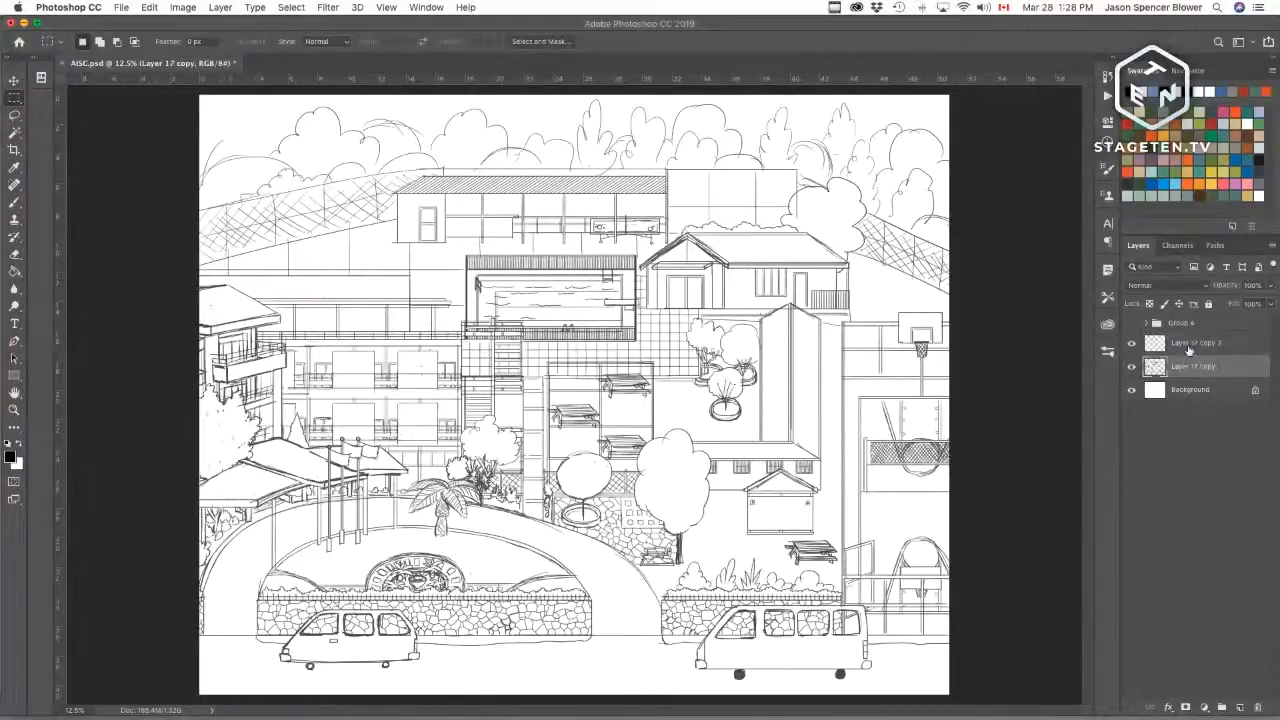
Step: Merge the two line-art layers into a single layer
{"action": "left_click", "coordinate": [1190, 360], "text": "shift"}
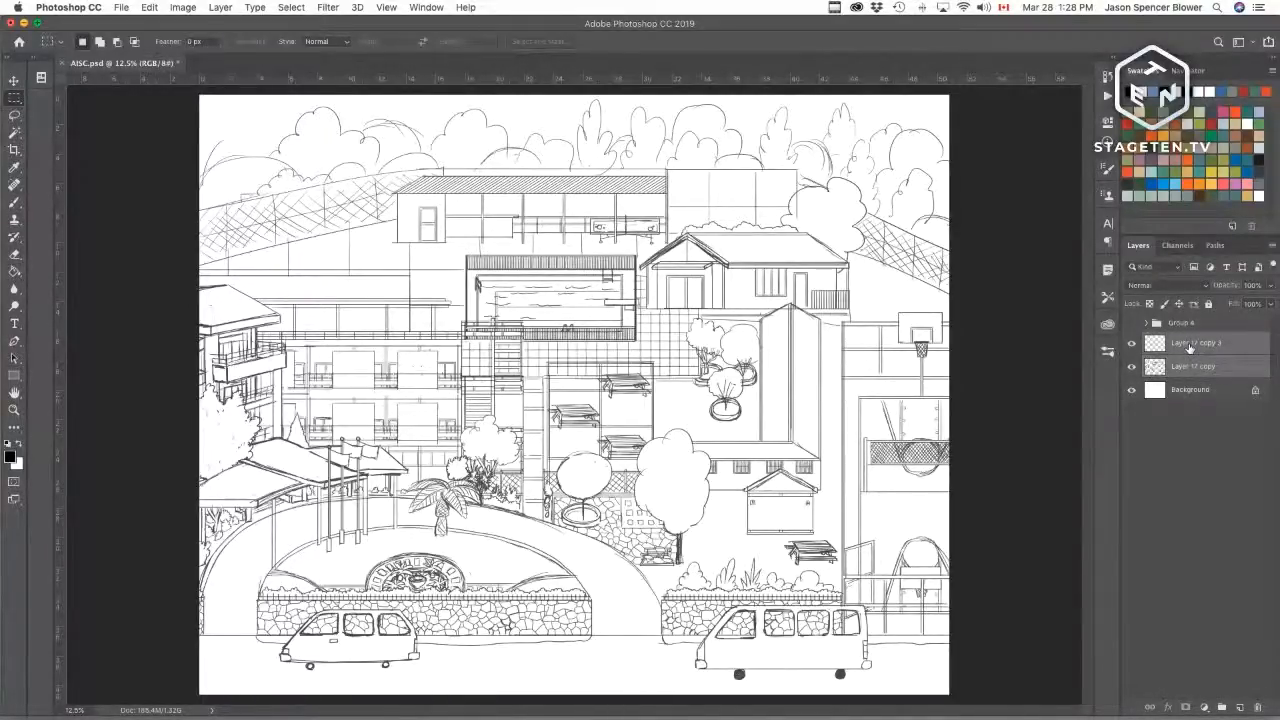
{"action": "key", "text": "super+e"}
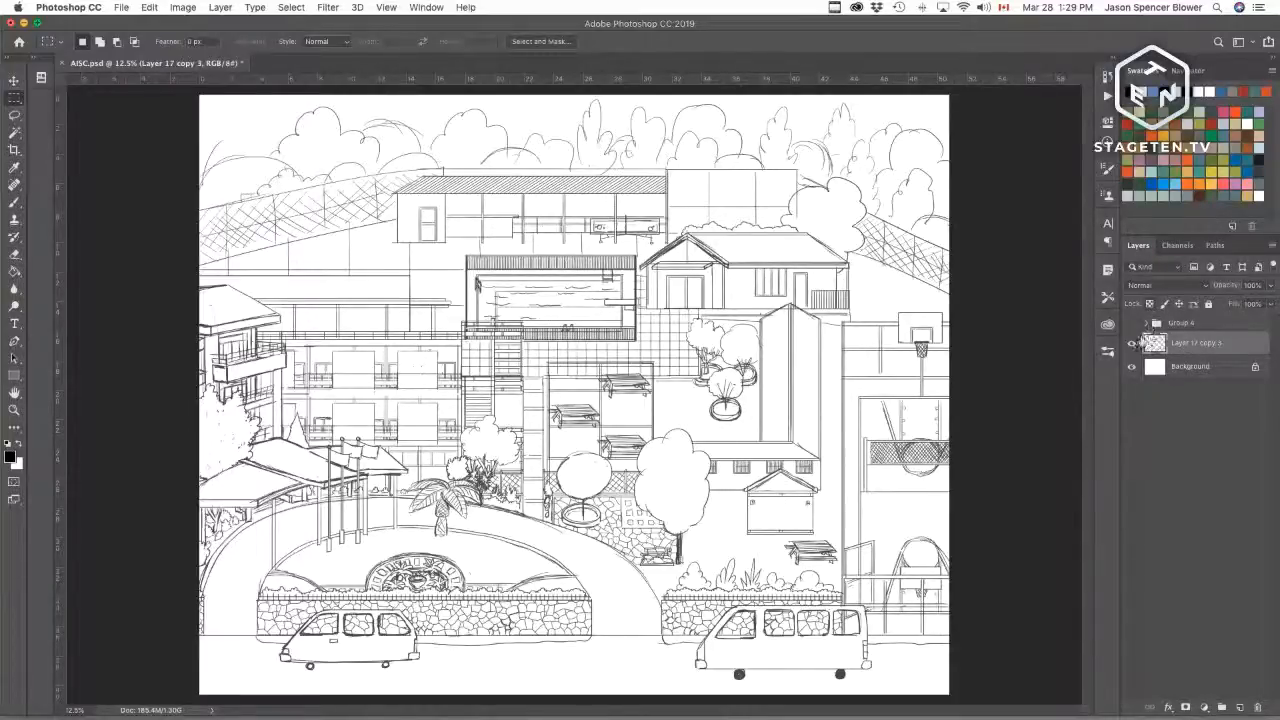
Step: Lock the merged layer's transparent pixels and recolour its line art with a blue swatch
{"action": "left_click", "coordinate": [1149, 303]}
{"action": "left_click", "coordinate": [1172, 180]}
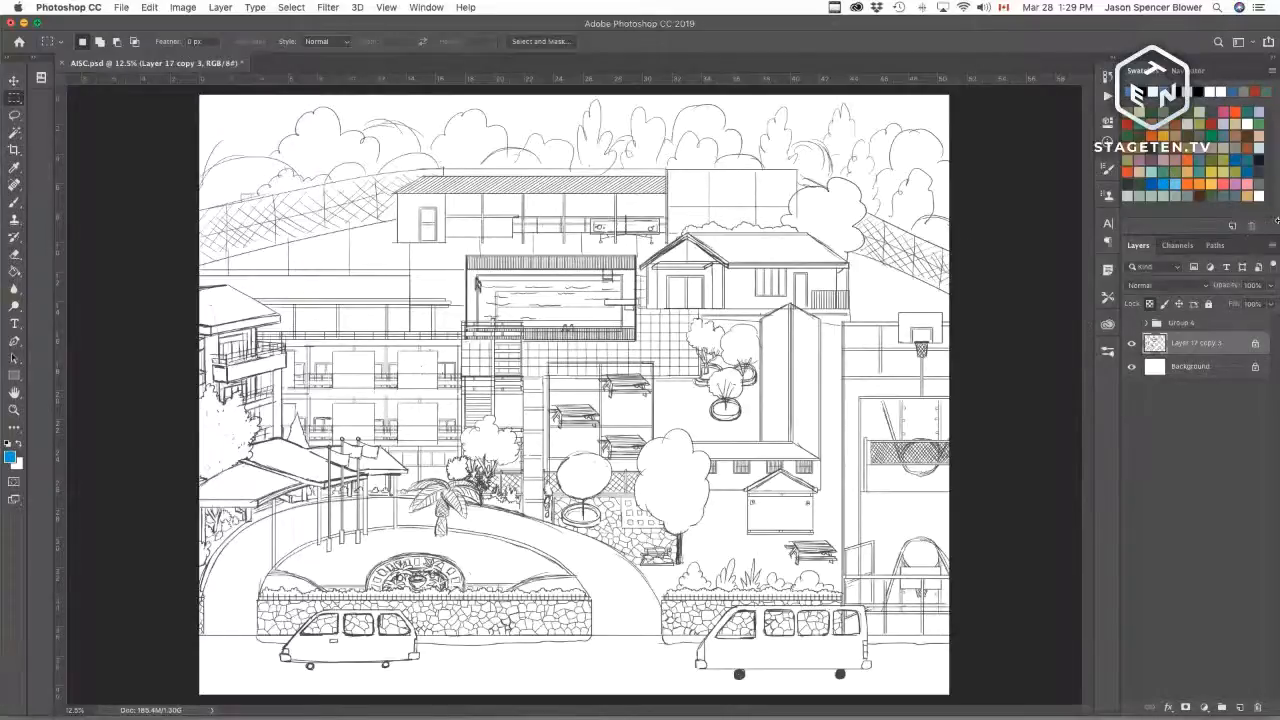
{"action": "key", "text": "x"}
{"action": "key", "text": "super+BackSpace"}
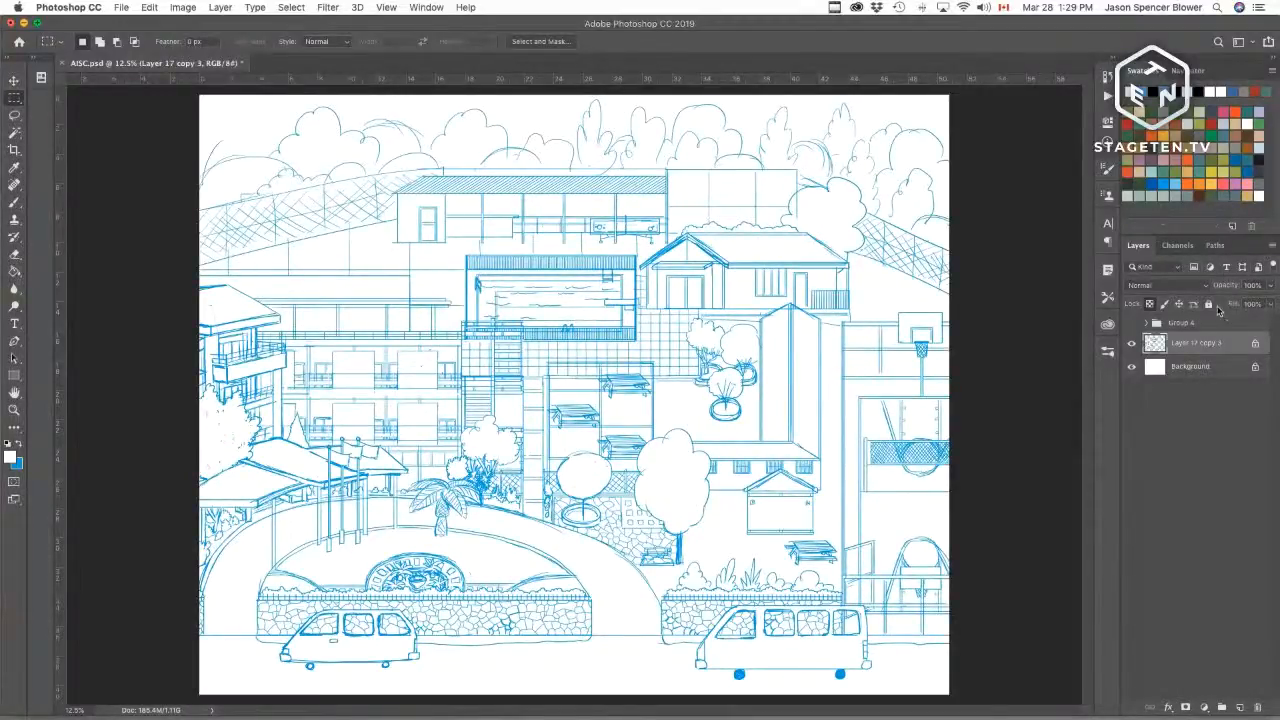
Step: Lower the line-art layer's opacity to 28% and set its blend mode to Multiply
{"action": "left_click_drag", "start_coordinate": [1229, 293], "coordinate": [1186, 289]}
{"action": "left_click", "coordinate": [1160, 286]}
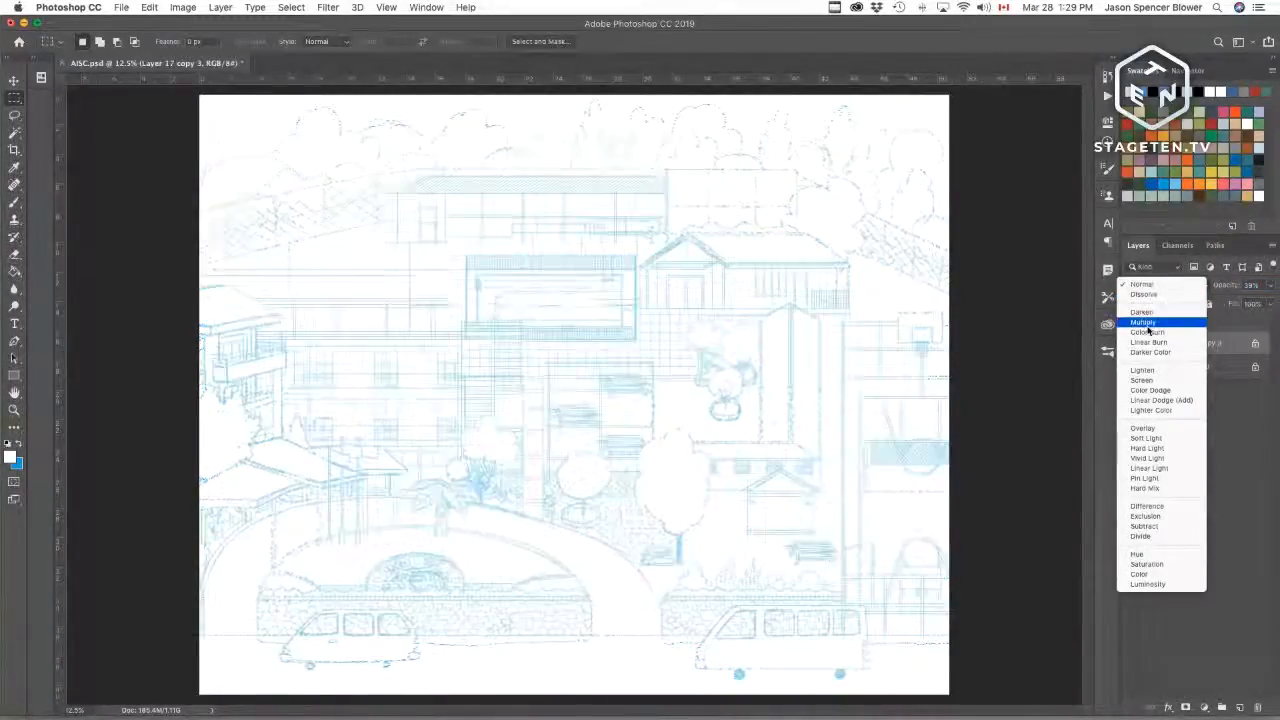
{"action": "left_click", "coordinate": [1147, 325]}
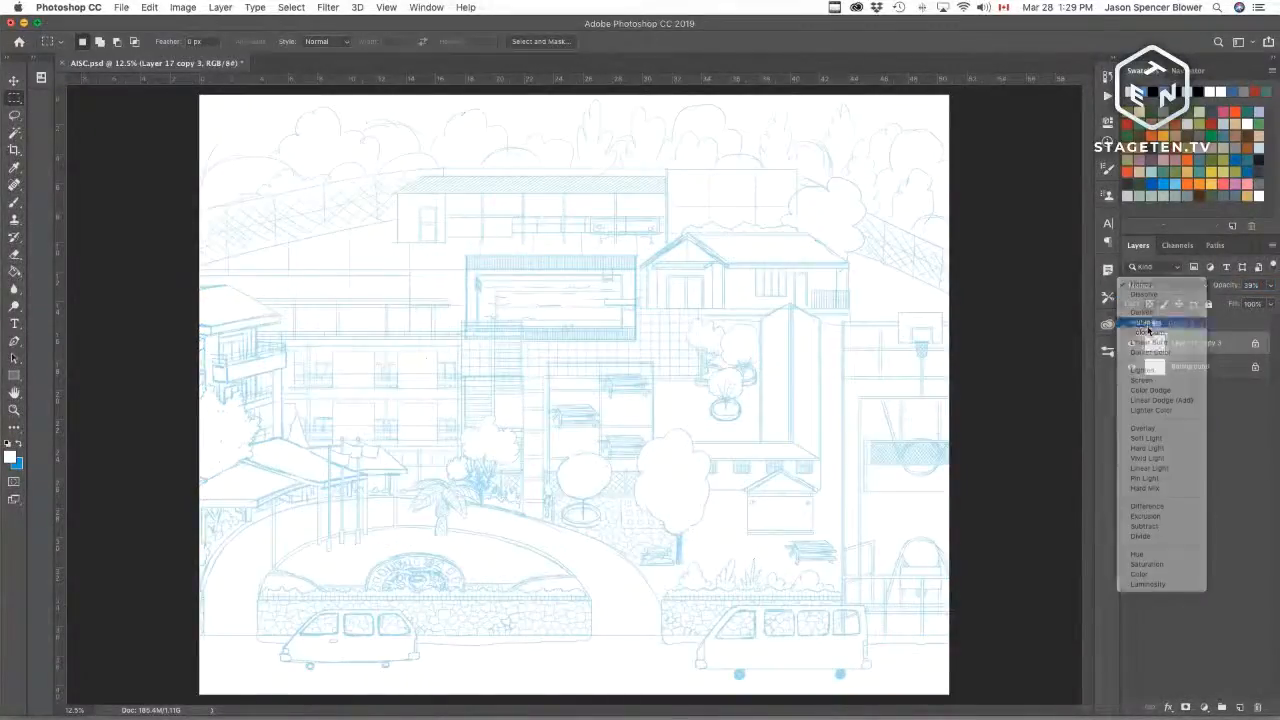
Step: Create a new group above the Background containing a new empty layer
{"action": "left_click", "coordinate": [1193, 376]}
{"action": "left_click", "coordinate": [1221, 707]}
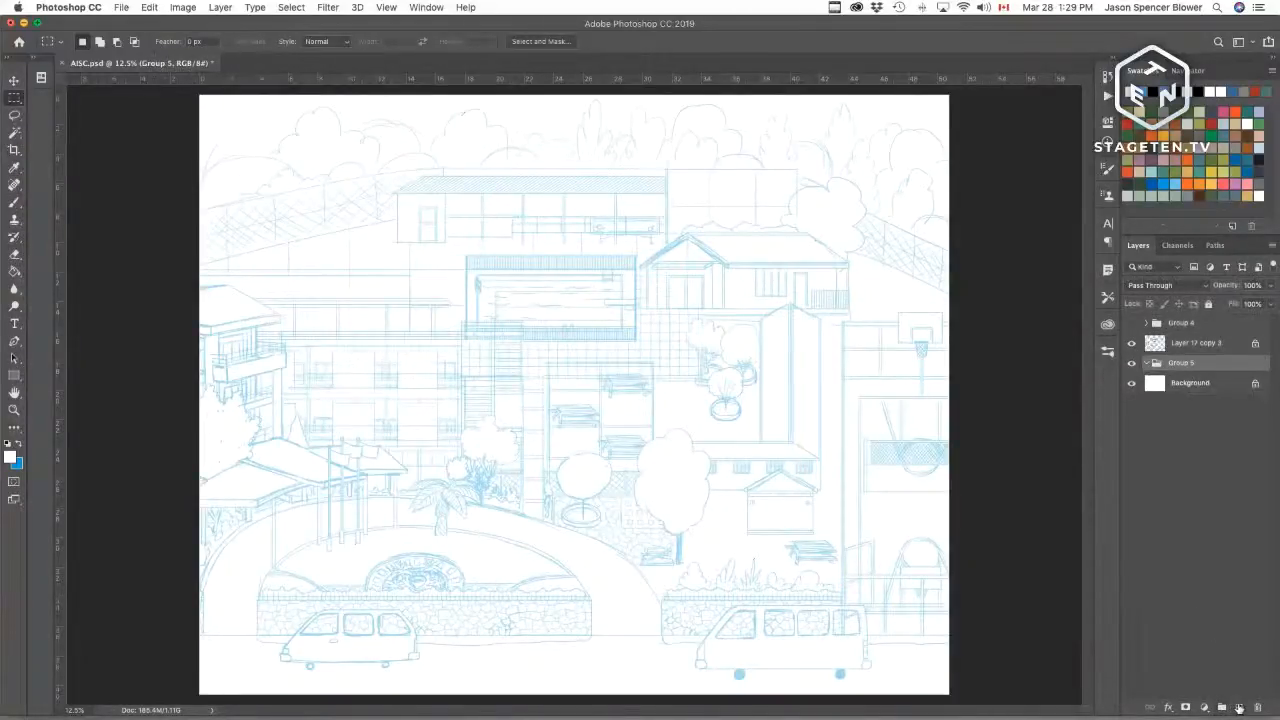
{"action": "left_click", "coordinate": [1239, 707]}
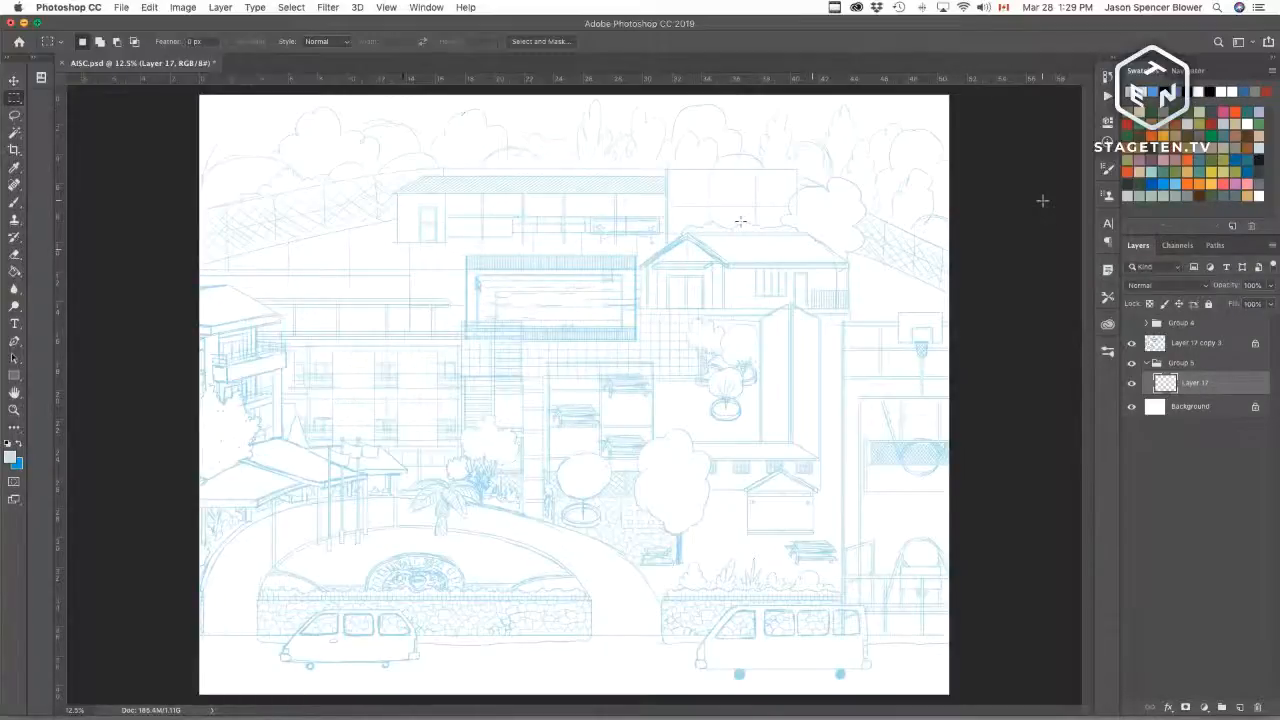
Step: Fill the new layer inside the group with a light blue colour
{"action": "key", "text": "super+BackSpace"}
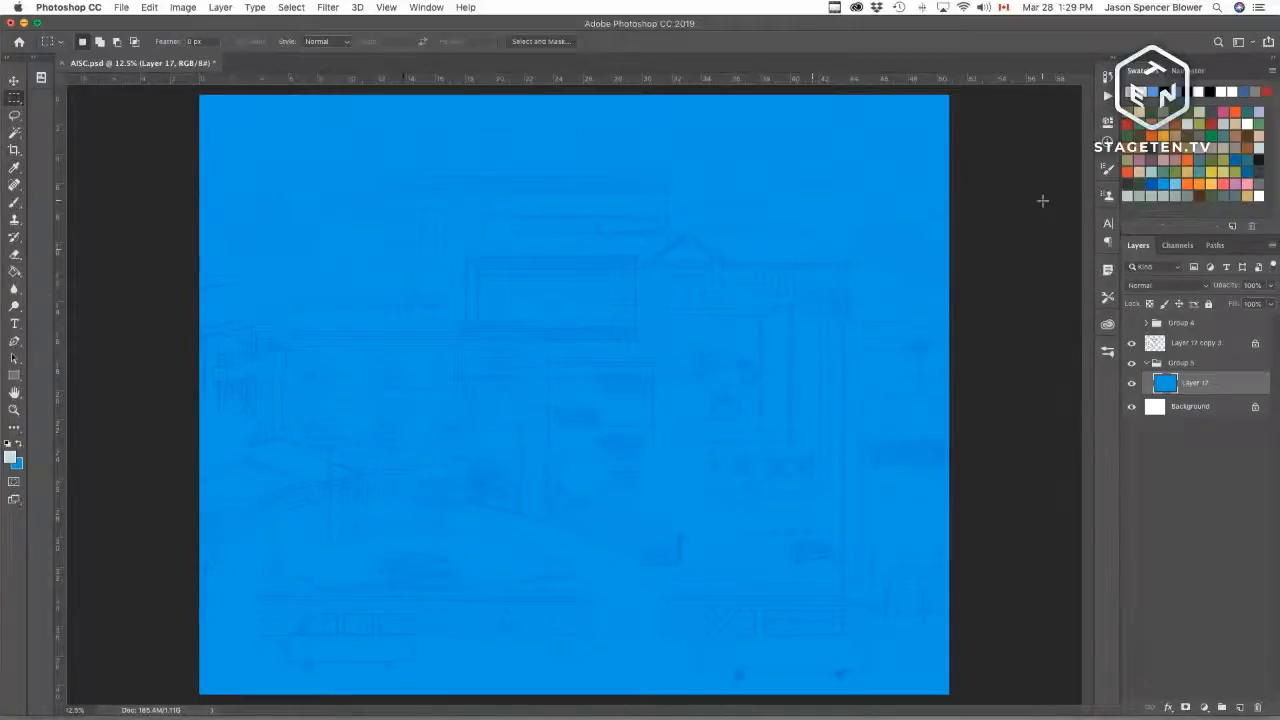
{"action": "key", "text": "x"}
{"action": "key", "text": "super+BackSpace"}
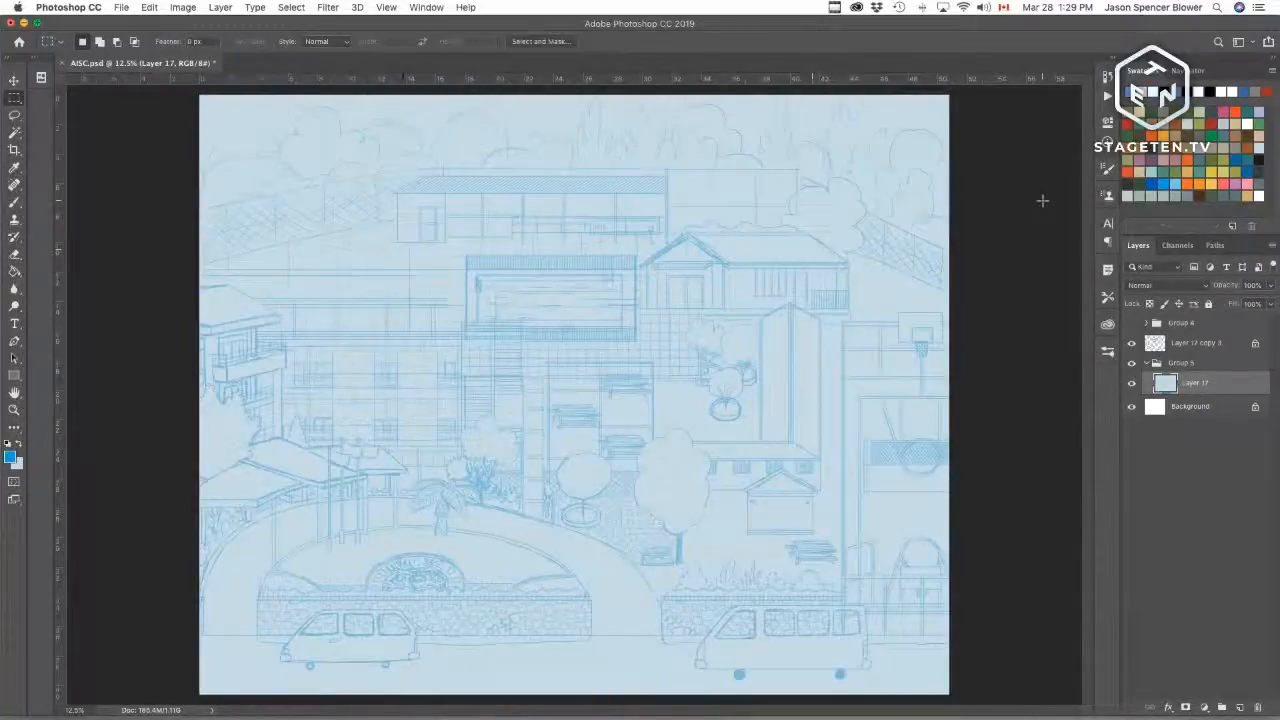
Step: Reduce the line-art layer's opacity to 14%
{"action": "left_click", "coordinate": [1180, 344]}
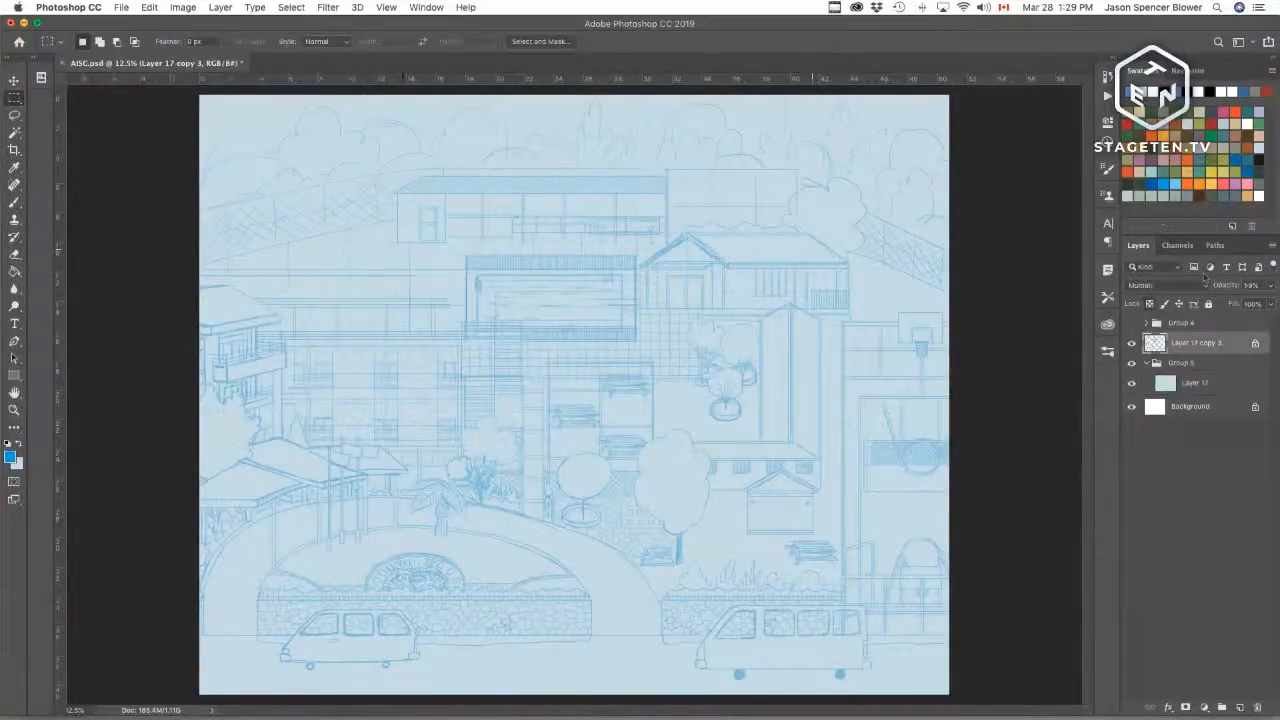
{"action": "left_click_drag", "start_coordinate": [1218, 290], "coordinate": [1204, 292]}
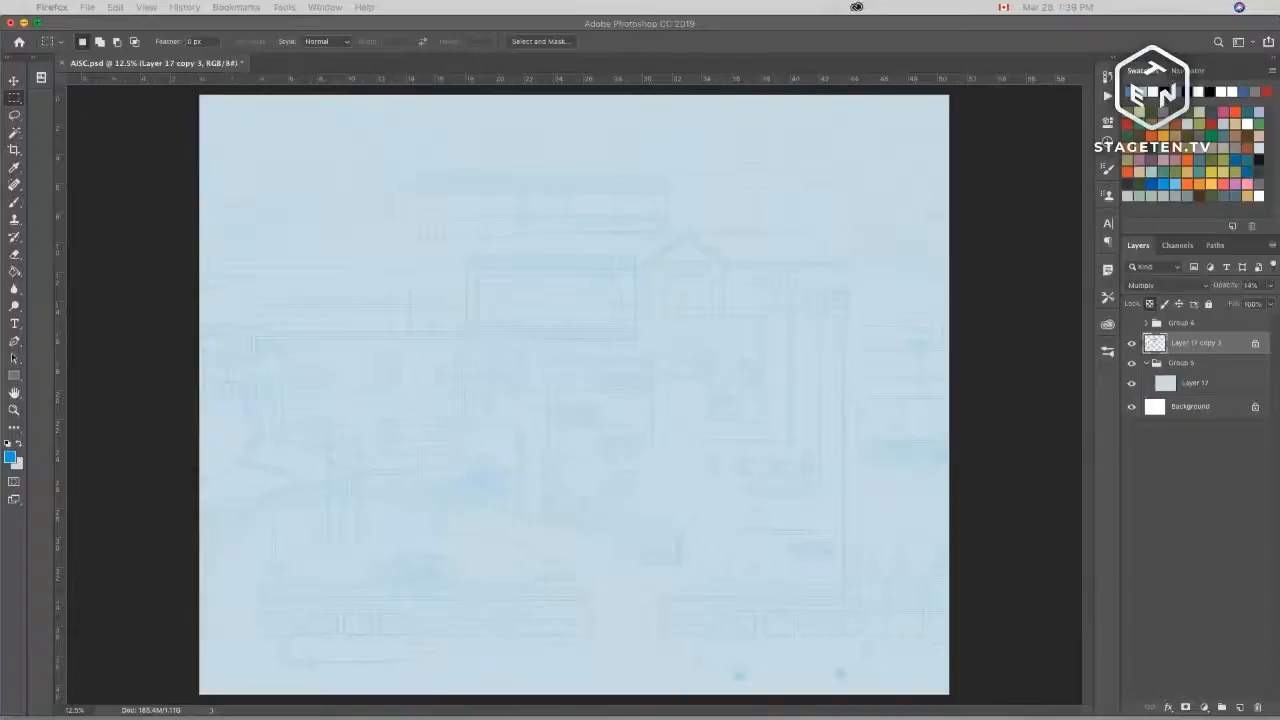
{"action": "left_click", "coordinate": [783, 440]}
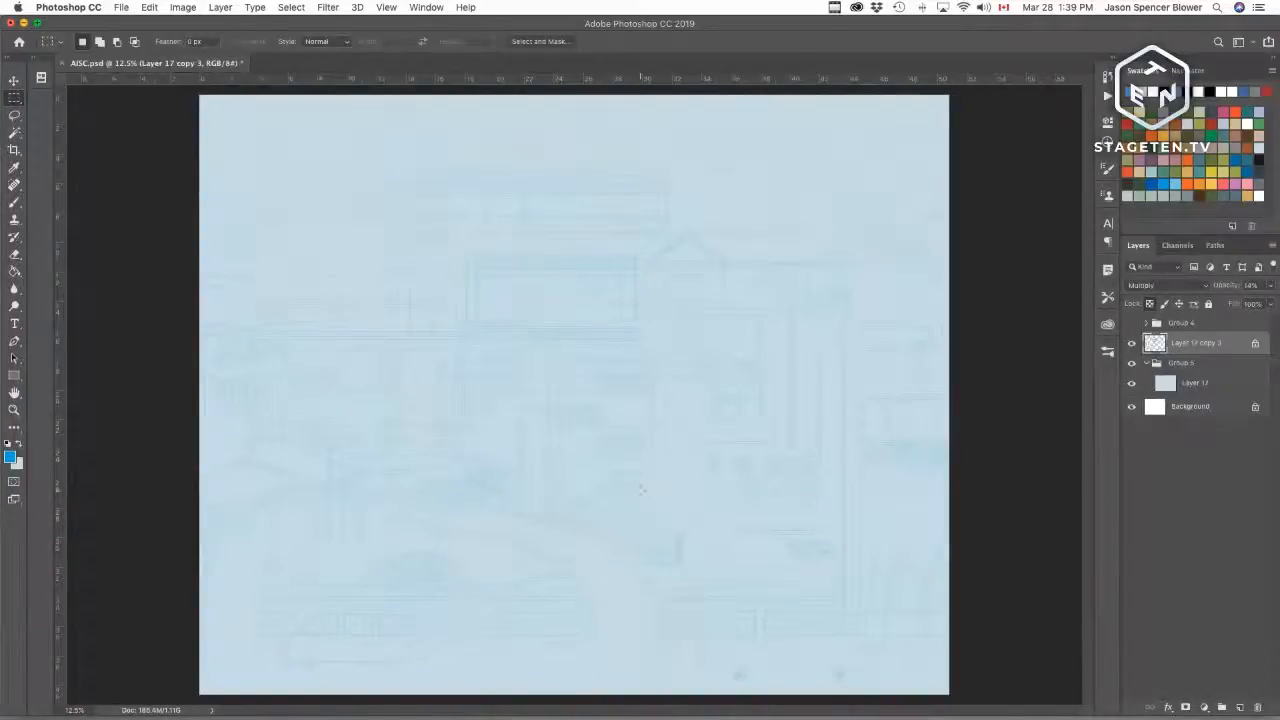
Step: Add a new layer above the light blue fill and switch to the Brush tool
{"action": "left_click", "coordinate": [1190, 386]}
{"action": "left_click", "coordinate": [1241, 708]}
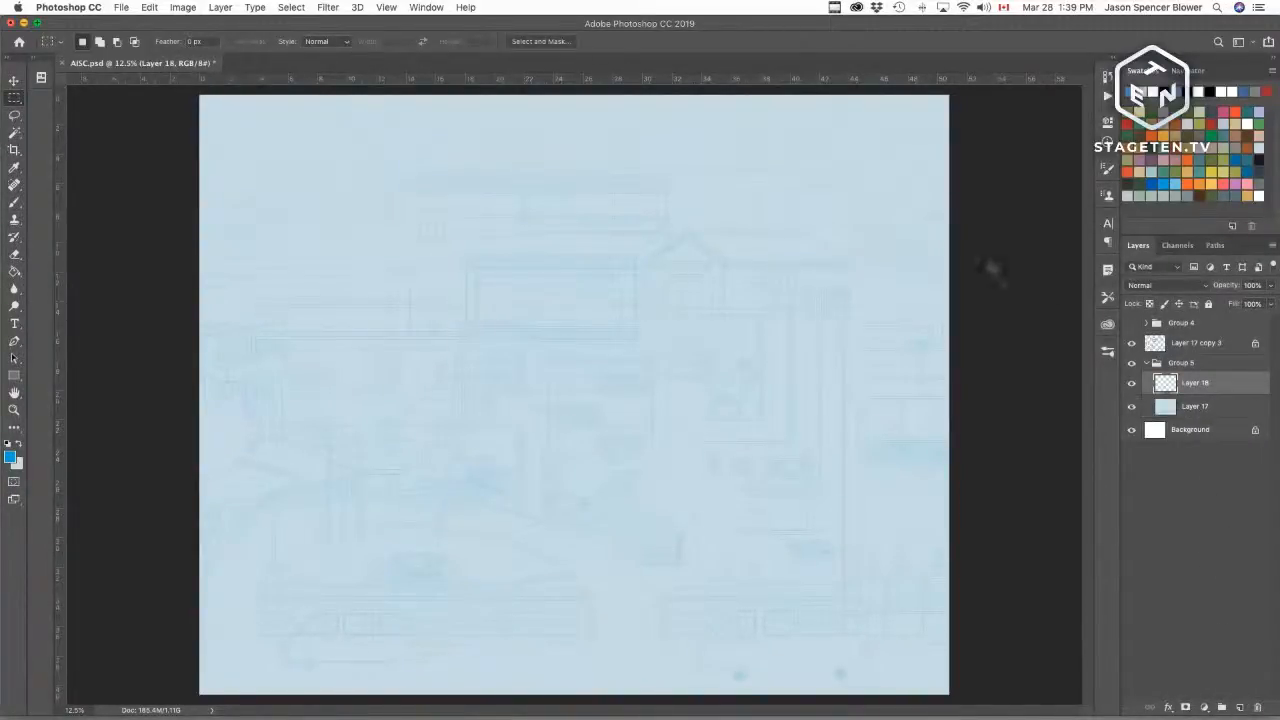
{"action": "key", "text": "b"}
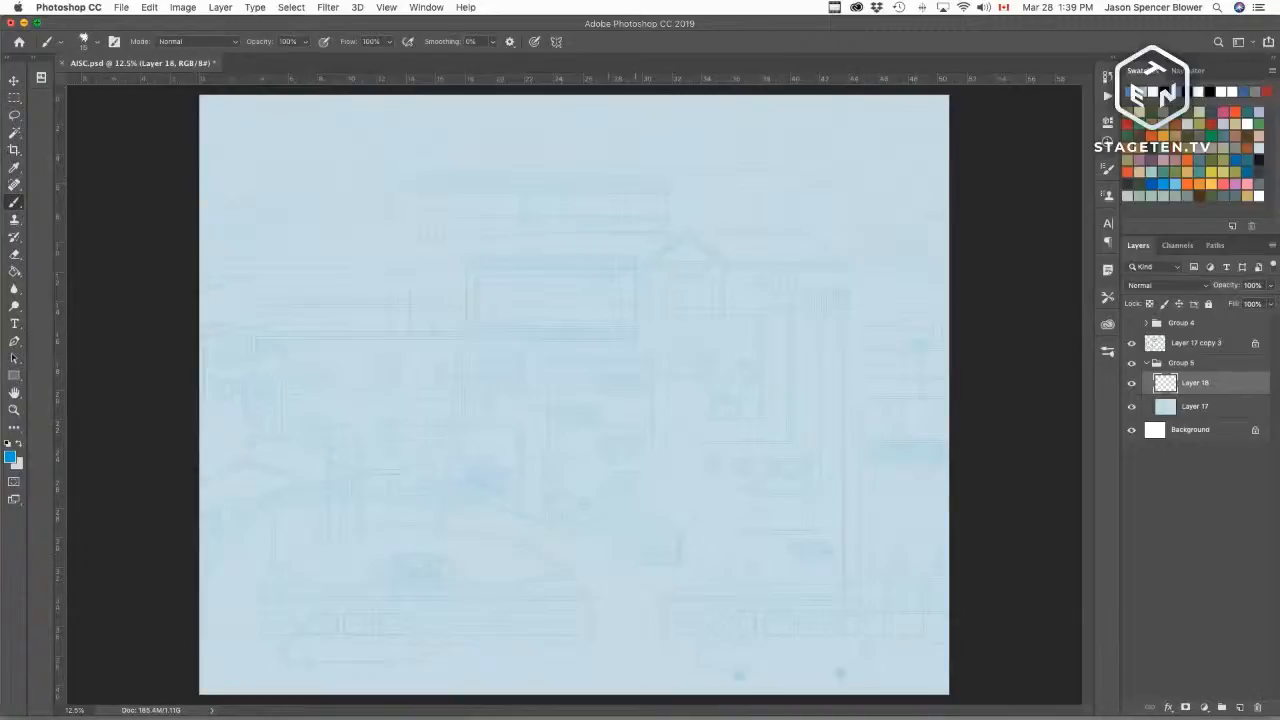
Step: Choose the 1.Airma brush preset and a grey swatch as the painting colour
{"action": "left_click", "coordinate": [1107, 351]}
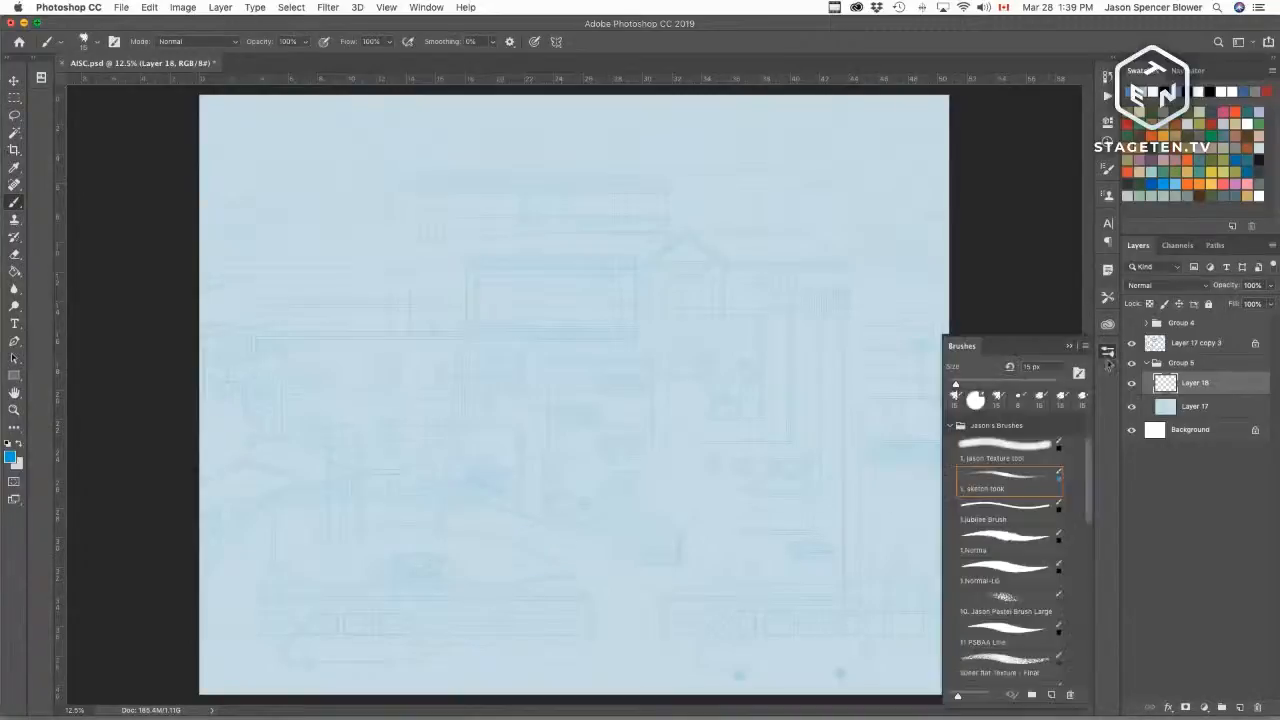
{"action": "left_click", "coordinate": [1014, 555]}
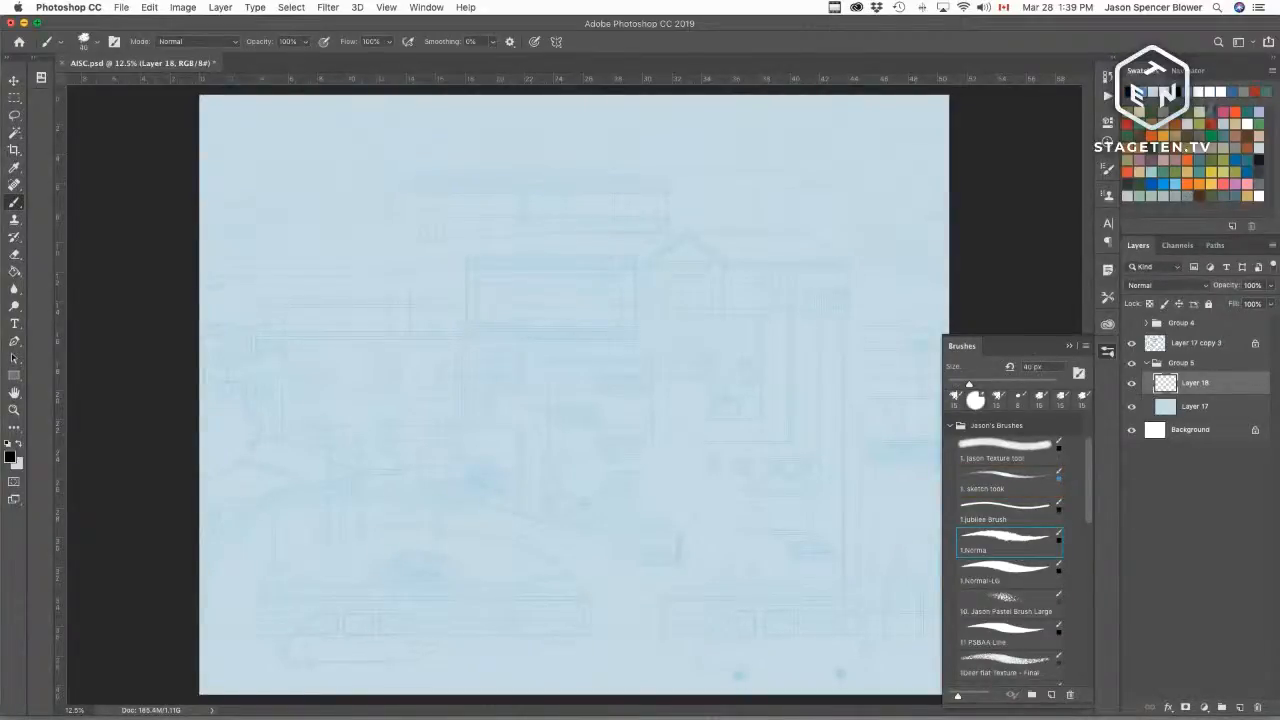
{"action": "left_click", "coordinate": [1164, 112]}
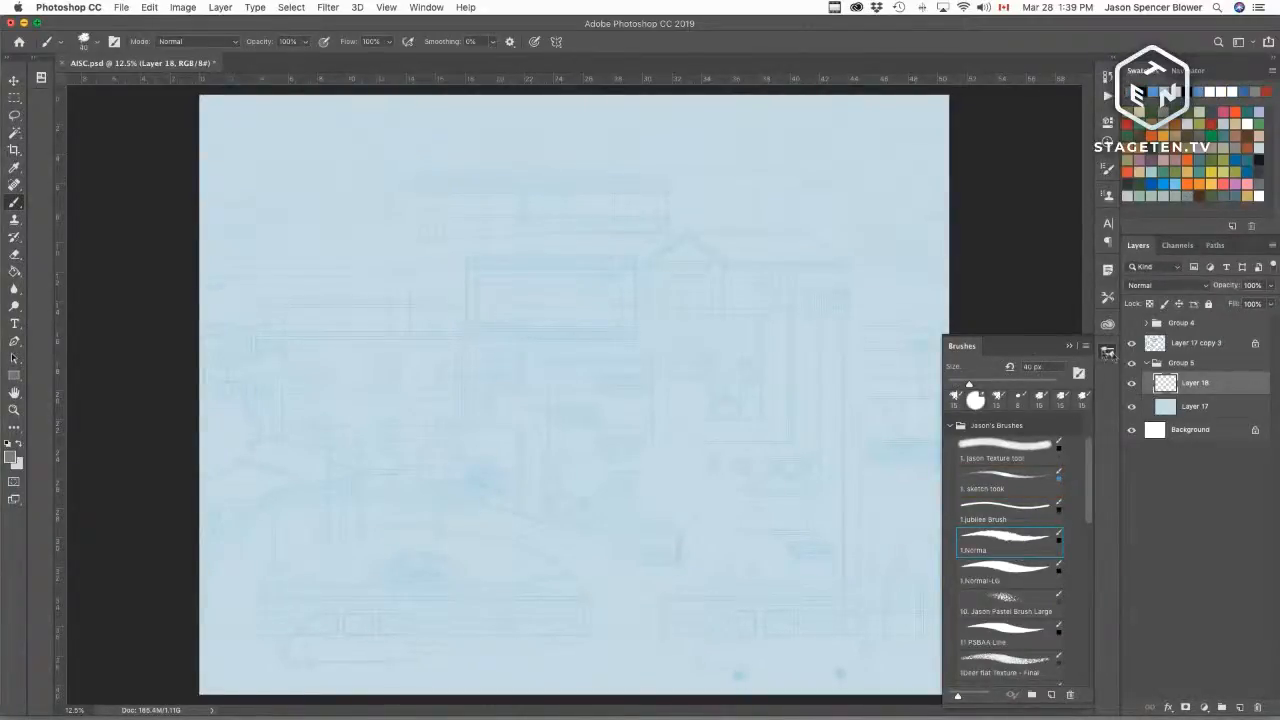
{"action": "left_click", "coordinate": [1107, 351]}
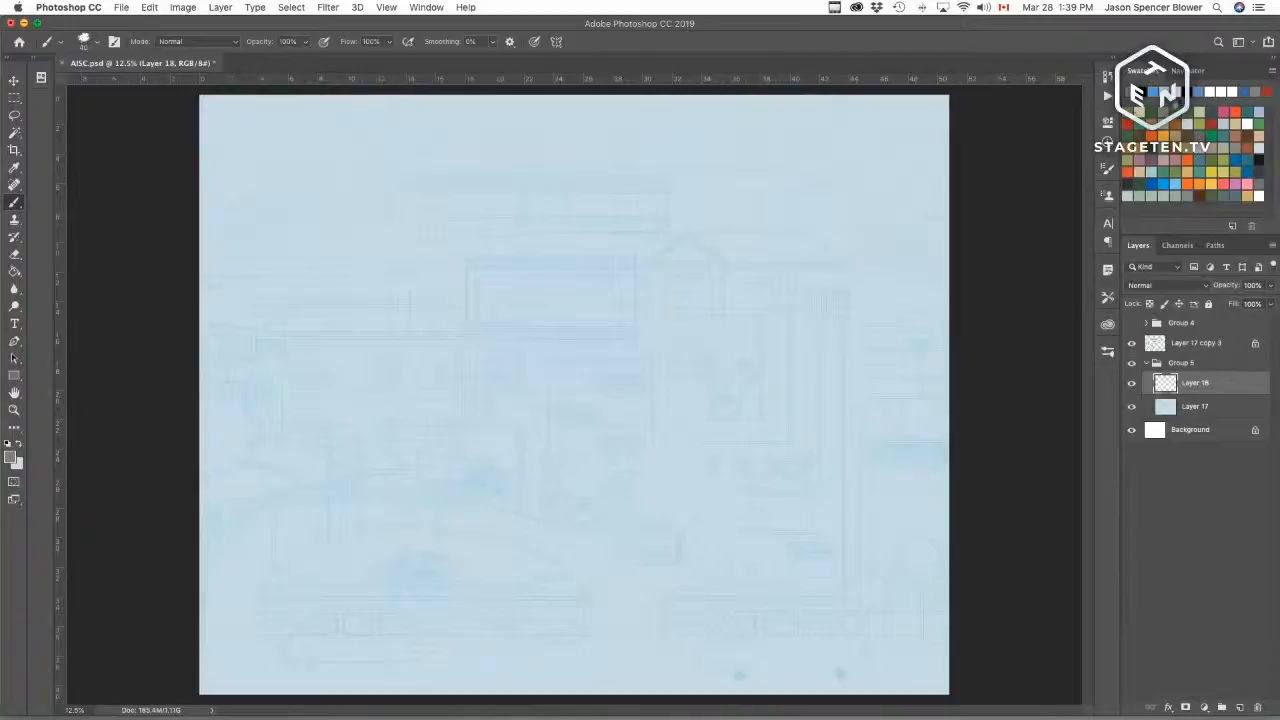
{"action": "left_click", "coordinate": [1164, 184]}
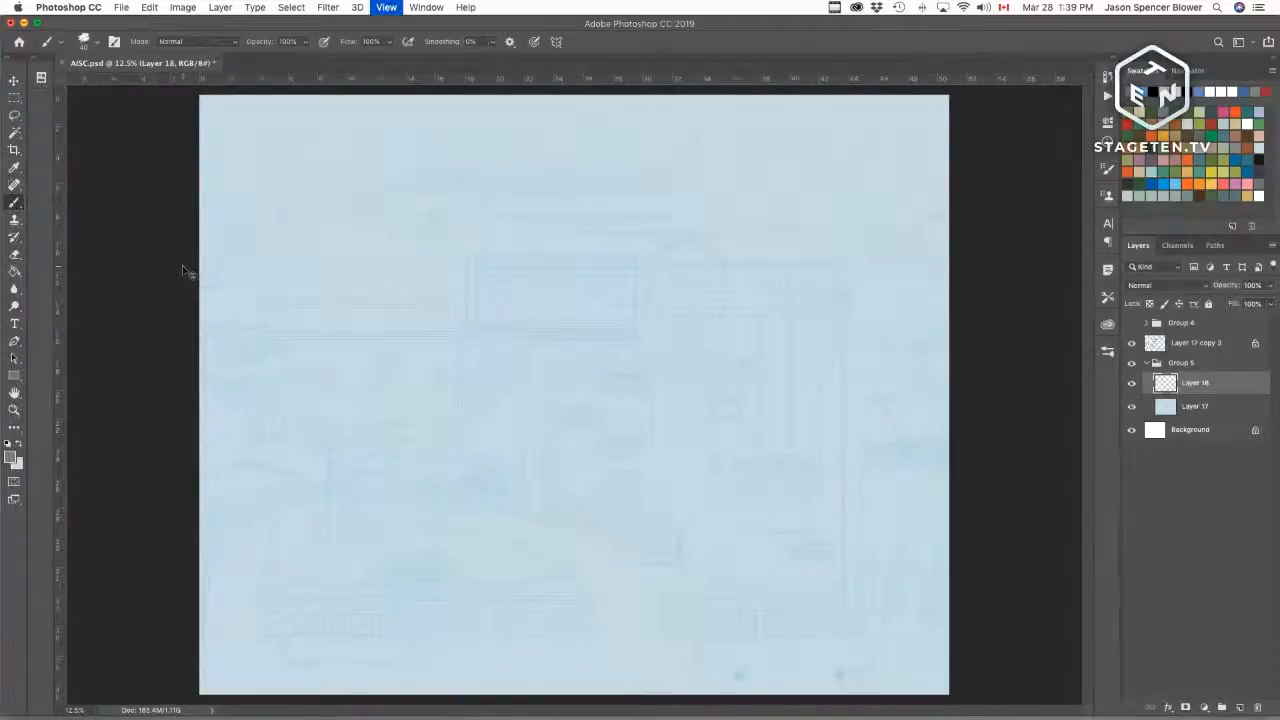
Step: Try drawing the ground's top edge line across the zoomed-in upper left of the canvas
{"action": "key", "text": "super+equal"}
{"action": "mouse_move", "coordinate": [434, 403]}
{"action": "left_mouse_down"}
{"action": "mouse_move", "coordinate": [556, 488]}
{"action": "mouse_move", "coordinate": [479, 558]}
{"action": "left_mouse_up"}
{"action": "key", "text": "super+r"}
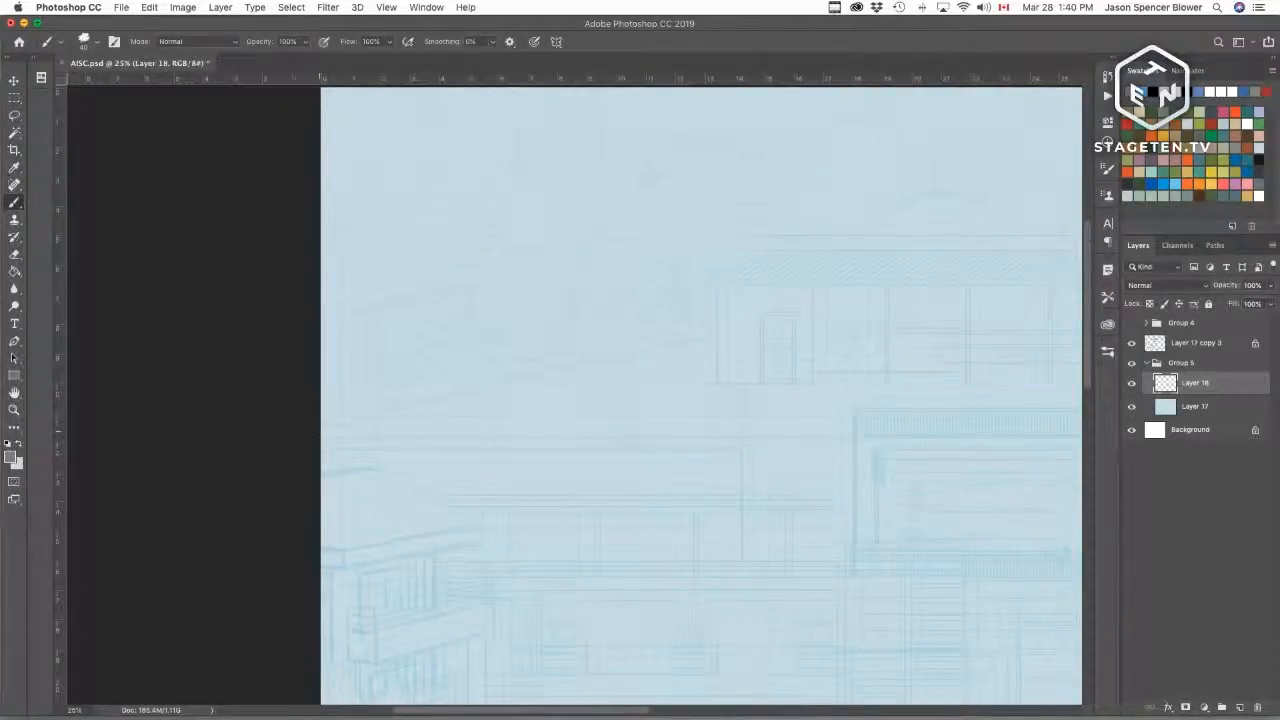
{"action": "left_click_drag", "start_coordinate": [321, 430], "coordinate": [349, 420]}
{"action": "left_click_drag", "start_coordinate": [341, 422], "coordinate": [714, 334]}
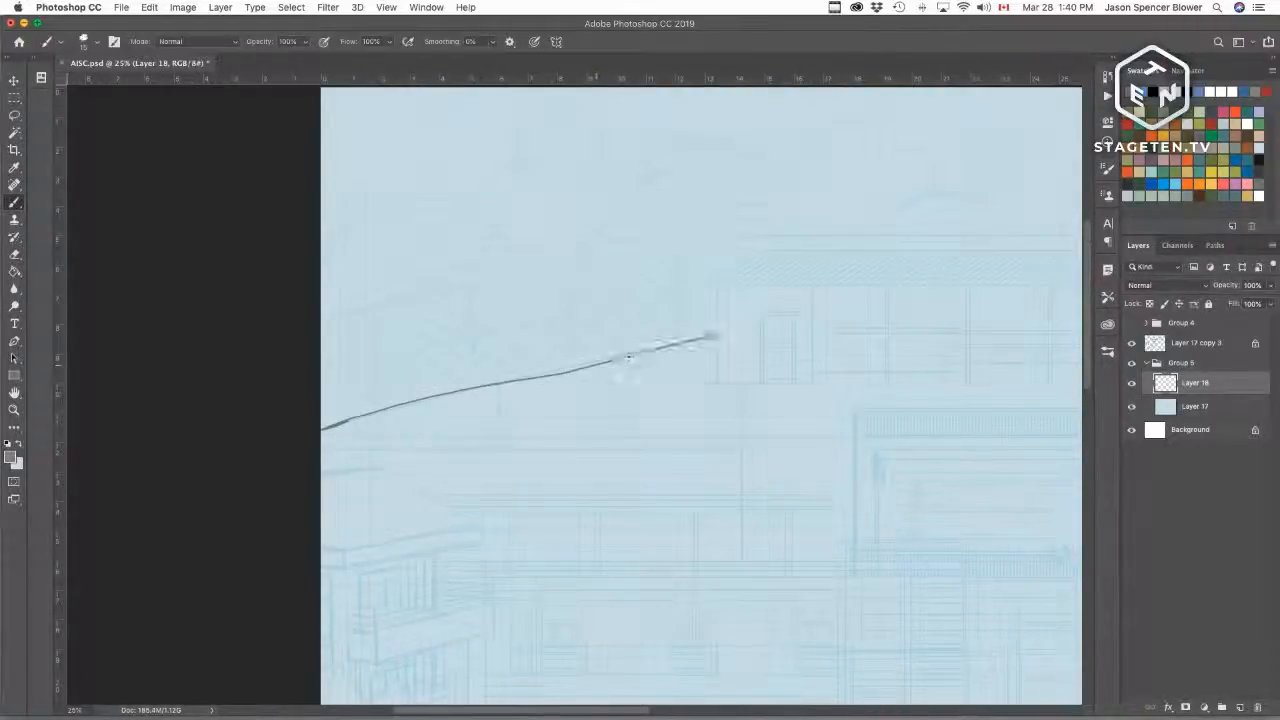
{"action": "key", "text": "super+z"}
{"action": "key", "text": "super+z"}
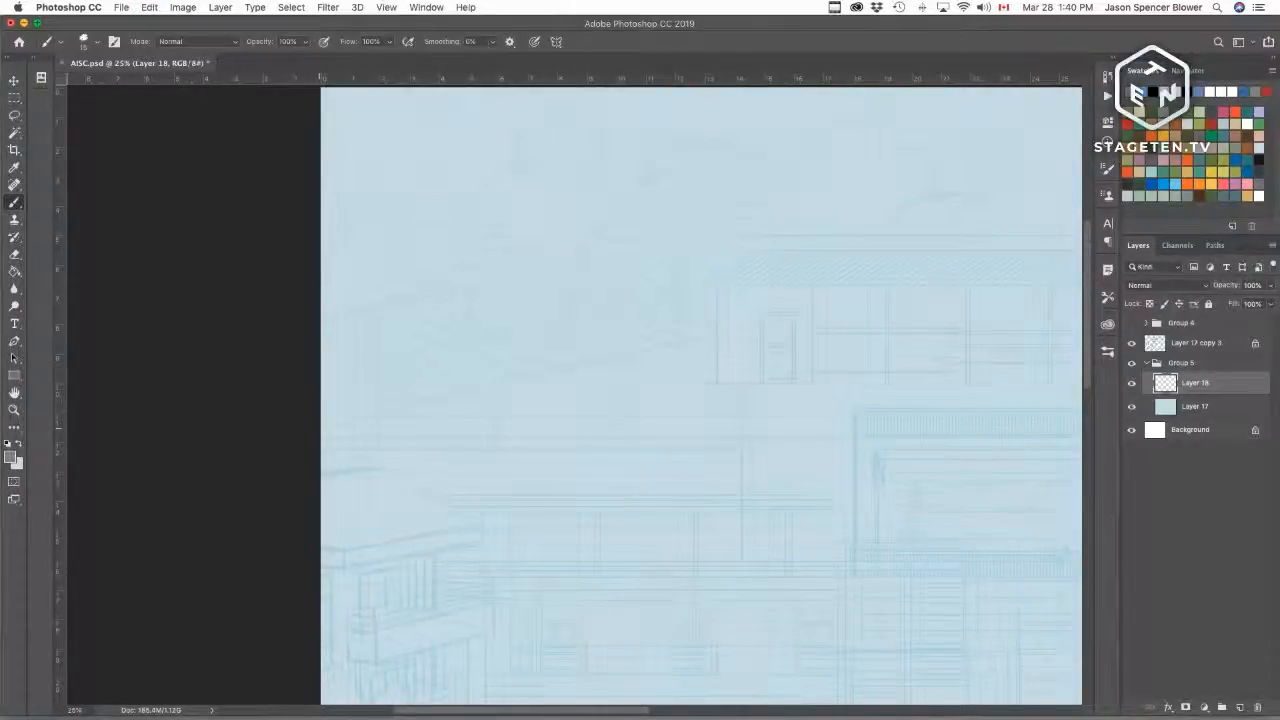
{"action": "mouse_move", "coordinate": [322, 425]}
{"action": "left_mouse_down"}
{"action": "mouse_move", "coordinate": [527, 367]}
{"action": "mouse_move", "coordinate": [737, 329]}
{"action": "mouse_move", "coordinate": [852, 330]}
{"action": "left_mouse_up"}
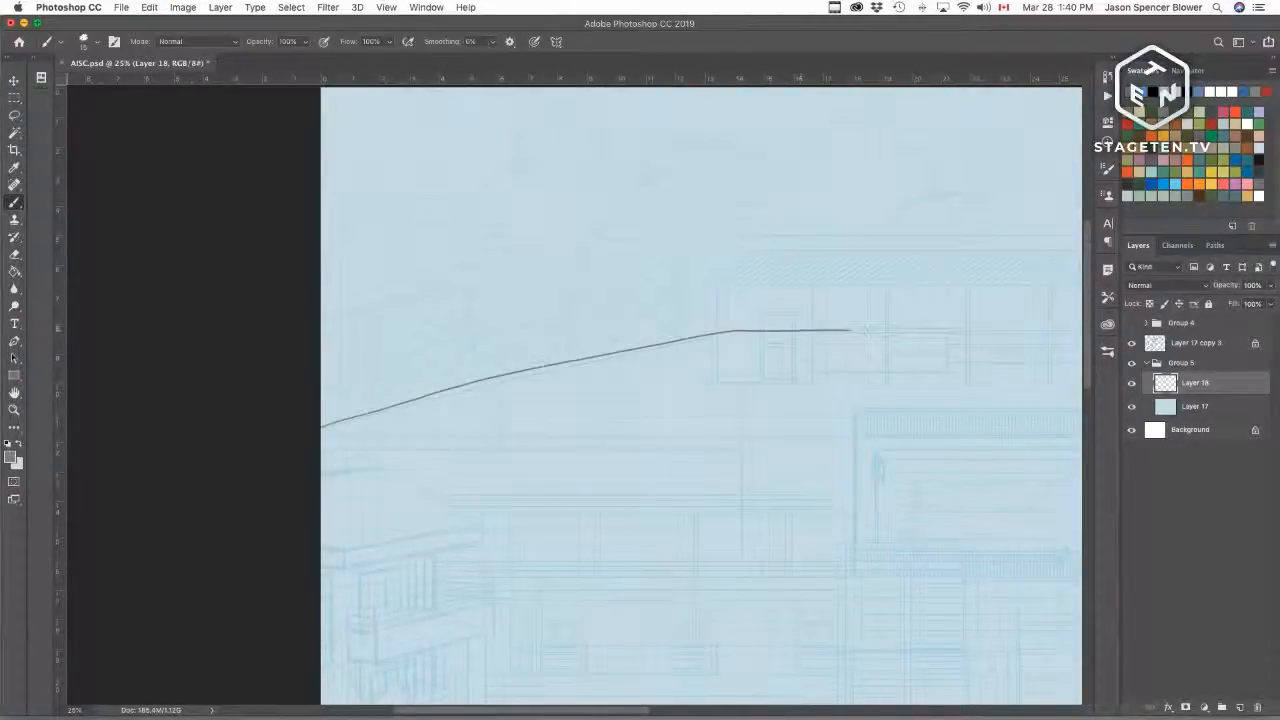
{"action": "key", "text": "super+z"}
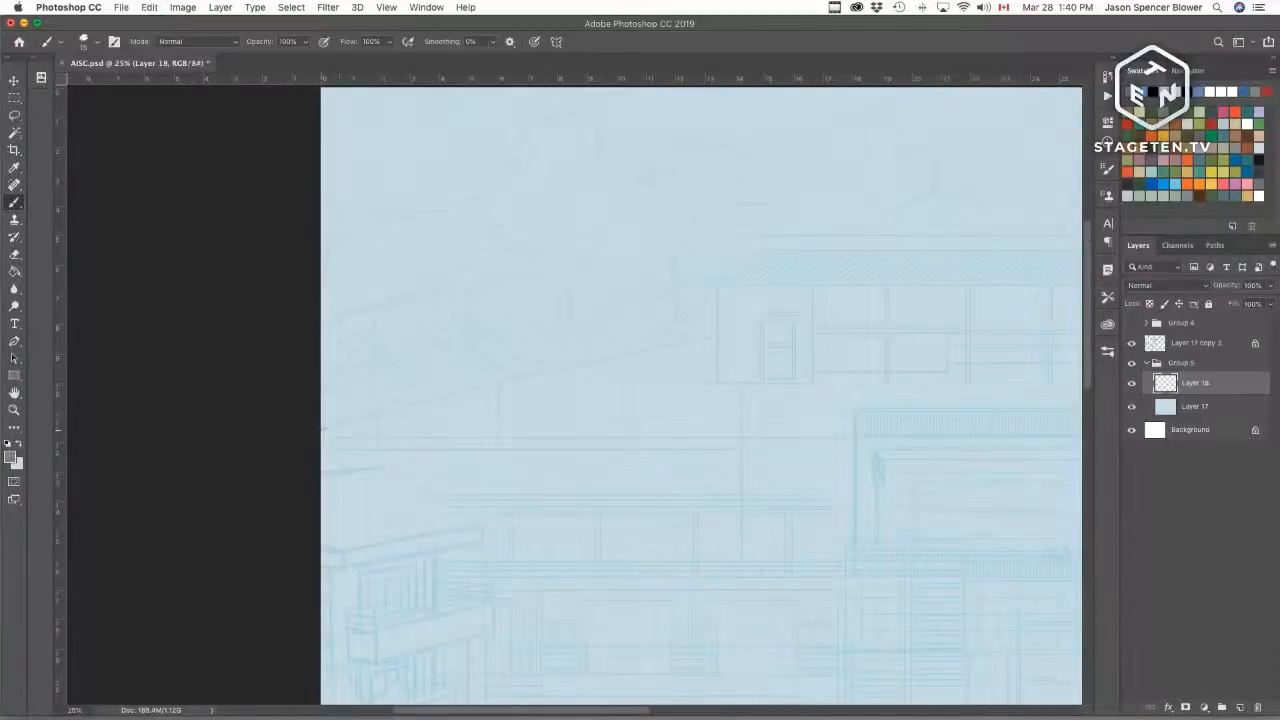
Step: Draw a continuous grey line along the ground's top edge, sloping down toward the right side
{"action": "mouse_move", "coordinate": [320, 431]}
{"action": "left_mouse_down"}
{"action": "mouse_move", "coordinate": [710, 330]}
{"action": "mouse_move", "coordinate": [949, 329]}
{"action": "left_mouse_up"}
{"action": "left_click_drag", "start_coordinate": [809, 374], "coordinate": [243, 377]}
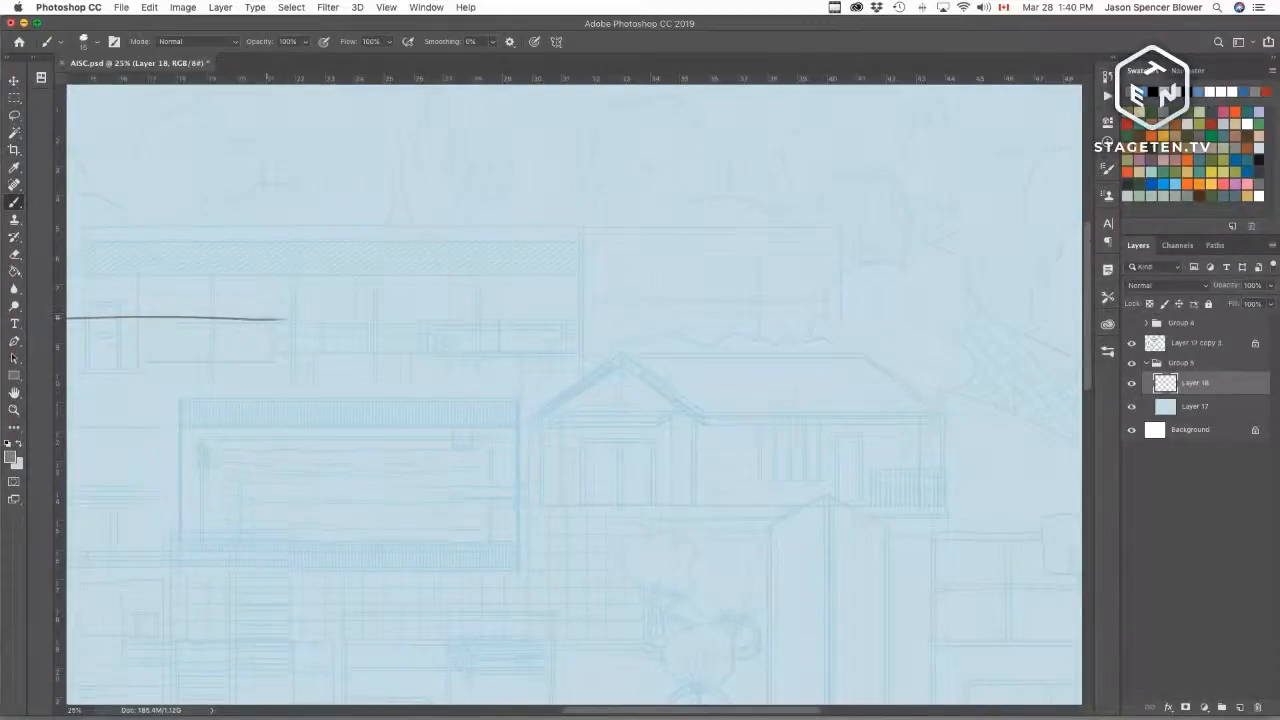
{"action": "mouse_move", "coordinate": [280, 320]}
{"action": "left_mouse_down"}
{"action": "mouse_move", "coordinate": [779, 332]}
{"action": "mouse_move", "coordinate": [900, 363]}
{"action": "mouse_move", "coordinate": [1092, 443]}
{"action": "left_mouse_up"}
{"action": "left_click_drag", "start_coordinate": [985, 447], "coordinate": [398, 296]}
{"action": "key", "text": "super+z"}
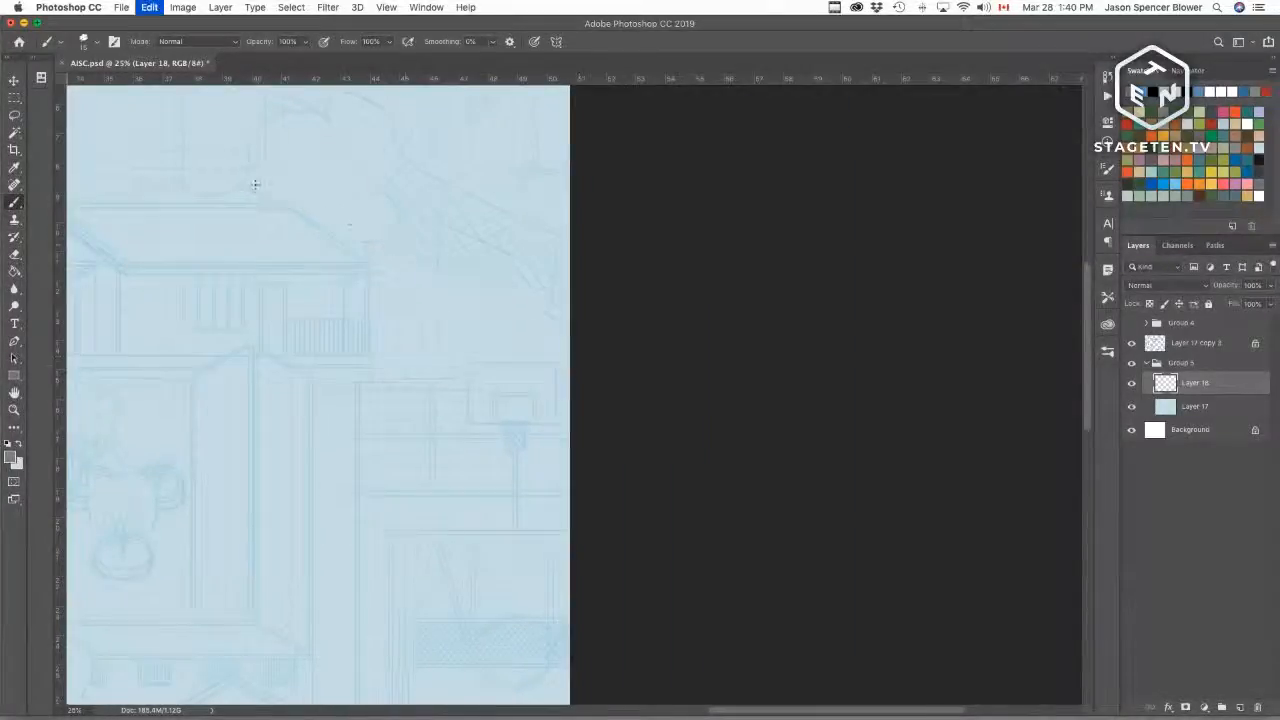
{"action": "left_click_drag", "start_coordinate": [249, 192], "coordinate": [567, 317]}
{"action": "scroll", "coordinate": [456, 393], "scroll_direction": "left", "scroll_amount": 10}
{"action": "scroll", "coordinate": [456, 393], "scroll_direction": "up", "scroll_amount": 3}
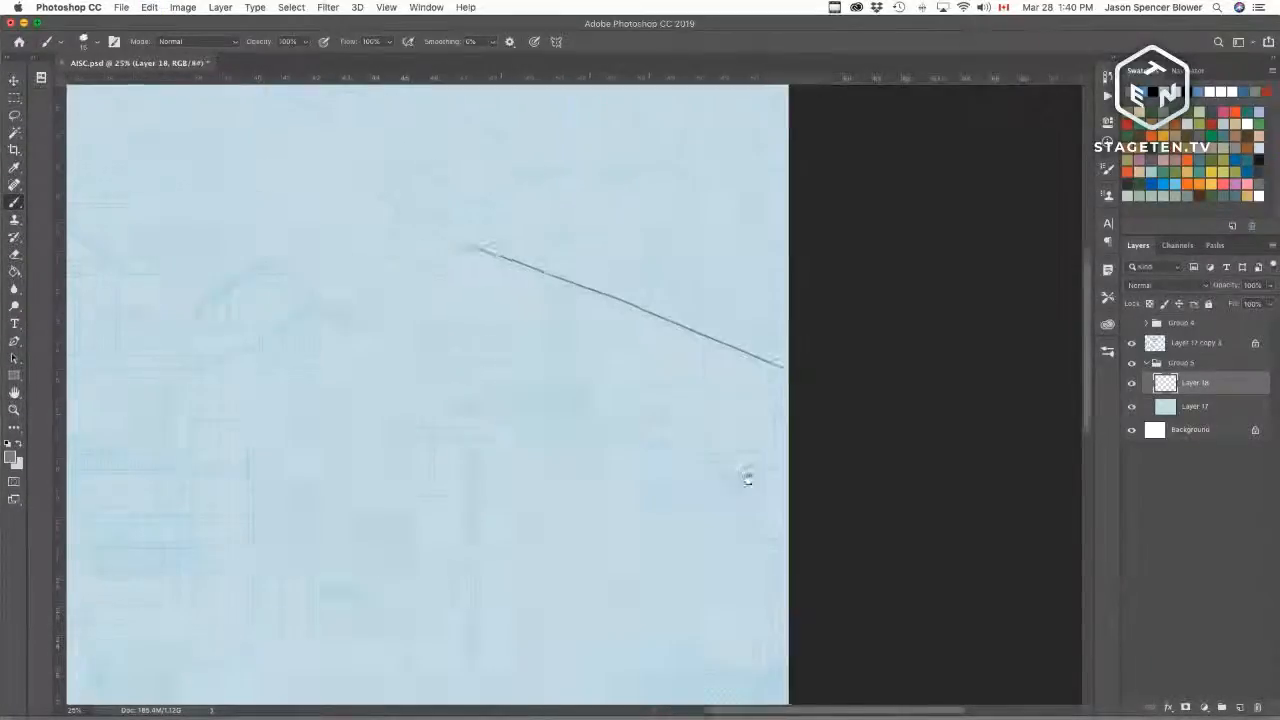
{"action": "left_click_drag", "start_coordinate": [252, 298], "coordinate": [798, 324]}
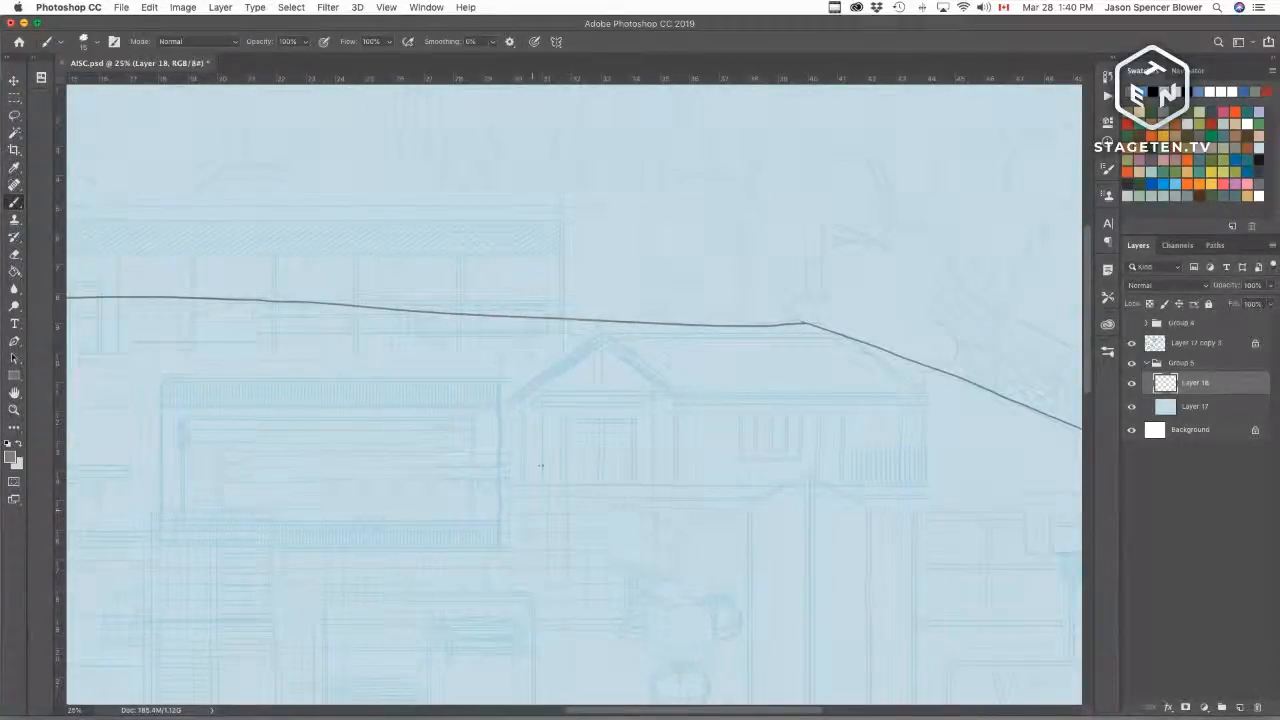
Step: Select the area below the line with the Magic Wand and run the painting fill large action to fill it
{"action": "key", "text": "w"}
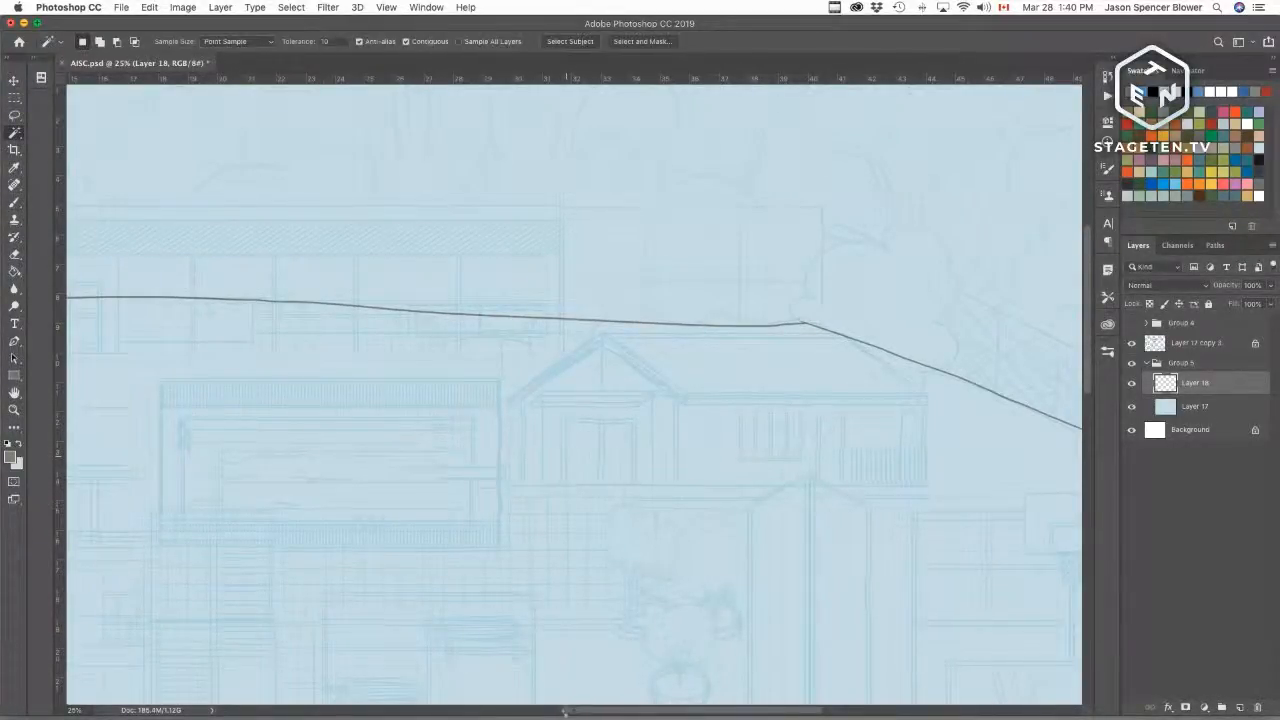
{"action": "left_click", "coordinate": [671, 578]}
{"action": "left_click", "coordinate": [1108, 95]}
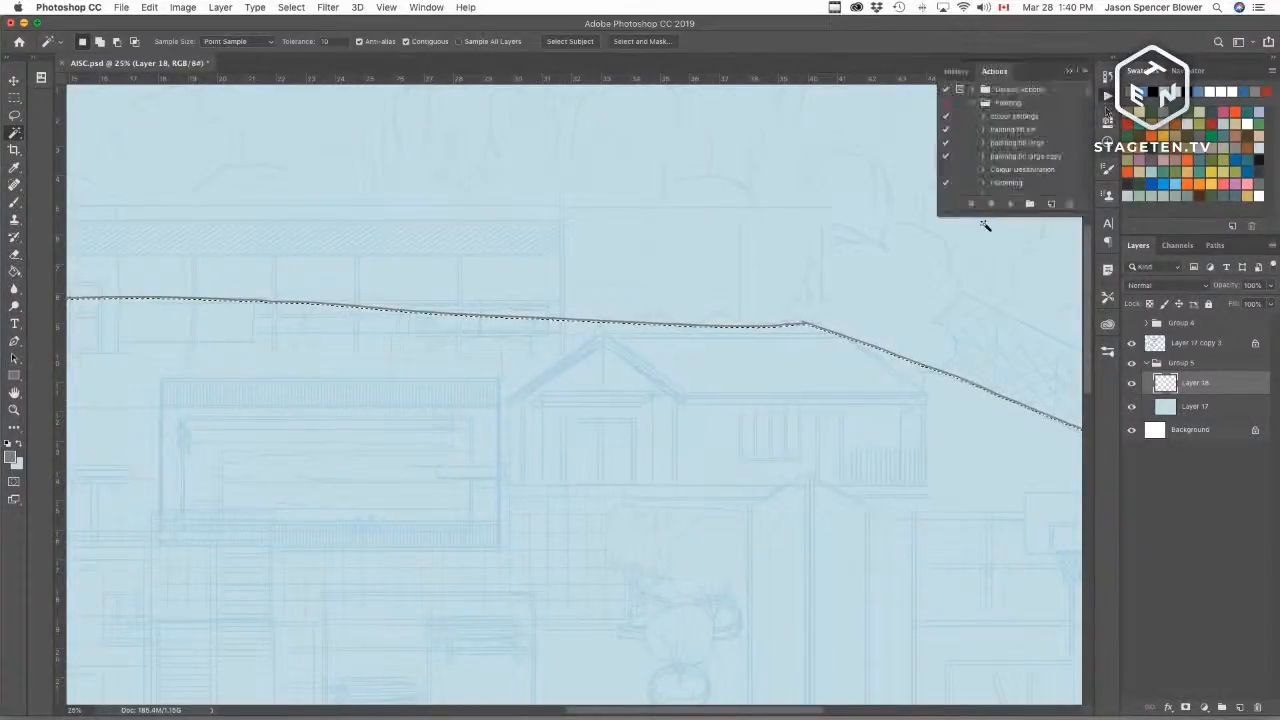
{"action": "left_click", "coordinate": [1025, 131]}
{"action": "left_click", "coordinate": [1018, 145]}
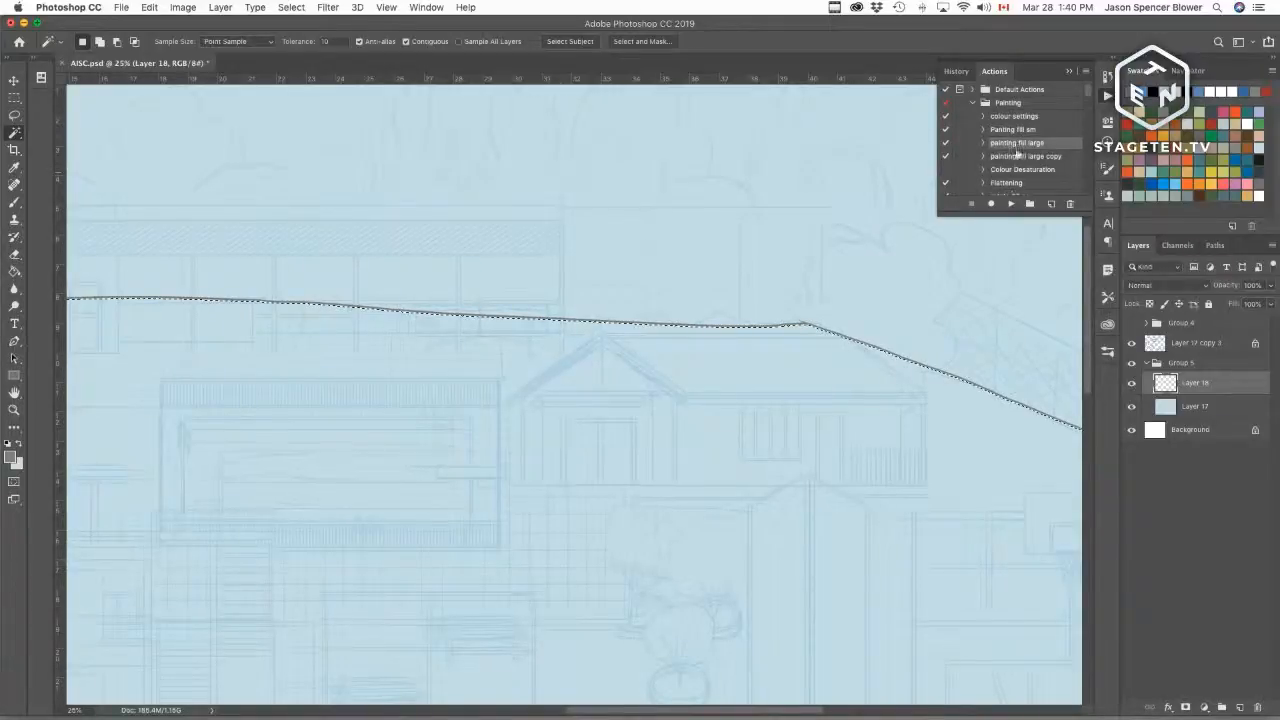
{"action": "left_click", "coordinate": [1011, 204]}
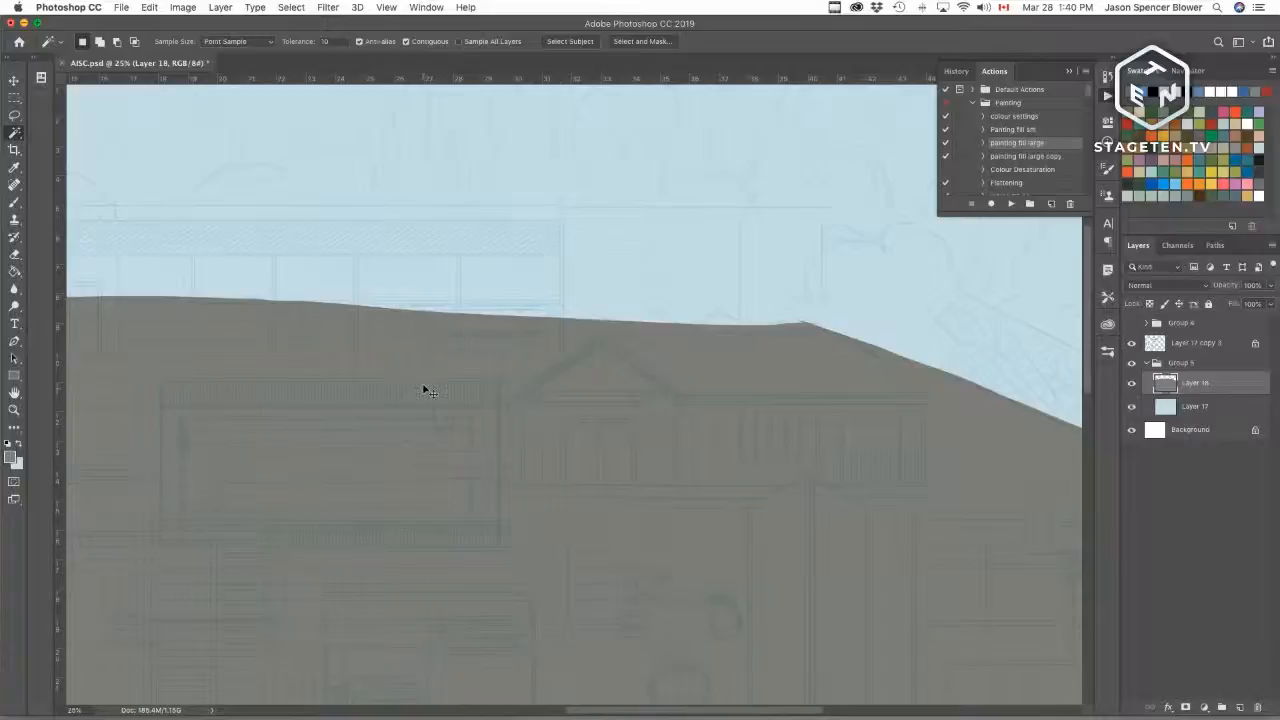
{"action": "key", "text": "super+plus"}
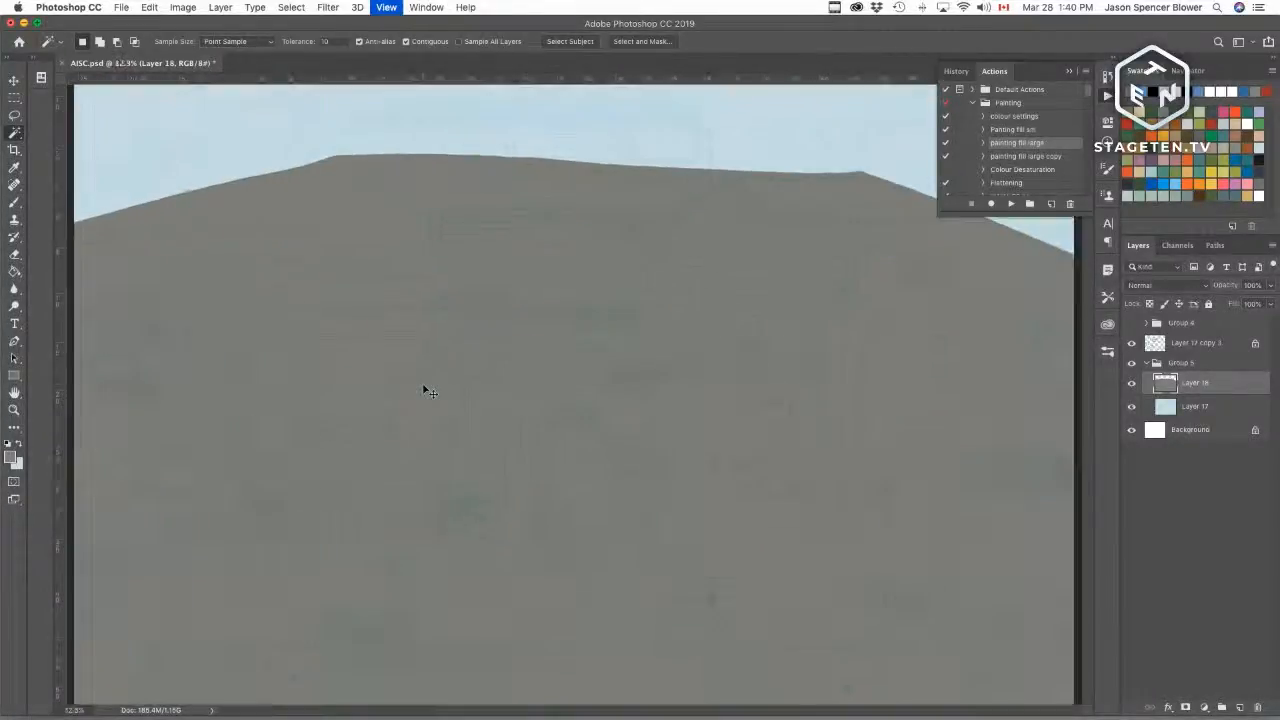
Step: Add a new layer above the blue Layer 17 and pick the brush with white as the painting colour
{"action": "left_click_drag", "start_coordinate": [623, 270], "coordinate": [735, 447]}
{"action": "left_click", "coordinate": [1187, 405]}
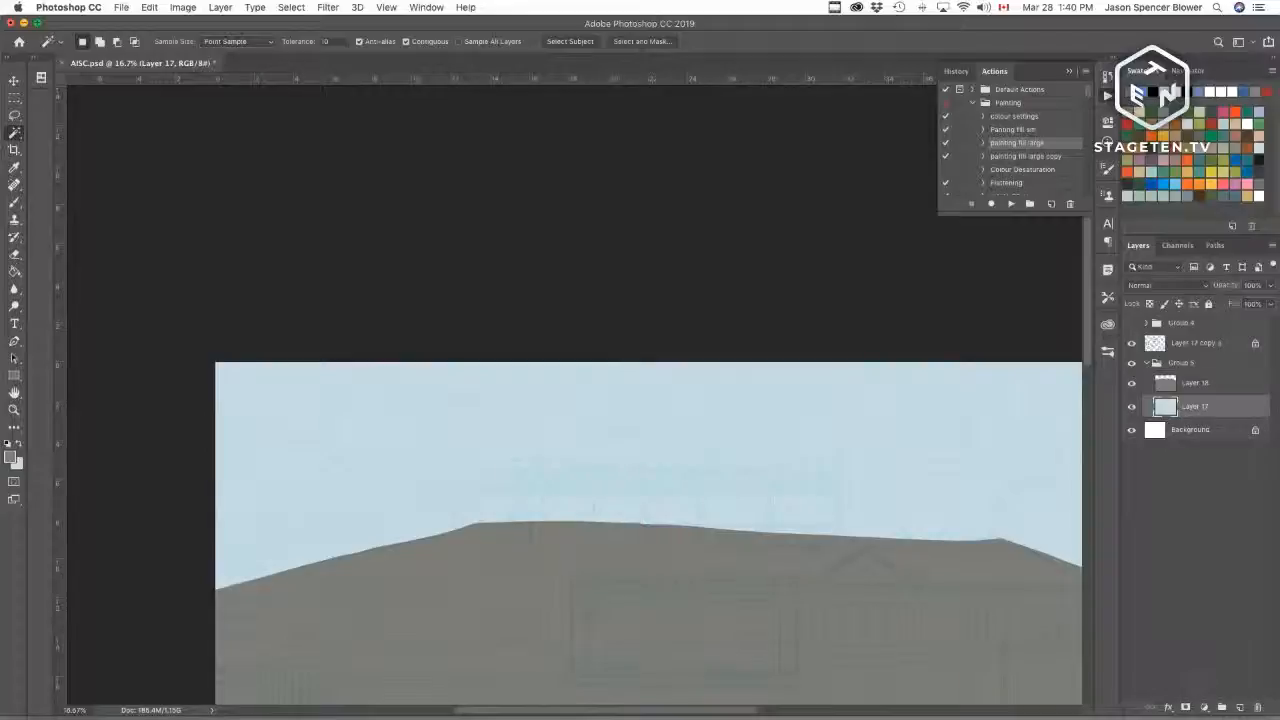
{"action": "left_click", "coordinate": [1240, 707]}
{"action": "key", "text": "b"}
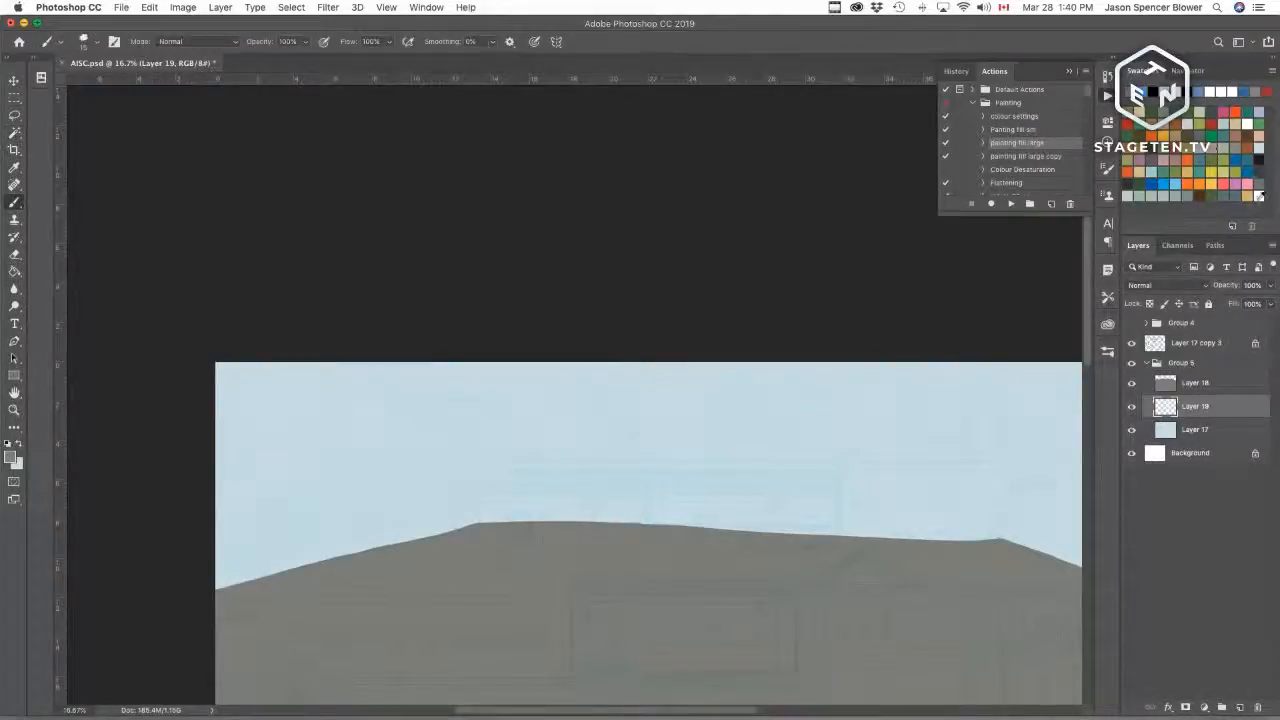
{"action": "left_click", "coordinate": [1258, 197]}
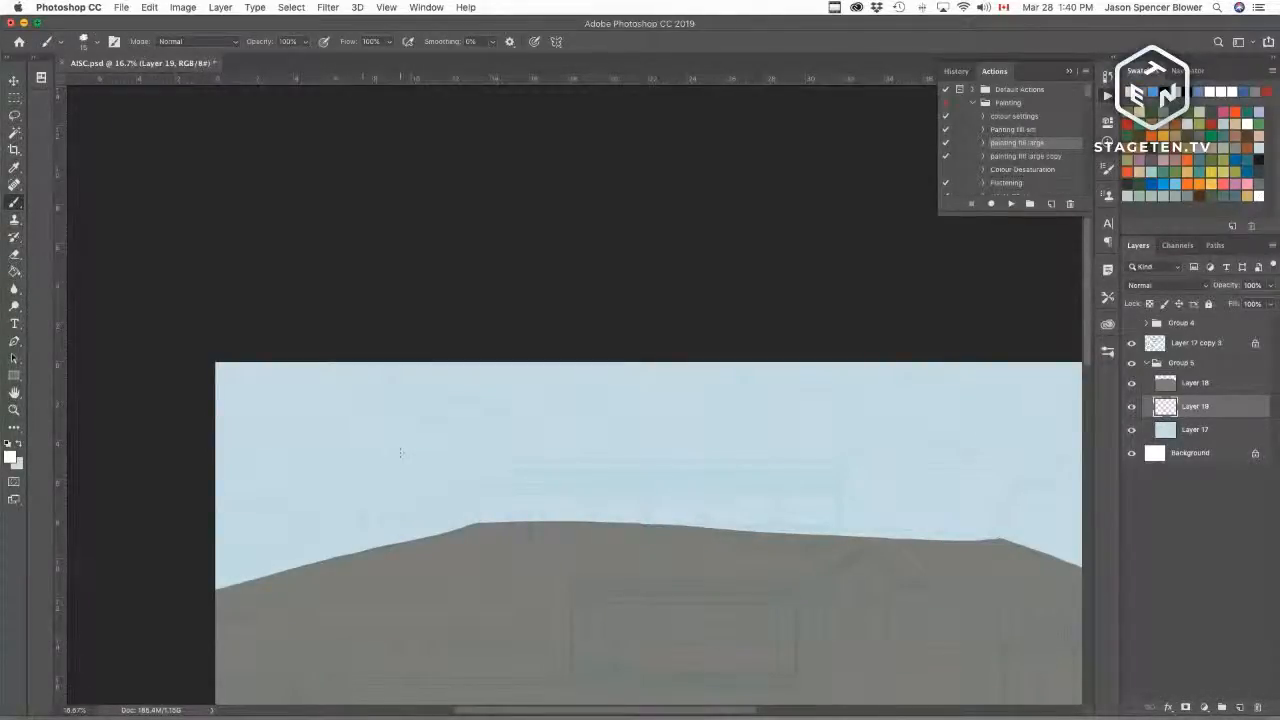
Step: Outline two white clouds along the top edge of the sky on the new layer
{"action": "key", "text": "super+plus"}
{"action": "key", "text": "super+plus"}
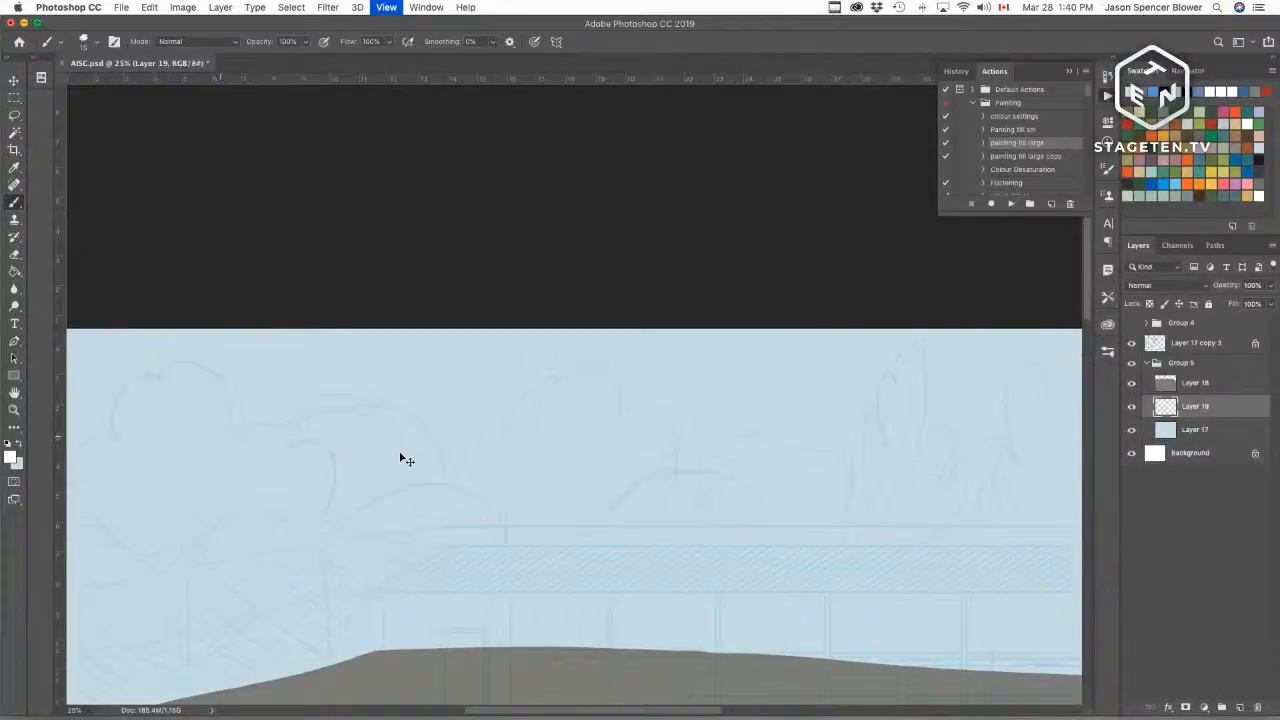
{"action": "left_click_drag", "start_coordinate": [709, 466], "coordinate": [709, 477]}
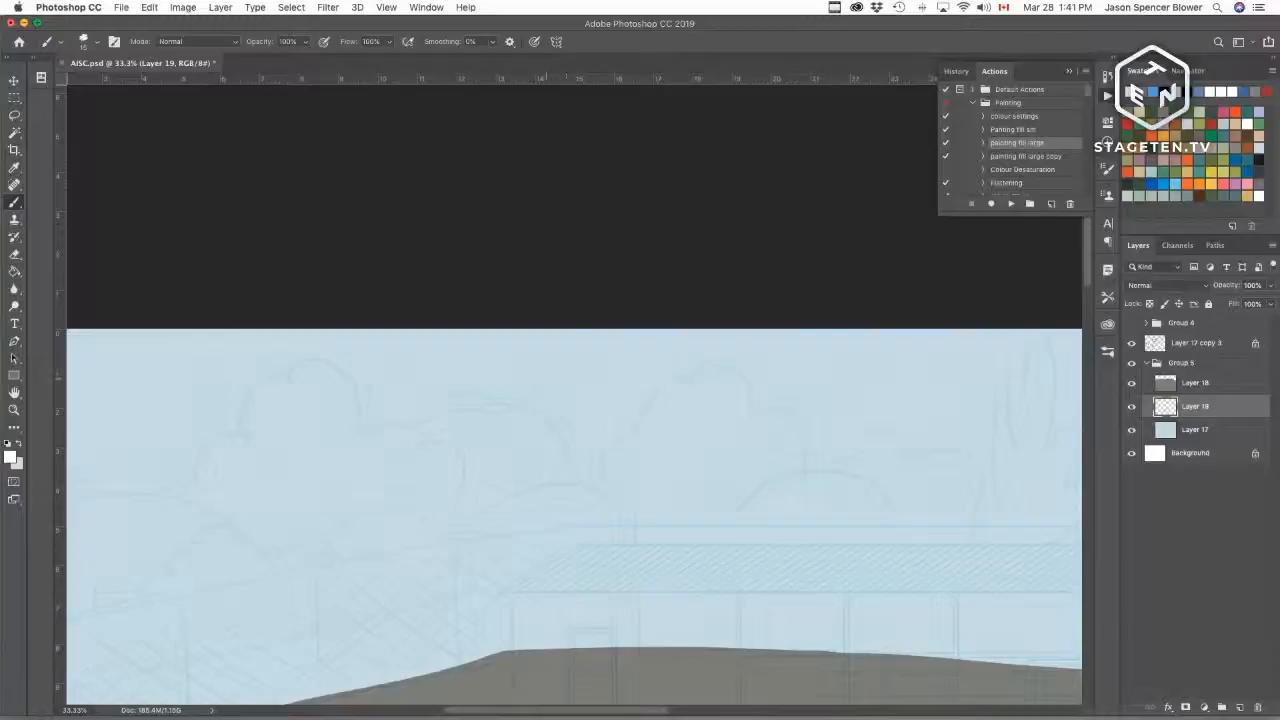
{"action": "mouse_move", "coordinate": [546, 377]}
{"action": "left_mouse_down"}
{"action": "mouse_move", "coordinate": [768, 379]}
{"action": "mouse_move", "coordinate": [731, 357]}
{"action": "mouse_move", "coordinate": [728, 330]}
{"action": "left_mouse_up"}
{"action": "mouse_move", "coordinate": [618, 349]}
{"action": "left_mouse_down"}
{"action": "mouse_move", "coordinate": [547, 378]}
{"action": "mouse_move", "coordinate": [702, 378]}
{"action": "left_mouse_up"}
{"action": "left_click_drag", "start_coordinate": [442, 396], "coordinate": [714, 397]}
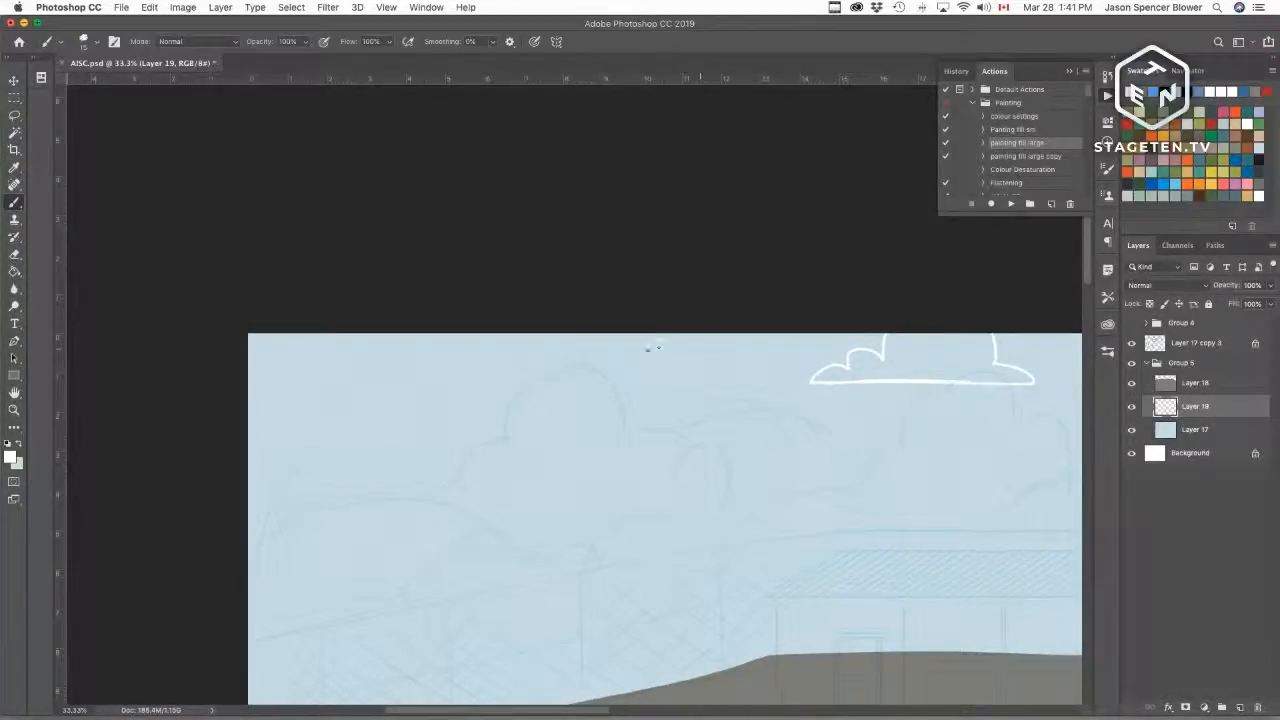
{"action": "left_click_drag", "start_coordinate": [648, 349], "coordinate": [736, 347]}
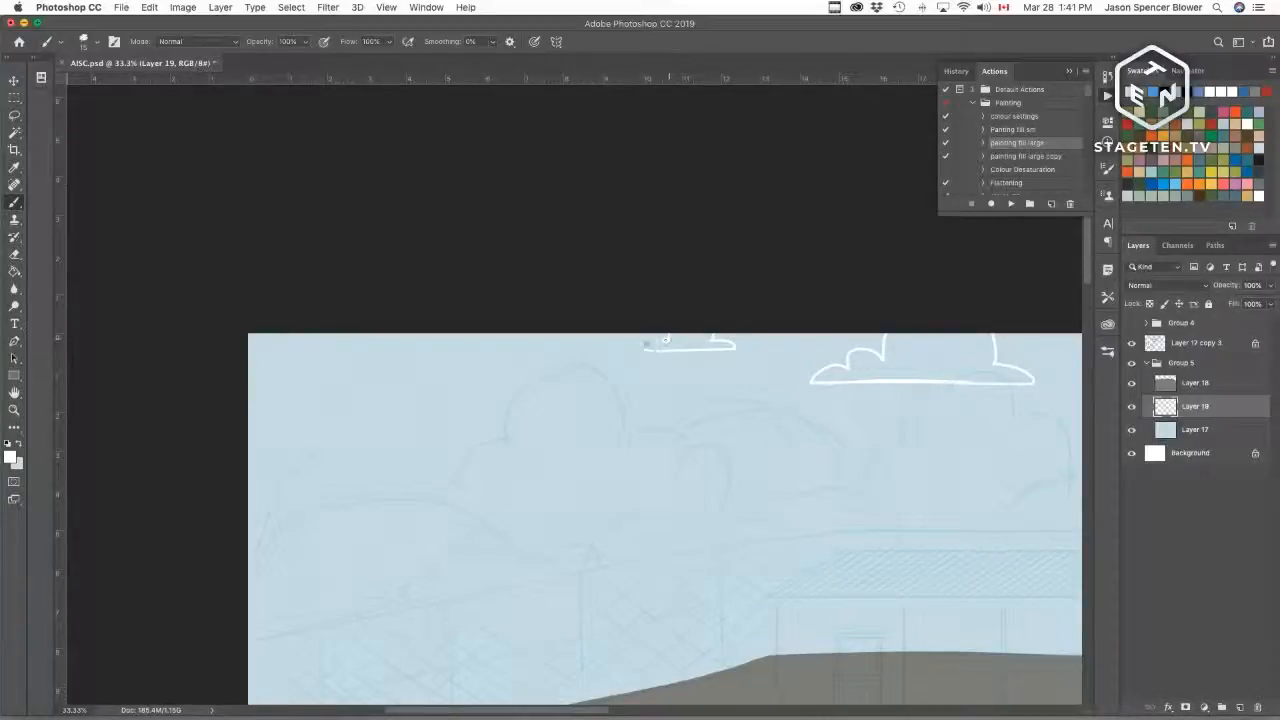
Step: Outline a small cloud lower in the sky and another at the upper left, redrawing the upper-left one after undoing it
{"action": "mouse_move", "coordinate": [429, 431]}
{"action": "left_mouse_down"}
{"action": "mouse_move", "coordinate": [700, 414]}
{"action": "mouse_move", "coordinate": [715, 391]}
{"action": "mouse_move", "coordinate": [610, 399]}
{"action": "mouse_move", "coordinate": [733, 382]}
{"action": "left_mouse_up"}
{"action": "key", "text": "super+r"}
{"action": "left_click_drag", "start_coordinate": [650, 344], "coordinate": [754, 394]}
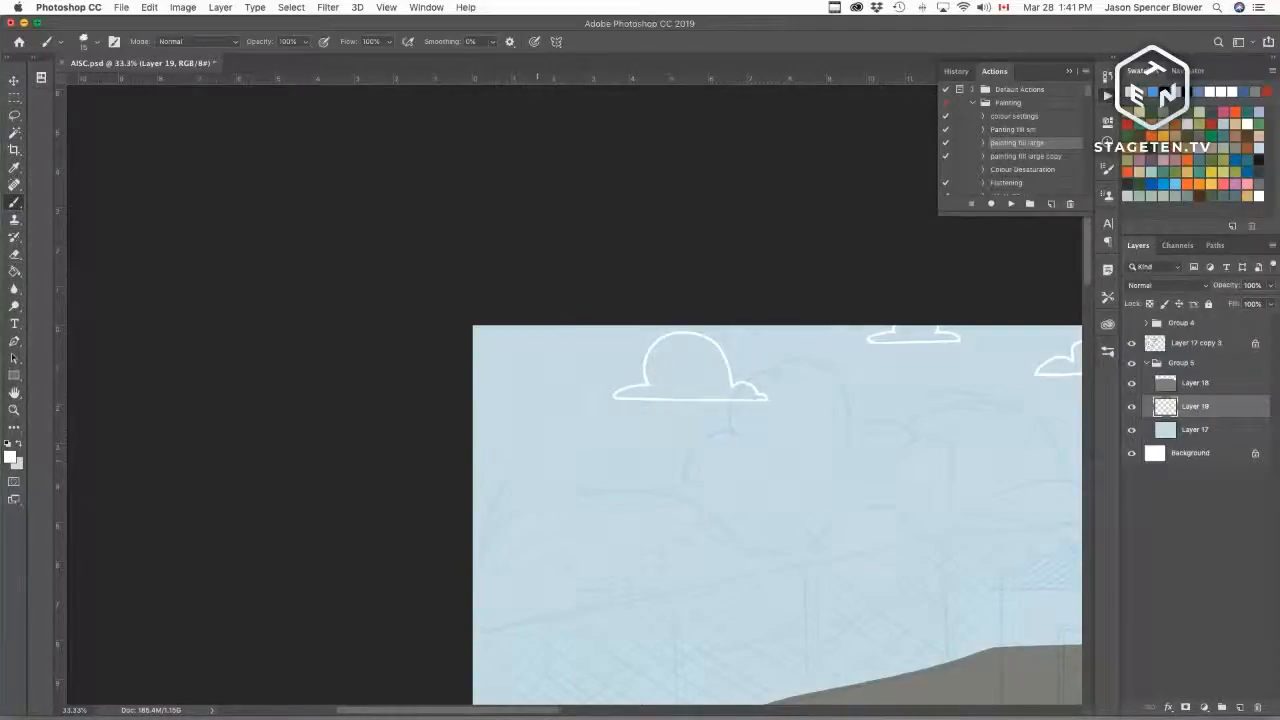
{"action": "mouse_move", "coordinate": [622, 453]}
{"action": "left_mouse_down"}
{"action": "mouse_move", "coordinate": [546, 453]}
{"action": "mouse_move", "coordinate": [600, 446]}
{"action": "mouse_move", "coordinate": [568, 441]}
{"action": "mouse_move", "coordinate": [547, 458]}
{"action": "left_mouse_up"}
{"action": "key", "text": "super+z"}
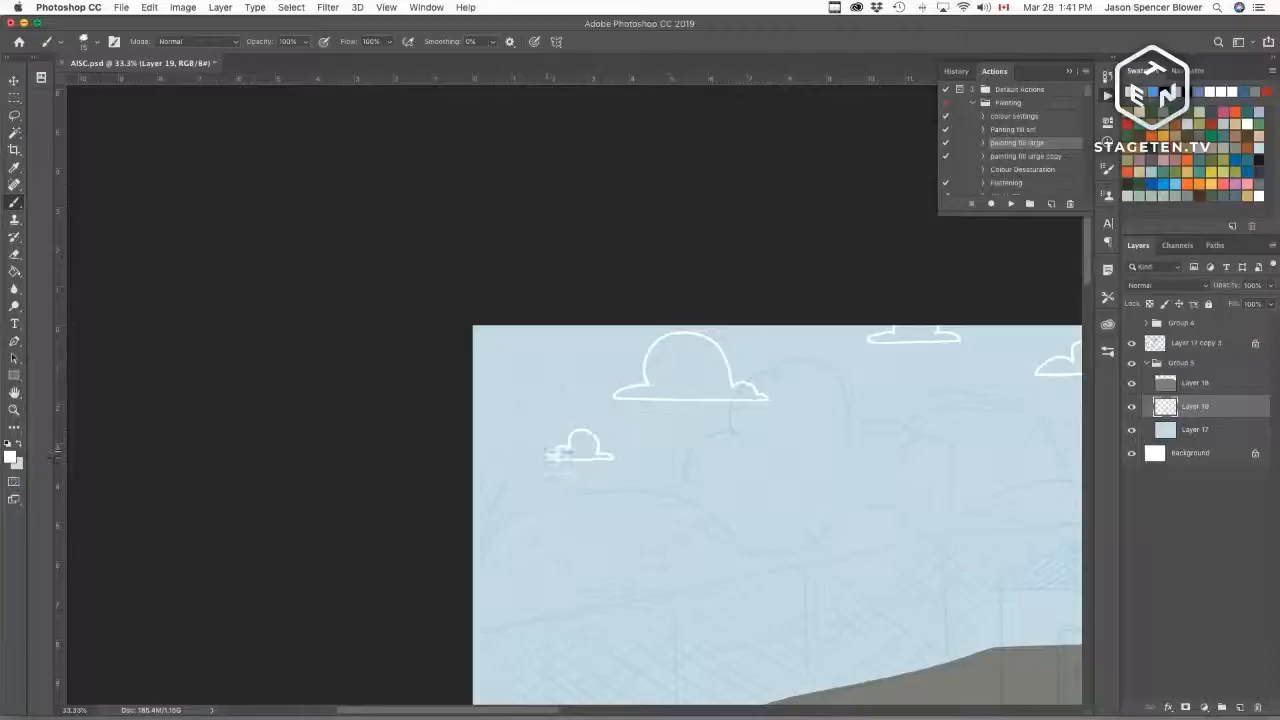
{"action": "mouse_move", "coordinate": [473, 355]}
{"action": "left_mouse_down"}
{"action": "mouse_move", "coordinate": [582, 352]}
{"action": "mouse_move", "coordinate": [547, 345]}
{"action": "left_mouse_up"}
{"action": "key", "text": "super+z"}
{"action": "key", "text": "super+z"}
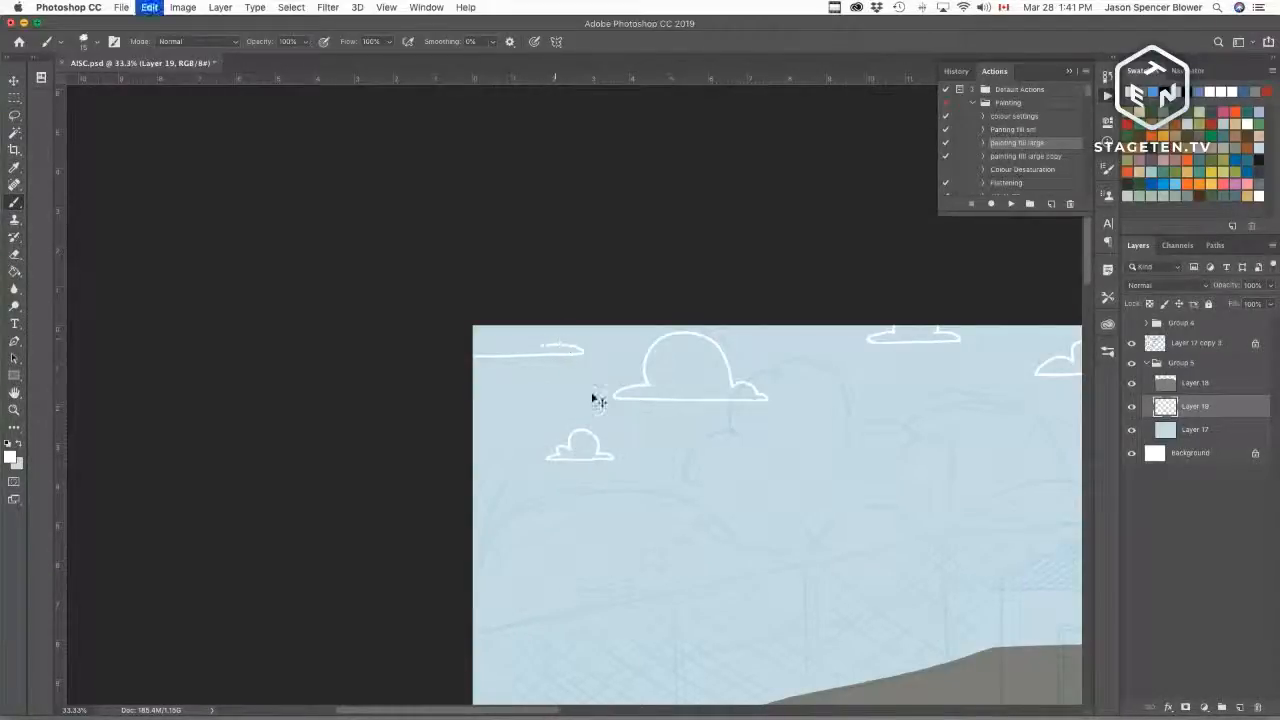
{"action": "mouse_move", "coordinate": [497, 376]}
{"action": "left_mouse_down"}
{"action": "mouse_move", "coordinate": [577, 376]}
{"action": "mouse_move", "coordinate": [541, 345]}
{"action": "mouse_move", "coordinate": [512, 366]}
{"action": "left_mouse_up"}
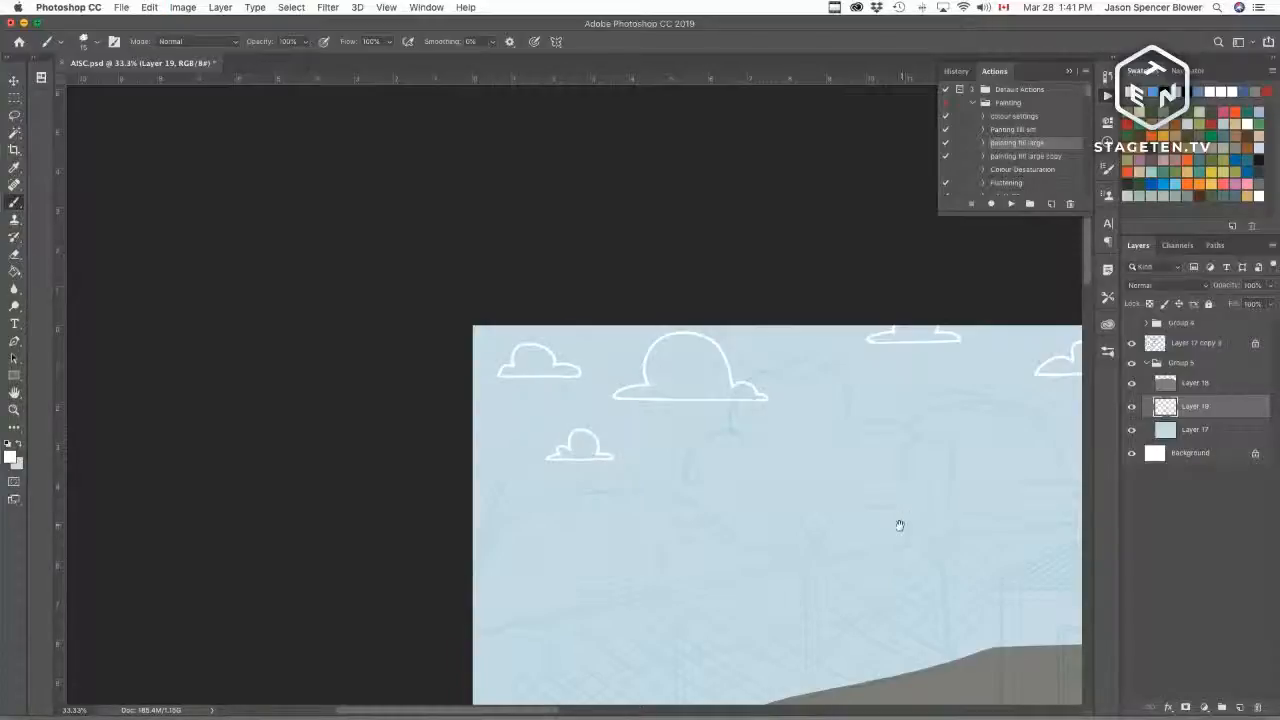
Step: Select the interiors of the outlined clouds with the Magic Wand and fill them white with the painting fill large action
{"action": "key", "text": "l"}
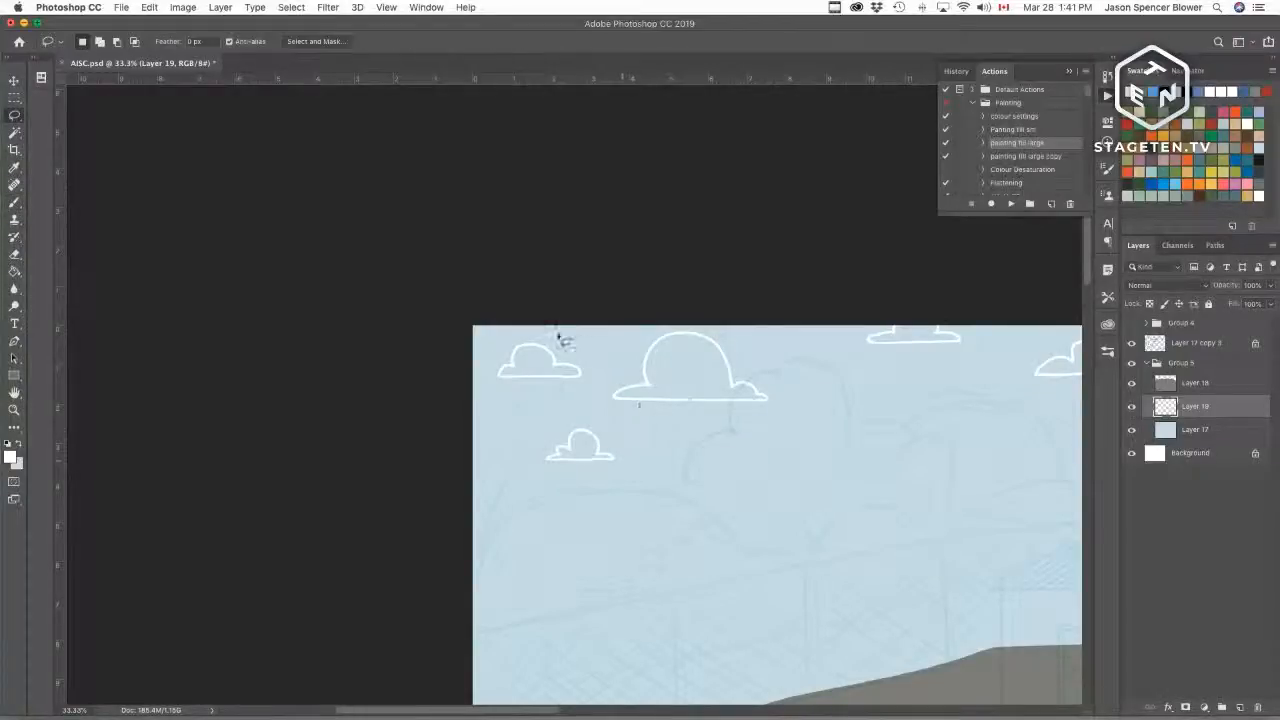
{"action": "mouse_move", "coordinate": [583, 340]}
{"action": "left_mouse_down"}
{"action": "mouse_move", "coordinate": [494, 386]}
{"action": "mouse_move", "coordinate": [593, 350]}
{"action": "mouse_move", "coordinate": [556, 388]}
{"action": "left_mouse_up"}
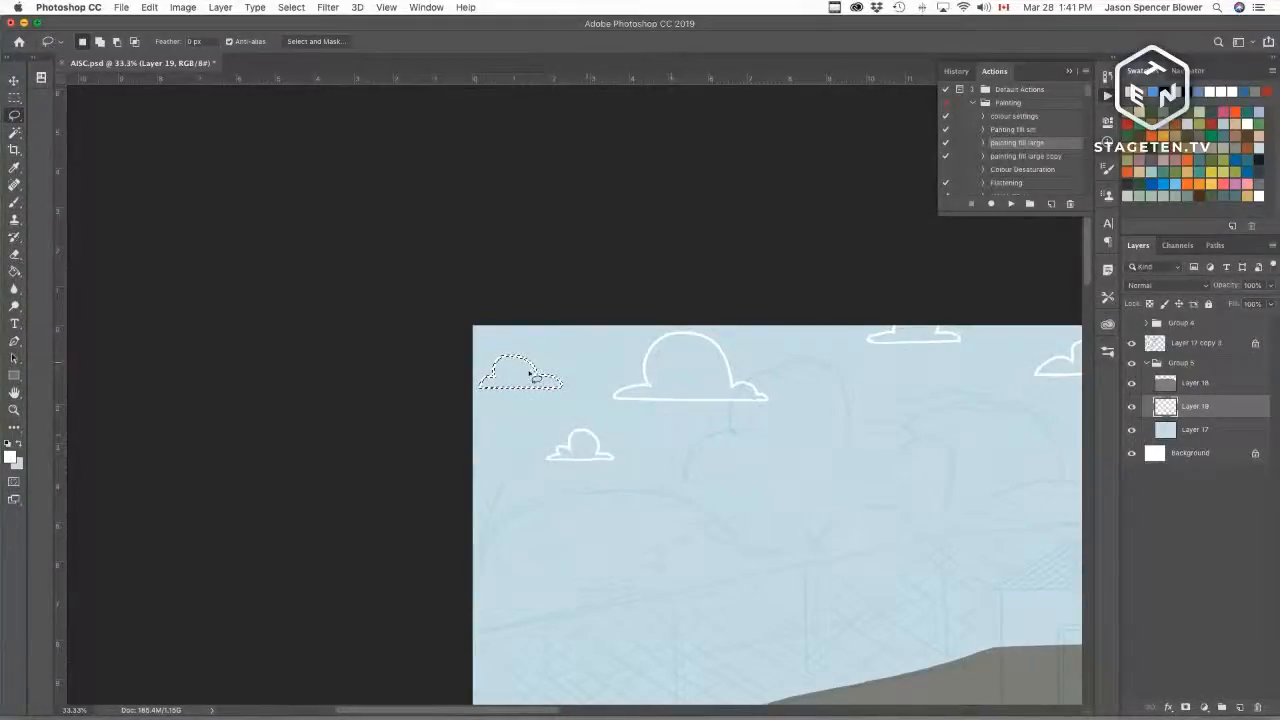
{"action": "key", "text": "w"}
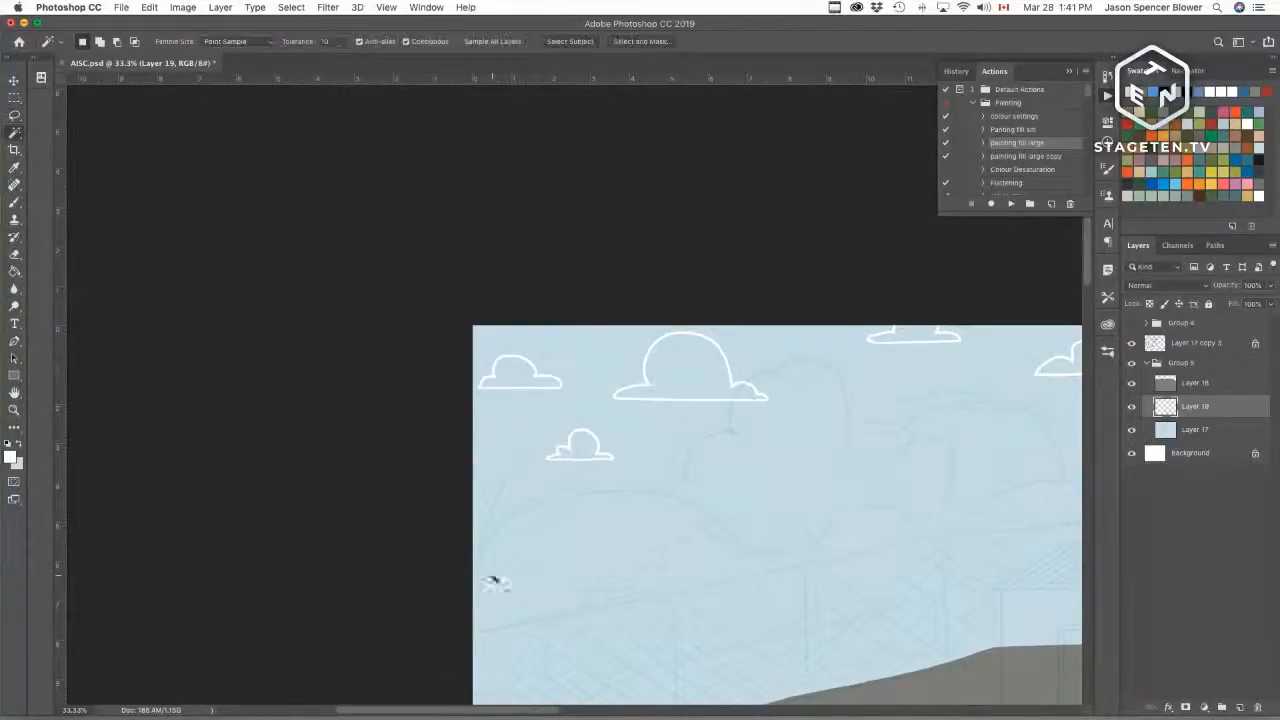
{"action": "left_click", "coordinate": [600, 453], "text": "shift"}
{"action": "left_click", "coordinate": [695, 372], "text": "shift"}
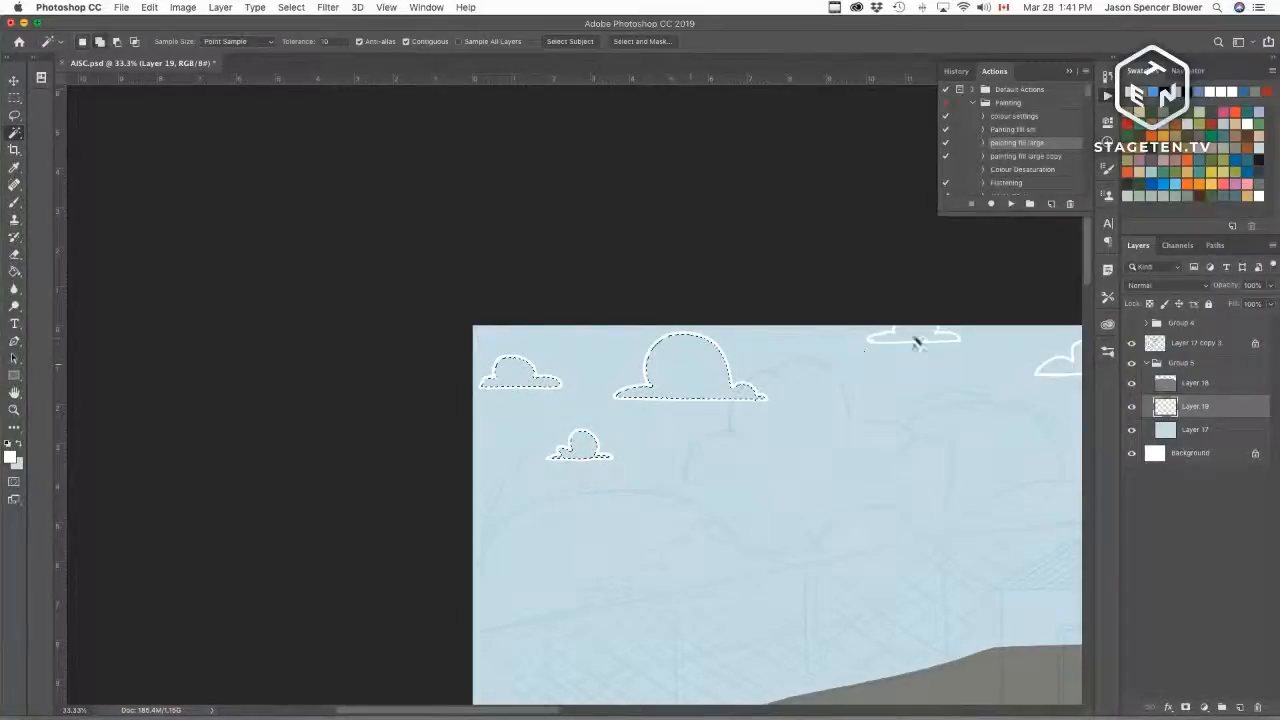
{"action": "left_click", "coordinate": [914, 337], "text": "shift"}
{"action": "left_click_drag", "start_coordinate": [972, 391], "coordinate": [528, 414]}
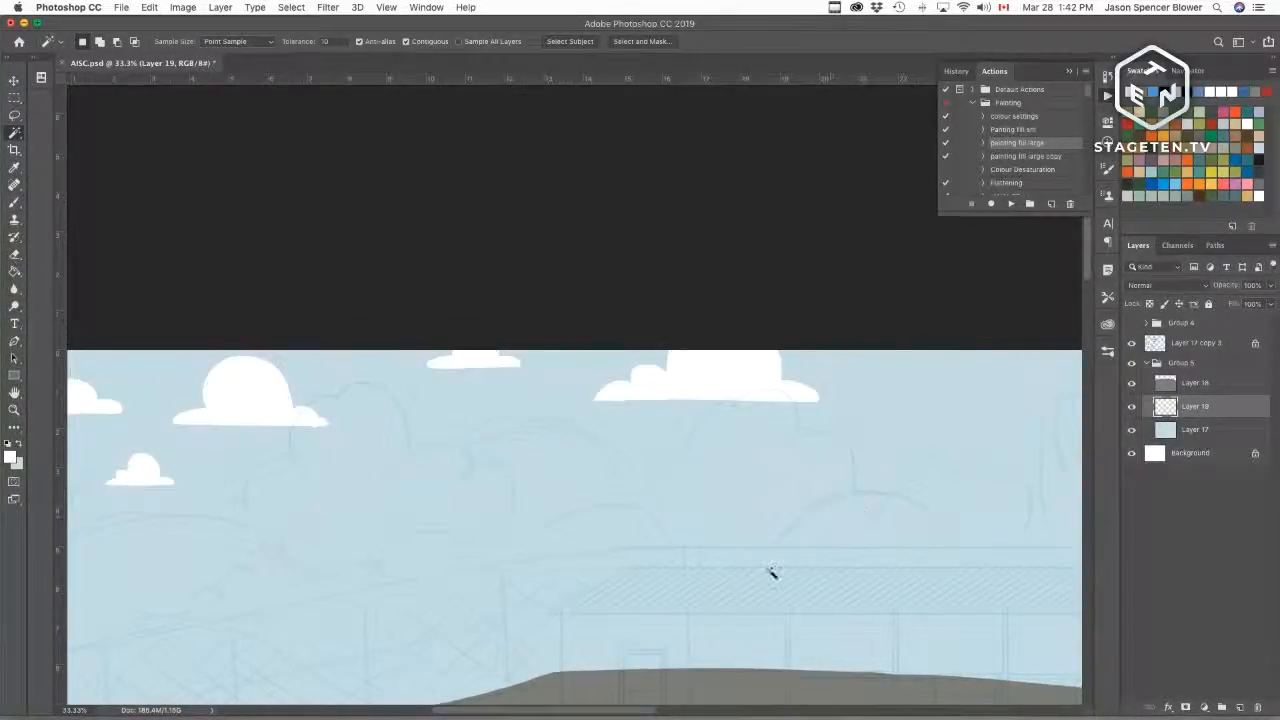
Step: Outline another cloud further right in the sky and fill its interior white with the fill action
{"action": "key", "text": "b"}
{"action": "left_click_drag", "start_coordinate": [921, 407], "coordinate": [583, 429]}
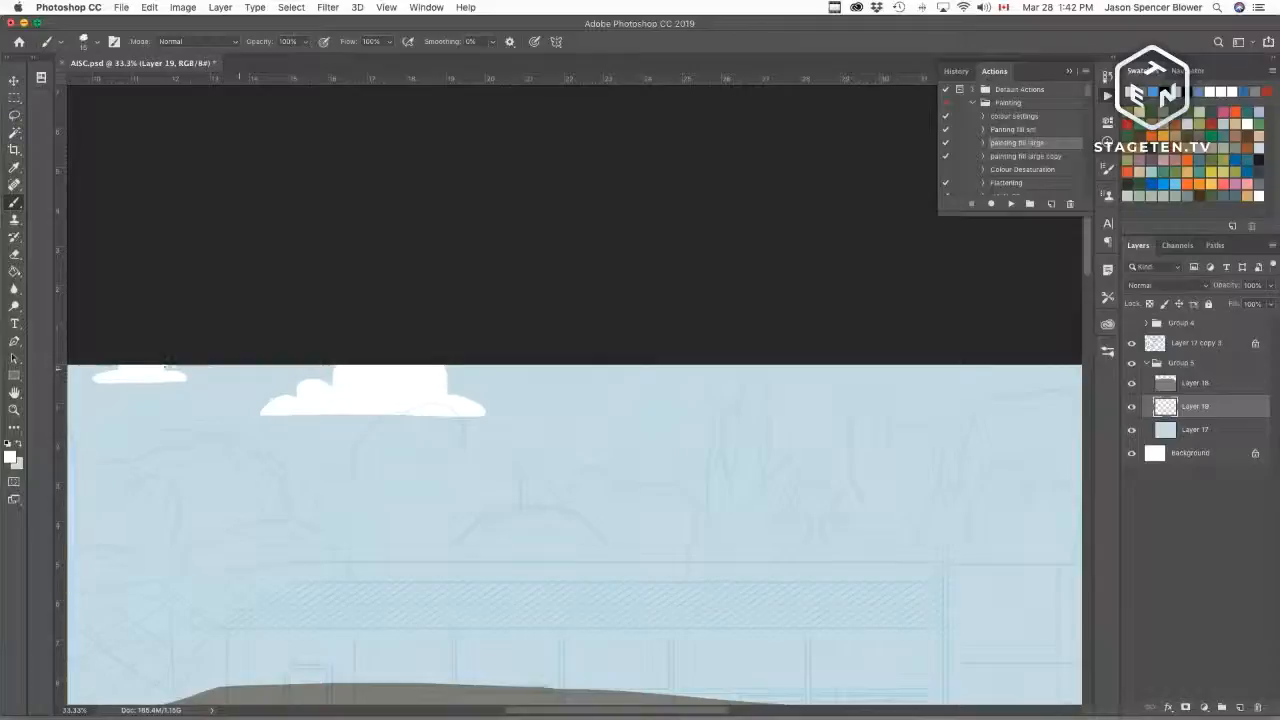
{"action": "left_click_drag", "start_coordinate": [594, 435], "coordinate": [768, 441]}
{"action": "mouse_move", "coordinate": [586, 436]}
{"action": "left_mouse_down"}
{"action": "mouse_move", "coordinate": [639, 426]}
{"action": "mouse_move", "coordinate": [639, 370]}
{"action": "mouse_move", "coordinate": [697, 405]}
{"action": "left_mouse_up"}
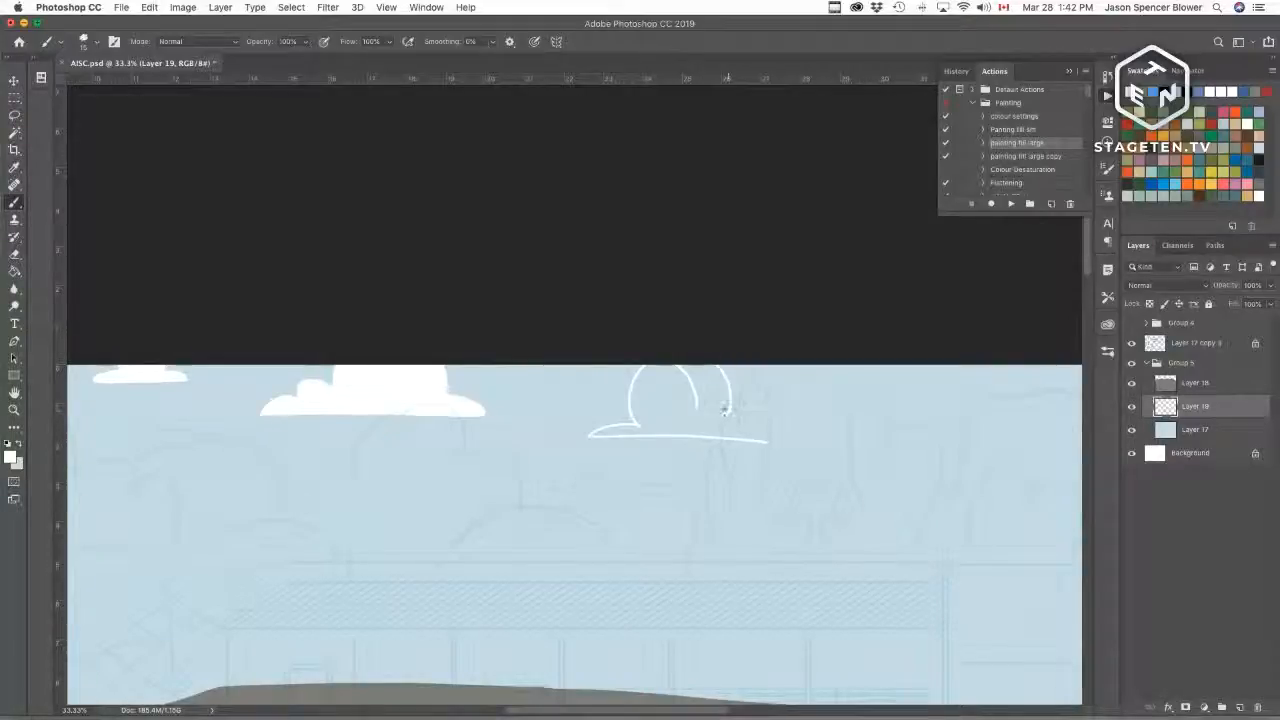
{"action": "key", "text": "super+z"}
{"action": "mouse_move", "coordinate": [699, 367]}
{"action": "left_mouse_down"}
{"action": "mouse_move", "coordinate": [714, 408]}
{"action": "mouse_move", "coordinate": [759, 428]}
{"action": "left_mouse_up"}
{"action": "key", "text": "w"}
{"action": "left_click", "coordinate": [698, 500]}
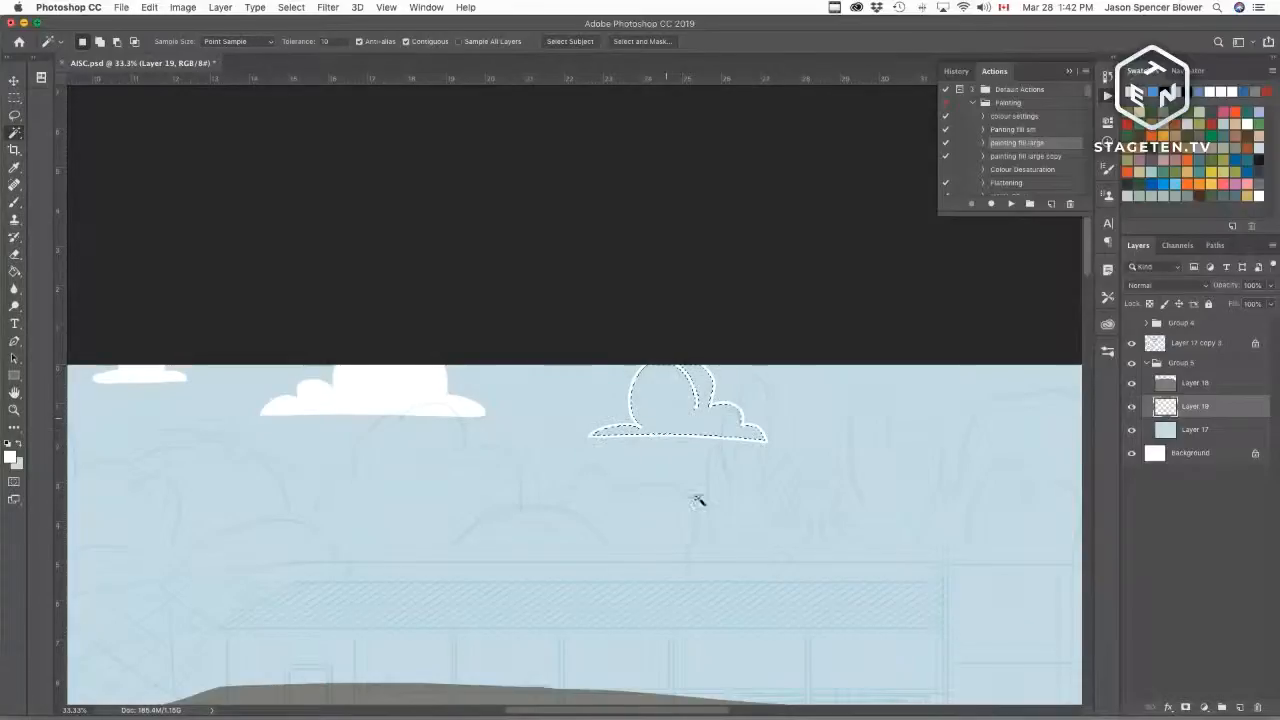
{"action": "left_click", "coordinate": [1010, 204]}
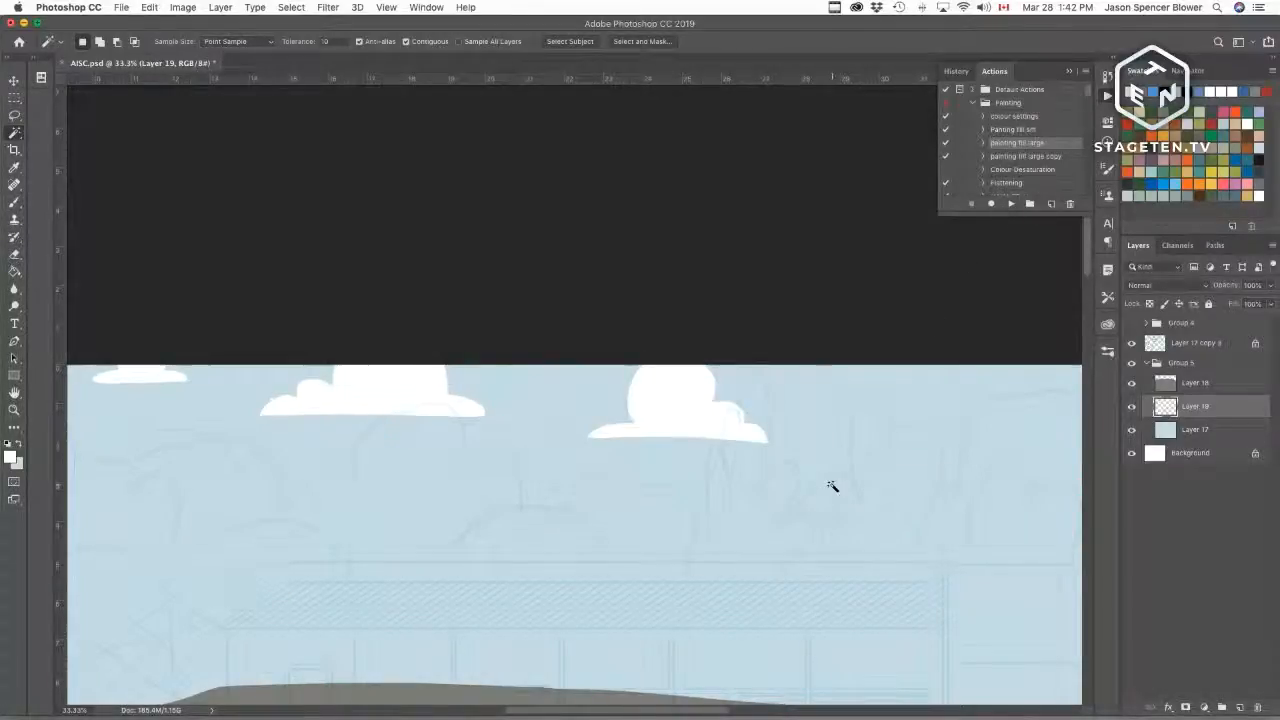
Step: Outline two more white clouds further right along the top of the sky
{"action": "key", "text": "b"}
{"action": "scroll", "coordinate": [771, 429], "scroll_direction": "right", "scroll_amount": 5}
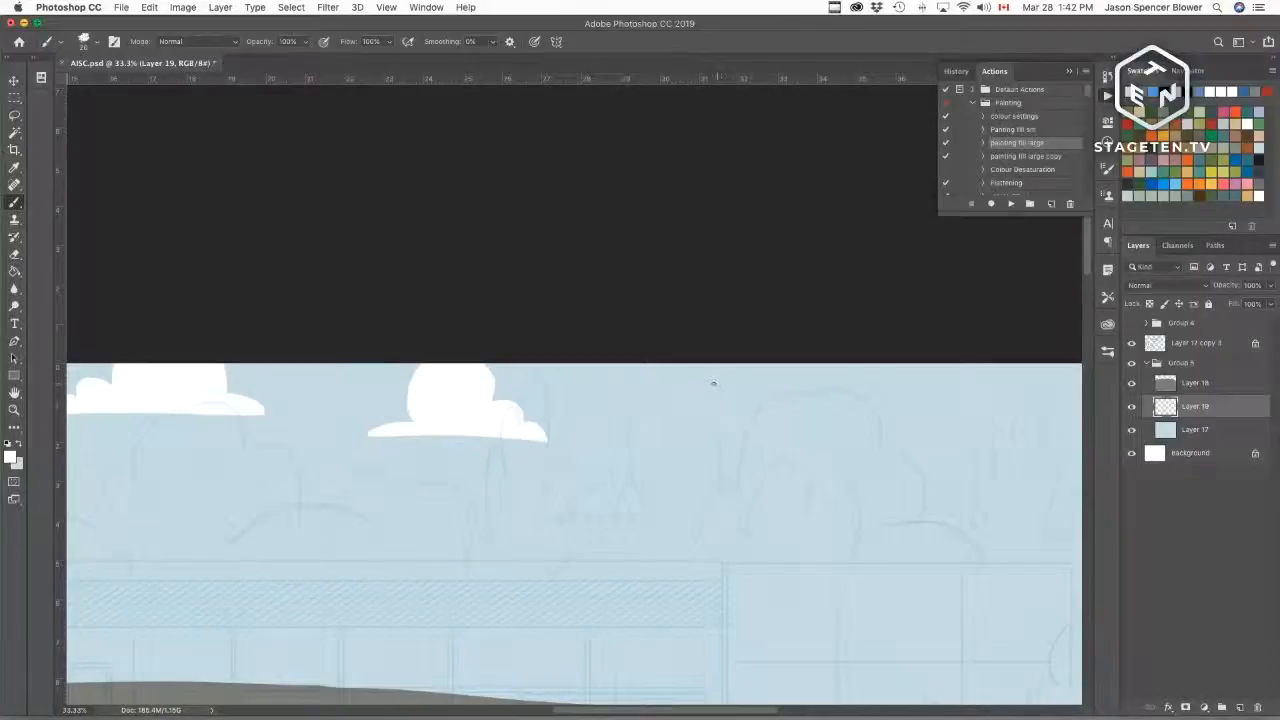
{"action": "left_click_drag", "start_coordinate": [700, 381], "coordinate": [786, 380]}
{"action": "left_click_drag", "start_coordinate": [769, 372], "coordinate": [787, 376]}
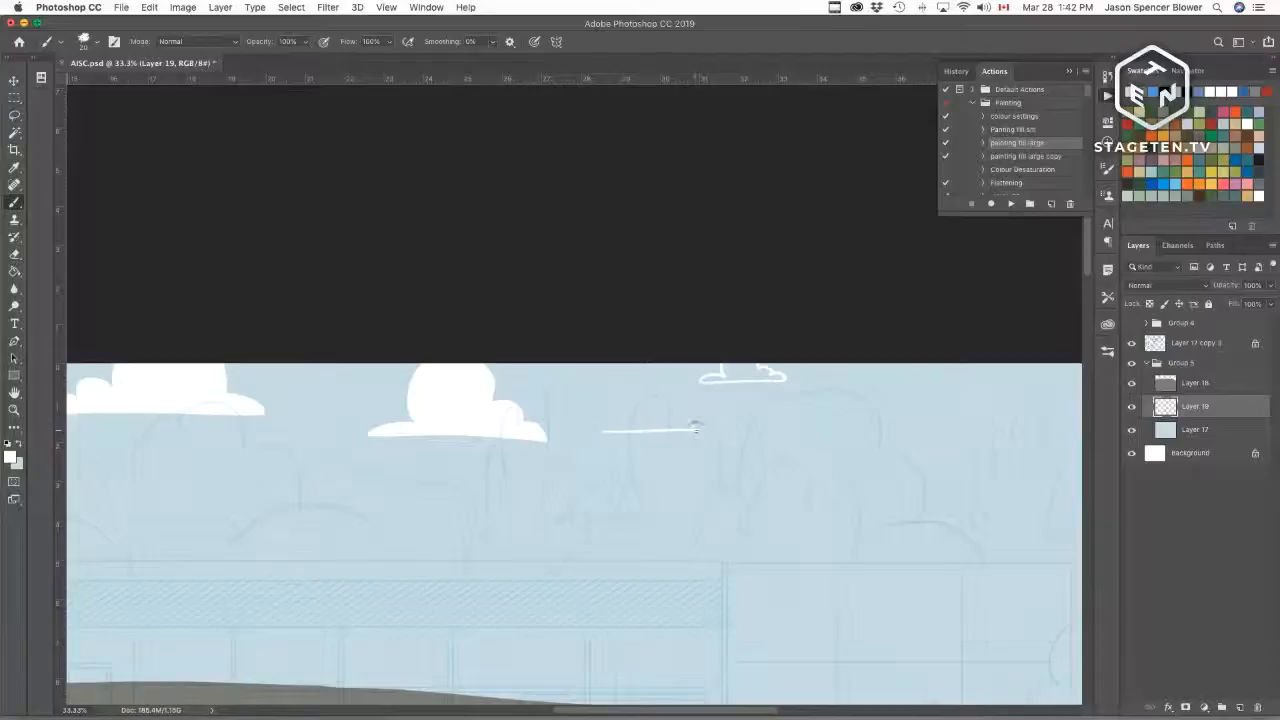
{"action": "mouse_move", "coordinate": [695, 427]}
{"action": "left_mouse_down"}
{"action": "mouse_move", "coordinate": [666, 386]}
{"action": "mouse_move", "coordinate": [613, 421]}
{"action": "left_mouse_up"}
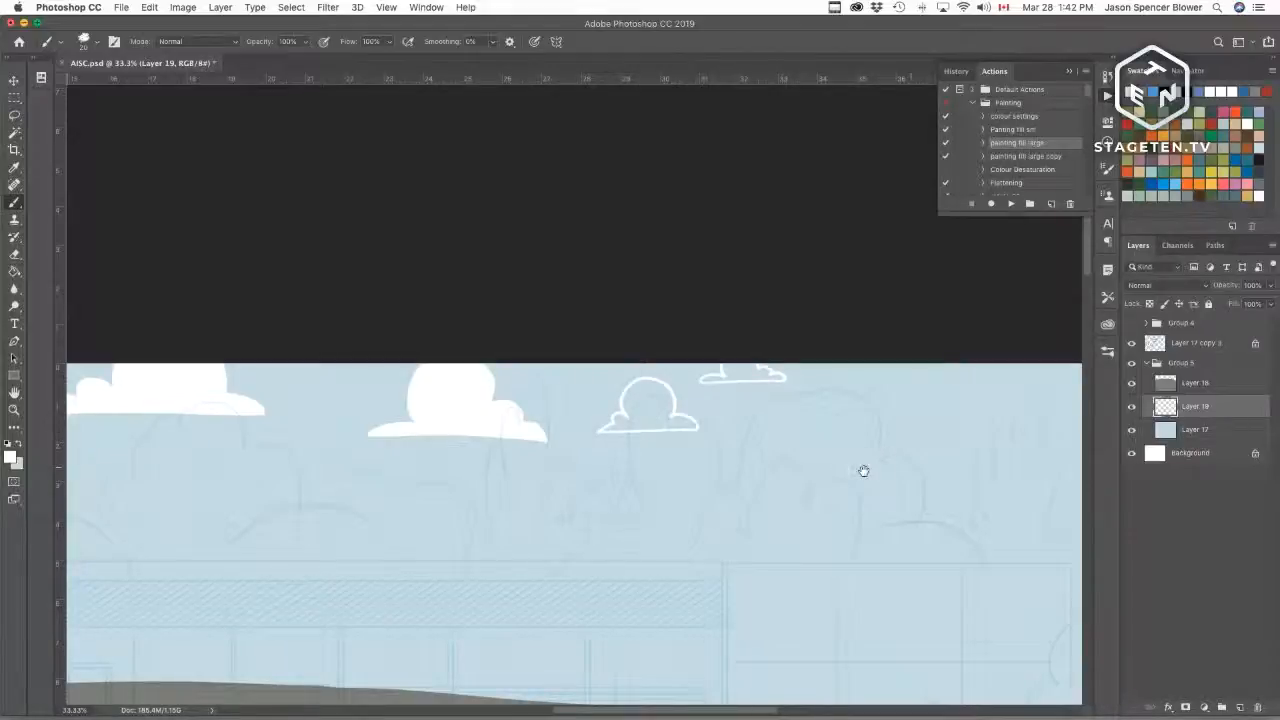
Step: Outline a wide flat-bottomed cloud at the top and a small cloud below it further right
{"action": "left_click_drag", "start_coordinate": [863, 470], "coordinate": [694, 520]}
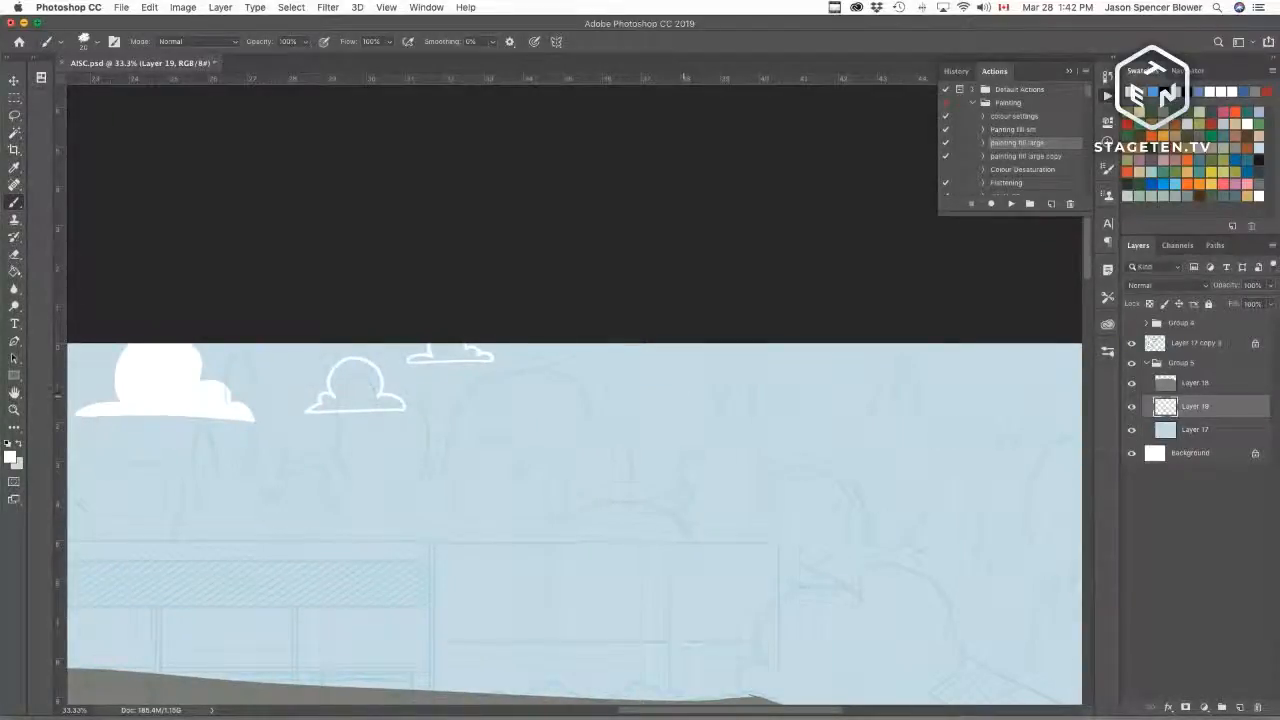
{"action": "left_click_drag", "start_coordinate": [640, 393], "coordinate": [812, 391]}
{"action": "key", "text": "super+z"}
{"action": "left_click_drag", "start_coordinate": [626, 391], "coordinate": [826, 392]}
{"action": "mouse_move", "coordinate": [628, 390]}
{"action": "left_mouse_down"}
{"action": "mouse_move", "coordinate": [675, 378]}
{"action": "mouse_move", "coordinate": [676, 345]}
{"action": "left_mouse_up"}
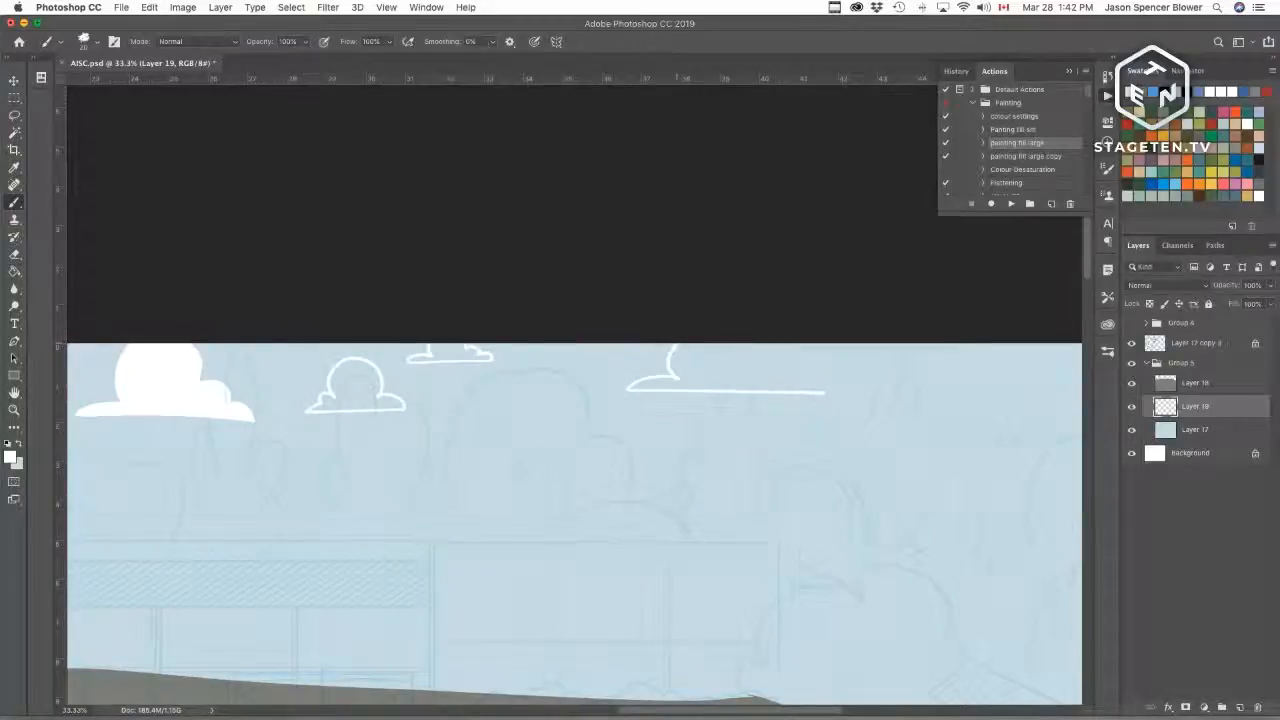
{"action": "left_click_drag", "start_coordinate": [822, 385], "coordinate": [751, 358]}
{"action": "left_click_drag", "start_coordinate": [786, 447], "coordinate": [666, 429]}
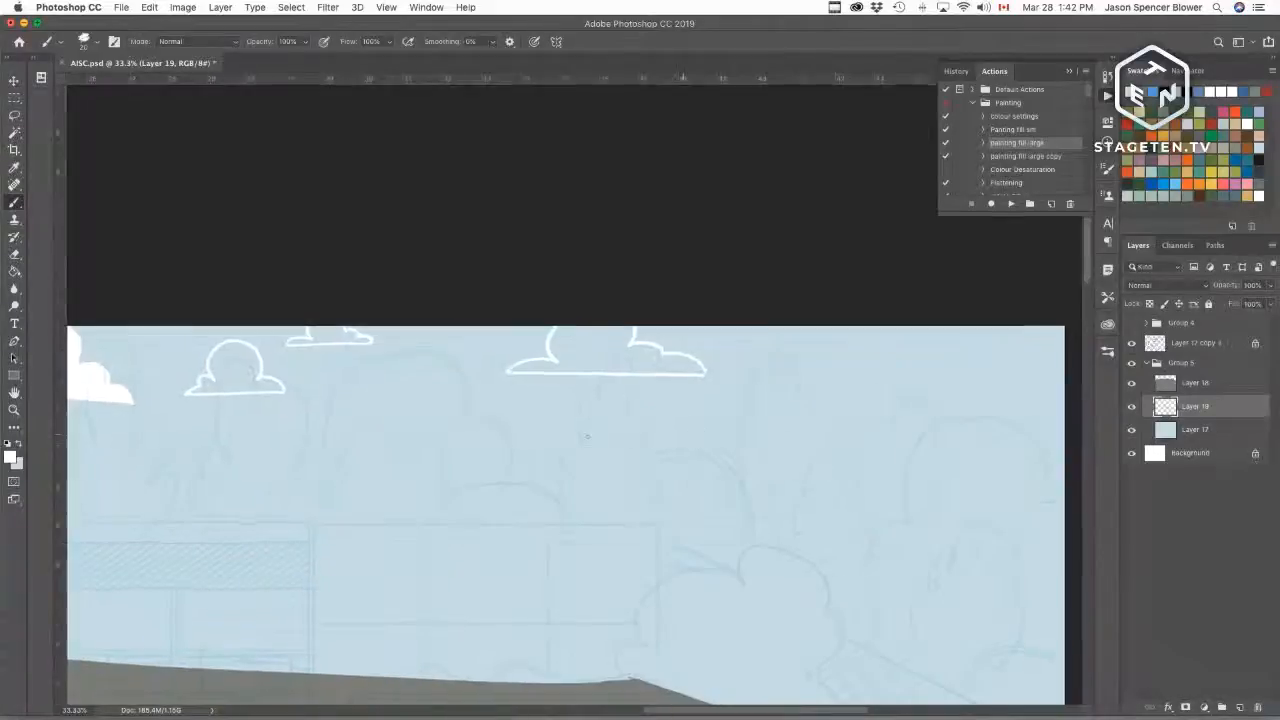
{"action": "mouse_move", "coordinate": [501, 440]}
{"action": "left_mouse_down"}
{"action": "mouse_move", "coordinate": [532, 436]}
{"action": "mouse_move", "coordinate": [561, 457]}
{"action": "mouse_move", "coordinate": [502, 456]}
{"action": "mouse_move", "coordinate": [502, 445]}
{"action": "left_mouse_up"}
{"action": "key", "text": "super+z"}
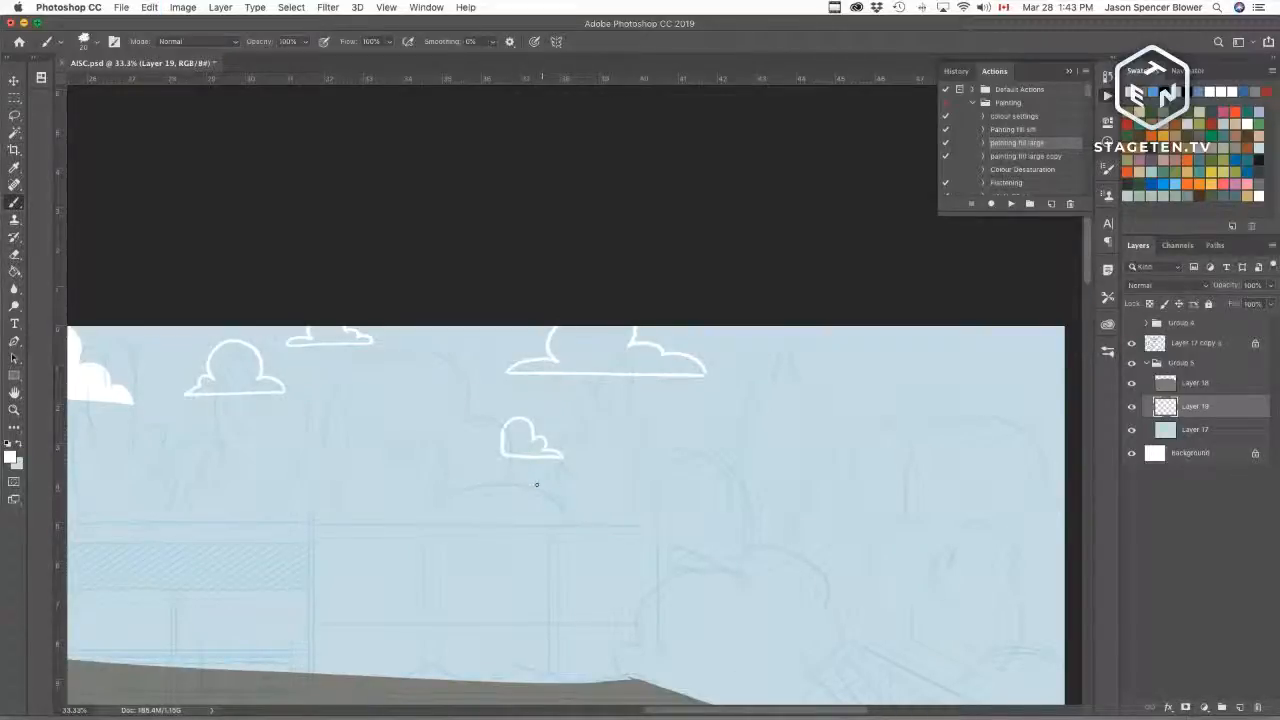
Step: Select the small cloud's interior with the Magic Wand and fill it white with the fill action
{"action": "key", "text": "w"}
{"action": "left_click", "coordinate": [517, 436]}
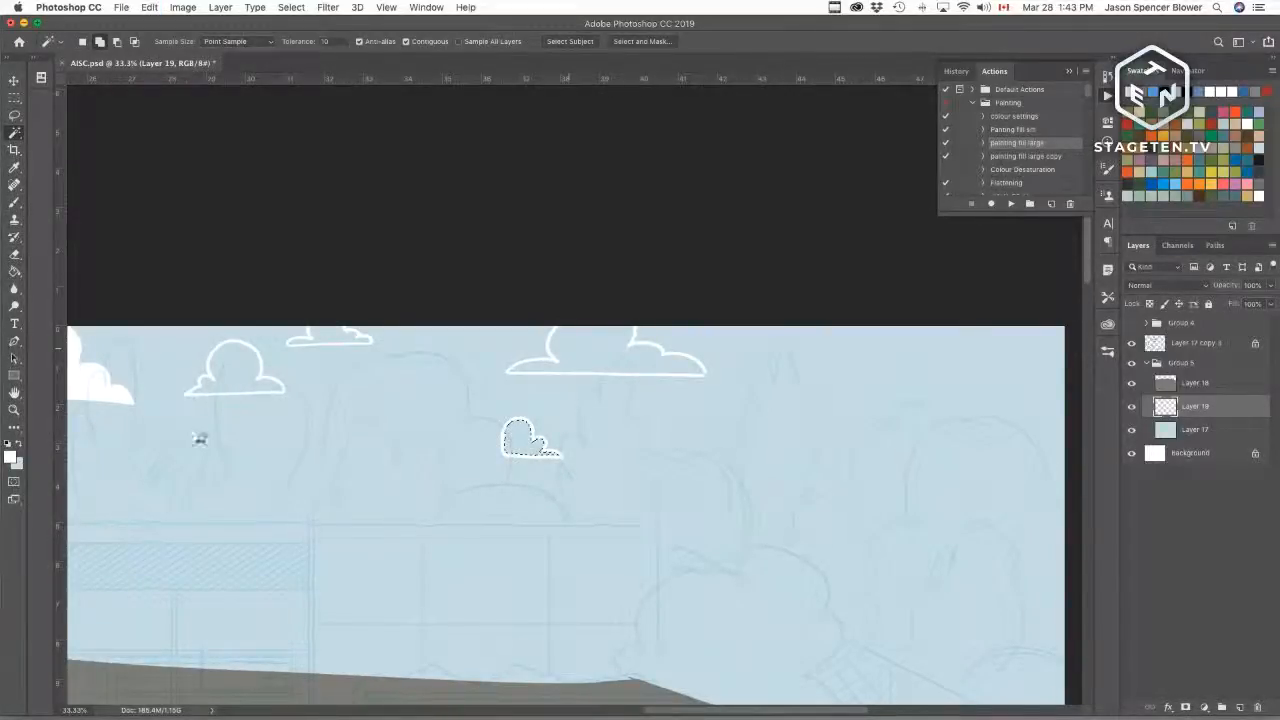
{"action": "left_click", "coordinate": [587, 466], "text": "shift"}
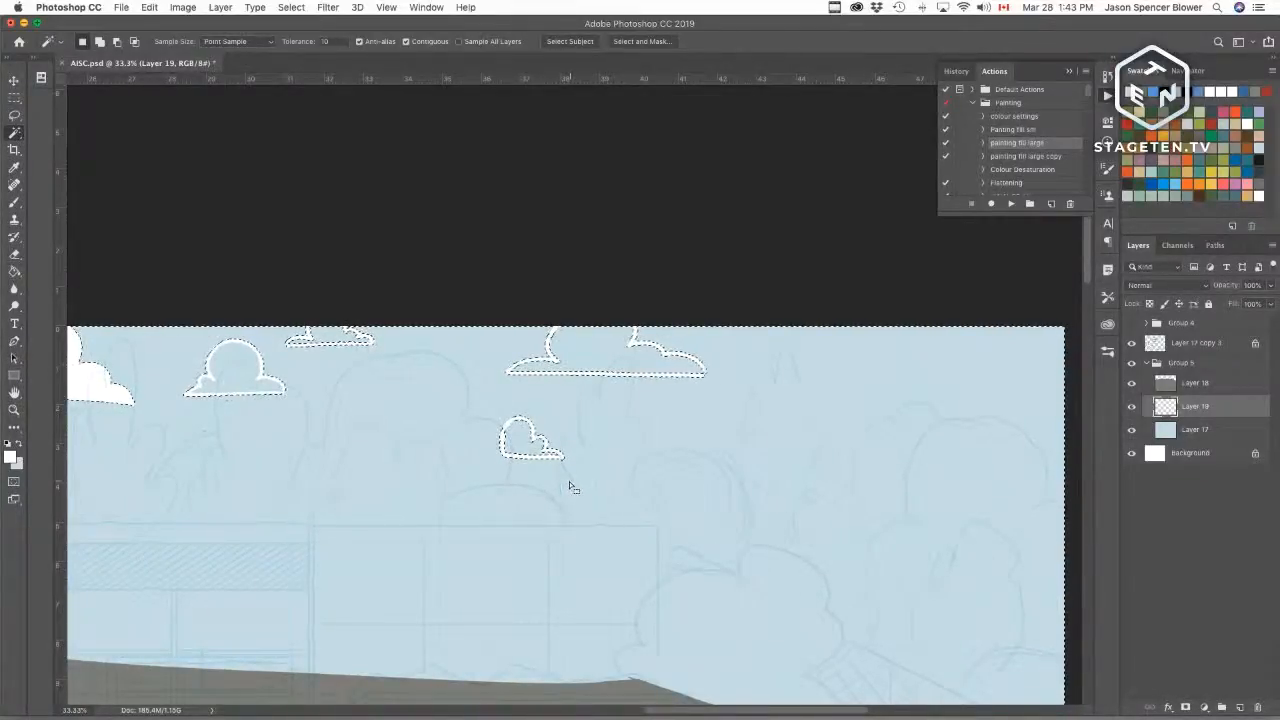
{"action": "key", "text": "super+a"}
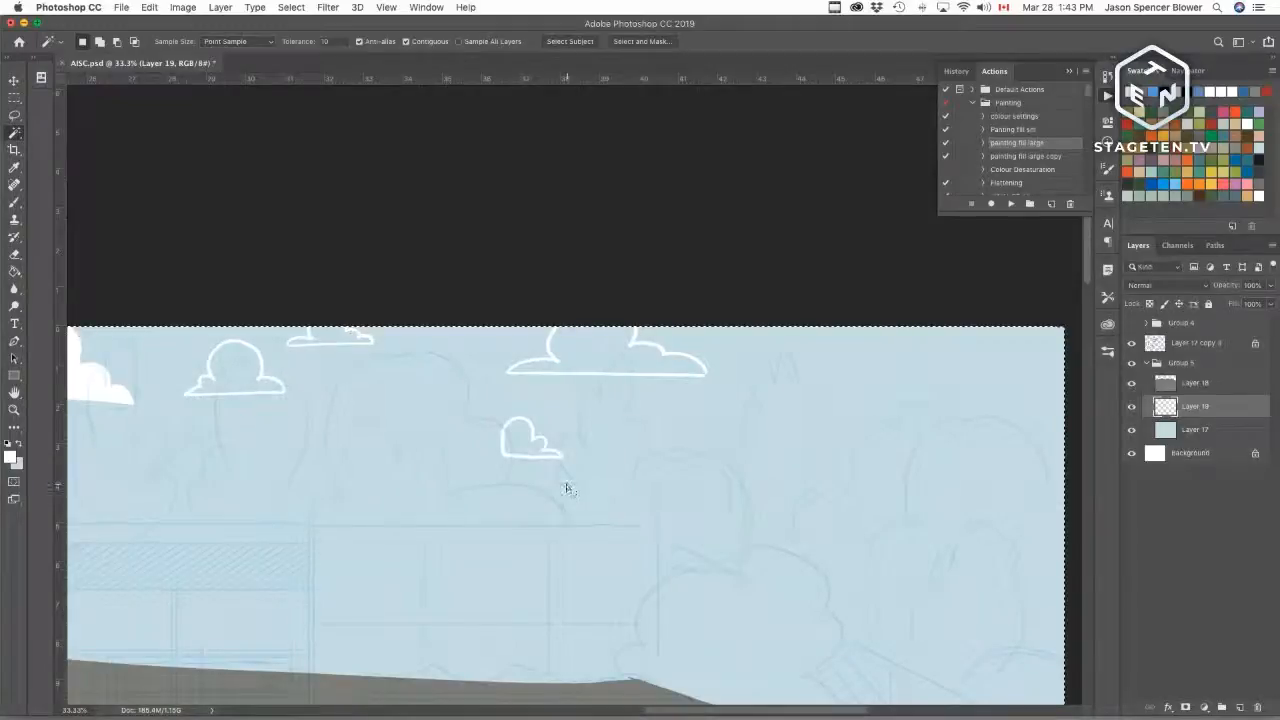
{"action": "left_click", "coordinate": [520, 441]}
{"action": "left_click", "coordinate": [1010, 203]}
Step: Select the remaining outlined clouds' interiors with the Magic Wand and fill them white with the fill action
{"action": "key", "text": "b"}
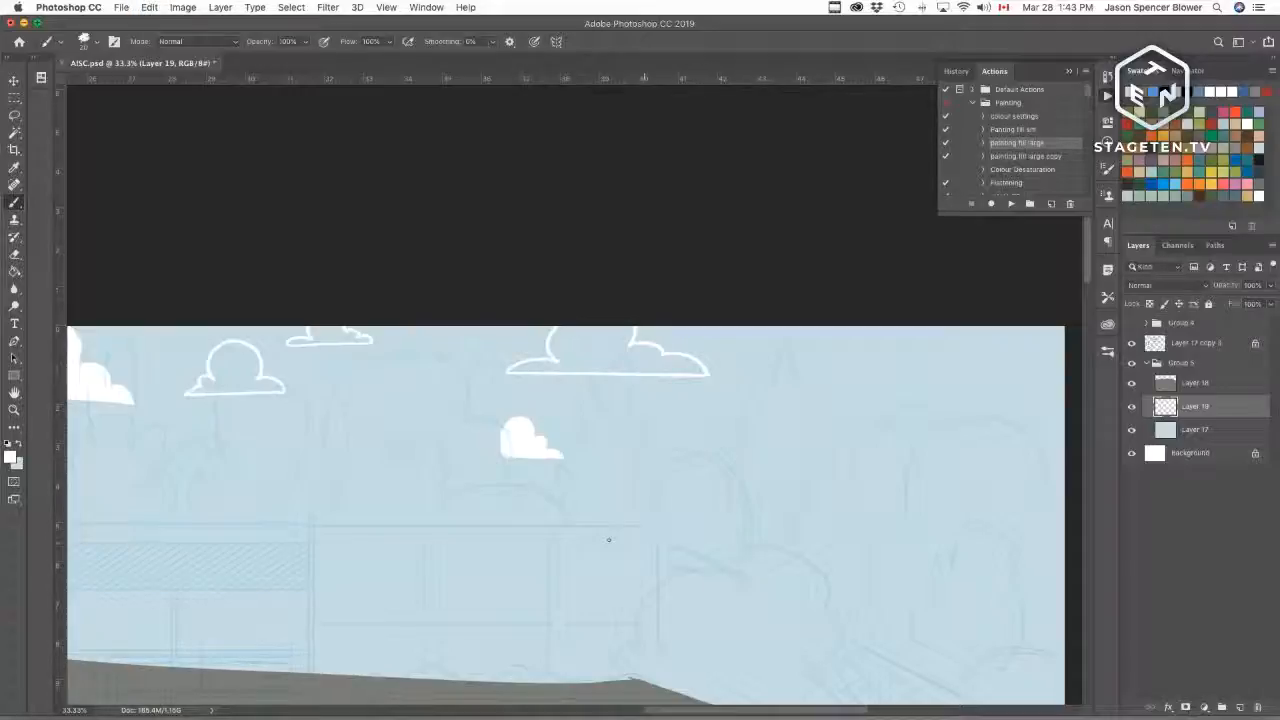
{"action": "key", "text": "w"}
{"action": "left_click", "coordinate": [594, 357]}
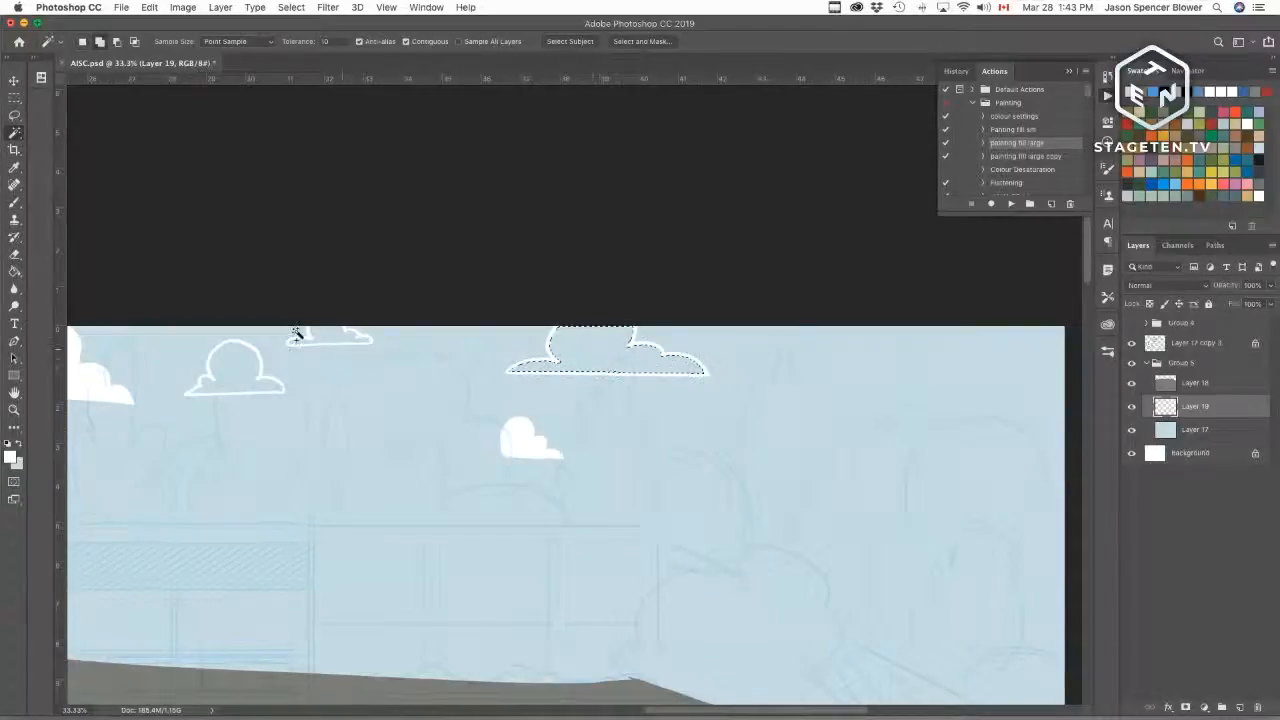
{"action": "left_click", "coordinate": [314, 334], "text": "shift"}
{"action": "left_click", "coordinate": [230, 372], "text": "shift"}
{"action": "left_click", "coordinate": [1010, 203]}
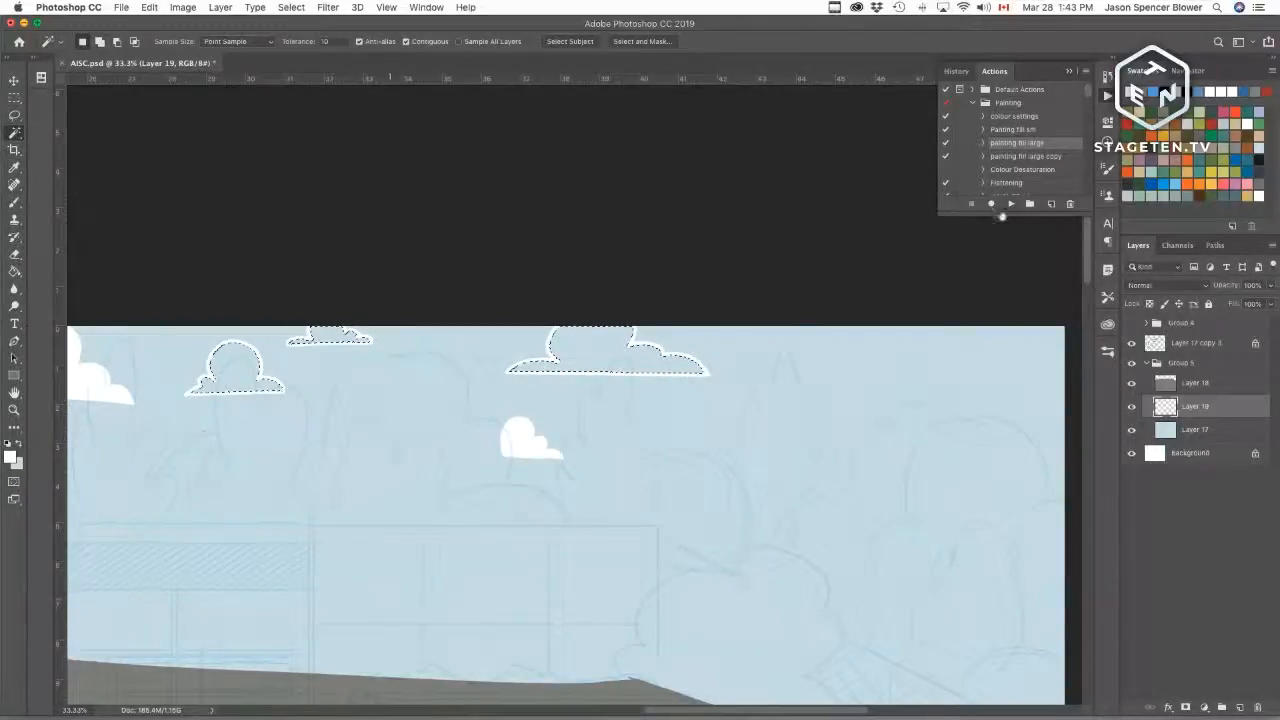
{"action": "scroll", "coordinate": [832, 437], "scroll_direction": "right", "scroll_amount": 6}
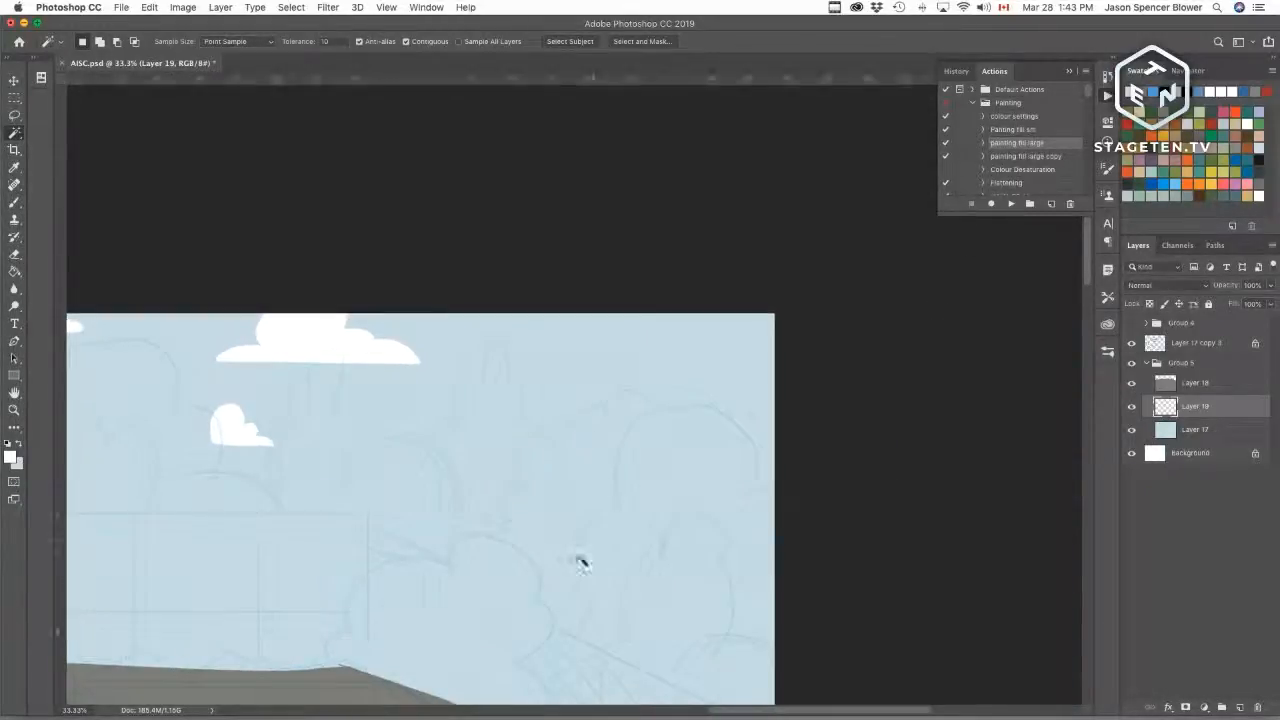
{"action": "key", "text": "b"}
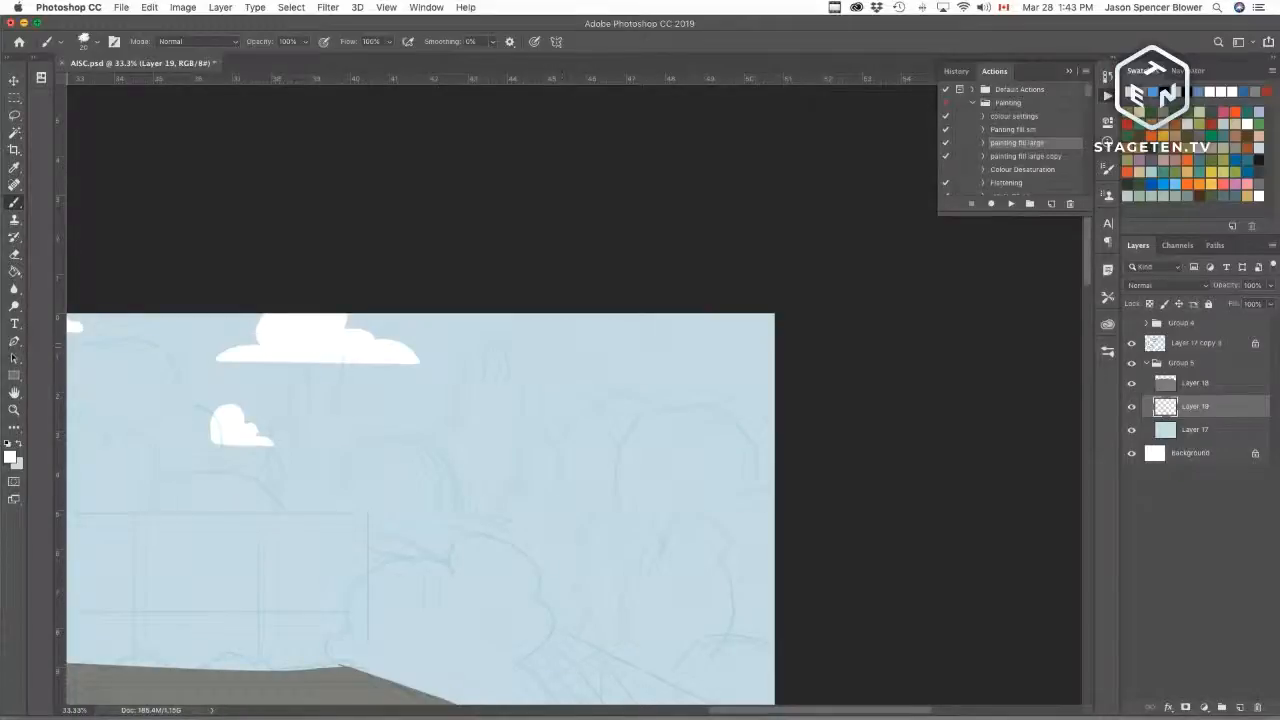
Step: Outline a large cloud along the far right edge of the sky
{"action": "mouse_move", "coordinate": [546, 342]}
{"action": "left_mouse_down"}
{"action": "mouse_move", "coordinate": [655, 336]}
{"action": "mouse_move", "coordinate": [627, 320]}
{"action": "mouse_move", "coordinate": [560, 331]}
{"action": "mouse_move", "coordinate": [652, 342]}
{"action": "left_mouse_up"}
{"action": "key", "text": "super+z"}
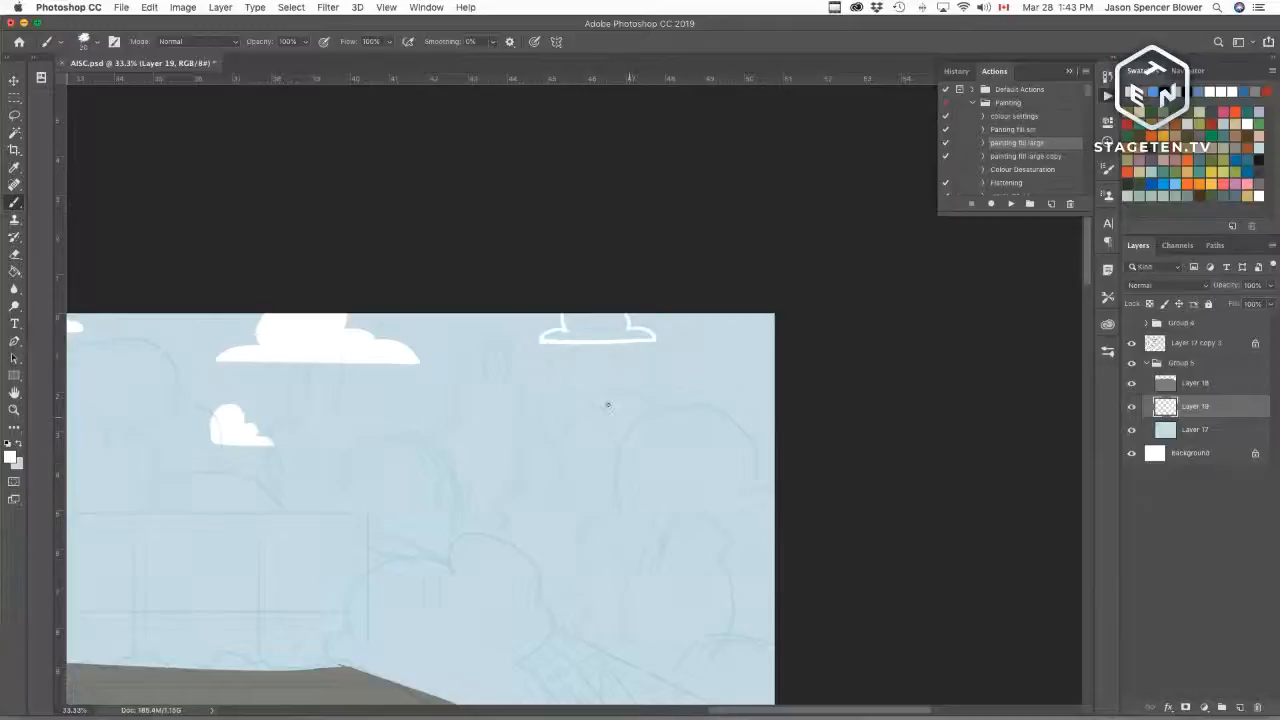
{"action": "mouse_move", "coordinate": [632, 413]}
{"action": "left_mouse_down"}
{"action": "mouse_move", "coordinate": [690, 388]}
{"action": "mouse_move", "coordinate": [703, 346]}
{"action": "mouse_move", "coordinate": [775, 346]}
{"action": "left_mouse_up"}
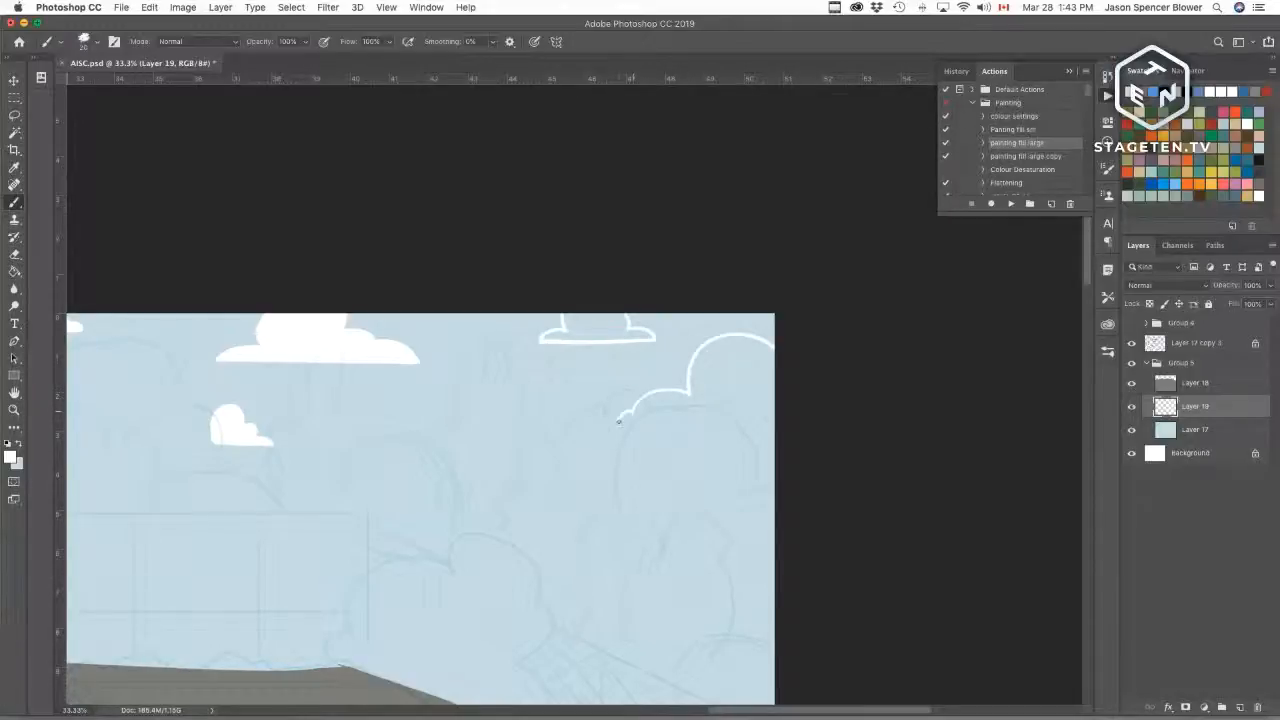
{"action": "left_click_drag", "start_coordinate": [618, 422], "coordinate": [791, 420]}
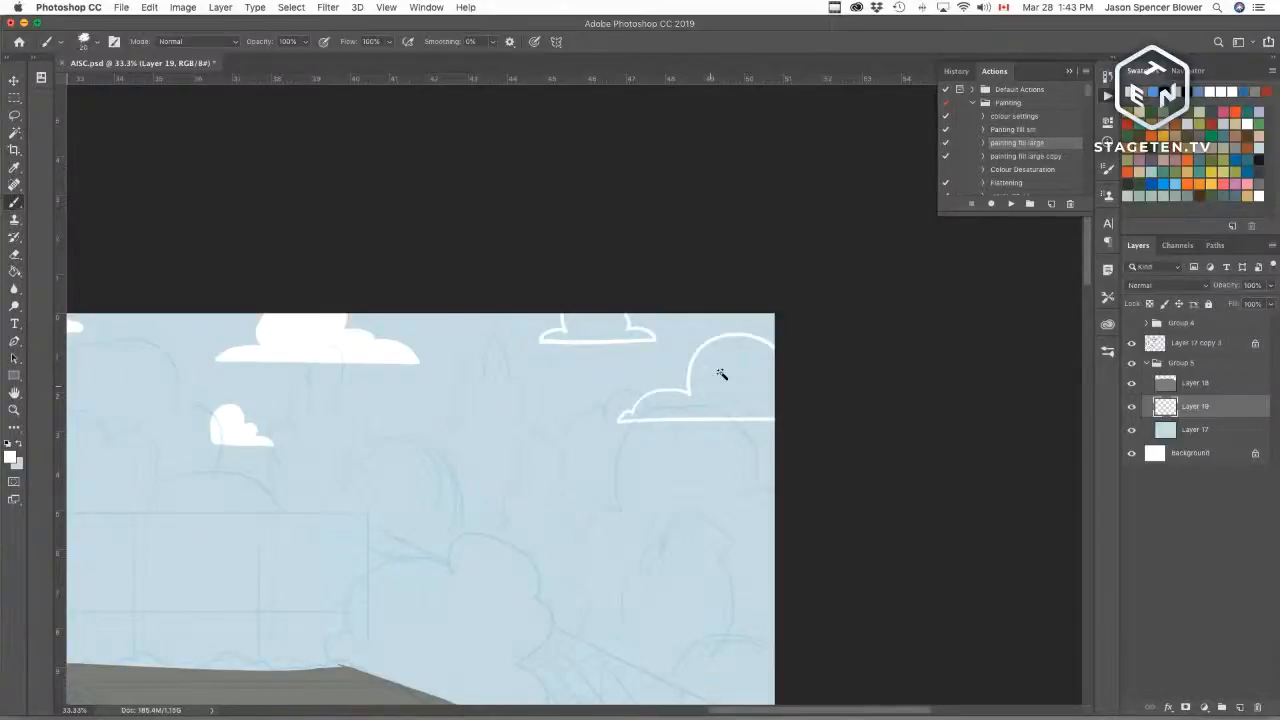
Step: Select the two newest clouds' interiors with the Magic Wand and fill them white with the fill action
{"action": "key", "text": "w"}
{"action": "left_click", "coordinate": [603, 380]}
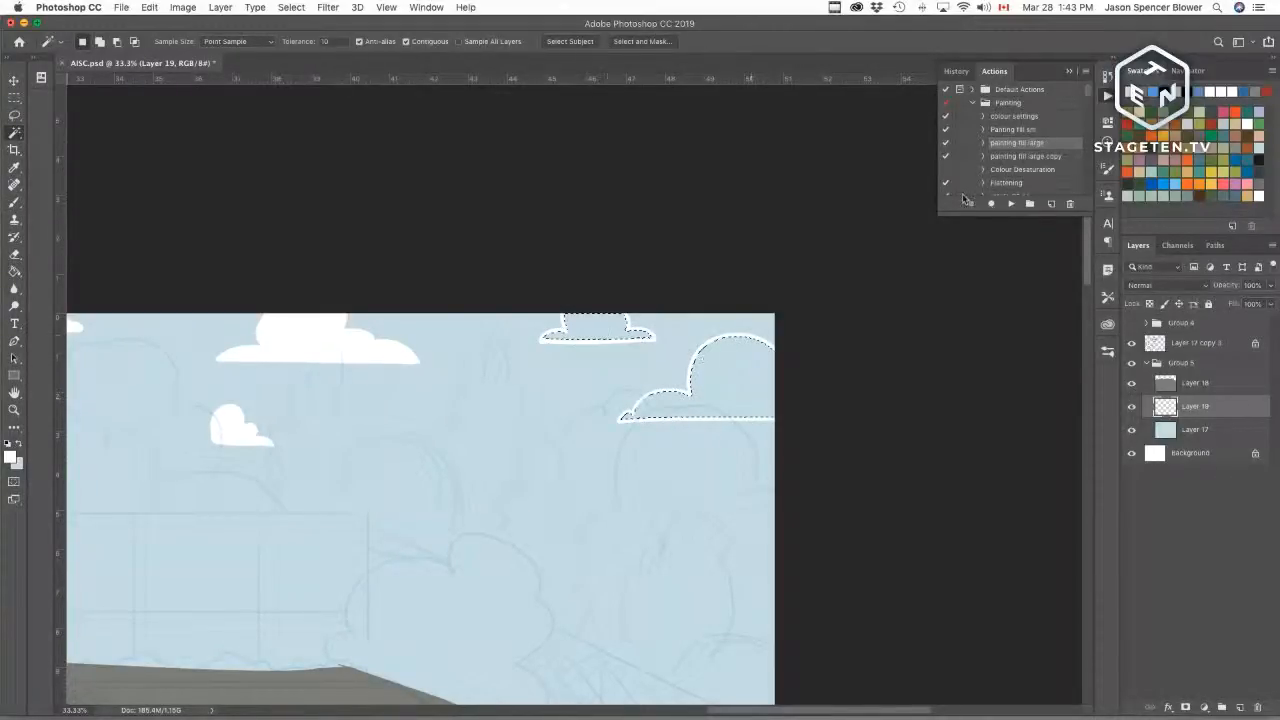
{"action": "left_click", "coordinate": [1010, 203]}
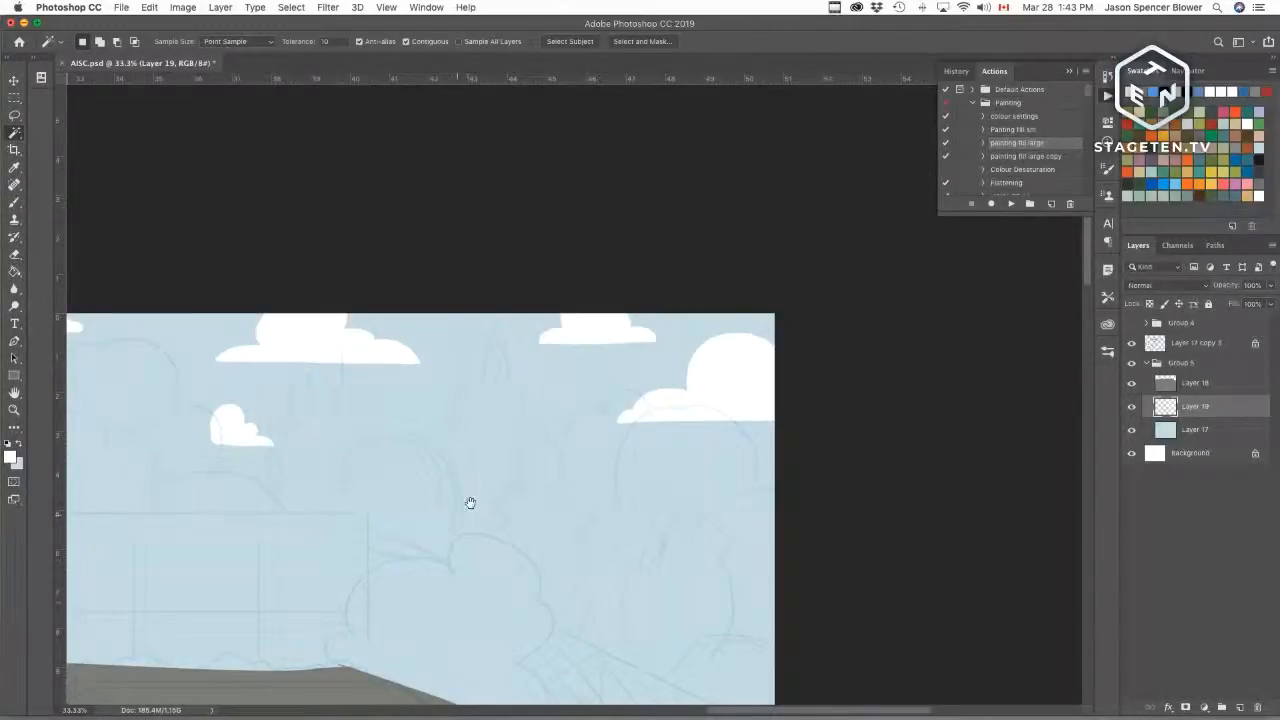
Step: Zoom out and pan around the canvas to review the whole composition of sky, clouds and ground
{"action": "left_click_drag", "start_coordinate": [470, 502], "coordinate": [663, 440]}
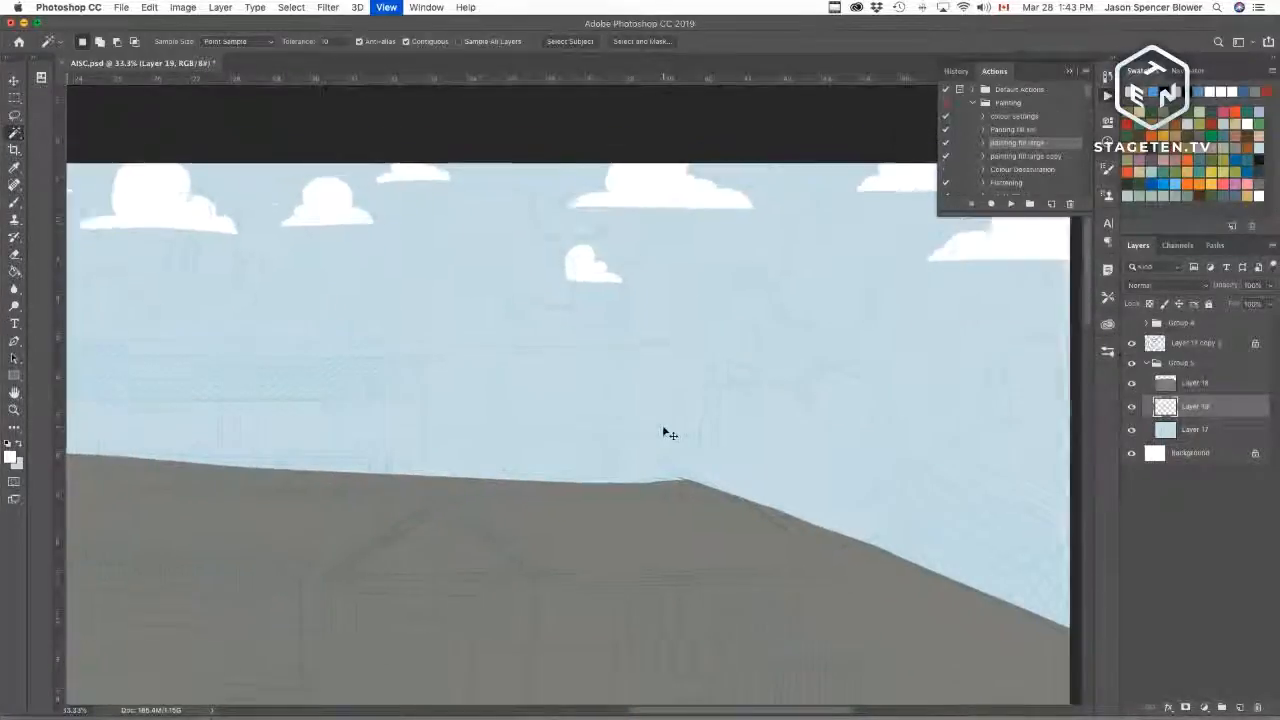
{"action": "key", "text": "super+minus"}
{"action": "key", "text": "super+minus"}
{"action": "key", "text": "super+minus"}
{"action": "key", "text": "super+minus"}
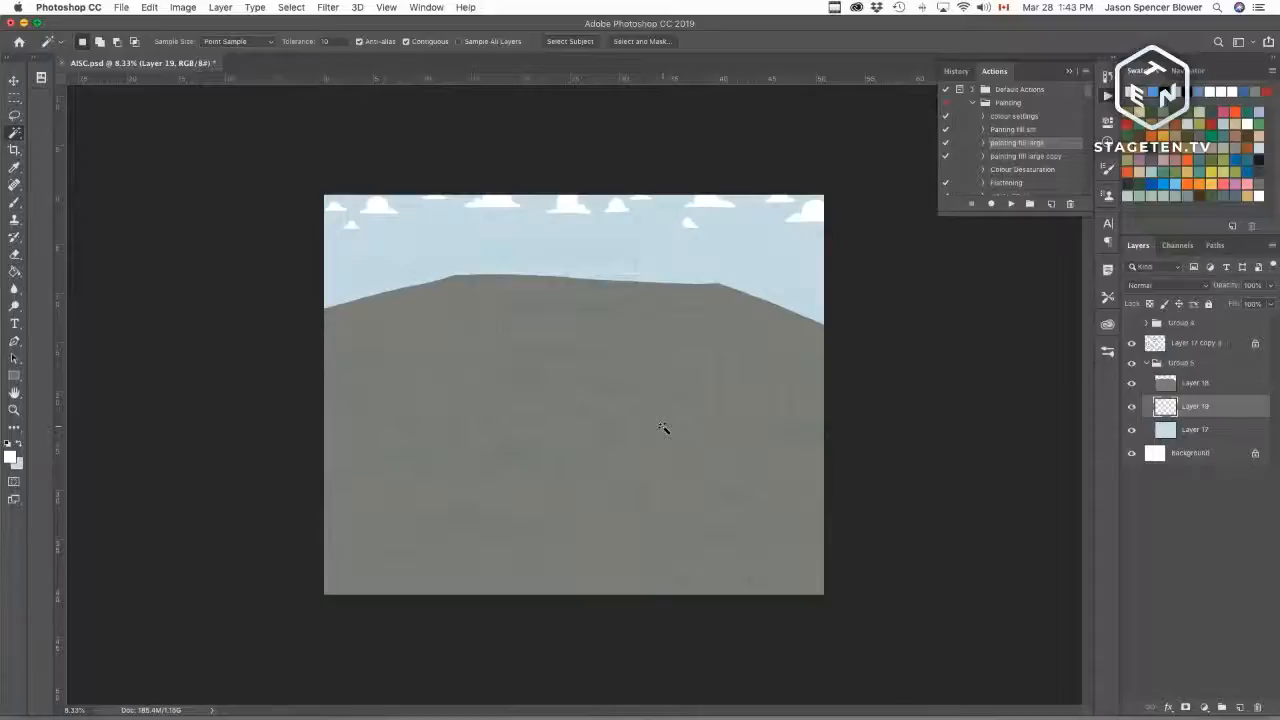
{"action": "key", "text": "super+plus"}
{"action": "key", "text": "super+plus"}
{"action": "key", "text": "super+plus"}
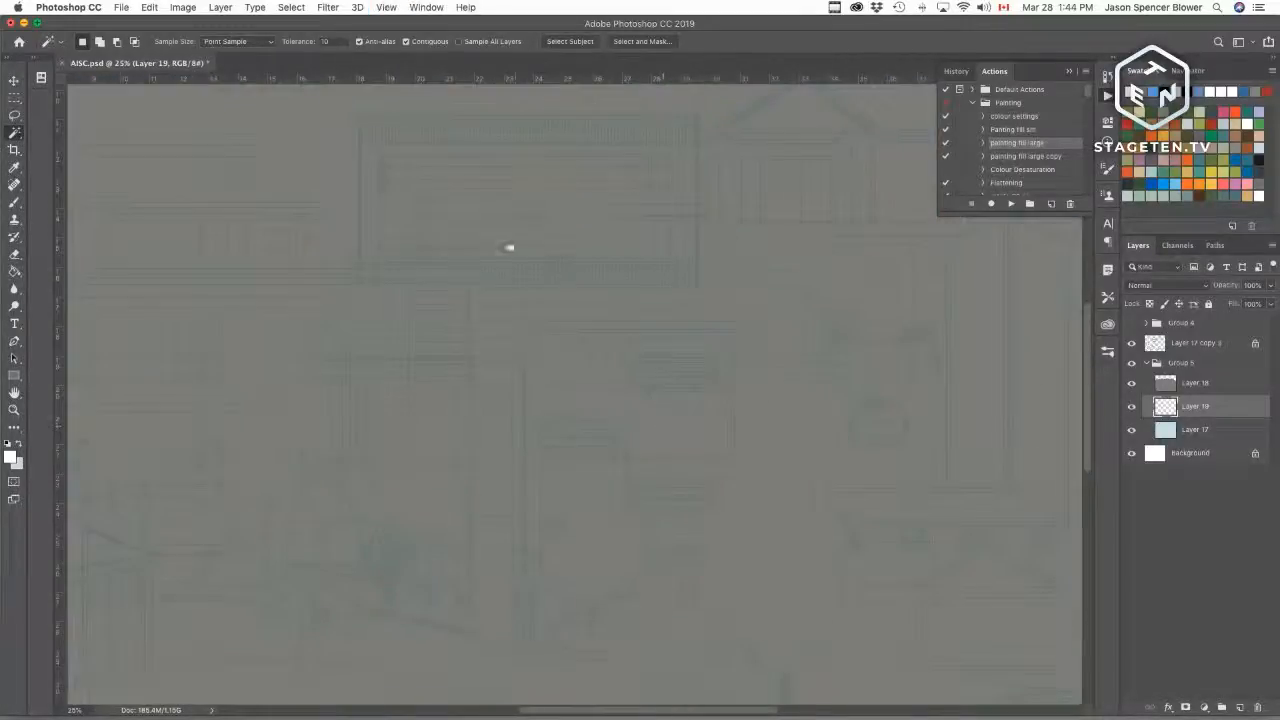
{"action": "left_click_drag", "start_coordinate": [454, 116], "coordinate": [605, 670]}
{"action": "left_click_drag", "start_coordinate": [562, 548], "coordinate": [792, 507]}
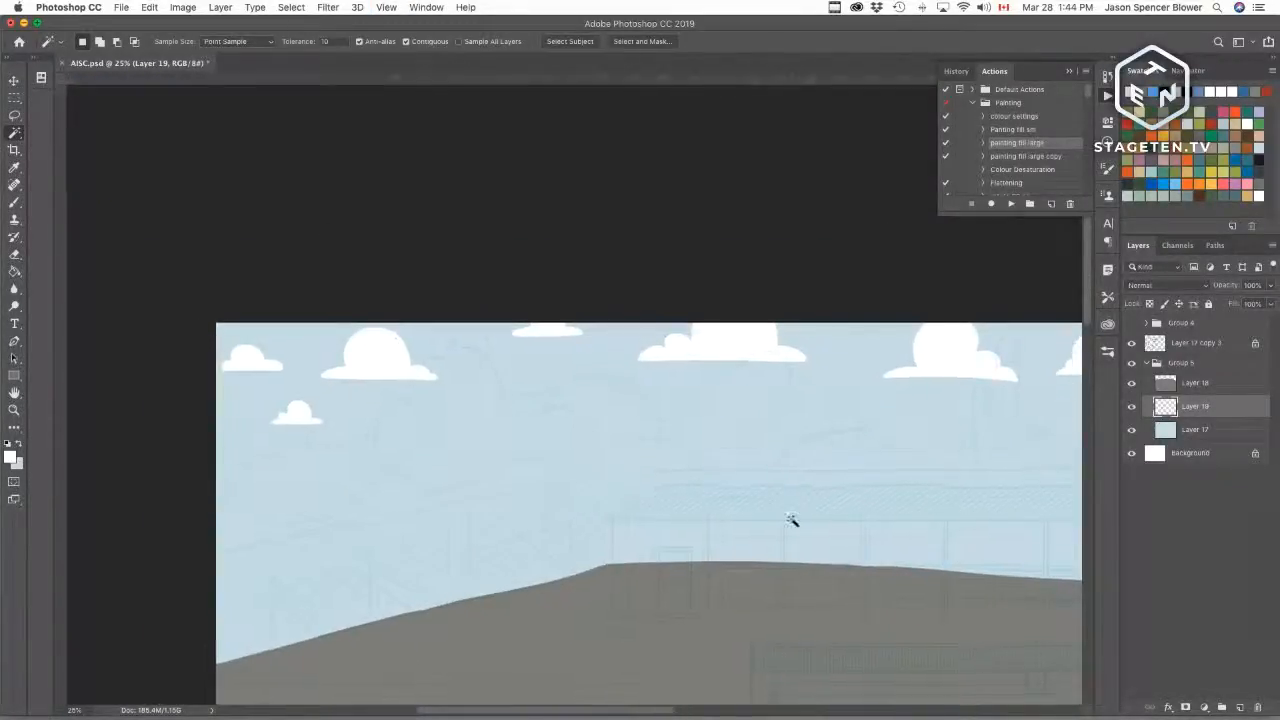
{"action": "key", "text": "super+r"}
Step: Add a new layer, pick an olive green swatch and outline a large round tree sitting on the ground's crest
{"action": "key", "text": "b"}
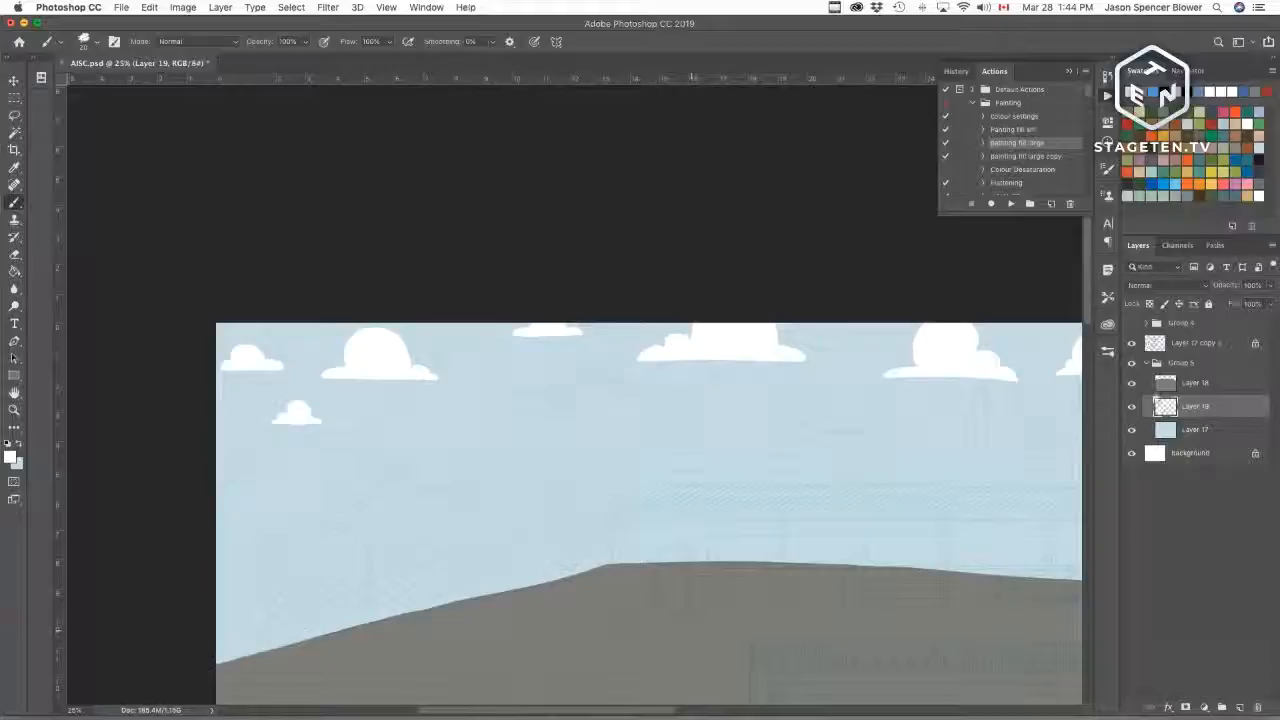
{"action": "left_click", "coordinate": [1239, 707]}
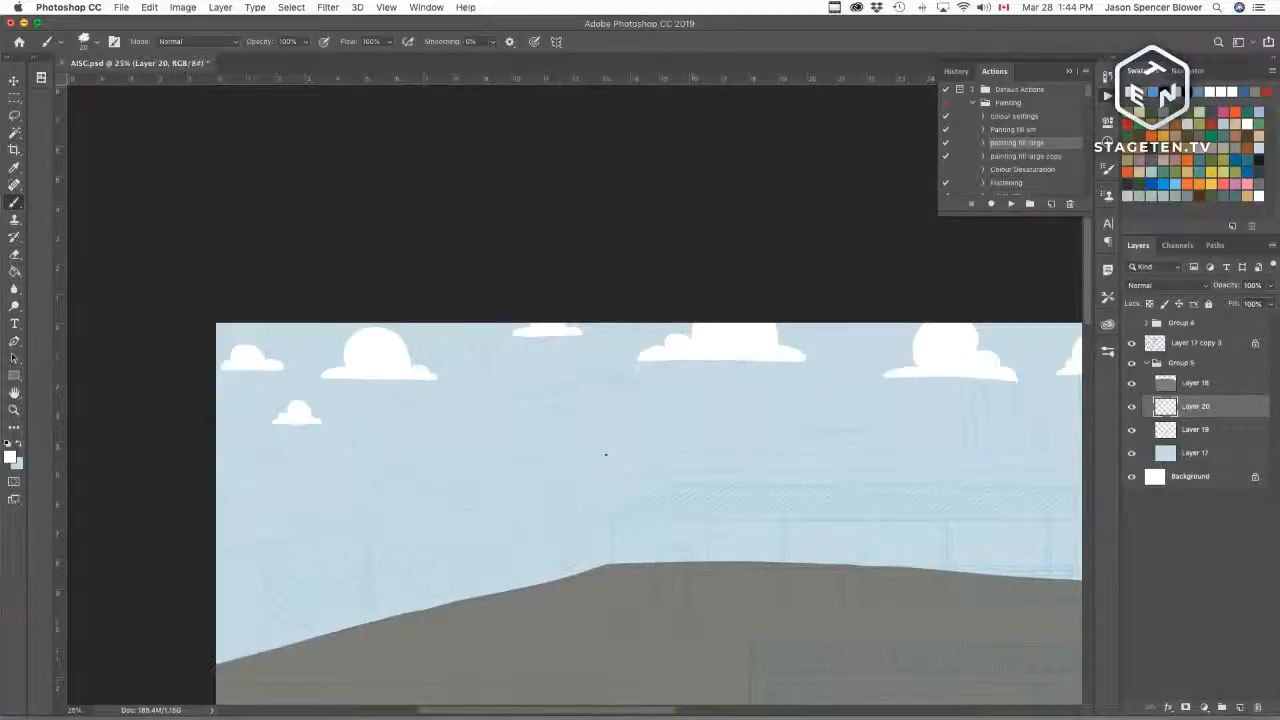
{"action": "left_click", "coordinate": [1240, 170]}
{"action": "left_click", "coordinate": [1236, 171]}
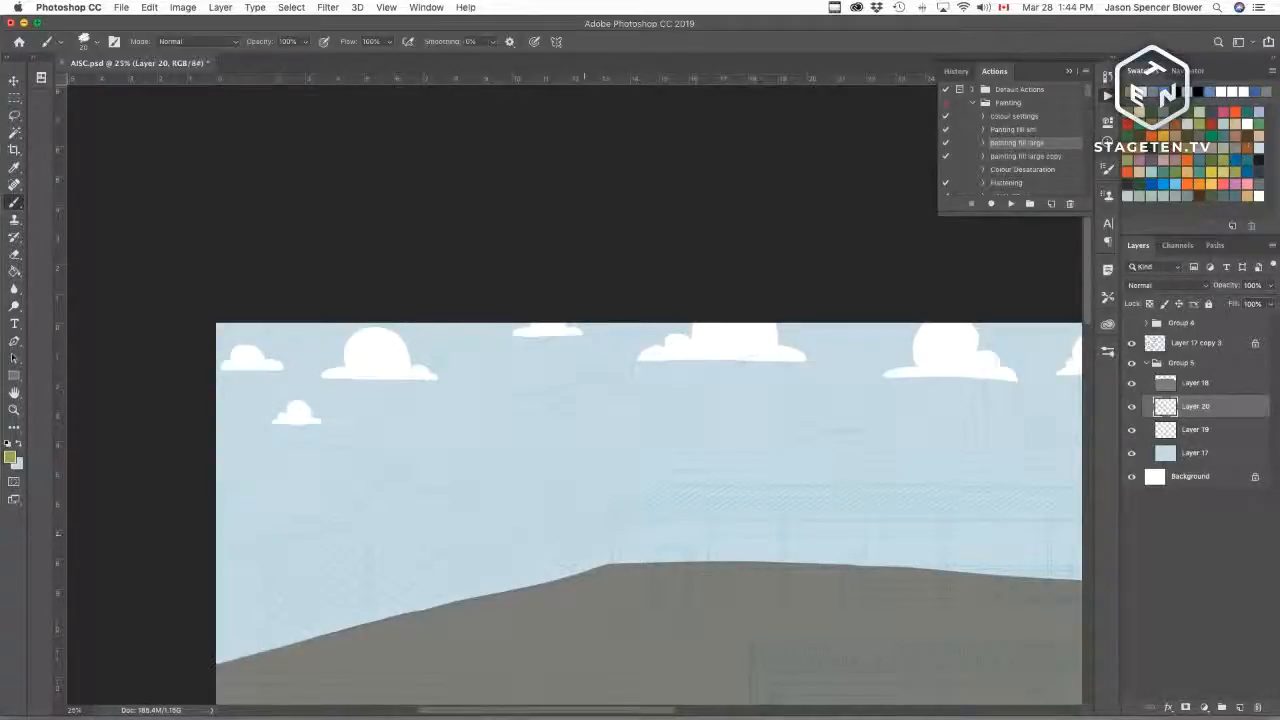
{"action": "mouse_move", "coordinate": [612, 563]}
{"action": "left_mouse_down"}
{"action": "mouse_move", "coordinate": [586, 529]}
{"action": "mouse_move", "coordinate": [706, 447]}
{"action": "mouse_move", "coordinate": [723, 455]}
{"action": "left_mouse_up"}
{"action": "key", "text": "super+z"}
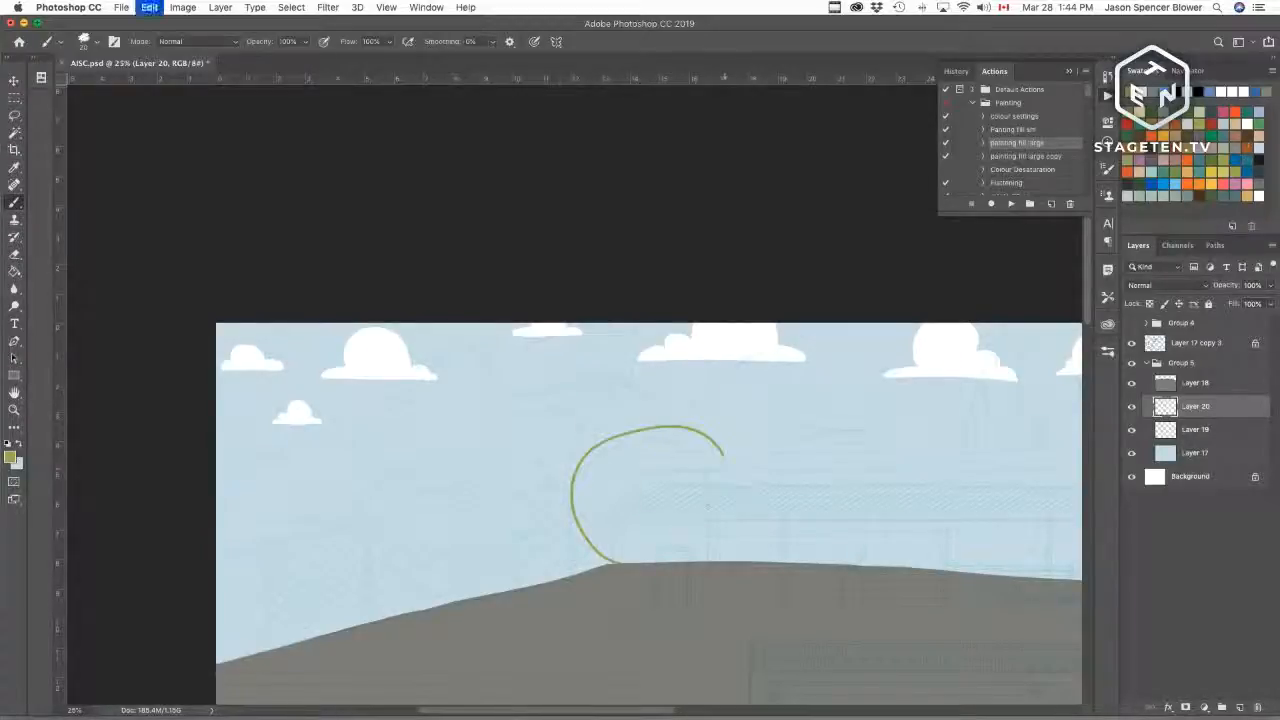
{"action": "key", "text": "super+equal"}
{"action": "key", "text": "super+equal"}
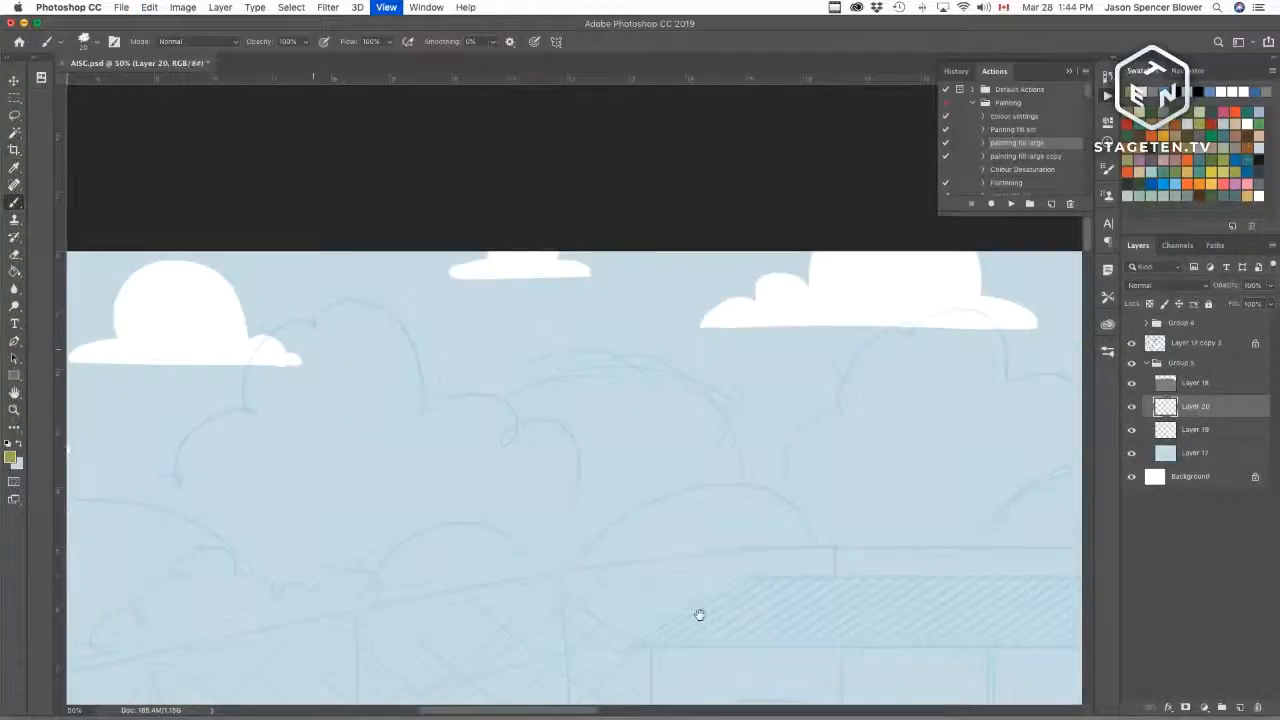
{"action": "scroll", "coordinate": [699, 615], "scroll_direction": "down", "scroll_amount": 5}
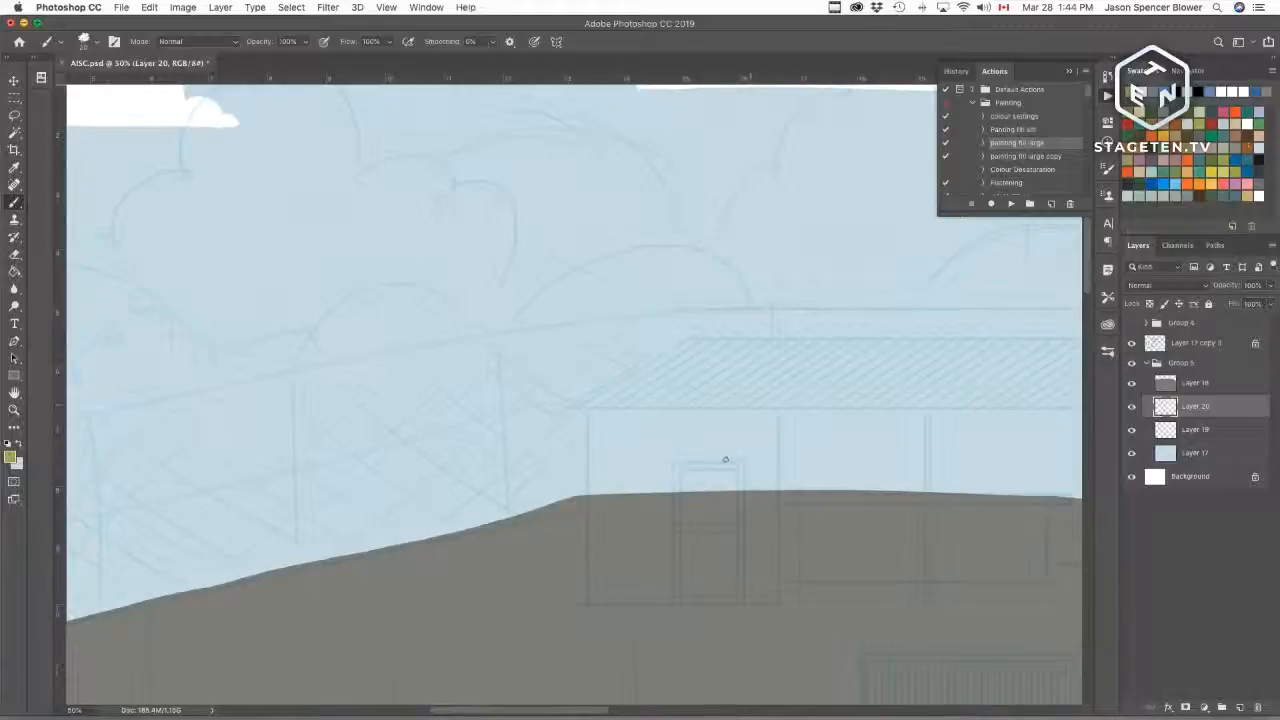
{"action": "mouse_move", "coordinate": [757, 318]}
{"action": "left_mouse_down"}
{"action": "mouse_move", "coordinate": [491, 309]}
{"action": "mouse_move", "coordinate": [543, 505]}
{"action": "mouse_move", "coordinate": [745, 288]}
{"action": "left_mouse_up"}
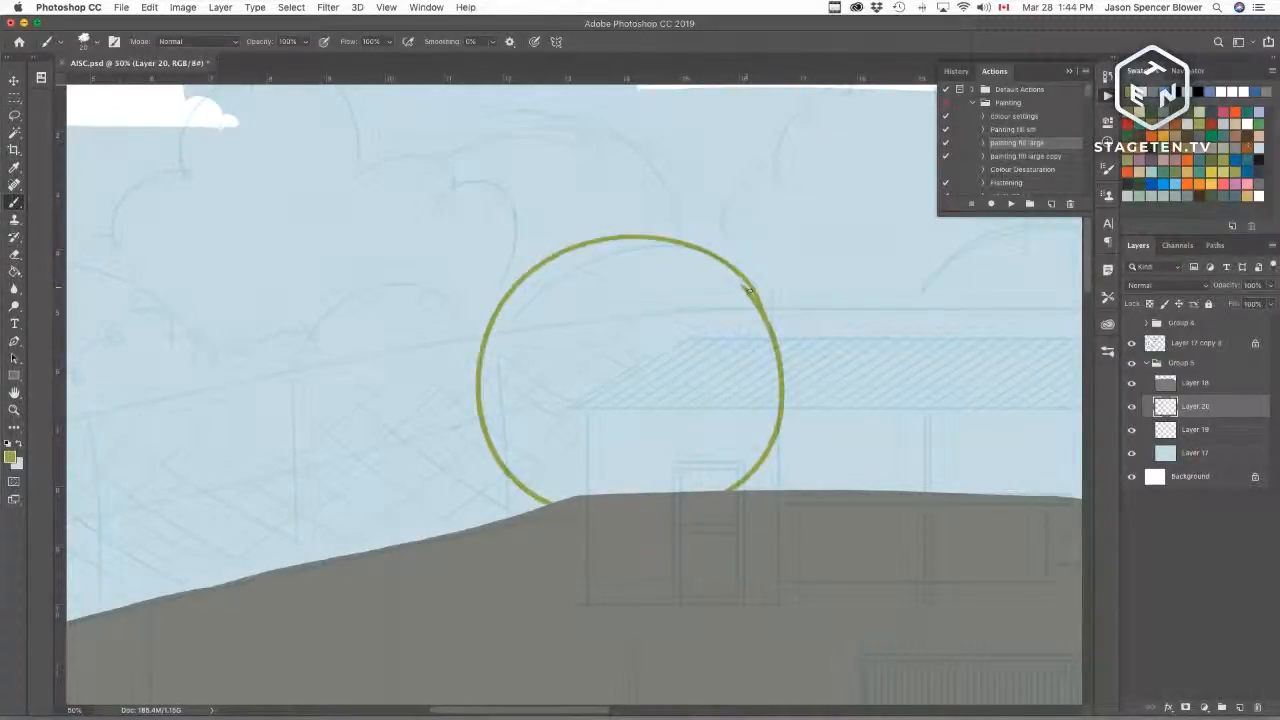
{"action": "left_click_drag", "start_coordinate": [748, 289], "coordinate": [769, 326]}
{"action": "left_click_drag", "start_coordinate": [775, 368], "coordinate": [760, 368]}
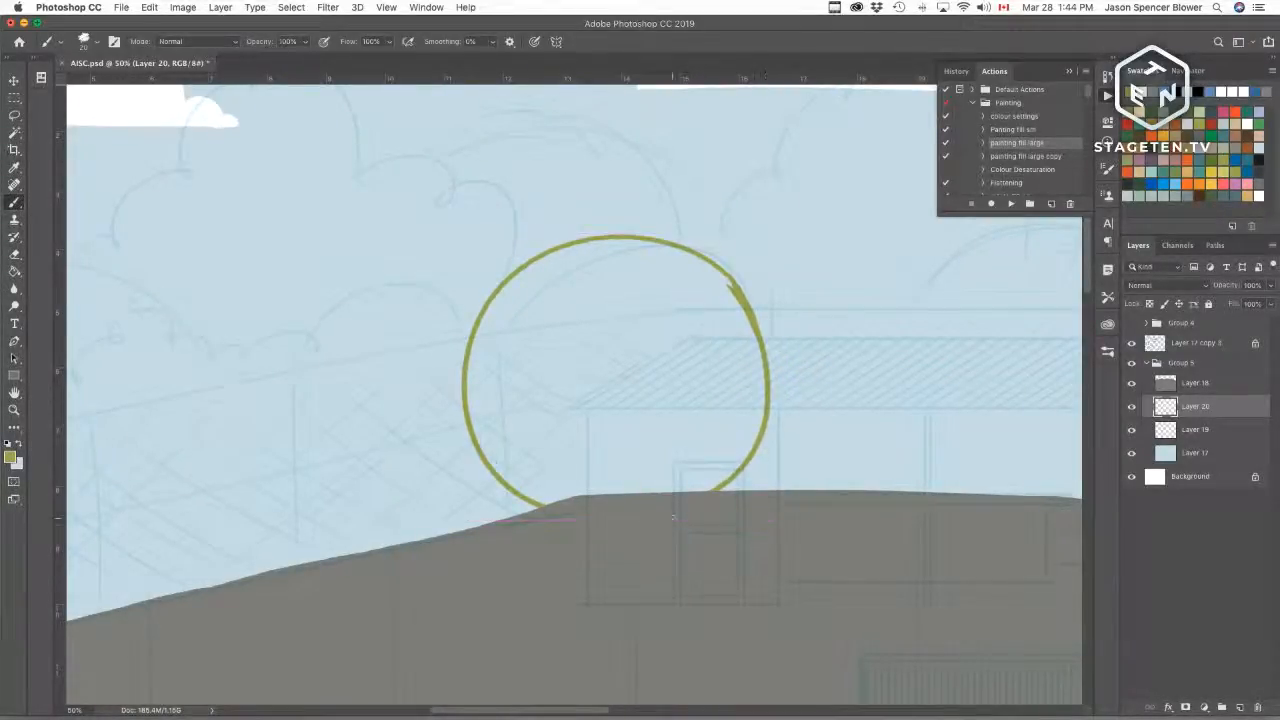
Step: Select the round tree's interior with the Magic Wand and fill it olive green with the fill action
{"action": "key", "text": "w"}
{"action": "left_click", "coordinate": [600, 634]}
{"action": "left_click", "coordinate": [1011, 204]}
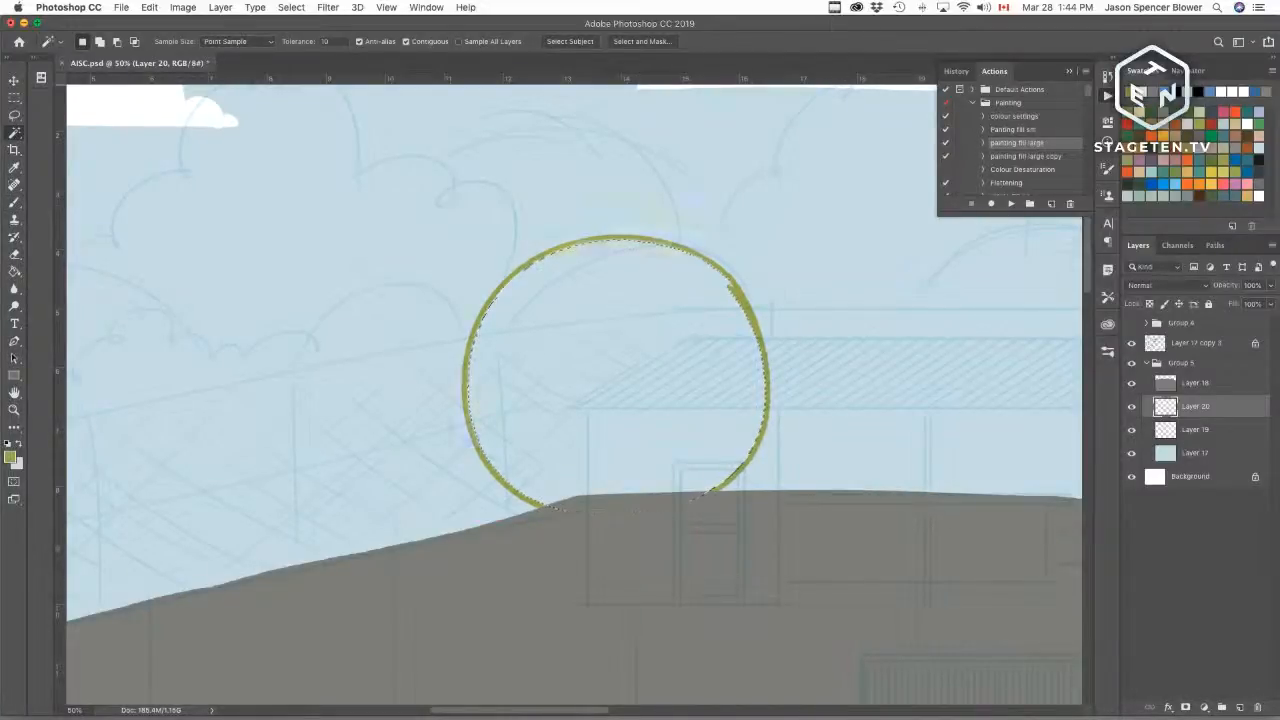
{"action": "key", "text": "b"}
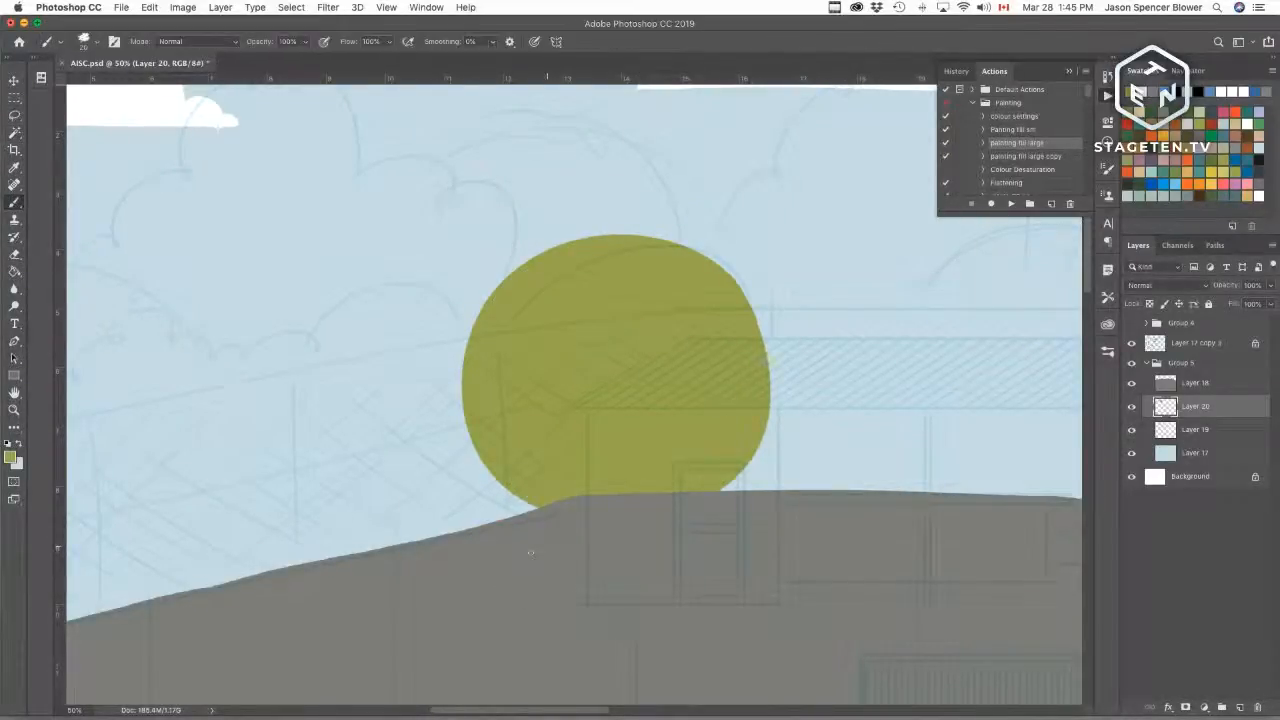
Step: Add another new layer and group it together with the round tree layer
{"action": "left_click_drag", "start_coordinate": [586, 480], "coordinate": [734, 451]}
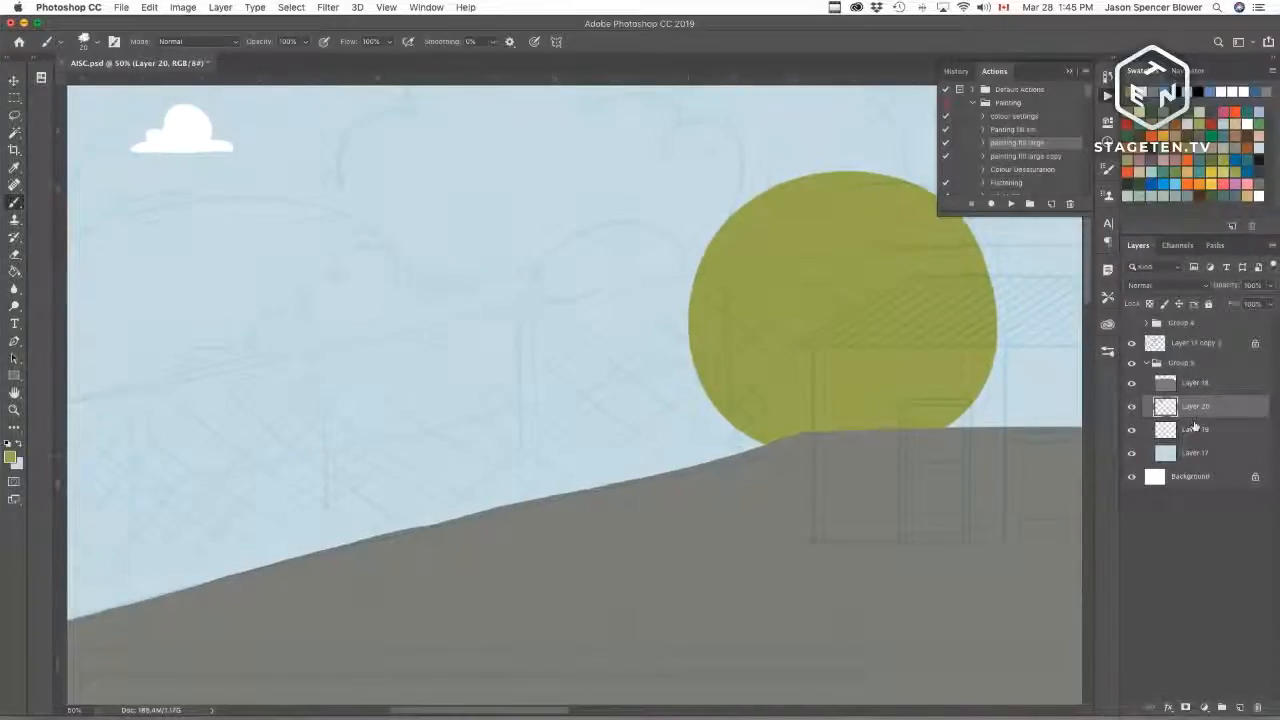
{"action": "left_click", "coordinate": [1240, 707]}
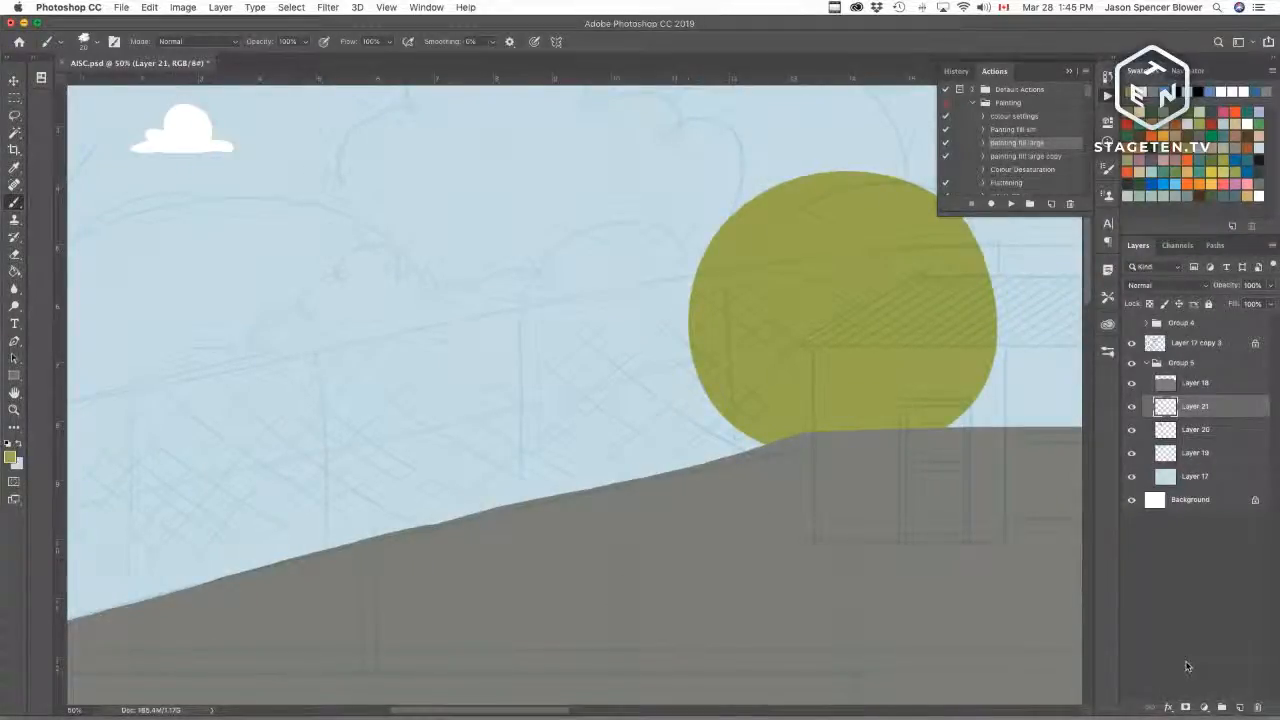
{"action": "left_click", "coordinate": [1203, 433], "text": "shift"}
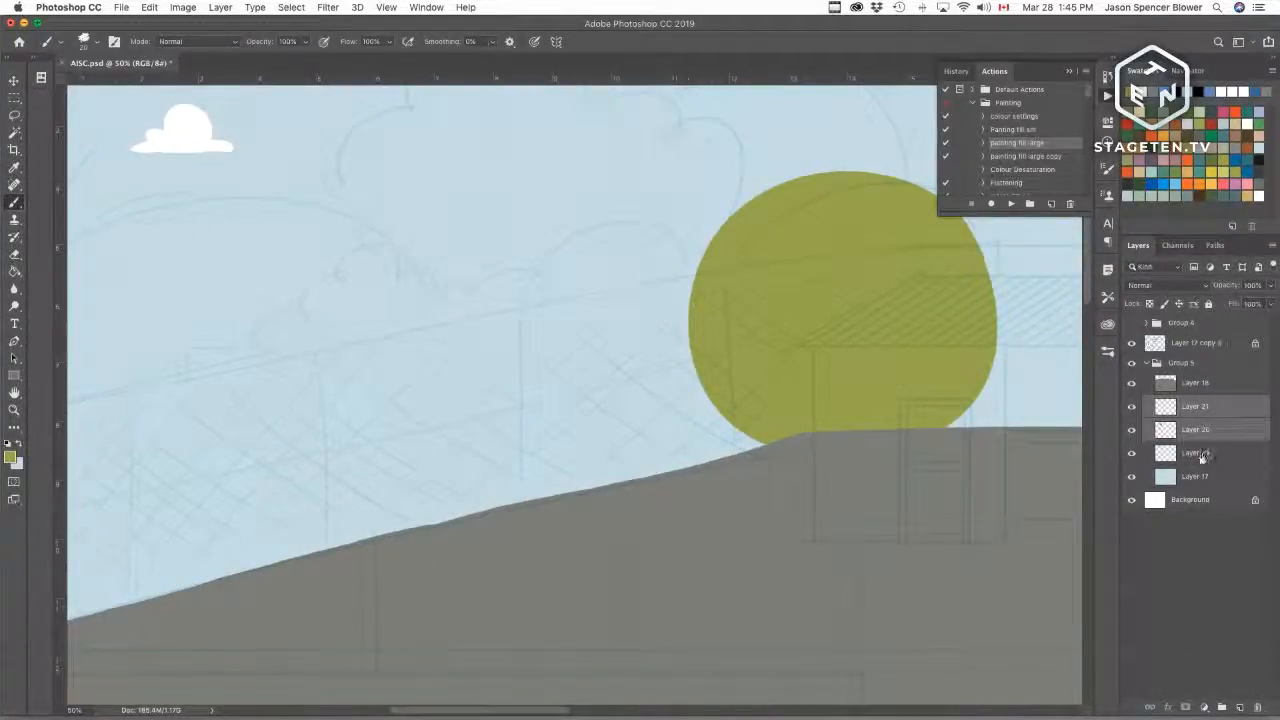
{"action": "left_click_drag", "start_coordinate": [1203, 433], "coordinate": [1221, 707]}
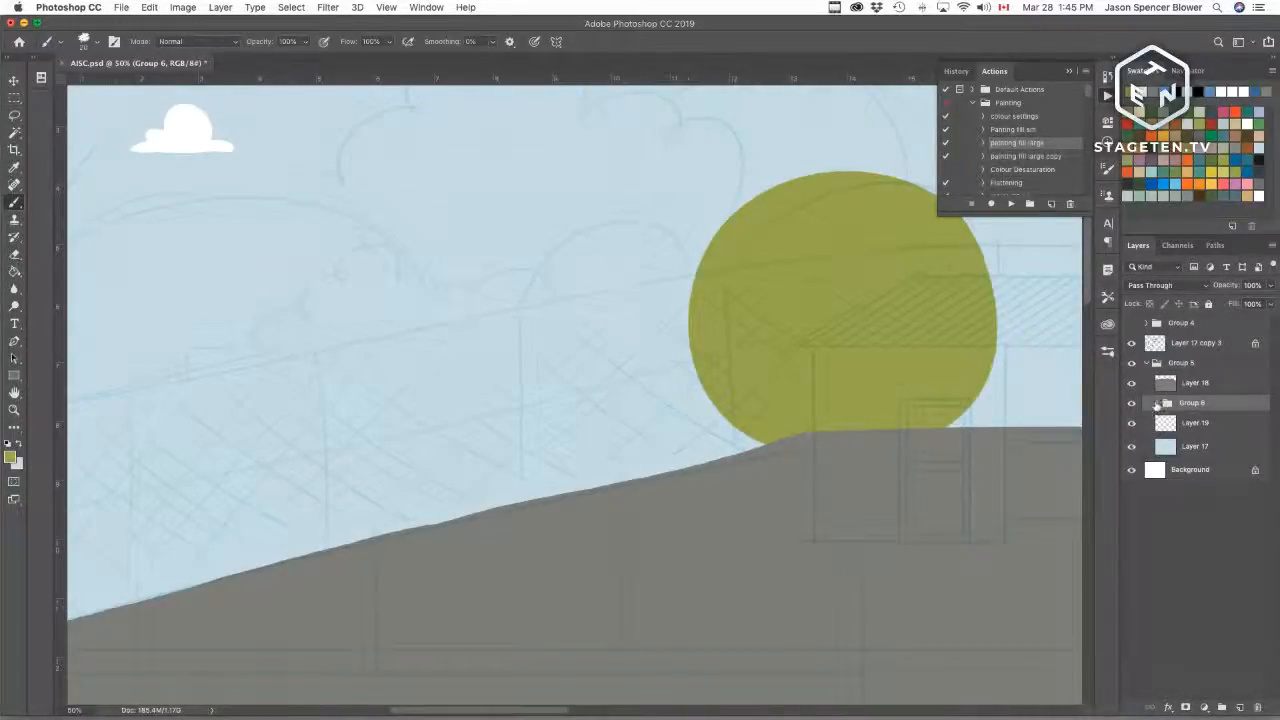
Step: Rename the new group "behind fence Trees"
{"action": "left_click", "coordinate": [1157, 402]}
{"action": "double_click", "coordinate": [1190, 403]}
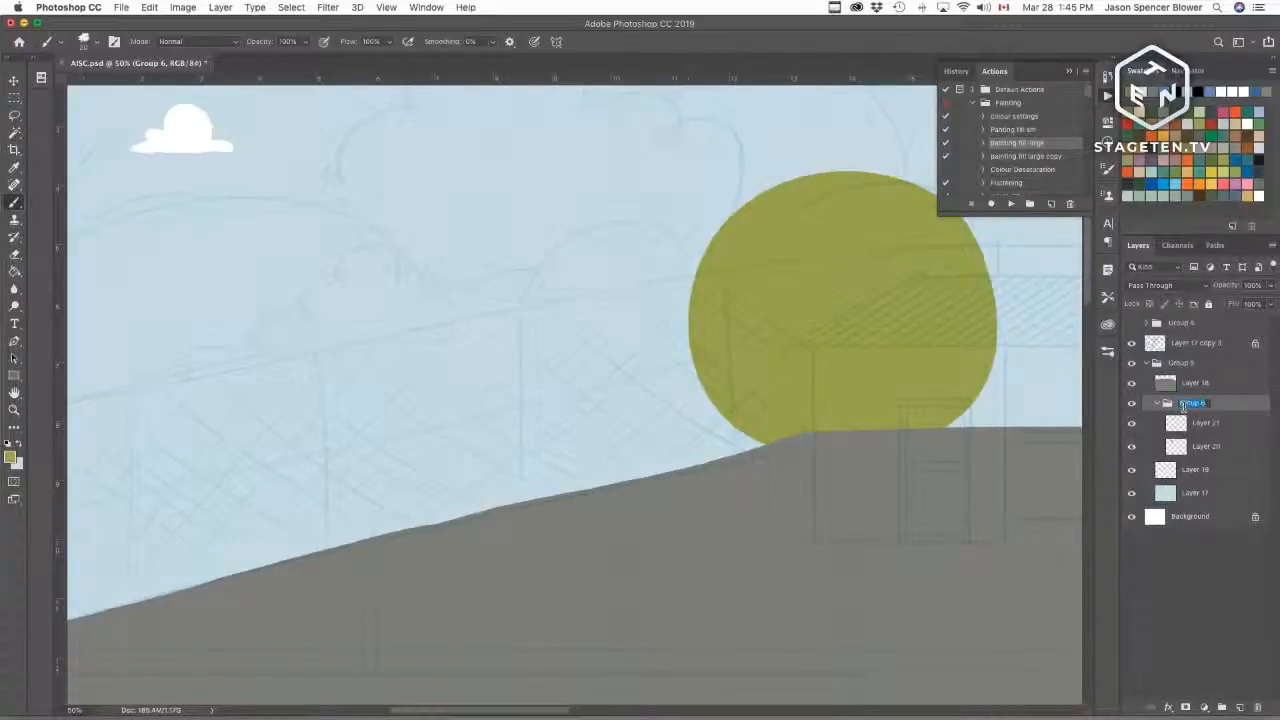
{"action": "type", "text": "behid"}
{"action": "key", "text": "BackSpace"}
{"action": "type", "text": "nd fe"}
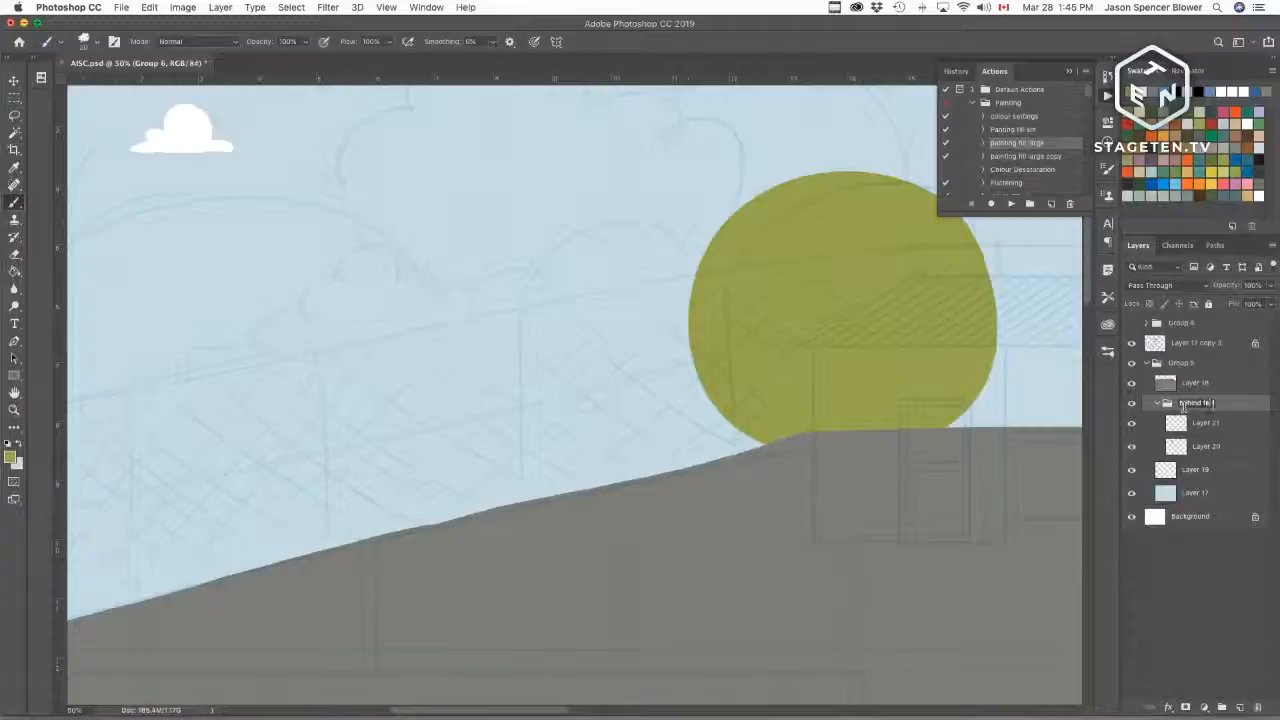
{"action": "type", "text": "nce tree"}
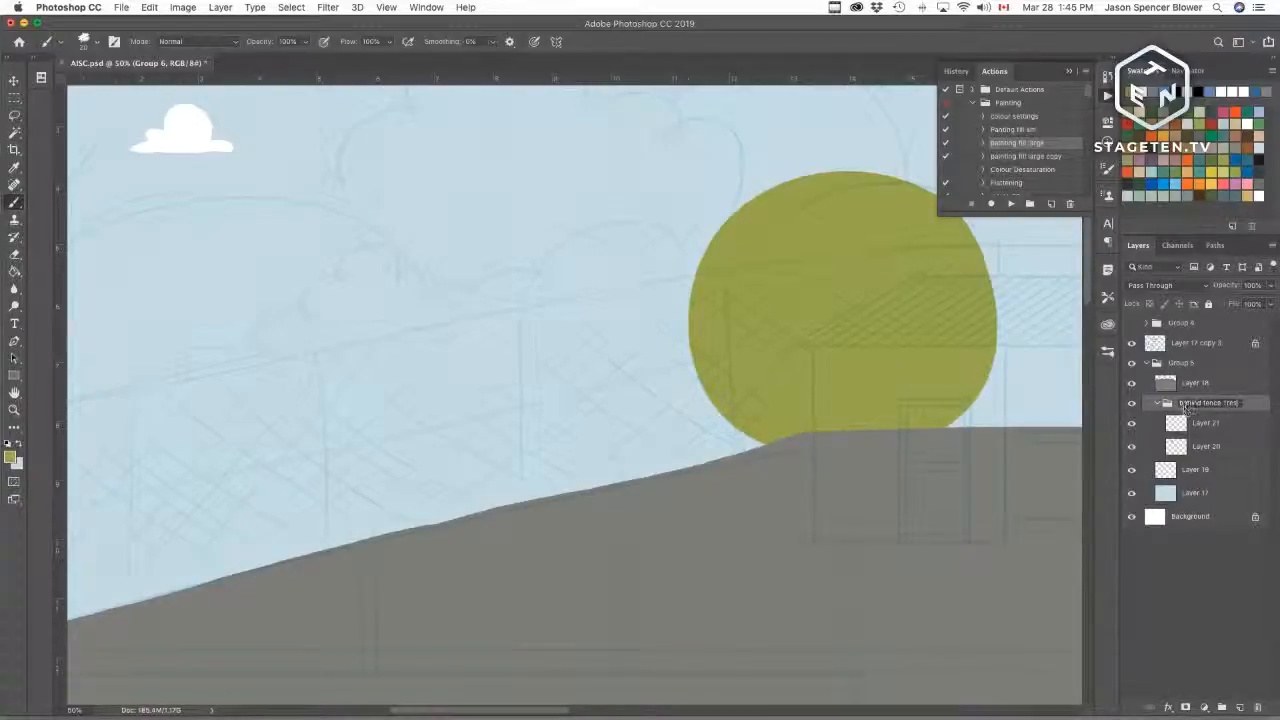
{"action": "type", "text": "s"}
{"action": "key", "text": "Return"}
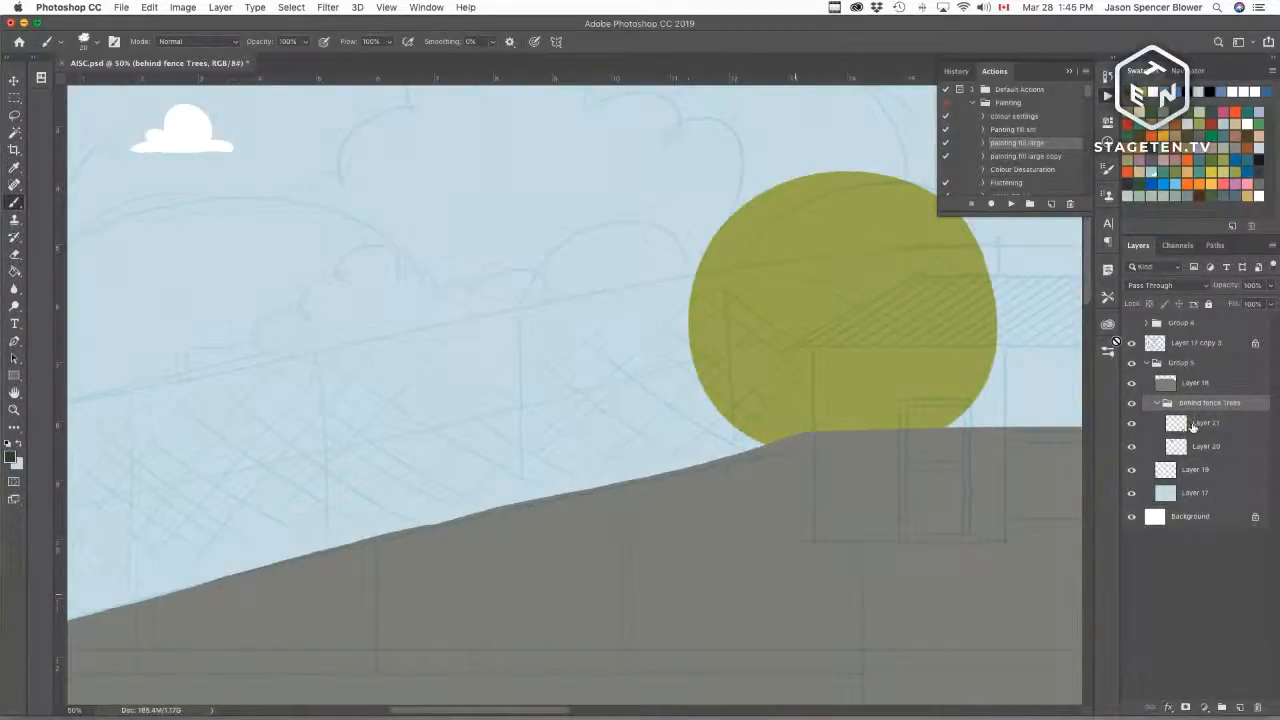
Step: Outline a bumpy dark green treeline on Layer 21, rising from the left edge to behind the round tree
{"action": "left_click", "coordinate": [1190, 428]}
{"action": "left_click_drag", "start_coordinate": [374, 557], "coordinate": [576, 521]}
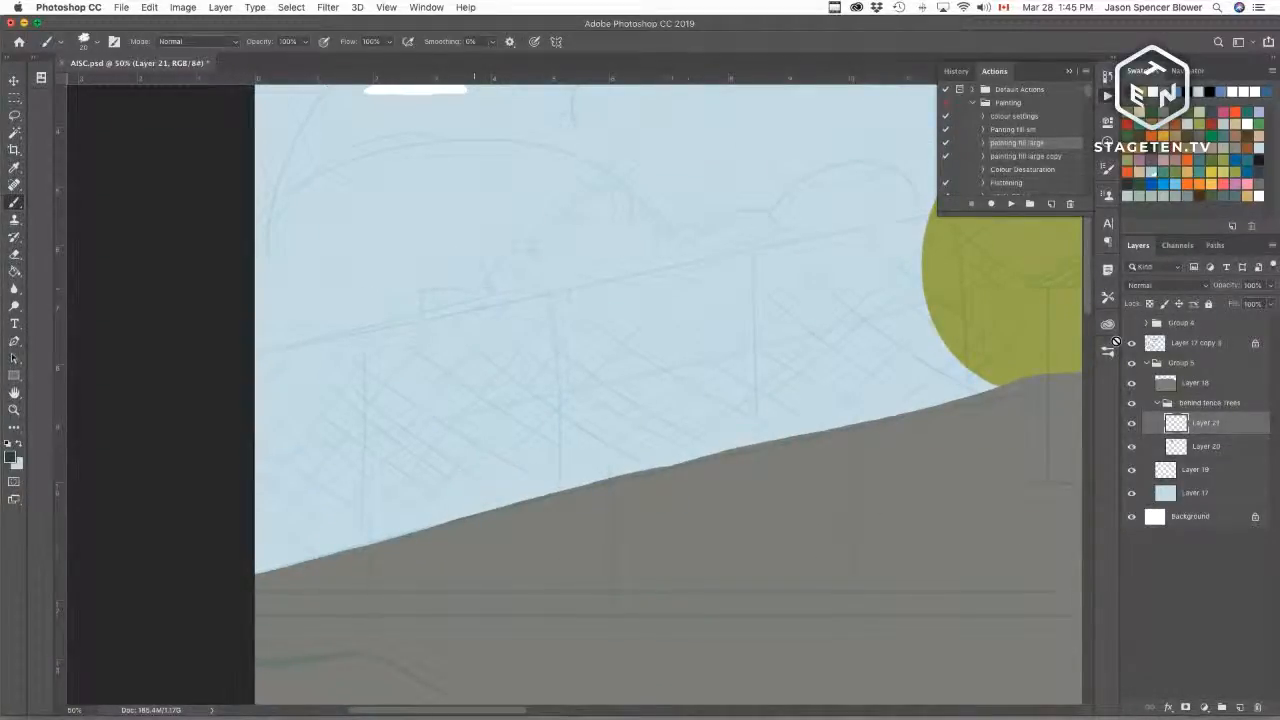
{"action": "left_click_drag", "start_coordinate": [490, 289], "coordinate": [478, 307]}
{"action": "mouse_move", "coordinate": [476, 306]}
{"action": "left_mouse_down"}
{"action": "mouse_move", "coordinate": [440, 352]}
{"action": "mouse_move", "coordinate": [420, 351]}
{"action": "mouse_move", "coordinate": [410, 375]}
{"action": "mouse_move", "coordinate": [416, 362]}
{"action": "mouse_move", "coordinate": [384, 377]}
{"action": "mouse_move", "coordinate": [374, 411]}
{"action": "mouse_move", "coordinate": [345, 429]}
{"action": "mouse_move", "coordinate": [348, 453]}
{"action": "mouse_move", "coordinate": [301, 456]}
{"action": "mouse_move", "coordinate": [262, 522]}
{"action": "left_mouse_up"}
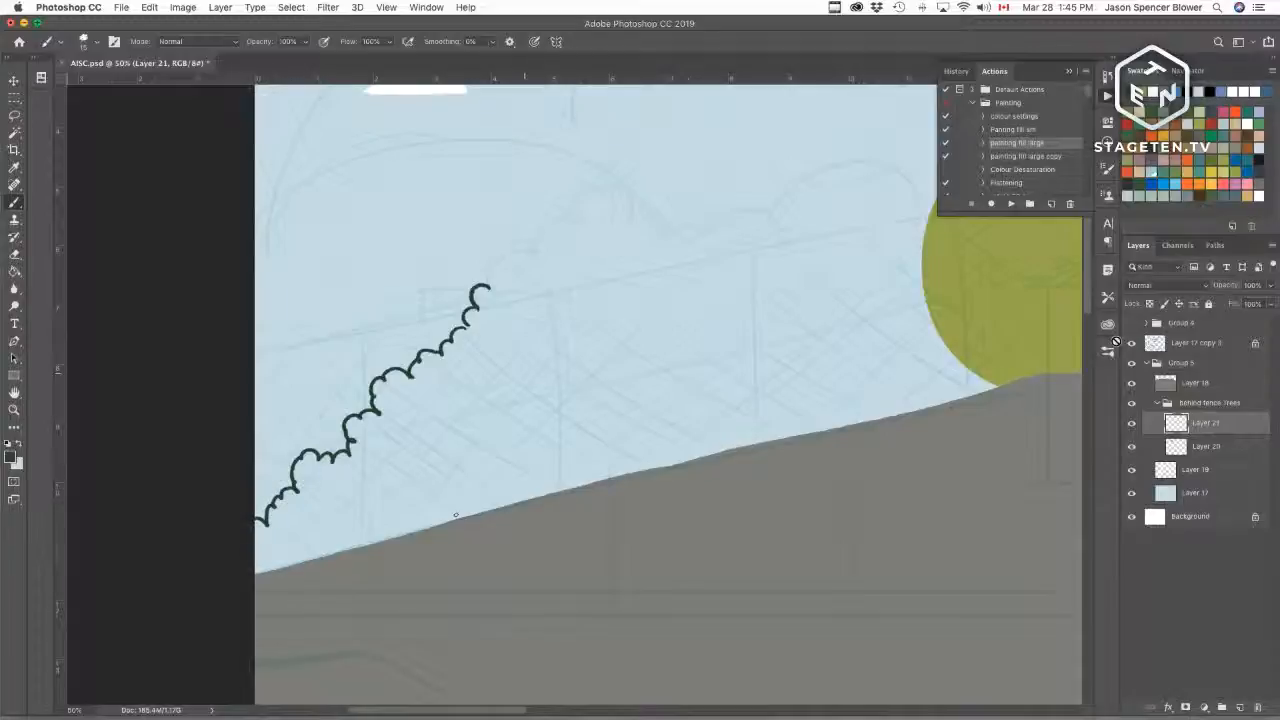
{"action": "key", "text": "super+z"}
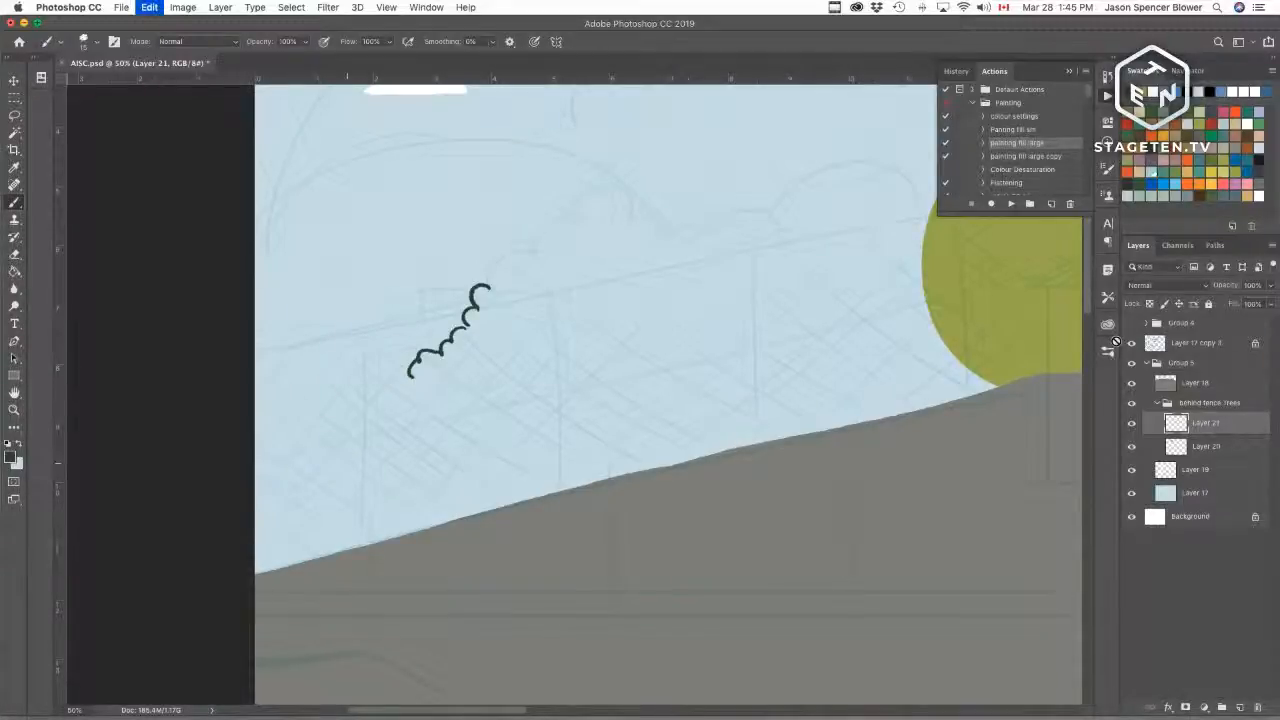
{"action": "mouse_move", "coordinate": [256, 489]}
{"action": "left_mouse_down"}
{"action": "mouse_move", "coordinate": [352, 480]}
{"action": "mouse_move", "coordinate": [412, 405]}
{"action": "mouse_move", "coordinate": [399, 412]}
{"action": "mouse_move", "coordinate": [410, 376]}
{"action": "left_mouse_up"}
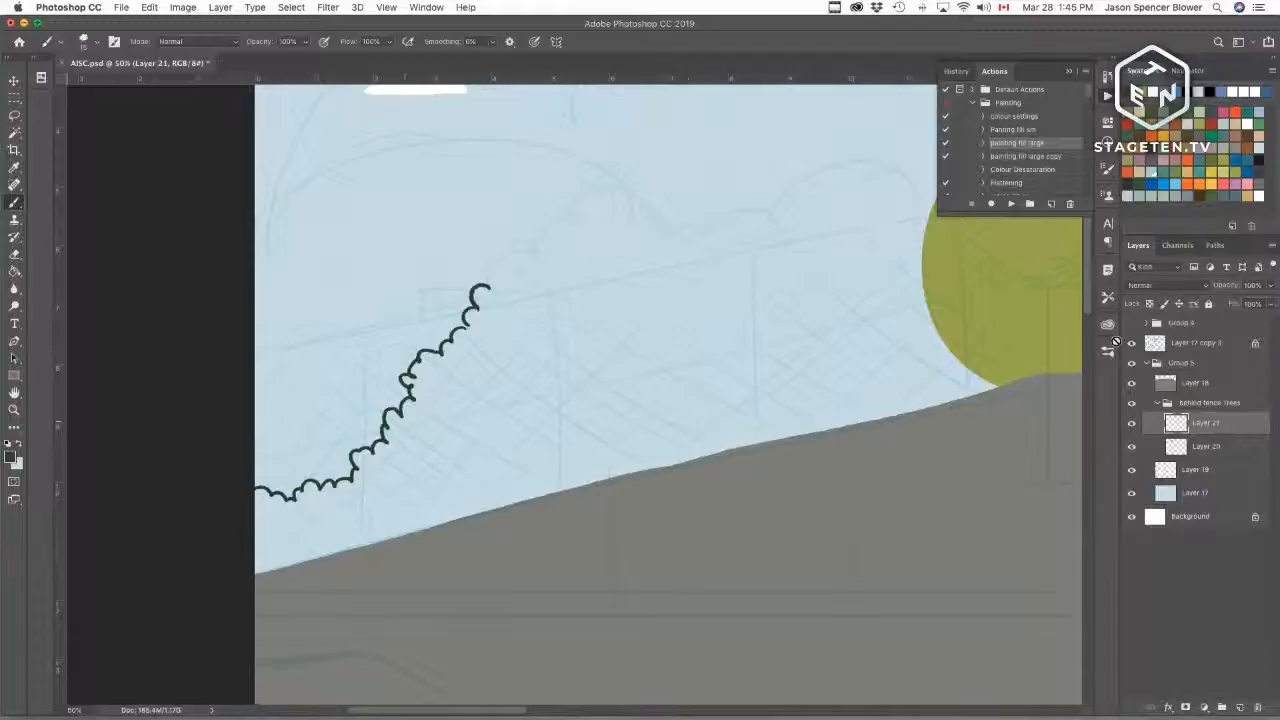
{"action": "left_click_drag", "start_coordinate": [477, 310], "coordinate": [466, 323]}
{"action": "key", "text": "super+z"}
{"action": "mouse_move", "coordinate": [490, 281]}
{"action": "left_mouse_down"}
{"action": "mouse_move", "coordinate": [594, 205]}
{"action": "mouse_move", "coordinate": [602, 222]}
{"action": "mouse_move", "coordinate": [682, 240]}
{"action": "mouse_move", "coordinate": [712, 221]}
{"action": "mouse_move", "coordinate": [716, 244]}
{"action": "mouse_move", "coordinate": [739, 238]}
{"action": "mouse_move", "coordinate": [727, 247]}
{"action": "mouse_move", "coordinate": [752, 290]}
{"action": "mouse_move", "coordinate": [788, 272]}
{"action": "mouse_move", "coordinate": [808, 292]}
{"action": "mouse_move", "coordinate": [798, 309]}
{"action": "mouse_move", "coordinate": [838, 327]}
{"action": "mouse_move", "coordinate": [852, 314]}
{"action": "mouse_move", "coordinate": [882, 342]}
{"action": "left_mouse_up"}
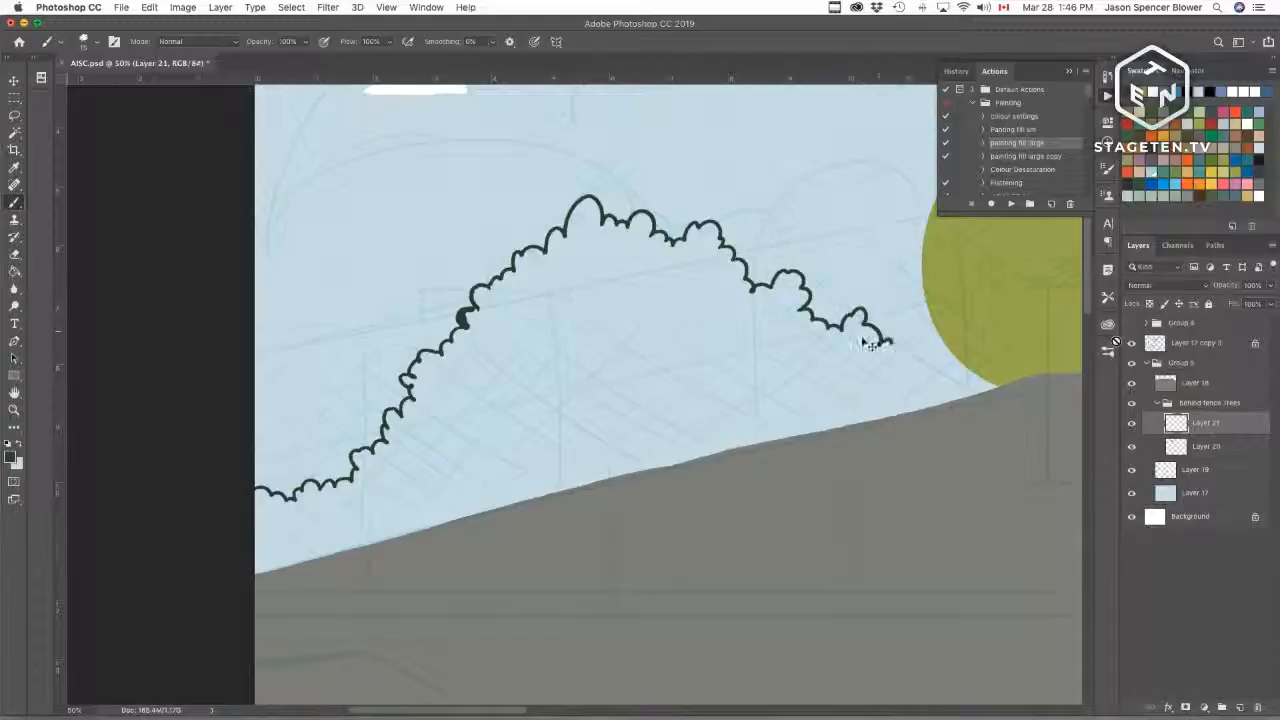
{"action": "key", "text": "super+z"}
{"action": "mouse_move", "coordinate": [811, 312]}
{"action": "left_mouse_down"}
{"action": "mouse_move", "coordinate": [834, 332]}
{"action": "mouse_move", "coordinate": [860, 314]}
{"action": "mouse_move", "coordinate": [926, 306]}
{"action": "mouse_move", "coordinate": [1018, 378]}
{"action": "left_mouse_up"}
Step: Select the treeline's interior with the Magic Wand and fill it dark green with the fill action
{"action": "key", "text": "w"}
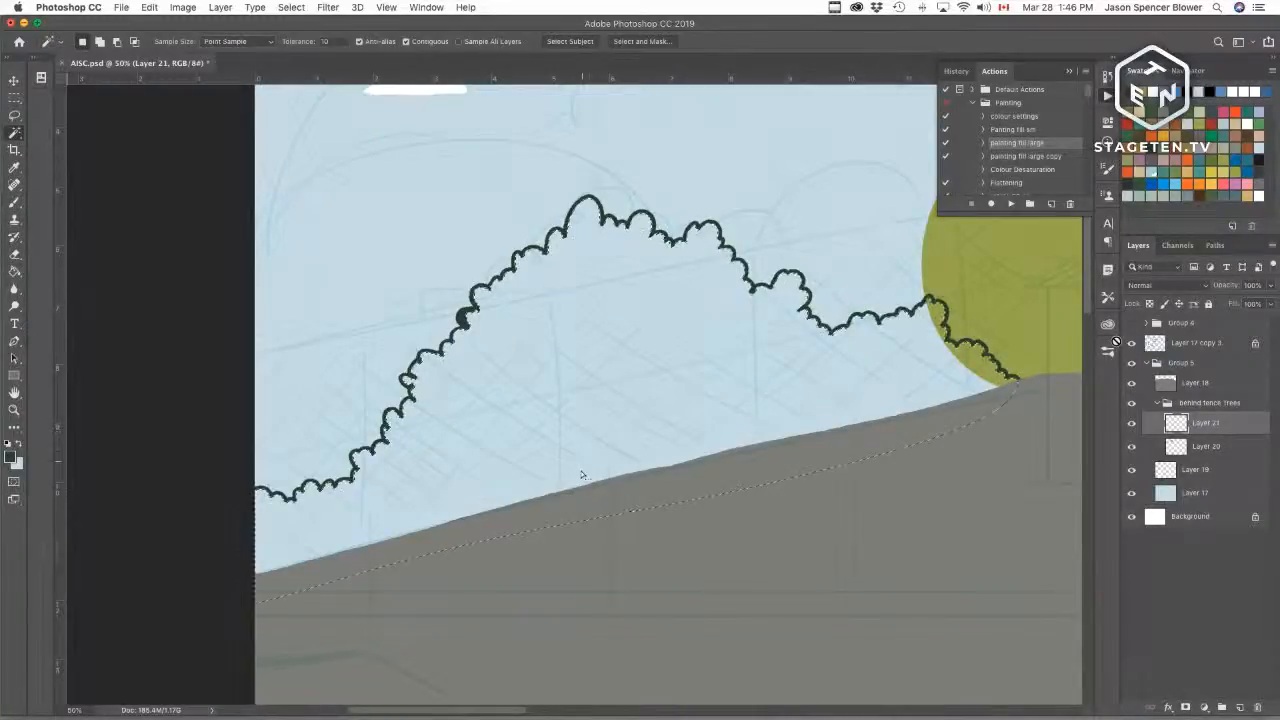
{"action": "left_click", "coordinate": [581, 476]}
{"action": "left_click", "coordinate": [1011, 204]}
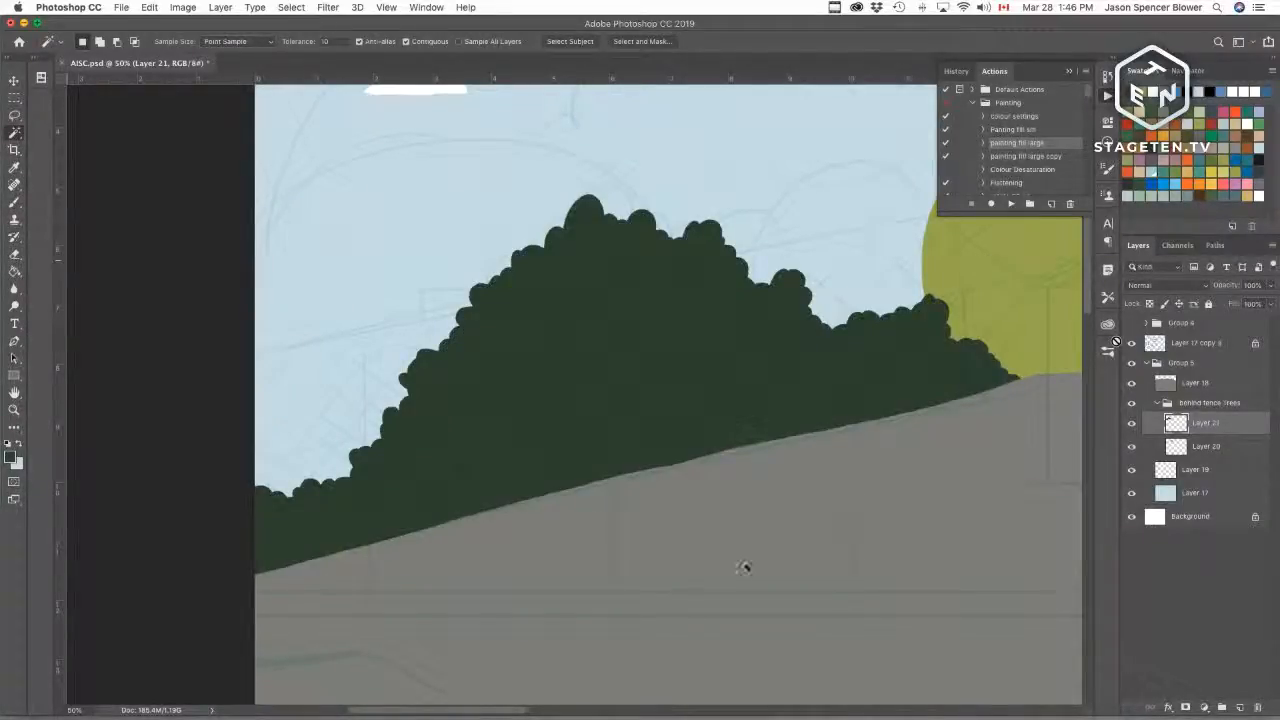
{"action": "left_click_drag", "start_coordinate": [692, 470], "coordinate": [563, 580]}
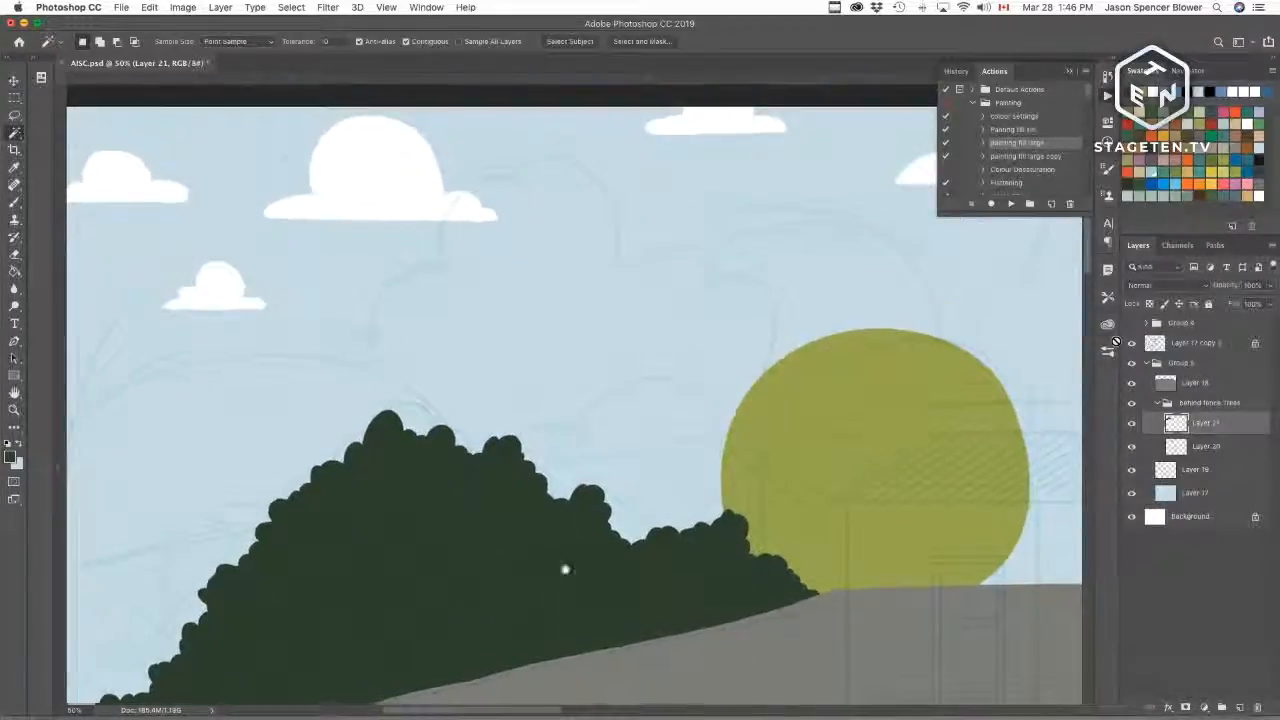
Step: Add a new layer below Layer 20, then outline and fill an orange-brown round tree just left of the green tree
{"action": "left_click", "coordinate": [1190, 447]}
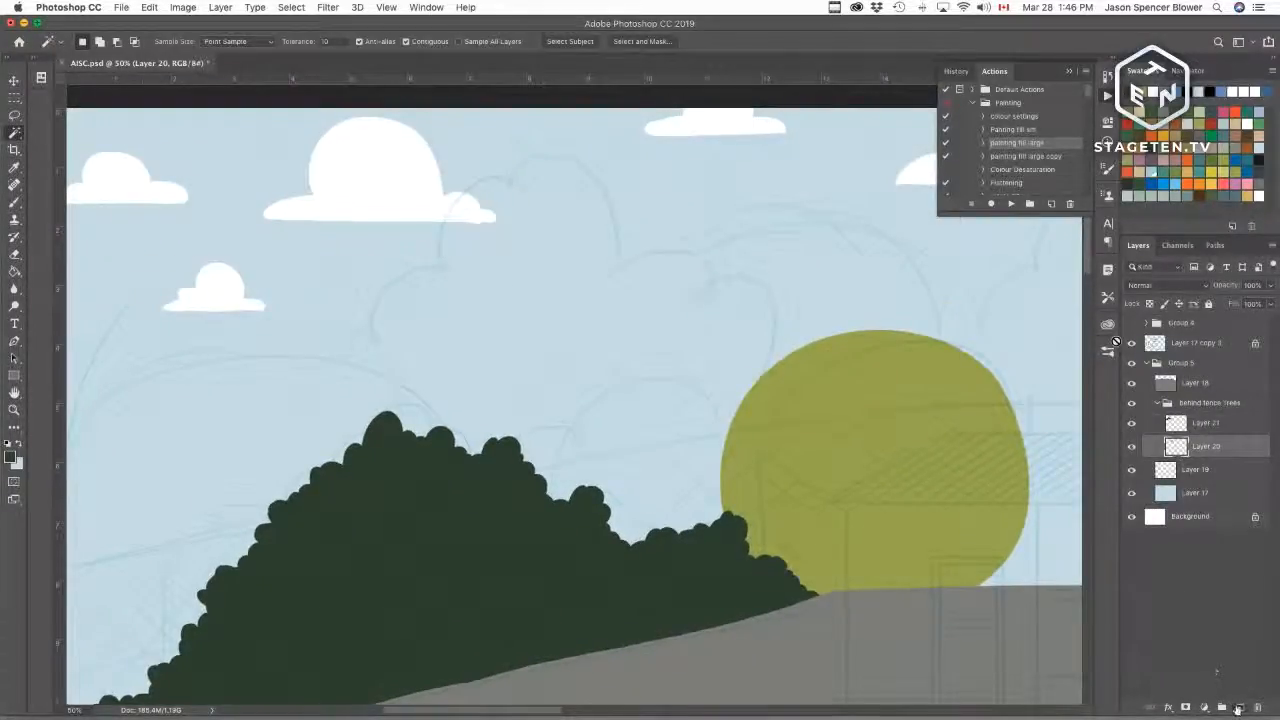
{"action": "left_click", "coordinate": [1240, 707]}
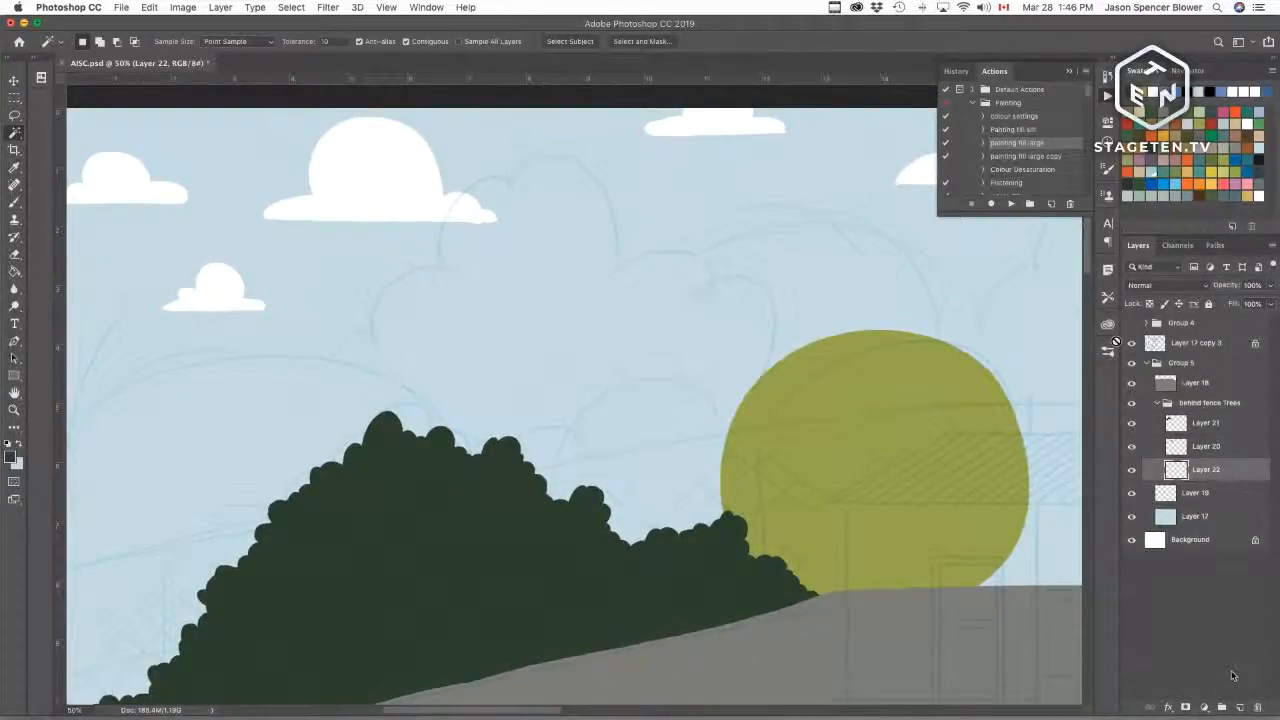
{"action": "key", "text": "b"}
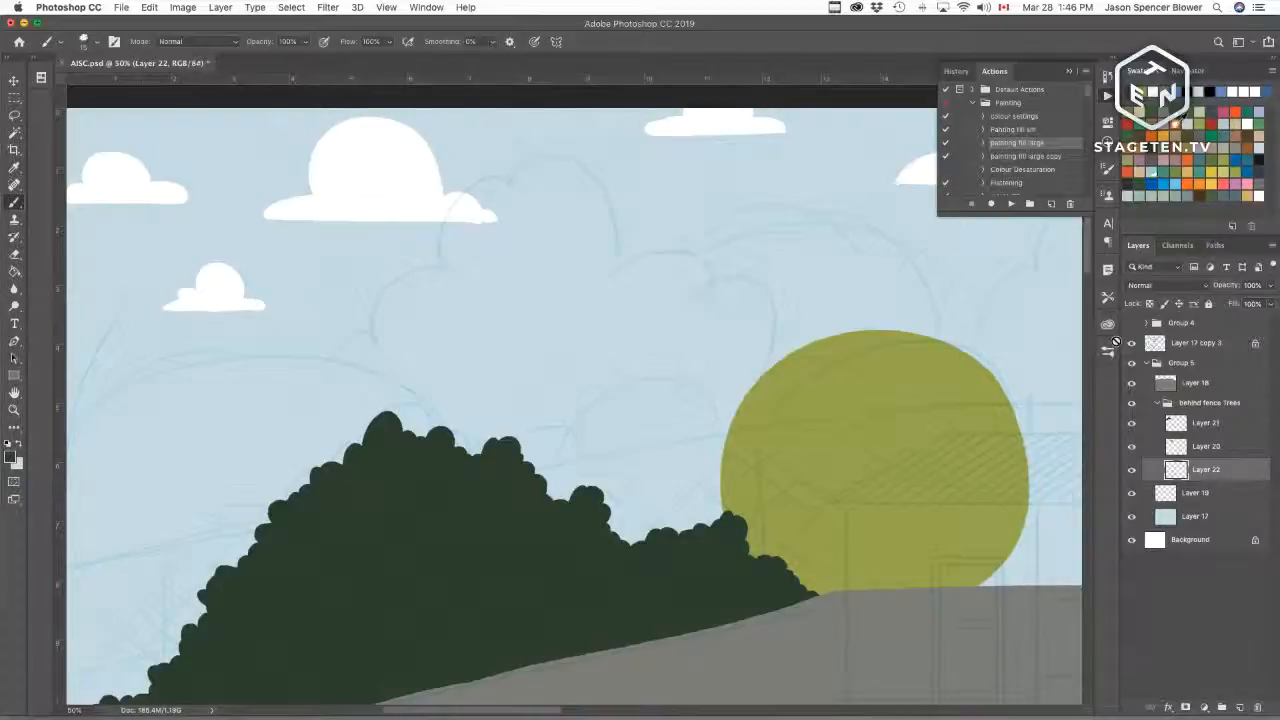
{"action": "left_click", "coordinate": [1175, 124]}
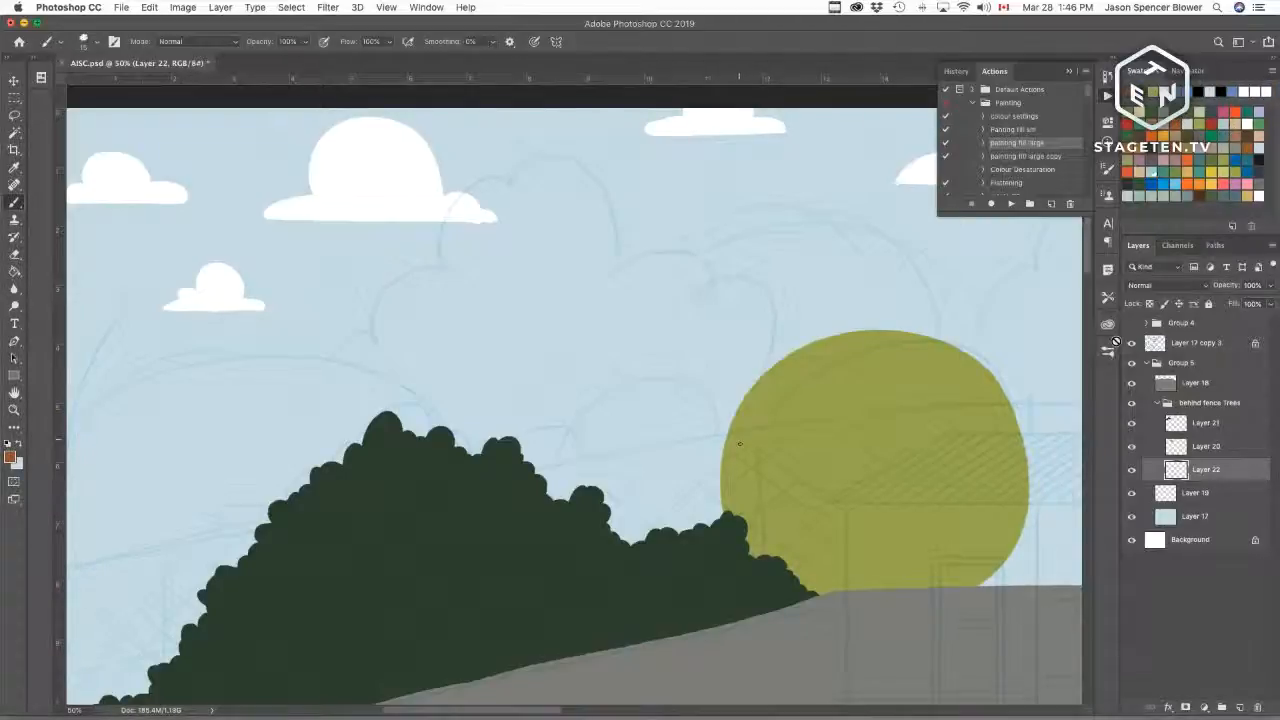
{"action": "left_click_drag", "start_coordinate": [733, 420], "coordinate": [562, 498]}
{"action": "key", "text": "ctrl+z"}
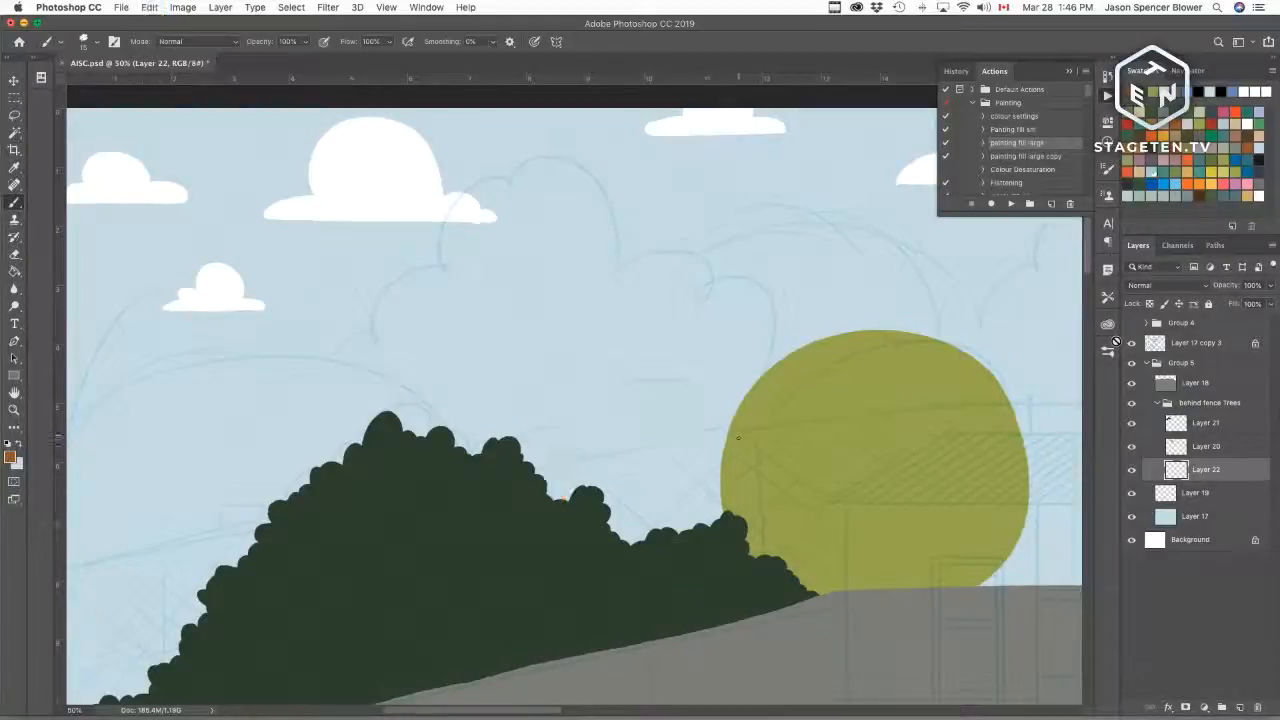
{"action": "mouse_move", "coordinate": [740, 404]}
{"action": "left_mouse_down"}
{"action": "mouse_move", "coordinate": [652, 373]}
{"action": "mouse_move", "coordinate": [558, 500]}
{"action": "left_mouse_up"}
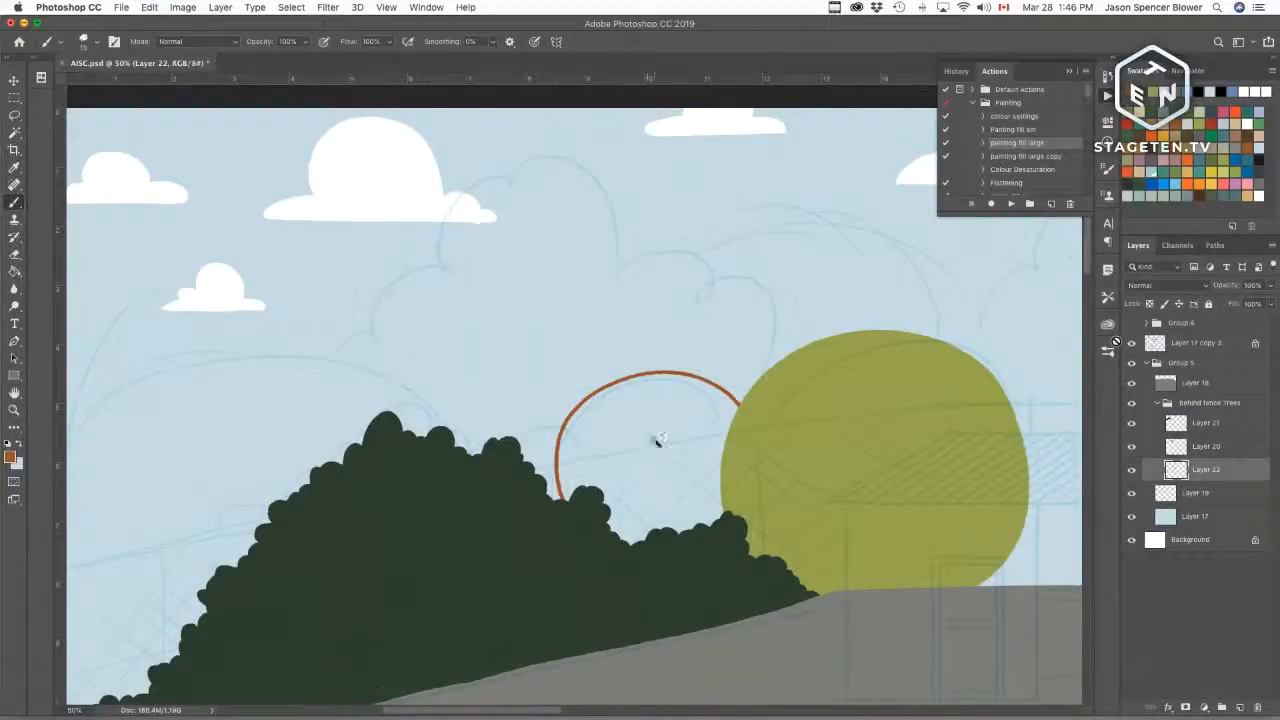
{"action": "key", "text": "w"}
{"action": "left_click", "coordinate": [657, 437]}
{"action": "left_click", "coordinate": [1011, 203]}
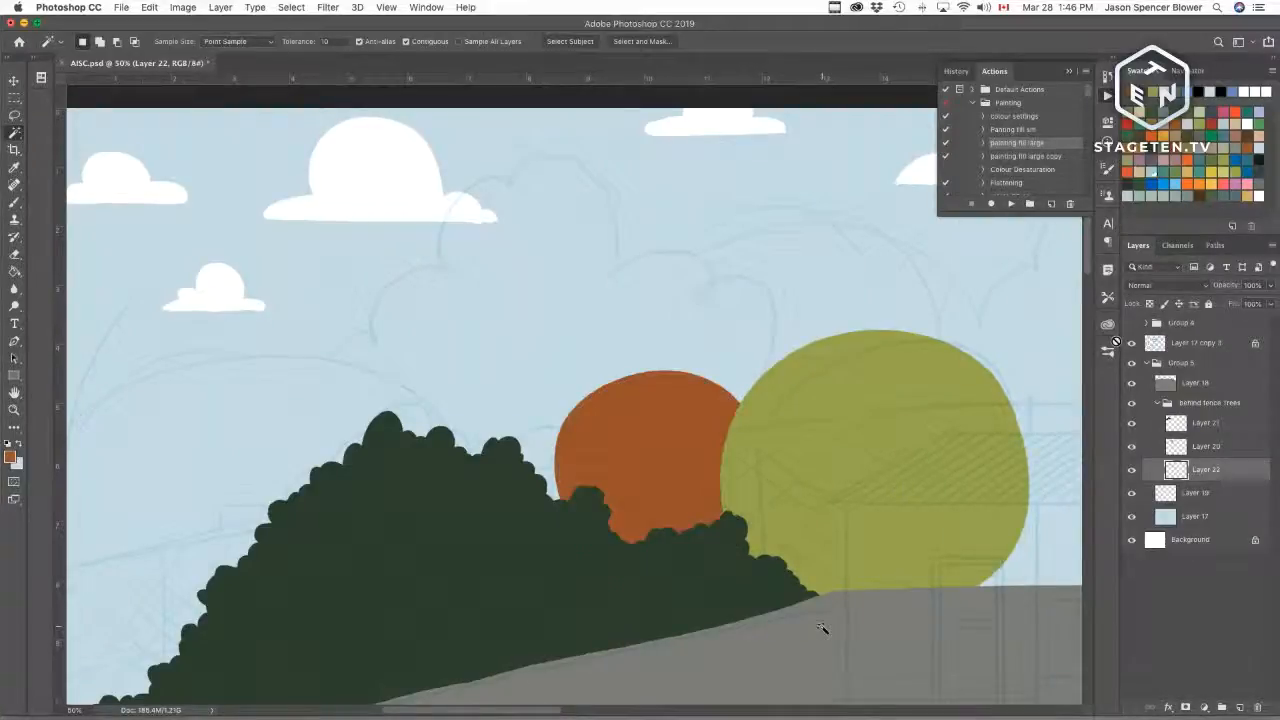
Step: On another new layer beneath it, outline and fill a large olive-green tree at the left behind the dark treeline
{"action": "left_click_drag", "start_coordinate": [594, 551], "coordinate": [777, 471]}
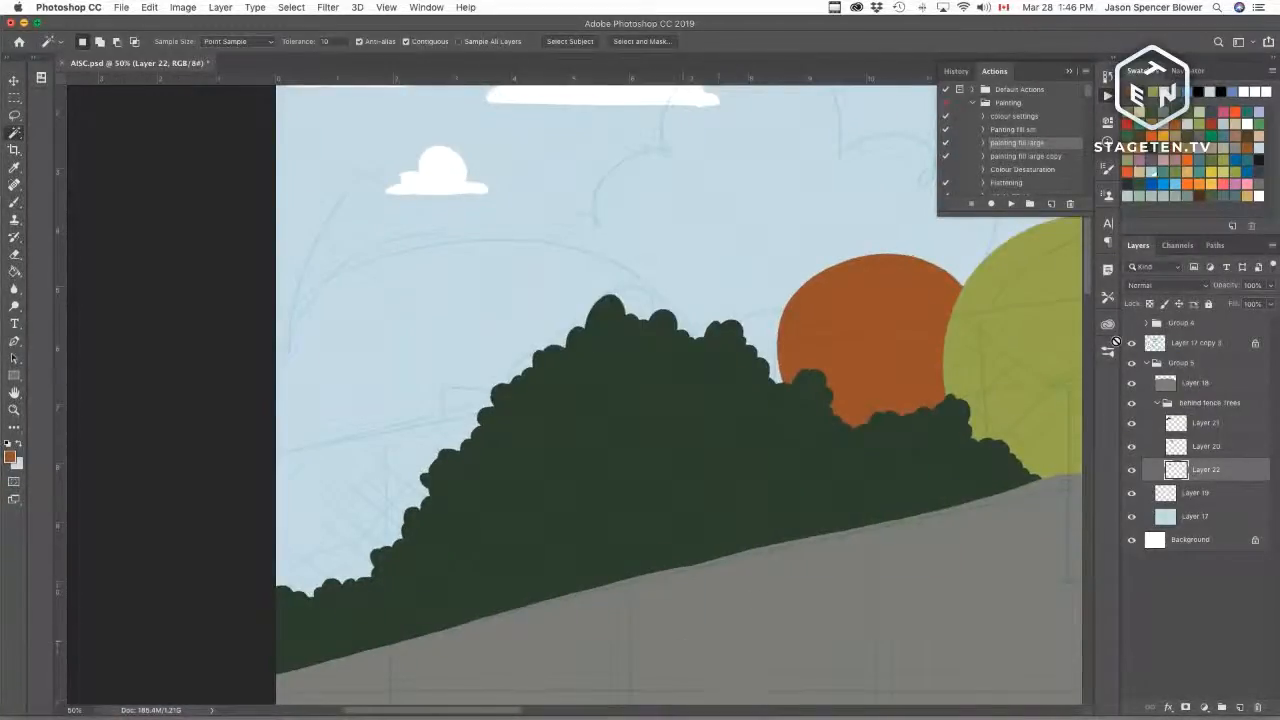
{"action": "key", "text": "b"}
{"action": "left_click_drag", "start_coordinate": [683, 452], "coordinate": [637, 445]}
{"action": "key", "text": "super+r"}
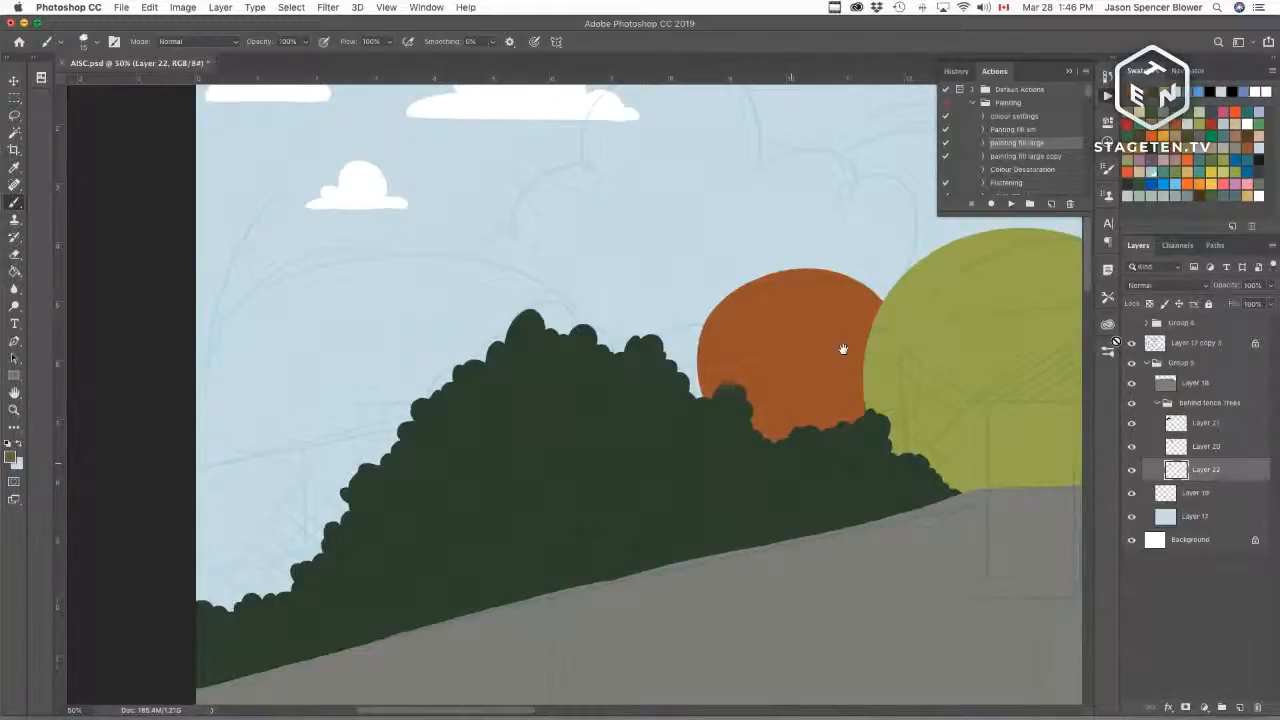
{"action": "mouse_move", "coordinate": [783, 385]}
{"action": "left_mouse_down"}
{"action": "mouse_move", "coordinate": [651, 471]}
{"action": "mouse_move", "coordinate": [694, 459]}
{"action": "left_mouse_up"}
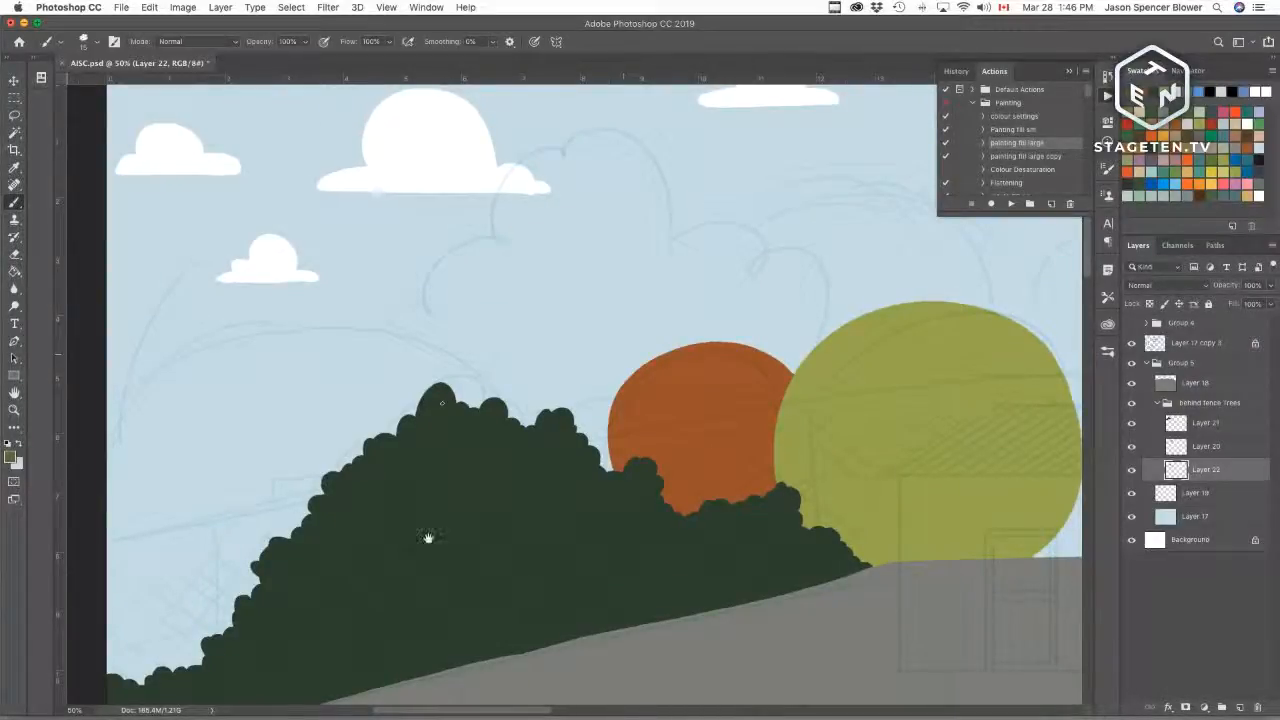
{"action": "left_click_drag", "start_coordinate": [429, 535], "coordinate": [543, 450]}
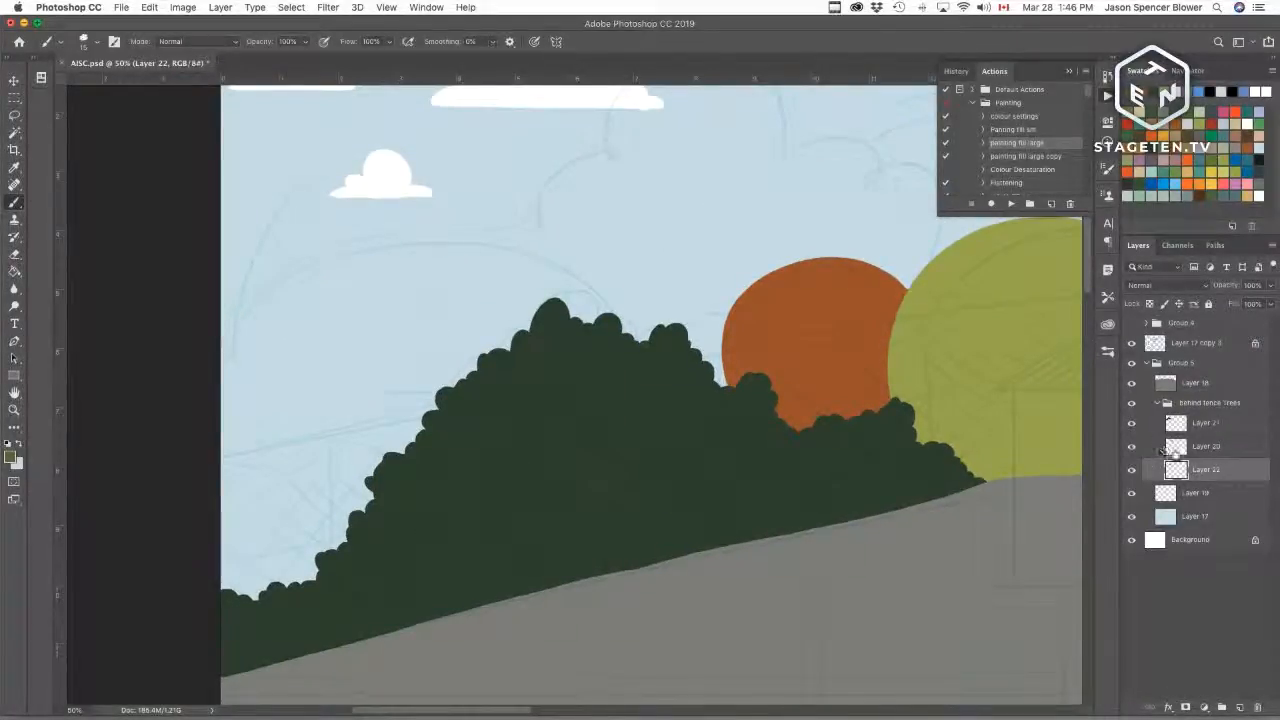
{"action": "left_click", "coordinate": [1240, 708]}
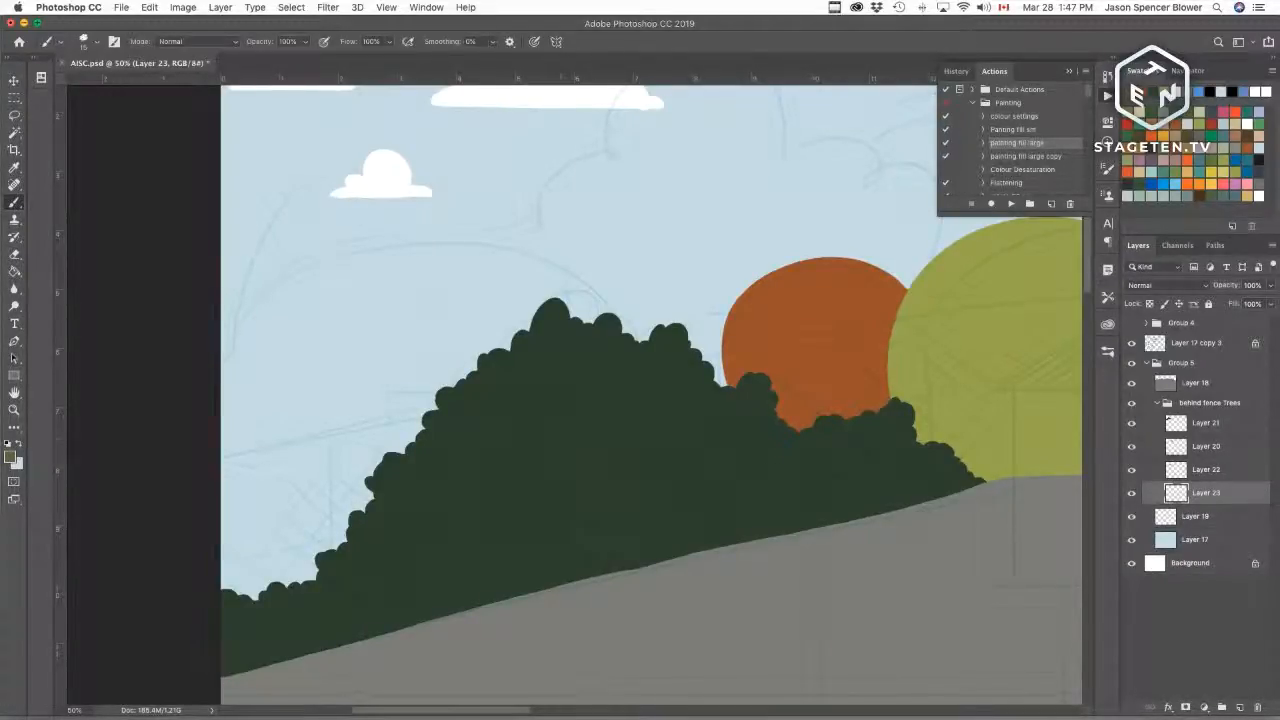
{"action": "mouse_move", "coordinate": [603, 315]}
{"action": "left_mouse_down"}
{"action": "mouse_move", "coordinate": [563, 257]}
{"action": "mouse_move", "coordinate": [220, 302]}
{"action": "left_mouse_up"}
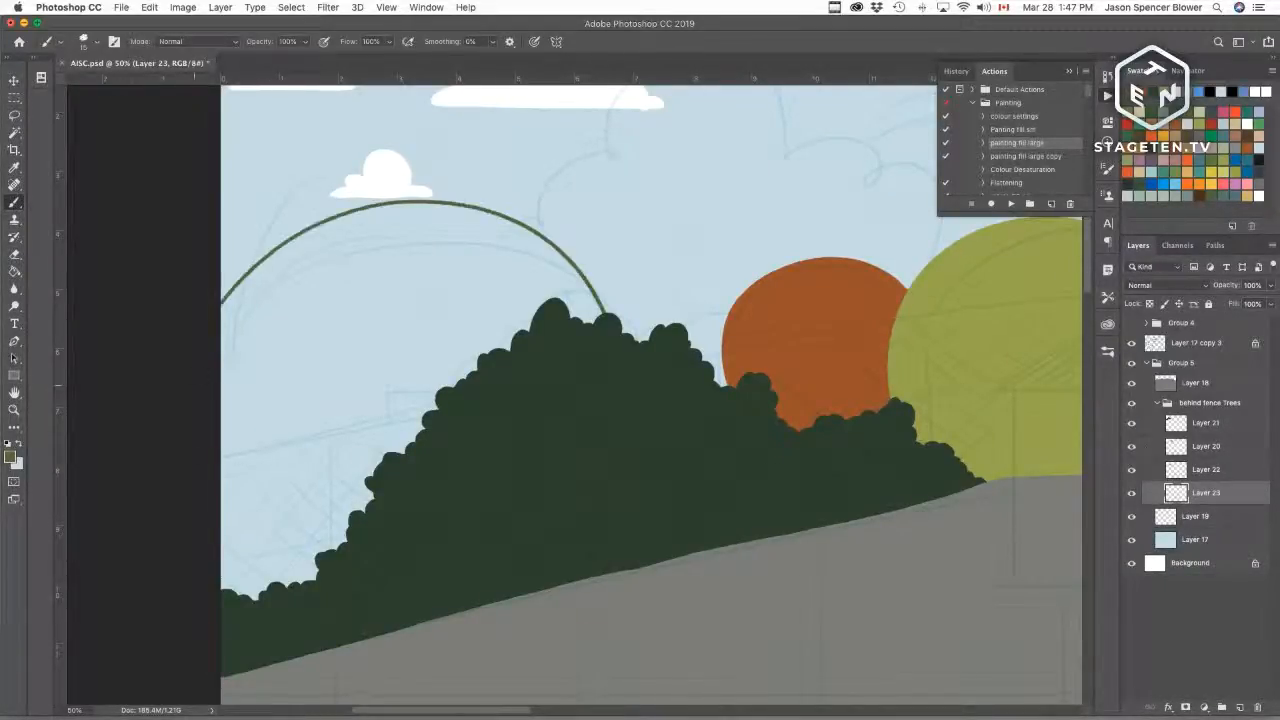
{"action": "key", "text": "cmd+z"}
{"action": "mouse_move", "coordinate": [596, 320]}
{"action": "left_mouse_down"}
{"action": "mouse_move", "coordinate": [523, 257]}
{"action": "mouse_move", "coordinate": [220, 318]}
{"action": "left_mouse_up"}
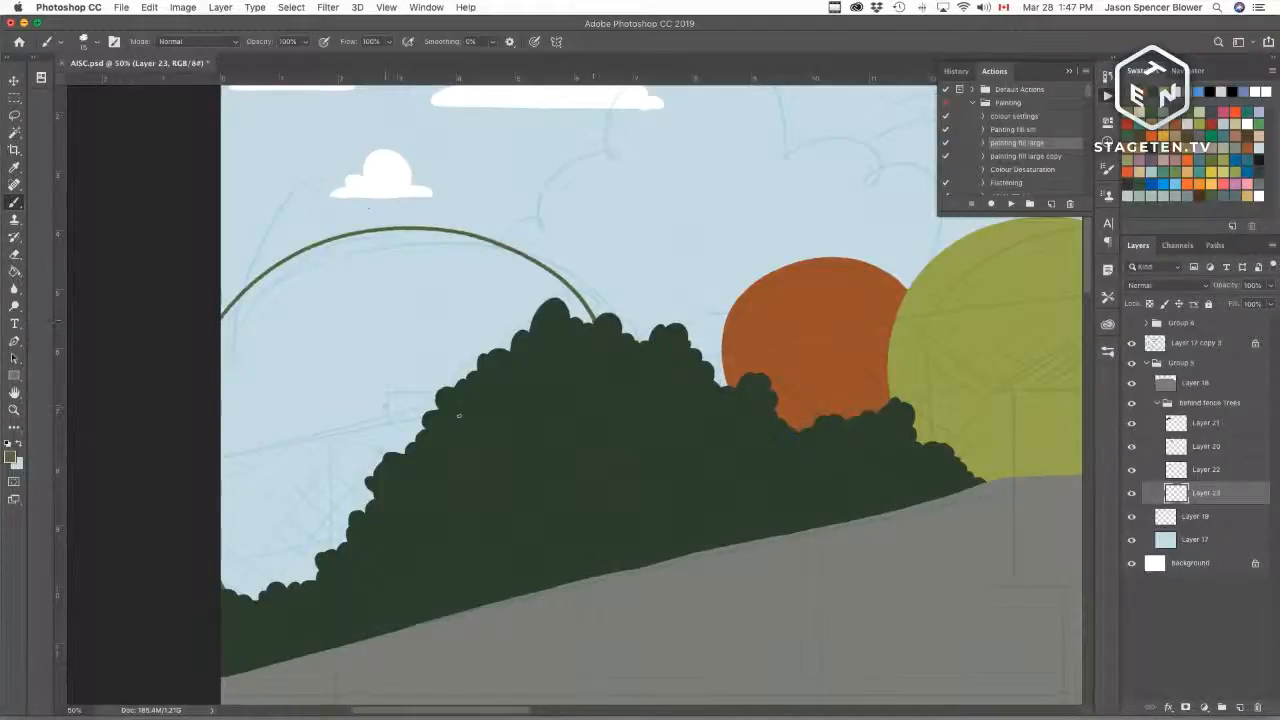
{"action": "key", "text": "w"}
{"action": "left_click", "coordinate": [416, 408]}
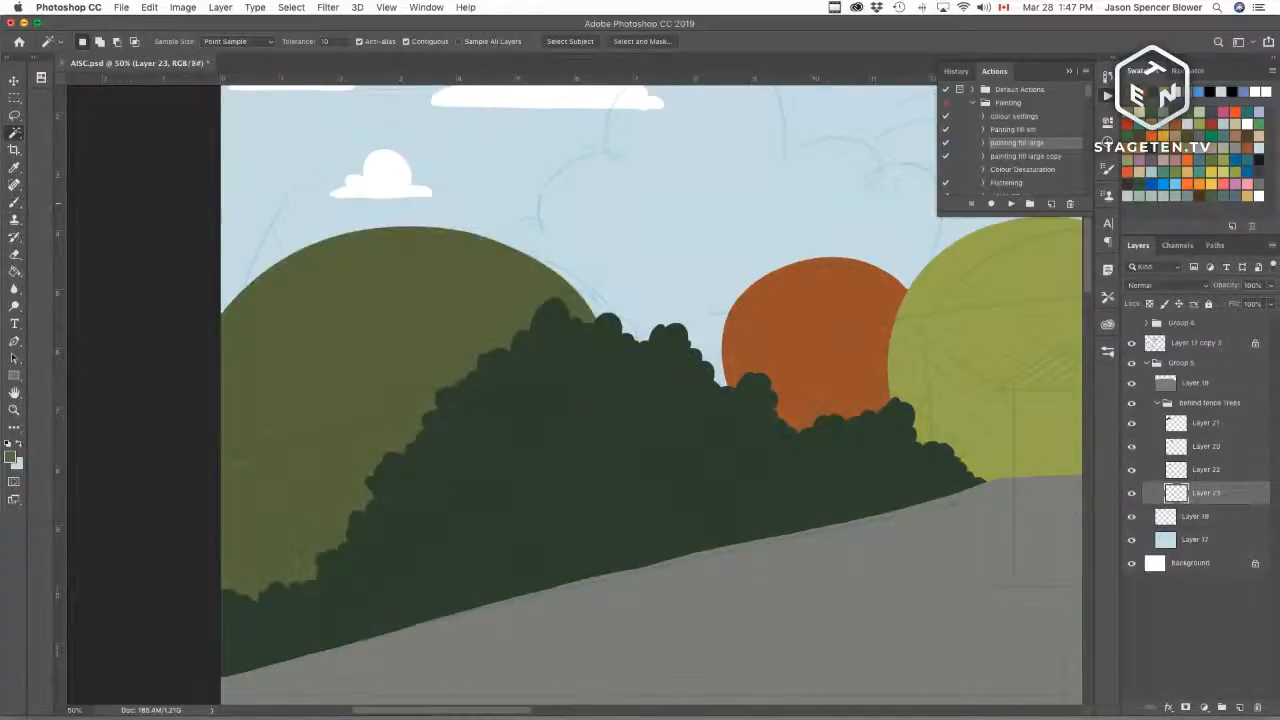
Step: Add a new layer and outline a tall bumpy pale yellow-green tree behind the orange tree, then fill it
{"action": "left_click_drag", "start_coordinate": [823, 364], "coordinate": [509, 490]}
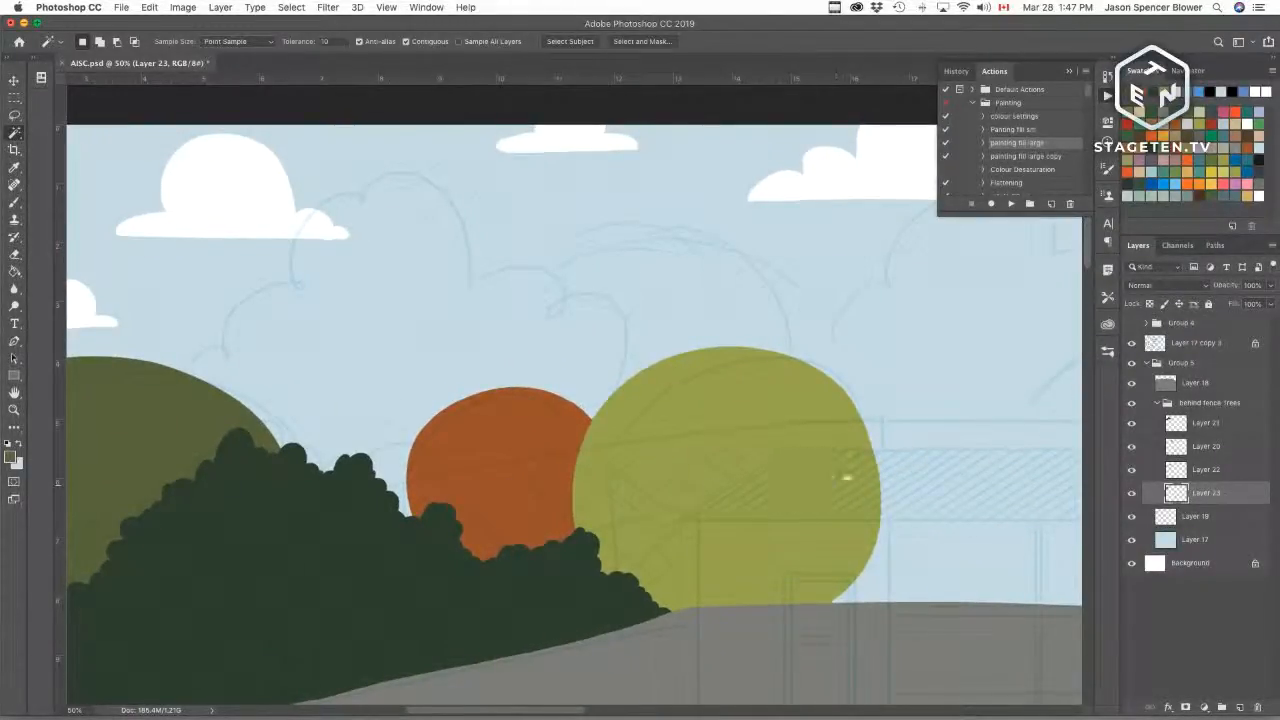
{"action": "scroll", "coordinate": [846, 476], "scroll_direction": "left", "scroll_amount": 5}
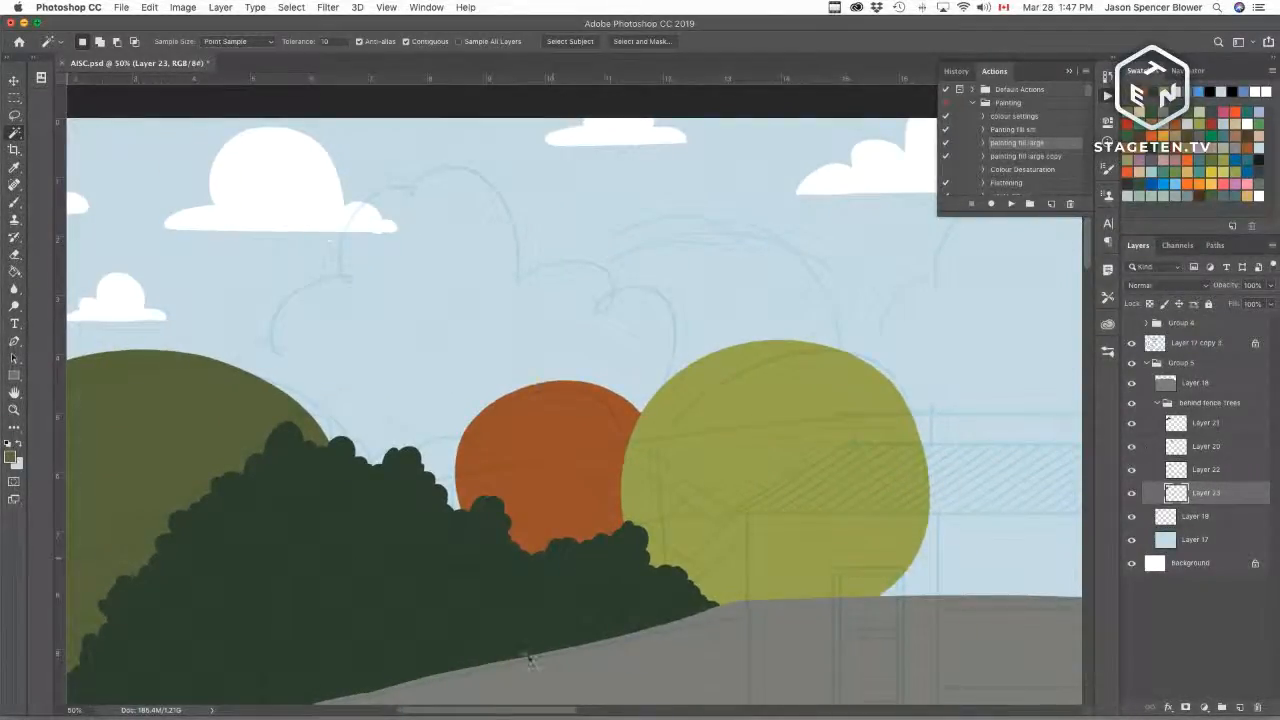
{"action": "left_click", "coordinate": [1240, 708]}
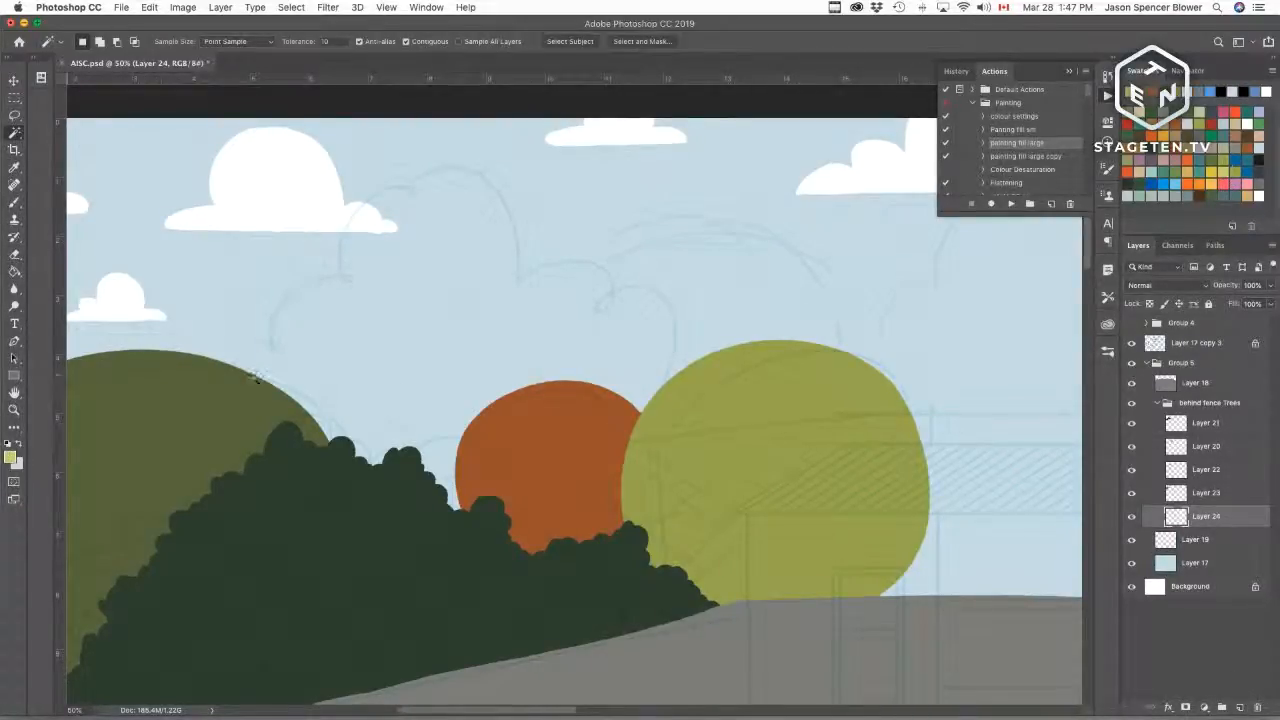
{"action": "key", "text": "b"}
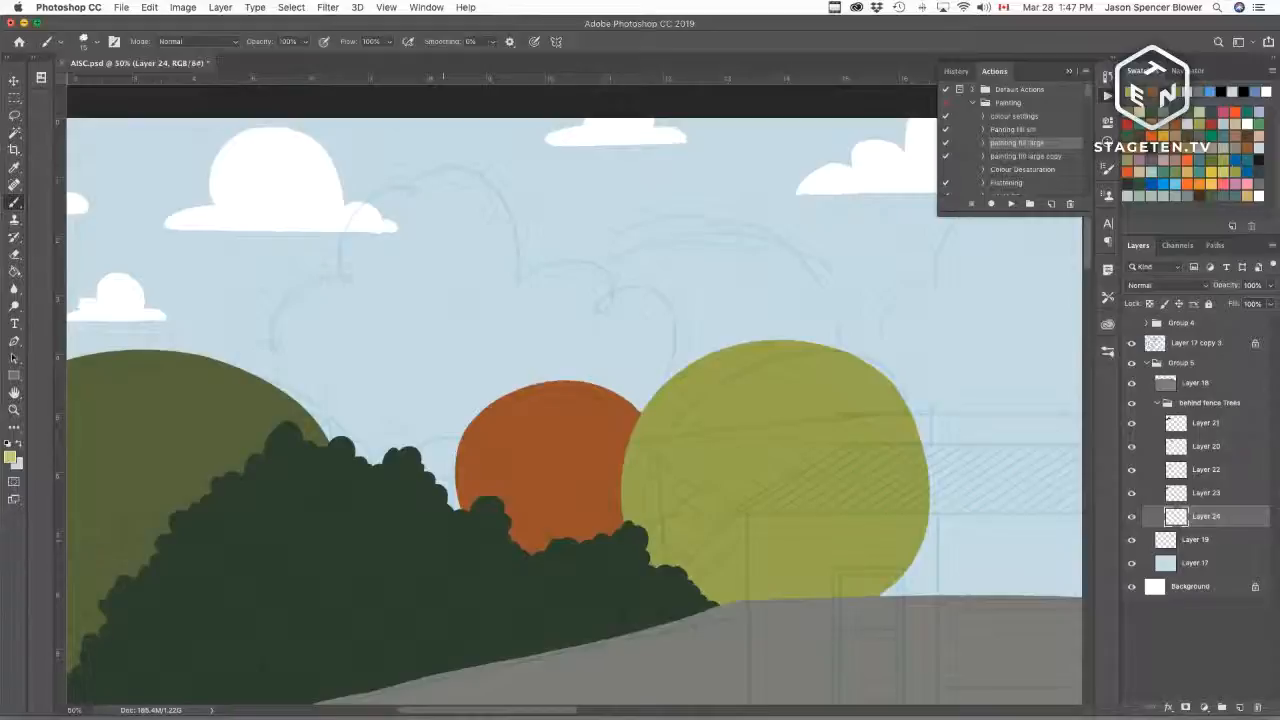
{"action": "mouse_move", "coordinate": [325, 305]}
{"action": "left_mouse_down"}
{"action": "mouse_move", "coordinate": [326, 257]}
{"action": "mouse_move", "coordinate": [526, 269]}
{"action": "mouse_move", "coordinate": [510, 308]}
{"action": "left_mouse_up"}
{"action": "key", "text": "super+z"}
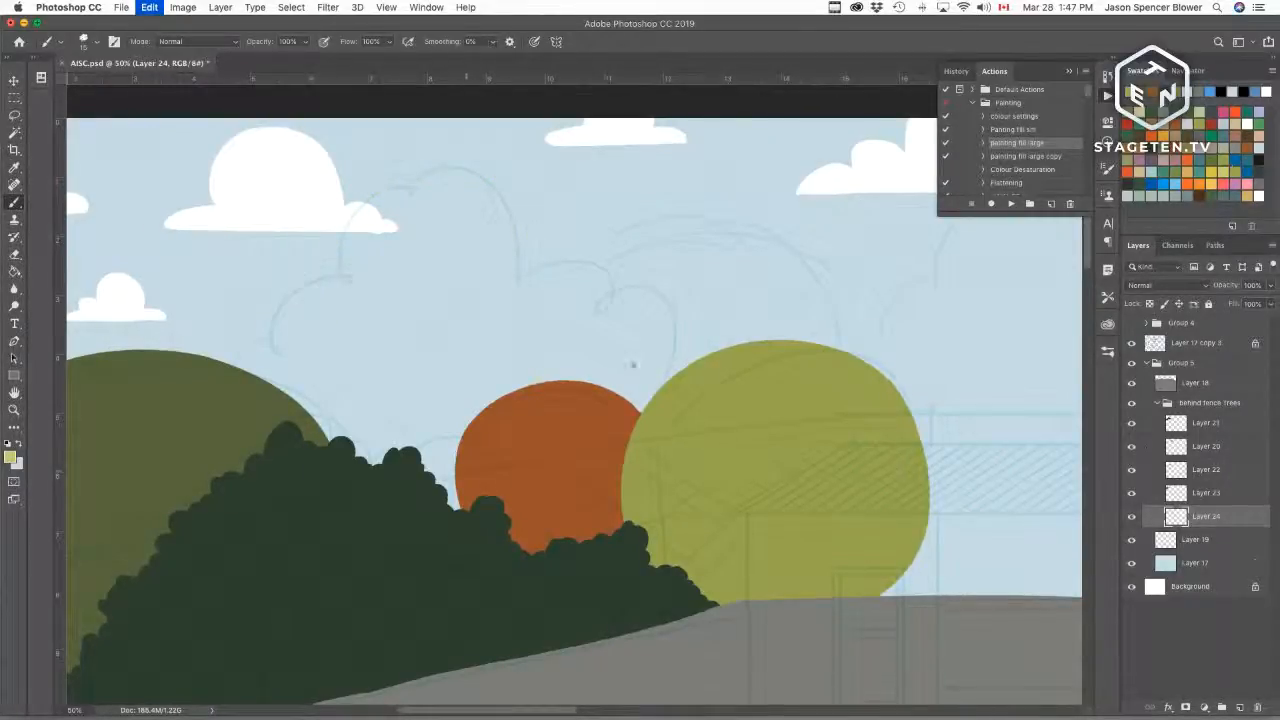
{"action": "mouse_move", "coordinate": [348, 300]}
{"action": "left_mouse_down"}
{"action": "mouse_move", "coordinate": [364, 205]}
{"action": "mouse_move", "coordinate": [435, 167]}
{"action": "mouse_move", "coordinate": [504, 198]}
{"action": "mouse_move", "coordinate": [522, 283]}
{"action": "left_mouse_up"}
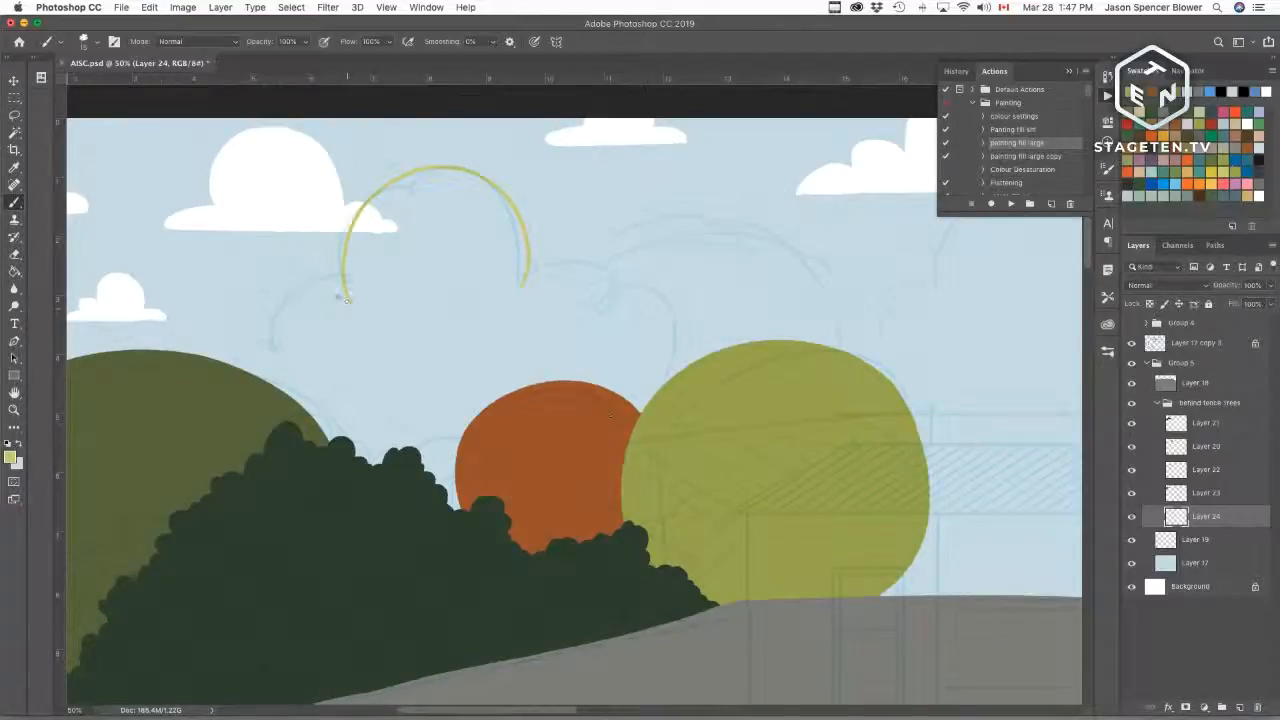
{"action": "mouse_move", "coordinate": [350, 298]}
{"action": "left_mouse_down"}
{"action": "mouse_move", "coordinate": [288, 313]}
{"action": "mouse_move", "coordinate": [281, 358]}
{"action": "left_mouse_up"}
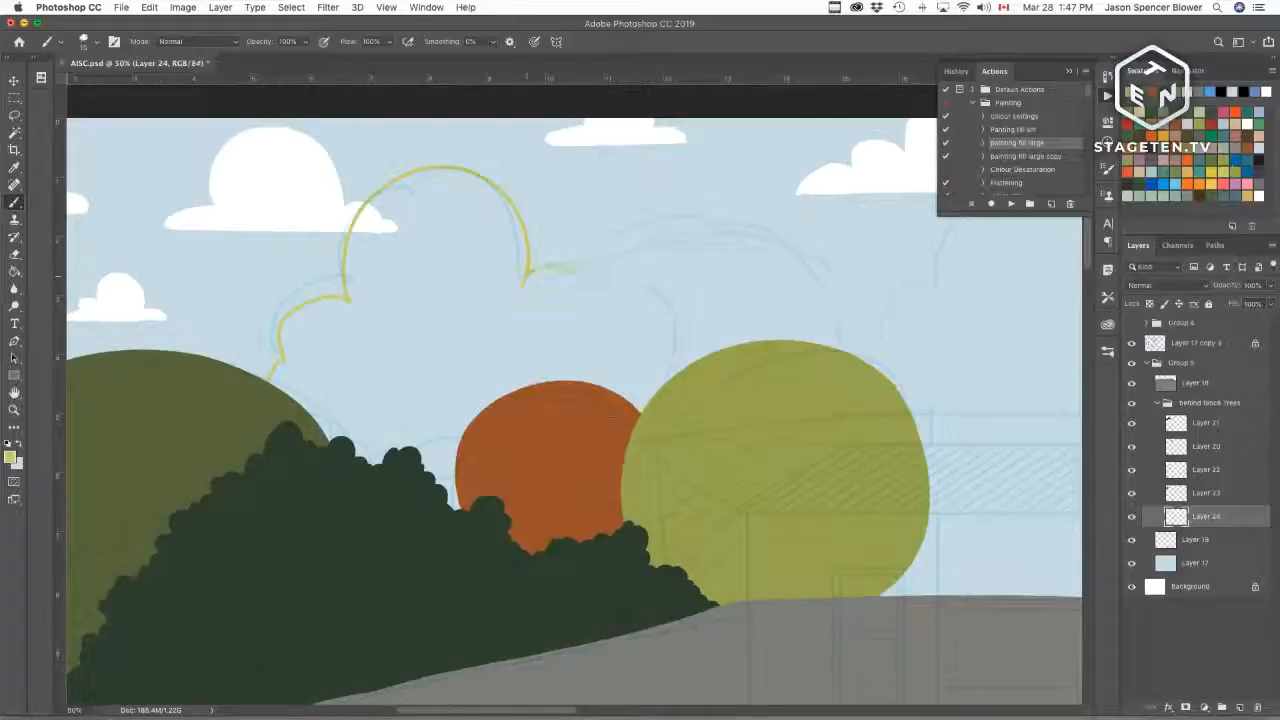
{"action": "left_click_drag", "start_coordinate": [572, 268], "coordinate": [620, 395]}
{"action": "key", "text": "super+z"}
{"action": "left_click_drag", "start_coordinate": [600, 337], "coordinate": [653, 437]}
{"action": "key", "text": "w"}
{"action": "left_click", "coordinate": [434, 370]}
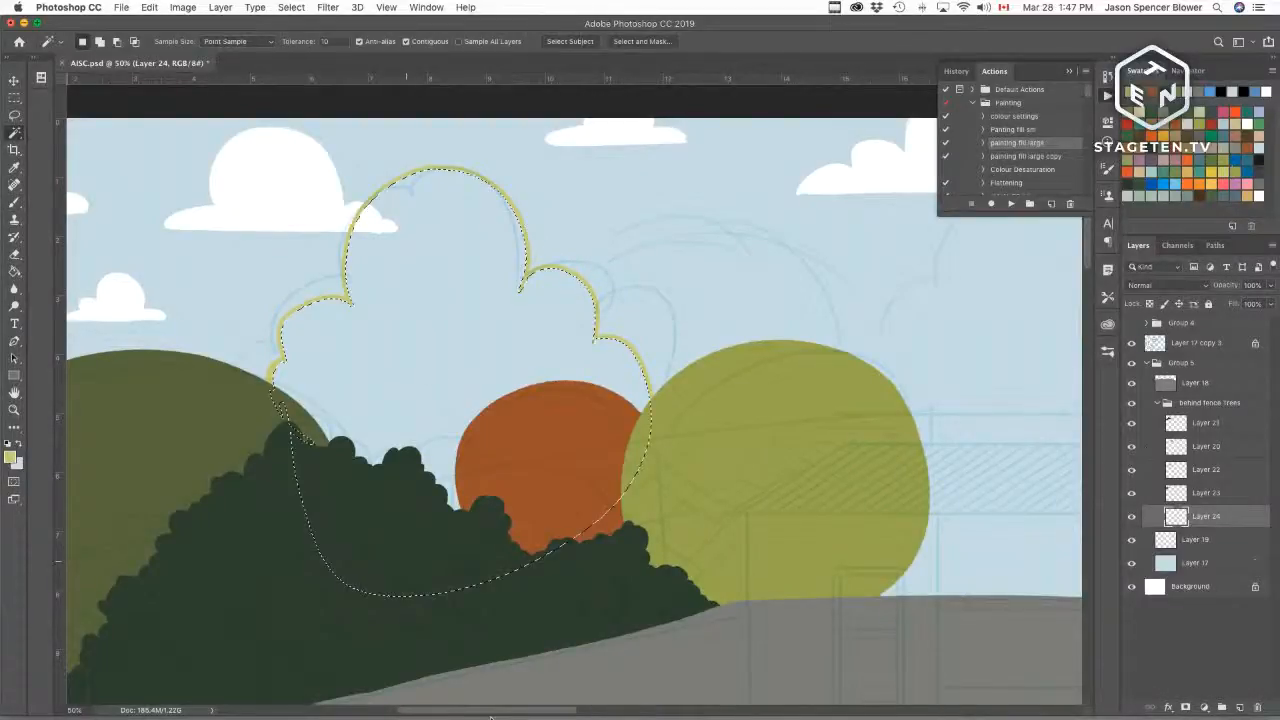
{"action": "left_click", "coordinate": [1010, 205]}
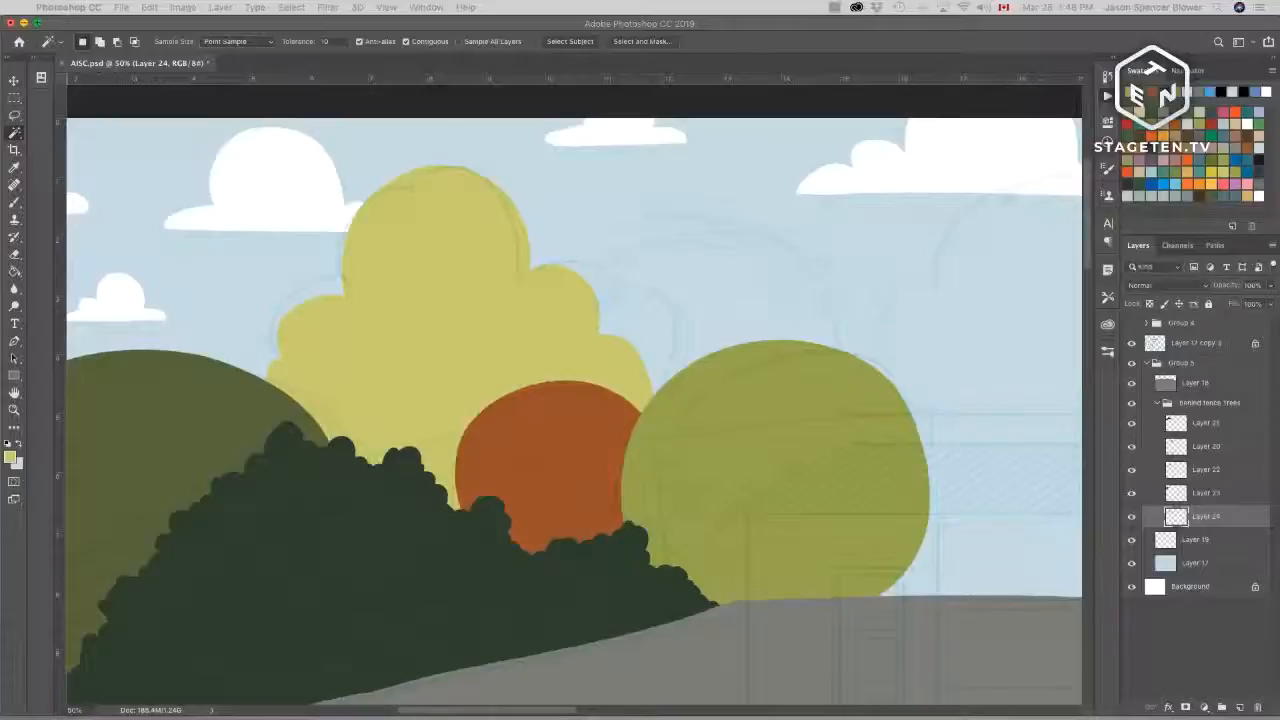
{"action": "left_click", "coordinate": [744, 402]}
{"action": "left_click_drag", "start_coordinate": [808, 360], "coordinate": [606, 480]}
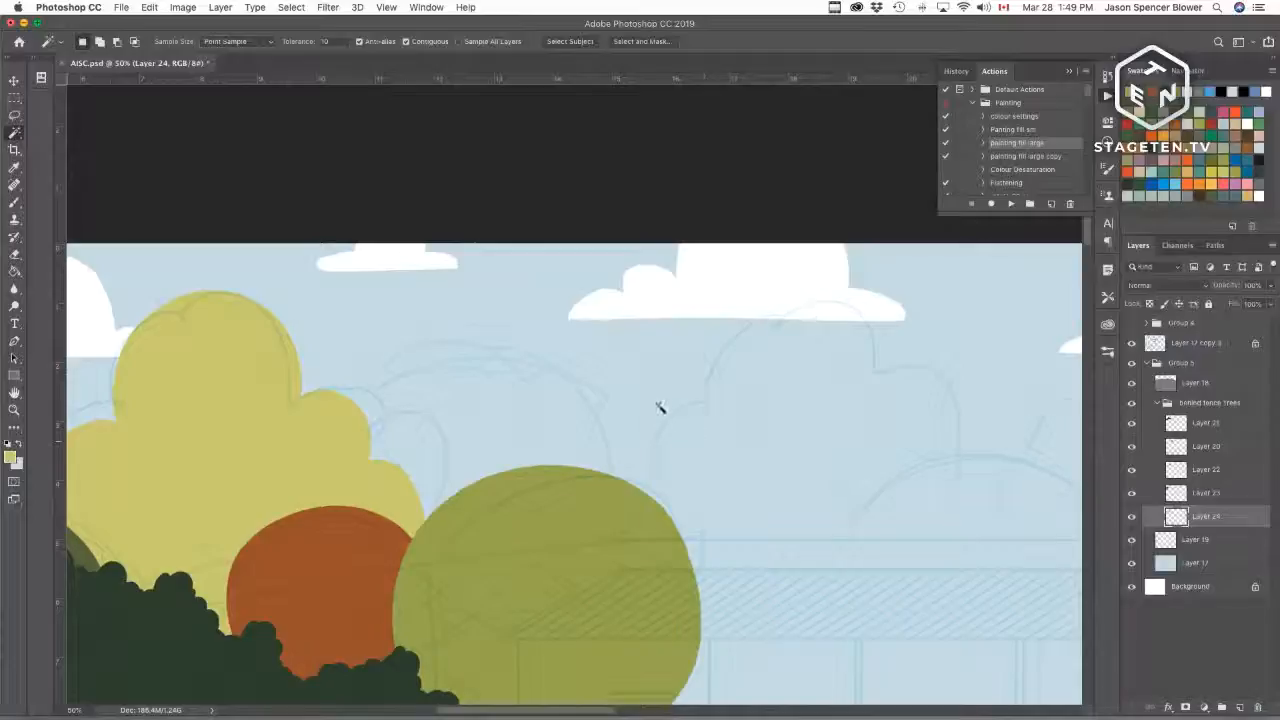
{"action": "left_click", "coordinate": [620, 547]}
{"action": "key", "text": "b"}
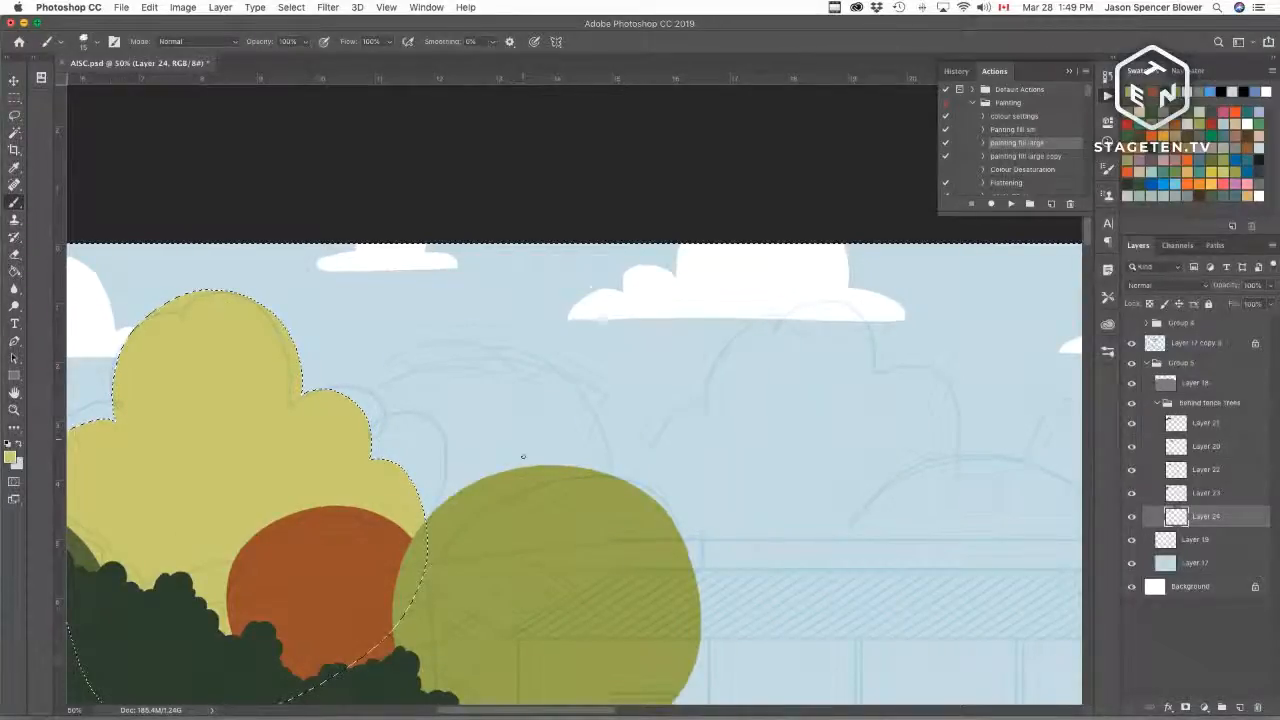
{"action": "key", "text": "super+d"}
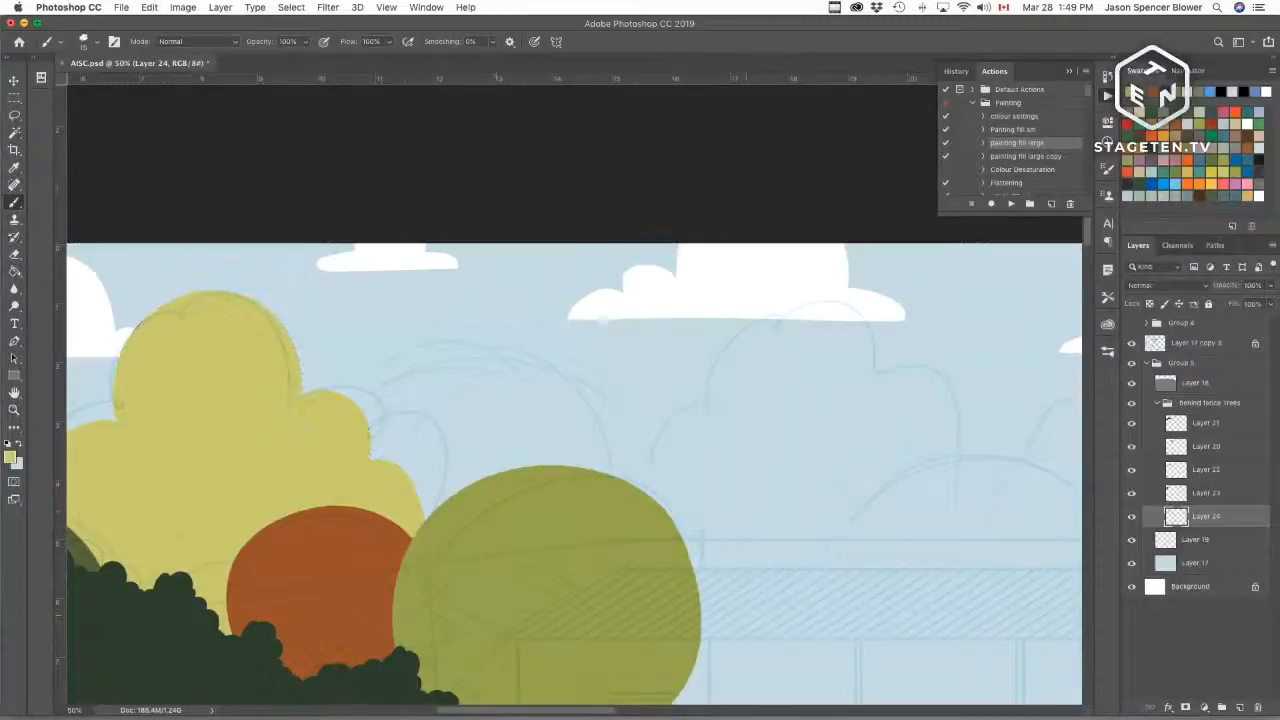
{"action": "left_click_drag", "start_coordinate": [765, 483], "coordinate": [634, 420]}
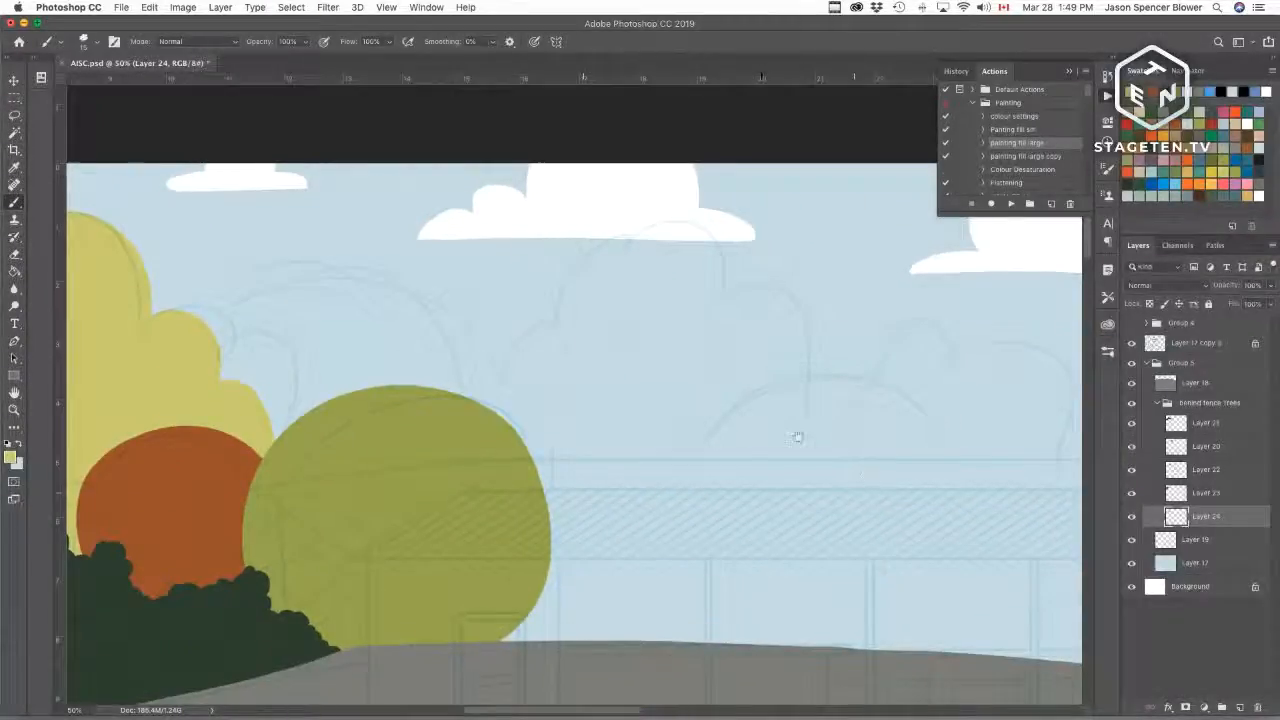
{"action": "left_click_drag", "start_coordinate": [797, 434], "coordinate": [923, 377]}
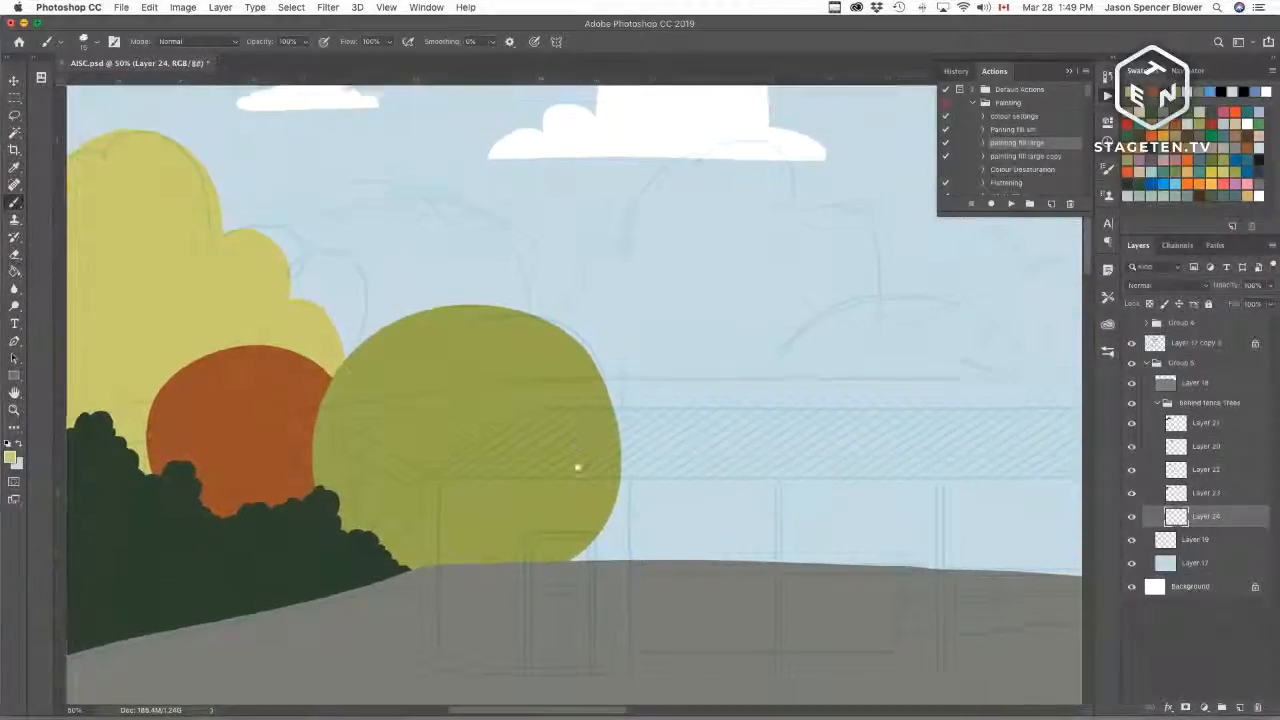
{"action": "left_click_drag", "start_coordinate": [580, 466], "coordinate": [765, 501]}
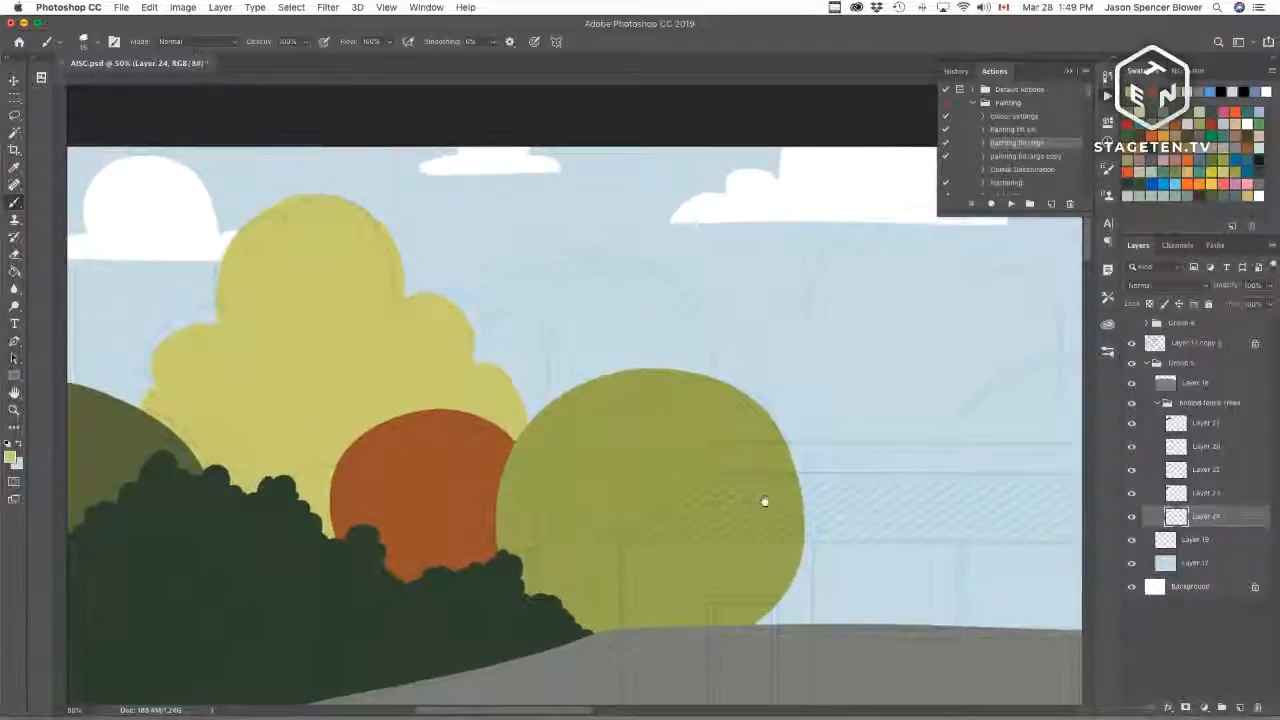
Step: Pick a mid-green swatch and add a new layer above Layer 24
{"action": "left_click", "coordinate": [1180, 168]}
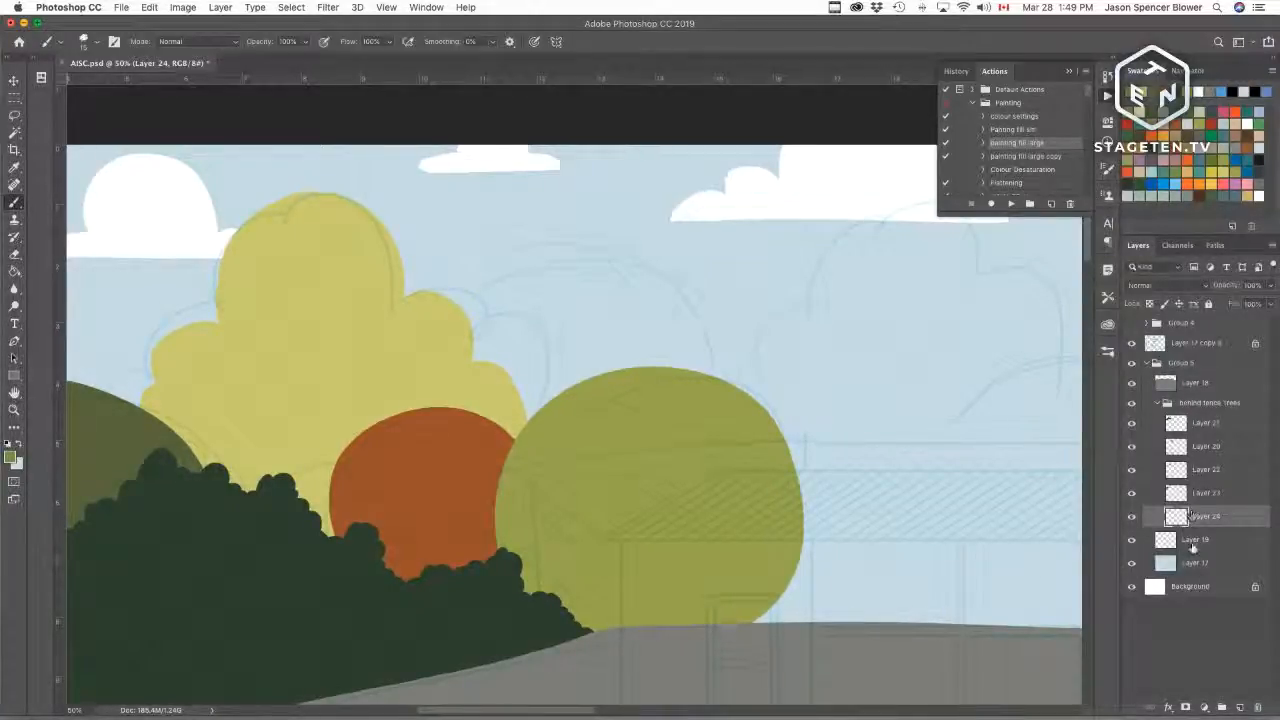
{"action": "left_click", "coordinate": [1131, 516]}
{"action": "left_click", "coordinate": [1131, 516]}
{"action": "left_click", "coordinate": [1238, 707]}
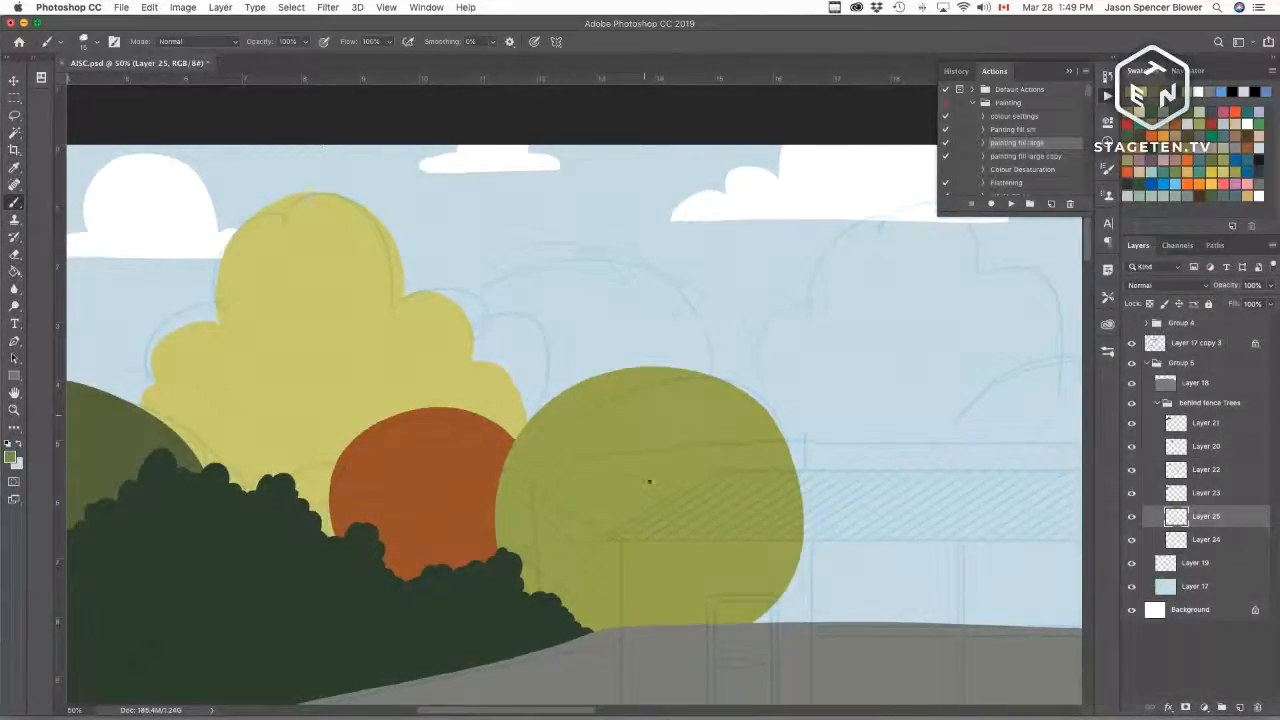
{"action": "mouse_move", "coordinate": [714, 376]}
{"action": "left_mouse_down"}
{"action": "mouse_move", "coordinate": [670, 266]}
{"action": "mouse_move", "coordinate": [436, 378]}
{"action": "mouse_move", "coordinate": [446, 406]}
{"action": "left_mouse_up"}
{"action": "key", "text": "super+z"}
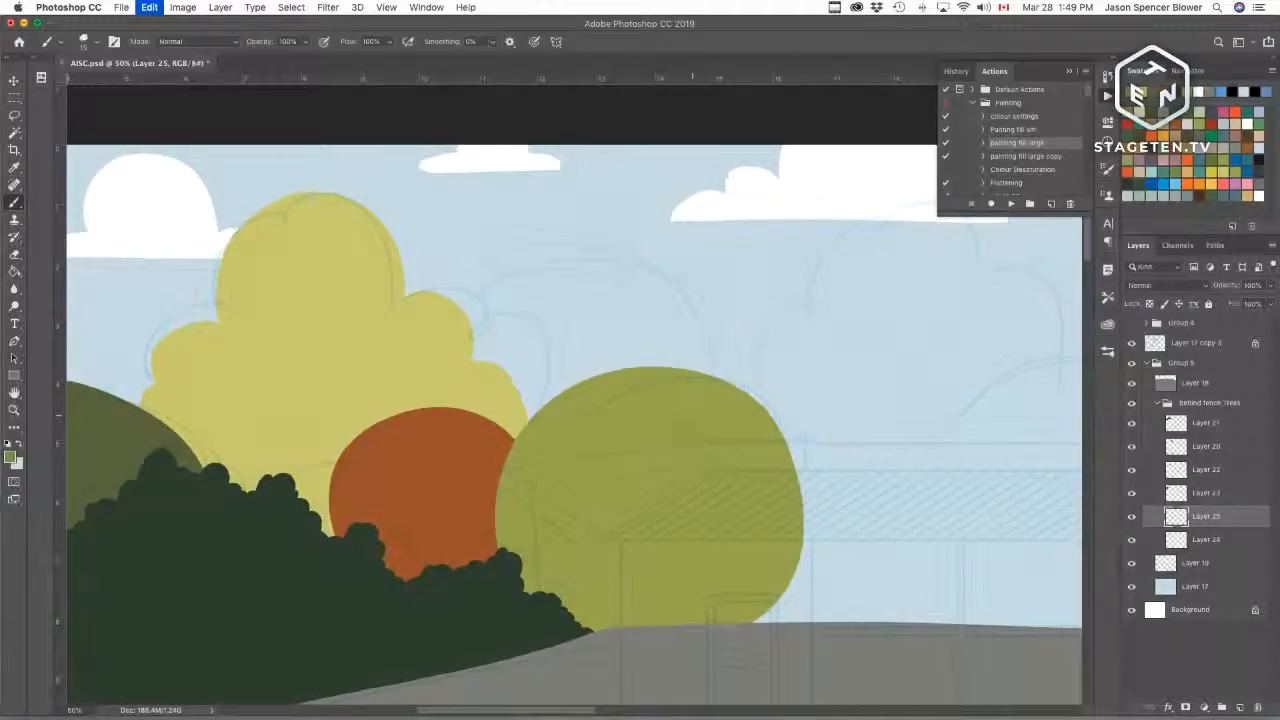
{"action": "mouse_move", "coordinate": [708, 378]}
{"action": "left_mouse_down"}
{"action": "mouse_move", "coordinate": [610, 248]}
{"action": "mouse_move", "coordinate": [452, 410]}
{"action": "left_mouse_up"}
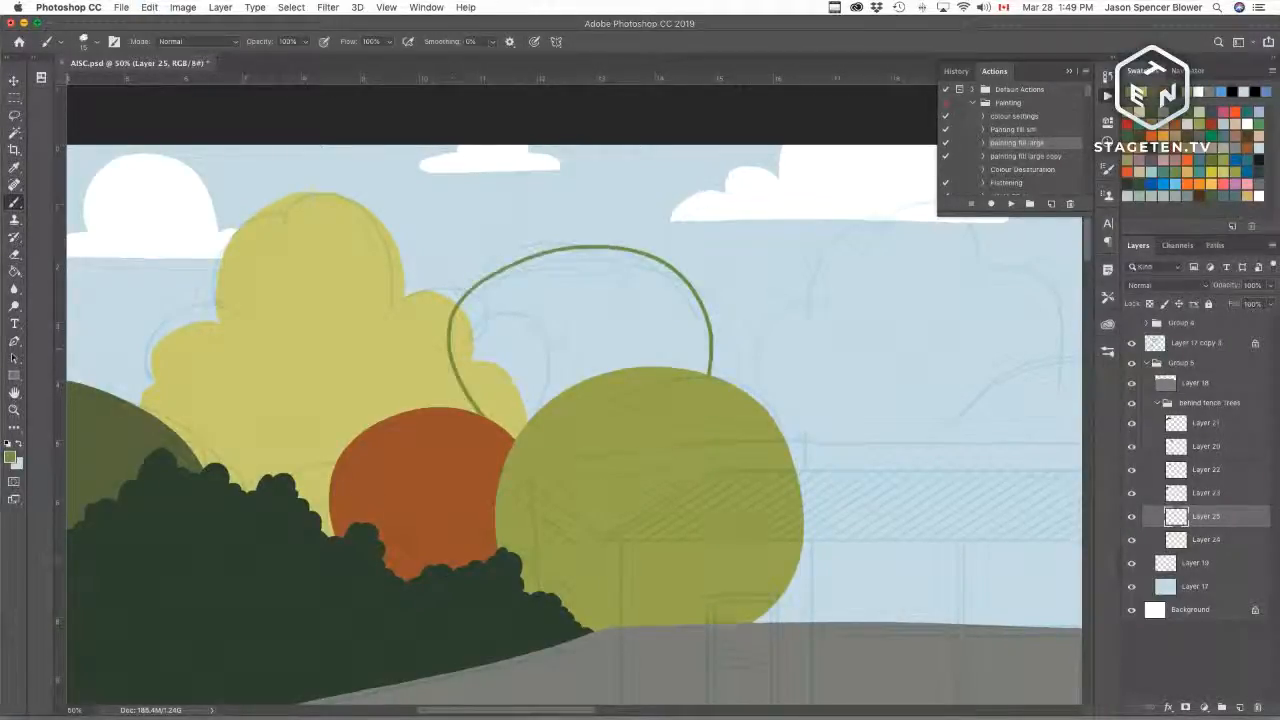
{"action": "key", "text": "super+z"}
Step: Move Layer 25 below Layer 24, outline a rounded green tree behind the olive tree and fill it
{"action": "key", "text": "super+bracketleft"}
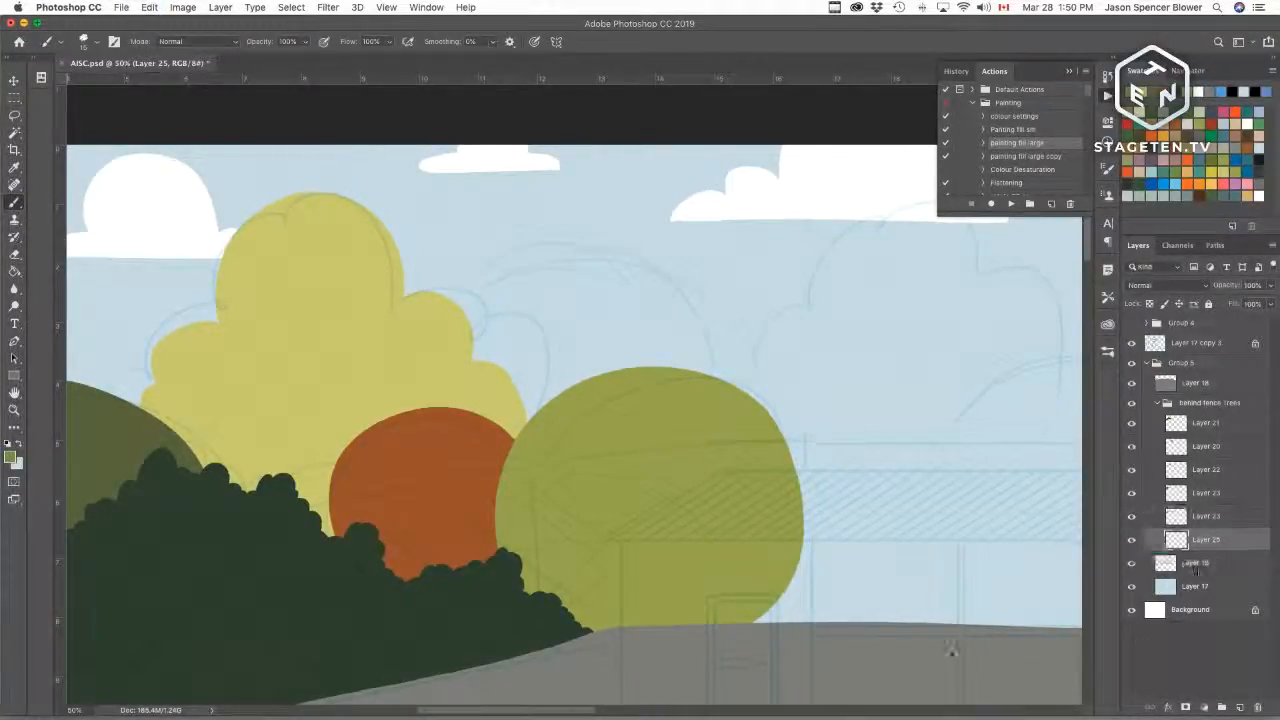
{"action": "mouse_move", "coordinate": [715, 378]}
{"action": "left_mouse_down"}
{"action": "mouse_move", "coordinate": [675, 285]}
{"action": "mouse_move", "coordinate": [482, 278]}
{"action": "mouse_move", "coordinate": [456, 300]}
{"action": "left_mouse_up"}
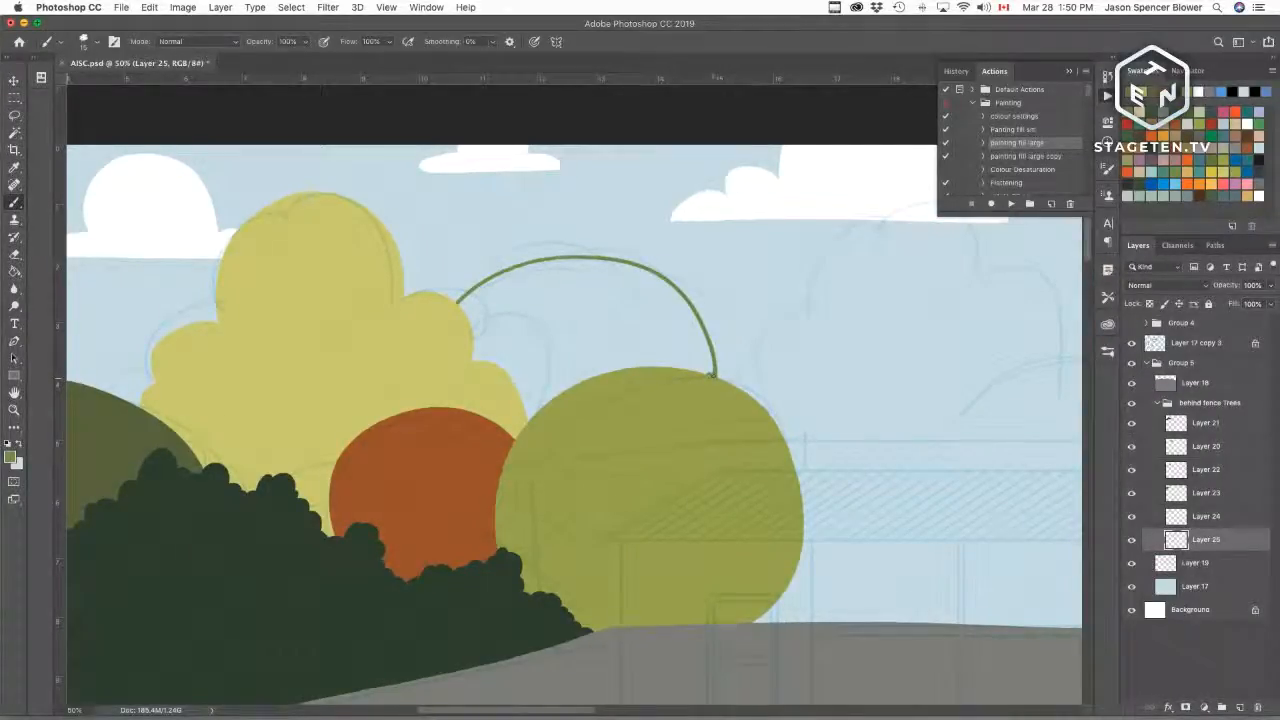
{"action": "key", "text": "w"}
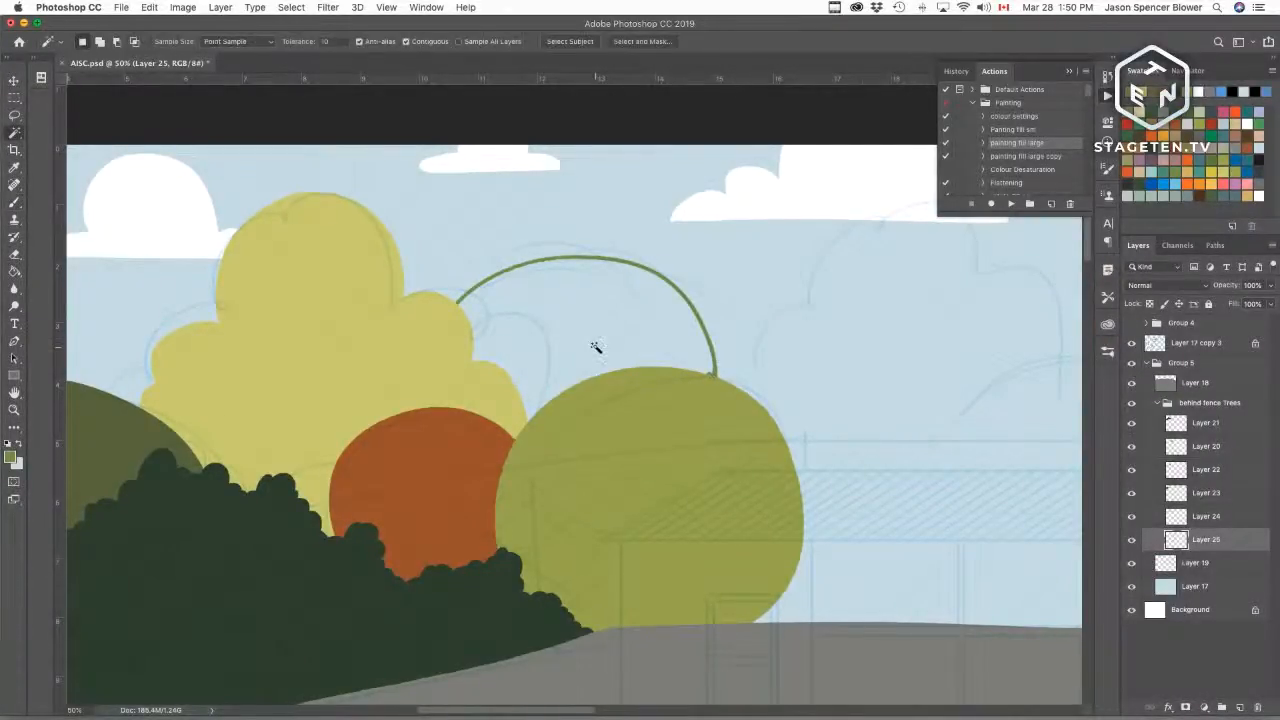
{"action": "left_click", "coordinate": [1010, 203]}
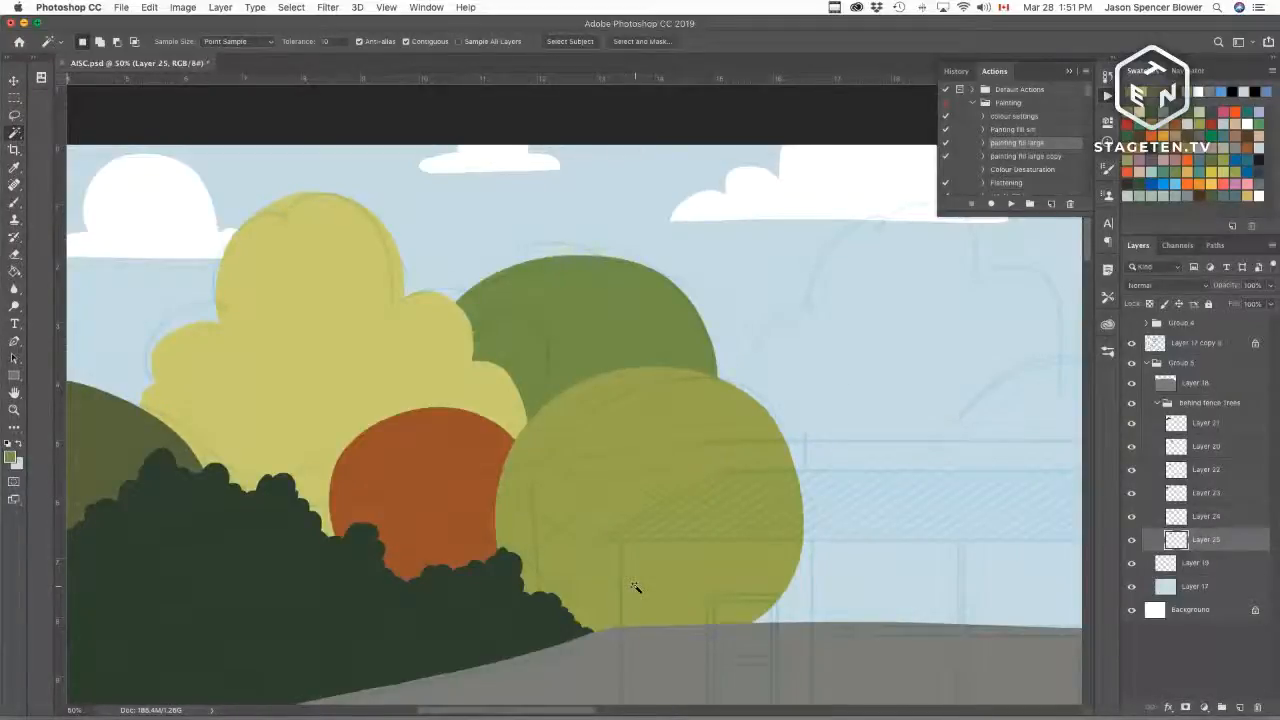
{"action": "left_click_drag", "start_coordinate": [869, 431], "coordinate": [629, 414]}
{"action": "key", "text": "super+r"}
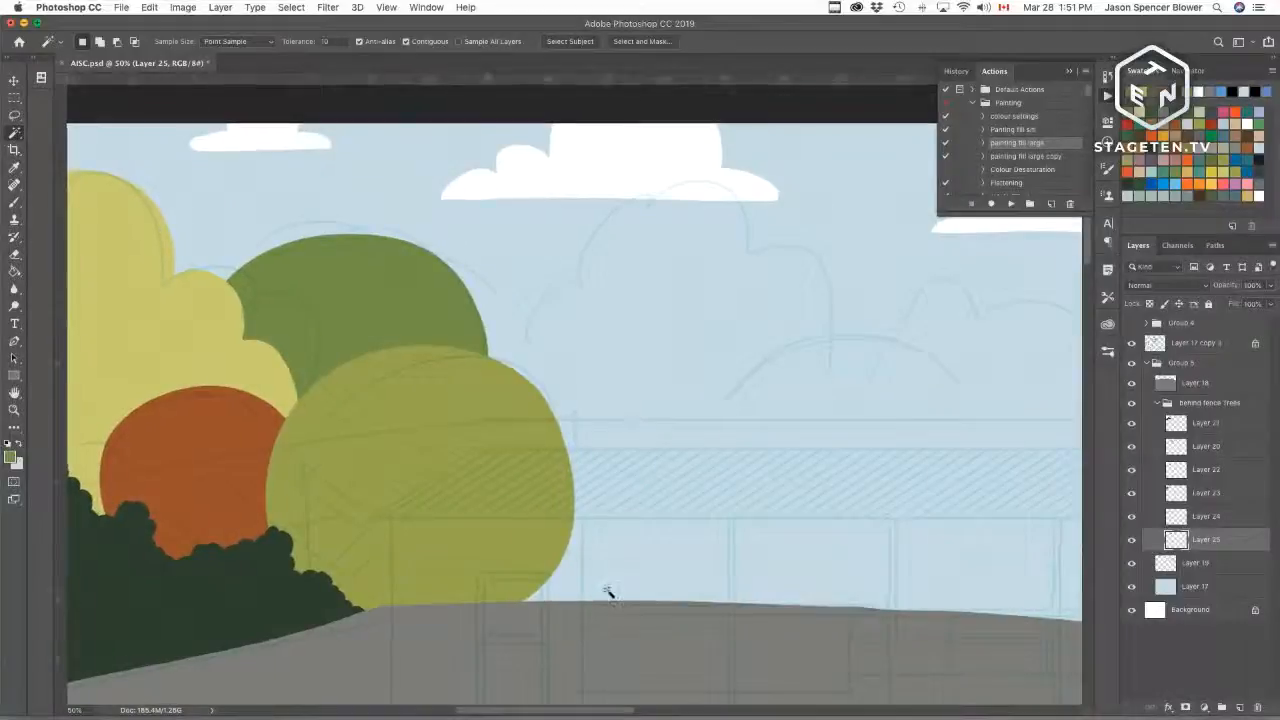
{"action": "key", "text": "b"}
{"action": "mouse_move", "coordinate": [843, 420]}
{"action": "left_mouse_down"}
{"action": "mouse_move", "coordinate": [697, 434]}
{"action": "mouse_move", "coordinate": [817, 497]}
{"action": "mouse_move", "coordinate": [863, 474]}
{"action": "mouse_move", "coordinate": [967, 477]}
{"action": "left_mouse_up"}
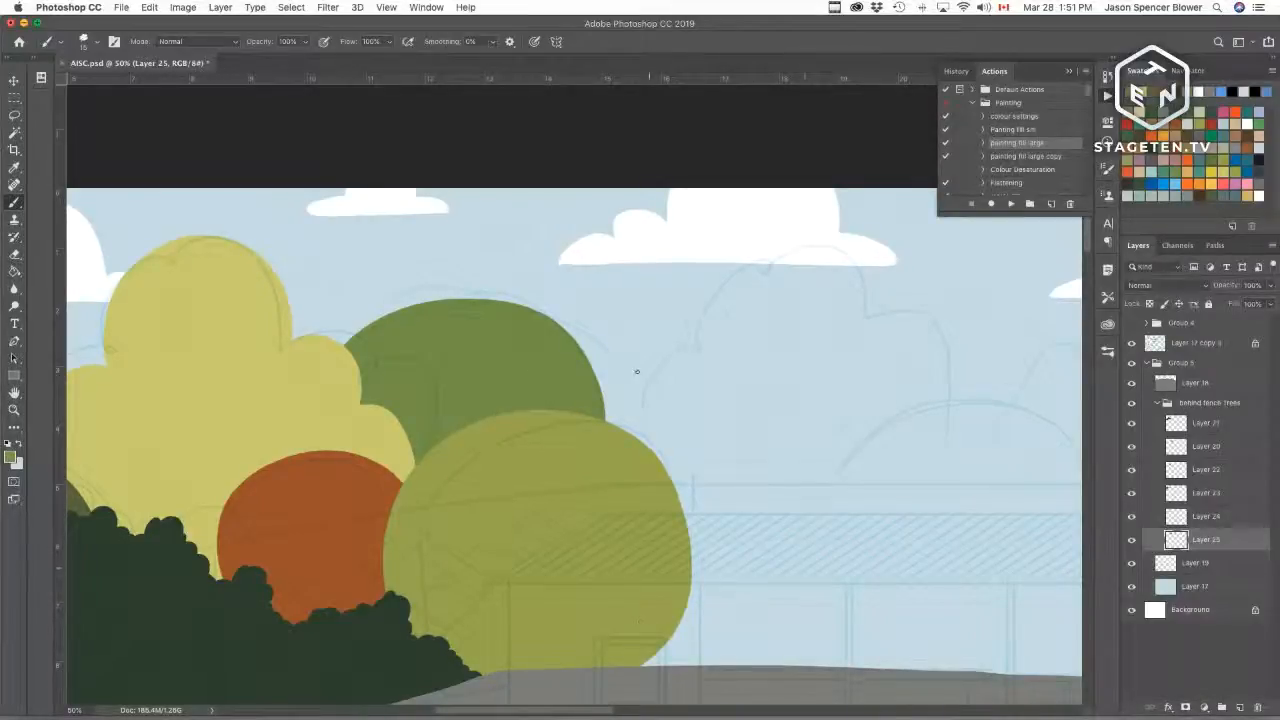
{"action": "left_click", "coordinate": [1224, 159]}
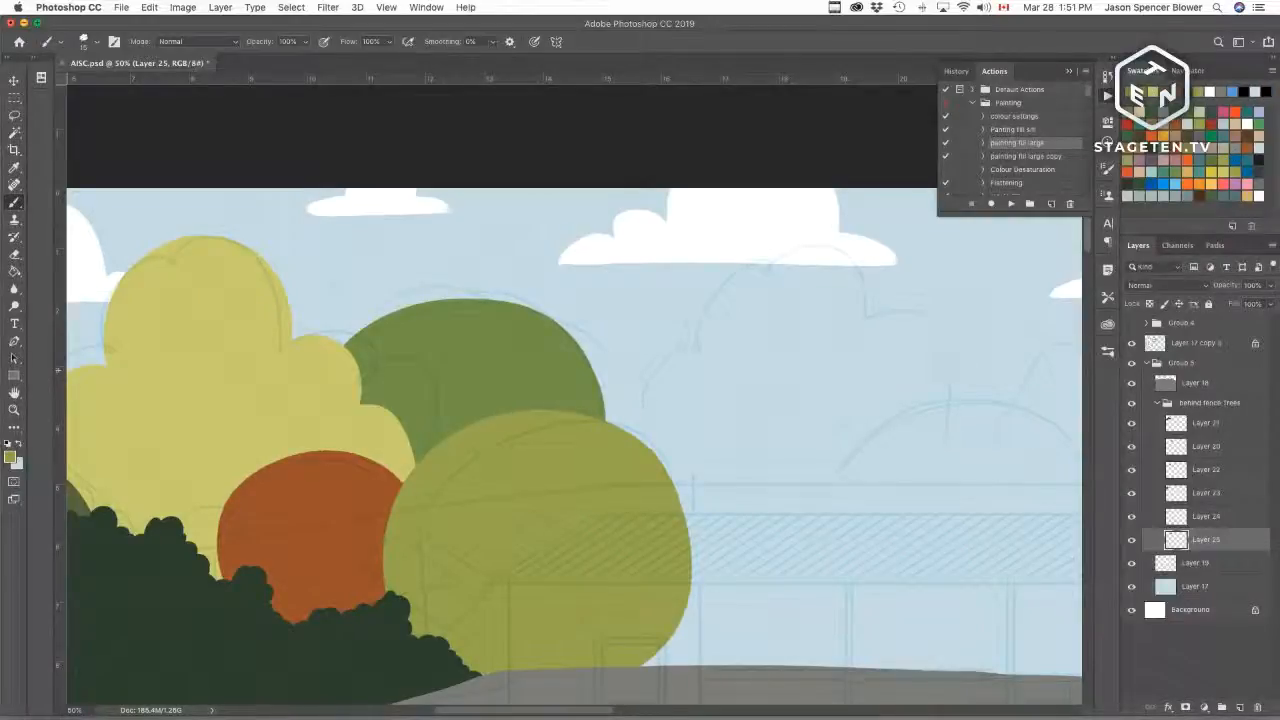
{"action": "left_click_drag", "start_coordinate": [627, 421], "coordinate": [670, 365]}
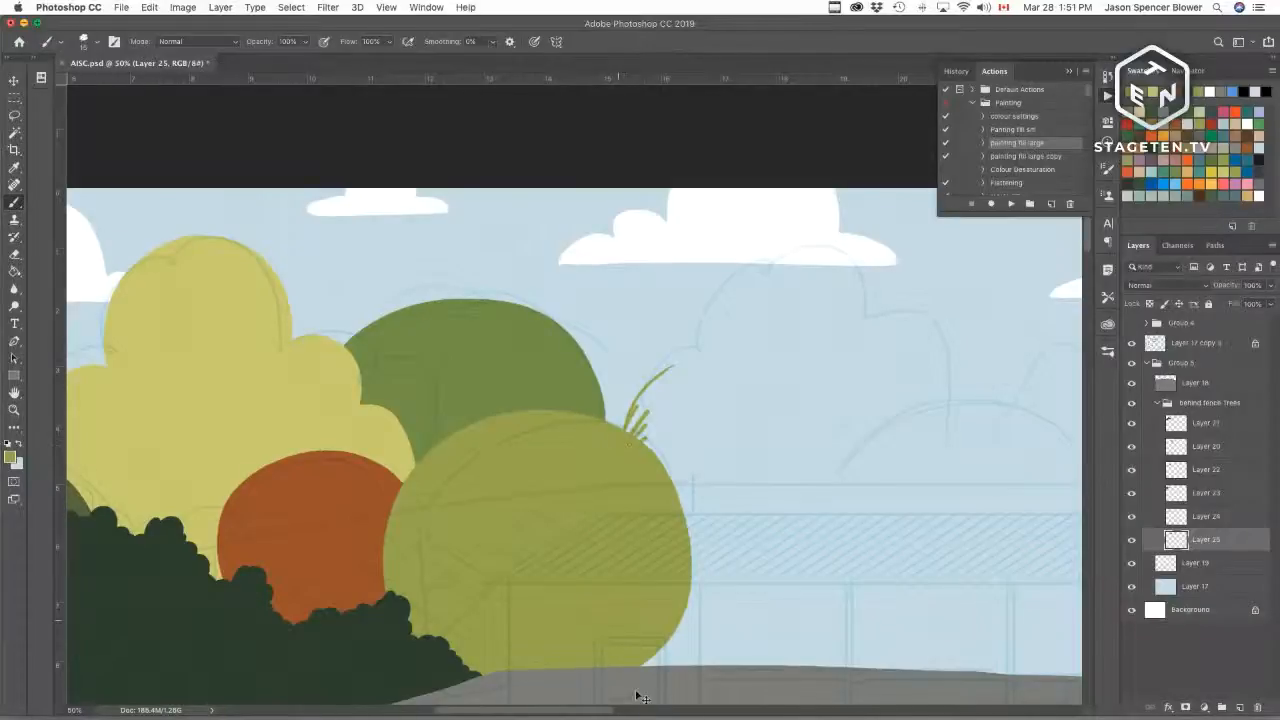
{"action": "key", "text": "super+z"}
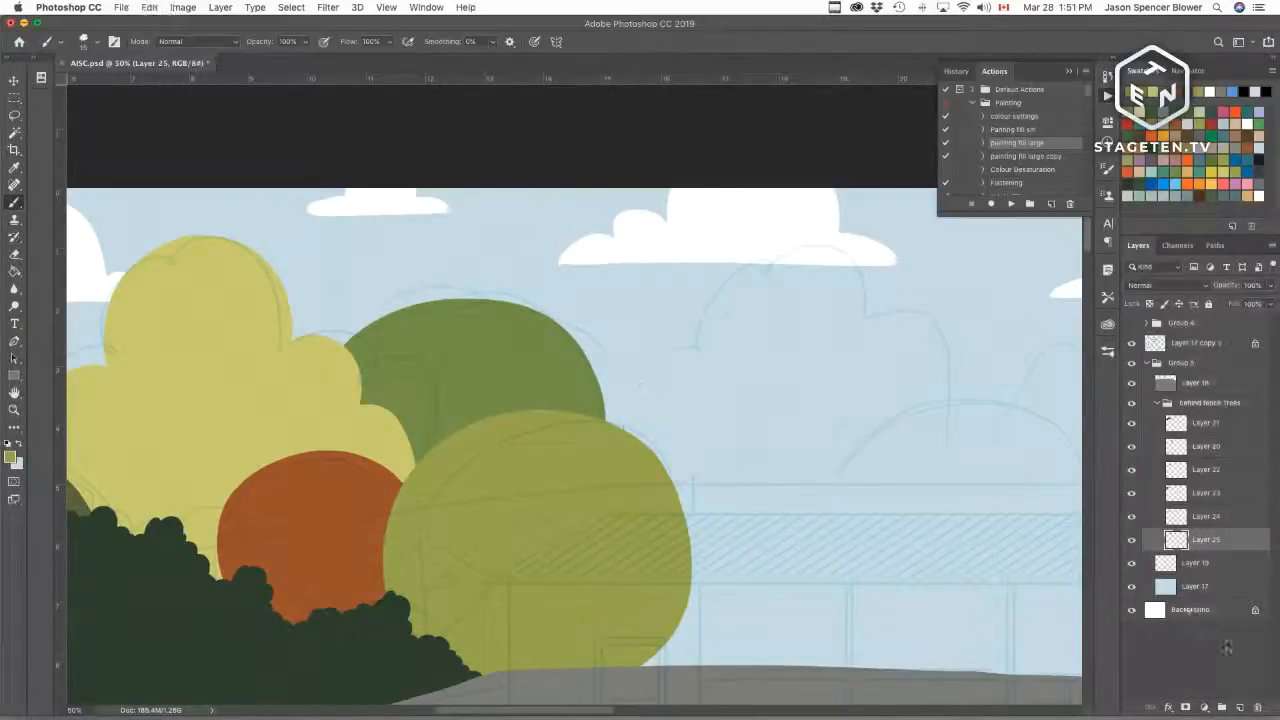
Step: Add Layer 26, sample the pale yellow-green, and outline and fill a bumpy tree right of the green trees
{"action": "left_click", "coordinate": [1241, 709], "text": "super"}
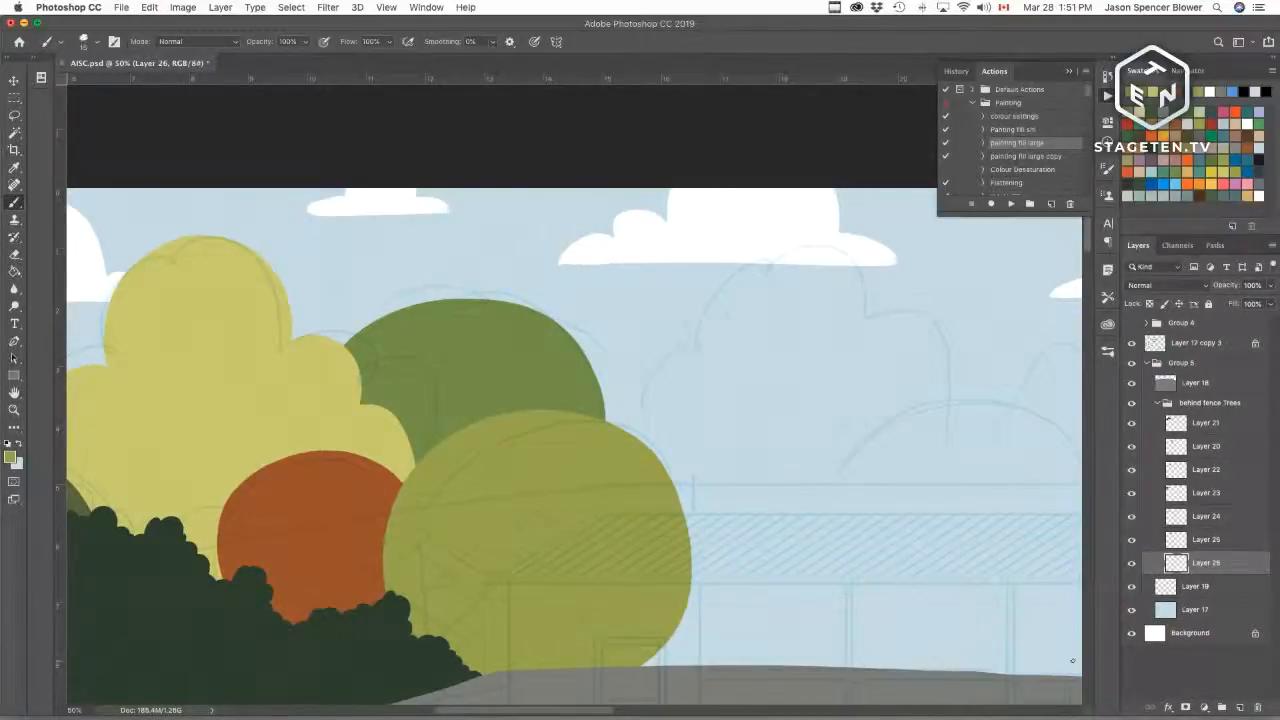
{"action": "left_click", "coordinate": [322, 392], "text": "alt"}
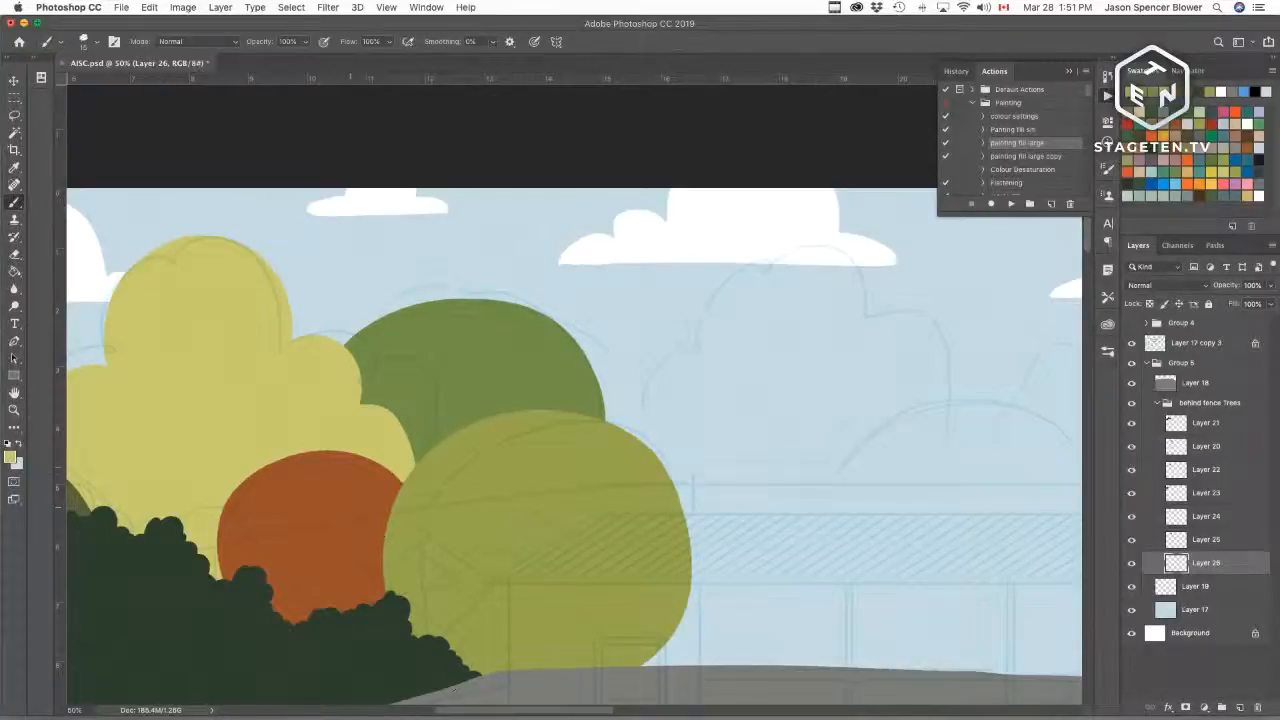
{"action": "mouse_move", "coordinate": [620, 428]}
{"action": "left_mouse_down"}
{"action": "mouse_move", "coordinate": [635, 391]}
{"action": "mouse_move", "coordinate": [720, 348]}
{"action": "left_mouse_up"}
{"action": "key", "text": "super+z"}
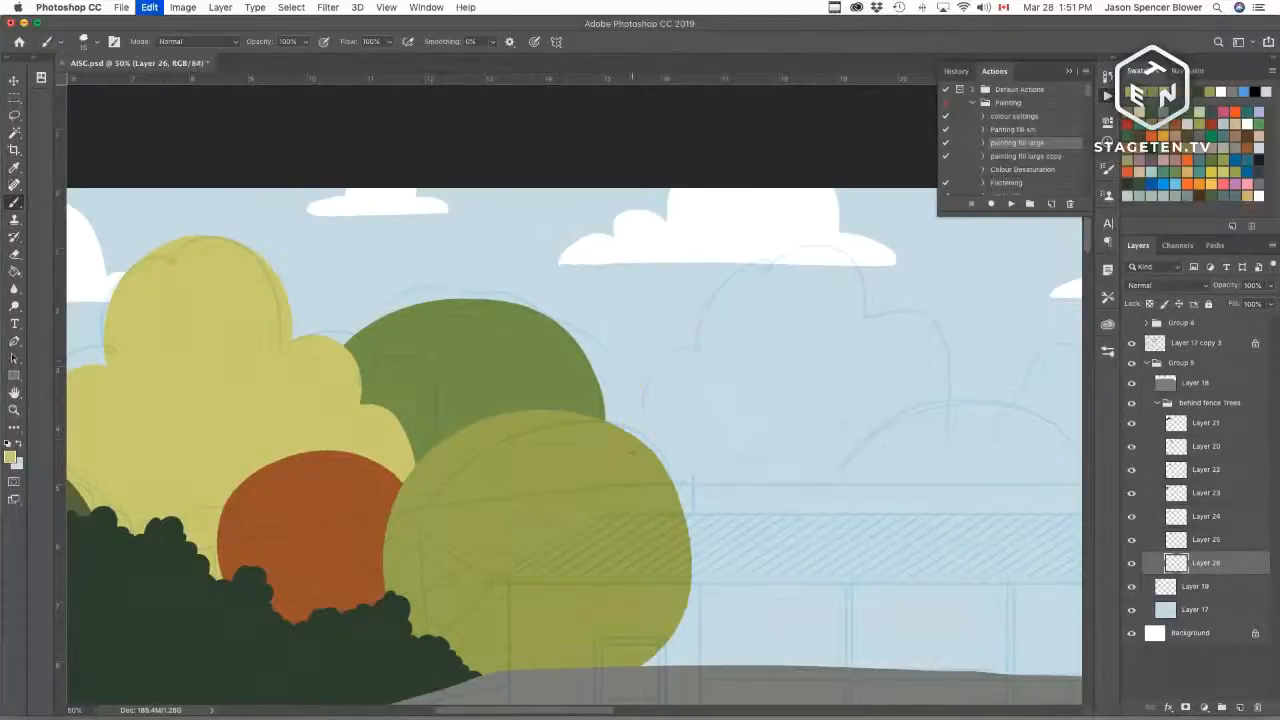
{"action": "mouse_move", "coordinate": [626, 432]}
{"action": "left_mouse_down"}
{"action": "mouse_move", "coordinate": [636, 390]}
{"action": "mouse_move", "coordinate": [716, 359]}
{"action": "mouse_move", "coordinate": [747, 259]}
{"action": "mouse_move", "coordinate": [816, 240]}
{"action": "mouse_move", "coordinate": [875, 401]}
{"action": "mouse_move", "coordinate": [941, 493]}
{"action": "mouse_move", "coordinate": [852, 583]}
{"action": "mouse_move", "coordinate": [804, 591]}
{"action": "mouse_move", "coordinate": [692, 568]}
{"action": "left_mouse_up"}
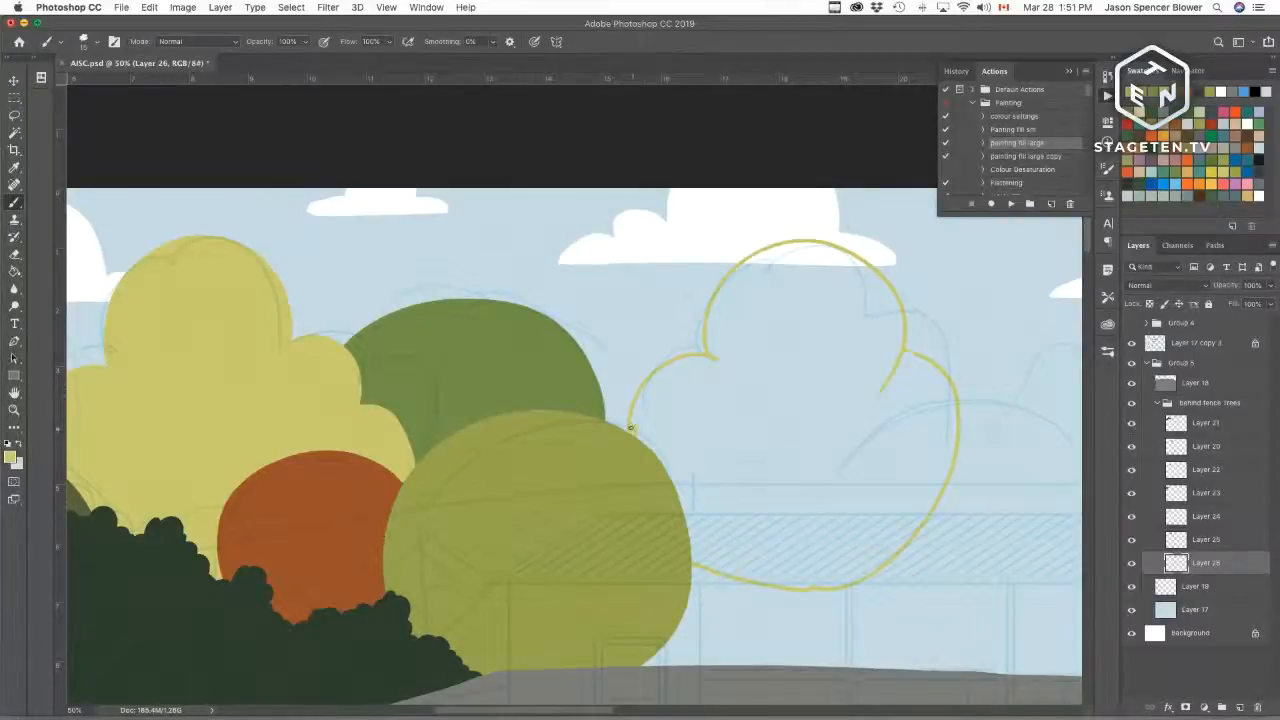
{"action": "key", "text": "w"}
{"action": "left_click", "coordinate": [751, 434]}
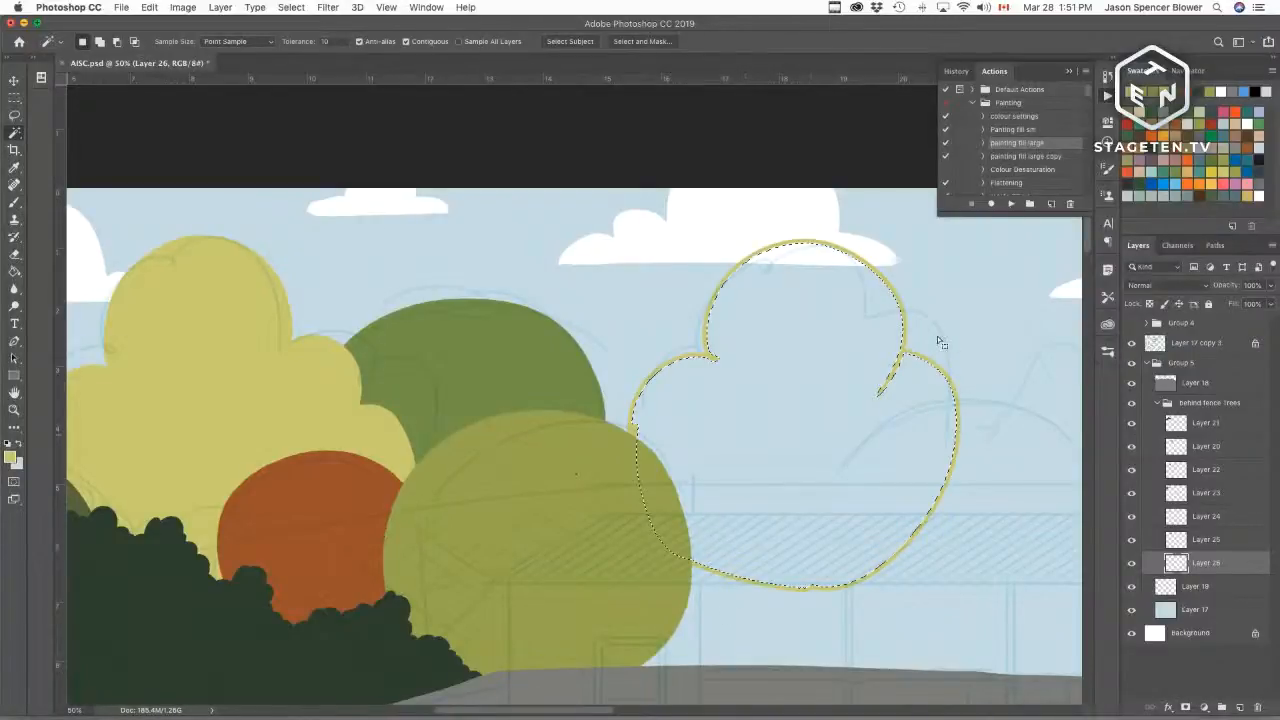
{"action": "key", "text": "F3"}
Step: Add Layer 27 and outline an orange-brown oval tree overlapping the yellow tree's right side, then fill it
{"action": "left_click_drag", "start_coordinate": [955, 494], "coordinate": [563, 422]}
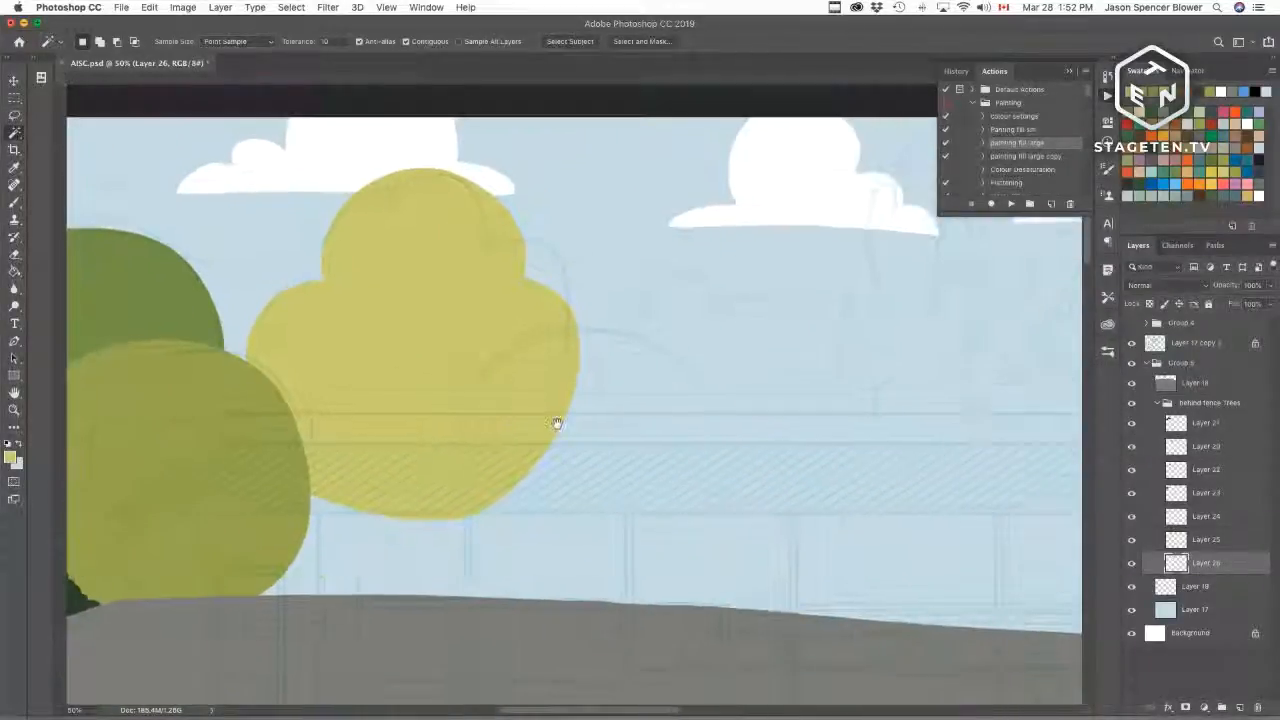
{"action": "key", "text": "b"}
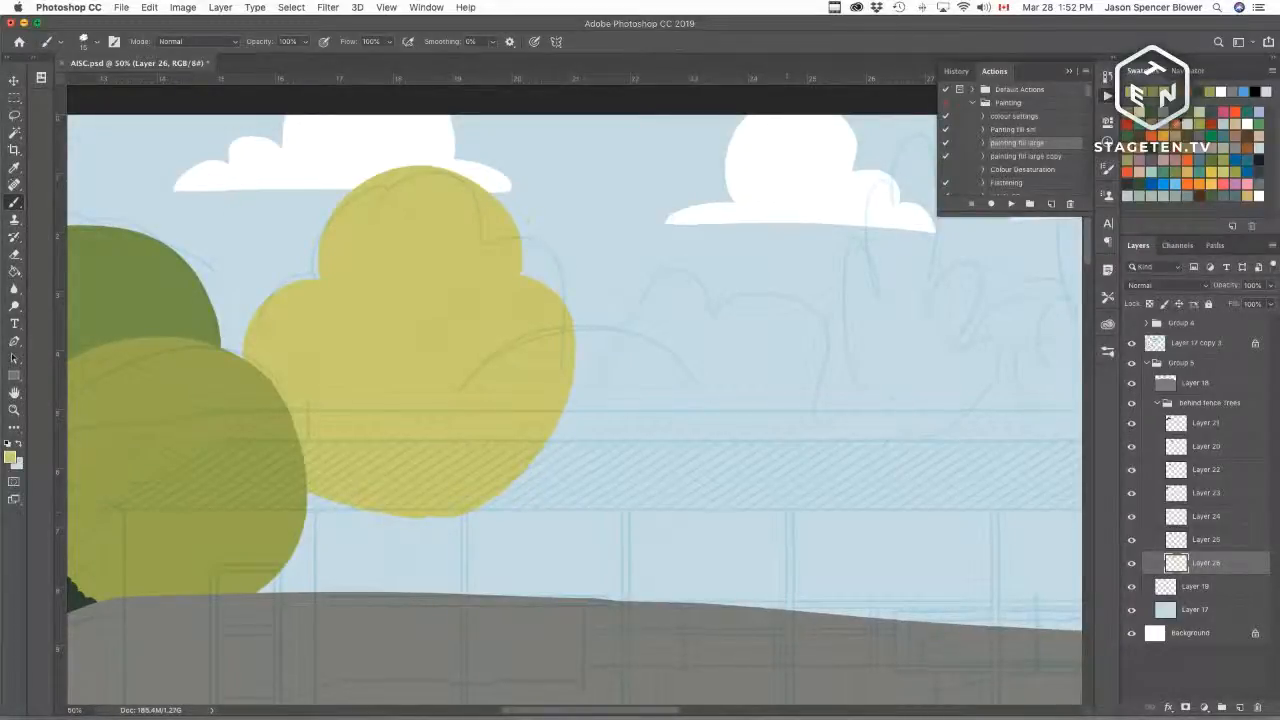
{"action": "left_click", "coordinate": [1174, 126]}
{"action": "mouse_move", "coordinate": [674, 486]}
{"action": "left_mouse_down"}
{"action": "mouse_move", "coordinate": [979, 587]}
{"action": "mouse_move", "coordinate": [923, 557]}
{"action": "mouse_move", "coordinate": [569, 486]}
{"action": "left_mouse_up"}
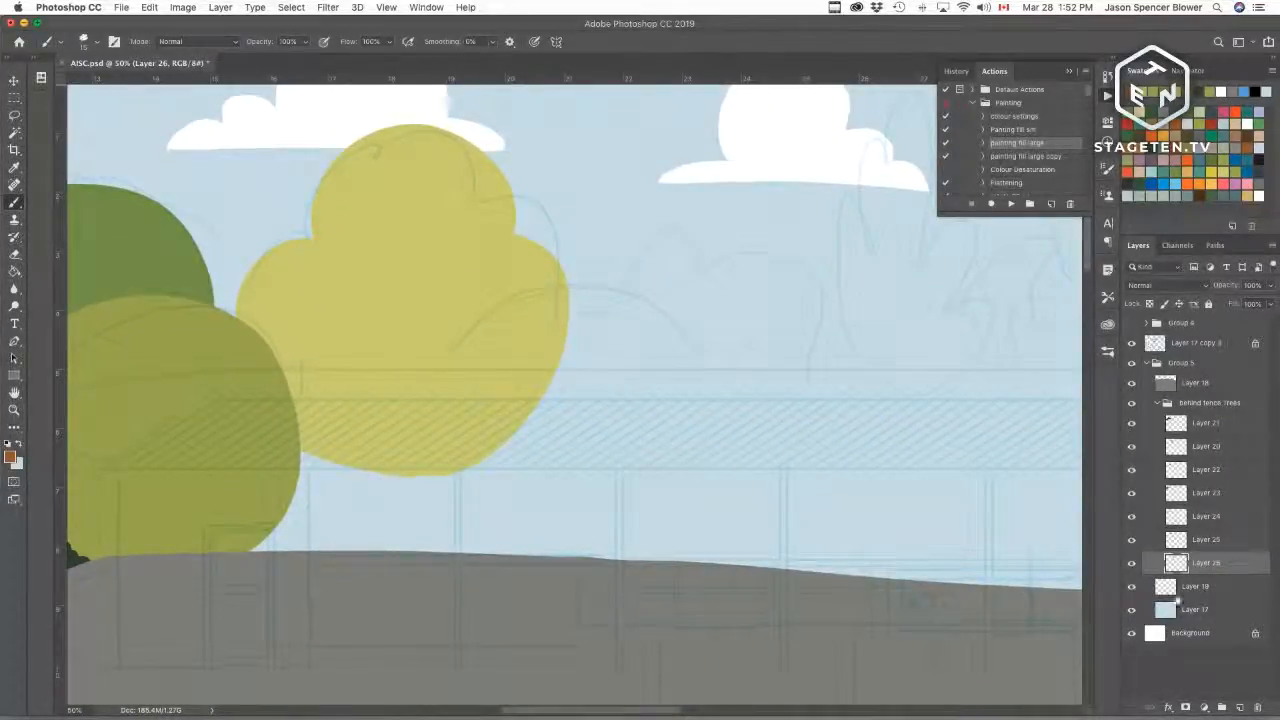
{"action": "left_click", "coordinate": [1240, 707]}
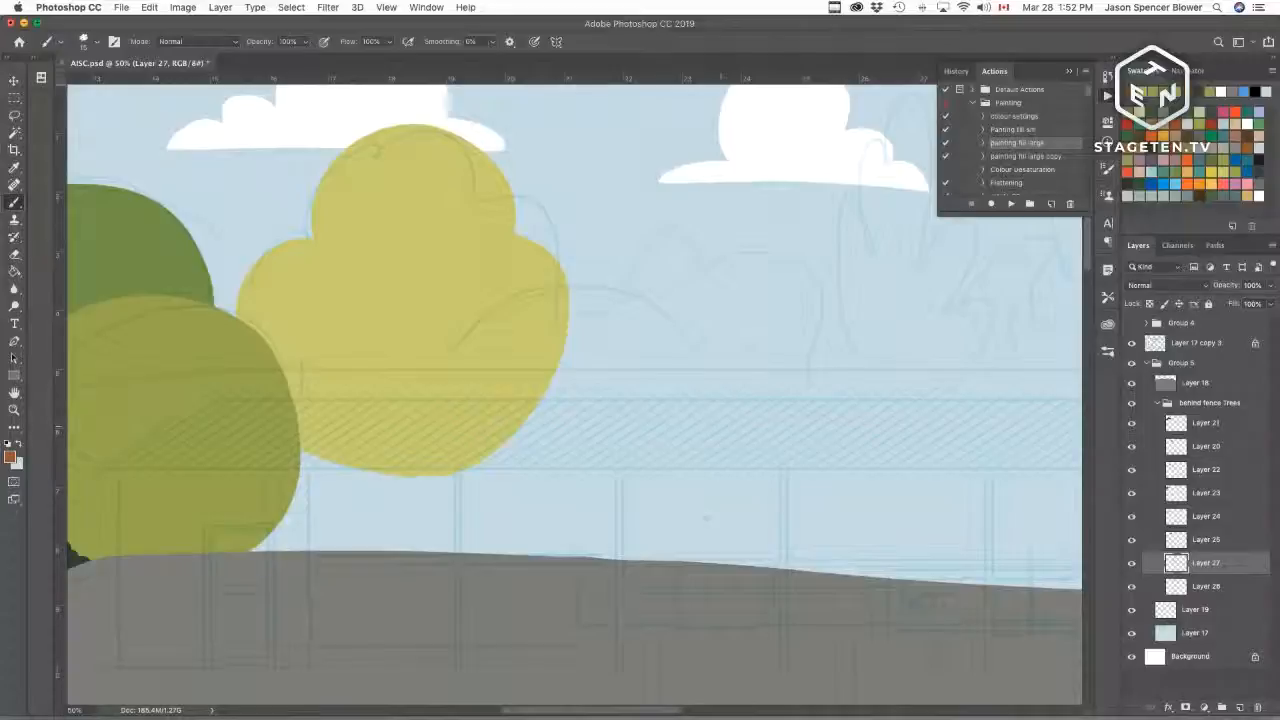
{"action": "mouse_move", "coordinate": [650, 490]}
{"action": "left_mouse_down"}
{"action": "mouse_move", "coordinate": [694, 429]}
{"action": "mouse_move", "coordinate": [500, 300]}
{"action": "mouse_move", "coordinate": [614, 514]}
{"action": "mouse_move", "coordinate": [680, 371]}
{"action": "mouse_move", "coordinate": [458, 354]}
{"action": "mouse_move", "coordinate": [632, 488]}
{"action": "left_mouse_up"}
{"action": "key", "text": "super+z"}
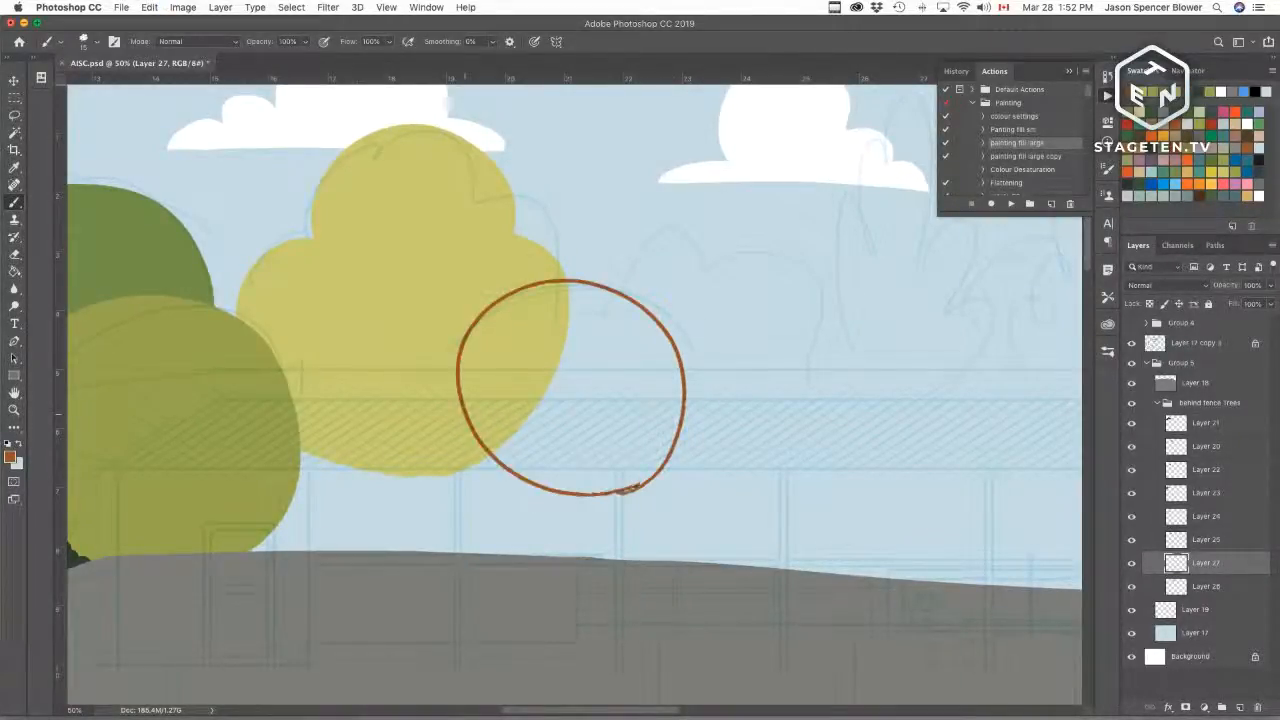
{"action": "key", "text": "super+z"}
{"action": "mouse_move", "coordinate": [550, 485]}
{"action": "left_mouse_down"}
{"action": "mouse_move", "coordinate": [677, 437]}
{"action": "mouse_move", "coordinate": [505, 283]}
{"action": "mouse_move", "coordinate": [534, 486]}
{"action": "mouse_move", "coordinate": [600, 485]}
{"action": "left_mouse_up"}
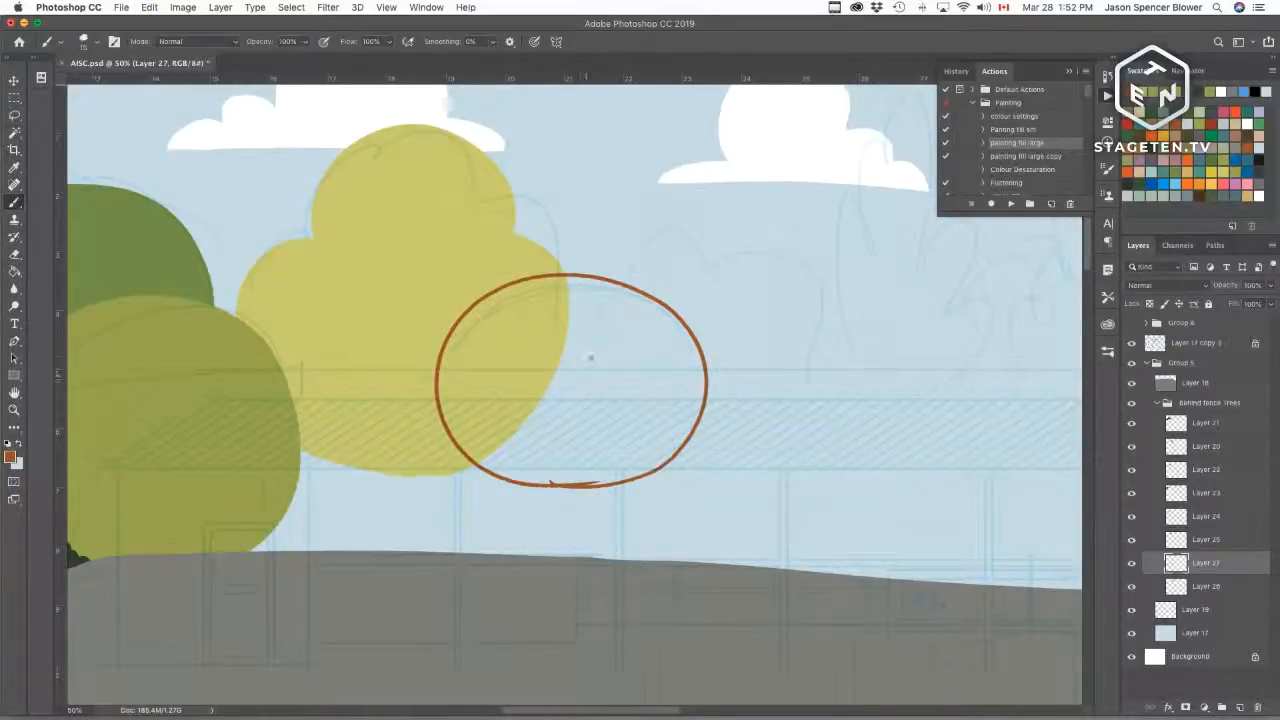
{"action": "key", "text": "w"}
{"action": "left_click", "coordinate": [576, 501]}
{"action": "left_click", "coordinate": [1010, 203]}
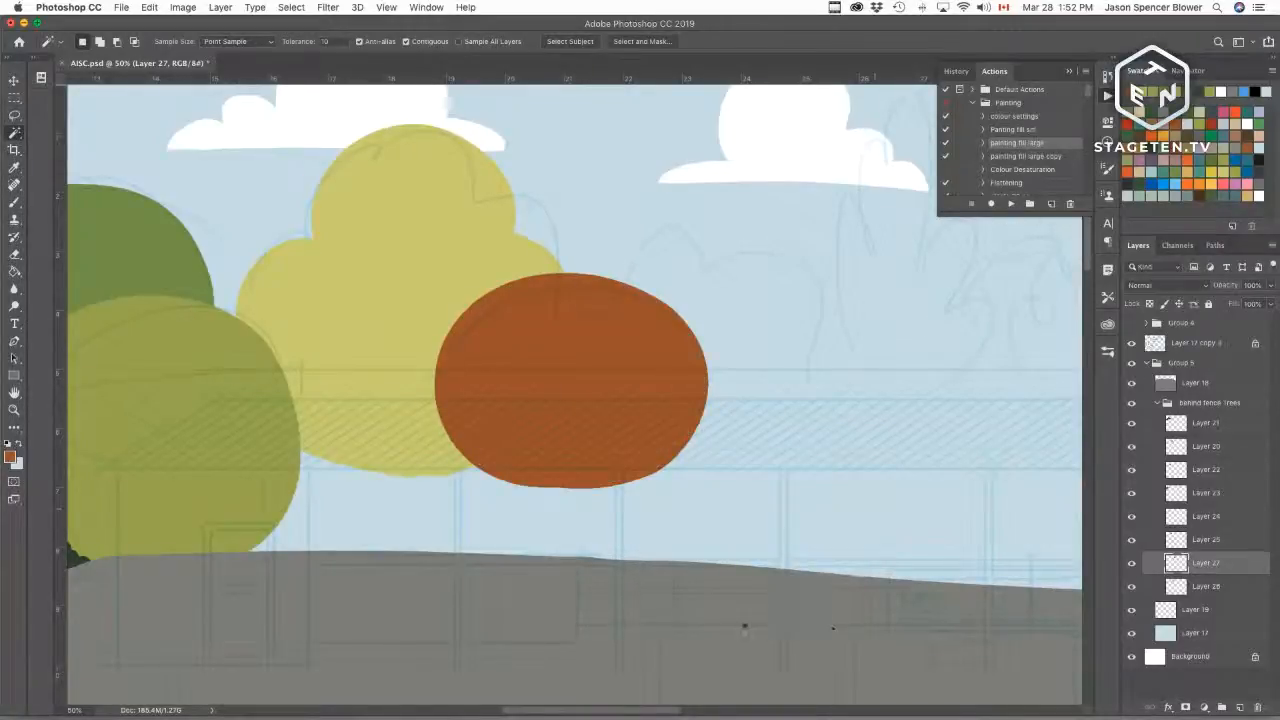
Step: Zoom out to review the whole composition of trees, sky and ground
{"action": "left_click_drag", "start_coordinate": [827, 473], "coordinate": [577, 577]}
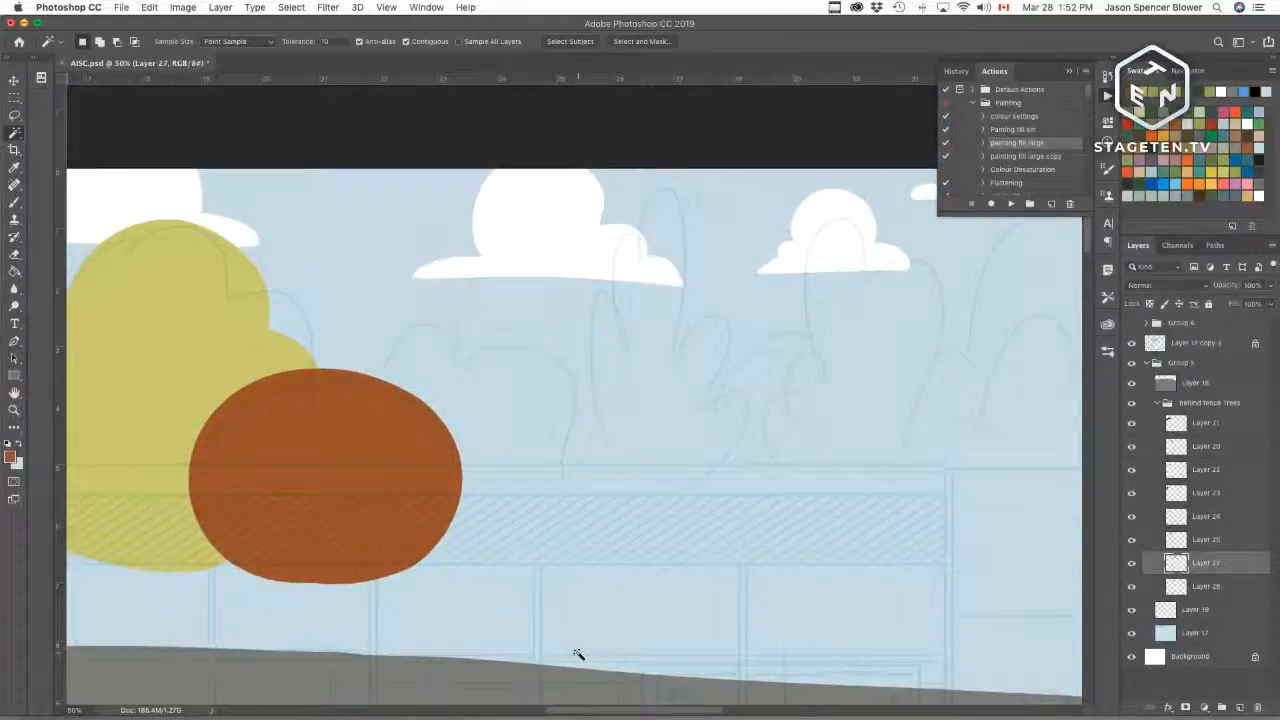
{"action": "key", "text": "b"}
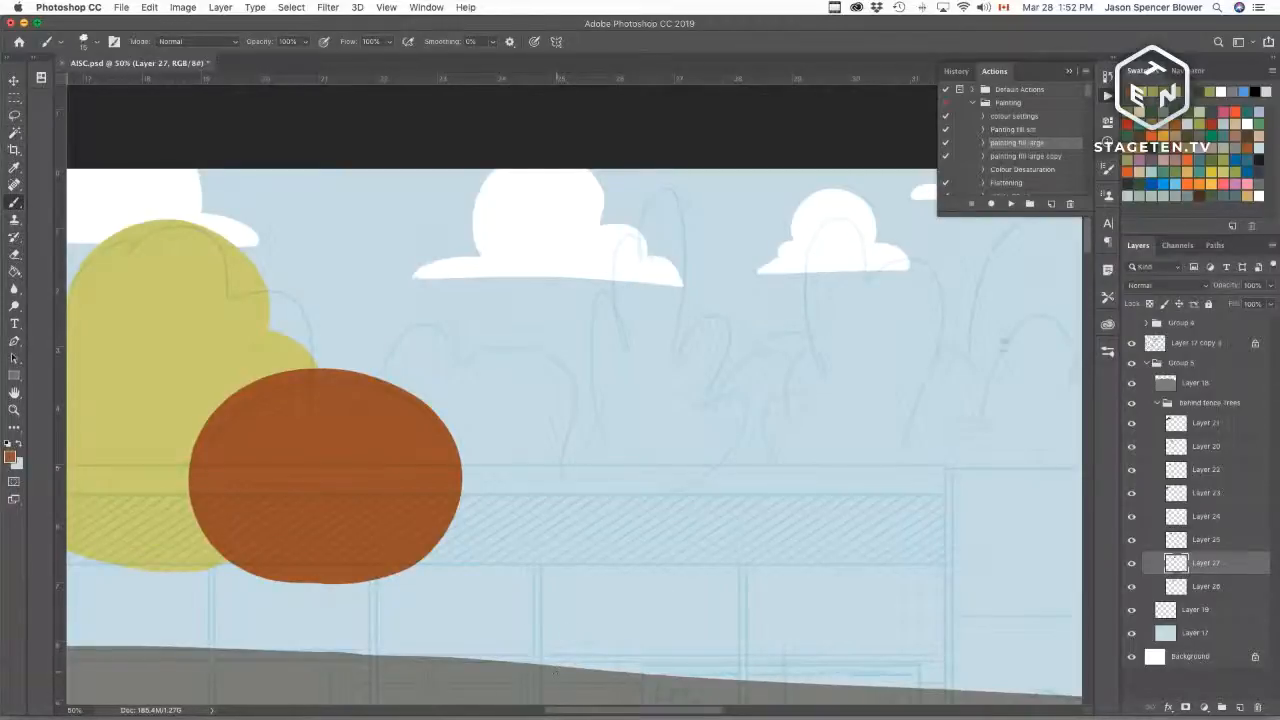
{"action": "key", "text": "super+minus"}
{"action": "key", "text": "super+minus"}
{"action": "key", "text": "super+minus"}
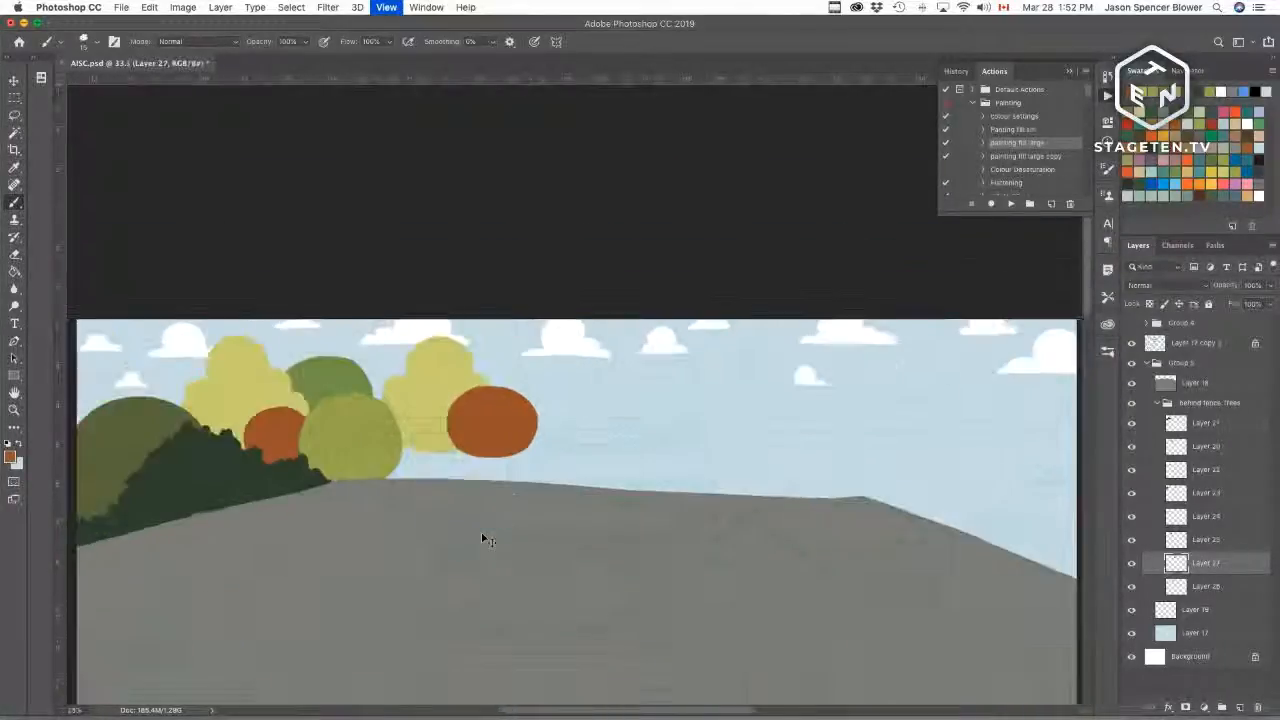
{"action": "key", "text": "super+minus"}
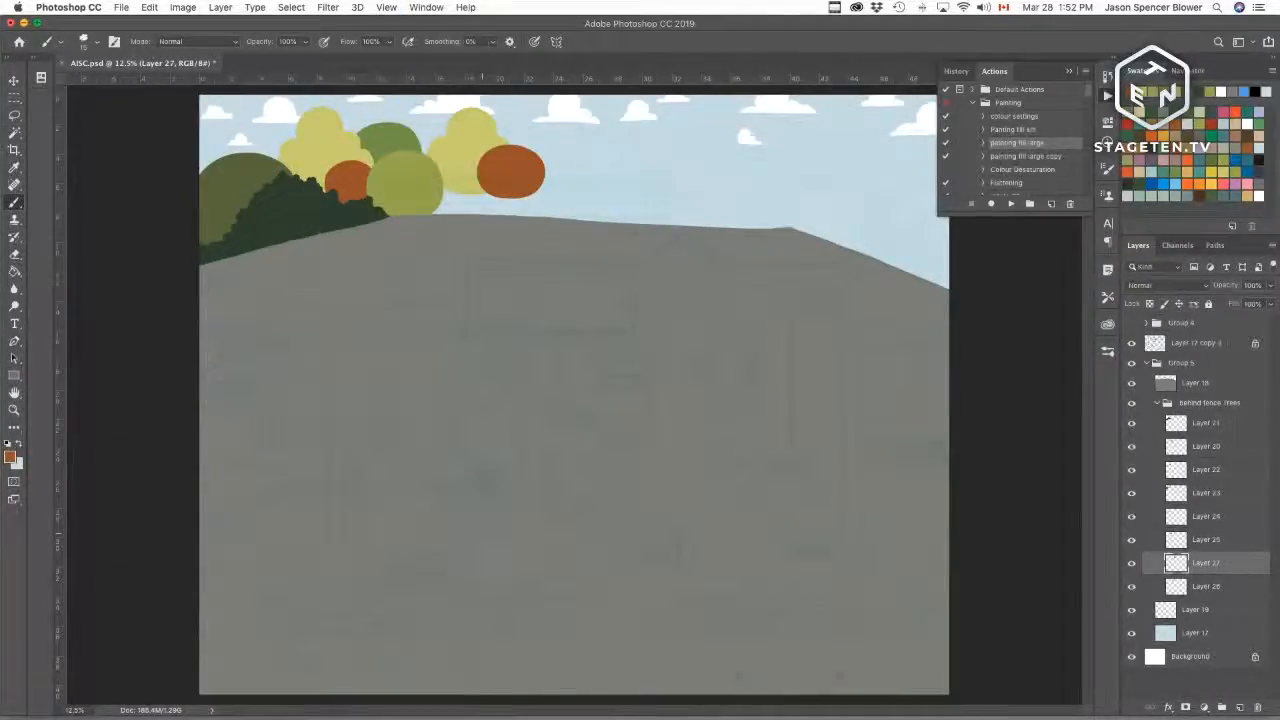
Step: Zoom in on the trees and toggle Layer 26's visibility off and on to check which tree it holds
{"action": "left_click", "coordinate": [407, 142], "text": "alt"}
{"action": "key", "text": "super+equal"}
{"action": "key", "text": "super+equal"}
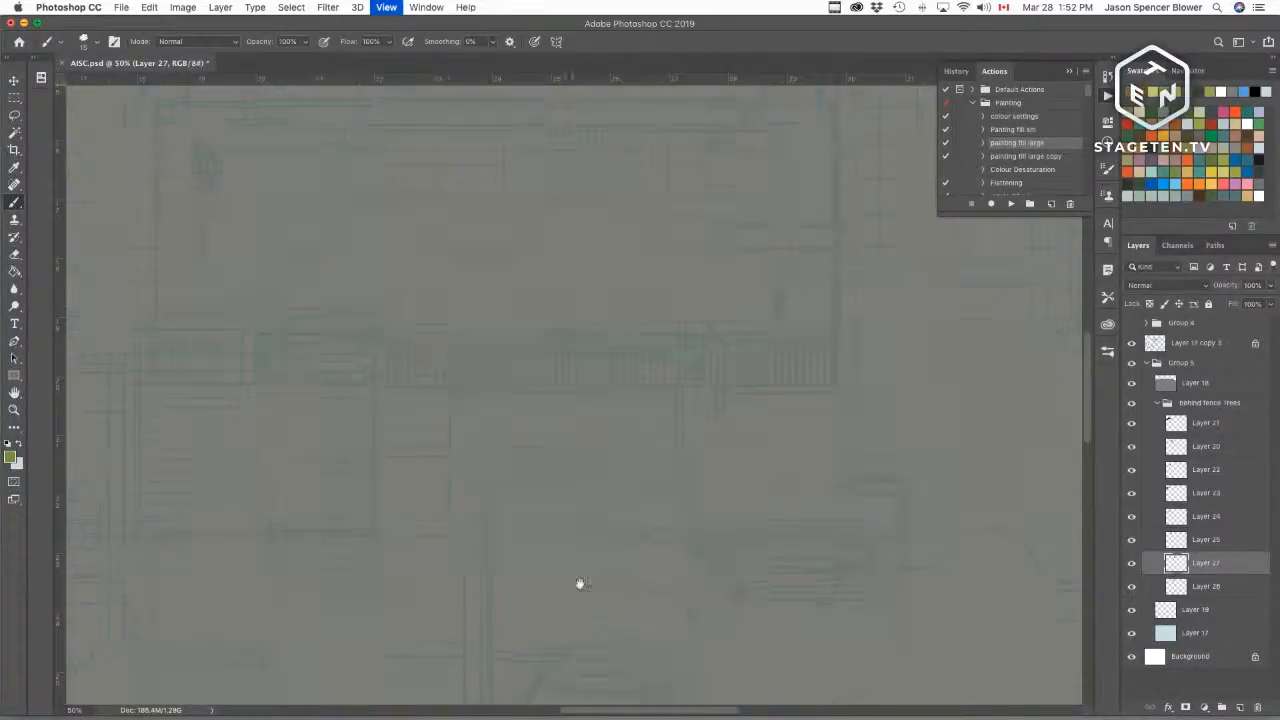
{"action": "scroll", "coordinate": [580, 583], "scroll_direction": "up", "scroll_amount": 10}
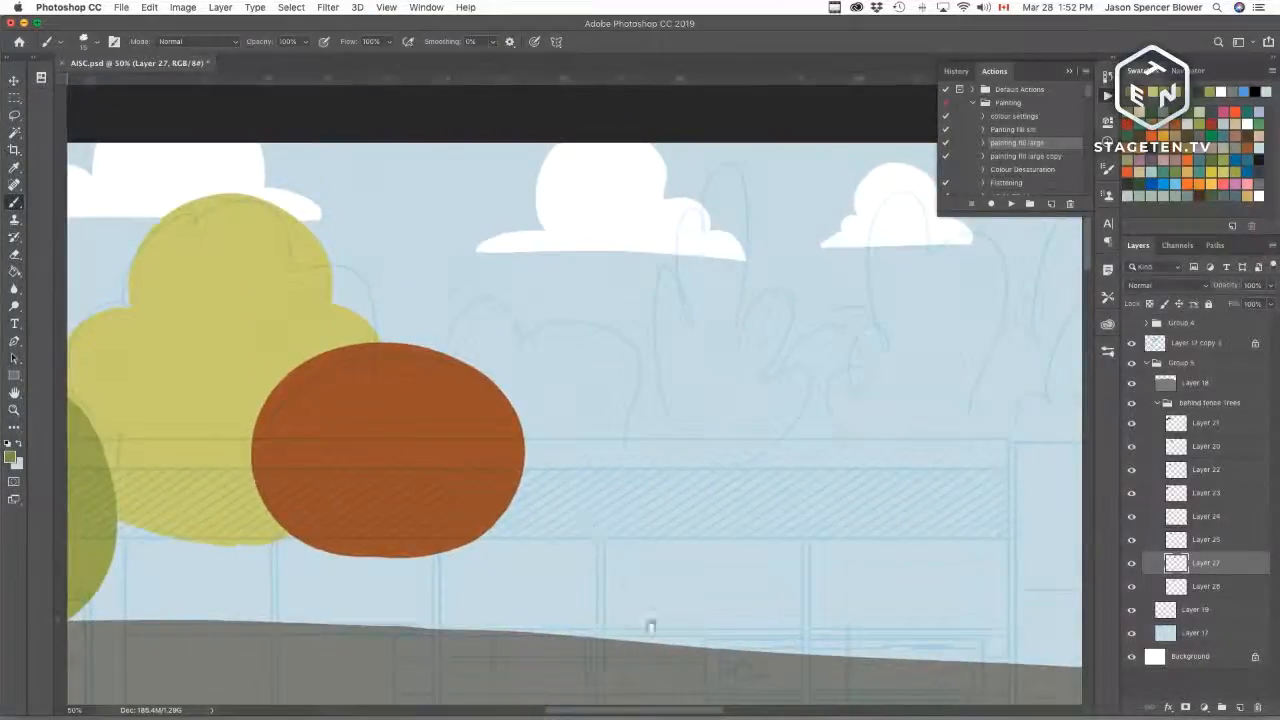
{"action": "left_click", "coordinate": [1192, 586]}
{"action": "left_click", "coordinate": [1132, 587]}
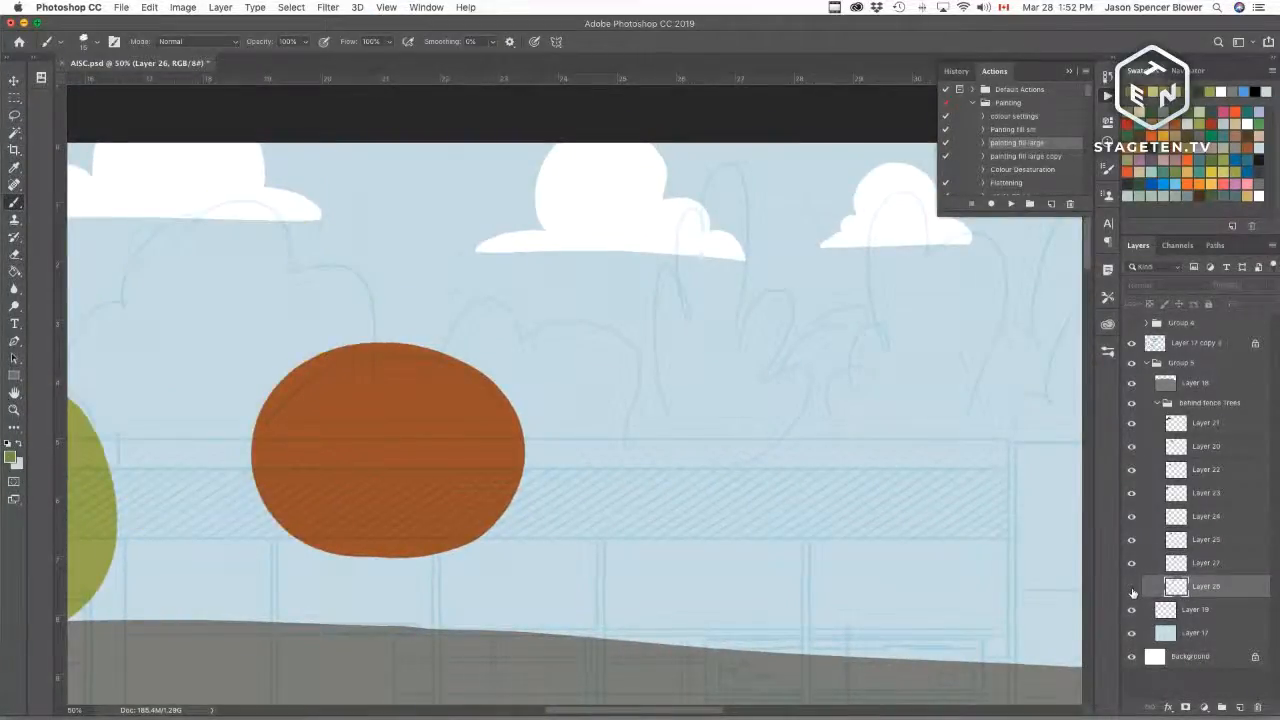
{"action": "left_click", "coordinate": [1132, 589]}
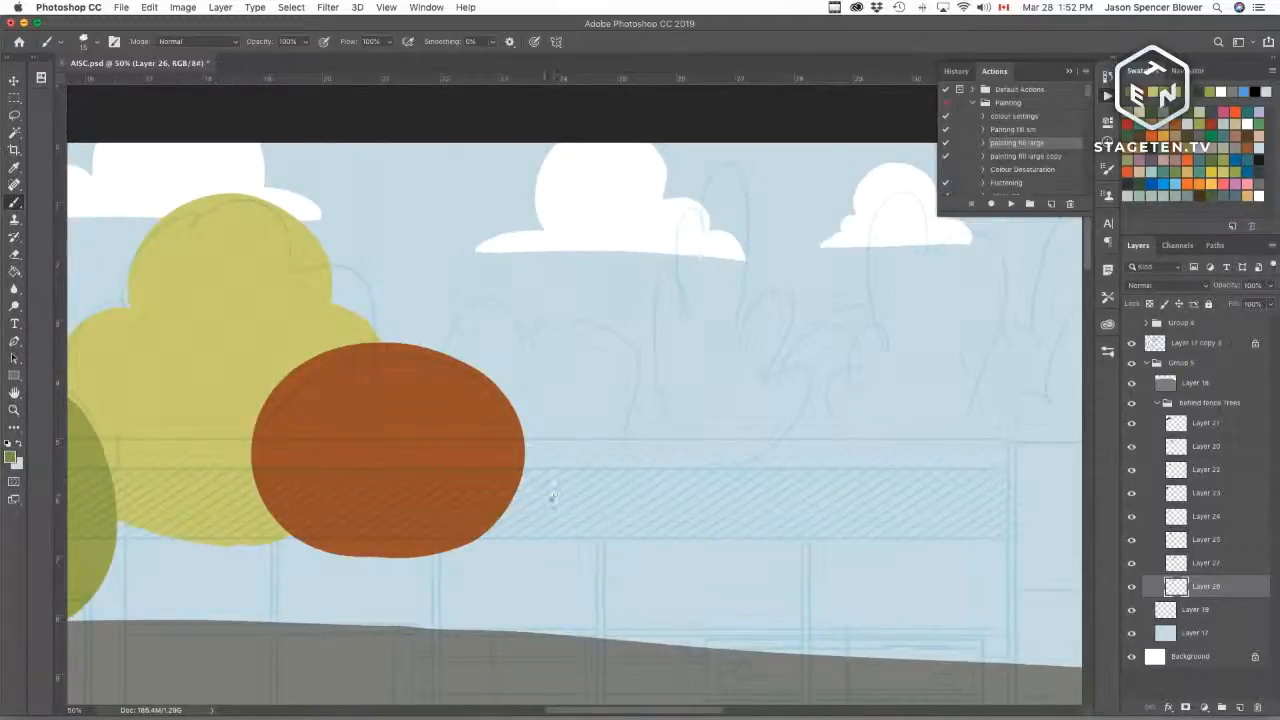
Step: Outline a bumpy tree right of the orange tree and fill it with green using the fill action
{"action": "mouse_move", "coordinate": [553, 494]}
{"action": "left_mouse_down"}
{"action": "mouse_move", "coordinate": [629, 474]}
{"action": "mouse_move", "coordinate": [630, 412]}
{"action": "left_mouse_up"}
{"action": "key", "text": "super+z"}
{"action": "mouse_move", "coordinate": [585, 514]}
{"action": "left_mouse_down"}
{"action": "mouse_move", "coordinate": [643, 472]}
{"action": "mouse_move", "coordinate": [586, 314]}
{"action": "mouse_move", "coordinate": [546, 320]}
{"action": "mouse_move", "coordinate": [430, 276]}
{"action": "mouse_move", "coordinate": [404, 342]}
{"action": "left_mouse_up"}
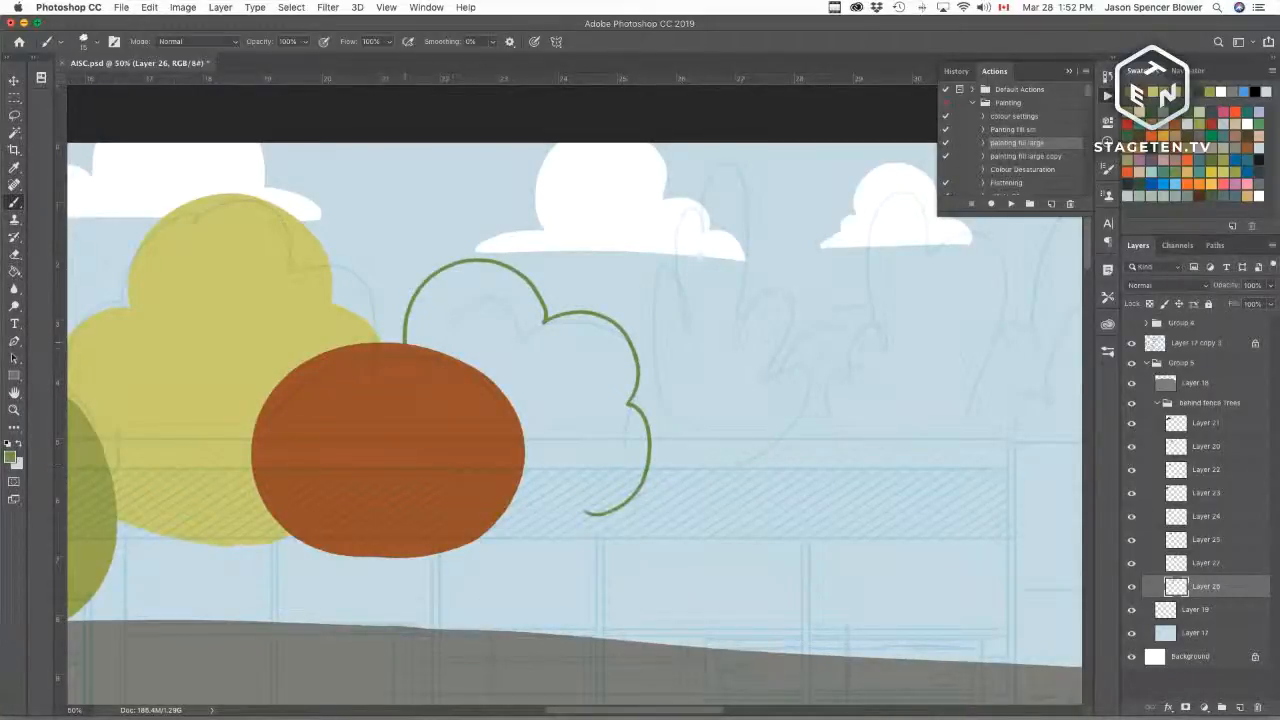
{"action": "left_click_drag", "start_coordinate": [505, 514], "coordinate": [590, 513]}
{"action": "key", "text": "w"}
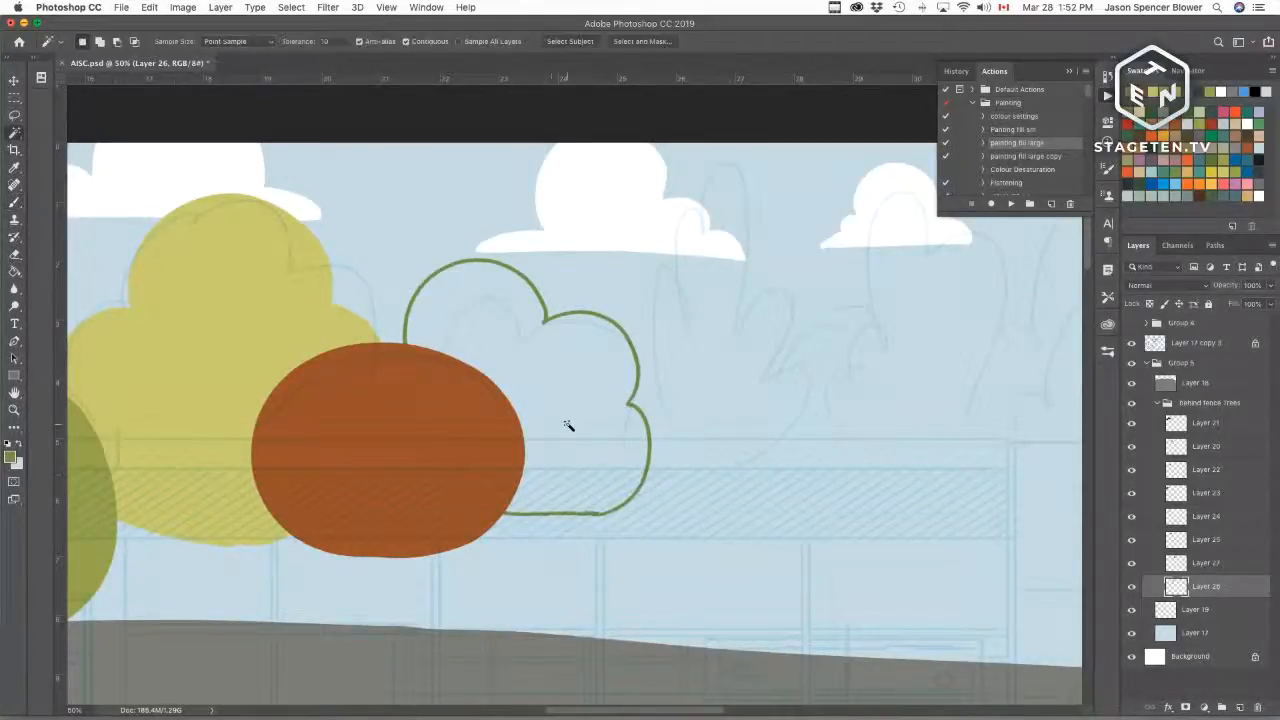
{"action": "left_click", "coordinate": [565, 447]}
{"action": "left_click", "coordinate": [1008, 204]}
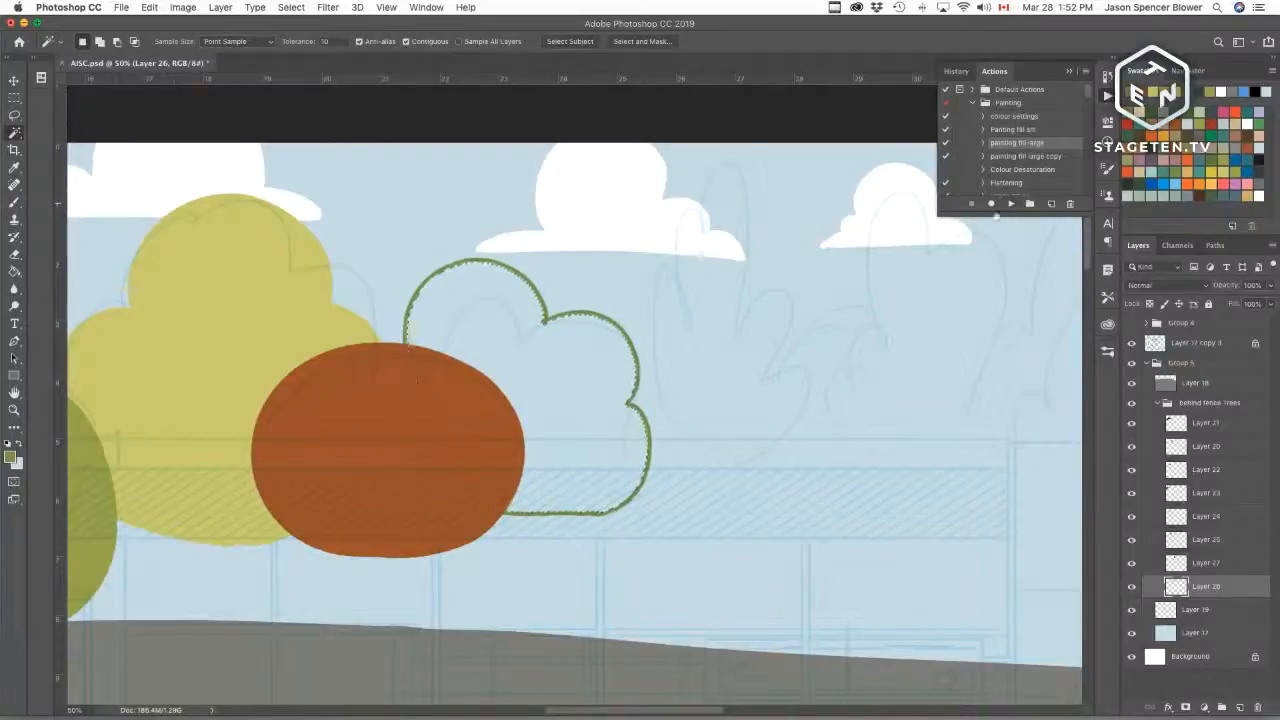
Step: Outline a tall, leafy tree right of the green bumpy tree and fill it olive green
{"action": "scroll", "coordinate": [771, 597], "scroll_direction": "right", "scroll_amount": 5}
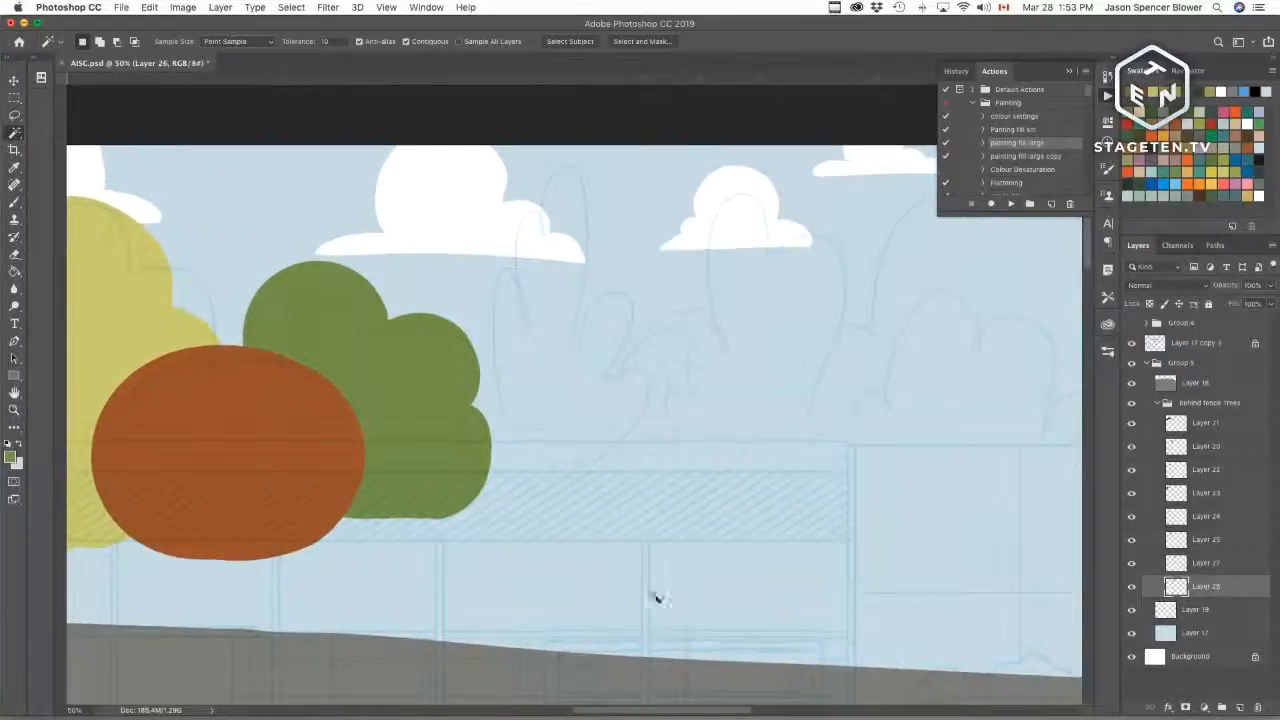
{"action": "key", "text": "super+r"}
{"action": "key", "text": "b"}
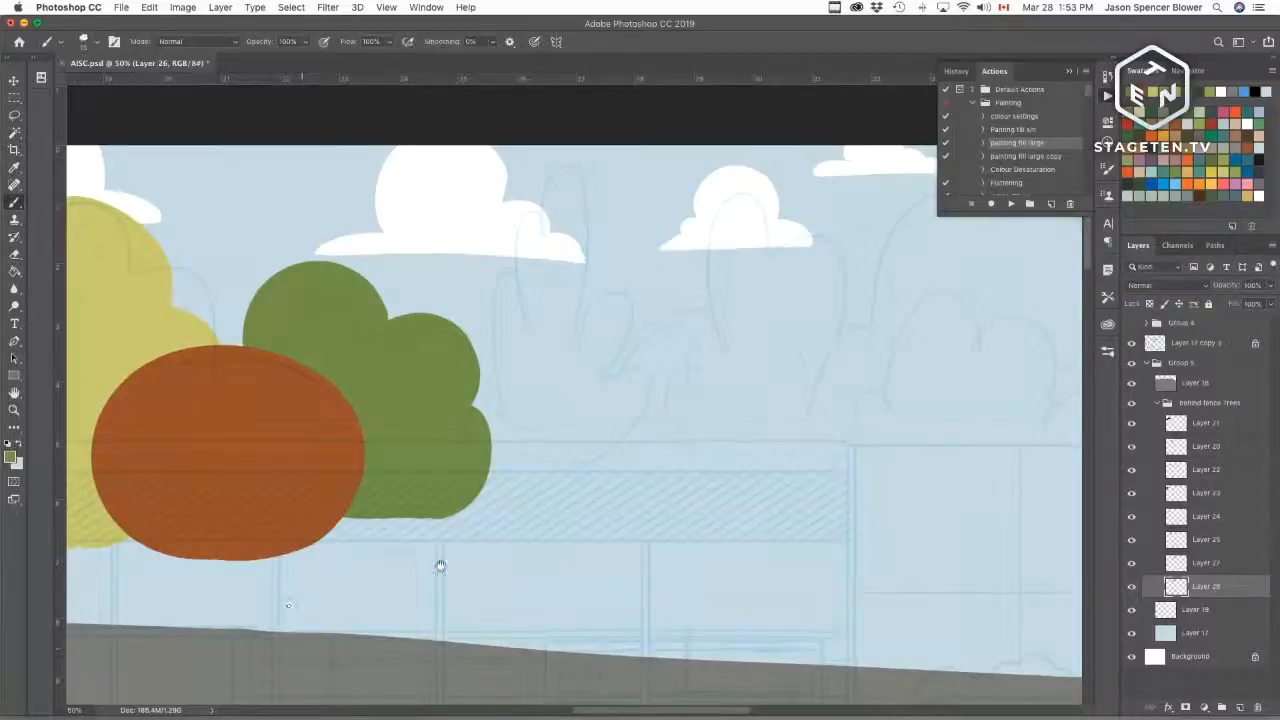
{"action": "scroll", "coordinate": [520, 565], "scroll_direction": "left", "scroll_amount": 10}
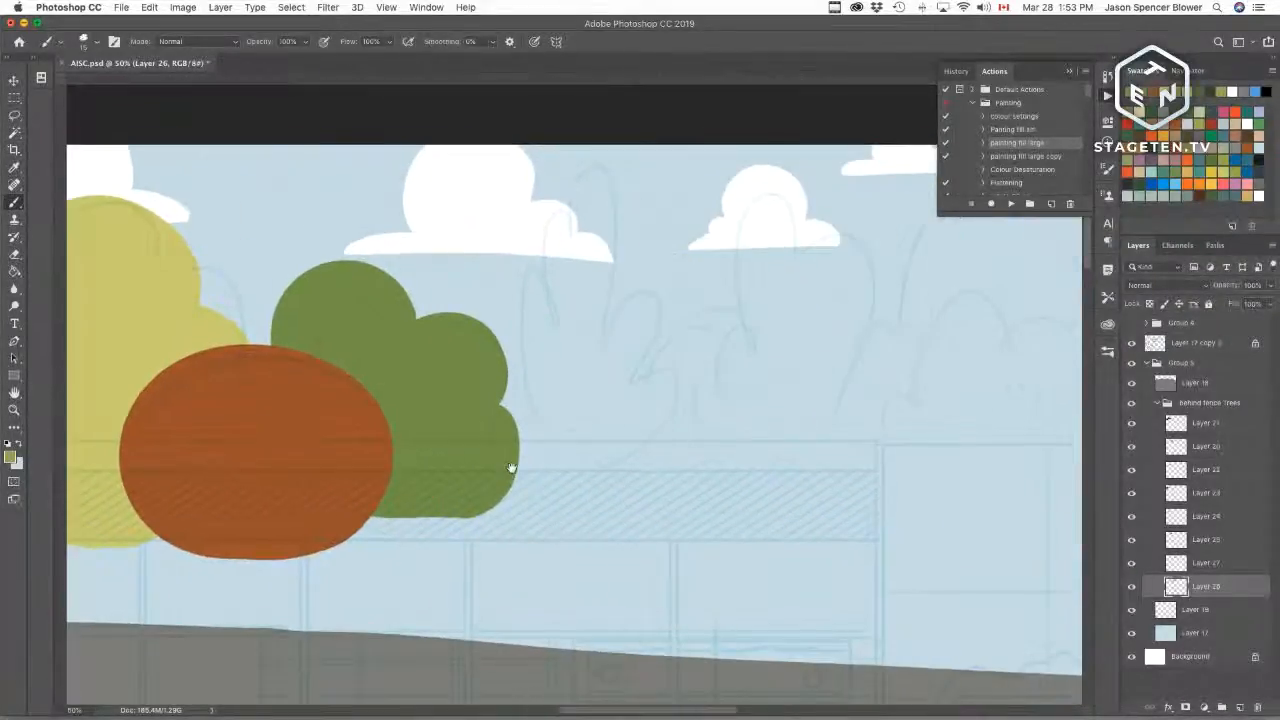
{"action": "scroll", "coordinate": [514, 466], "scroll_direction": "right", "scroll_amount": 10}
{"action": "mouse_move", "coordinate": [540, 548]}
{"action": "left_mouse_down"}
{"action": "mouse_move", "coordinate": [496, 483]}
{"action": "mouse_move", "coordinate": [514, 425]}
{"action": "mouse_move", "coordinate": [502, 295]}
{"action": "mouse_move", "coordinate": [524, 303]}
{"action": "mouse_move", "coordinate": [519, 263]}
{"action": "mouse_move", "coordinate": [552, 195]}
{"action": "mouse_move", "coordinate": [581, 220]}
{"action": "mouse_move", "coordinate": [580, 316]}
{"action": "mouse_move", "coordinate": [631, 298]}
{"action": "mouse_move", "coordinate": [606, 382]}
{"action": "mouse_move", "coordinate": [643, 409]}
{"action": "mouse_move", "coordinate": [612, 537]}
{"action": "mouse_move", "coordinate": [562, 555]}
{"action": "mouse_move", "coordinate": [530, 520]}
{"action": "left_mouse_up"}
{"action": "key", "text": "w"}
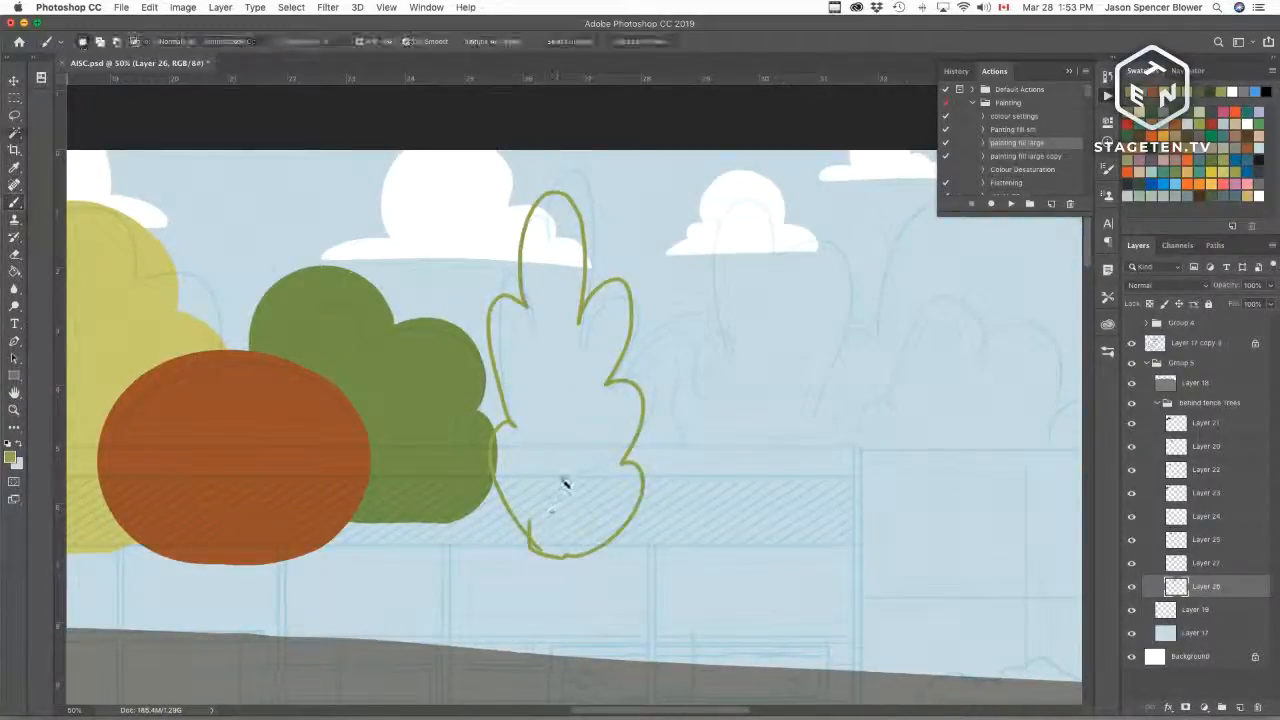
{"action": "left_click", "coordinate": [601, 682]}
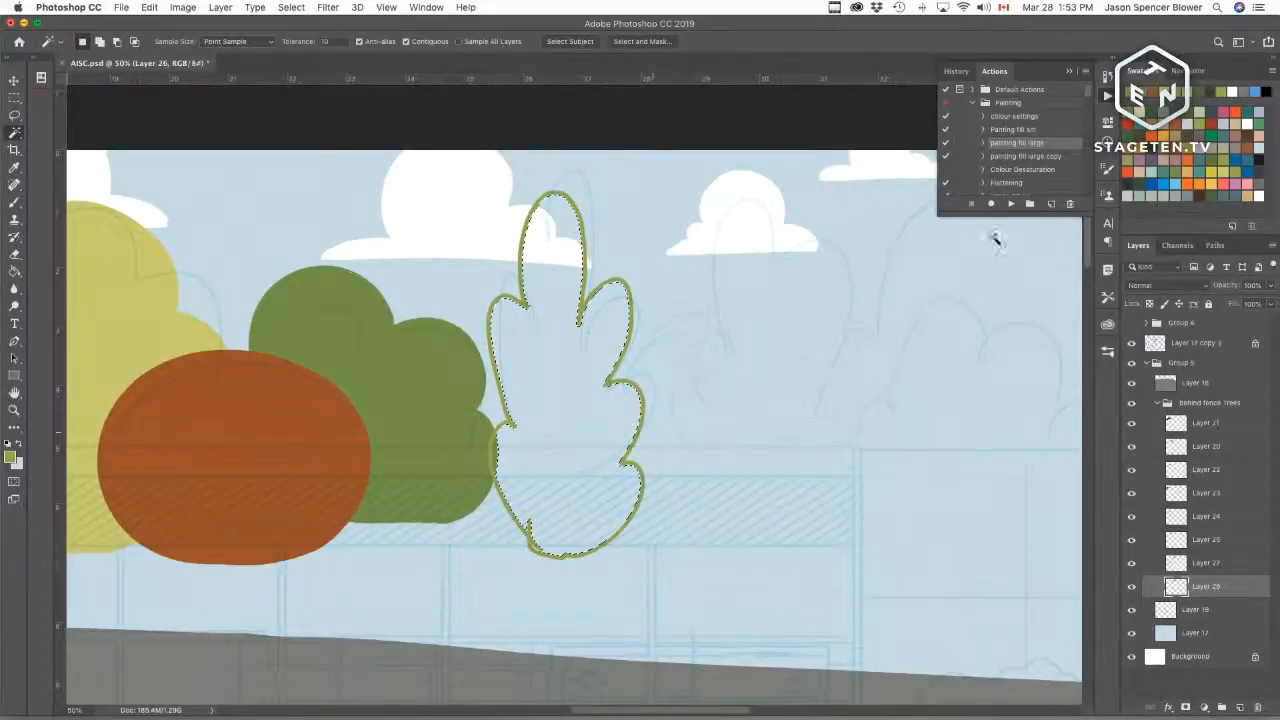
{"action": "left_click", "coordinate": [1010, 203]}
{"action": "key", "text": "b"}
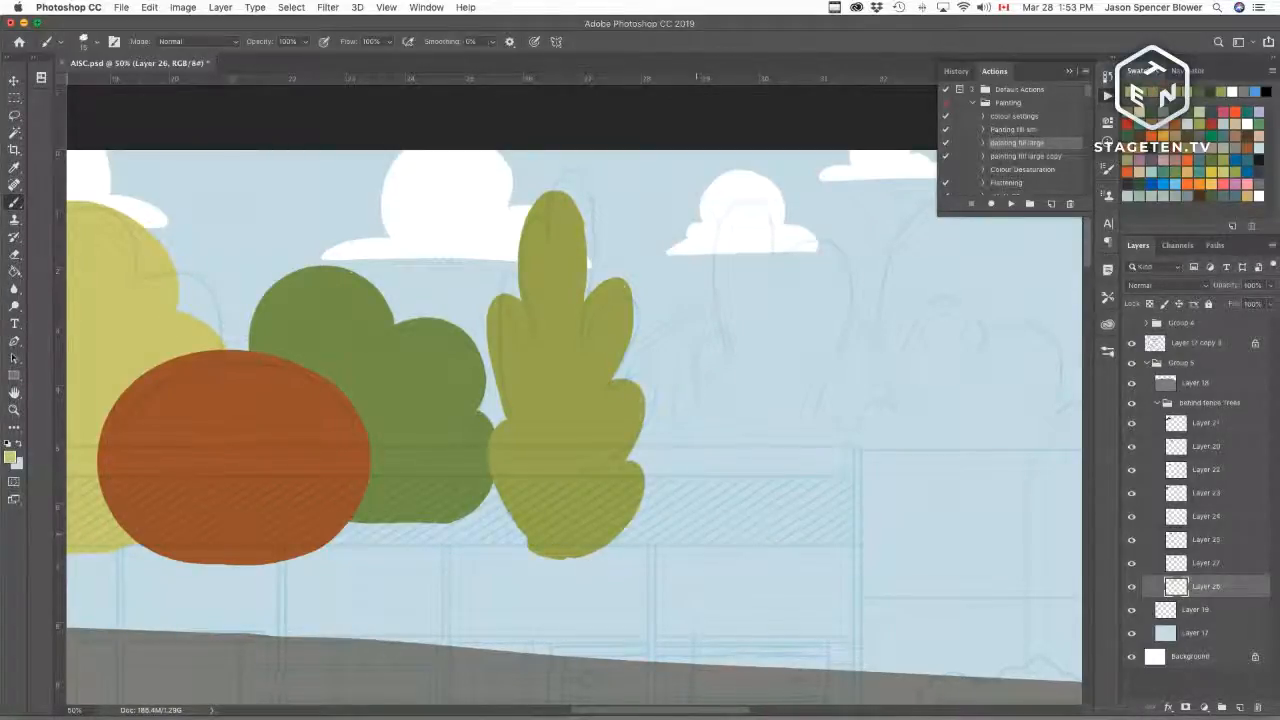
Step: Outline a wide bushy tree right of the olive leafy tree and fill it pale yellow-green
{"action": "left_click_drag", "start_coordinate": [673, 475], "coordinate": [668, 378]}
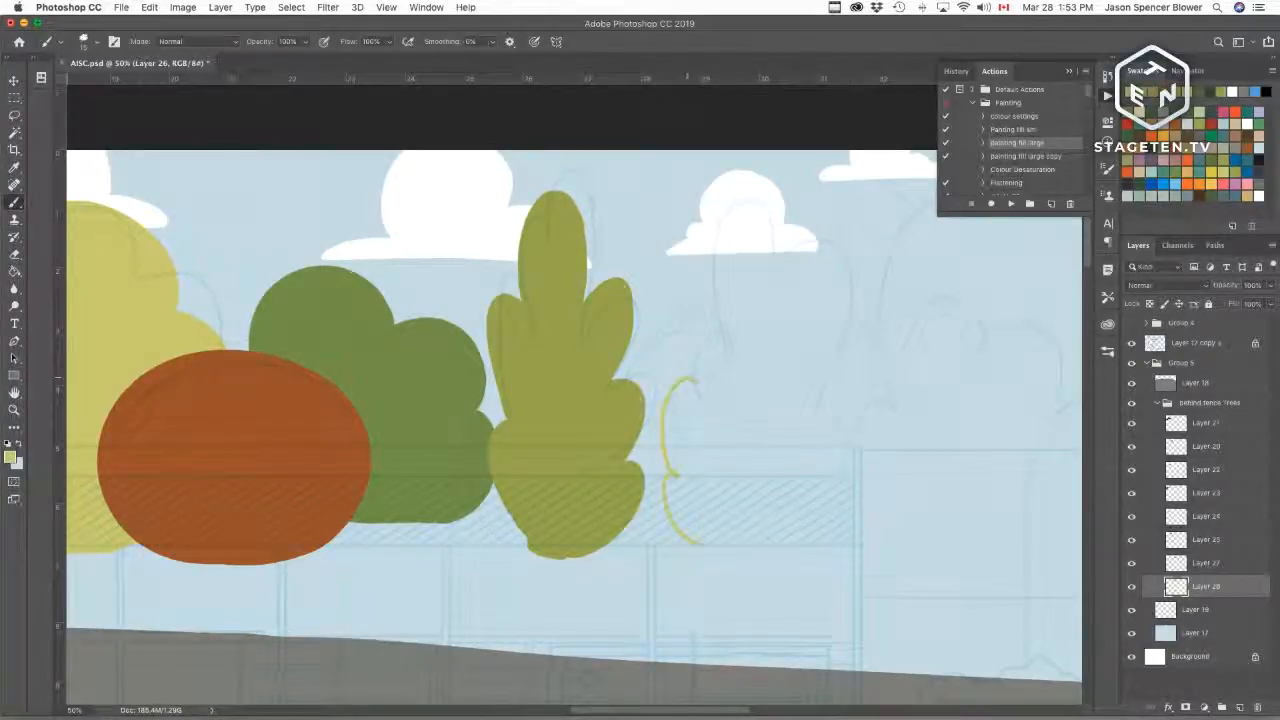
{"action": "key", "text": "super+z"}
{"action": "mouse_move", "coordinate": [683, 453]}
{"action": "left_mouse_down"}
{"action": "mouse_move", "coordinate": [712, 558]}
{"action": "mouse_move", "coordinate": [666, 400]}
{"action": "mouse_move", "coordinate": [705, 352]}
{"action": "left_mouse_up"}
{"action": "key", "text": "super+z"}
{"action": "key", "text": "super+z"}
{"action": "mouse_move", "coordinate": [736, 572]}
{"action": "left_mouse_down"}
{"action": "mouse_move", "coordinate": [665, 455]}
{"action": "mouse_move", "coordinate": [700, 438]}
{"action": "mouse_move", "coordinate": [725, 213]}
{"action": "mouse_move", "coordinate": [782, 250]}
{"action": "mouse_move", "coordinate": [815, 231]}
{"action": "mouse_move", "coordinate": [857, 268]}
{"action": "left_mouse_up"}
{"action": "mouse_move", "coordinate": [845, 328]}
{"action": "left_mouse_down"}
{"action": "mouse_move", "coordinate": [875, 380]}
{"action": "mouse_move", "coordinate": [879, 503]}
{"action": "mouse_move", "coordinate": [770, 573]}
{"action": "mouse_move", "coordinate": [738, 574]}
{"action": "left_mouse_up"}
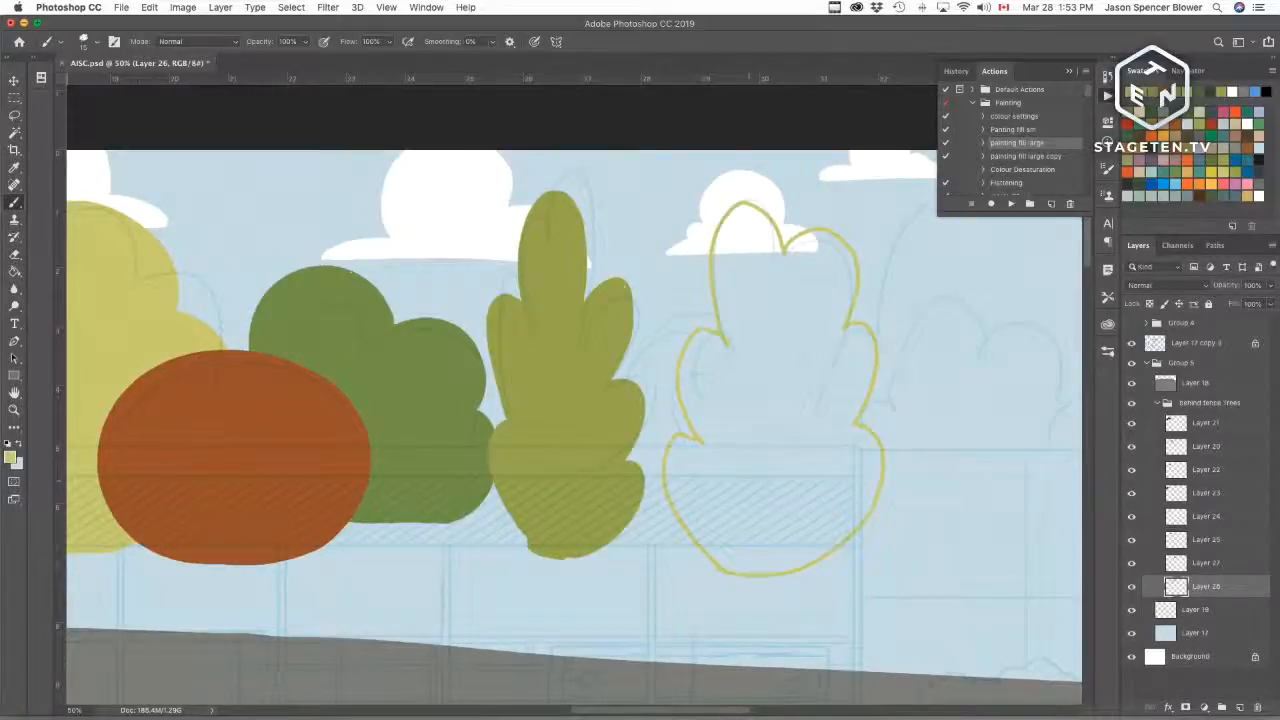
{"action": "key", "text": "w"}
{"action": "left_click", "coordinate": [750, 490]}
{"action": "left_click", "coordinate": [1010, 203]}
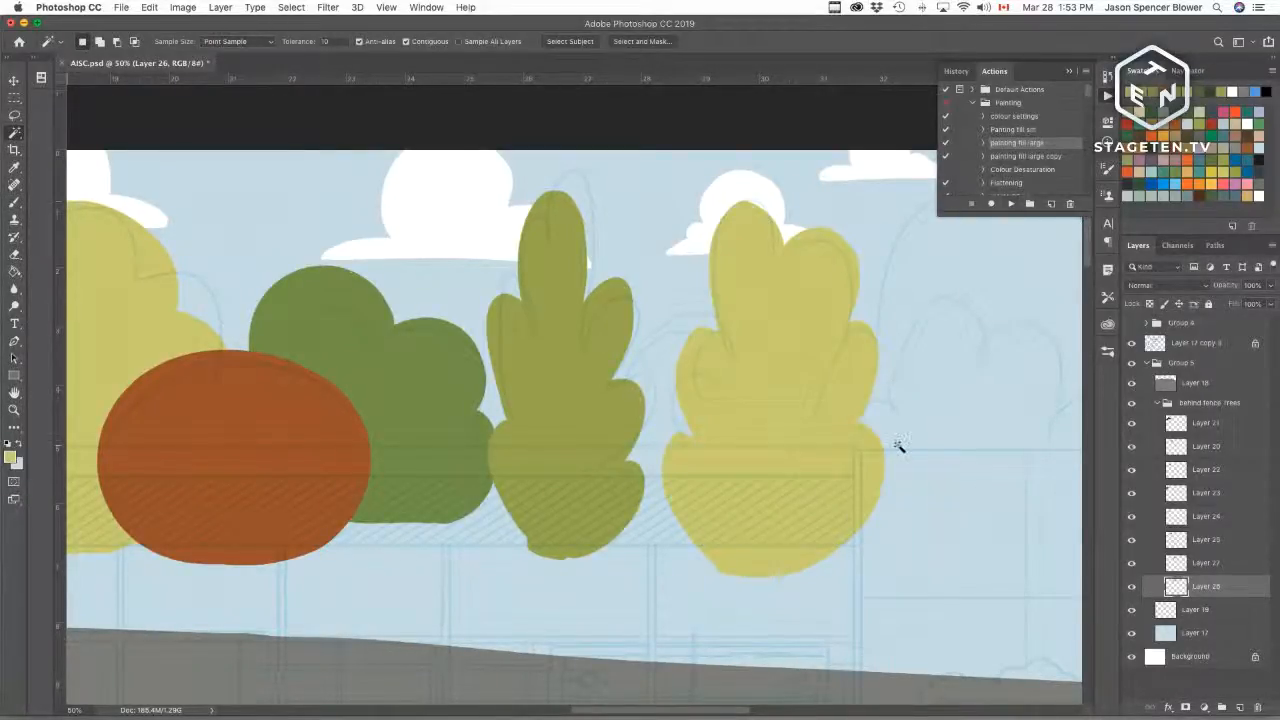
{"action": "key", "text": "b"}
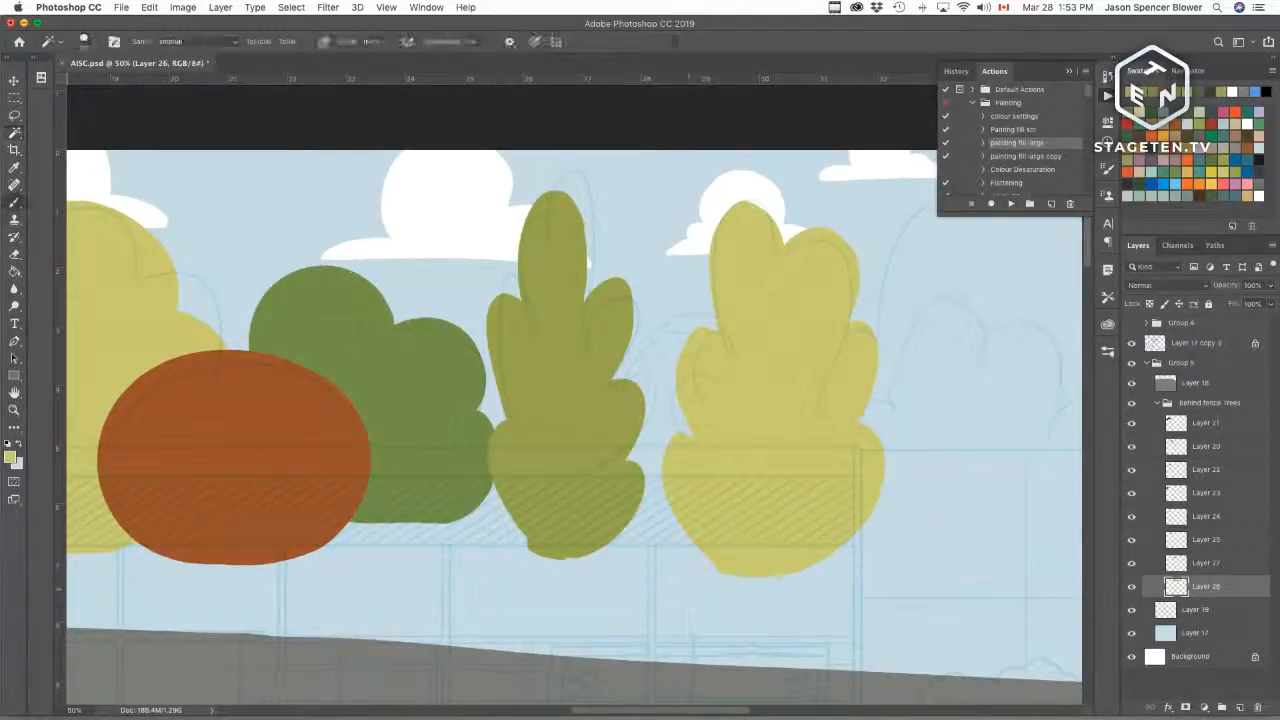
Step: Add Layer 29 and outline a round tree between the olive and yellow leafy trees, then fill it green
{"action": "scroll", "coordinate": [697, 531], "scroll_direction": "left", "scroll_amount": 5}
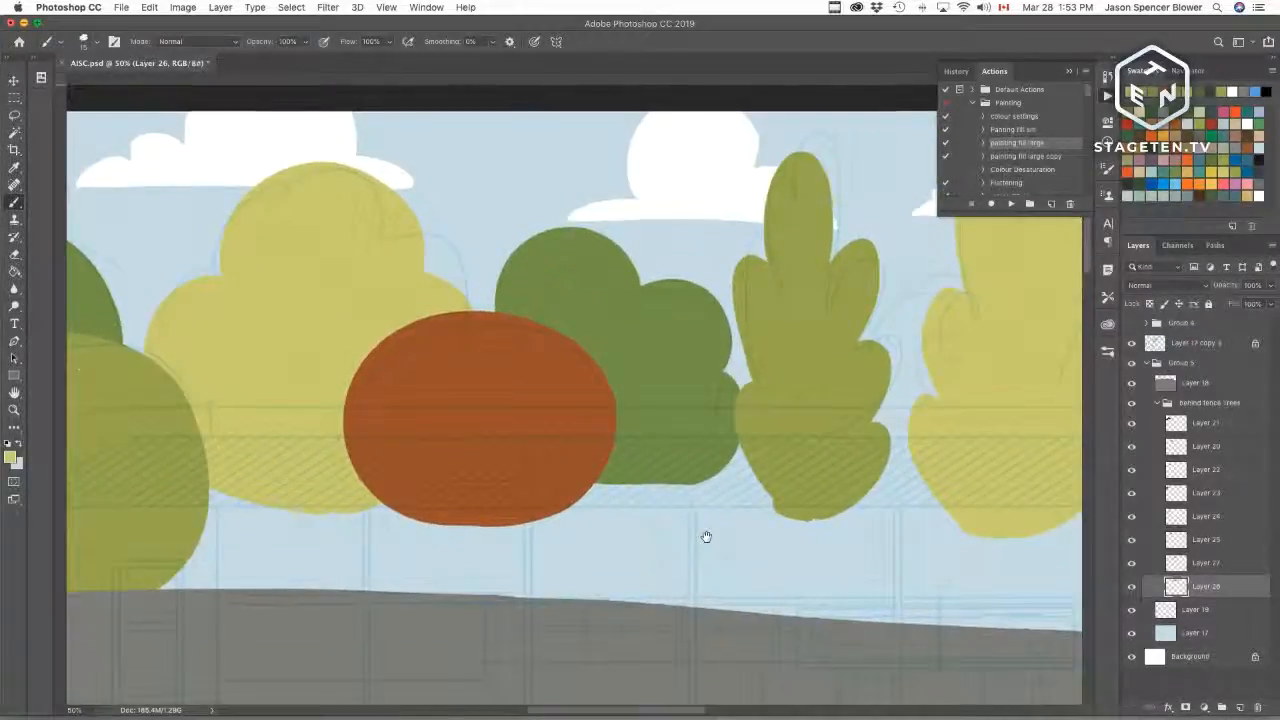
{"action": "scroll", "coordinate": [491, 477], "scroll_direction": "left", "scroll_amount": 5}
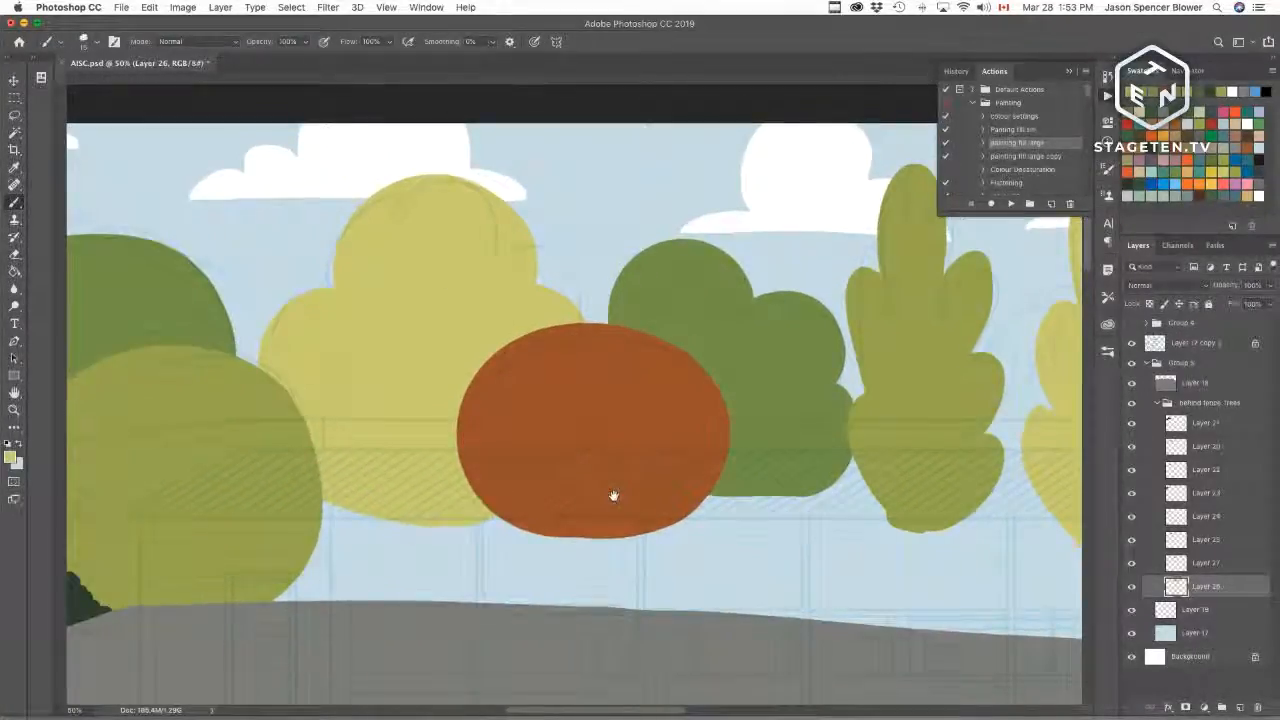
{"action": "scroll", "coordinate": [808, 357], "scroll_direction": "right", "scroll_amount": 10}
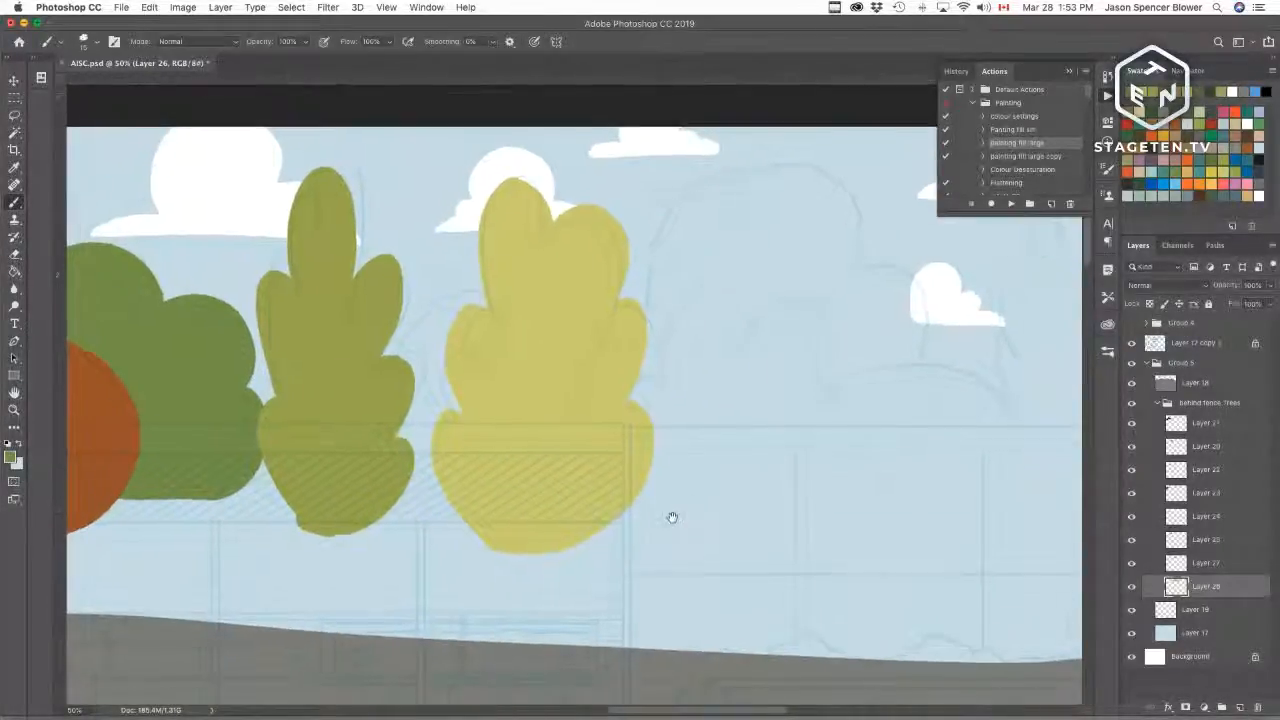
{"action": "scroll", "coordinate": [671, 536], "scroll_direction": "down", "scroll_amount": 2}
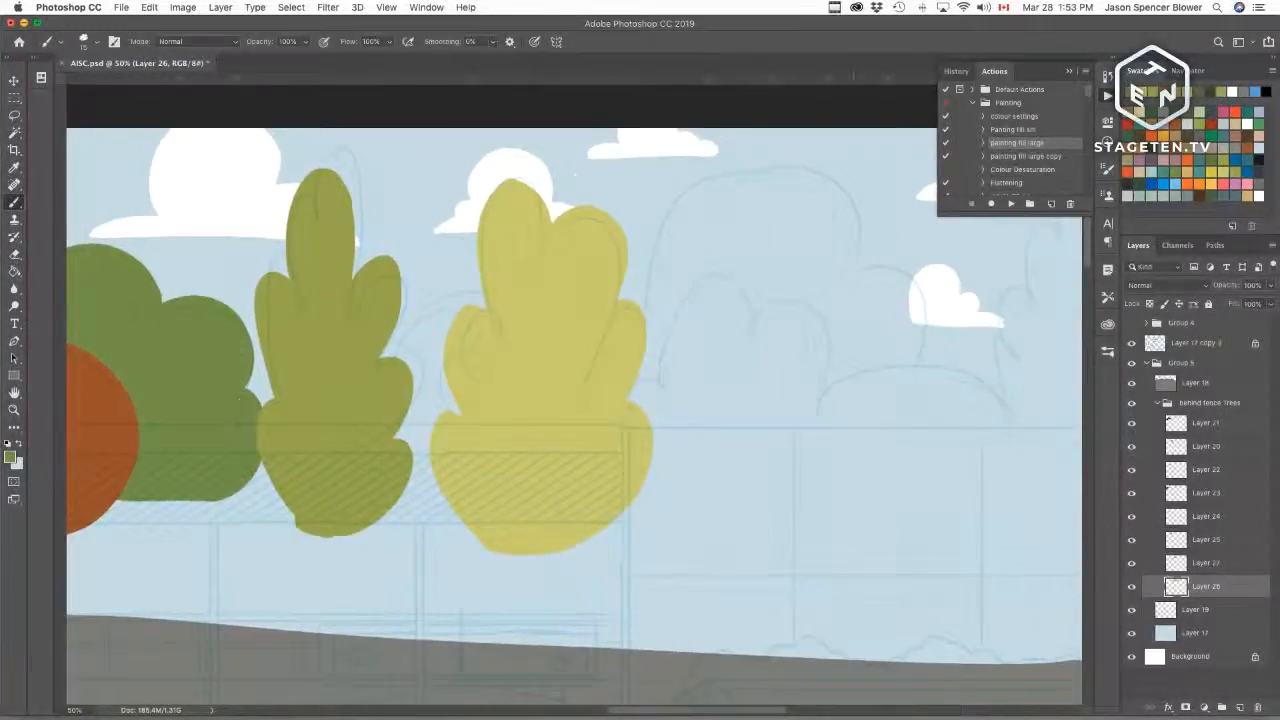
{"action": "left_click", "coordinate": [1240, 707]}
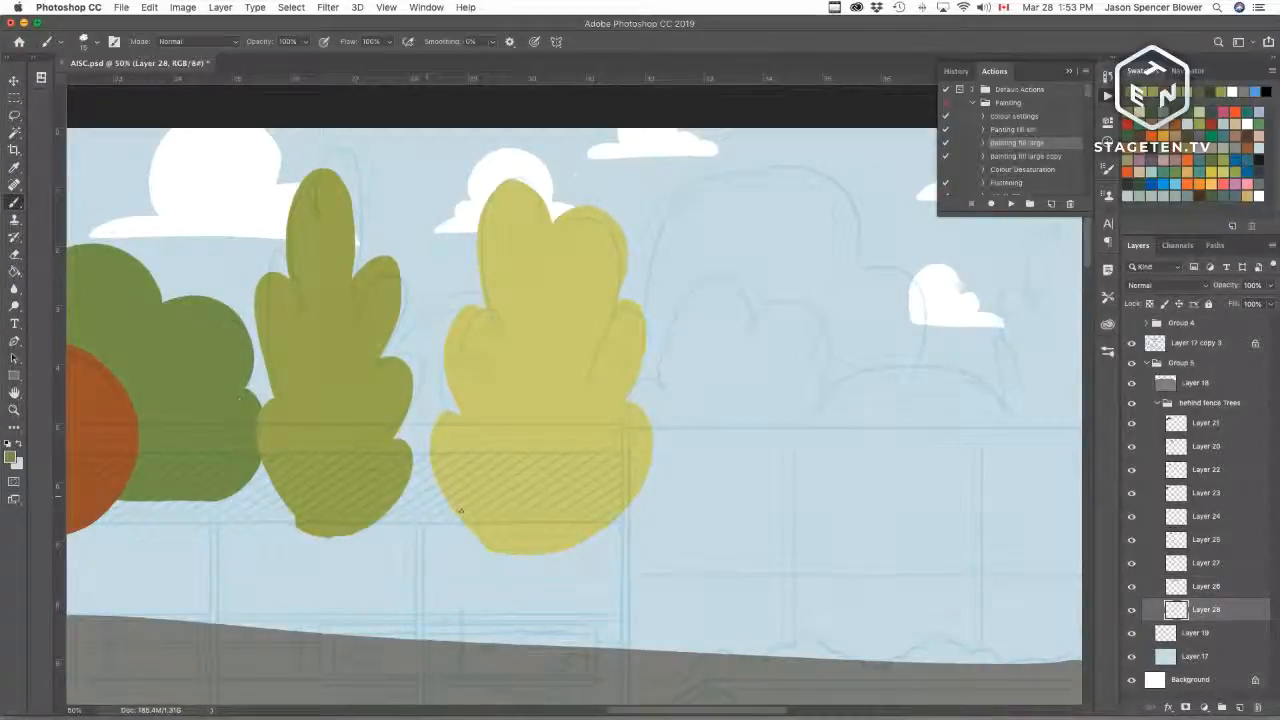
{"action": "mouse_move", "coordinate": [438, 515]}
{"action": "left_mouse_down"}
{"action": "mouse_move", "coordinate": [400, 472]}
{"action": "mouse_move", "coordinate": [485, 296]}
{"action": "left_mouse_up"}
{"action": "key", "text": "super+z"}
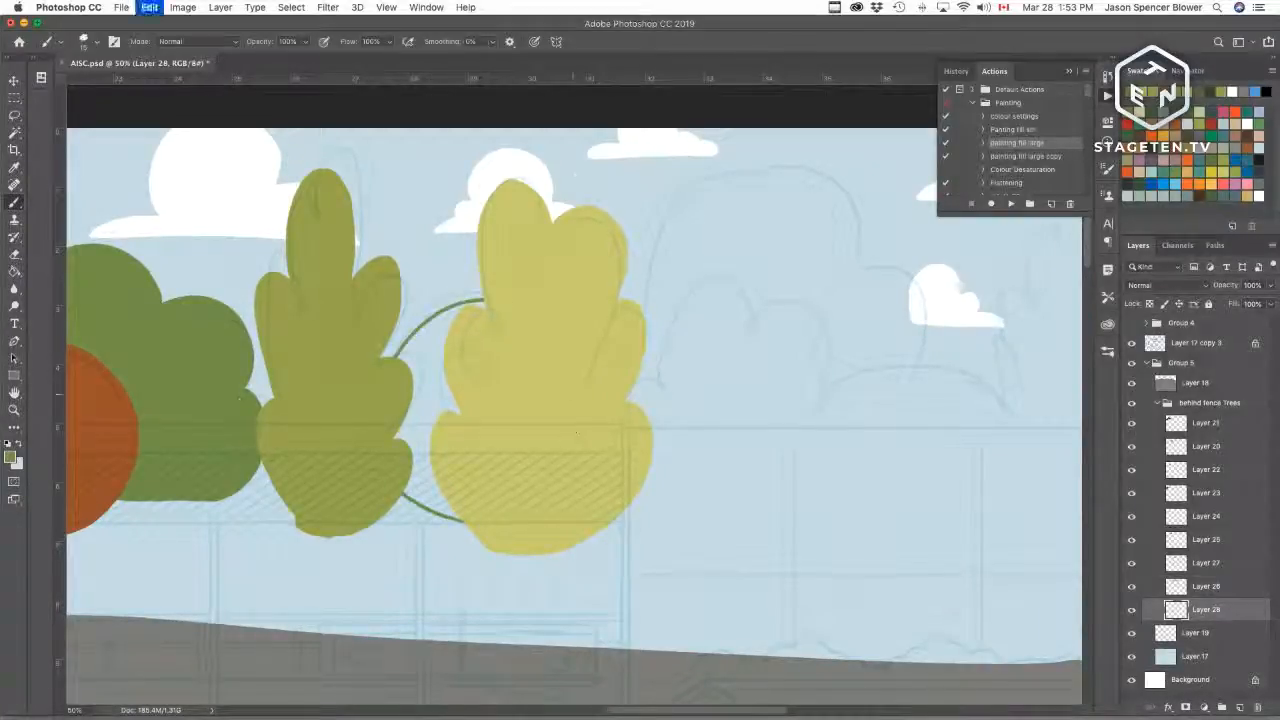
{"action": "mouse_move", "coordinate": [462, 522]}
{"action": "left_mouse_down"}
{"action": "mouse_move", "coordinate": [416, 505]}
{"action": "mouse_move", "coordinate": [470, 296]}
{"action": "mouse_move", "coordinate": [485, 293]}
{"action": "left_mouse_up"}
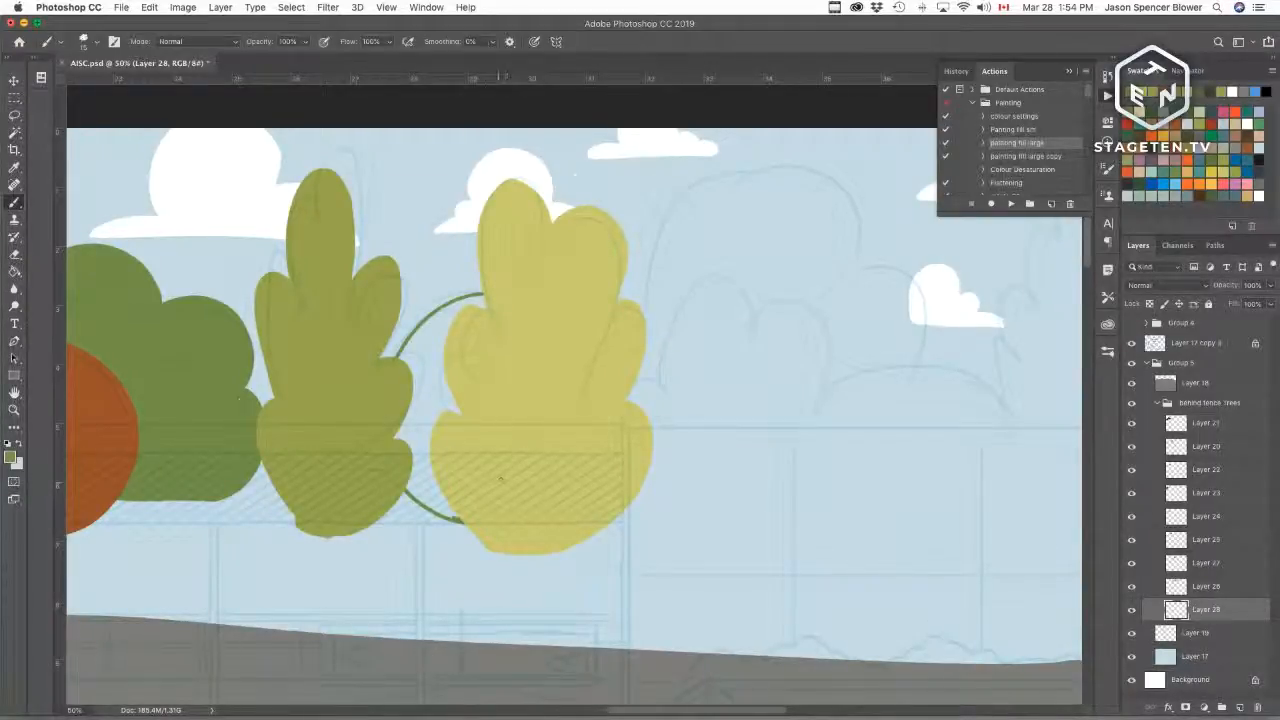
{"action": "key", "text": "w"}
{"action": "left_click", "coordinate": [494, 458]}
{"action": "left_click", "coordinate": [1011, 203]}
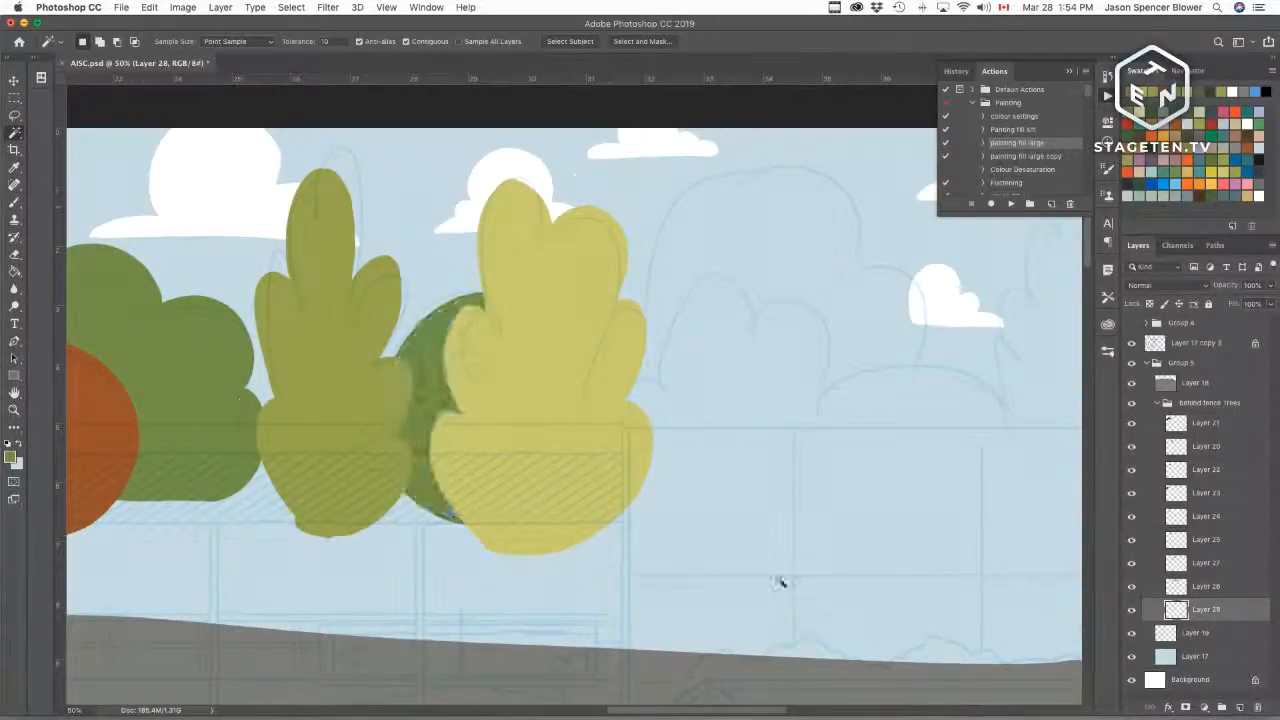
Step: Toggle the round tree layer's visibility off and on to check its contents
{"action": "scroll", "coordinate": [660, 460], "scroll_direction": "right", "scroll_amount": 5}
{"action": "scroll", "coordinate": [634, 483], "scroll_direction": "up", "scroll_amount": 2}
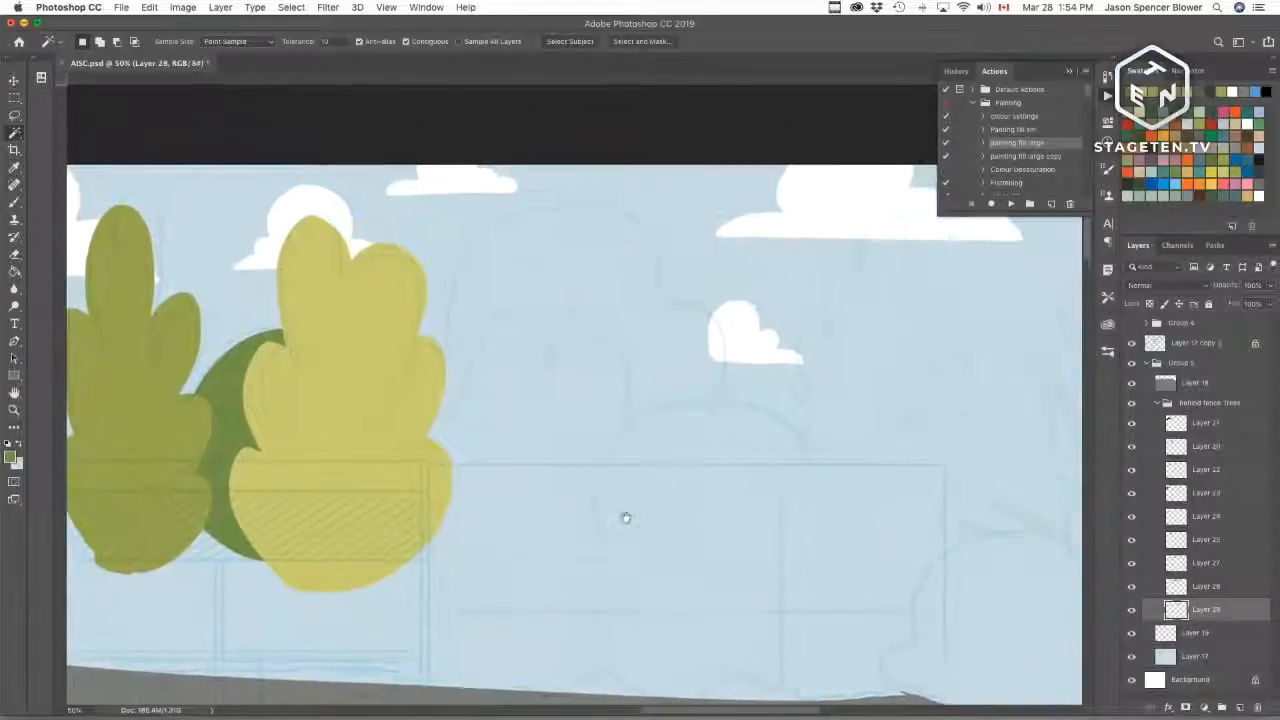
{"action": "key", "text": "b"}
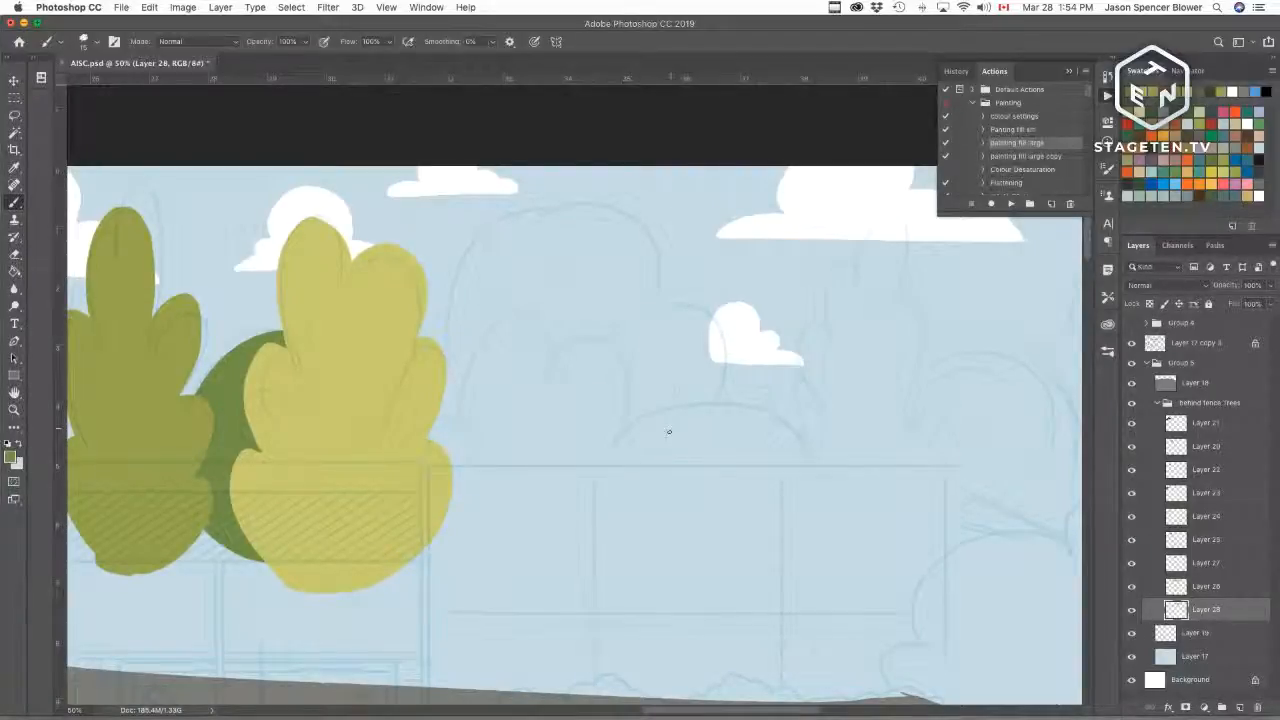
{"action": "key", "text": "e"}
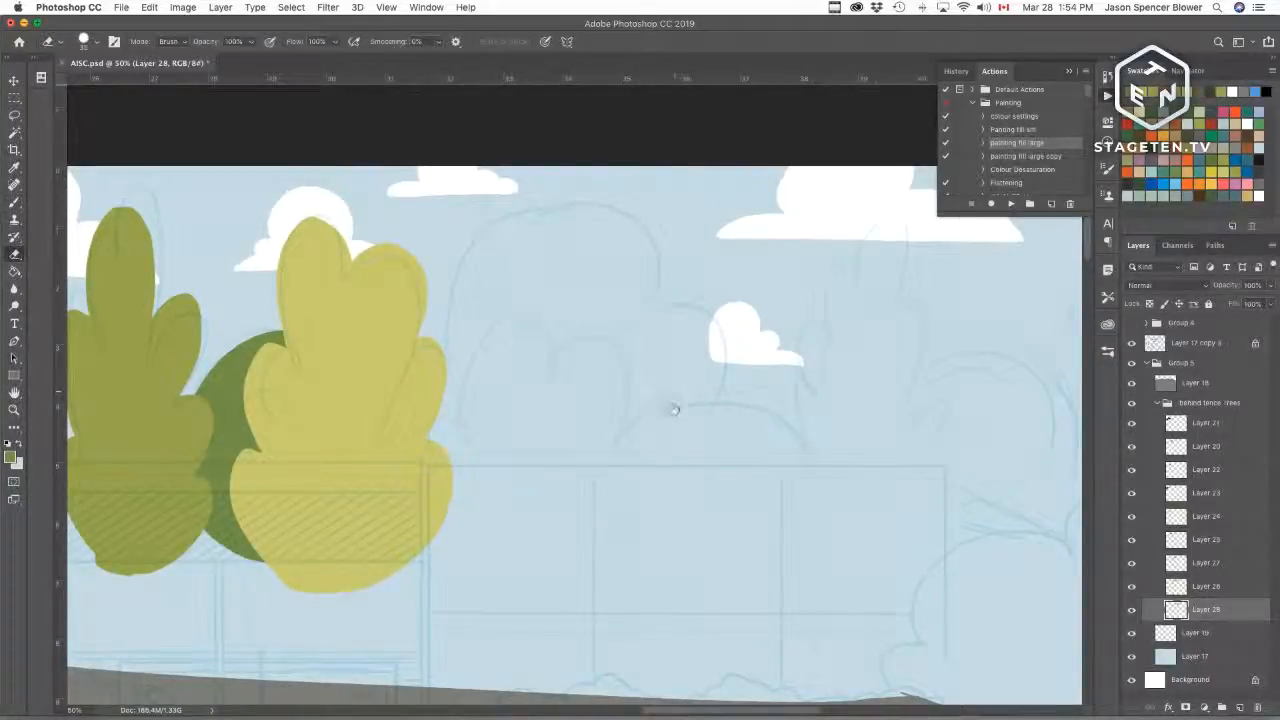
{"action": "key", "text": "b"}
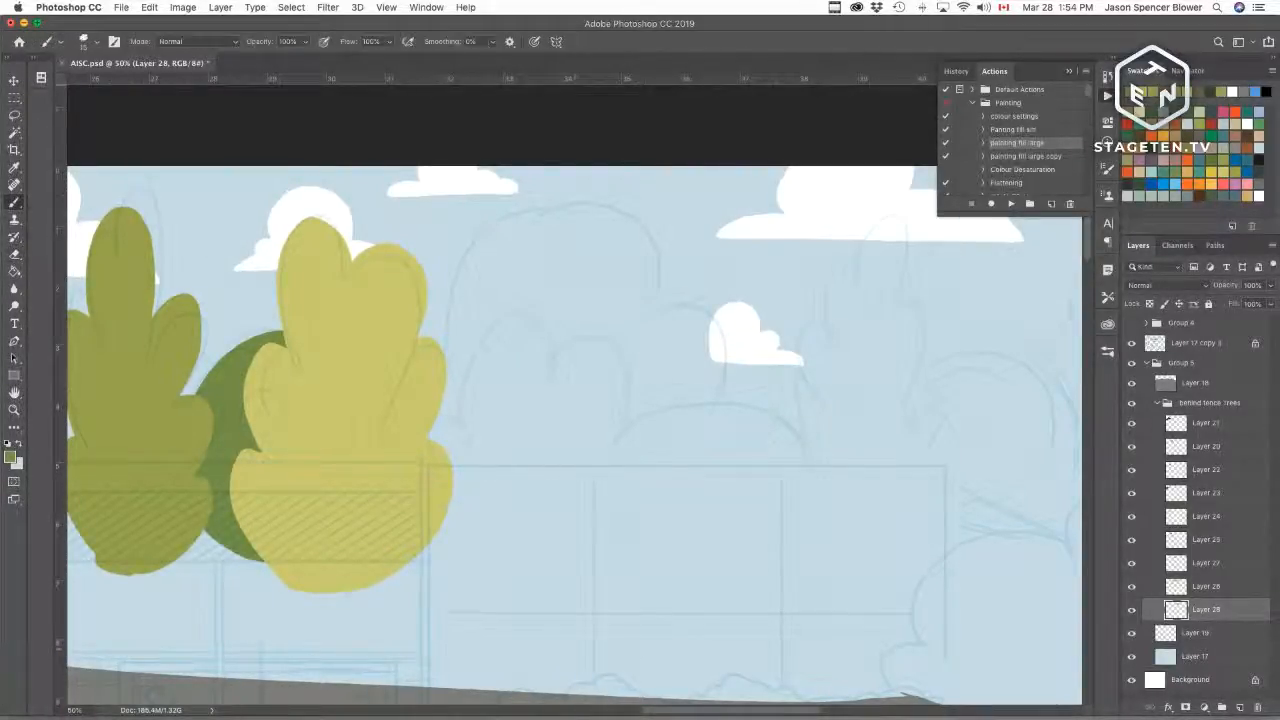
{"action": "left_click", "coordinate": [1131, 610]}
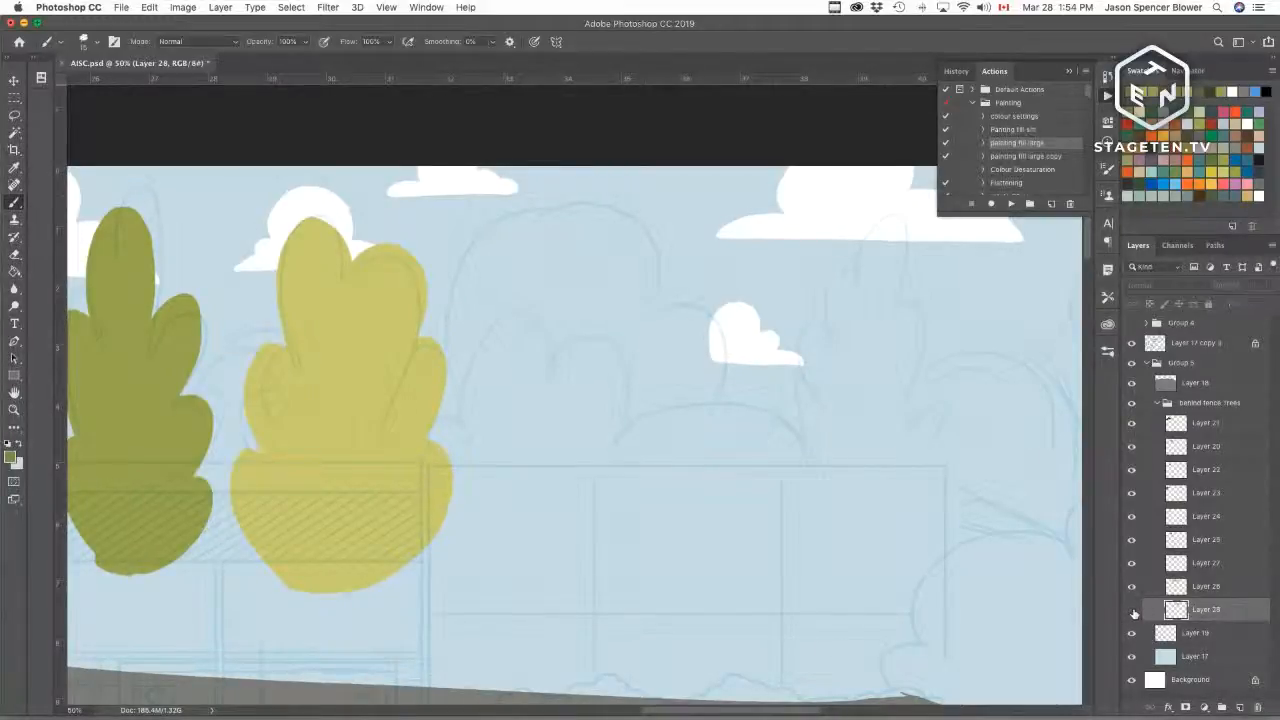
{"action": "left_click", "coordinate": [1131, 610]}
Step: Add a new layer and outline a bushy rounded tree right of the yellow leafy tree, then fill it green
{"action": "left_click", "coordinate": [1174, 587]}
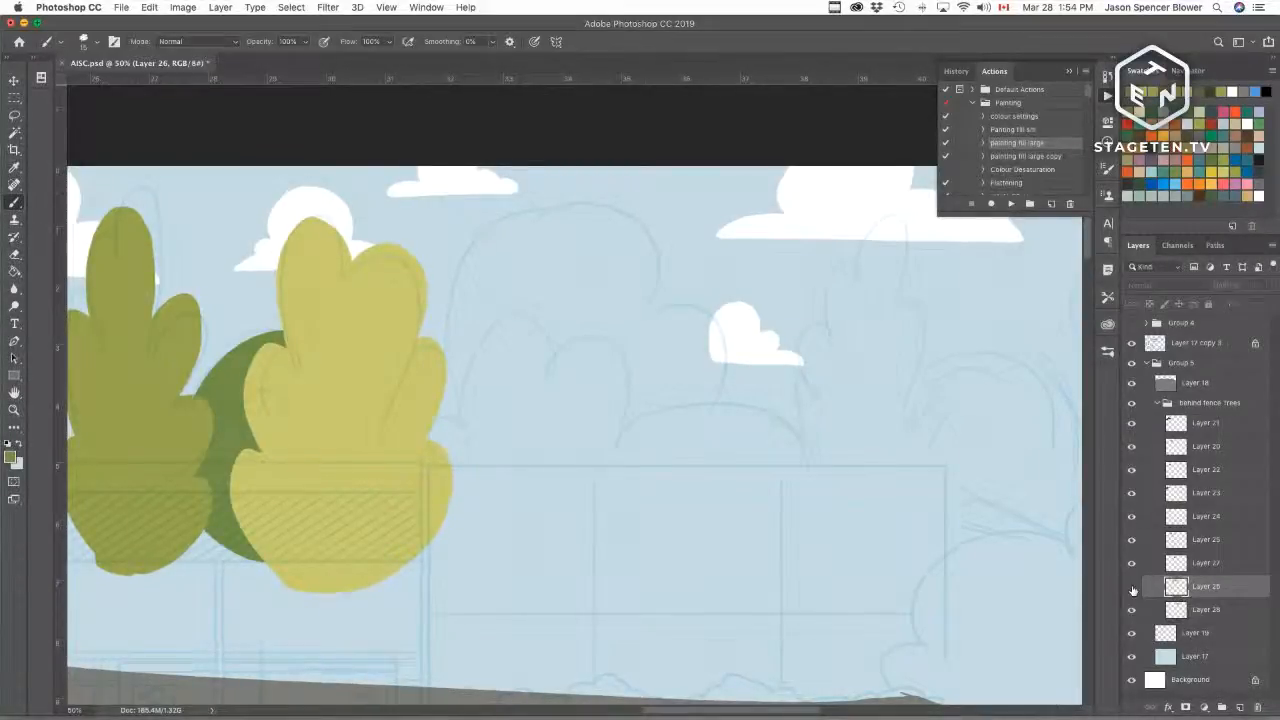
{"action": "left_click", "coordinate": [1240, 707]}
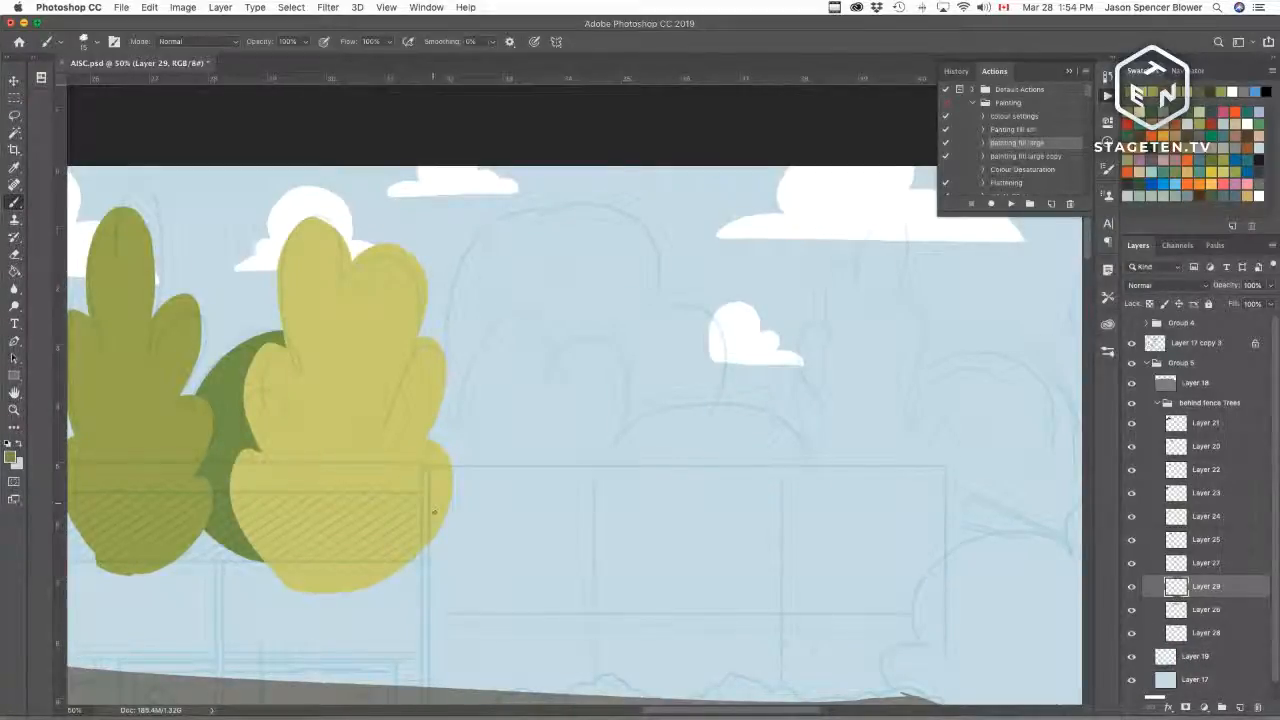
{"action": "mouse_move", "coordinate": [448, 537]}
{"action": "left_mouse_down"}
{"action": "mouse_move", "coordinate": [419, 428]}
{"action": "mouse_move", "coordinate": [476, 428]}
{"action": "left_mouse_up"}
{"action": "key", "text": "super+z"}
{"action": "mouse_move", "coordinate": [474, 514]}
{"action": "left_mouse_down"}
{"action": "mouse_move", "coordinate": [425, 414]}
{"action": "mouse_move", "coordinate": [470, 326]}
{"action": "mouse_move", "coordinate": [568, 338]}
{"action": "mouse_move", "coordinate": [560, 378]}
{"action": "mouse_move", "coordinate": [588, 346]}
{"action": "mouse_move", "coordinate": [632, 438]}
{"action": "left_mouse_up"}
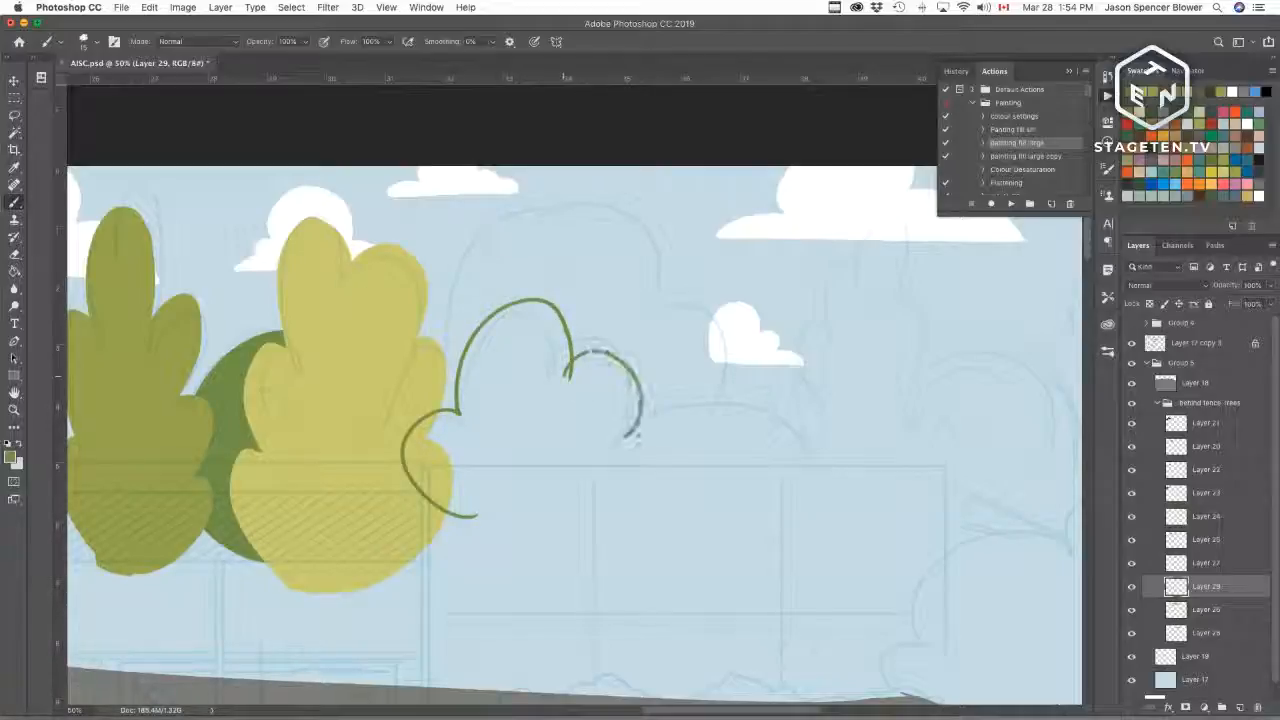
{"action": "key", "text": "super+z"}
{"action": "mouse_move", "coordinate": [567, 372]}
{"action": "left_mouse_down"}
{"action": "mouse_move", "coordinate": [628, 410]}
{"action": "mouse_move", "coordinate": [610, 536]}
{"action": "mouse_move", "coordinate": [460, 510]}
{"action": "left_mouse_up"}
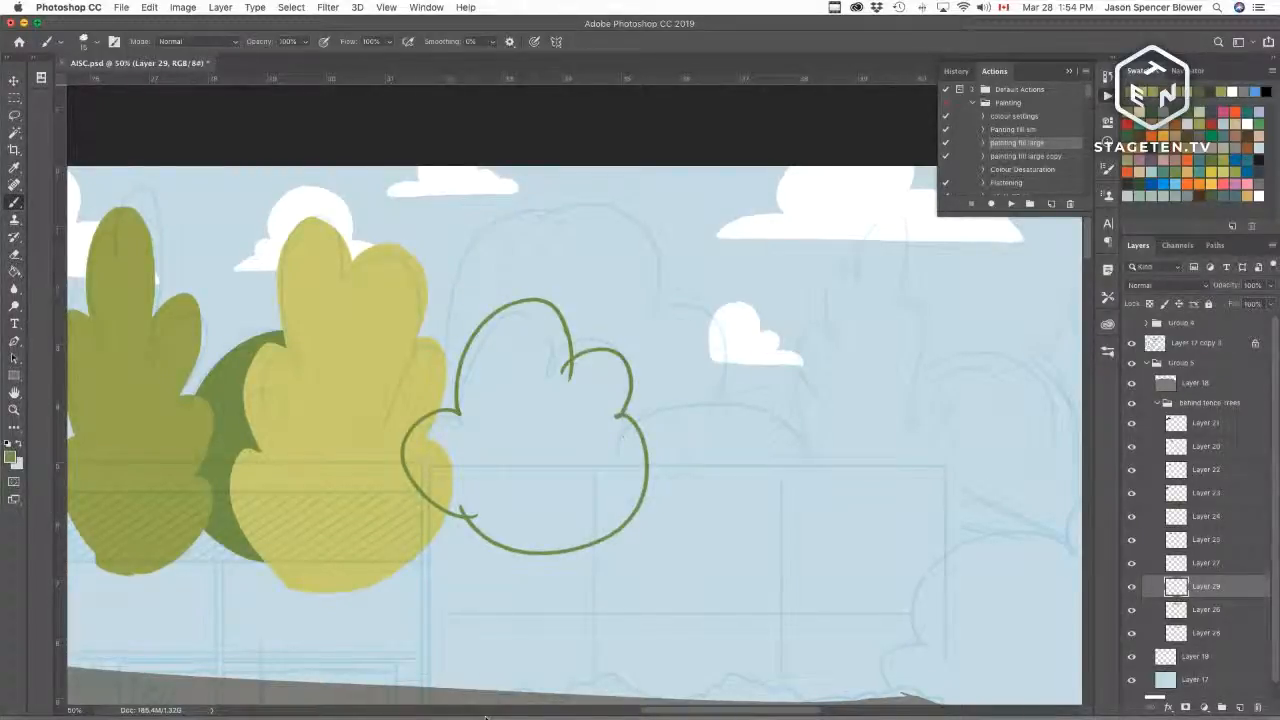
{"action": "key", "text": "w"}
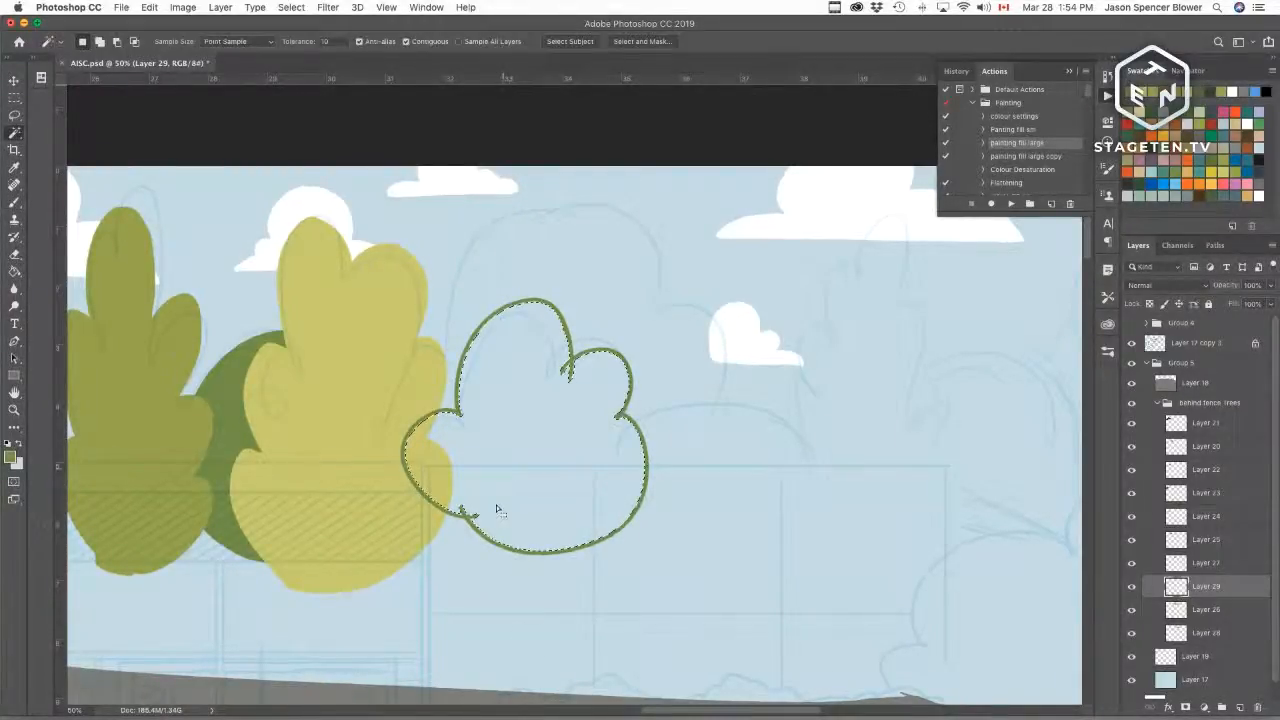
{"action": "left_click", "coordinate": [1010, 203]}
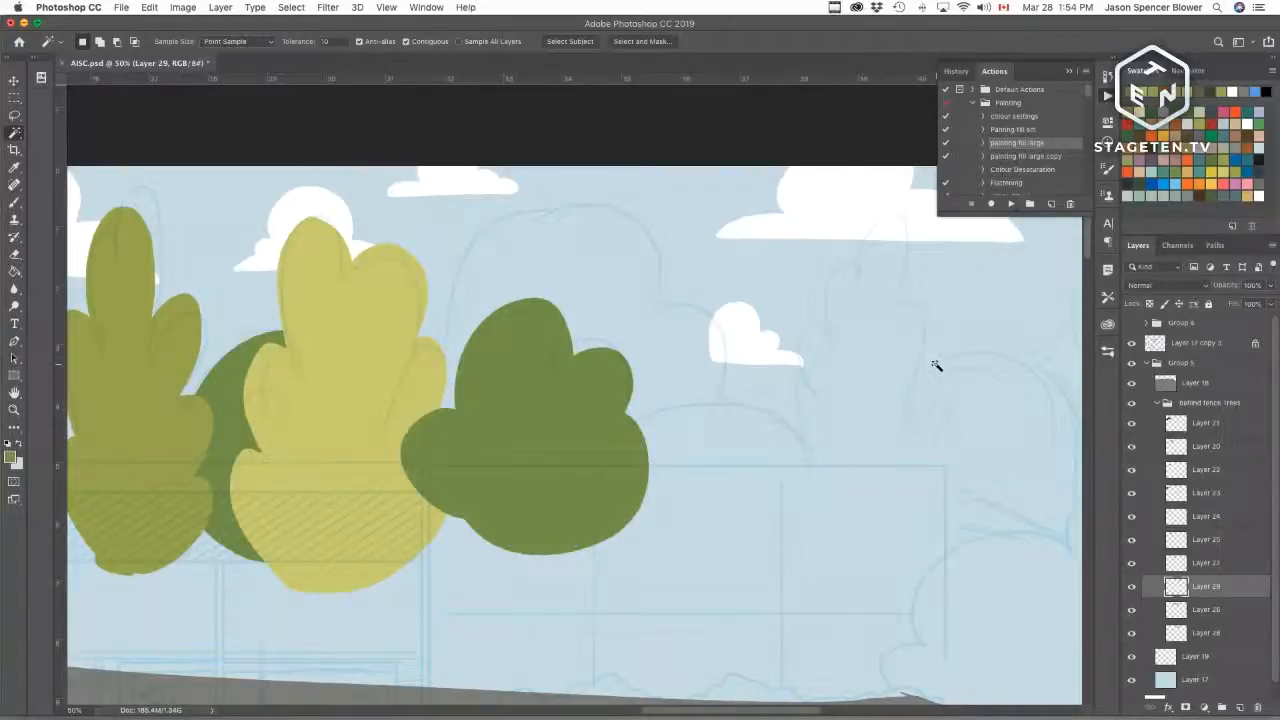
Step: On a lower tree layer, outline a large rounded tree behind the green bushy tree and fill it olive green
{"action": "key", "text": "b"}
{"action": "left_click", "coordinate": [163, 408], "text": "alt"}
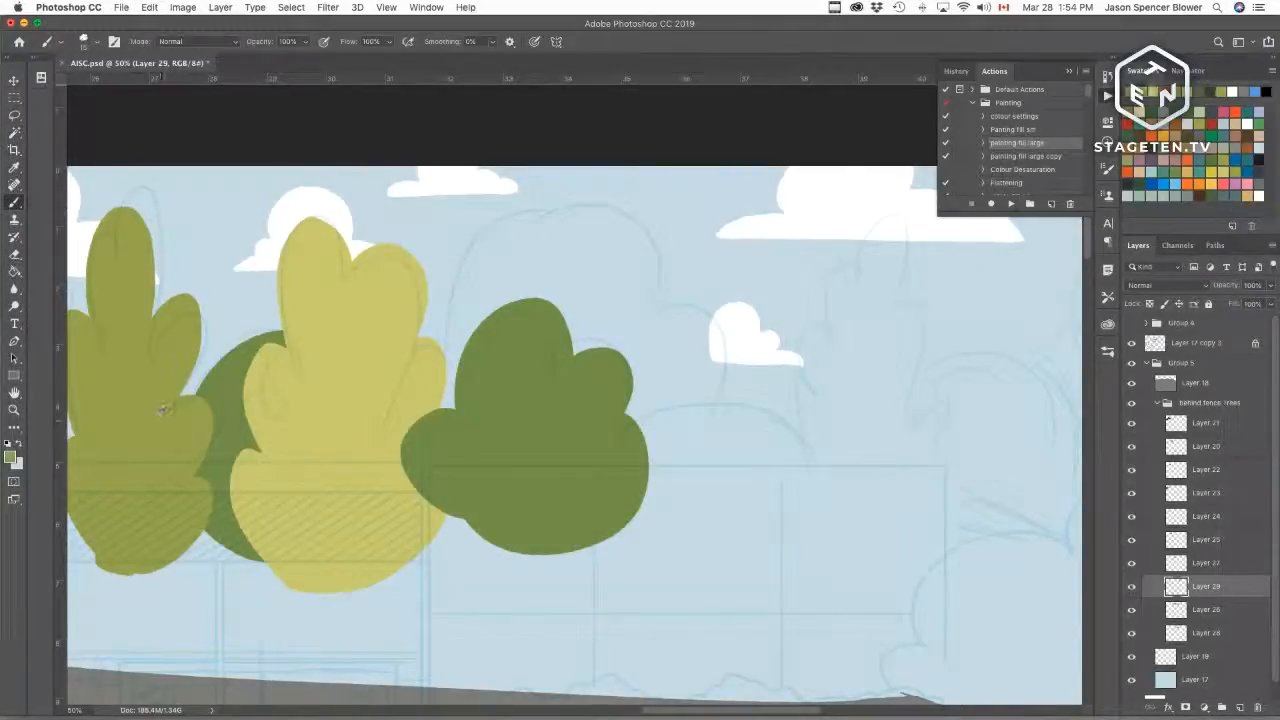
{"action": "left_click", "coordinate": [1195, 612]}
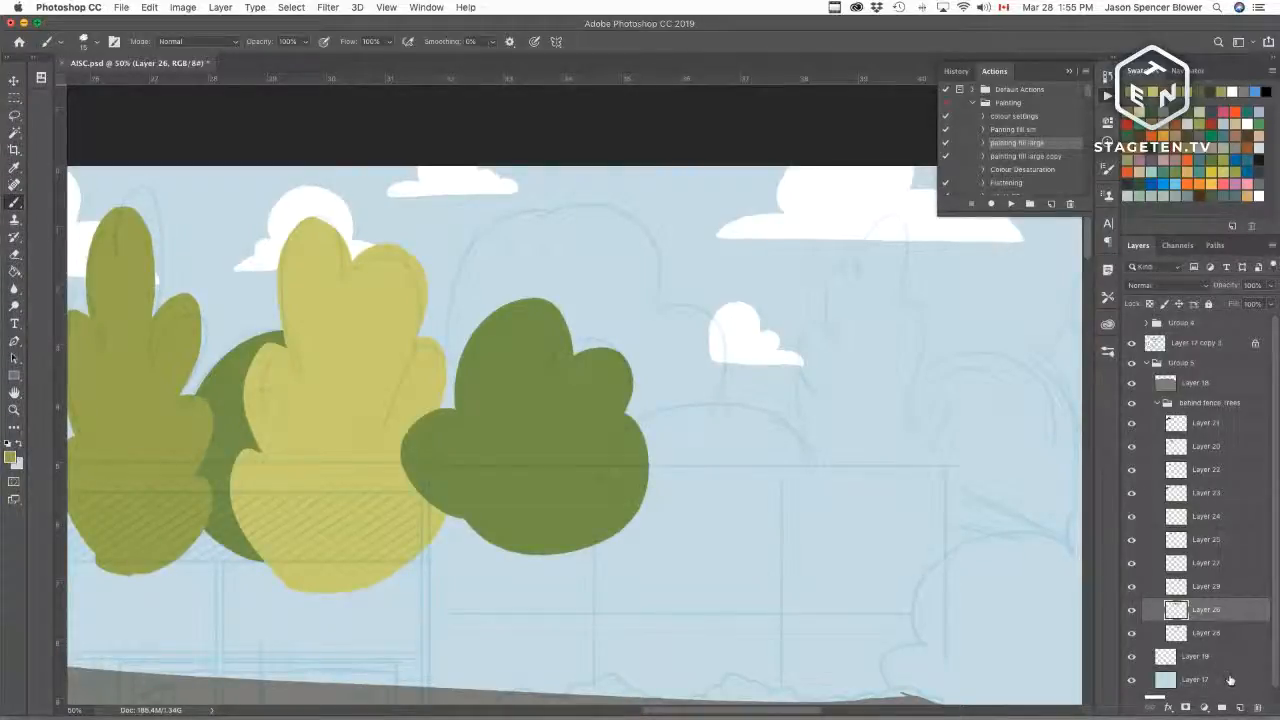
{"action": "left_click", "coordinate": [1198, 632]}
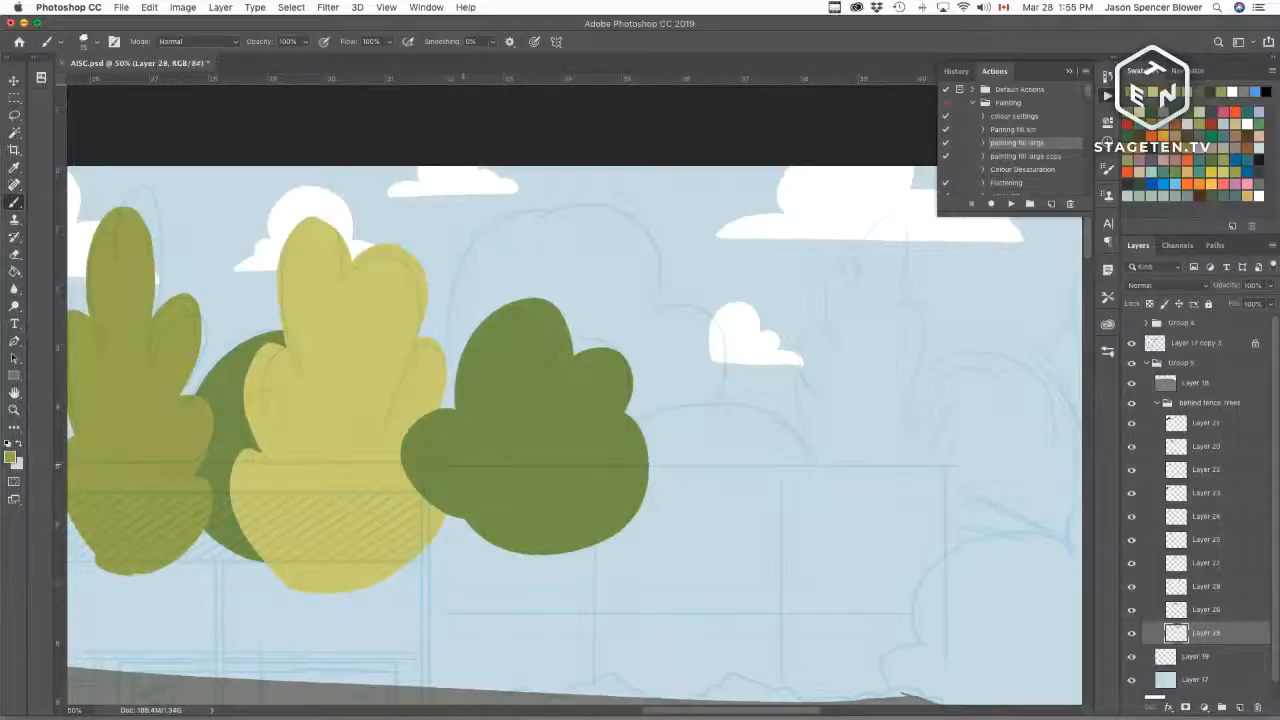
{"action": "key", "text": "super+t"}
{"action": "mouse_move", "coordinate": [656, 306]}
{"action": "left_mouse_down"}
{"action": "mouse_move", "coordinate": [536, 201]}
{"action": "mouse_move", "coordinate": [466, 300]}
{"action": "left_mouse_up"}
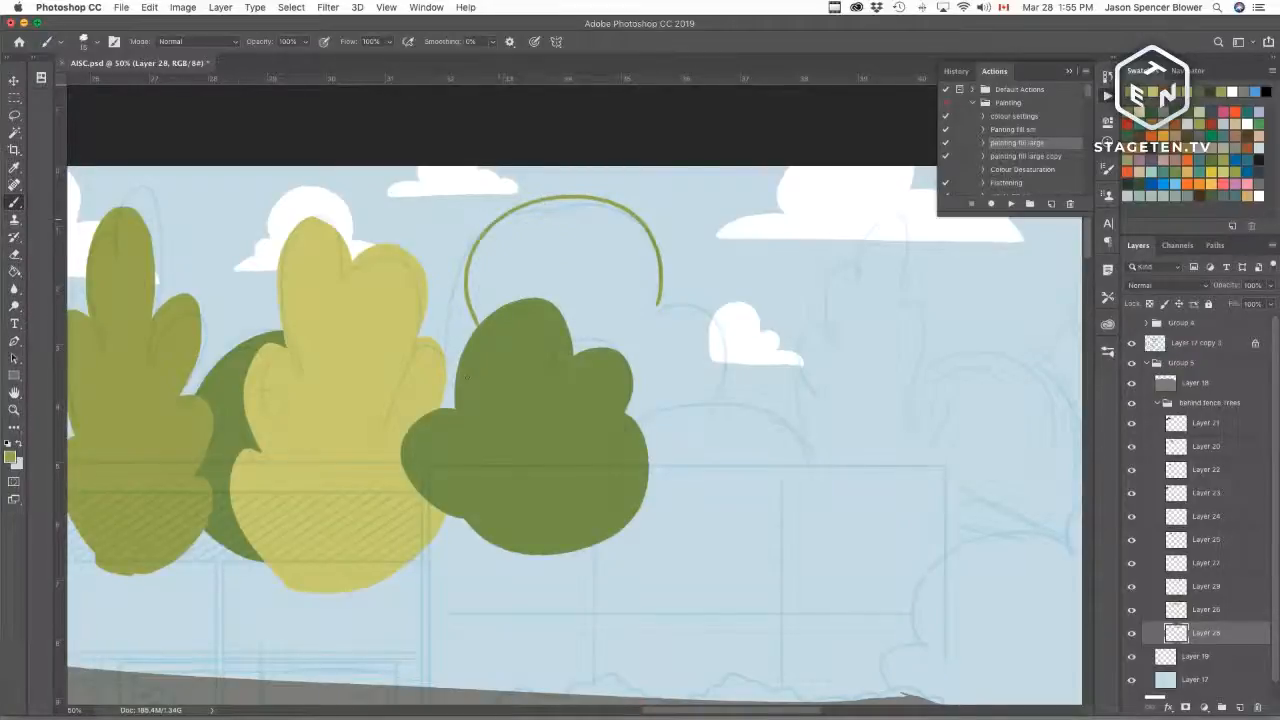
{"action": "mouse_move", "coordinate": [641, 506]}
{"action": "left_mouse_down"}
{"action": "mouse_move", "coordinate": [688, 458]}
{"action": "mouse_move", "coordinate": [738, 368]}
{"action": "mouse_move", "coordinate": [657, 300]}
{"action": "left_mouse_up"}
{"action": "key", "text": "w"}
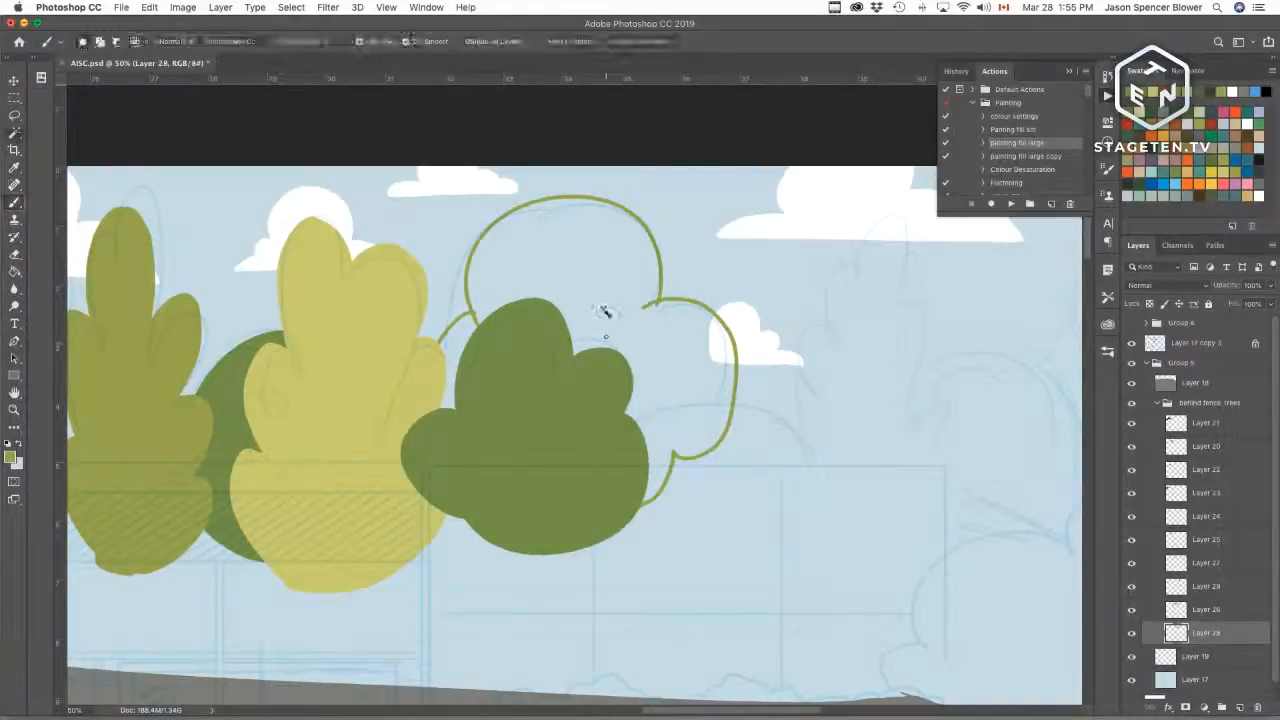
{"action": "left_click", "coordinate": [777, 414]}
{"action": "key", "text": "alt+BackSpace"}
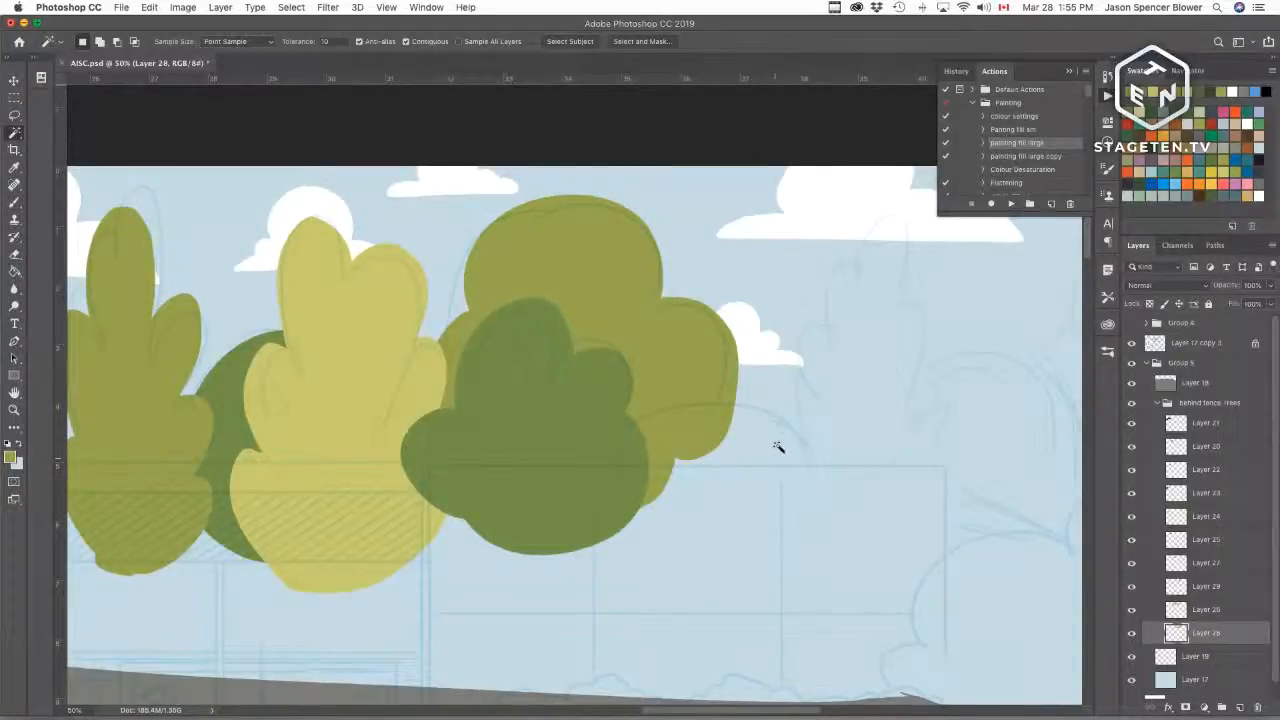
Step: Toggle the visibility of the two lower tree layers to check their contents
{"action": "key", "text": "b"}
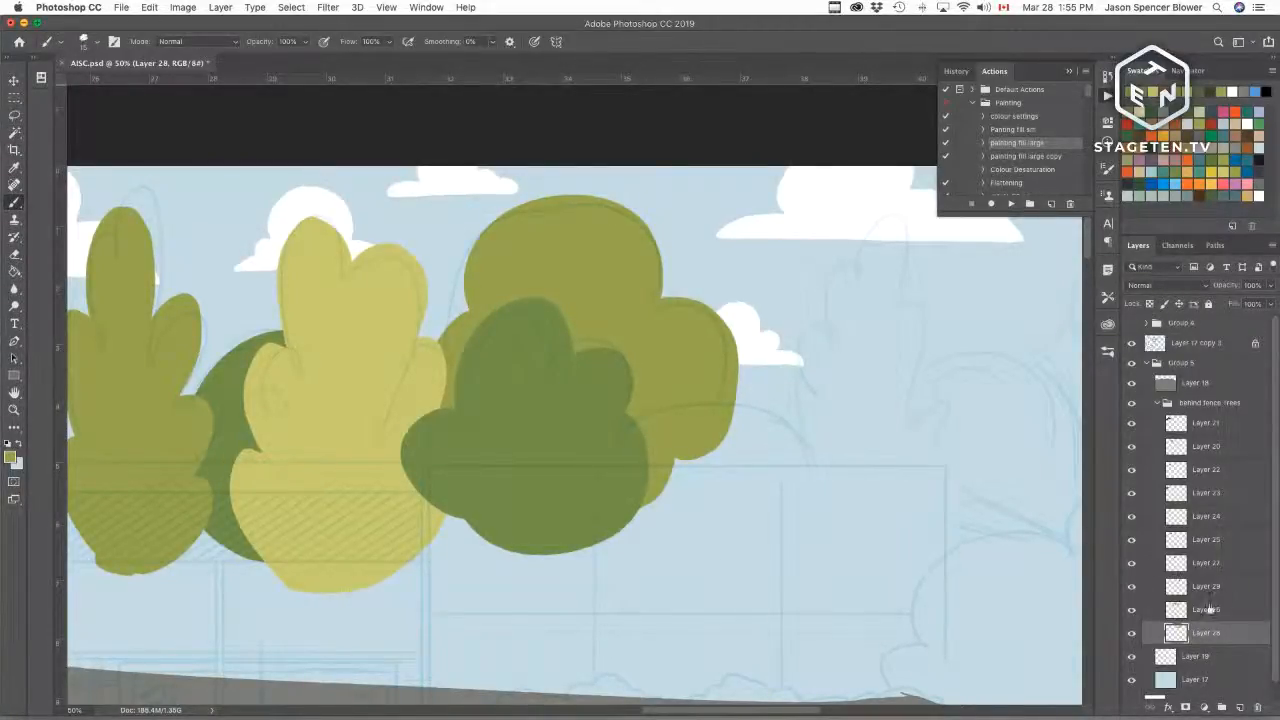
{"action": "left_click", "coordinate": [1132, 633]}
{"action": "left_click", "coordinate": [1132, 633]}
{"action": "left_click", "coordinate": [1132, 587]}
{"action": "left_click", "coordinate": [1132, 587]}
{"action": "left_click", "coordinate": [1132, 587]}
{"action": "left_click", "coordinate": [1132, 587]}
{"action": "left_click", "coordinate": [1132, 588]}
{"action": "left_click", "coordinate": [1132, 588]}
Step: Add a new tree layer above the others and pick a rust orange swatch as the paint colour
{"action": "left_click", "coordinate": [1186, 588]}
{"action": "left_click", "coordinate": [1240, 707]}
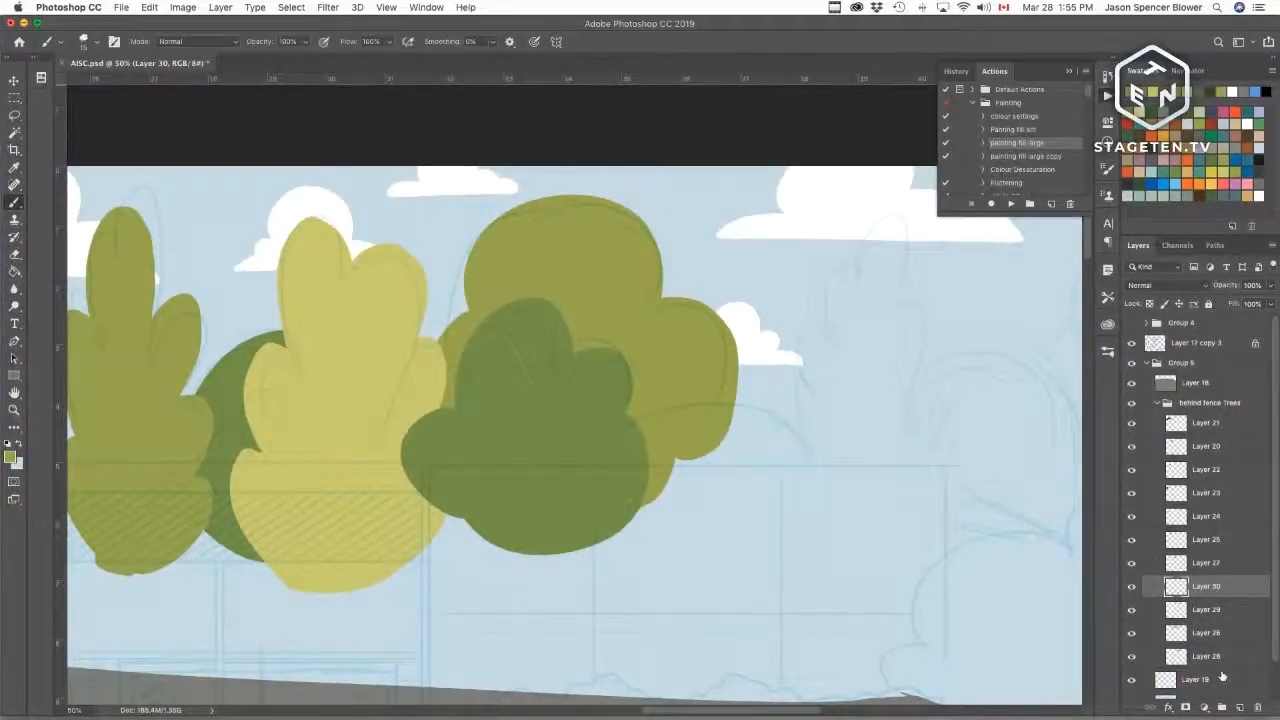
{"action": "left_click", "coordinate": [1176, 137]}
{"action": "mouse_move", "coordinate": [596, 505]}
{"action": "left_mouse_down"}
{"action": "mouse_move", "coordinate": [610, 450]}
{"action": "mouse_move", "coordinate": [746, 403]}
{"action": "mouse_move", "coordinate": [814, 492]}
{"action": "mouse_move", "coordinate": [781, 541]}
{"action": "mouse_move", "coordinate": [613, 508]}
{"action": "left_mouse_up"}
{"action": "key", "text": "super+z"}
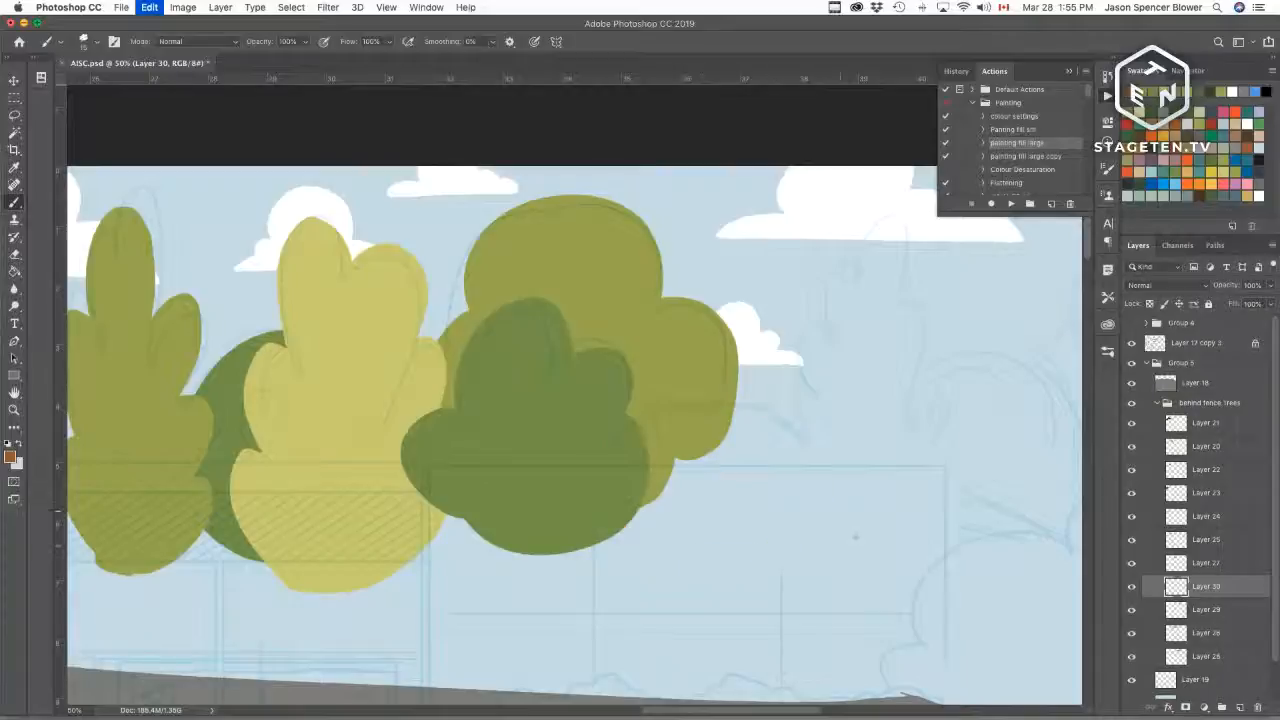
Step: Outline a round tree right of the green bushy tree and fill it rust orange
{"action": "left_click_drag", "start_coordinate": [815, 614], "coordinate": [751, 503]}
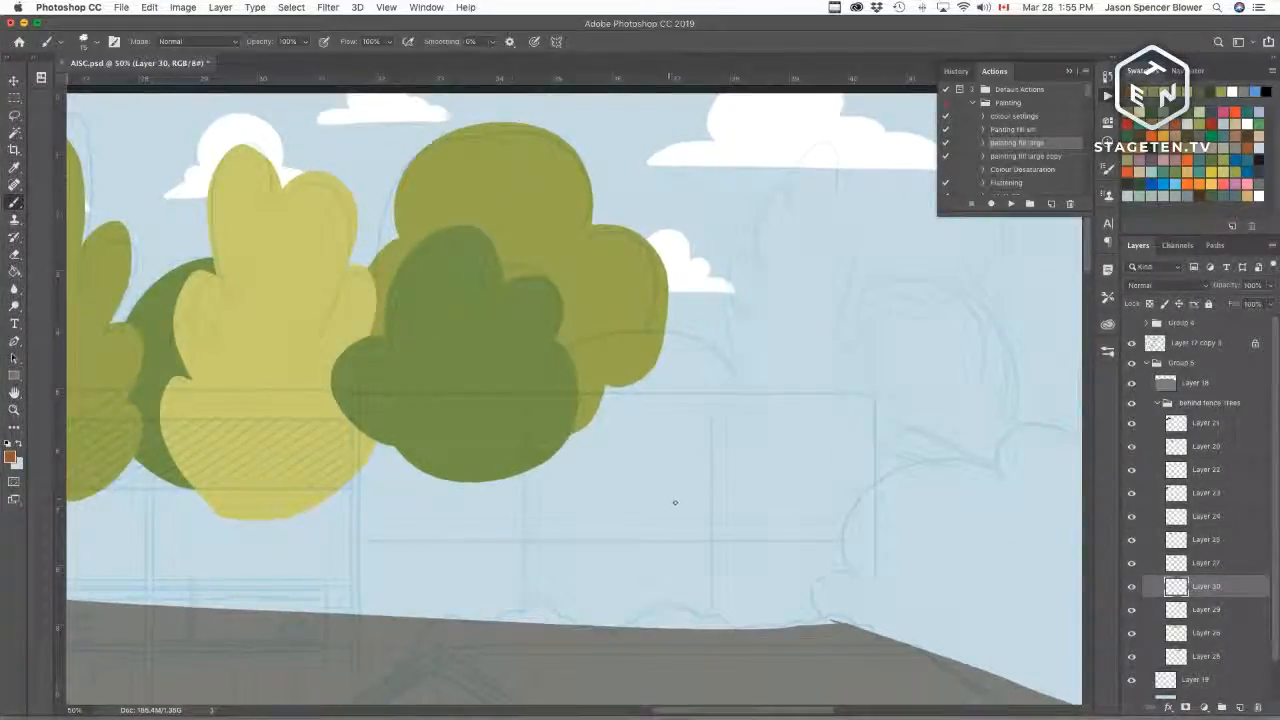
{"action": "mouse_move", "coordinate": [668, 503]}
{"action": "left_mouse_down"}
{"action": "mouse_move", "coordinate": [743, 425]}
{"action": "mouse_move", "coordinate": [643, 325]}
{"action": "mouse_move", "coordinate": [534, 390]}
{"action": "mouse_move", "coordinate": [736, 458]}
{"action": "mouse_move", "coordinate": [739, 432]}
{"action": "left_mouse_up"}
{"action": "key", "text": "ctrl+z"}
{"action": "mouse_move", "coordinate": [731, 512]}
{"action": "left_mouse_down"}
{"action": "mouse_move", "coordinate": [743, 421]}
{"action": "mouse_move", "coordinate": [682, 328]}
{"action": "mouse_move", "coordinate": [553, 348]}
{"action": "mouse_move", "coordinate": [529, 390]}
{"action": "mouse_move", "coordinate": [603, 546]}
{"action": "mouse_move", "coordinate": [728, 505]}
{"action": "left_mouse_up"}
{"action": "key", "text": "super+z"}
{"action": "mouse_move", "coordinate": [742, 462]}
{"action": "left_mouse_down"}
{"action": "mouse_move", "coordinate": [719, 385]}
{"action": "mouse_move", "coordinate": [579, 343]}
{"action": "mouse_move", "coordinate": [638, 546]}
{"action": "mouse_move", "coordinate": [746, 447]}
{"action": "mouse_move", "coordinate": [615, 330]}
{"action": "left_mouse_up"}
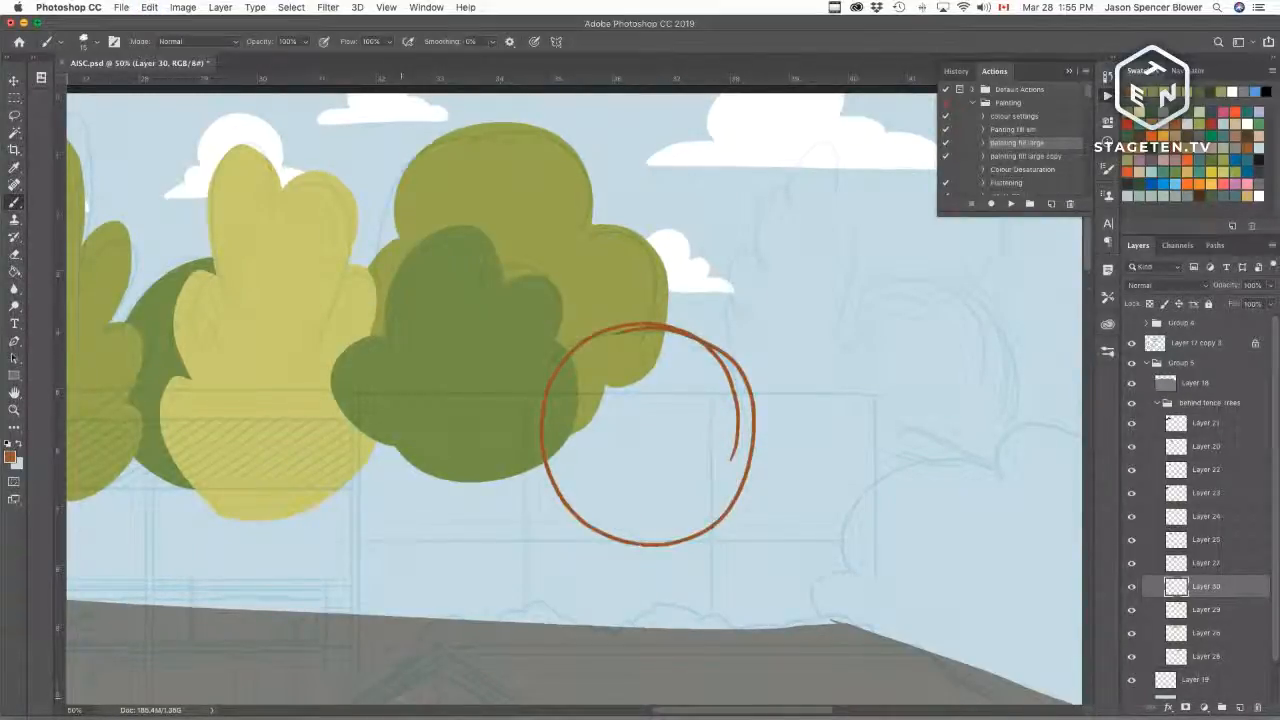
{"action": "key", "text": "super+z"}
{"action": "mouse_move", "coordinate": [578, 335]}
{"action": "left_mouse_down"}
{"action": "mouse_move", "coordinate": [580, 520]}
{"action": "mouse_move", "coordinate": [746, 466]}
{"action": "mouse_move", "coordinate": [700, 326]}
{"action": "left_mouse_up"}
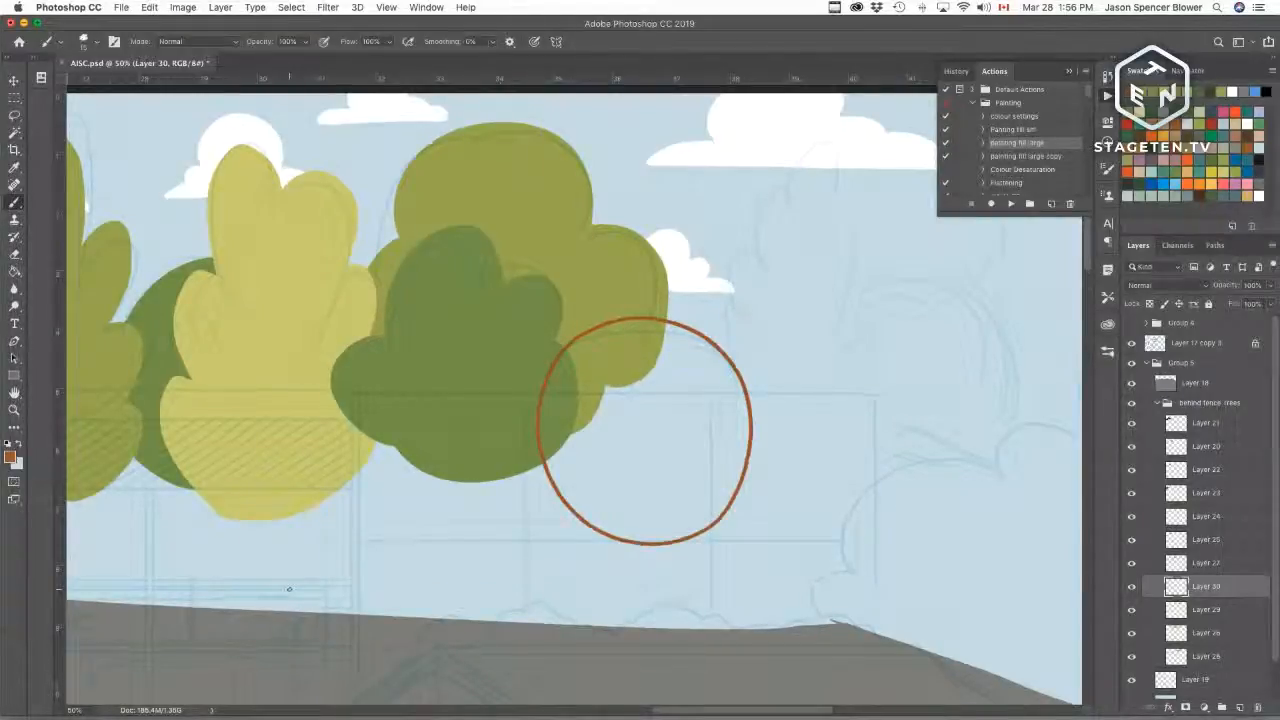
{"action": "key", "text": "w"}
{"action": "key", "text": "shift+w"}
{"action": "left_click", "coordinate": [640, 449]}
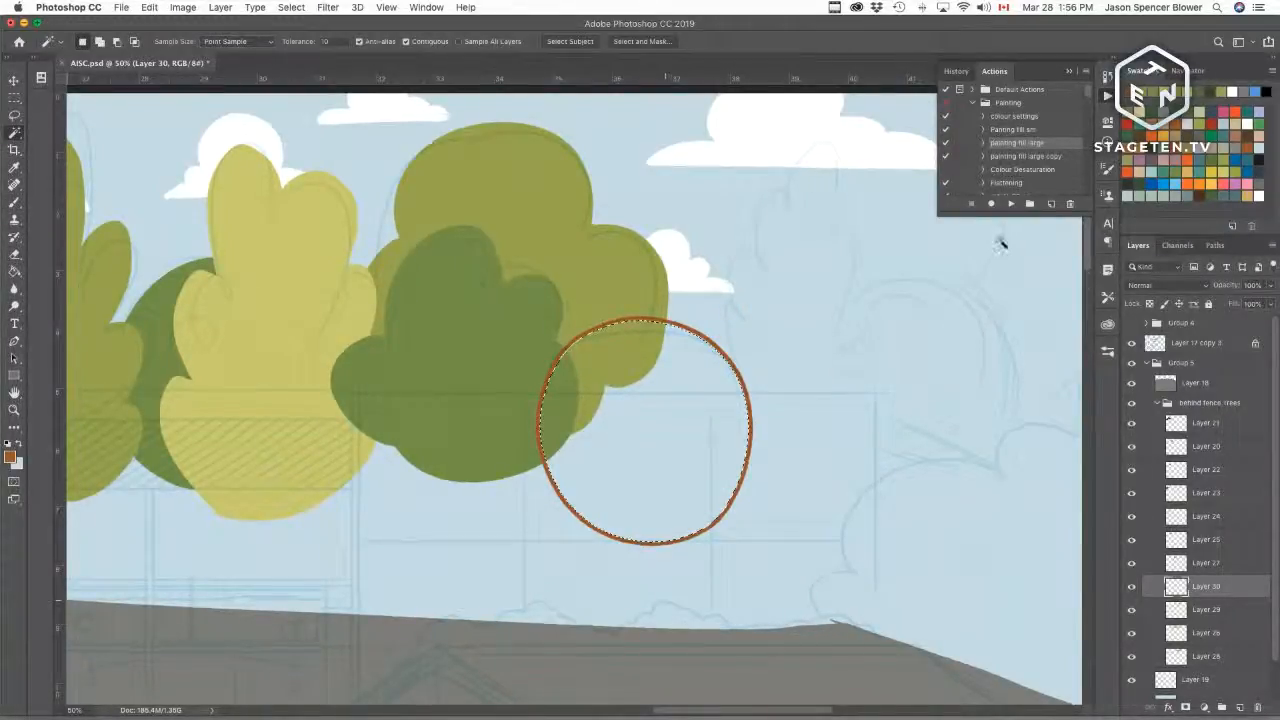
{"action": "left_click", "coordinate": [1010, 203]}
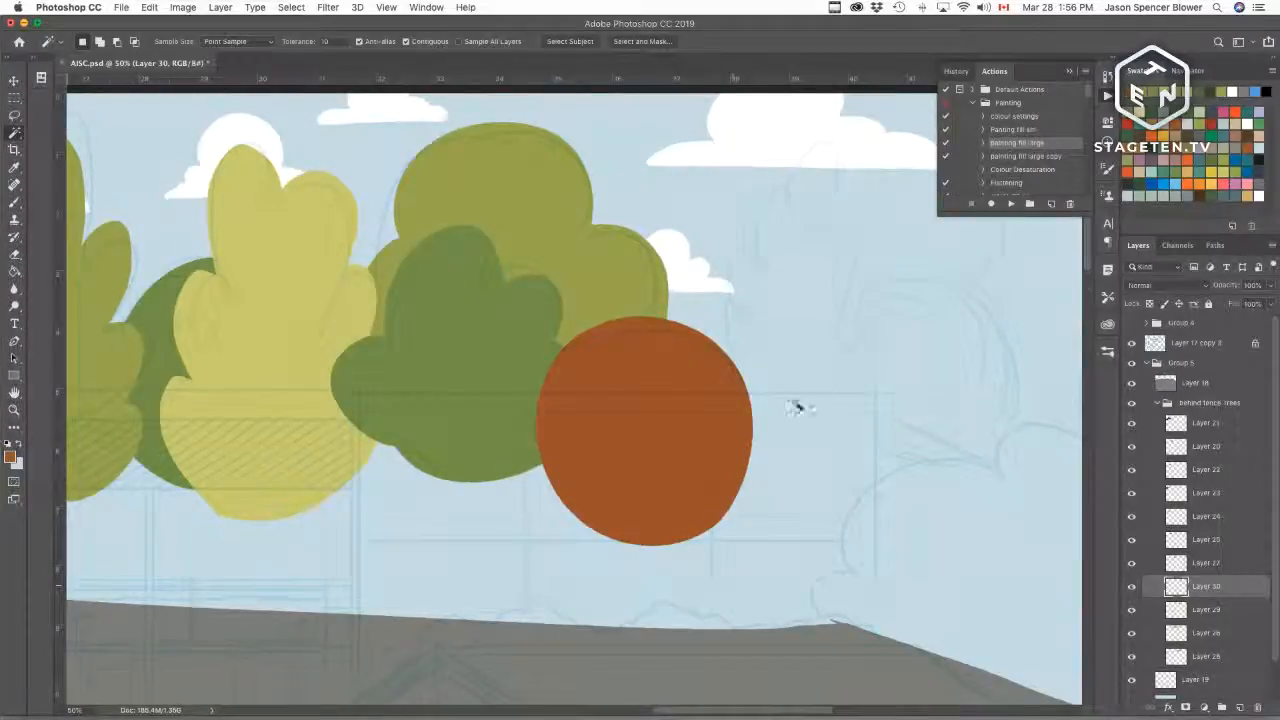
Step: Toggle a tree layer's visibility and zoom out to review the whole row of trees
{"action": "left_click_drag", "start_coordinate": [559, 535], "coordinate": [711, 429]}
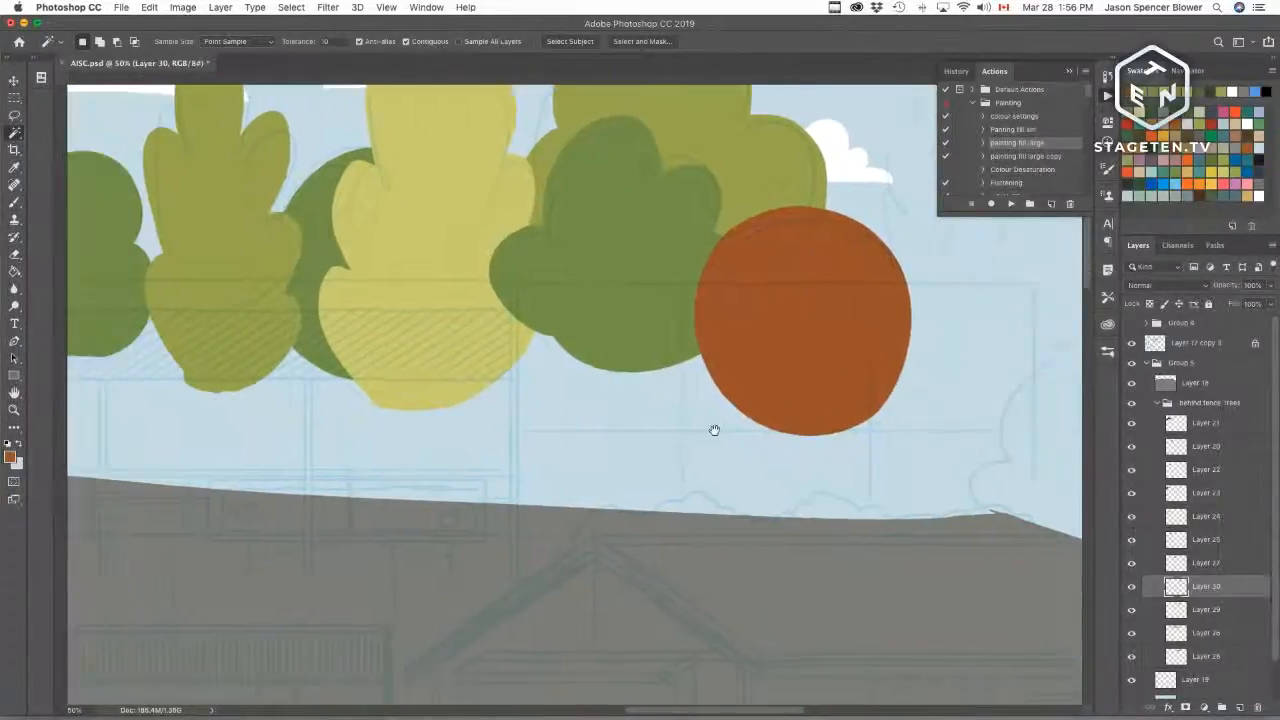
{"action": "left_click", "coordinate": [1131, 610]}
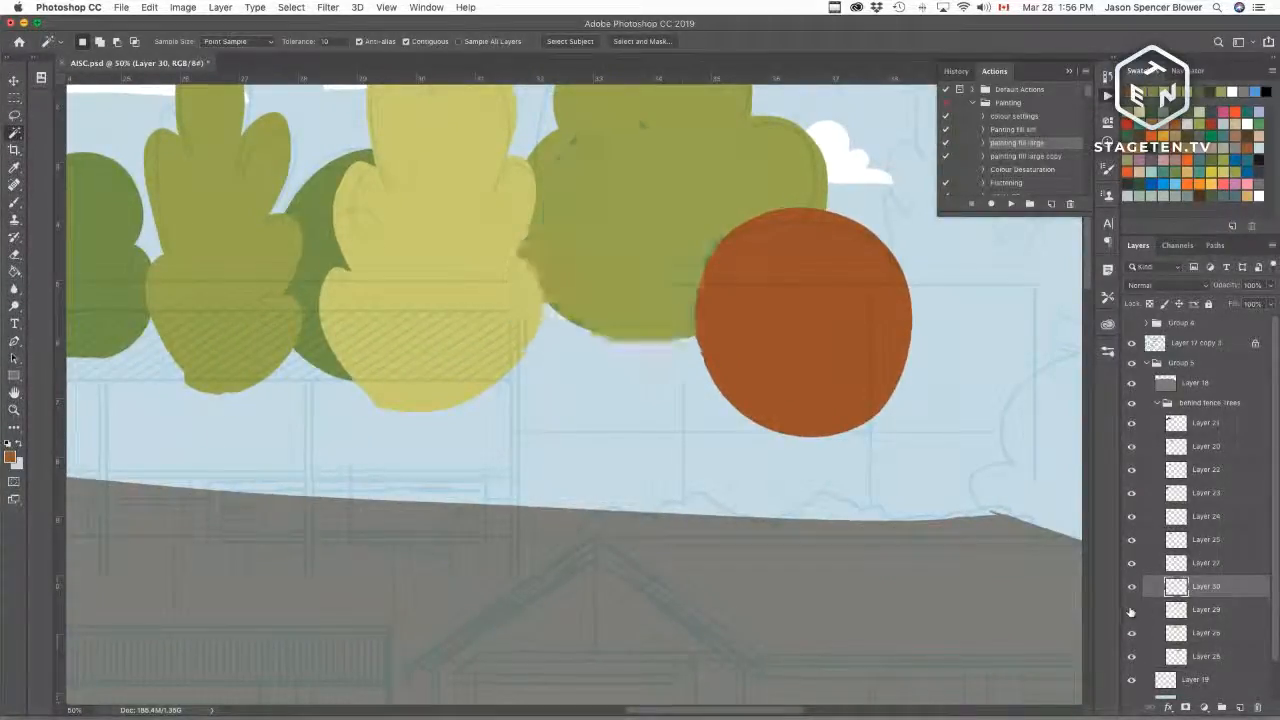
{"action": "left_click", "coordinate": [1131, 610]}
{"action": "left_click", "coordinate": [1131, 610]}
{"action": "left_click", "coordinate": [1130, 610]}
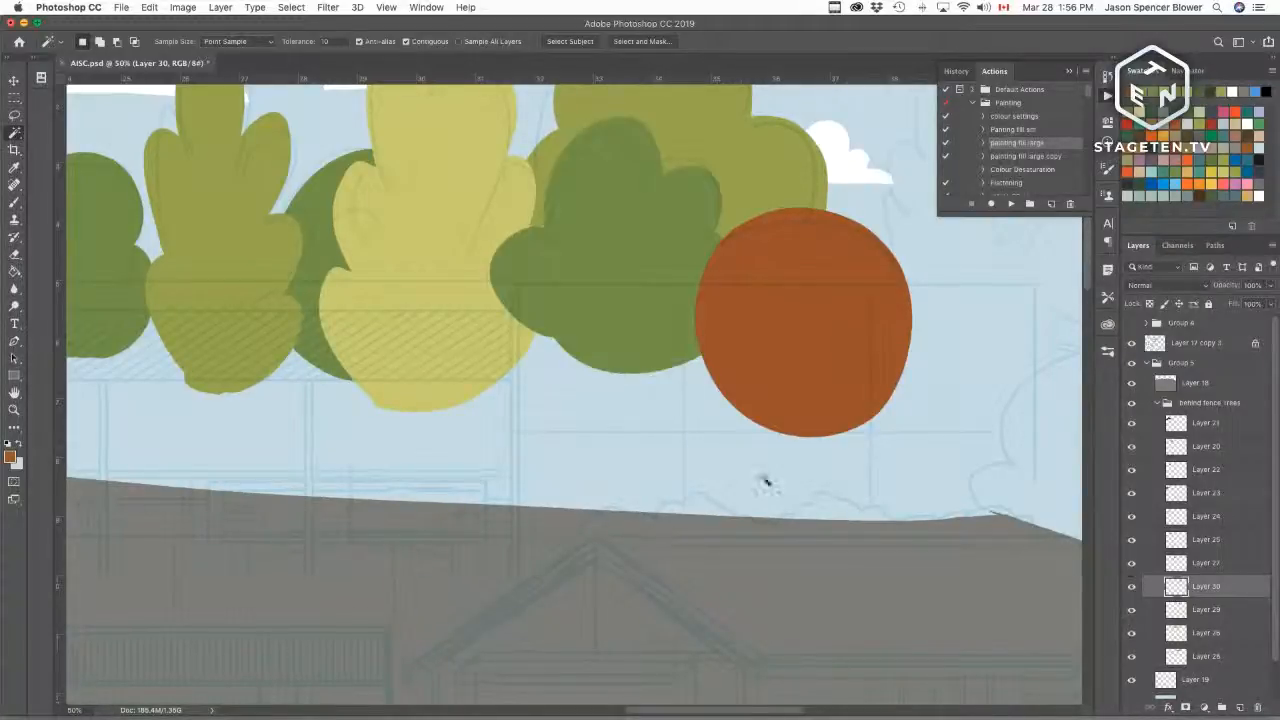
{"action": "key", "text": "super+minus"}
{"action": "key", "text": "super+minus"}
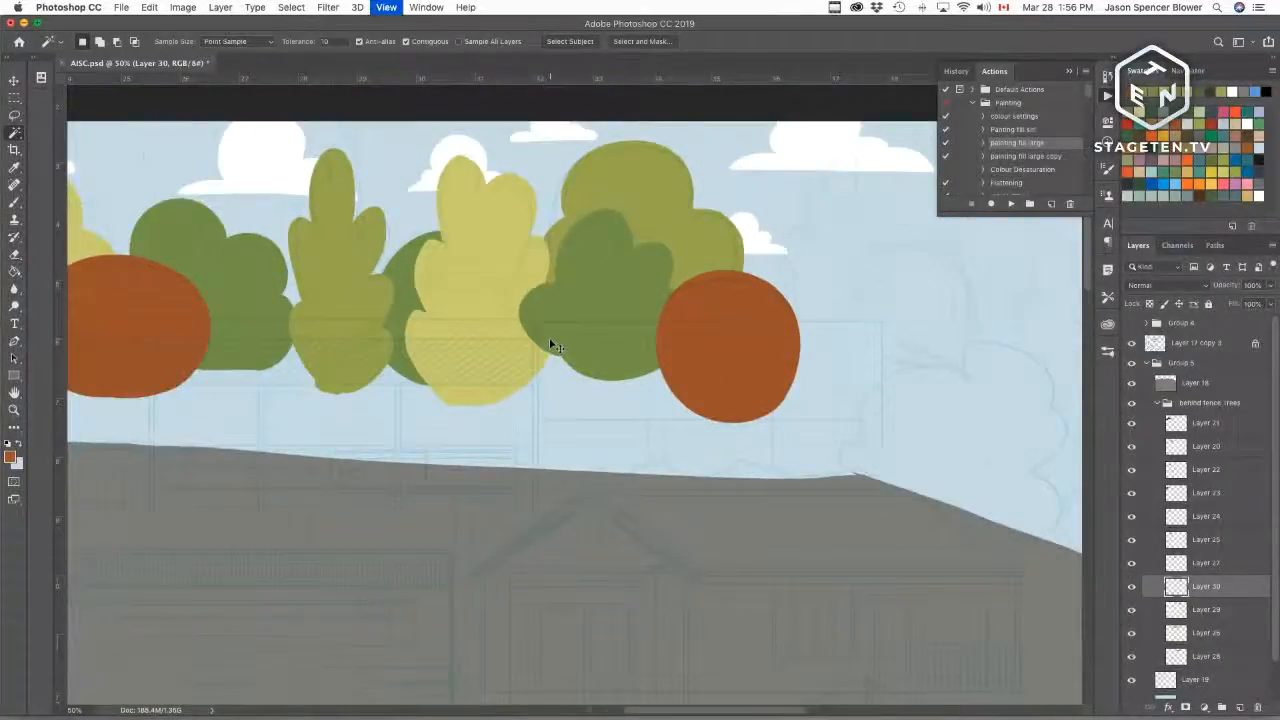
{"action": "left_click_drag", "start_coordinate": [517, 434], "coordinate": [748, 420]}
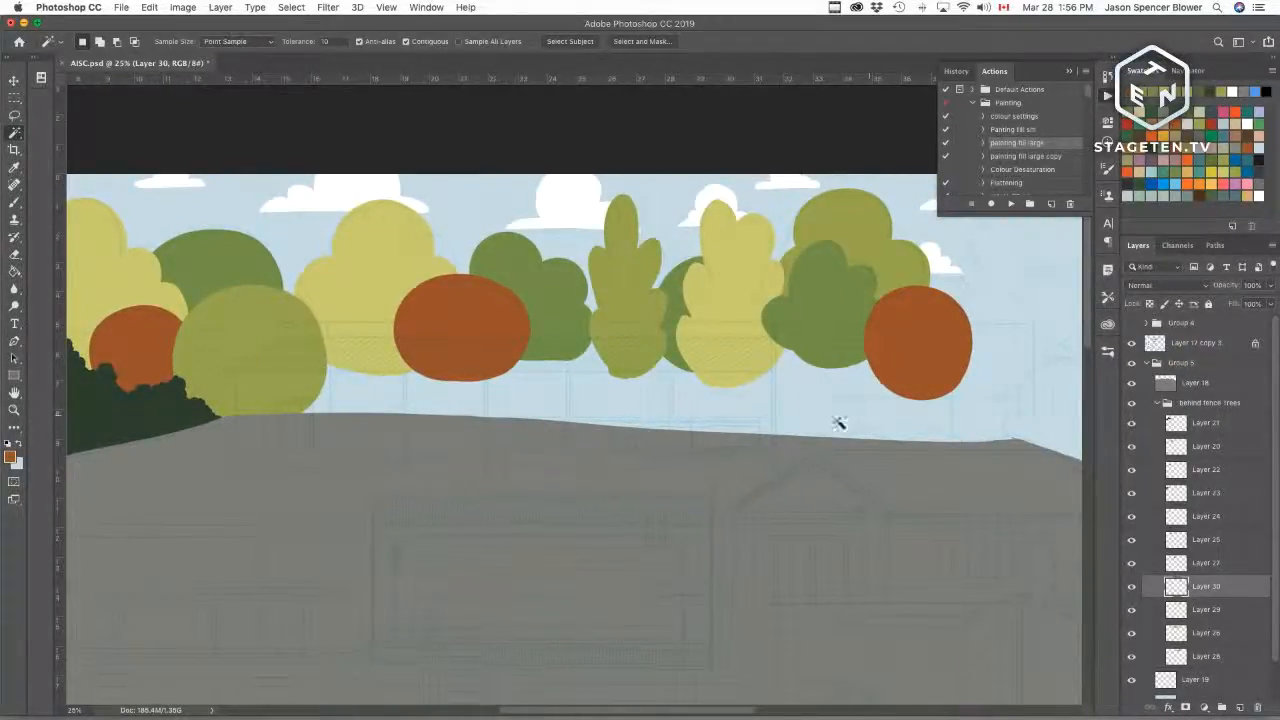
{"action": "left_click_drag", "start_coordinate": [874, 432], "coordinate": [763, 488]}
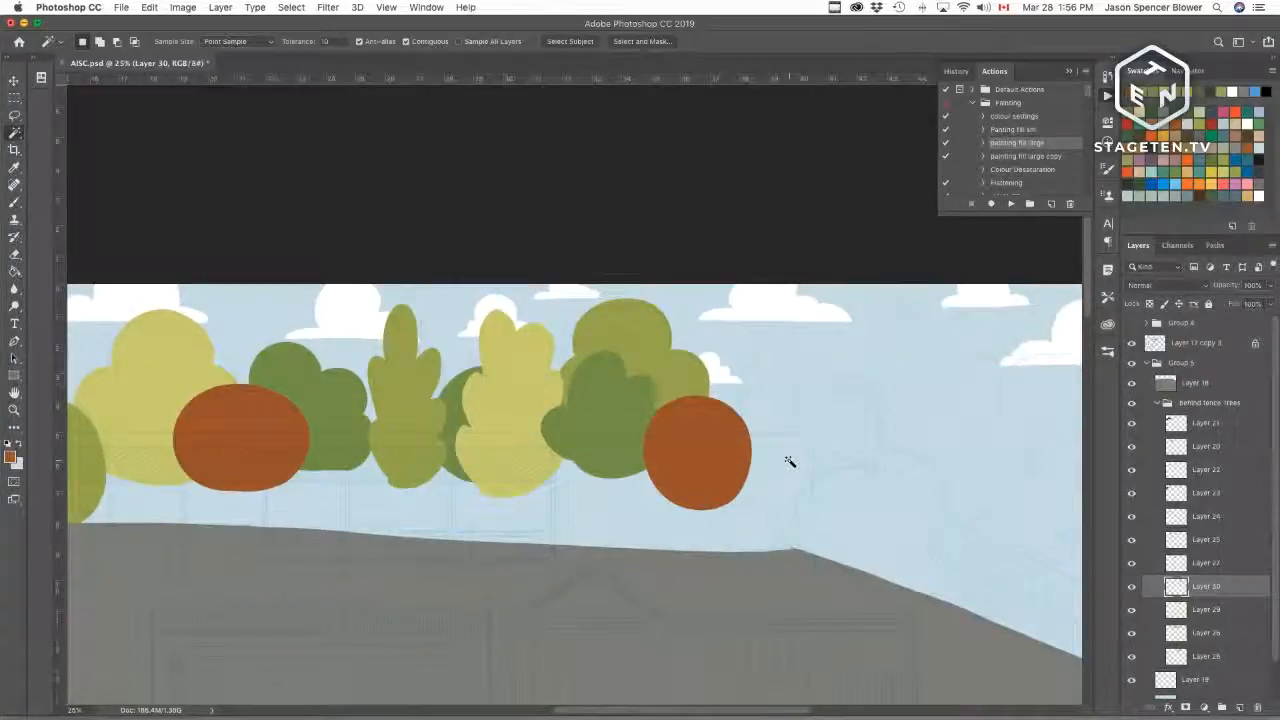
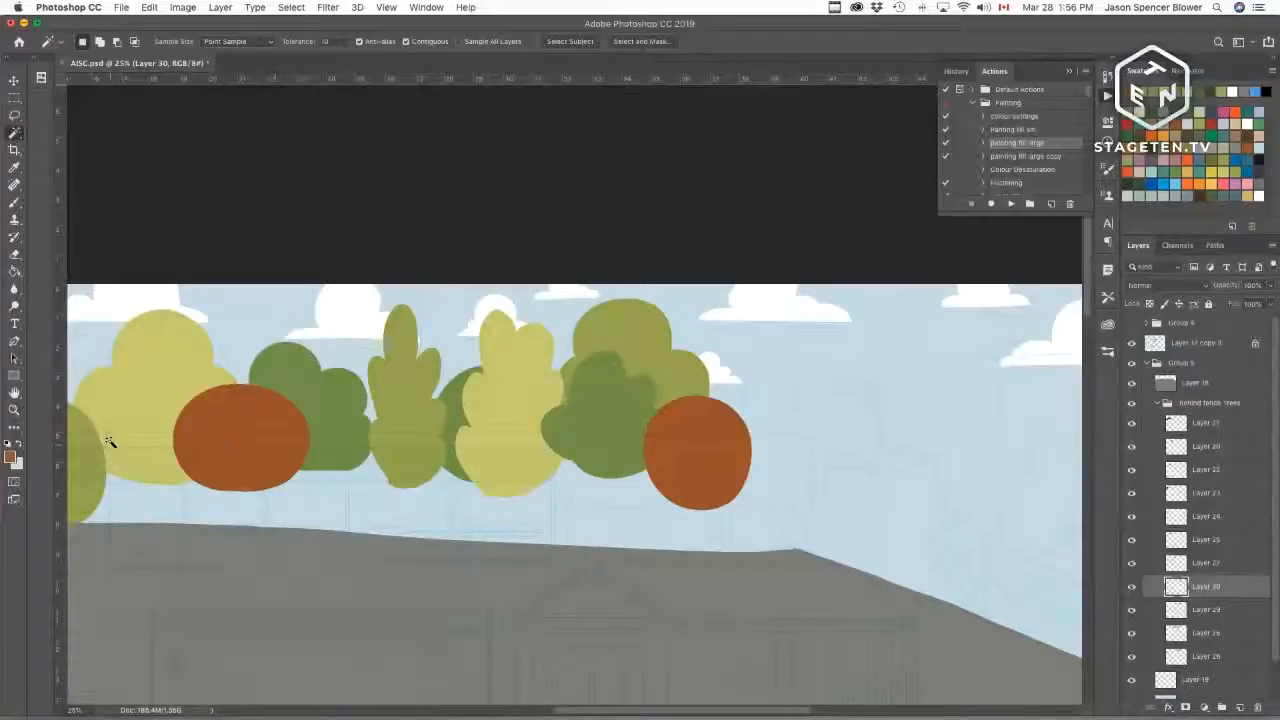
Step: Pan along the tree row and toggle two tree layers' visibility to find the light yellow tree's layer
{"action": "scroll", "coordinate": [279, 525], "scroll_direction": "left", "scroll_amount": 6}
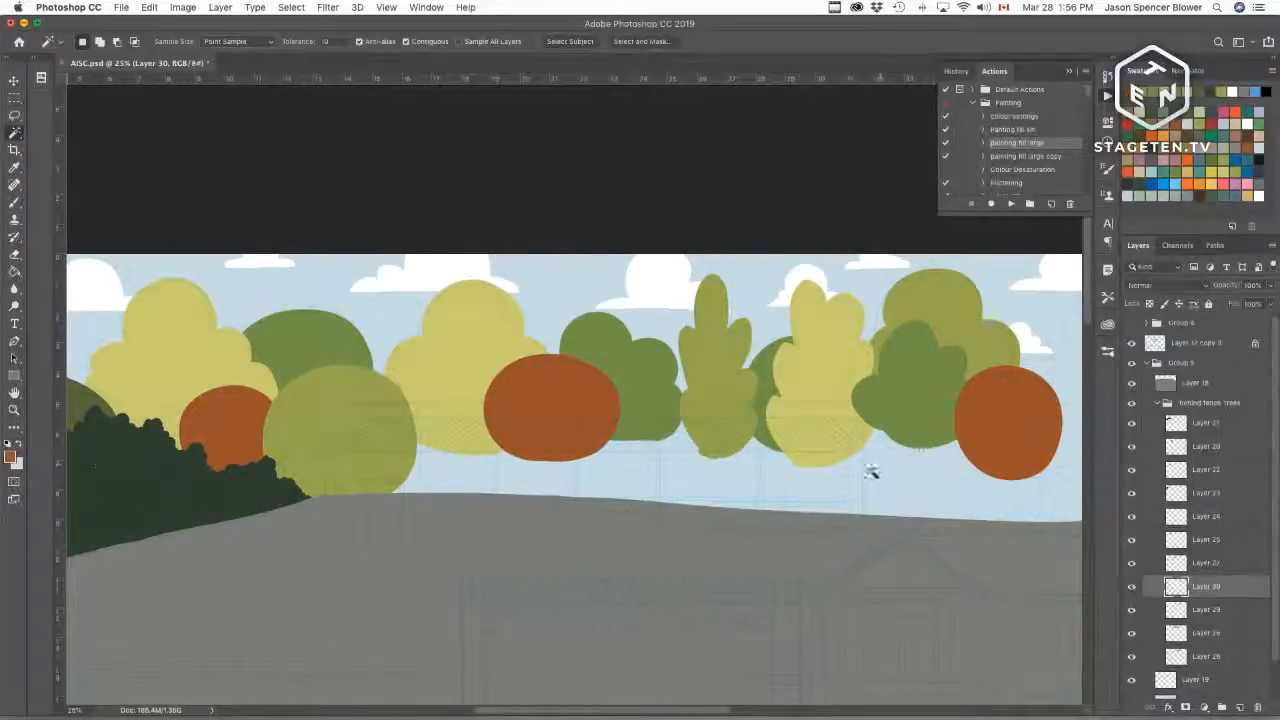
{"action": "left_click_drag", "start_coordinate": [984, 520], "coordinate": [948, 499]}
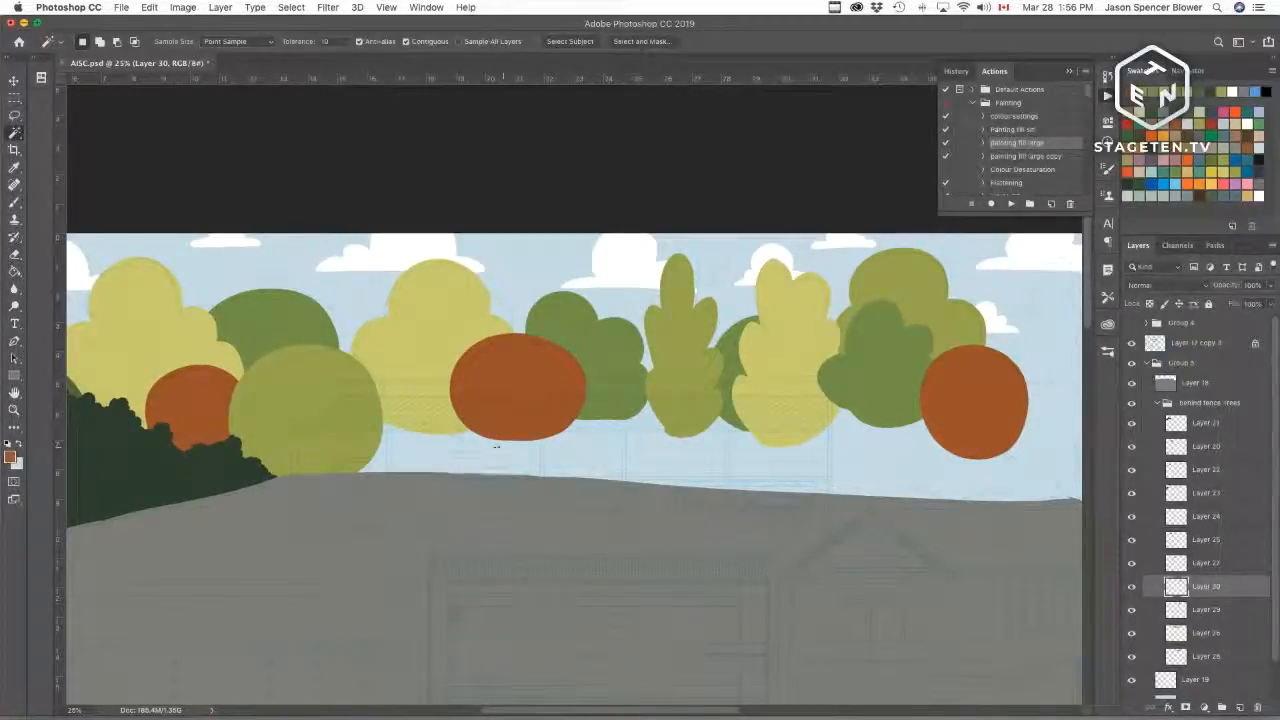
{"action": "left_click_drag", "start_coordinate": [914, 514], "coordinate": [571, 526]}
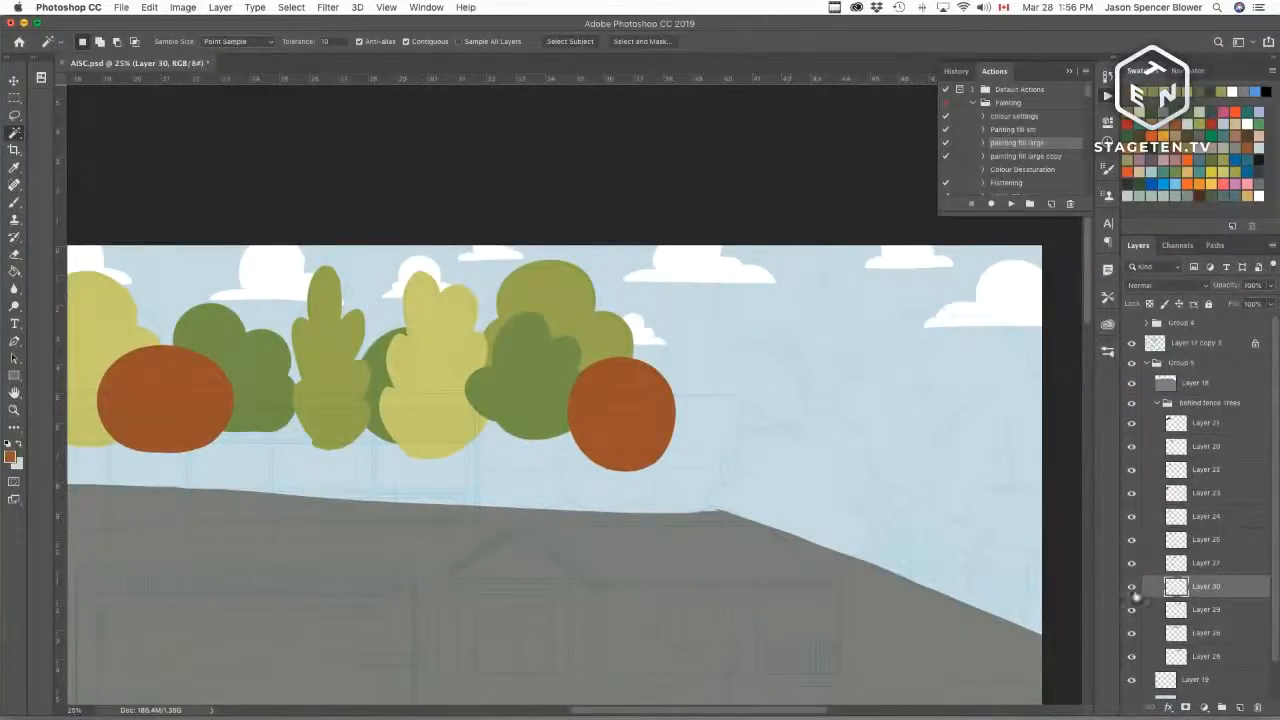
{"action": "left_click", "coordinate": [1131, 611]}
{"action": "left_click", "coordinate": [1132, 611]}
{"action": "left_click", "coordinate": [1131, 633]}
{"action": "left_click", "coordinate": [1131, 633]}
{"action": "left_click", "coordinate": [1150, 634]}
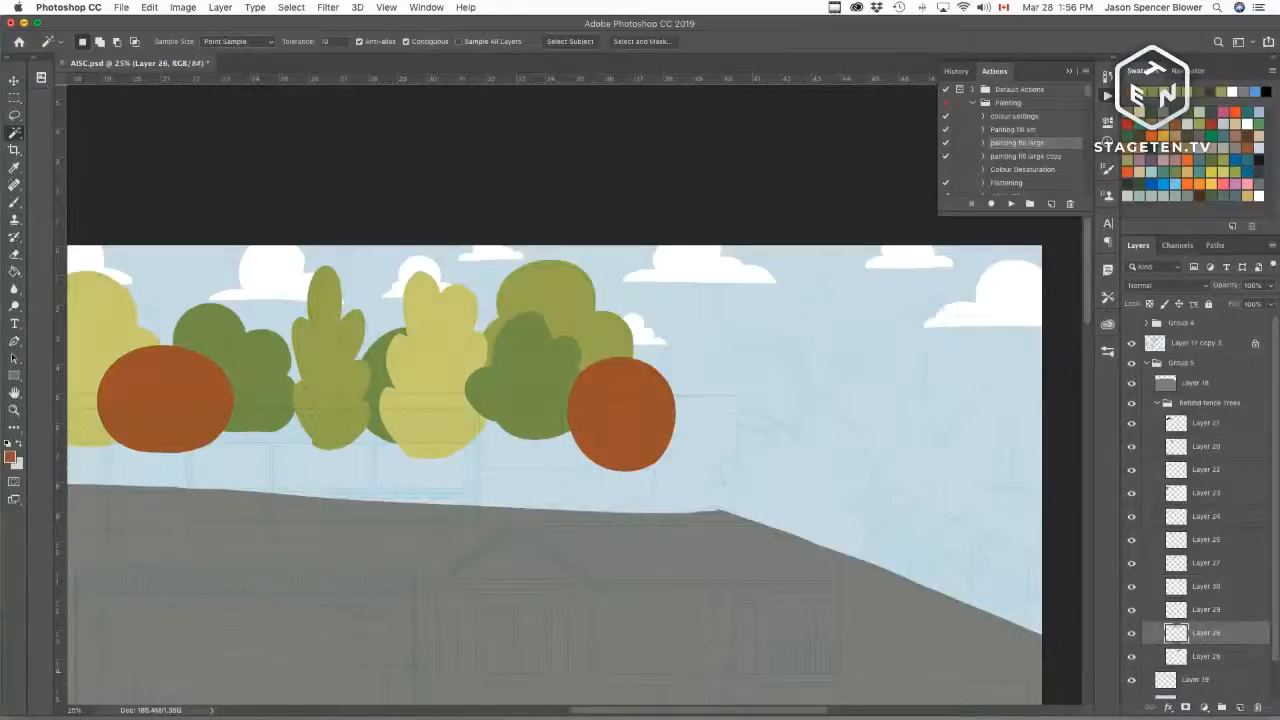
Step: Sample the light yellow tree colour and fill the unpainted gap at the bottom of that tree
{"action": "key", "text": "b"}
{"action": "left_click", "coordinate": [432, 354], "text": "alt"}
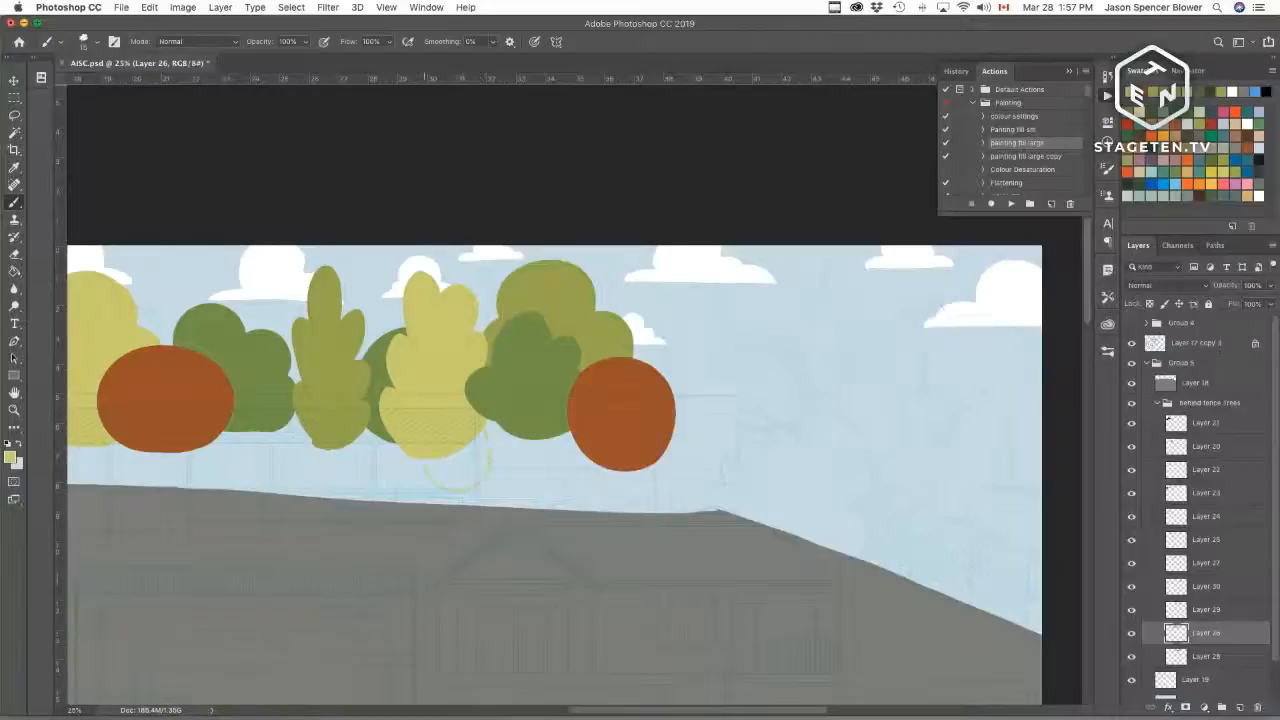
{"action": "key", "text": "w"}
{"action": "left_click", "coordinate": [456, 466]}
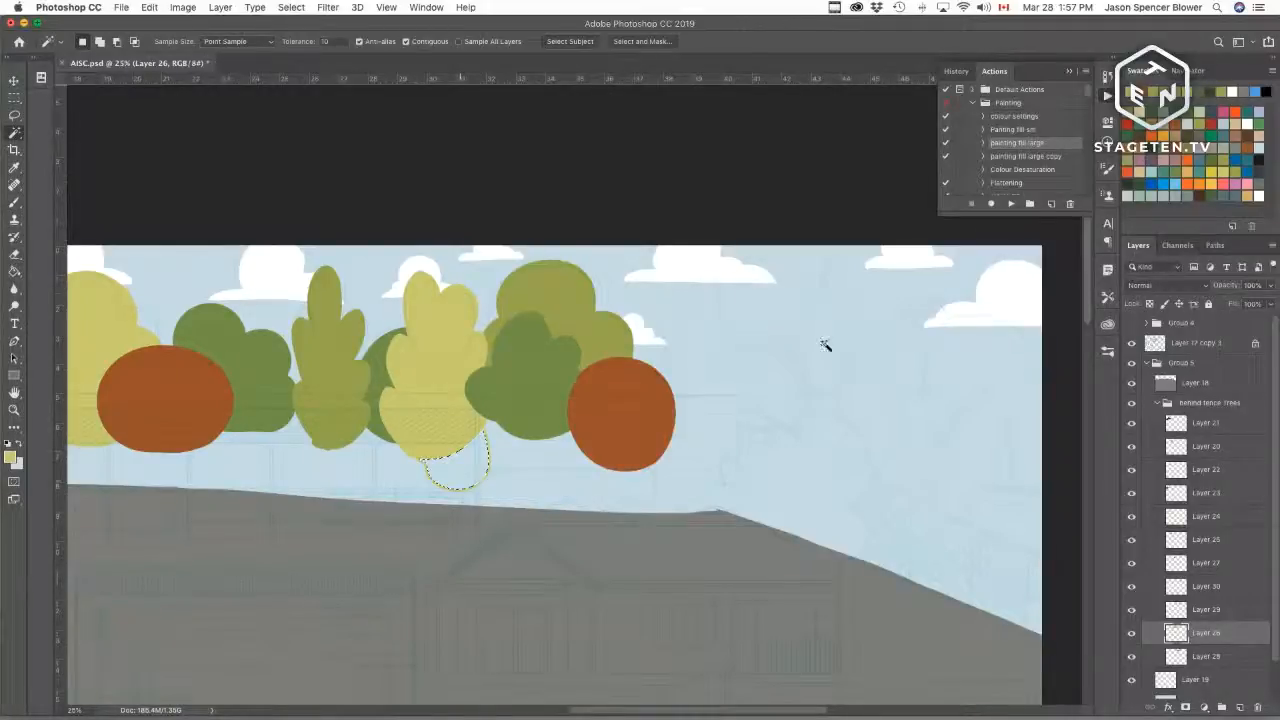
{"action": "left_click", "coordinate": [1009, 204]}
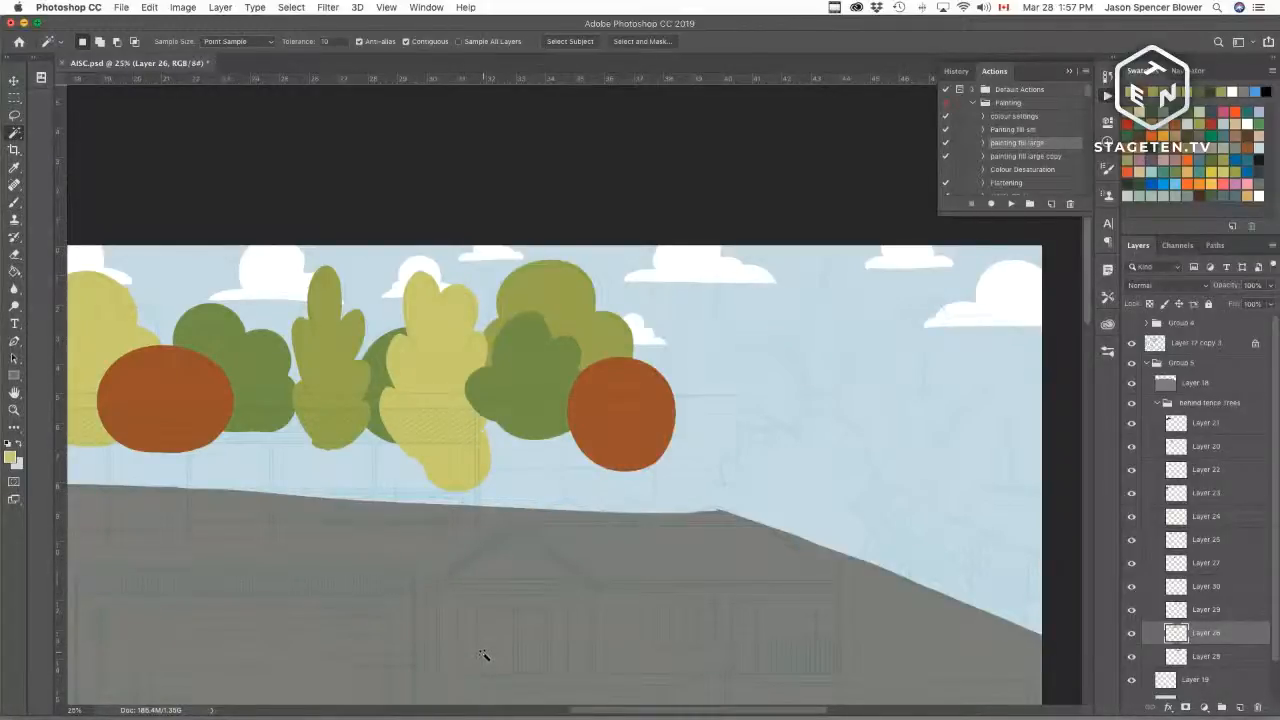
Step: Sample the dark green and extend the bushy green tree downward to the hilltop, outlining and filling its base
{"action": "key", "text": "b"}
{"action": "left_click", "coordinate": [535, 401], "text": "alt"}
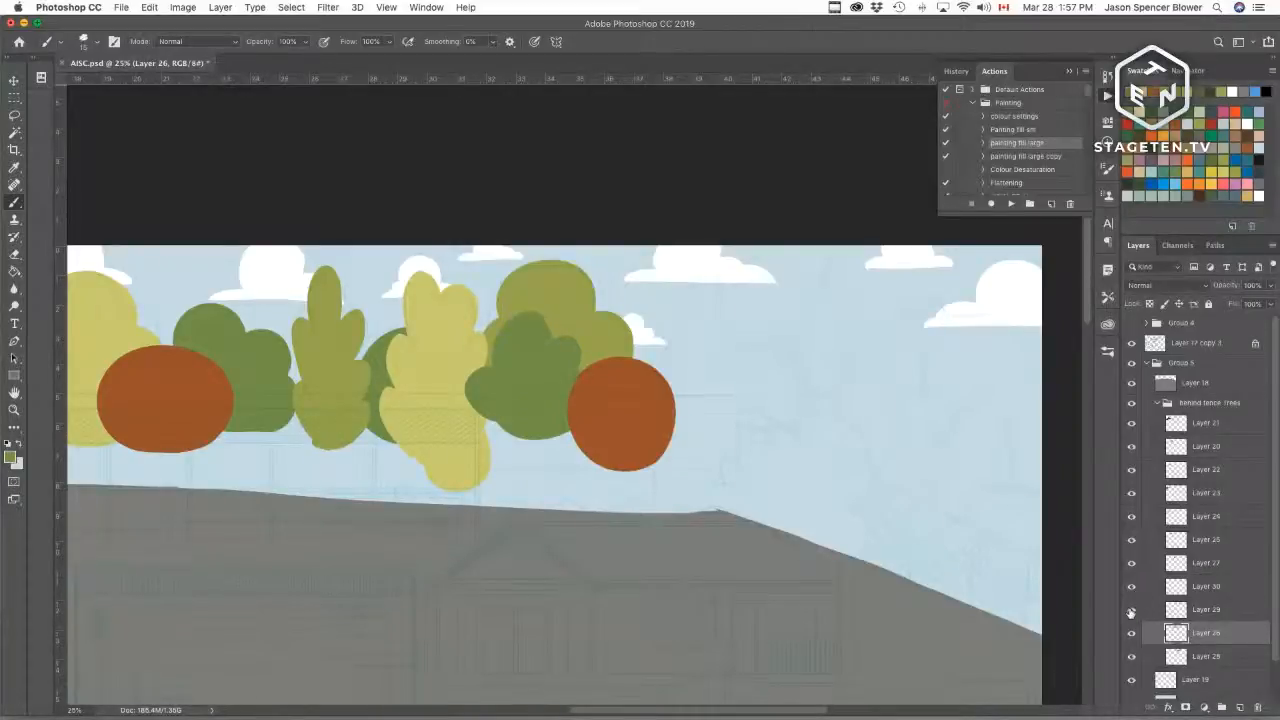
{"action": "left_click", "coordinate": [1131, 613]}
{"action": "left_click", "coordinate": [1131, 613]}
{"action": "key", "text": "super+]"}
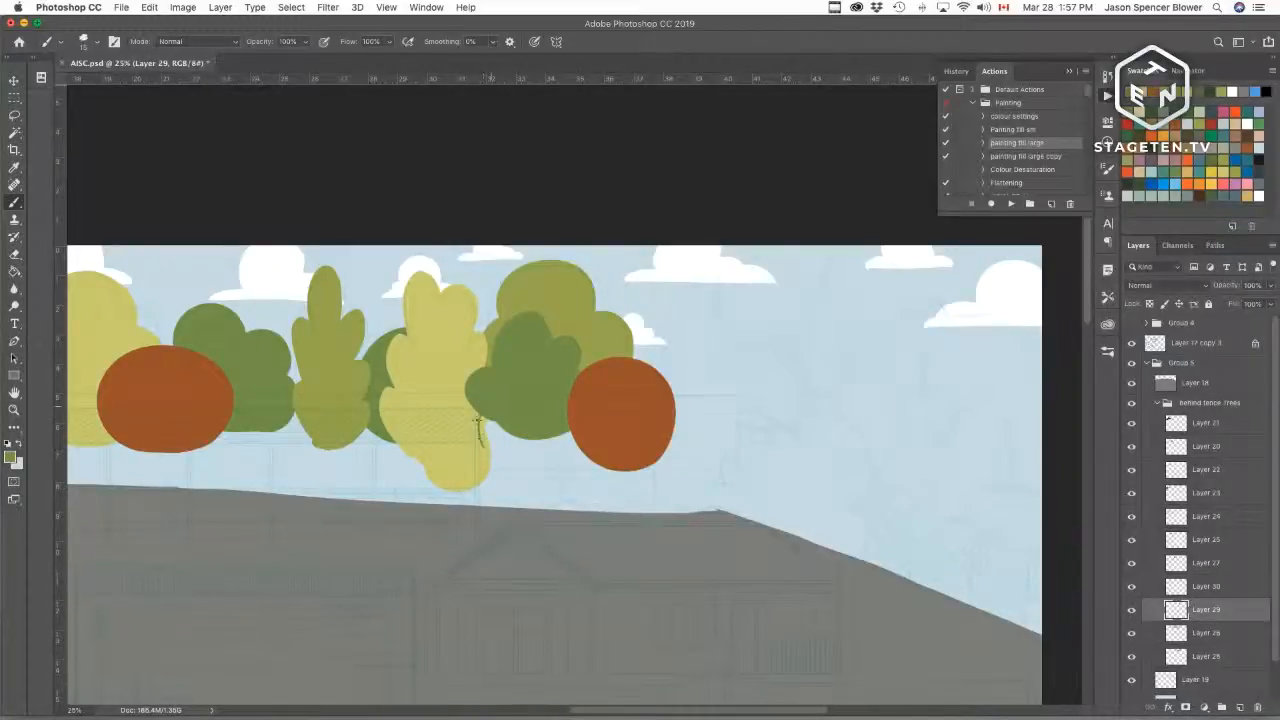
{"action": "key", "text": "super+z"}
{"action": "key", "text": "super+z"}
{"action": "left_click_drag", "start_coordinate": [488, 444], "coordinate": [538, 458]}
{"action": "key", "text": "super+z"}
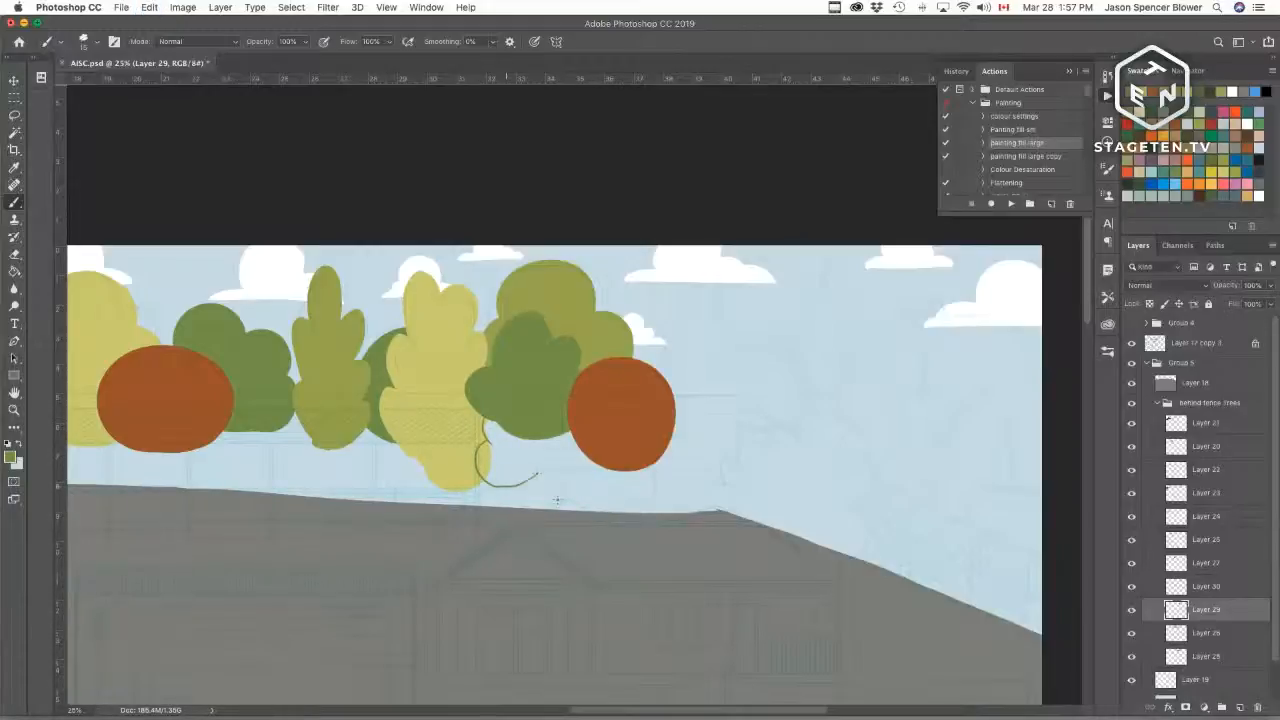
{"action": "mouse_move", "coordinate": [507, 490]}
{"action": "left_mouse_down"}
{"action": "mouse_move", "coordinate": [554, 504]}
{"action": "mouse_move", "coordinate": [580, 463]}
{"action": "left_mouse_up"}
{"action": "key", "text": "w"}
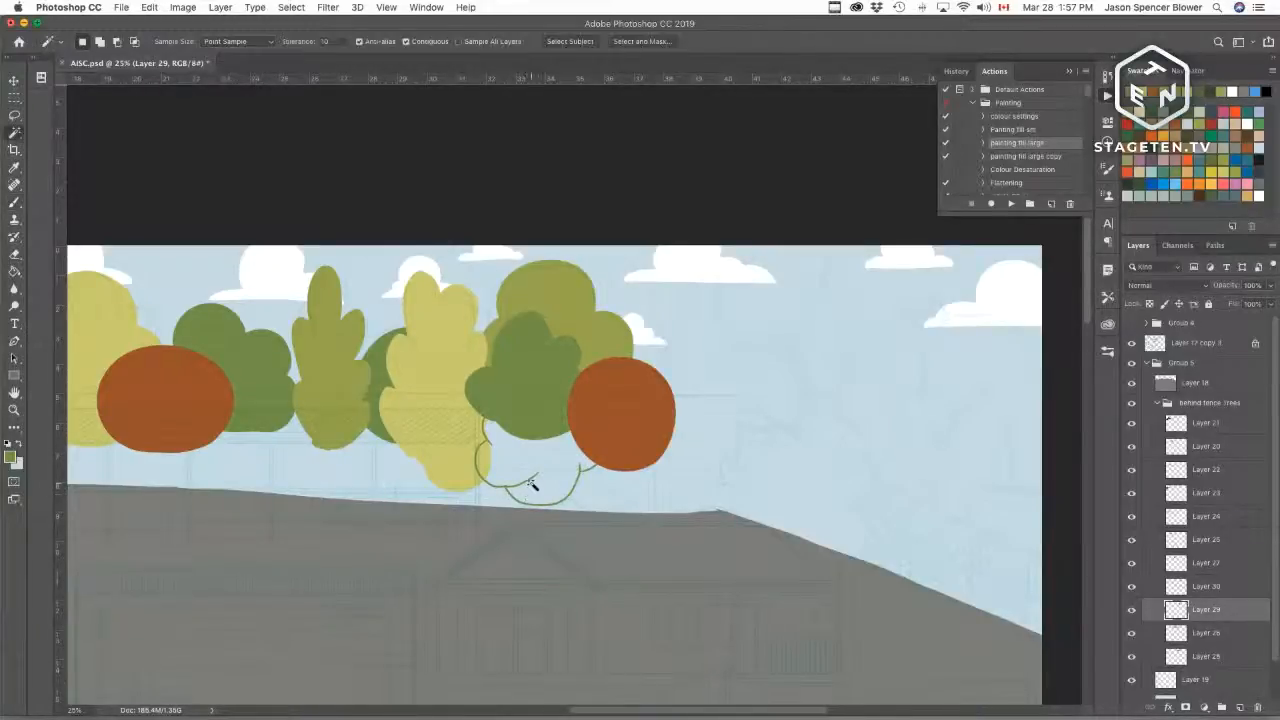
{"action": "left_click", "coordinate": [526, 490]}
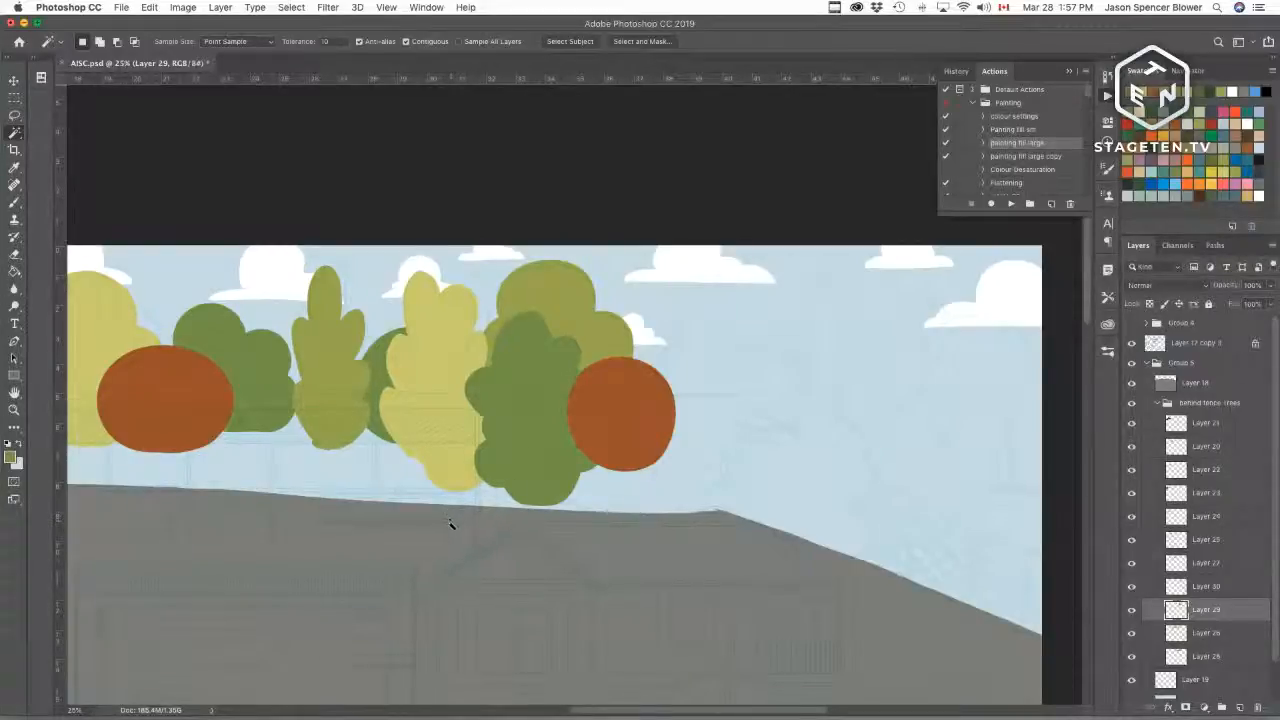
Step: Zoom out to review the whole scene, zoom back in on the trees and select the bottom tree layer
{"action": "key", "text": "super+minus"}
{"action": "key", "text": "super+minus"}
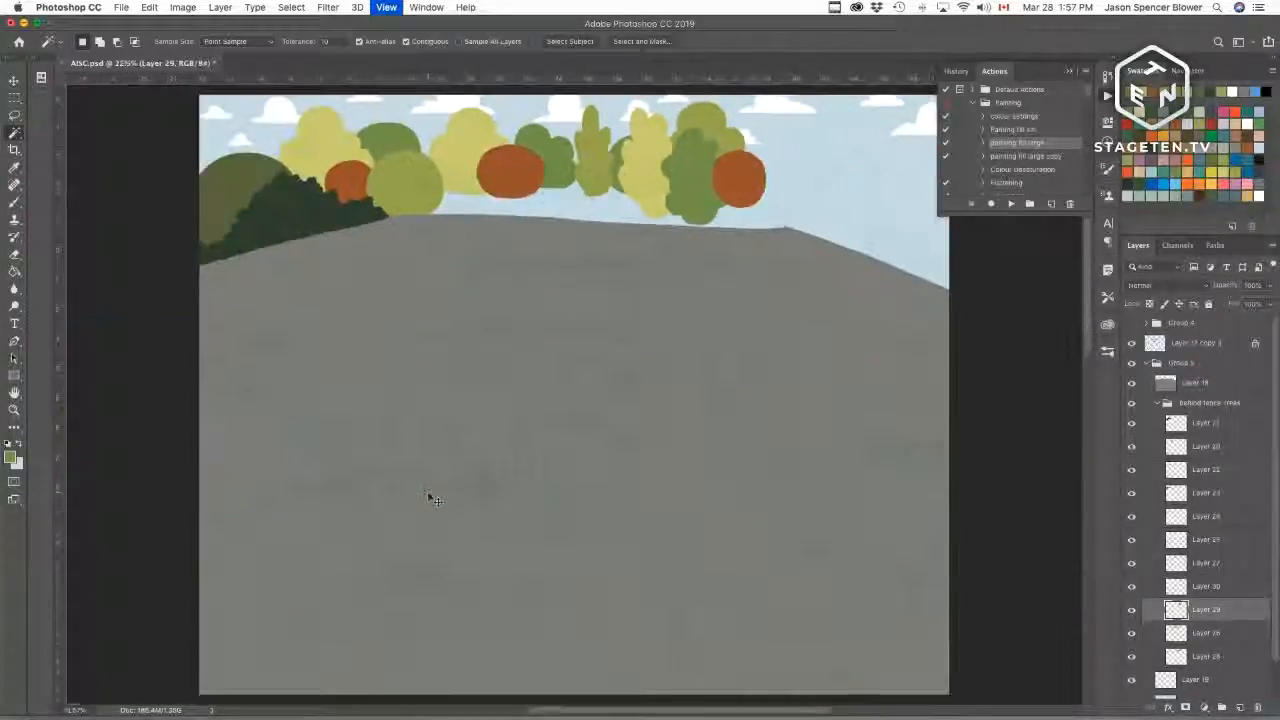
{"action": "key", "text": "b"}
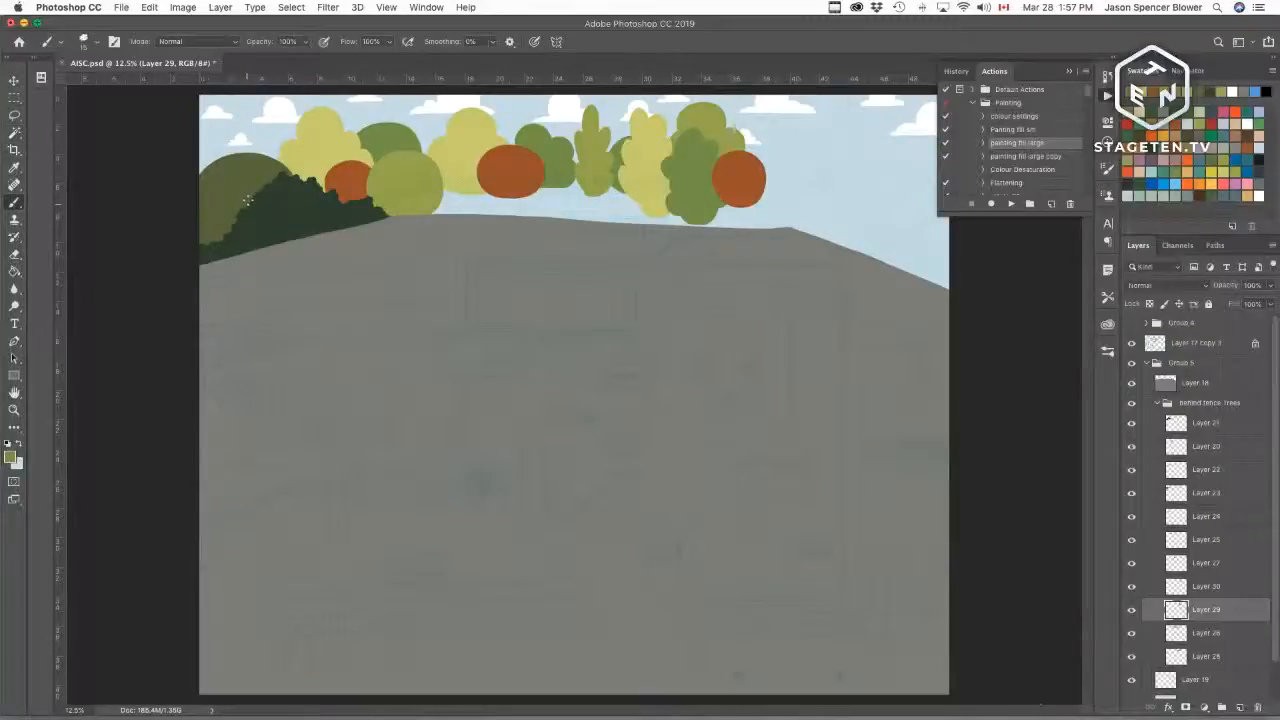
{"action": "key", "text": "super+plus"}
{"action": "key", "text": "super+plus"}
{"action": "key", "text": "super+plus"}
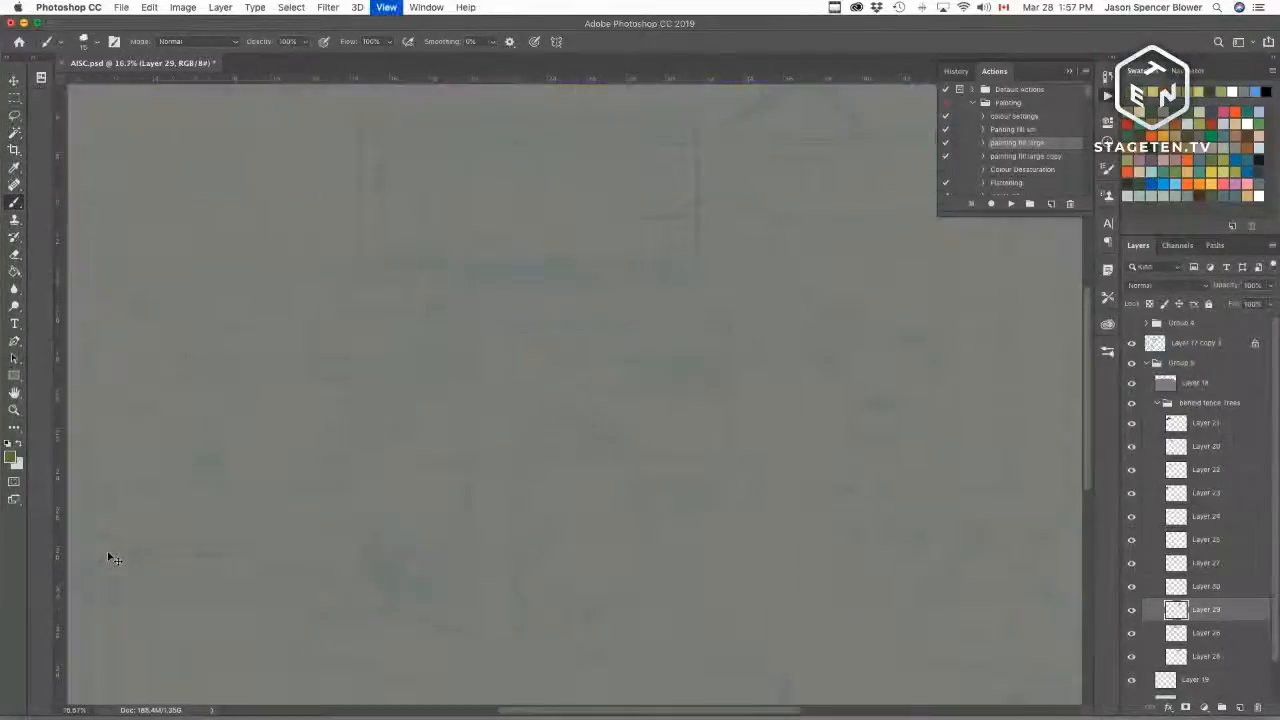
{"action": "left_click_drag", "start_coordinate": [727, 295], "coordinate": [497, 625]}
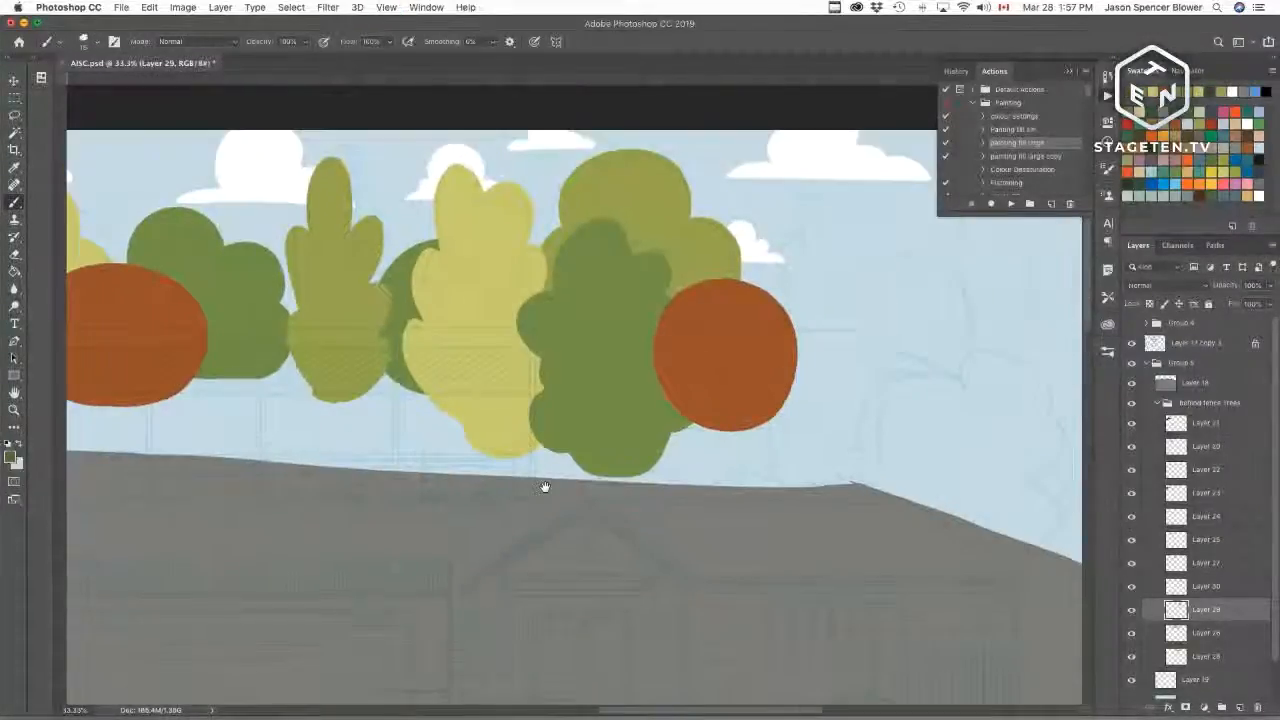
{"action": "left_click", "coordinate": [1132, 657]}
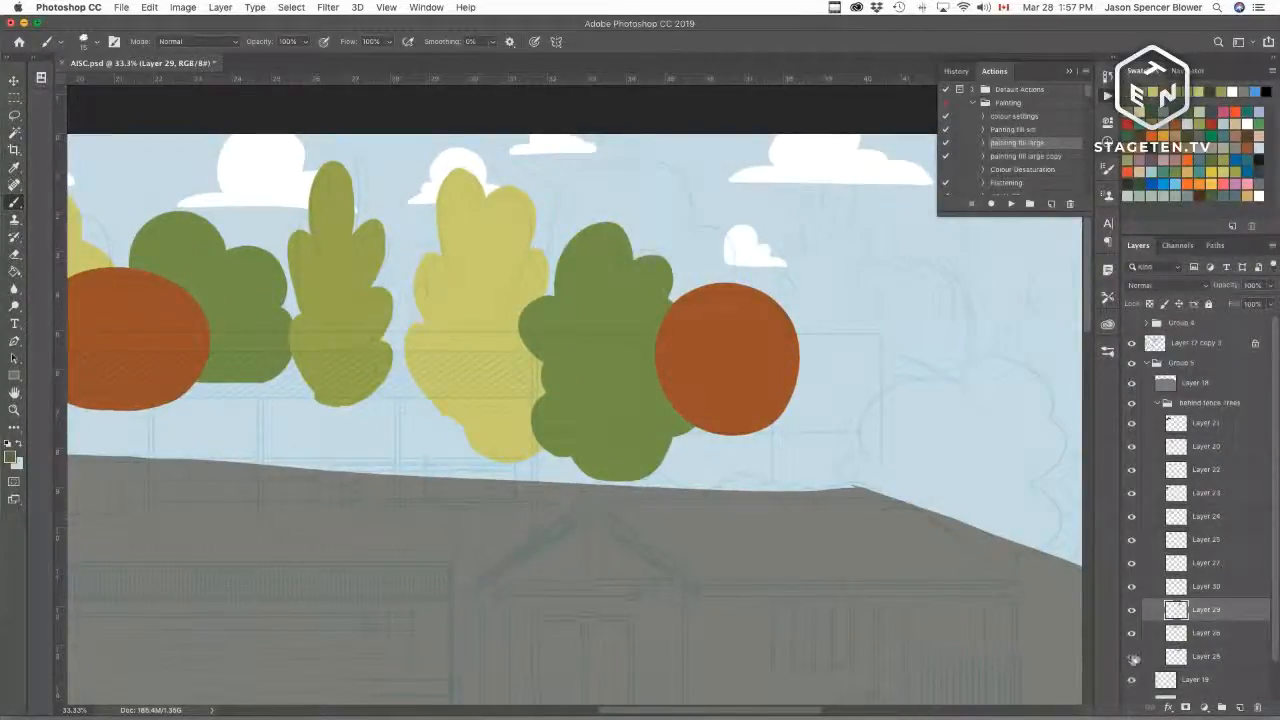
{"action": "left_click", "coordinate": [1132, 657]}
{"action": "left_click", "coordinate": [1182, 660]}
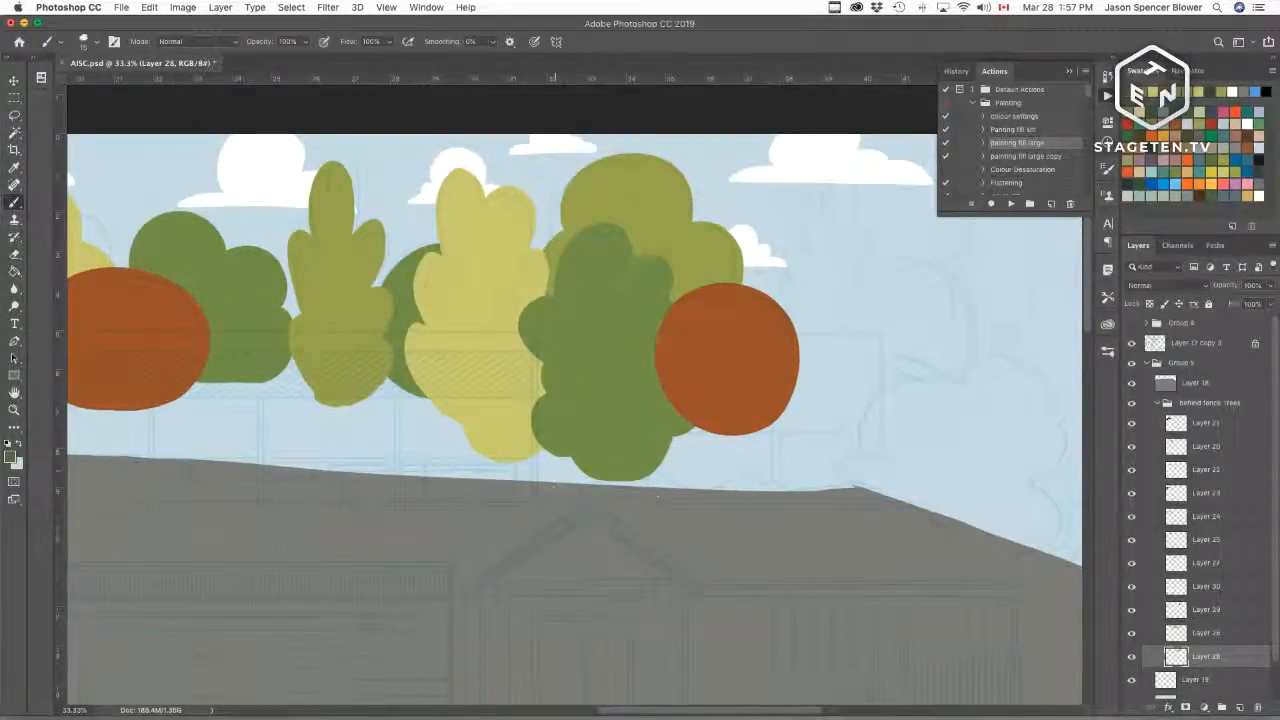
Step: Try sketching a low bush outline along the hilltop beneath the trees
{"action": "left_click_drag", "start_coordinate": [594, 472], "coordinate": [594, 494]}
{"action": "key", "text": "super+z"}
{"action": "key", "text": "super+z"}
{"action": "mouse_move", "coordinate": [497, 472]}
{"action": "left_mouse_down"}
{"action": "mouse_move", "coordinate": [503, 505]}
{"action": "mouse_move", "coordinate": [502, 463]}
{"action": "left_mouse_up"}
{"action": "left_click_drag", "start_coordinate": [578, 456], "coordinate": [587, 463]}
{"action": "key", "text": "super+z"}
{"action": "key", "text": "super+z"}
{"action": "left_click_drag", "start_coordinate": [496, 479], "coordinate": [501, 462]}
{"action": "left_click_drag", "start_coordinate": [571, 458], "coordinate": [571, 473]}
{"action": "key", "text": "super+z"}
{"action": "key", "text": "super+z"}
{"action": "mouse_move", "coordinate": [492, 478]}
{"action": "left_mouse_down"}
{"action": "mouse_move", "coordinate": [547, 458]}
{"action": "mouse_move", "coordinate": [550, 470]}
{"action": "mouse_move", "coordinate": [483, 479]}
{"action": "left_mouse_up"}
{"action": "key", "text": "super+z"}
{"action": "key", "text": "super+z"}
{"action": "mouse_move", "coordinate": [563, 462]}
{"action": "left_mouse_down"}
{"action": "mouse_move", "coordinate": [685, 453]}
{"action": "mouse_move", "coordinate": [716, 471]}
{"action": "mouse_move", "coordinate": [848, 444]}
{"action": "left_mouse_up"}
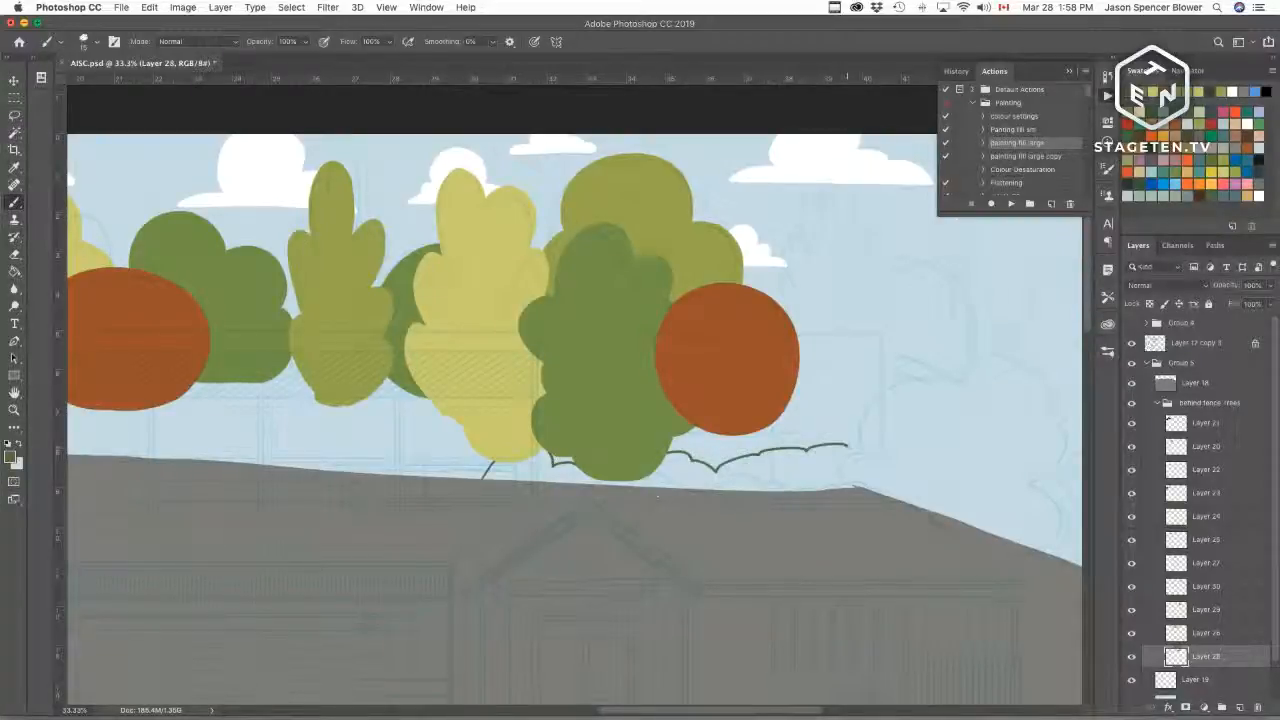
{"action": "key", "text": "super+z"}
{"action": "key", "text": "super+z"}
{"action": "mouse_move", "coordinate": [497, 461]}
{"action": "left_mouse_down"}
{"action": "mouse_move", "coordinate": [542, 456]}
{"action": "mouse_move", "coordinate": [572, 458]}
{"action": "left_mouse_up"}
{"action": "left_click_drag", "start_coordinate": [664, 456], "coordinate": [828, 448]}
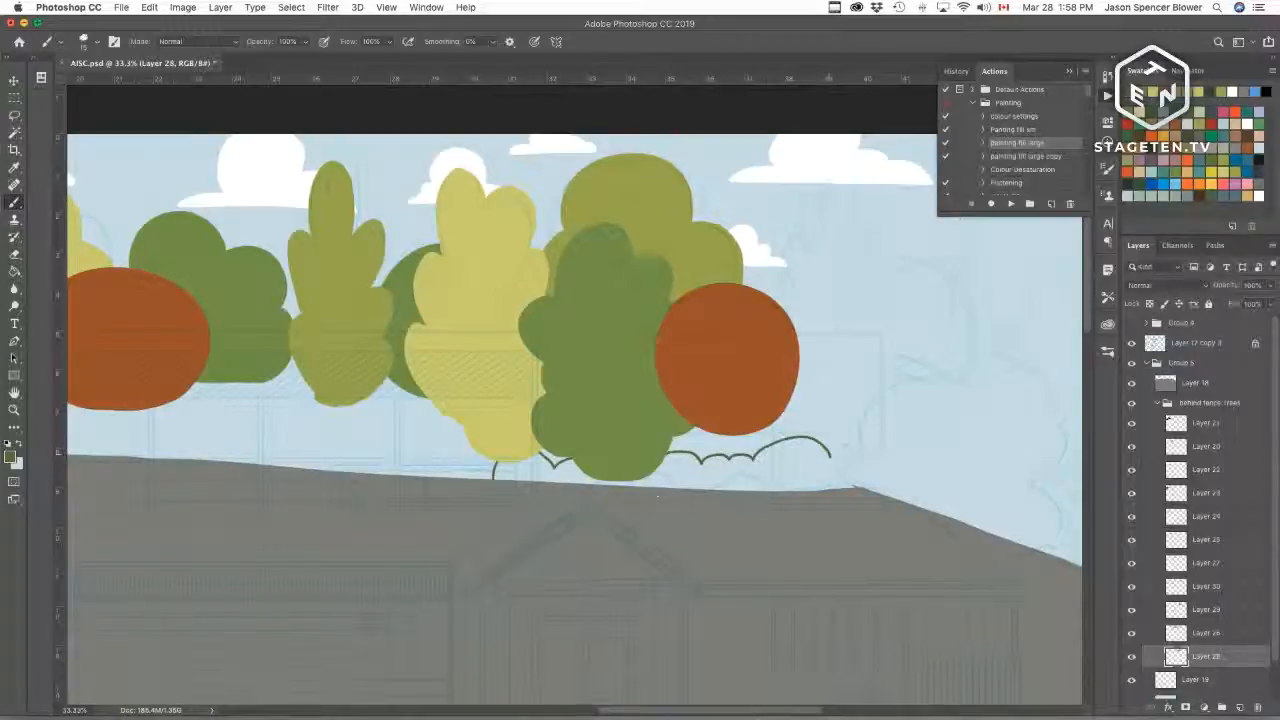
{"action": "key", "text": "super+z"}
{"action": "key", "text": "super+z"}
{"action": "key", "text": "super+z"}
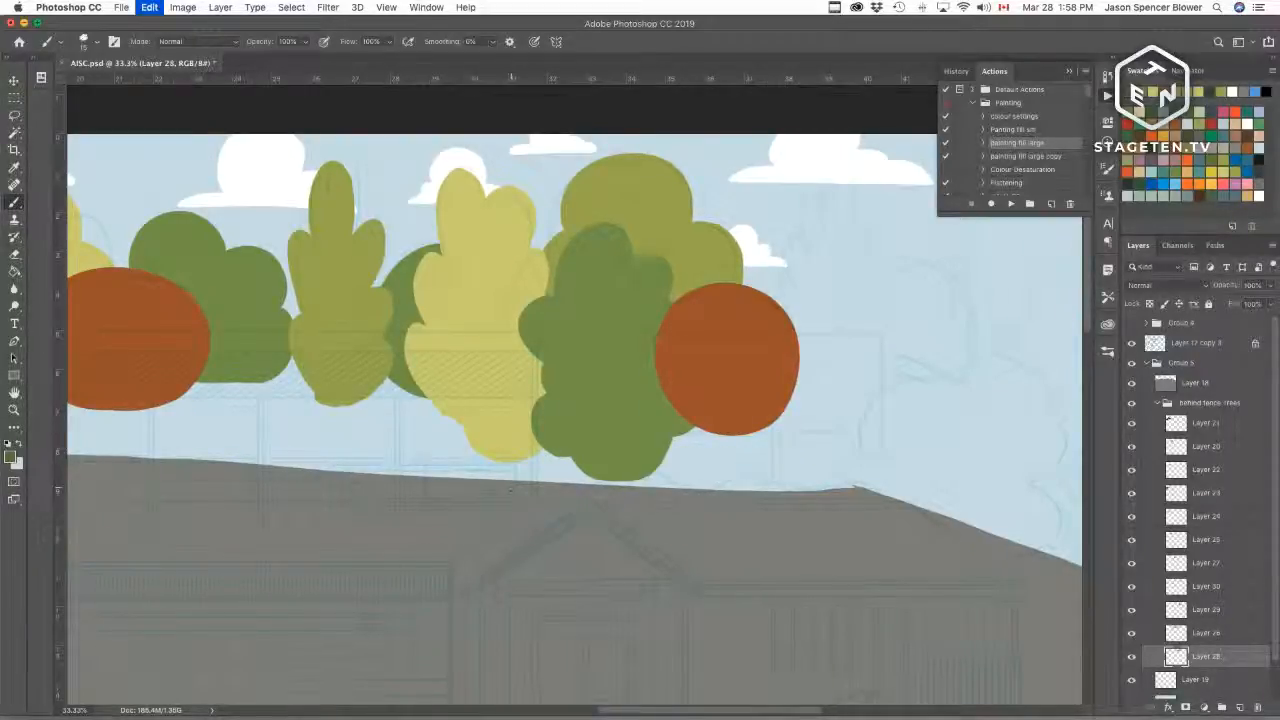
{"action": "mouse_move", "coordinate": [487, 478]}
{"action": "left_mouse_down"}
{"action": "mouse_move", "coordinate": [510, 460]}
{"action": "mouse_move", "coordinate": [568, 471]}
{"action": "left_mouse_up"}
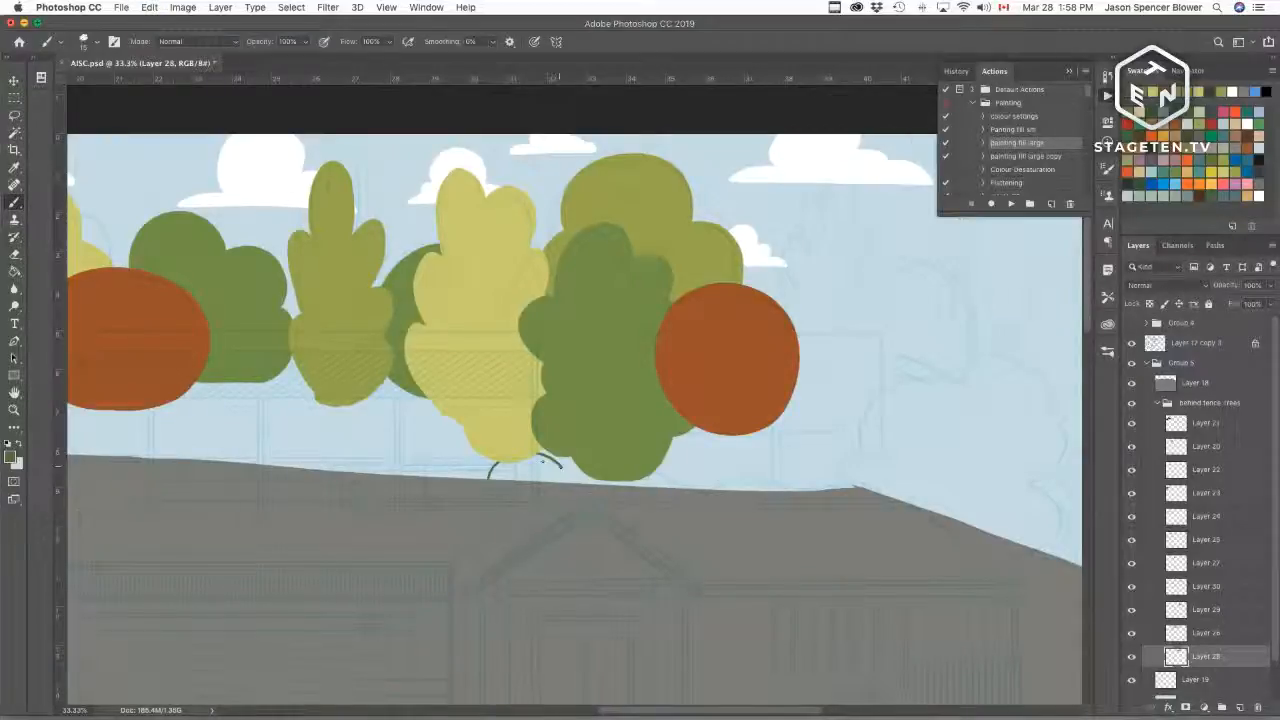
{"action": "key", "text": "super+z"}
Step: Outline a low bumpy hedge along the hilltop beneath the trees and fill it dark green
{"action": "left_click_drag", "start_coordinate": [486, 478], "coordinate": [572, 456]}
{"action": "mouse_move", "coordinate": [671, 449]}
{"action": "left_mouse_down"}
{"action": "mouse_move", "coordinate": [718, 458]}
{"action": "mouse_move", "coordinate": [741, 440]}
{"action": "mouse_move", "coordinate": [781, 459]}
{"action": "mouse_move", "coordinate": [836, 430]}
{"action": "mouse_move", "coordinate": [876, 439]}
{"action": "mouse_move", "coordinate": [917, 500]}
{"action": "left_mouse_up"}
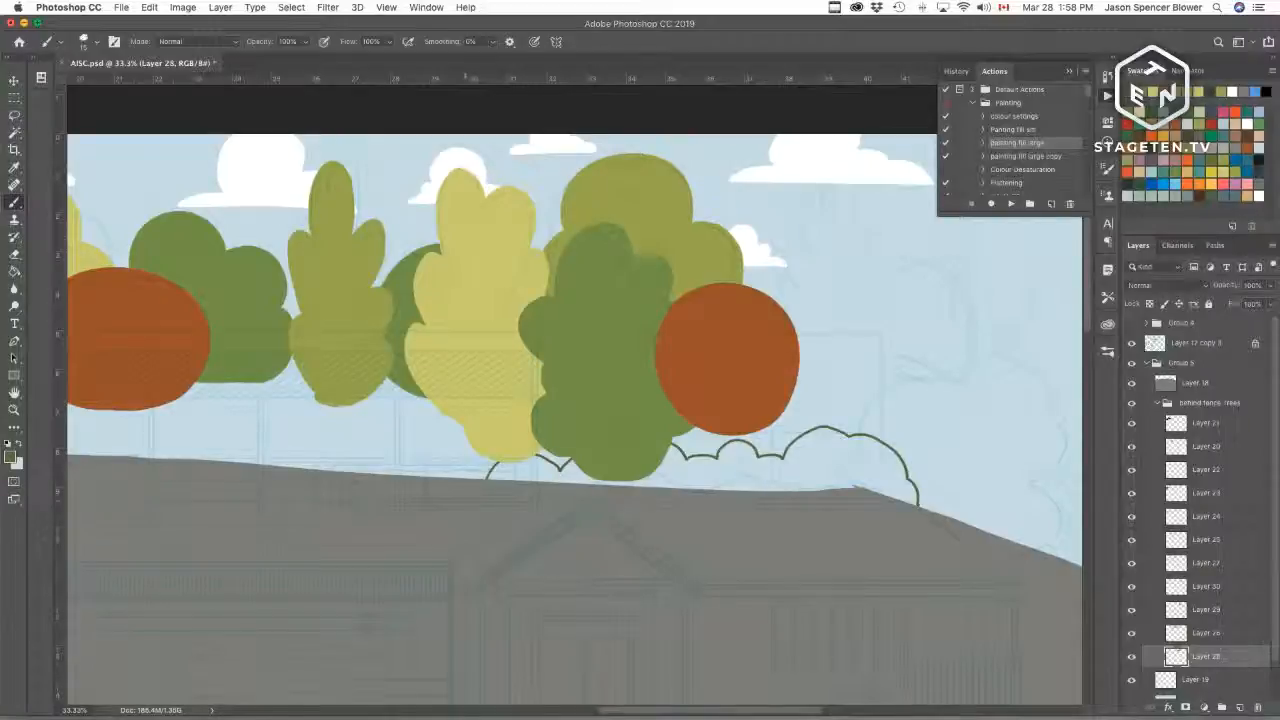
{"action": "key", "text": "w"}
{"action": "left_click", "coordinate": [529, 475]}
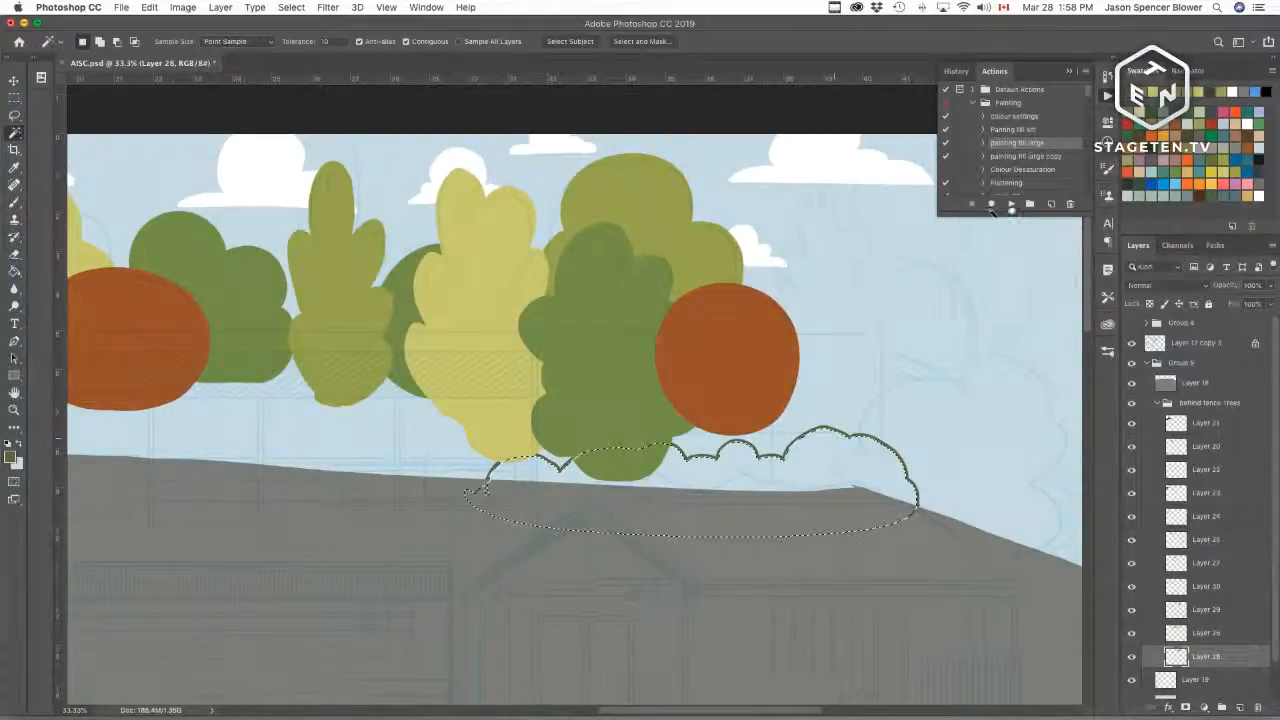
{"action": "left_click", "coordinate": [1011, 205]}
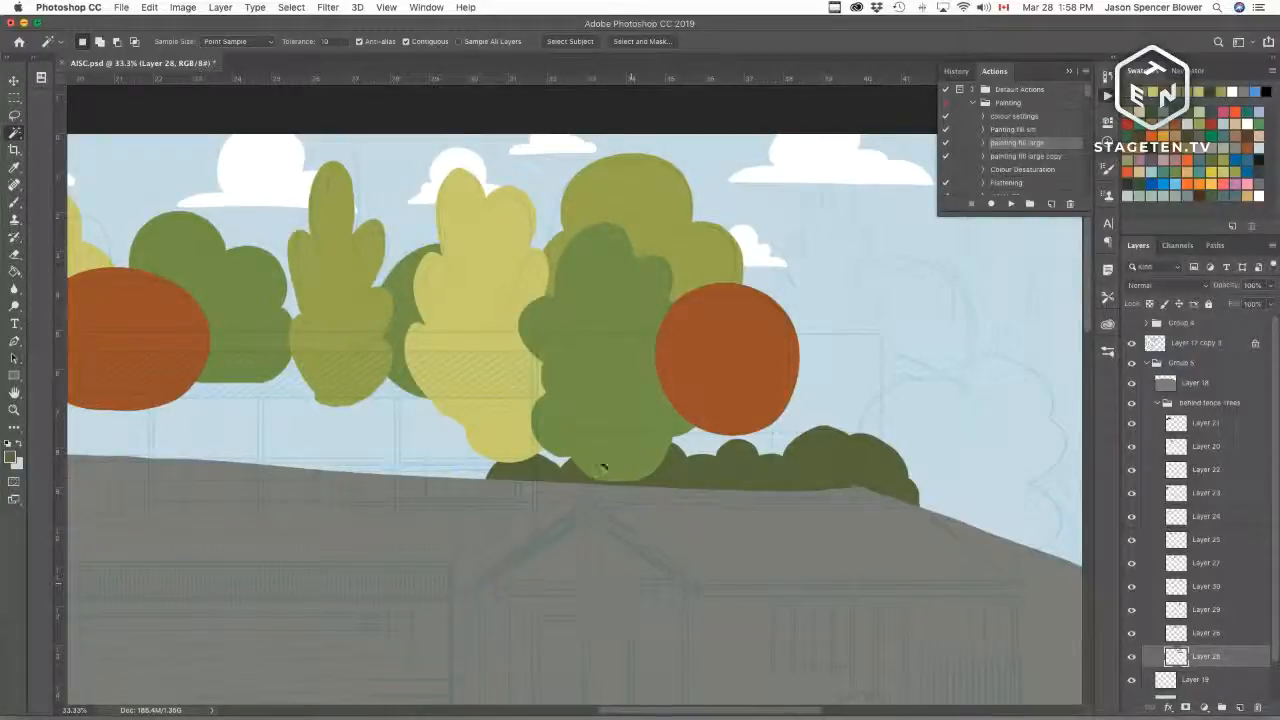
Step: Add a new empty layer at the bottom of the tree group
{"action": "left_click", "coordinate": [1240, 707]}
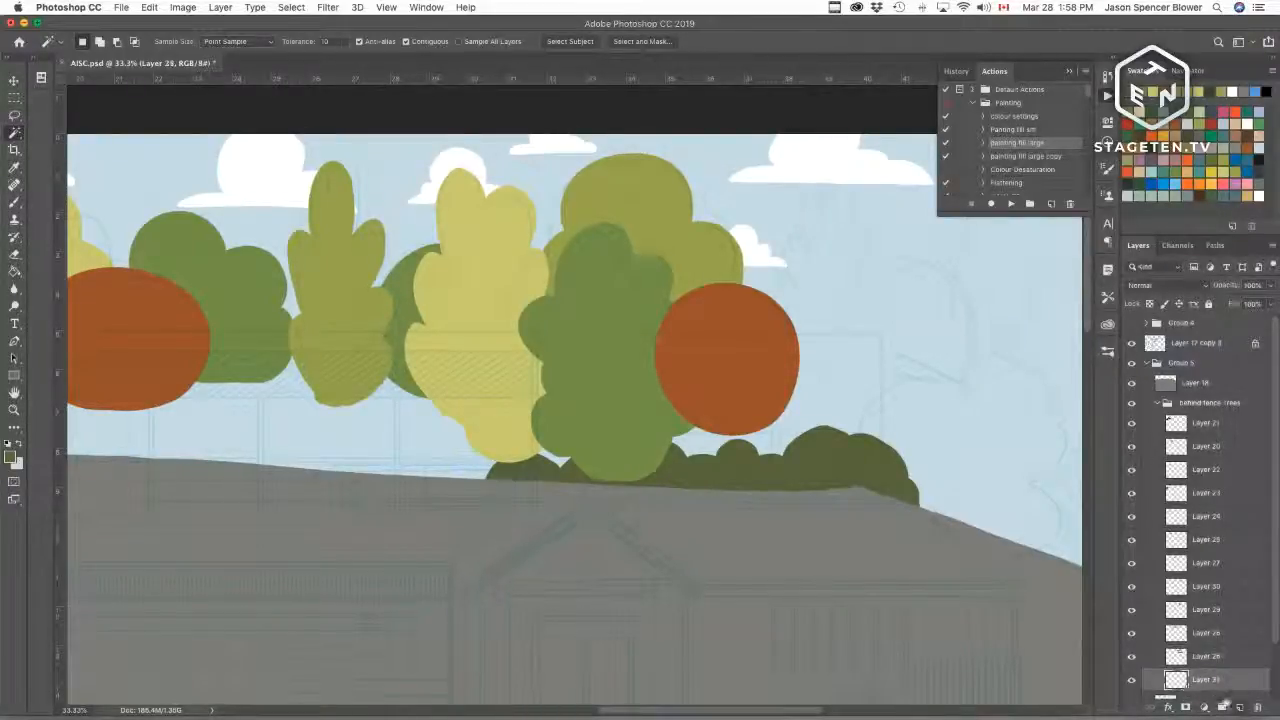
{"action": "key", "text": "b"}
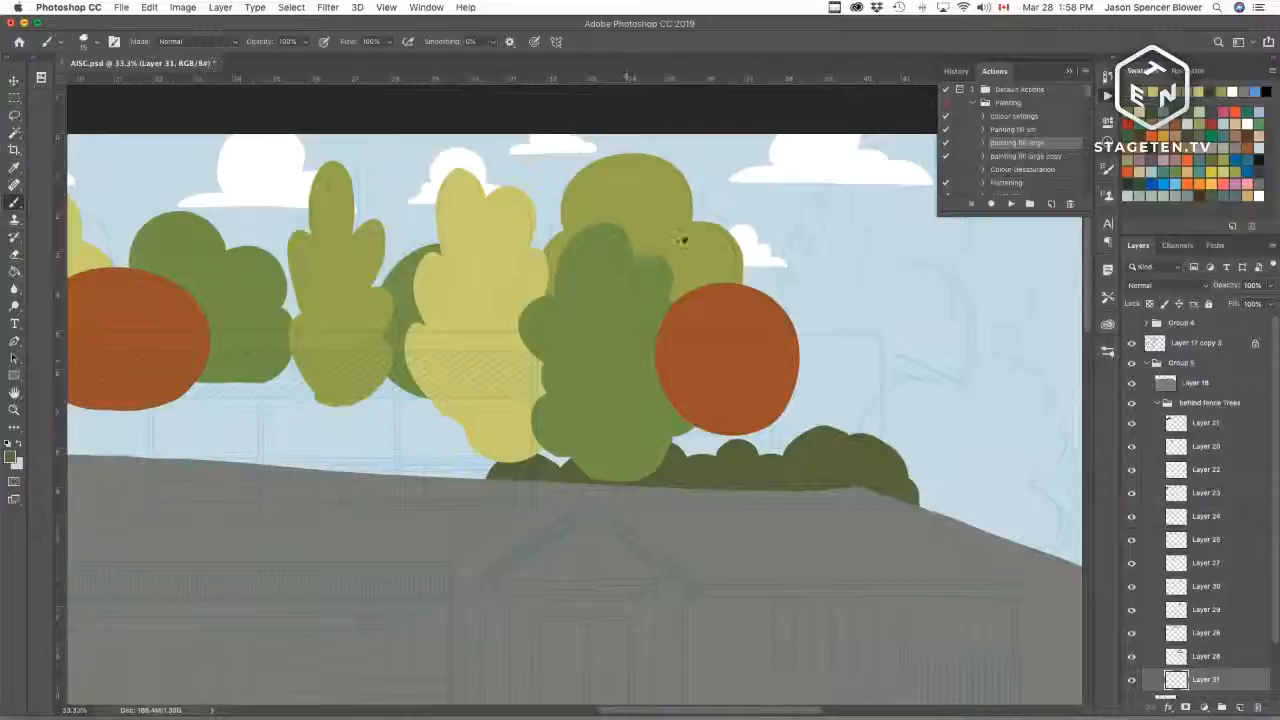
{"action": "left_click", "coordinate": [1134, 662]}
{"action": "left_click", "coordinate": [1135, 665]}
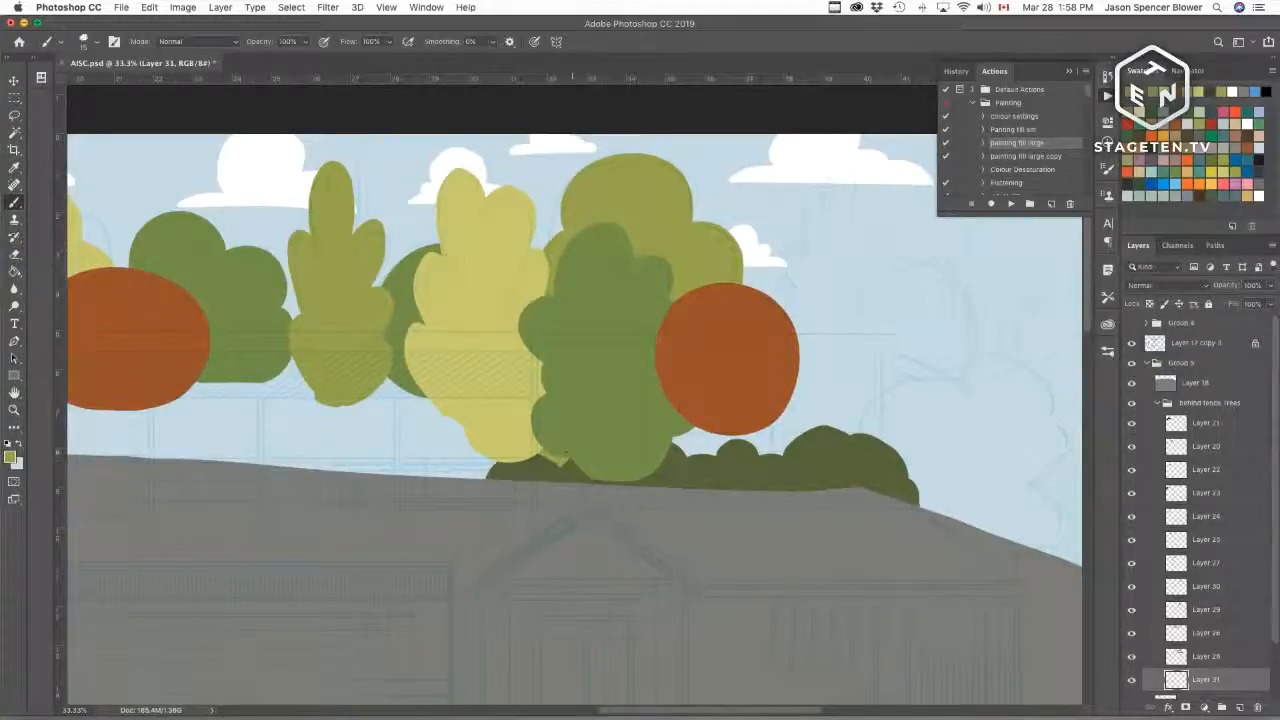
{"action": "left_click_drag", "start_coordinate": [846, 461], "coordinate": [677, 527]}
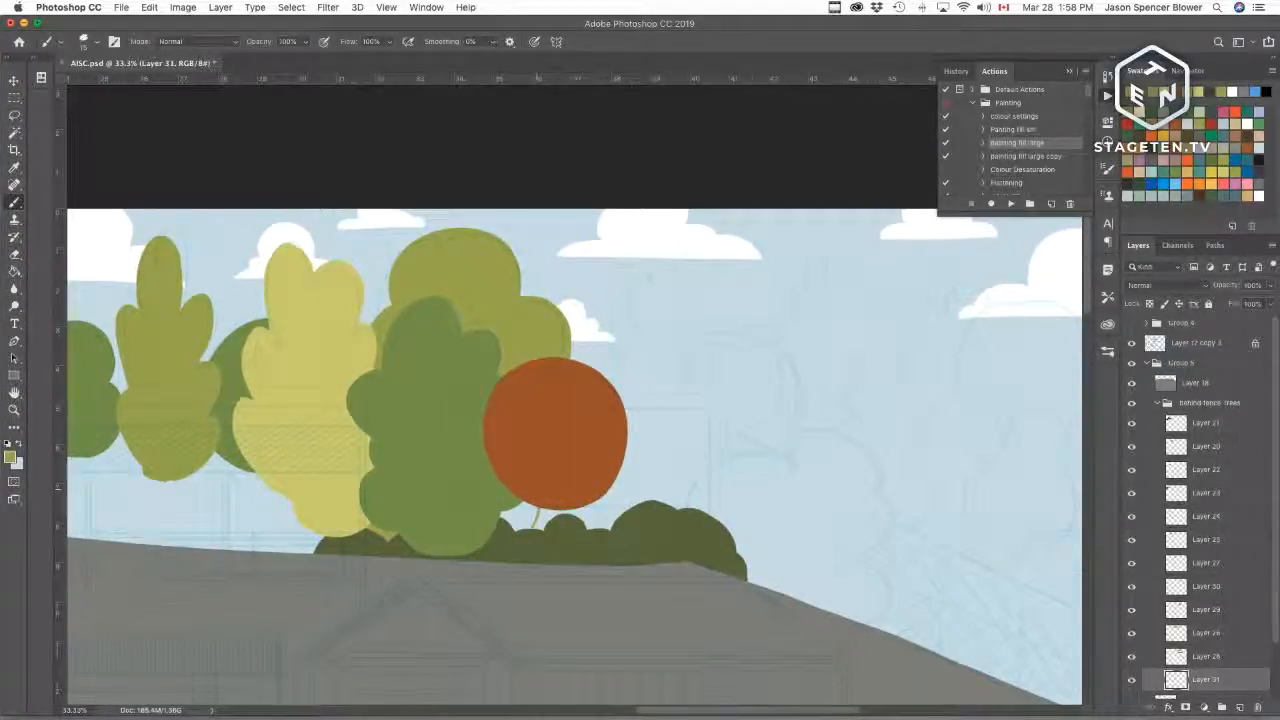
{"action": "mouse_move", "coordinate": [540, 508]}
{"action": "left_mouse_down"}
{"action": "mouse_move", "coordinate": [529, 529]}
{"action": "mouse_move", "coordinate": [504, 521]}
{"action": "mouse_move", "coordinate": [535, 508]}
{"action": "left_mouse_up"}
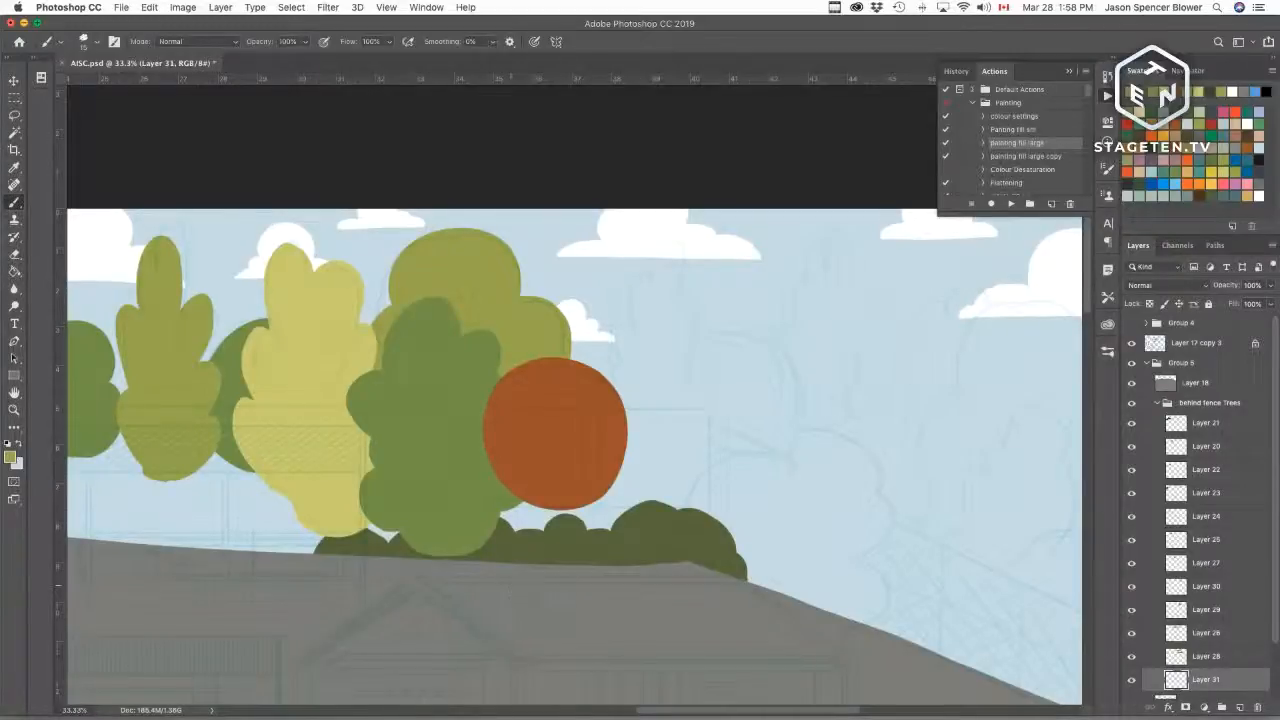
Step: Lasso an oval area along the hilltop and copy it from the light yellow tree's layer onto a new layer
{"action": "key", "text": "l"}
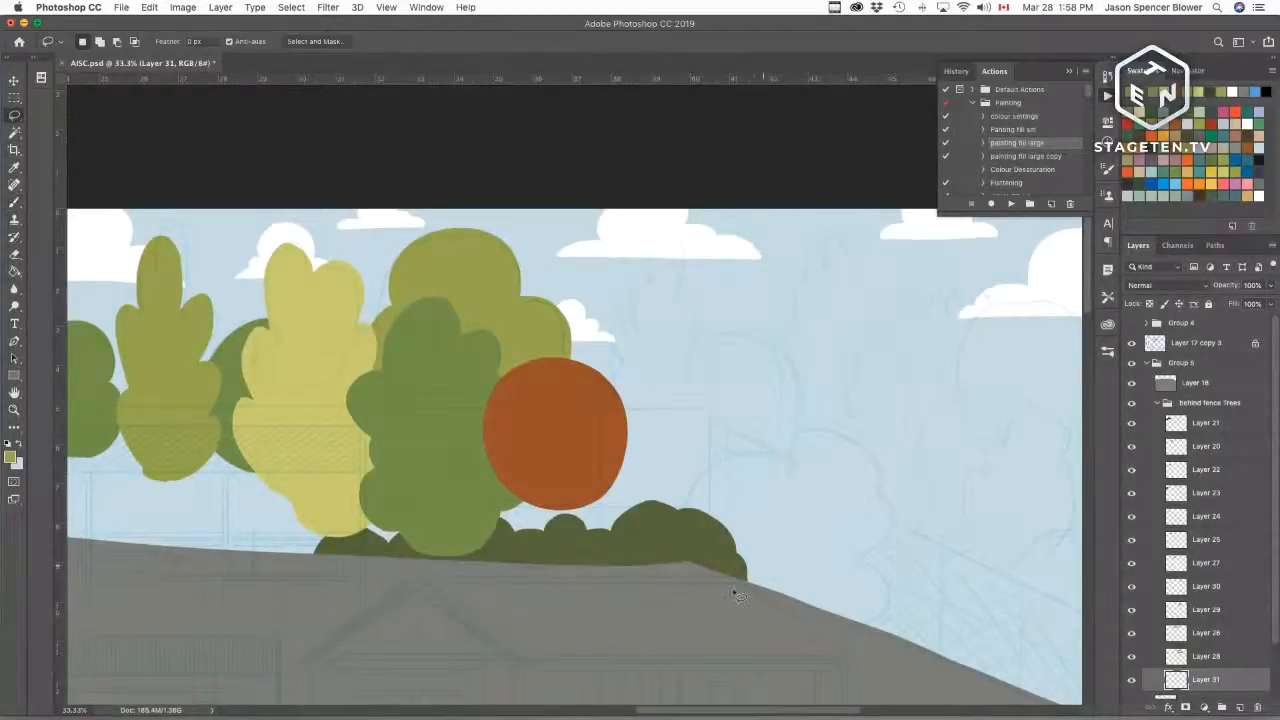
{"action": "mouse_move", "coordinate": [740, 598]}
{"action": "left_mouse_down"}
{"action": "mouse_move", "coordinate": [768, 548]}
{"action": "mouse_move", "coordinate": [603, 512]}
{"action": "mouse_move", "coordinate": [390, 514]}
{"action": "mouse_move", "coordinate": [298, 560]}
{"action": "mouse_move", "coordinate": [620, 612]}
{"action": "left_mouse_up"}
{"action": "left_click", "coordinate": [1132, 659]}
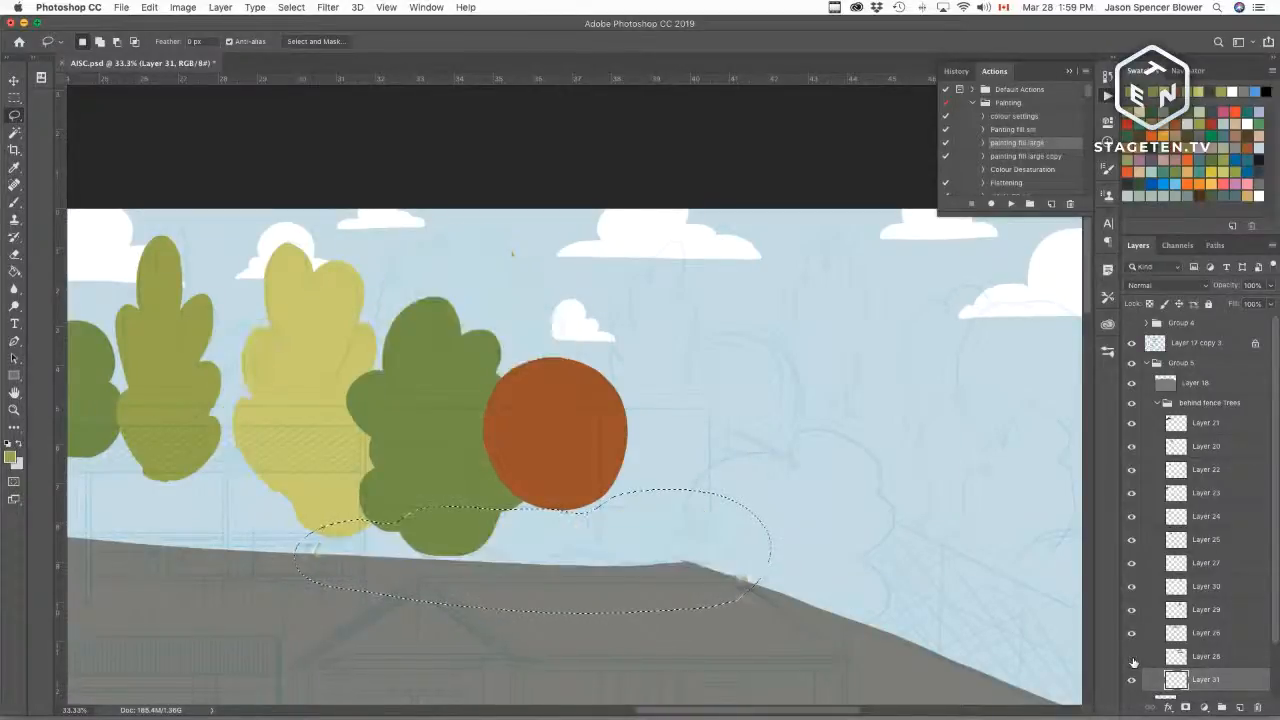
{"action": "left_click", "coordinate": [1132, 659]}
{"action": "left_click", "coordinate": [1190, 630]}
{"action": "key", "text": "super+j"}
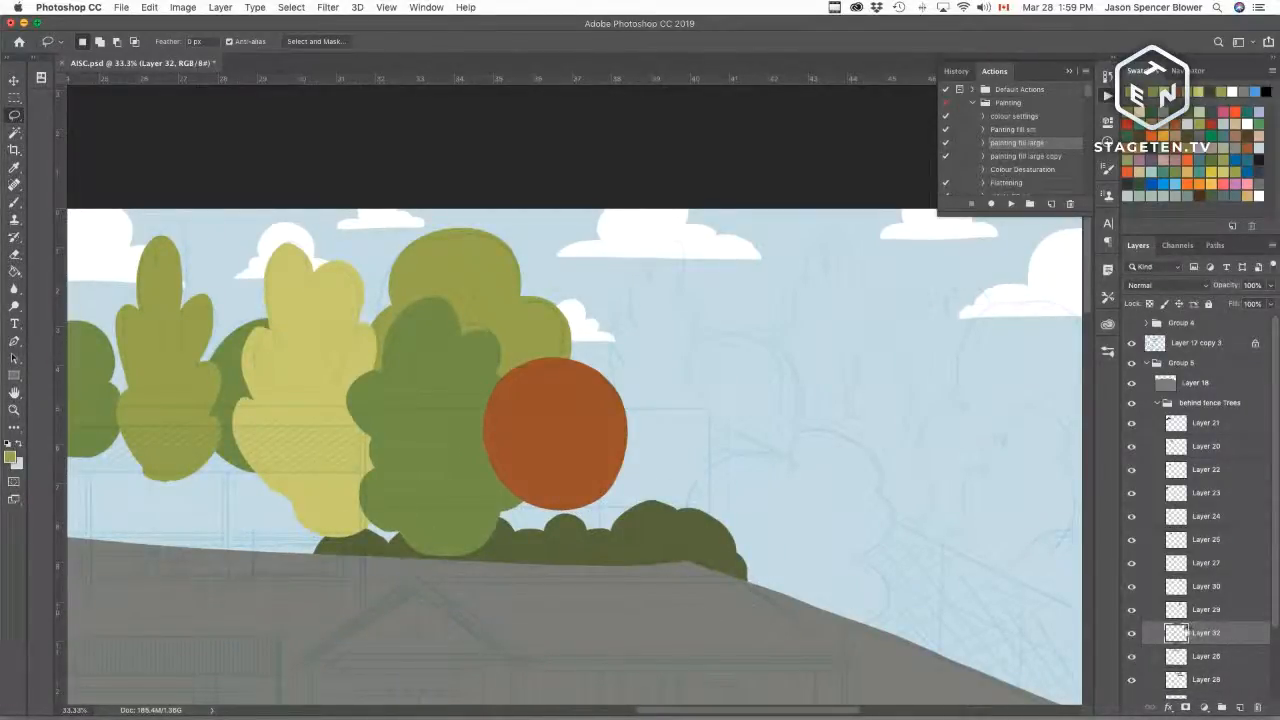
{"action": "left_click", "coordinate": [1132, 634]}
{"action": "left_click", "coordinate": [1132, 636]}
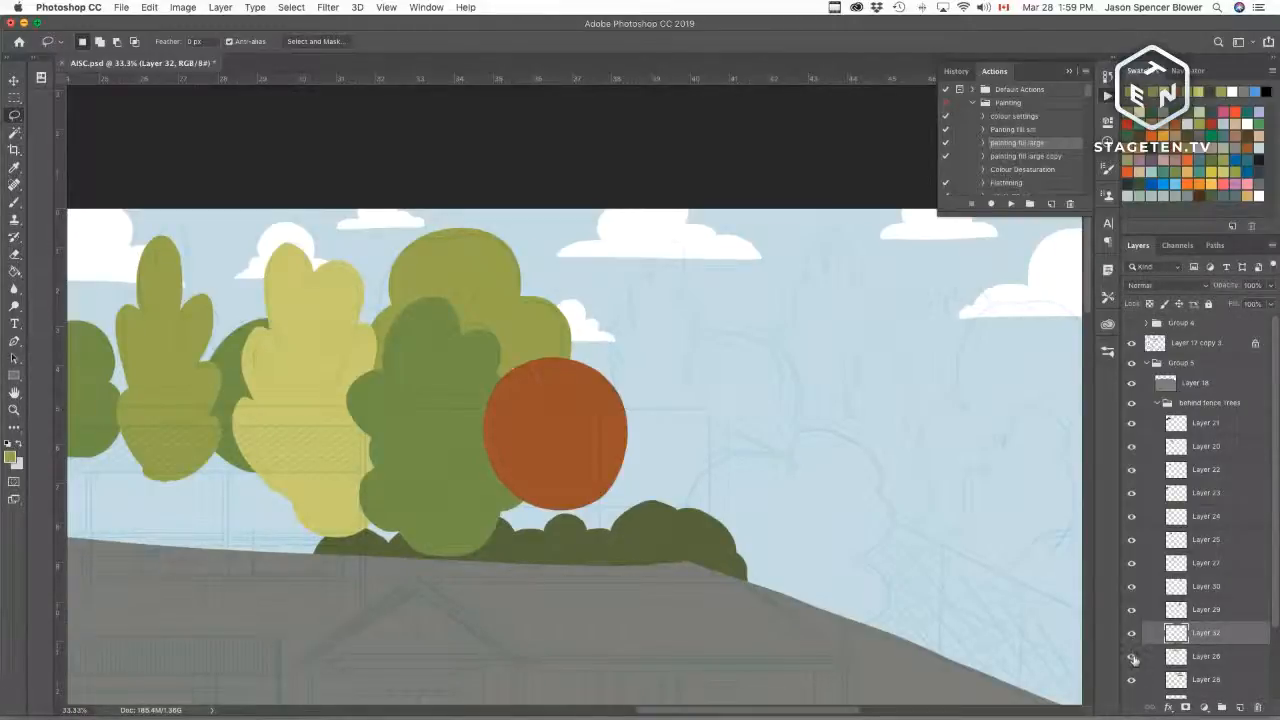
{"action": "left_click", "coordinate": [1134, 684]}
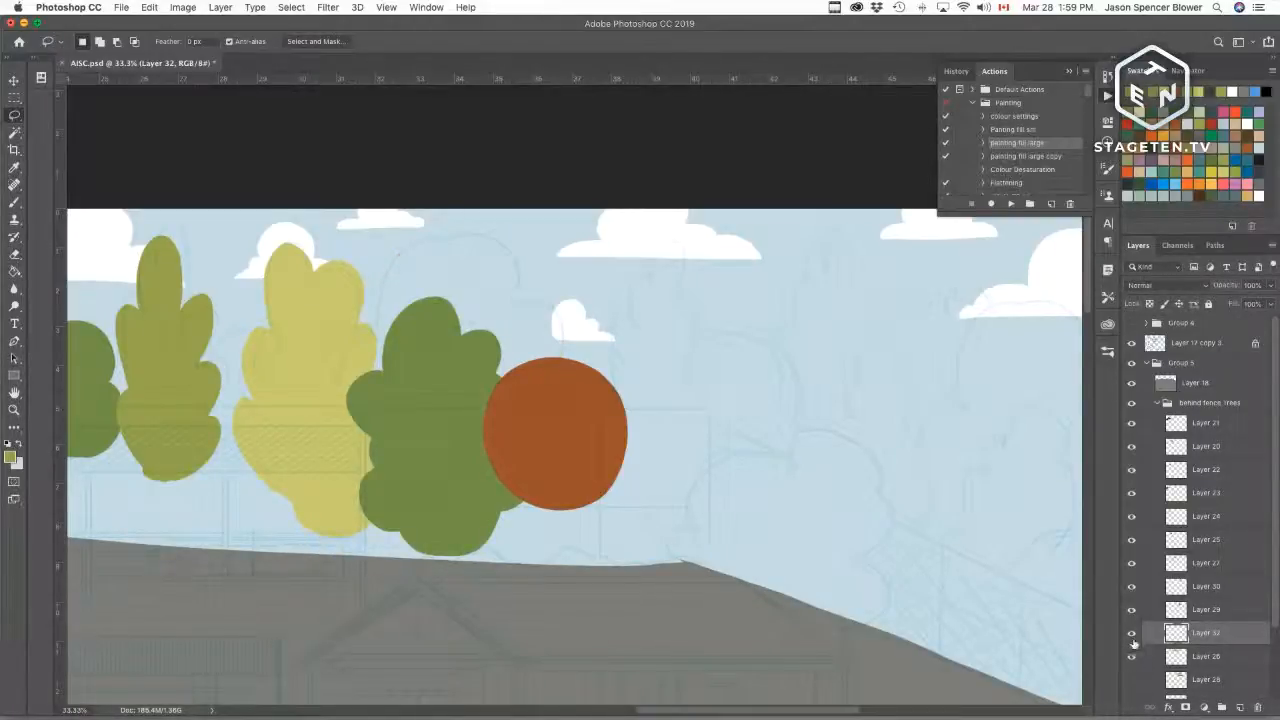
Step: Undo the last few actions to bring back the hedge and the oval selection along the hilltop
{"action": "left_click", "coordinate": [1132, 636]}
{"action": "left_click", "coordinate": [1132, 636]}
{"action": "left_click", "coordinate": [1132, 636]}
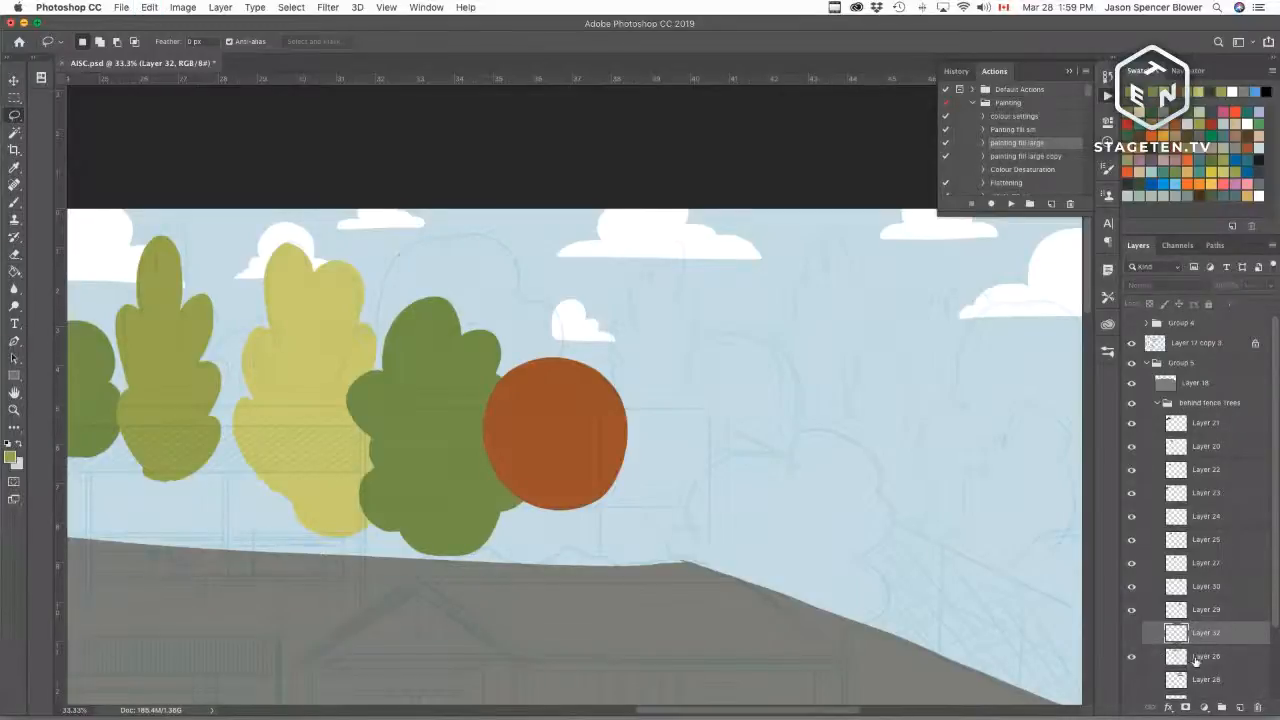
{"action": "key", "text": "super+z"}
{"action": "key", "text": "super+z"}
{"action": "key", "text": "super+z"}
{"action": "key", "text": "super+z"}
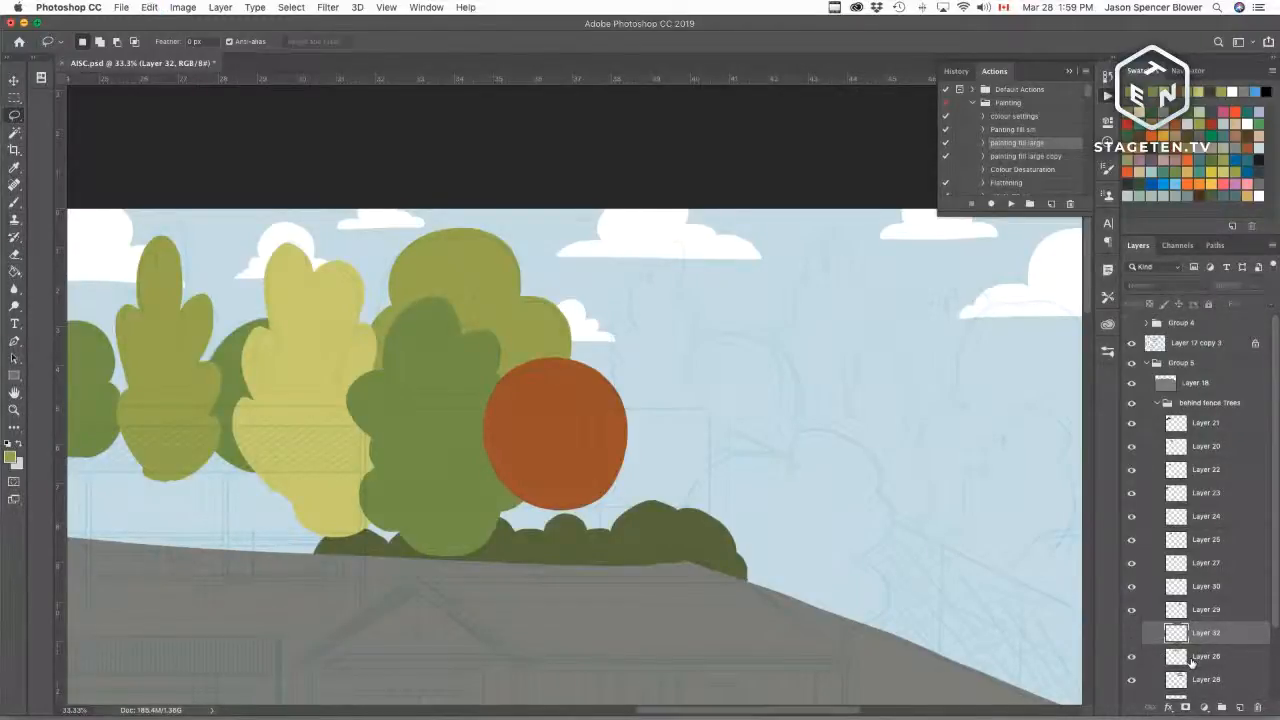
{"action": "key", "text": "super+z"}
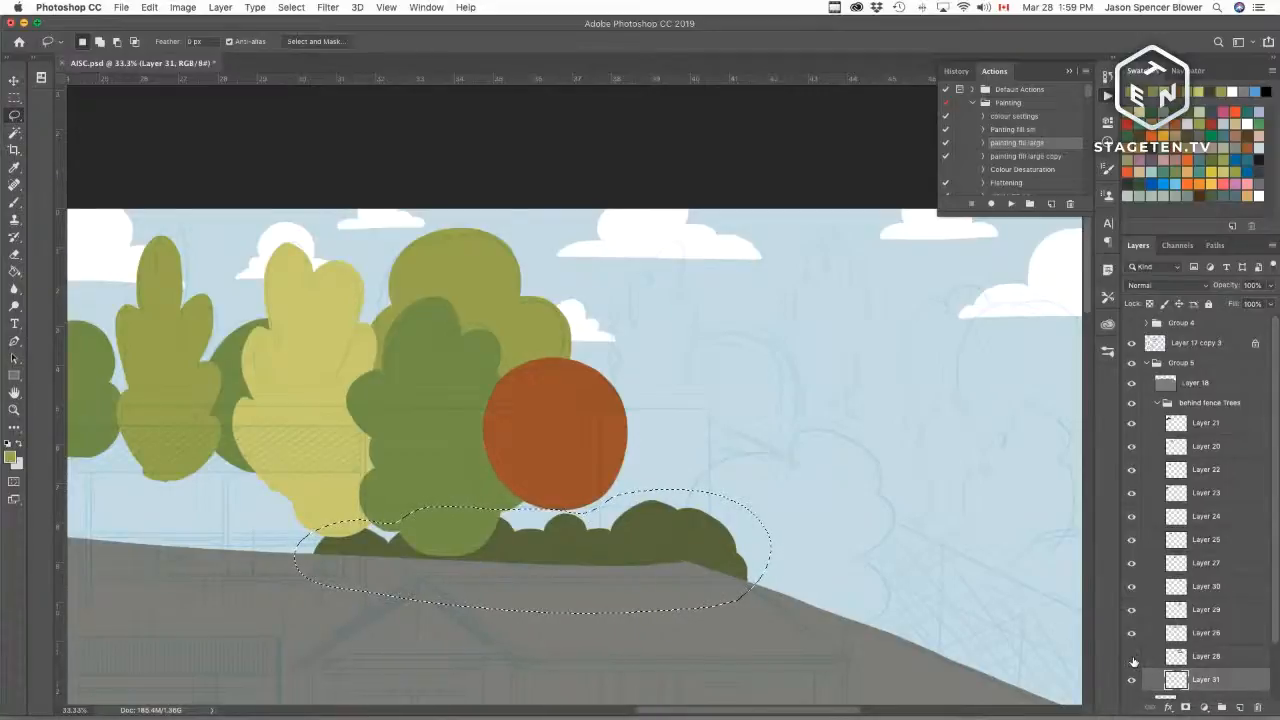
Step: Select the hedge's layer, drop the selection and add a new empty layer above it
{"action": "left_click", "coordinate": [1132, 656]}
{"action": "left_click", "coordinate": [1136, 656]}
{"action": "left_click", "coordinate": [1175, 650]}
{"action": "key", "text": "super+d"}
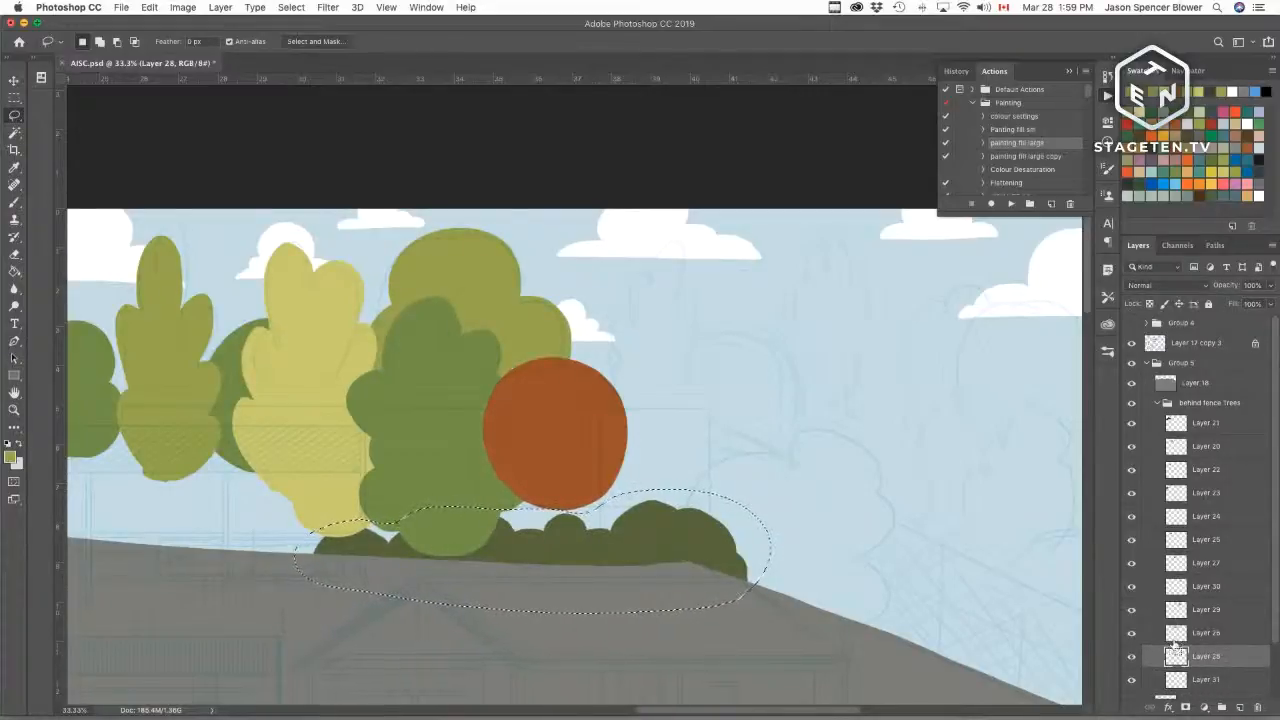
{"action": "key", "text": "super+shift+alt+n"}
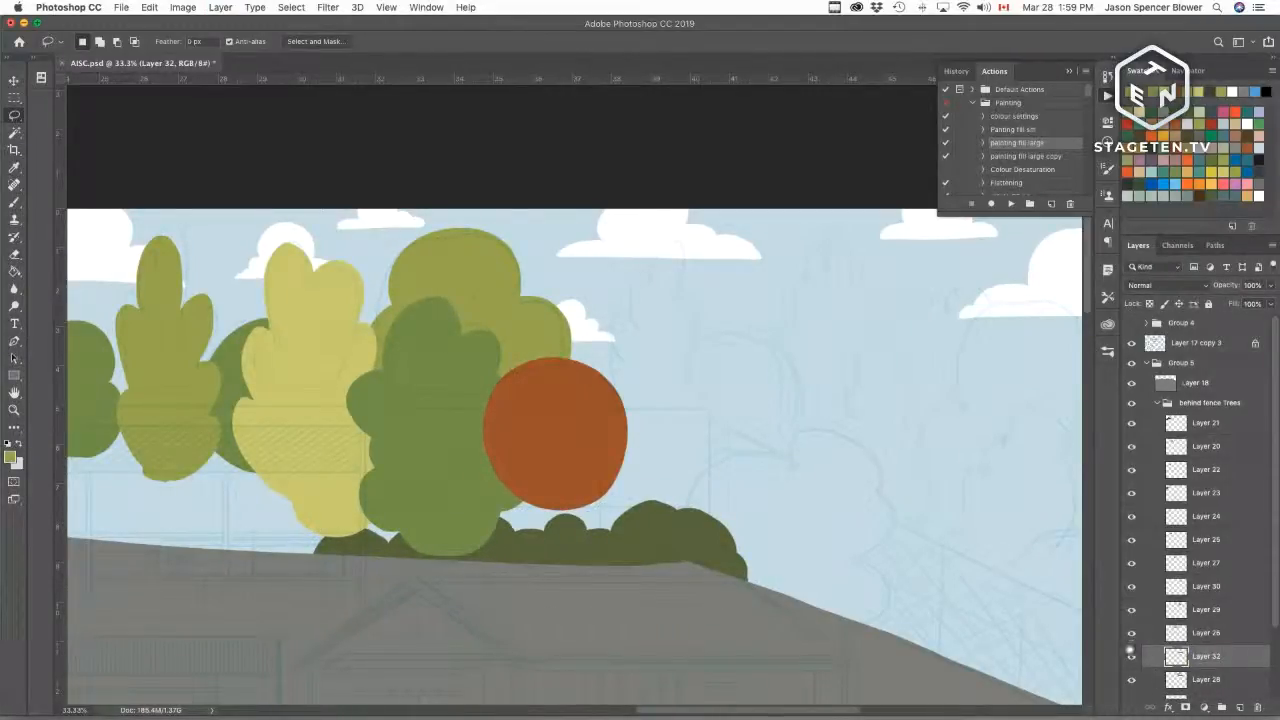
{"action": "left_click", "coordinate": [1131, 656]}
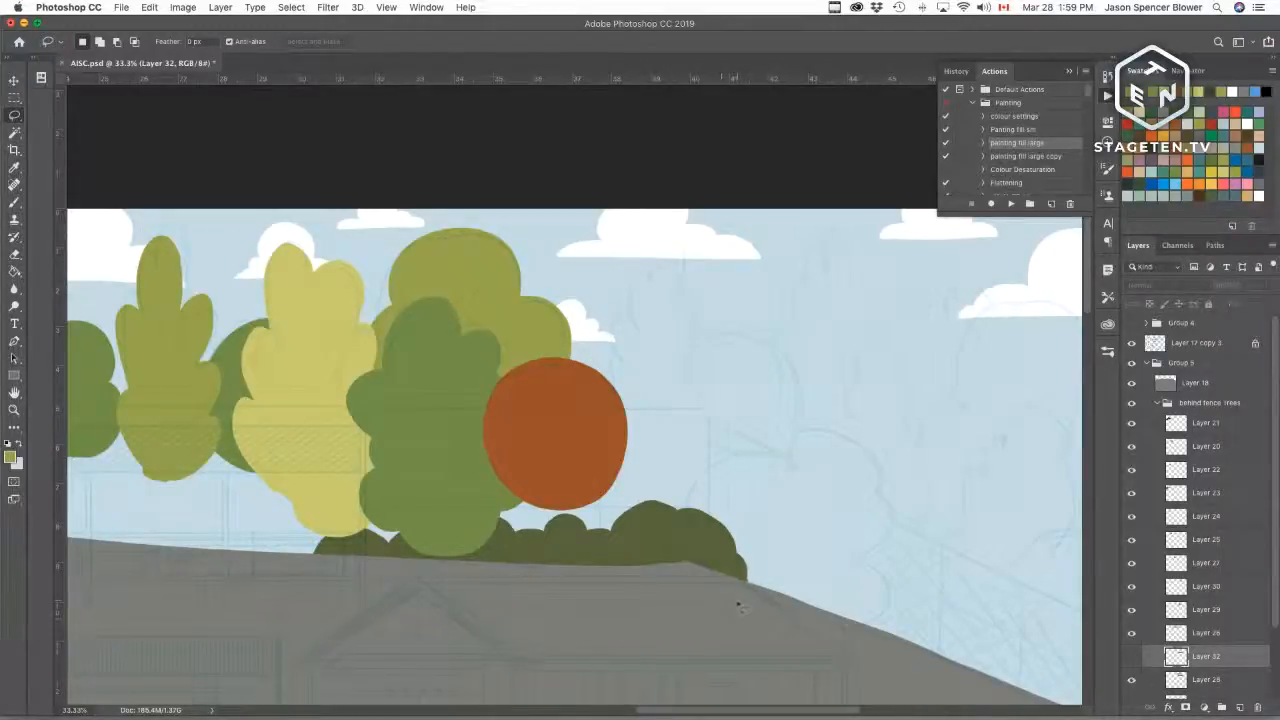
{"action": "key", "text": "k"}
{"action": "mouse_move", "coordinate": [748, 598]}
{"action": "left_mouse_down"}
{"action": "mouse_move", "coordinate": [663, 486]}
{"action": "mouse_move", "coordinate": [282, 510]}
{"action": "mouse_move", "coordinate": [245, 495]}
{"action": "left_mouse_up"}
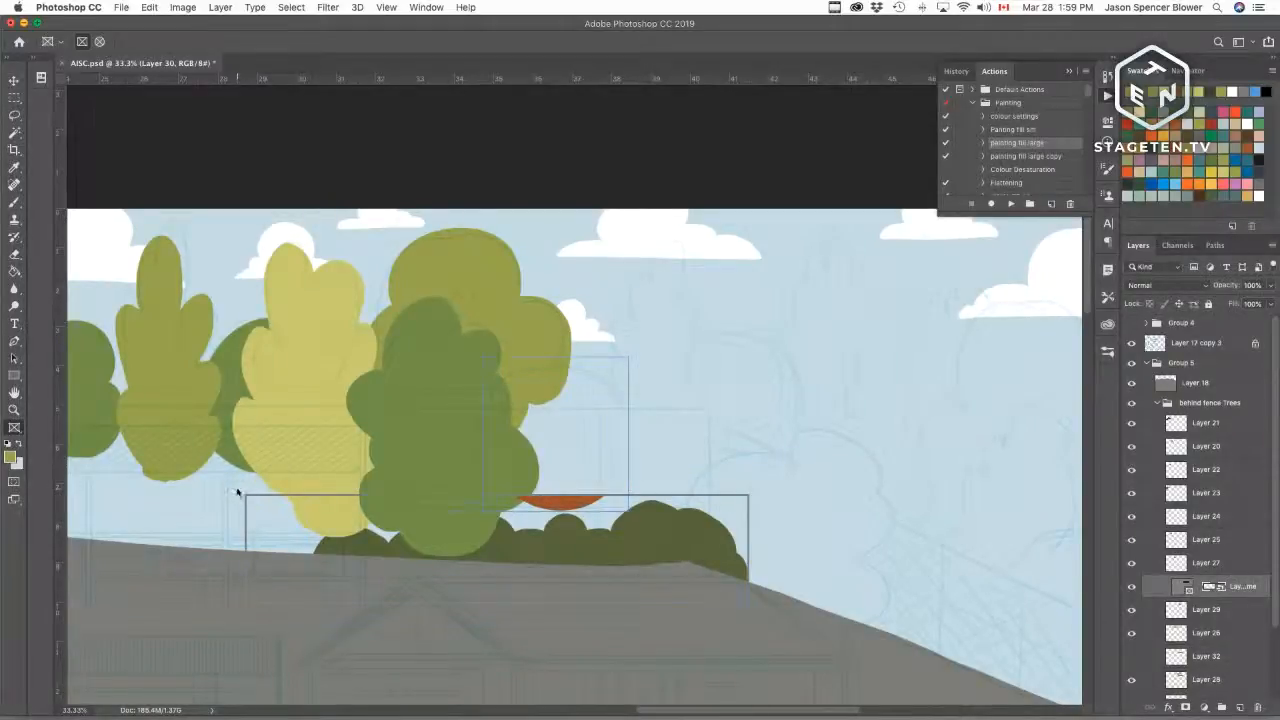
{"action": "left_click", "coordinate": [1213, 590]}
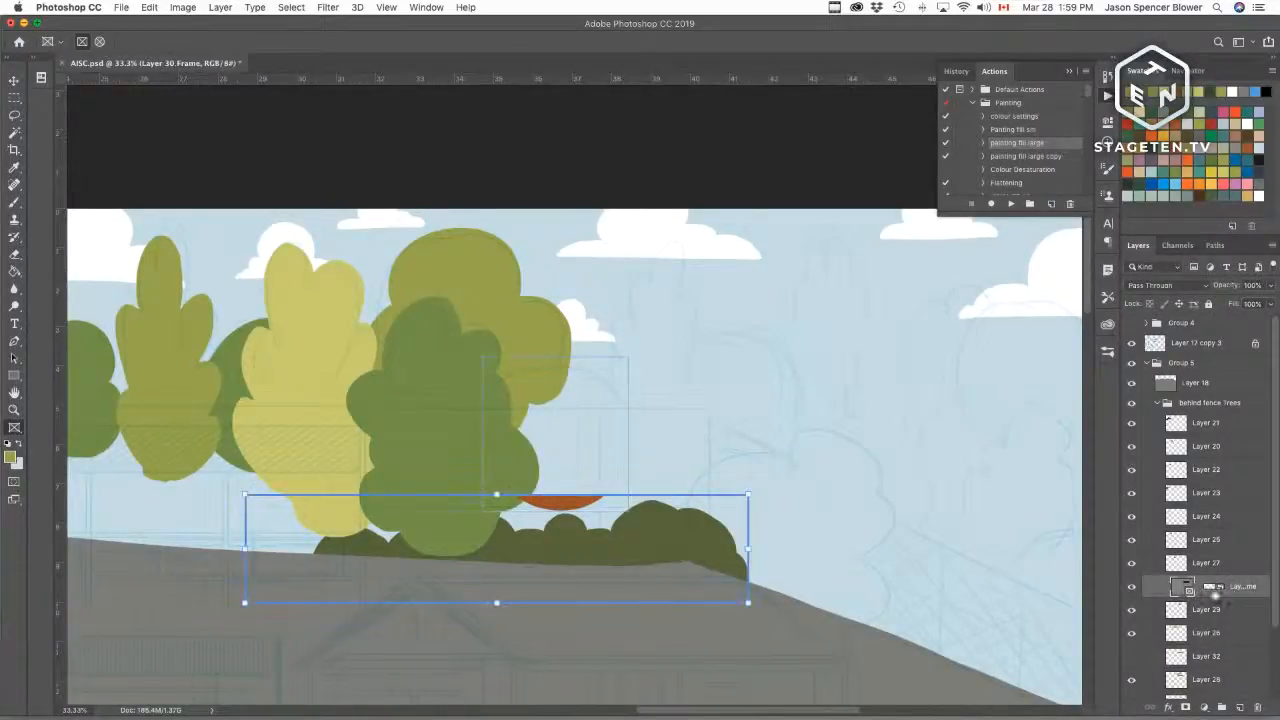
{"action": "left_click", "coordinate": [1240, 592]}
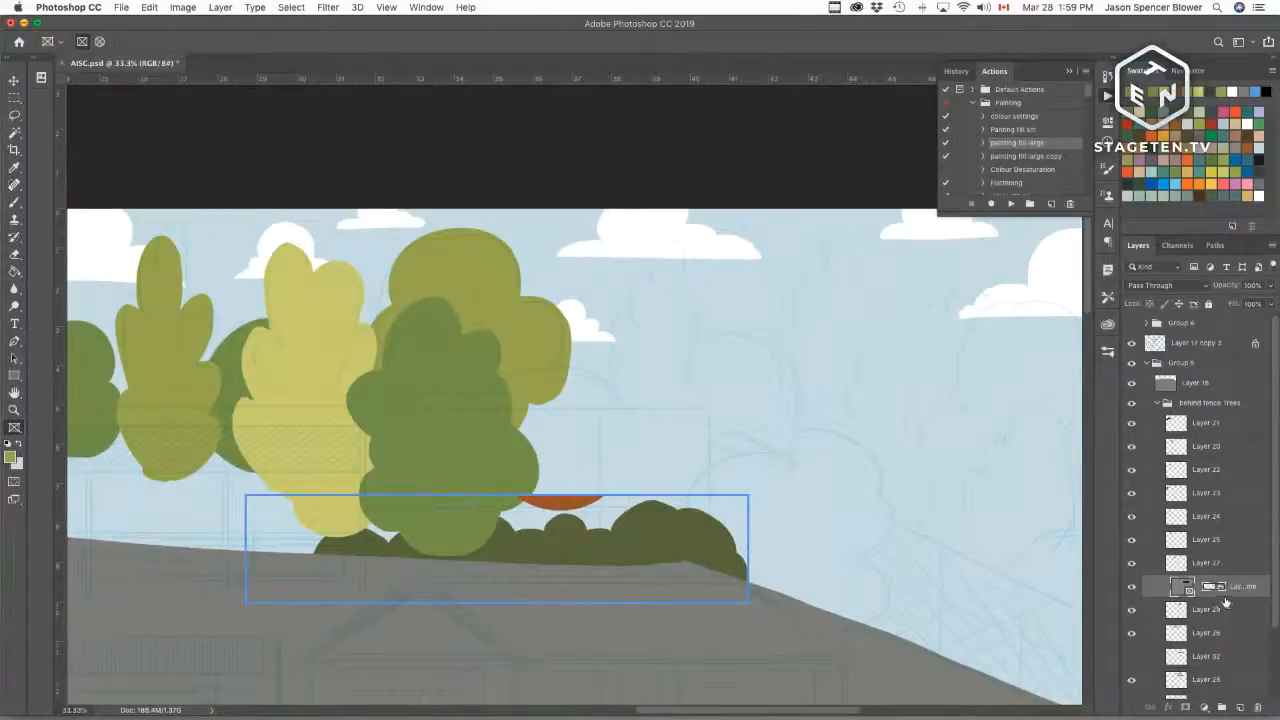
{"action": "key", "text": "super+z"}
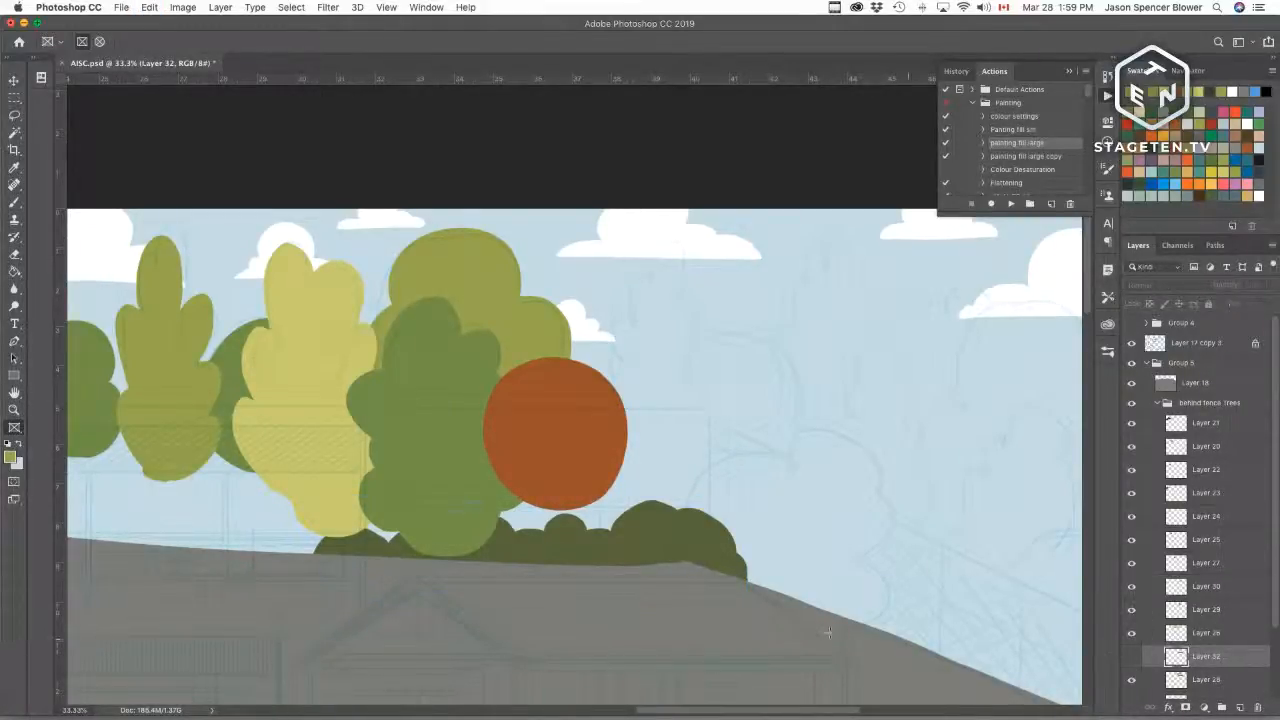
Step: Lasso around the dark green hedge on its original layer and delete it
{"action": "key", "text": "e"}
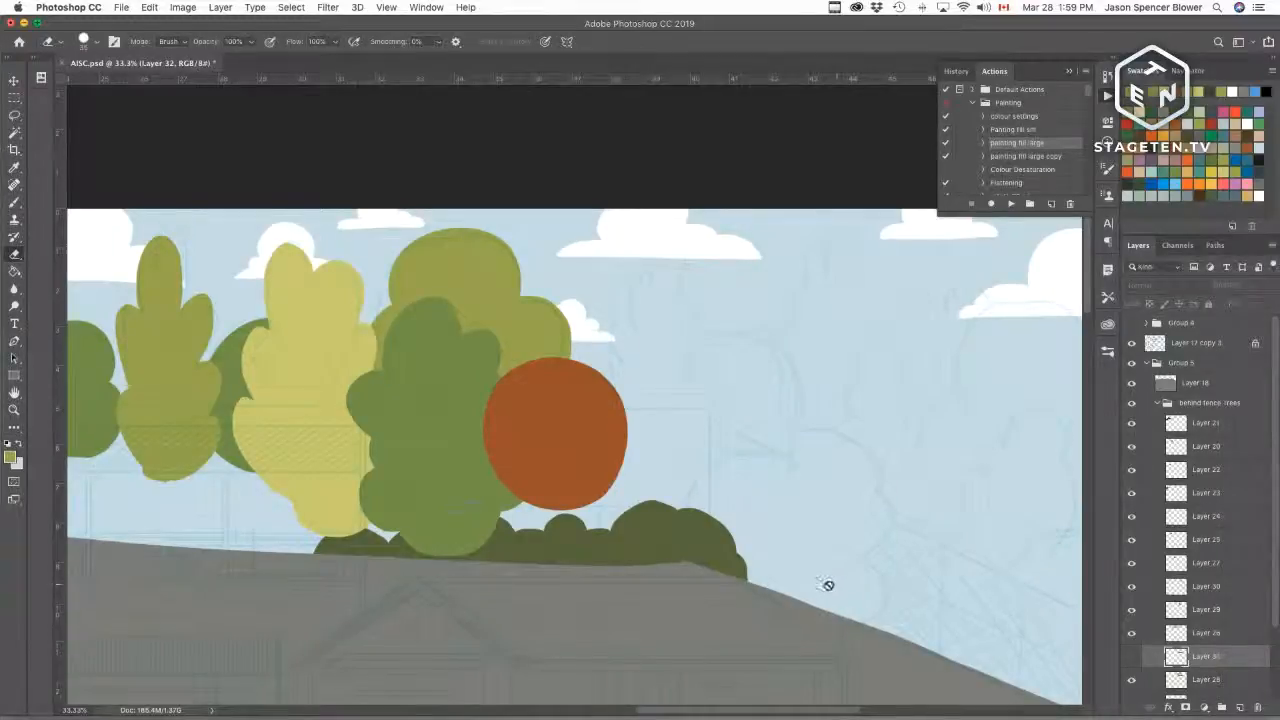
{"action": "left_click", "coordinate": [1198, 679]}
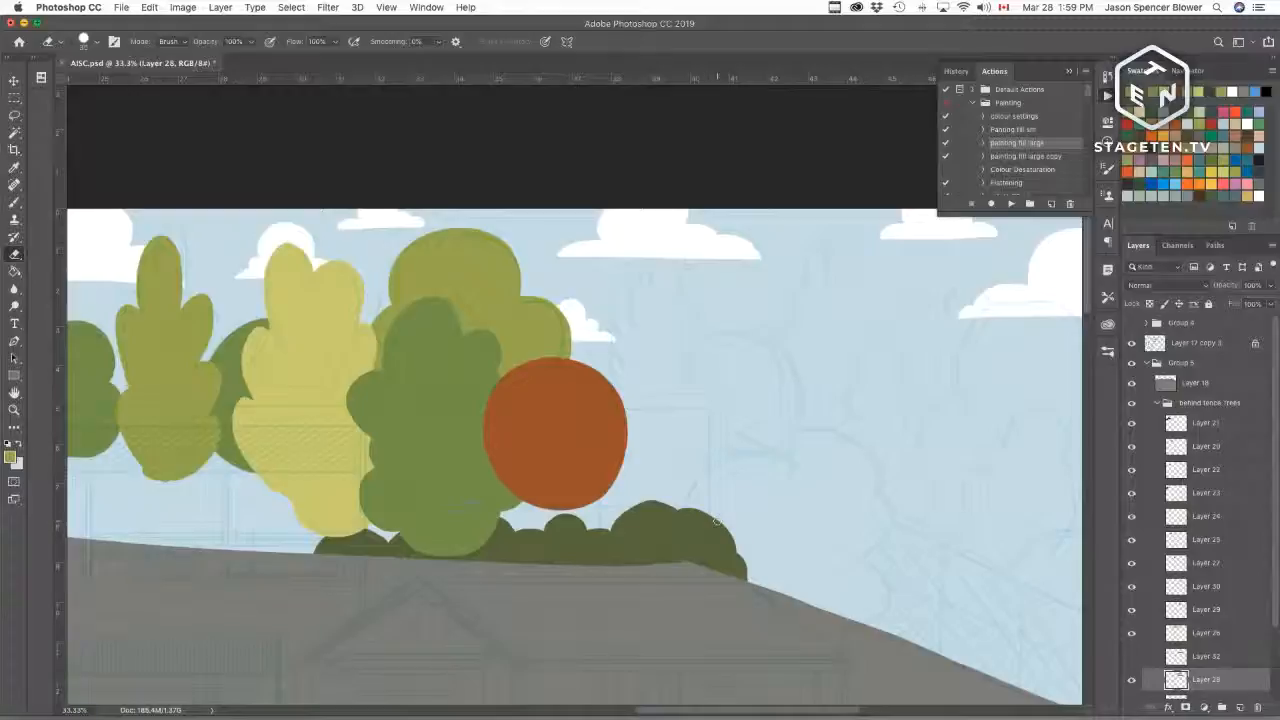
{"action": "key", "text": "l"}
{"action": "mouse_move", "coordinate": [732, 518]}
{"action": "left_mouse_down"}
{"action": "mouse_move", "coordinate": [548, 502]}
{"action": "mouse_move", "coordinate": [339, 521]}
{"action": "mouse_move", "coordinate": [308, 577]}
{"action": "mouse_move", "coordinate": [448, 606]}
{"action": "mouse_move", "coordinate": [789, 608]}
{"action": "mouse_move", "coordinate": [744, 486]}
{"action": "mouse_move", "coordinate": [770, 506]}
{"action": "left_mouse_up"}
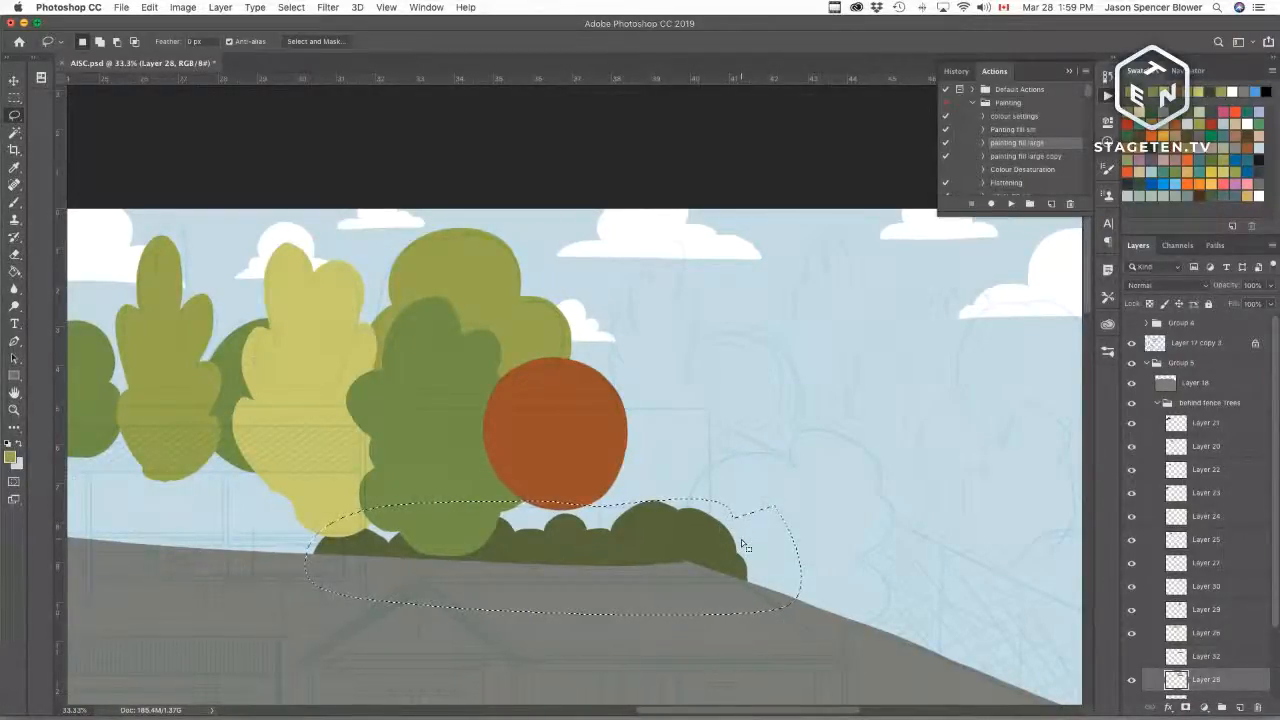
{"action": "key", "text": "Delete"}
{"action": "key", "text": "ctrl+d"}
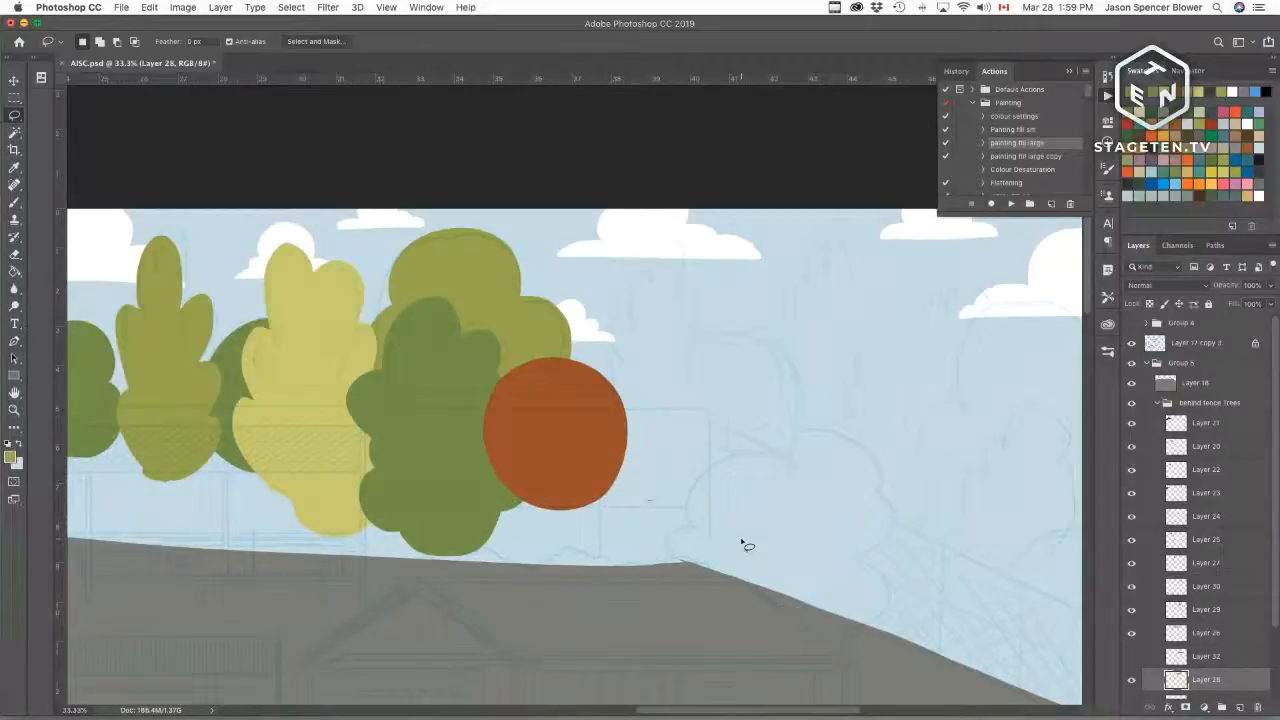
Step: Toggle the visibility of the hedge layers to compare the hedge with and without them
{"action": "key", "text": "e"}
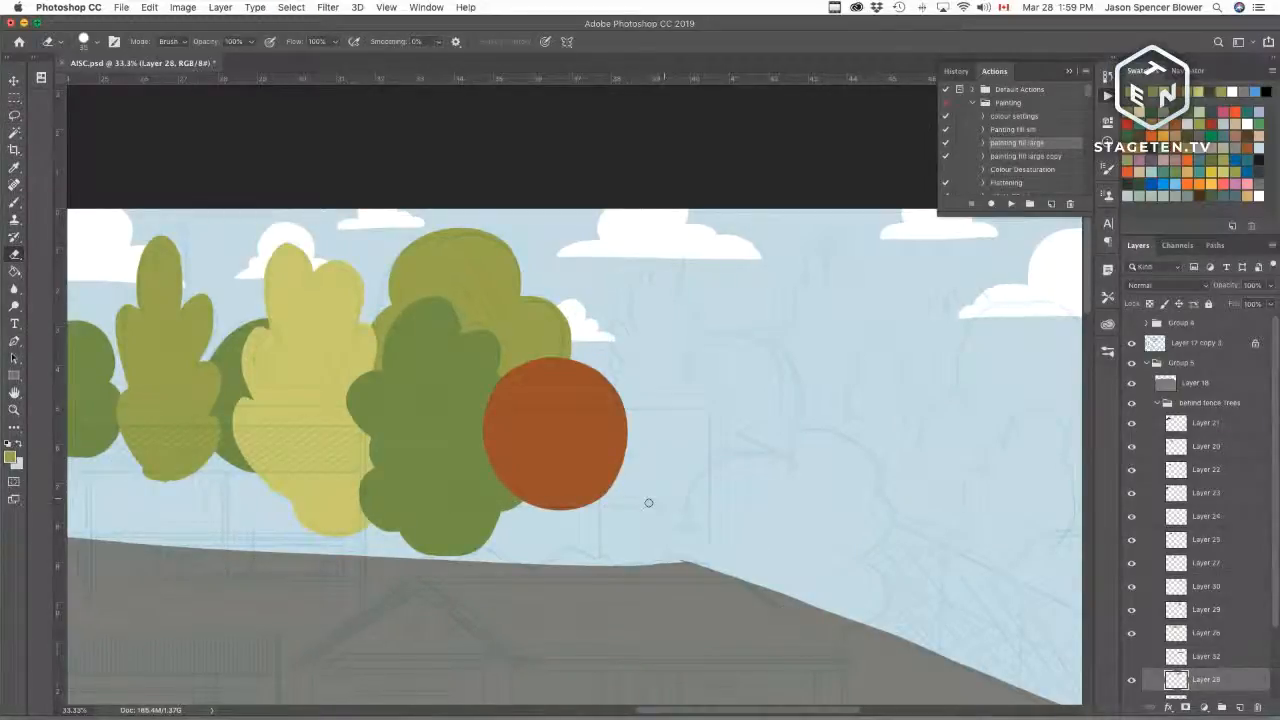
{"action": "key", "text": "b"}
{"action": "left_click_drag", "start_coordinate": [562, 623], "coordinate": [633, 525]}
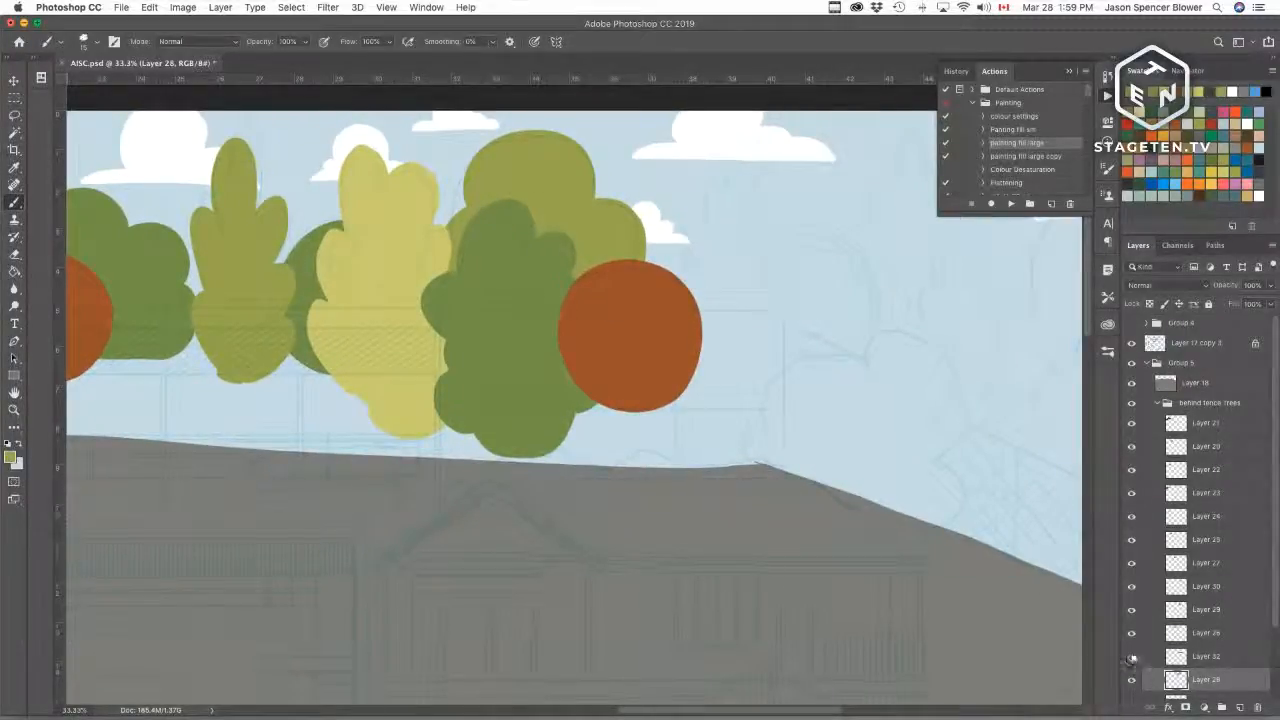
{"action": "left_click", "coordinate": [1132, 656]}
{"action": "left_click", "coordinate": [1132, 658]}
{"action": "left_click", "coordinate": [1132, 658]}
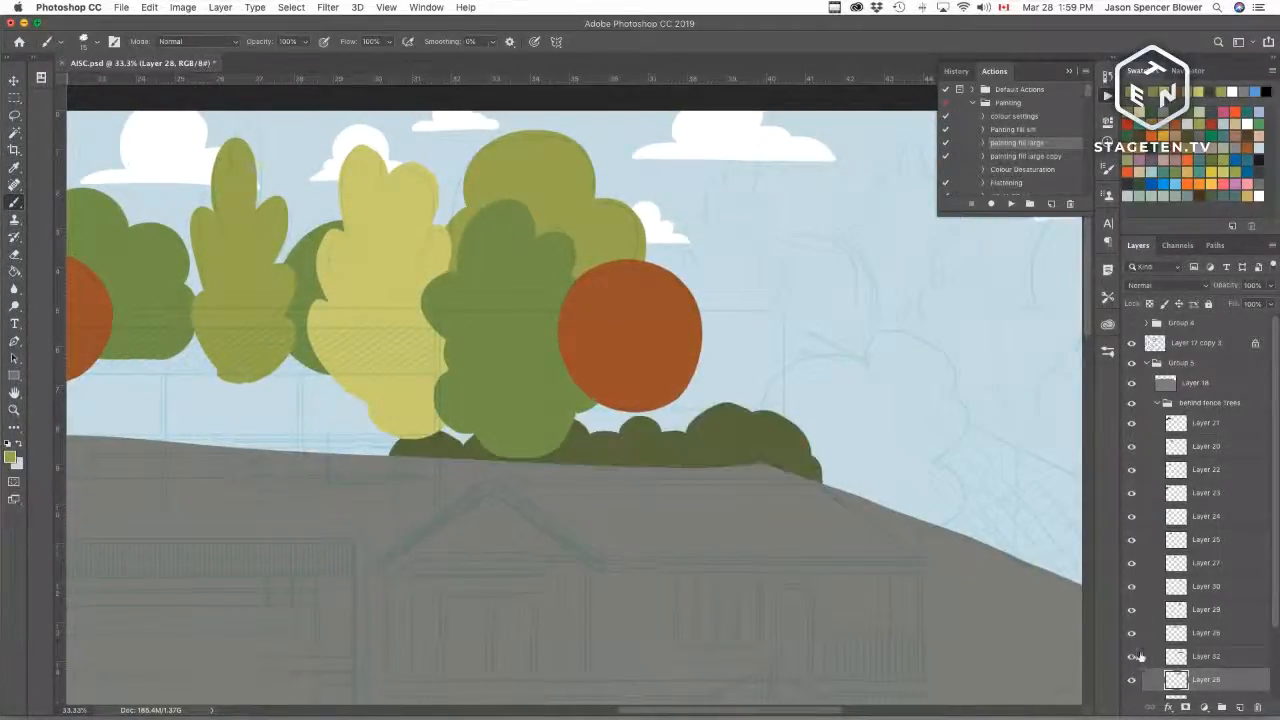
{"action": "left_click", "coordinate": [1132, 634]}
{"action": "left_click", "coordinate": [1132, 634]}
{"action": "left_click", "coordinate": [1133, 680]}
{"action": "left_click", "coordinate": [1132, 680]}
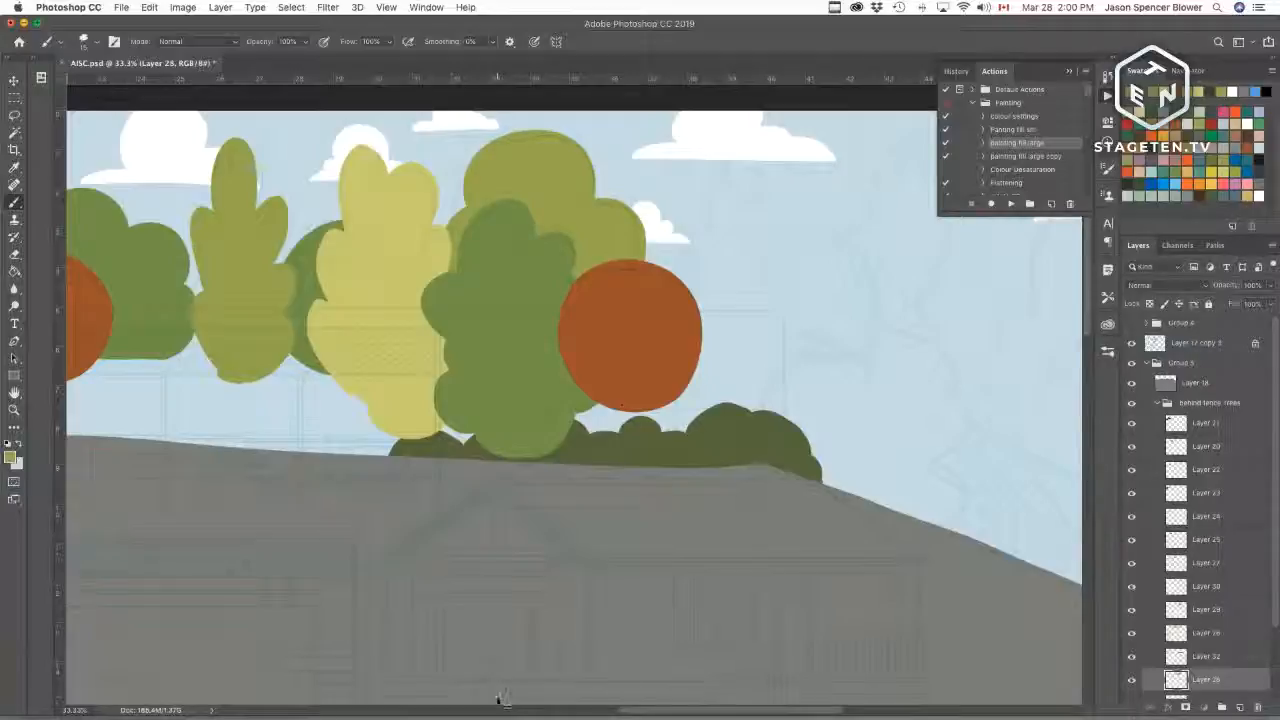
Step: Zoom in on the hilltop and keep toggling the hedge layers' visibility to inspect the hedge
{"action": "key", "text": "super+equal"}
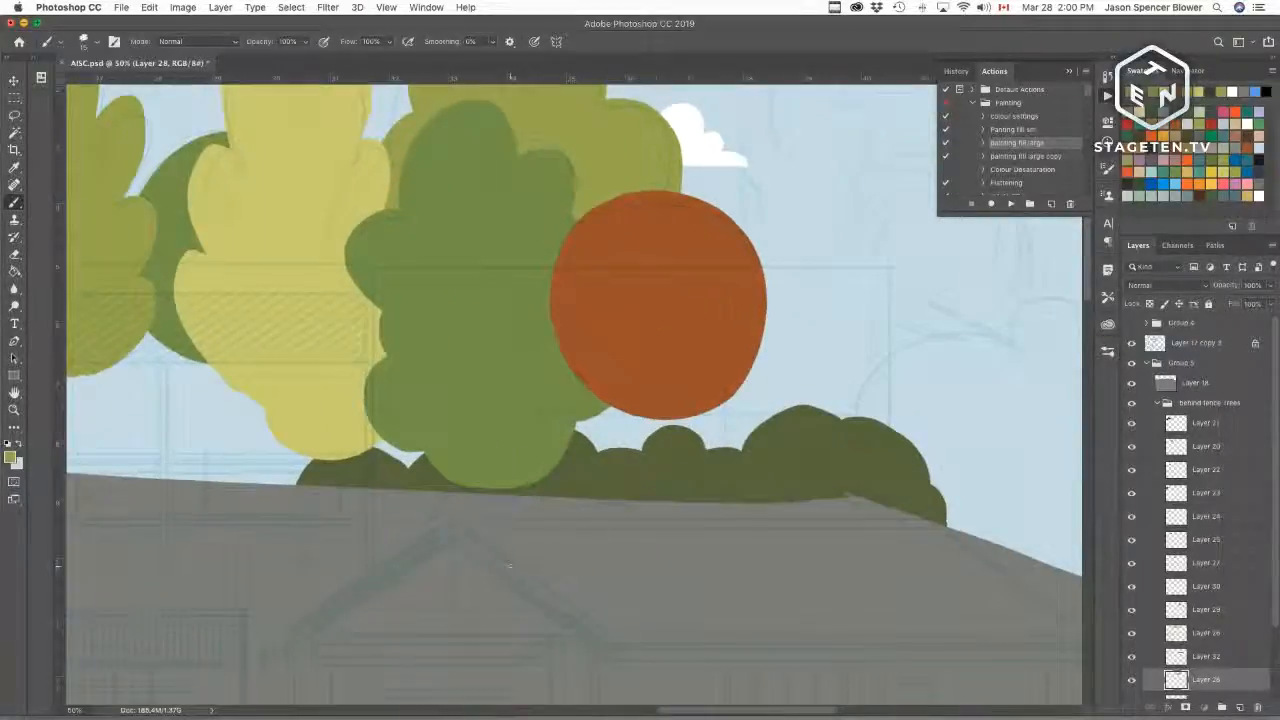
{"action": "left_click_drag", "start_coordinate": [689, 591], "coordinate": [735, 447]}
{"action": "key", "text": "super+r"}
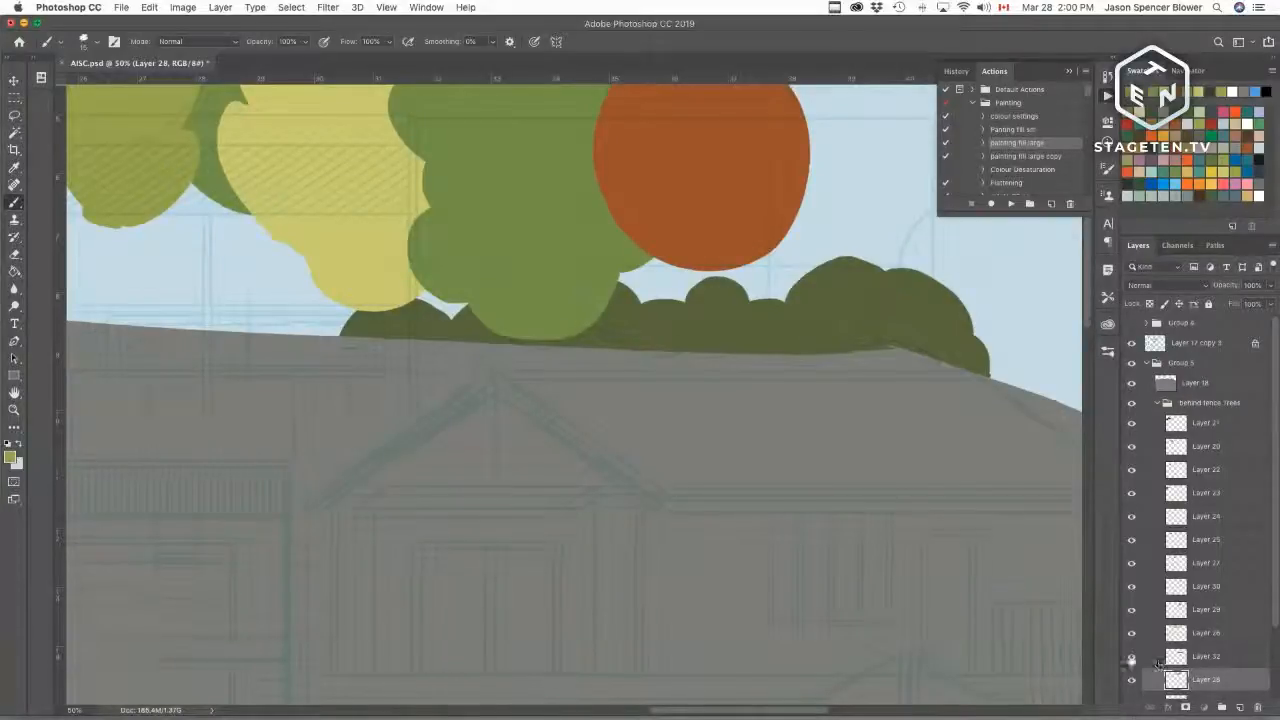
{"action": "left_click", "coordinate": [1132, 679]}
{"action": "left_click", "coordinate": [1132, 679]}
{"action": "left_click", "coordinate": [1132, 679]}
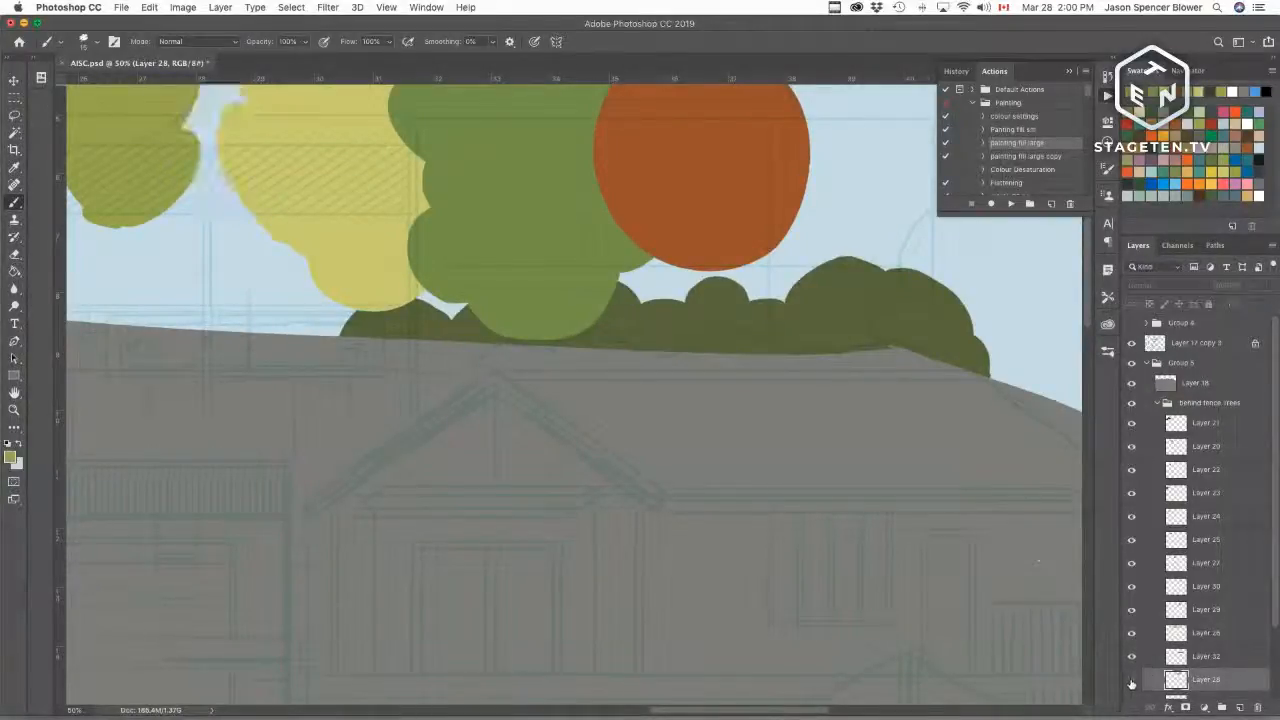
{"action": "left_click", "coordinate": [1132, 679]}
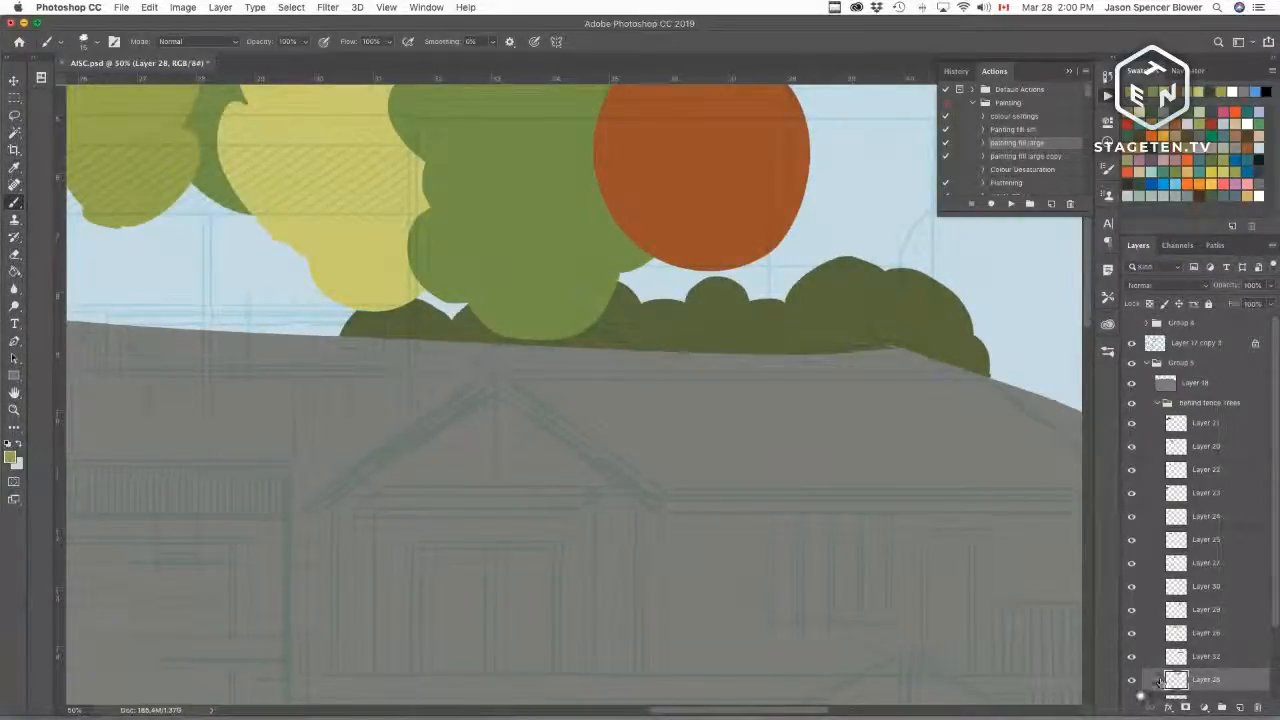
{"action": "scroll", "coordinate": [1278, 597], "scroll_direction": "down", "scroll_amount": 1}
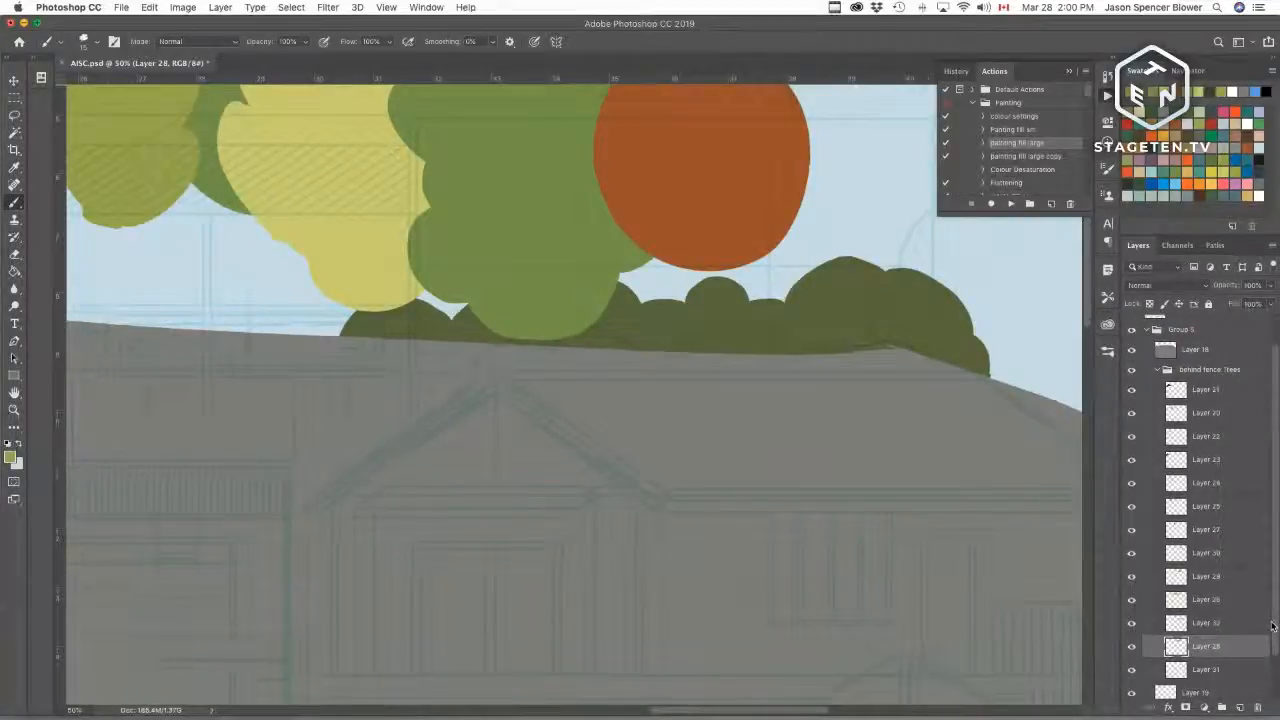
{"action": "left_click", "coordinate": [1132, 622]}
{"action": "left_click", "coordinate": [1132, 622]}
{"action": "key", "text": "super+minus"}
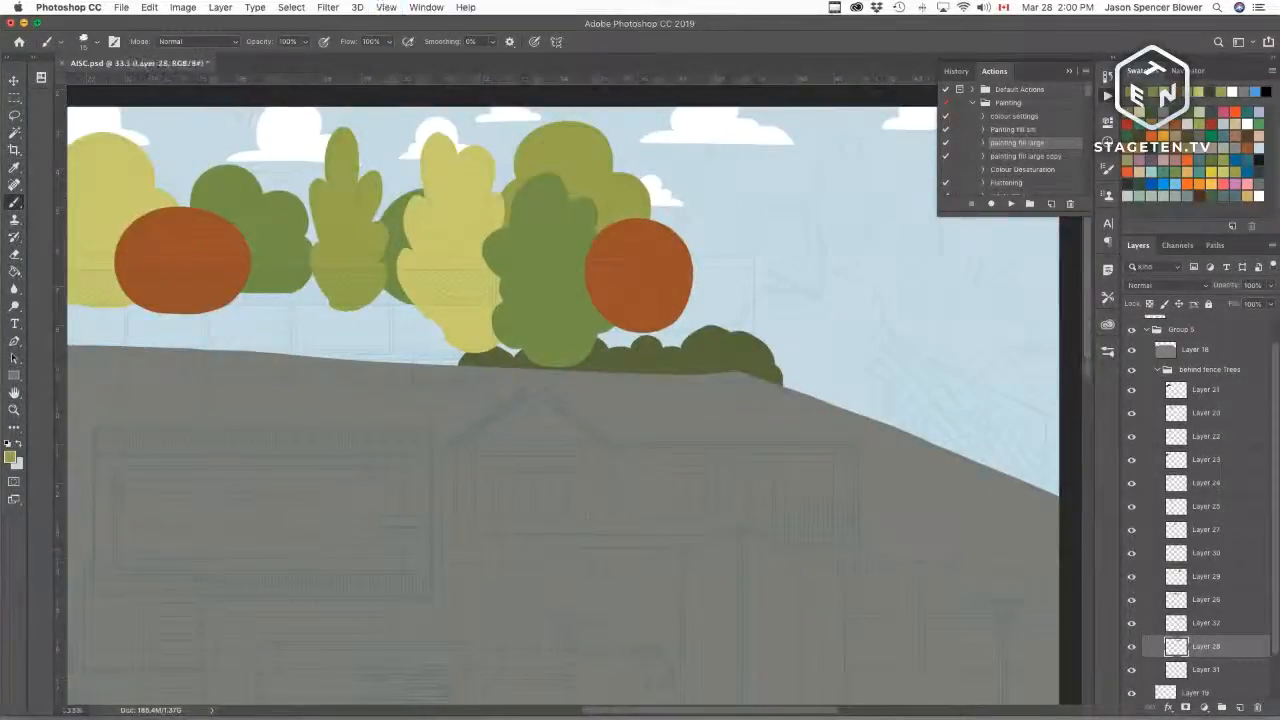
{"action": "left_click", "coordinate": [1132, 647]}
{"action": "left_click", "coordinate": [1132, 647]}
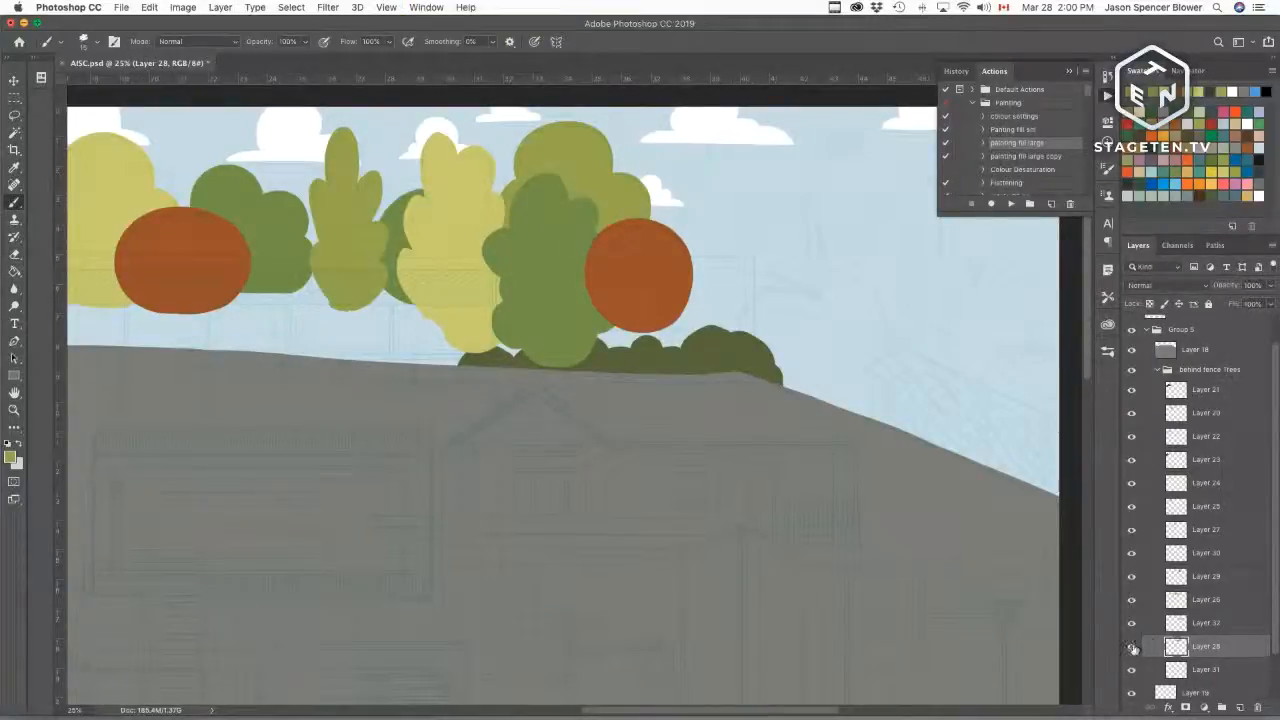
{"action": "left_click", "coordinate": [1132, 647]}
{"action": "left_click", "coordinate": [1132, 647]}
{"action": "key", "text": "super+z"}
{"action": "key", "text": "w"}
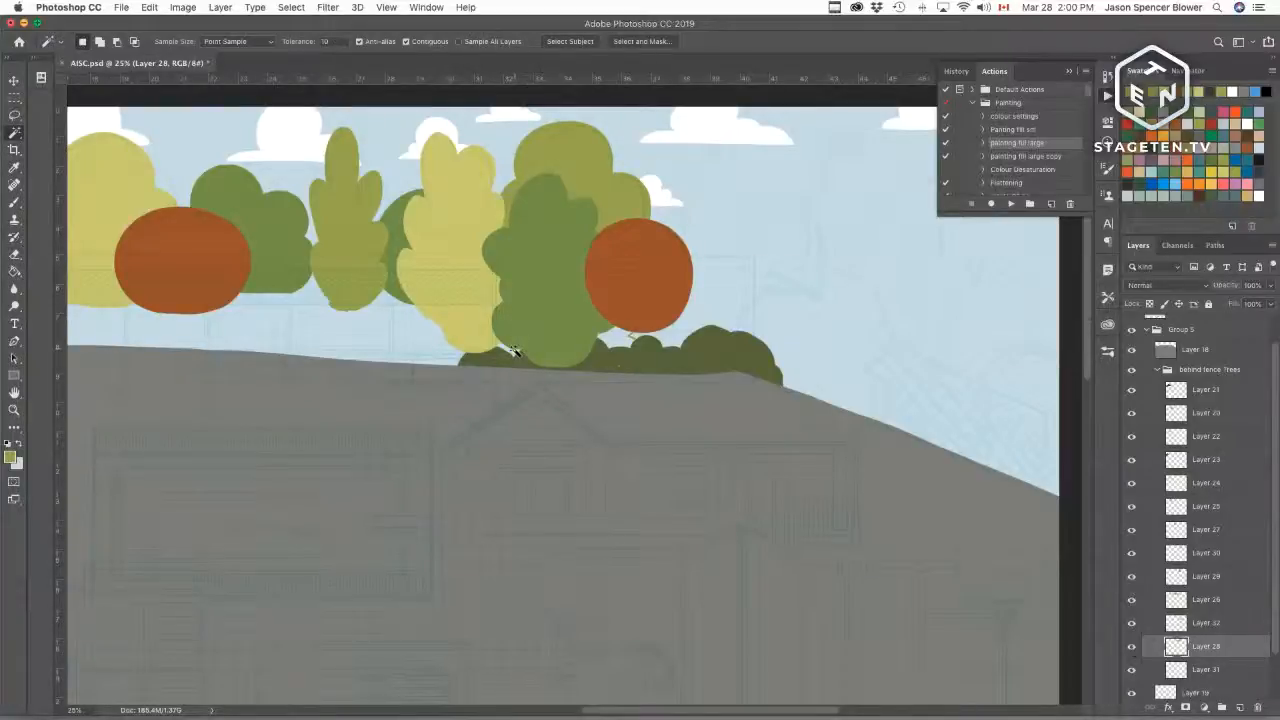
{"action": "key", "text": "b"}
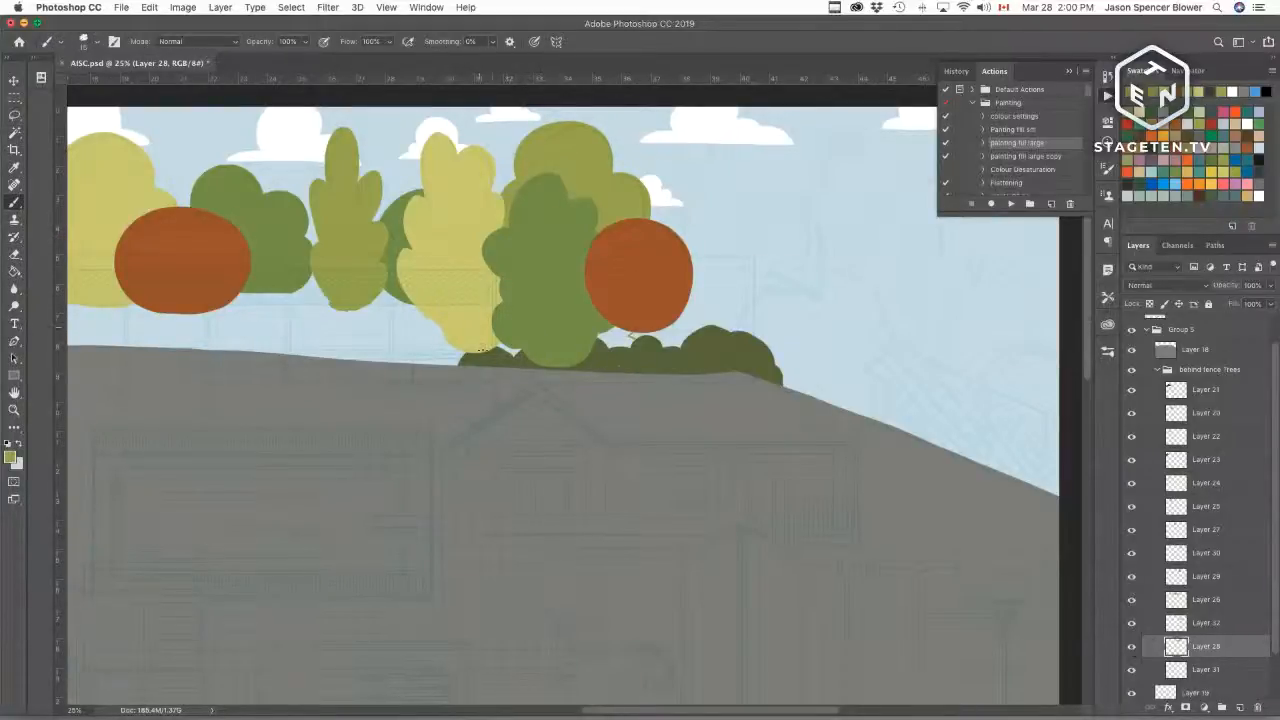
{"action": "key", "text": "w"}
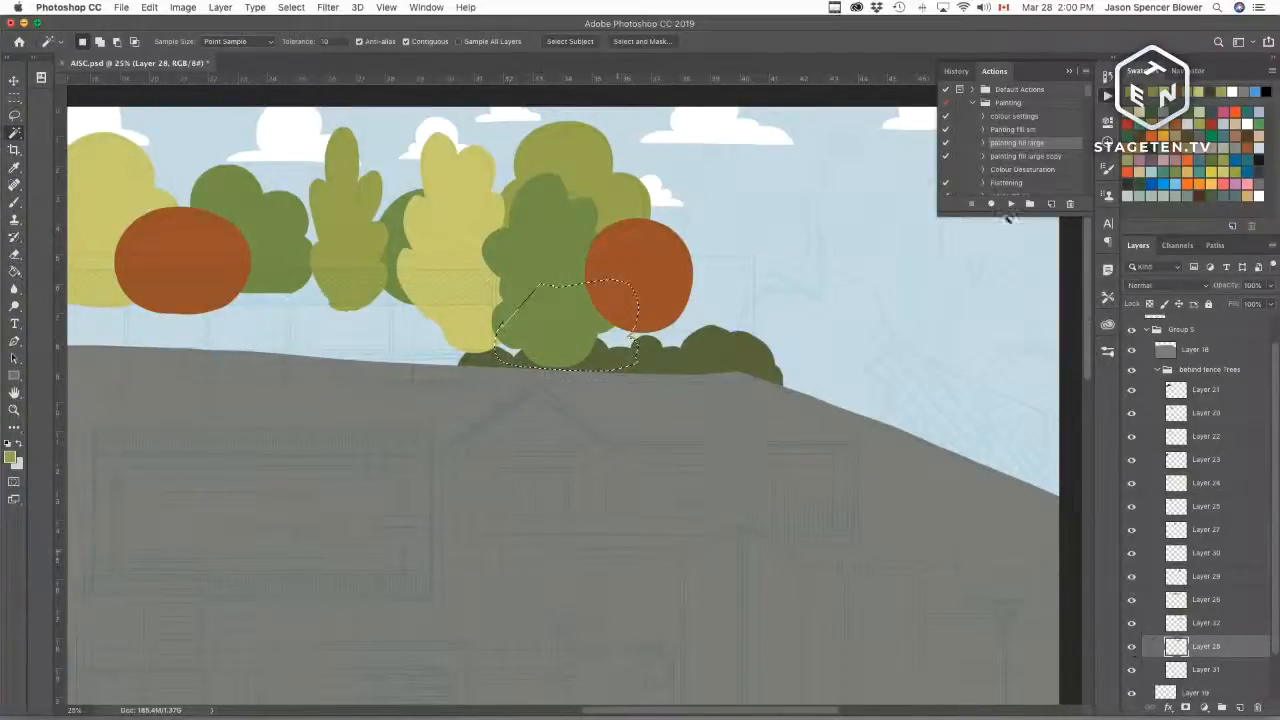
{"action": "left_click_drag", "start_coordinate": [691, 443], "coordinate": [583, 531]}
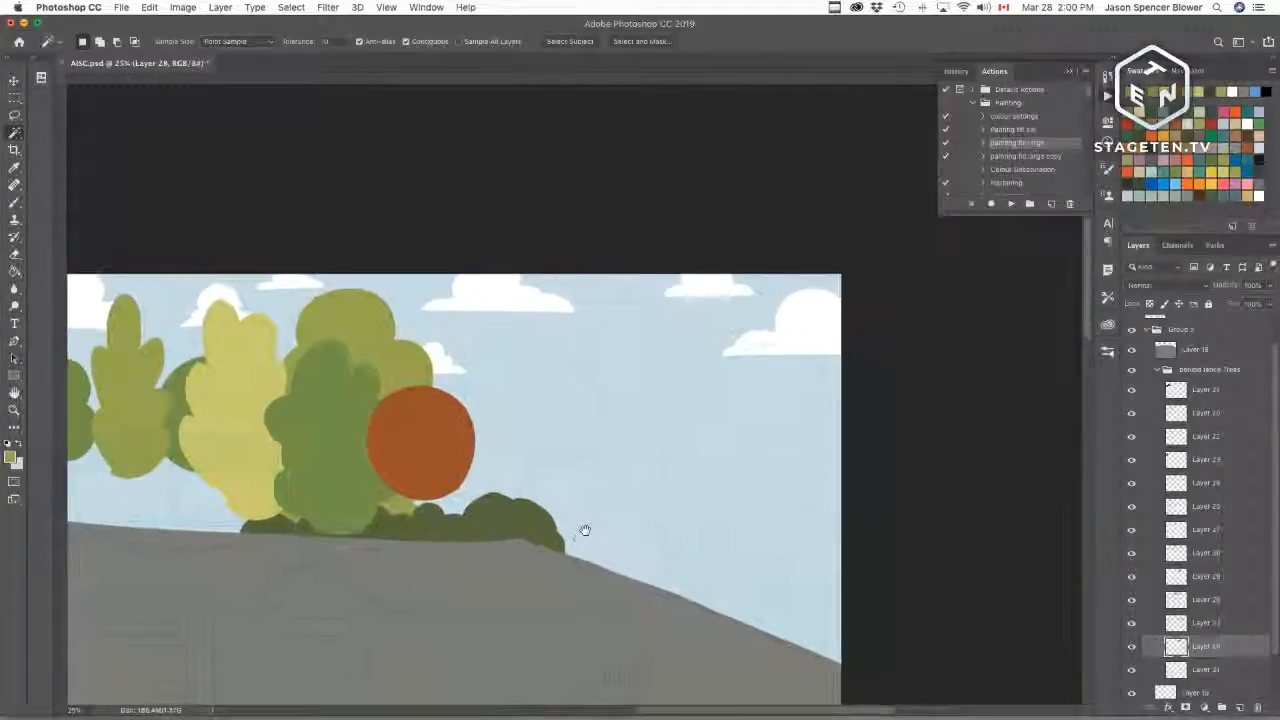
{"action": "key", "text": "super+r"}
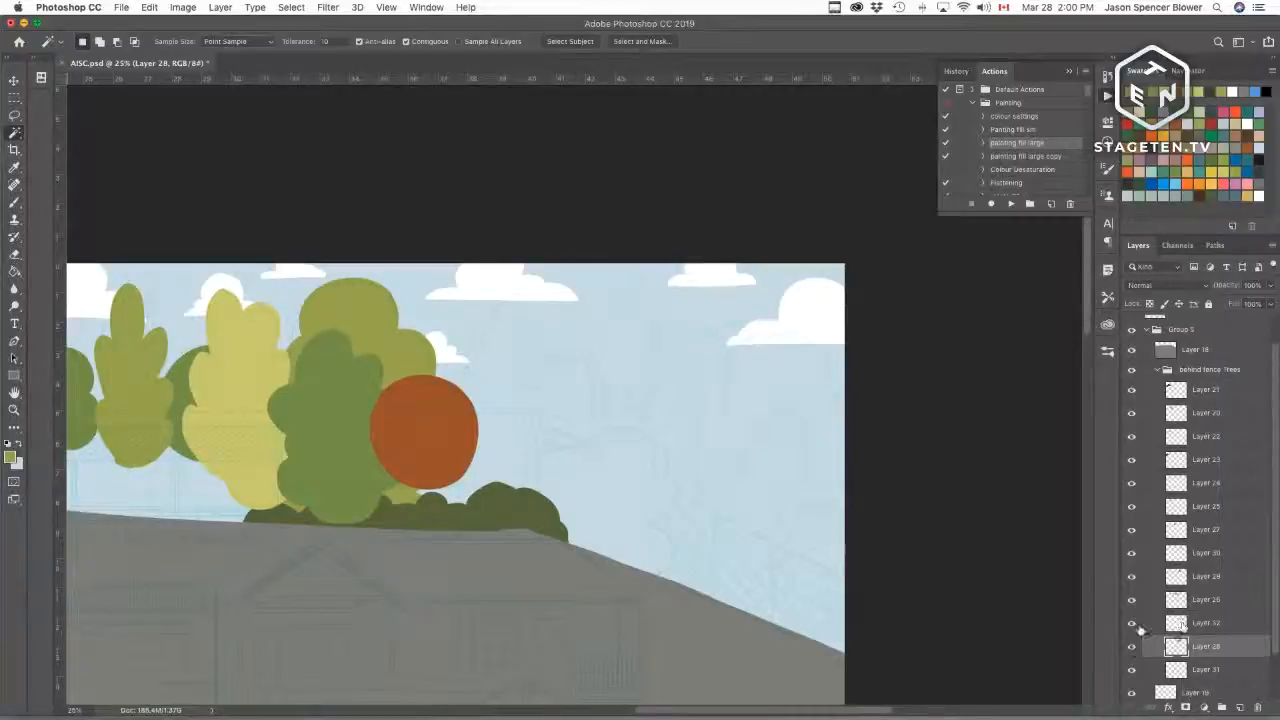
Step: Scale the orange round tree up to about 139% wide and 132% high and shift it left over the hedge
{"action": "left_click", "coordinate": [1132, 555]}
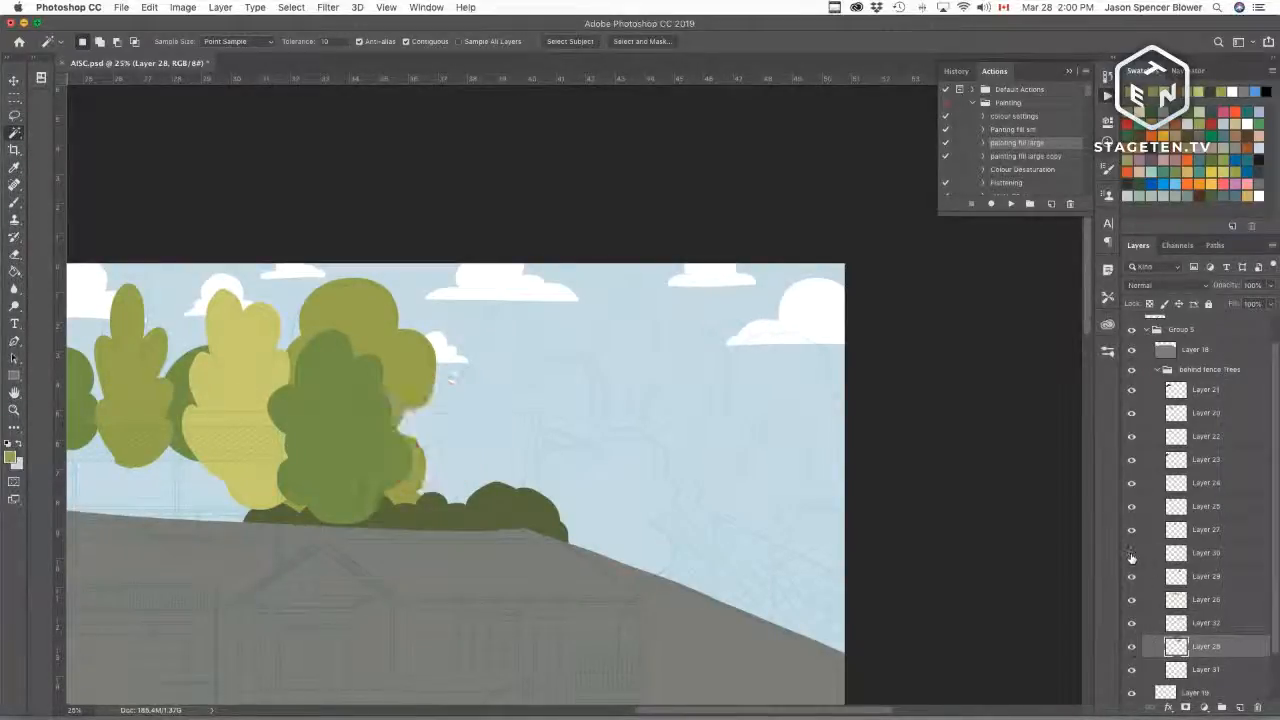
{"action": "left_click", "coordinate": [1132, 555]}
{"action": "left_click", "coordinate": [1197, 554]}
{"action": "key", "text": "super+t"}
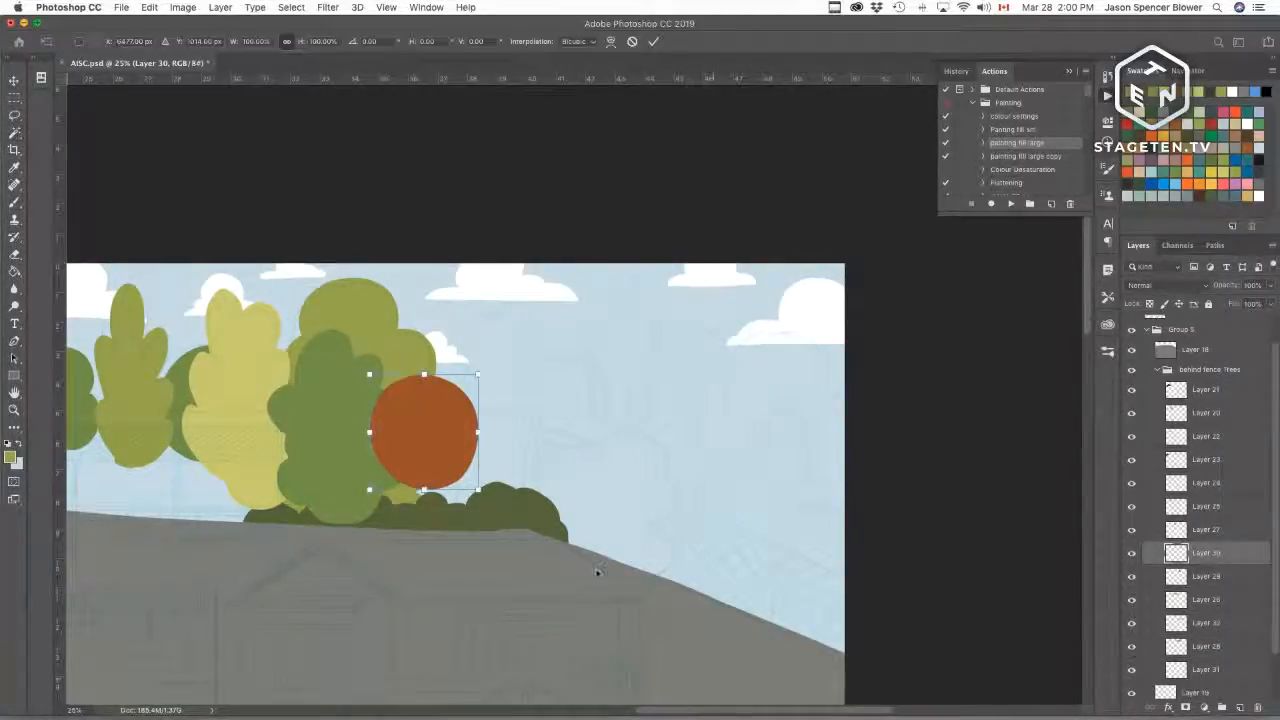
{"action": "left_click_drag", "start_coordinate": [478, 489], "coordinate": [499, 516]}
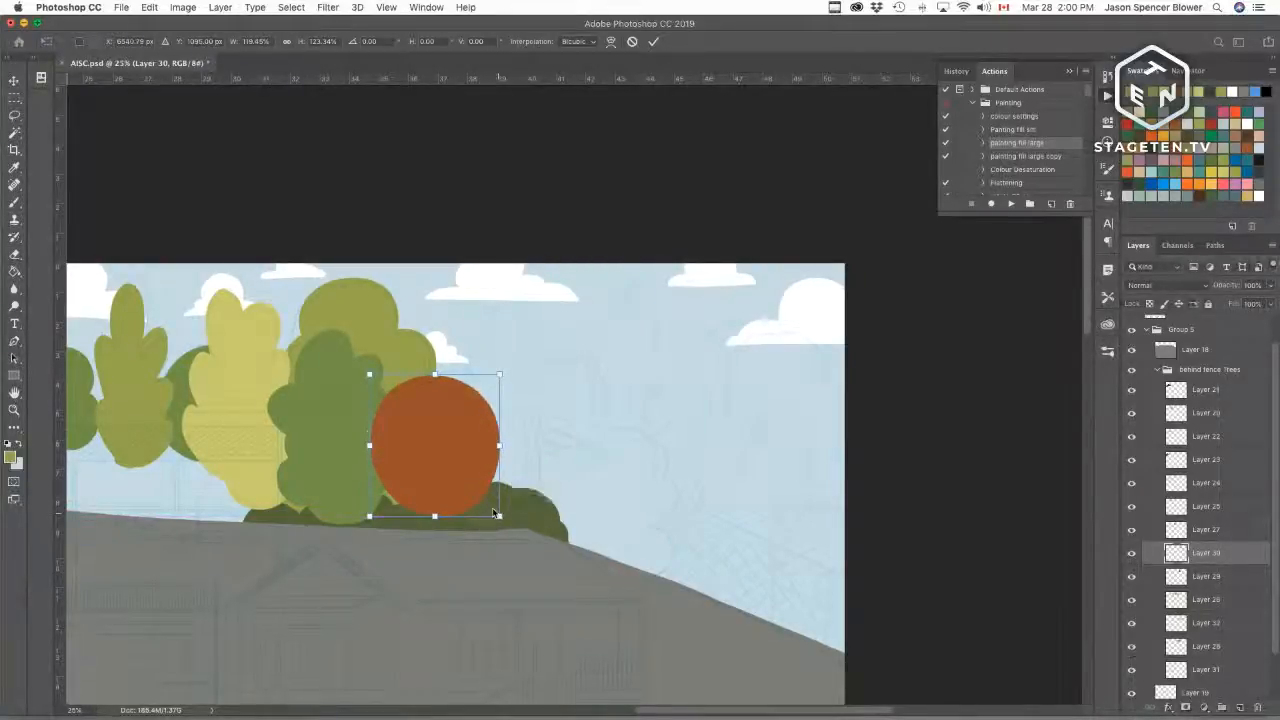
{"action": "left_click_drag", "start_coordinate": [365, 448], "coordinate": [356, 448]}
{"action": "left_click_drag", "start_coordinate": [500, 445], "coordinate": [465, 479]}
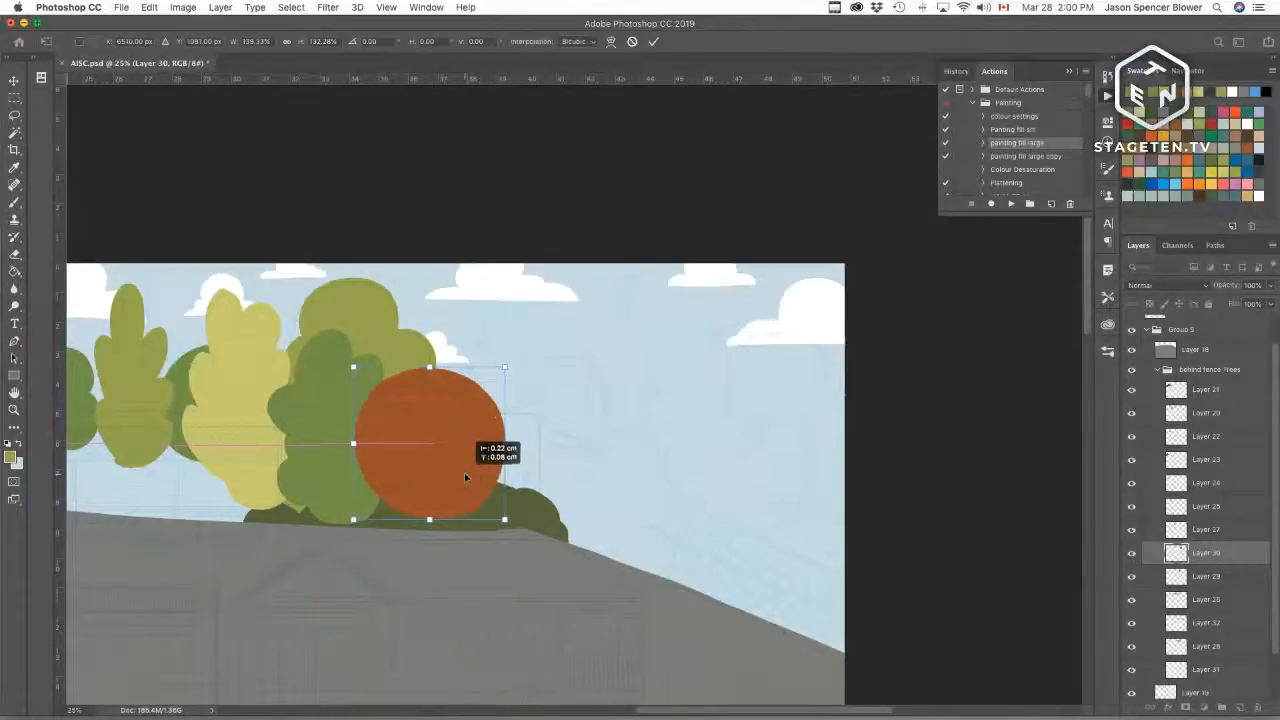
{"action": "key", "text": "Return"}
{"action": "key", "text": "w"}
{"action": "key", "text": "b"}
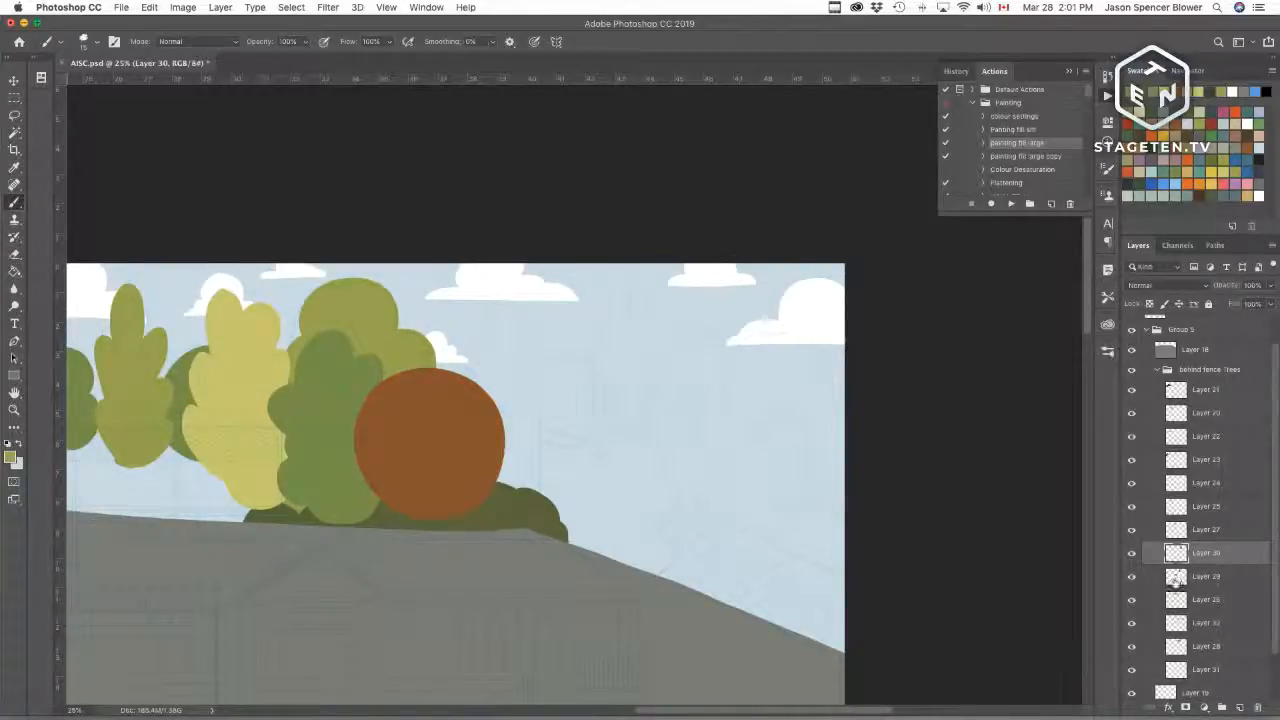
Step: Toggle a tree layer's visibility and add a new layer in the behind-fence trees group
{"action": "left_click", "coordinate": [1132, 578]}
{"action": "left_click", "coordinate": [1132, 578]}
{"action": "left_click_drag", "start_coordinate": [1177, 582], "coordinate": [1178, 520]}
{"action": "left_click", "coordinate": [1240, 708]}
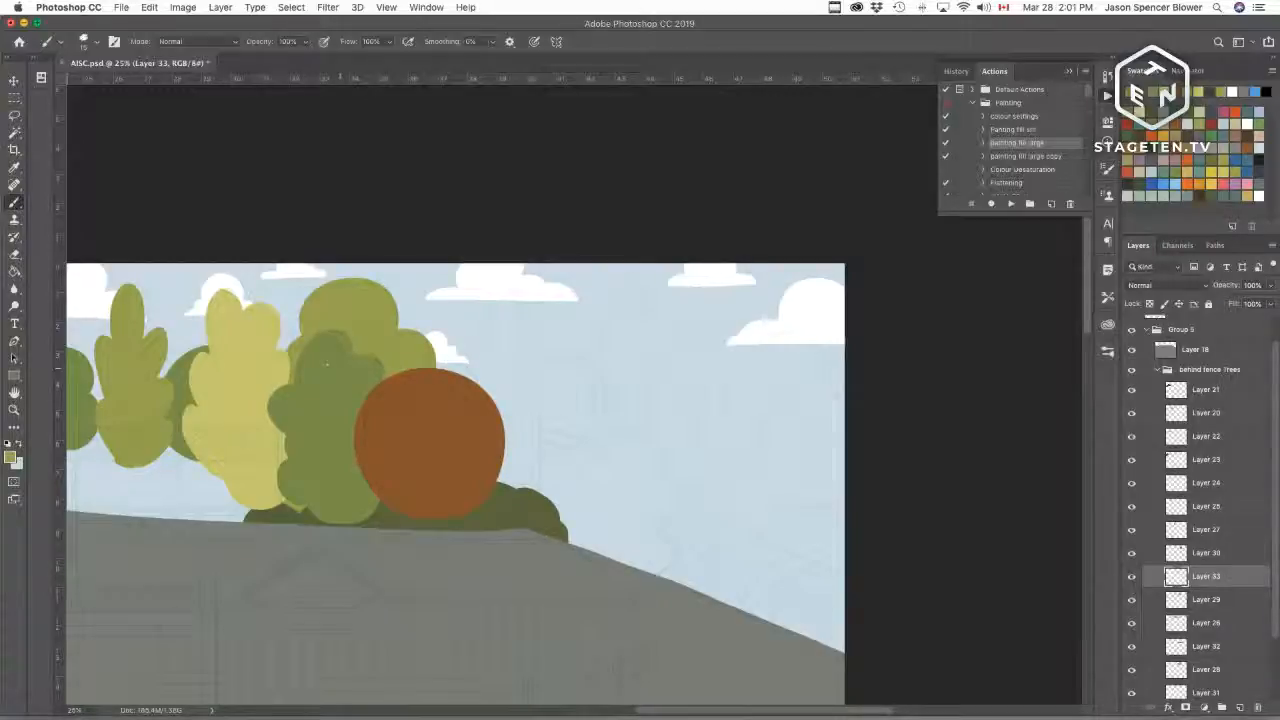
Step: Draw the outline of a tall scalloped tree just right of the orange round tree with the brush
{"action": "key", "text": "super+equal"}
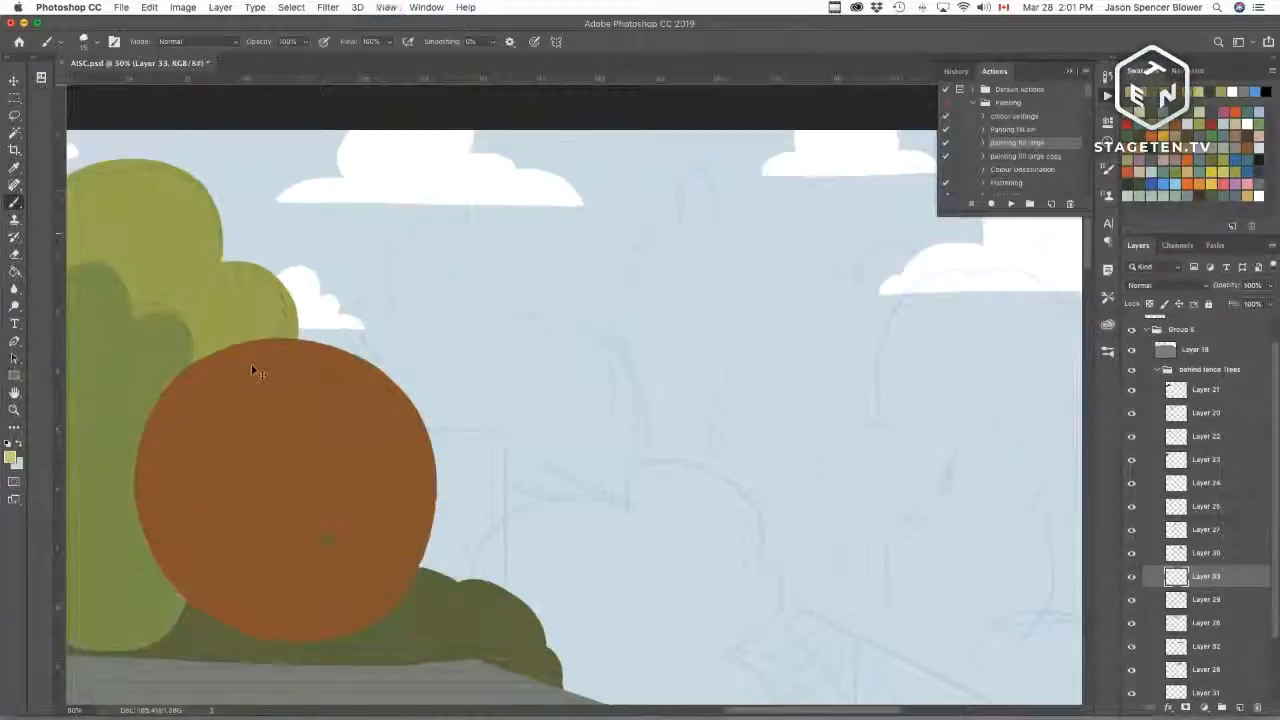
{"action": "key", "text": "super+equal"}
{"action": "scroll", "coordinate": [506, 466], "scroll_direction": "up", "scroll_amount": 1}
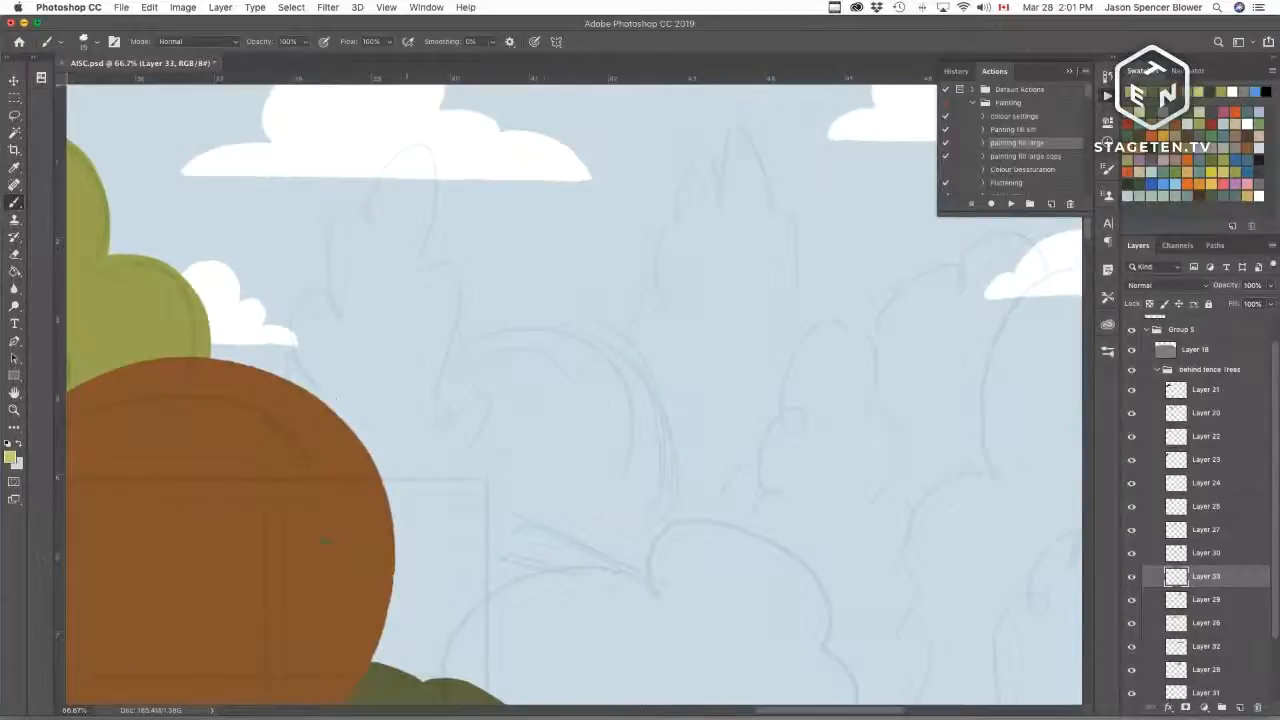
{"action": "mouse_move", "coordinate": [318, 372]}
{"action": "left_mouse_down"}
{"action": "mouse_move", "coordinate": [290, 358]}
{"action": "mouse_move", "coordinate": [288, 322]}
{"action": "mouse_move", "coordinate": [373, 213]}
{"action": "mouse_move", "coordinate": [384, 152]}
{"action": "mouse_move", "coordinate": [476, 338]}
{"action": "mouse_move", "coordinate": [447, 377]}
{"action": "mouse_move", "coordinate": [484, 476]}
{"action": "mouse_move", "coordinate": [470, 462]}
{"action": "mouse_move", "coordinate": [475, 556]}
{"action": "mouse_move", "coordinate": [455, 680]}
{"action": "left_mouse_up"}
{"action": "left_click_drag", "start_coordinate": [558, 542], "coordinate": [580, 270]}
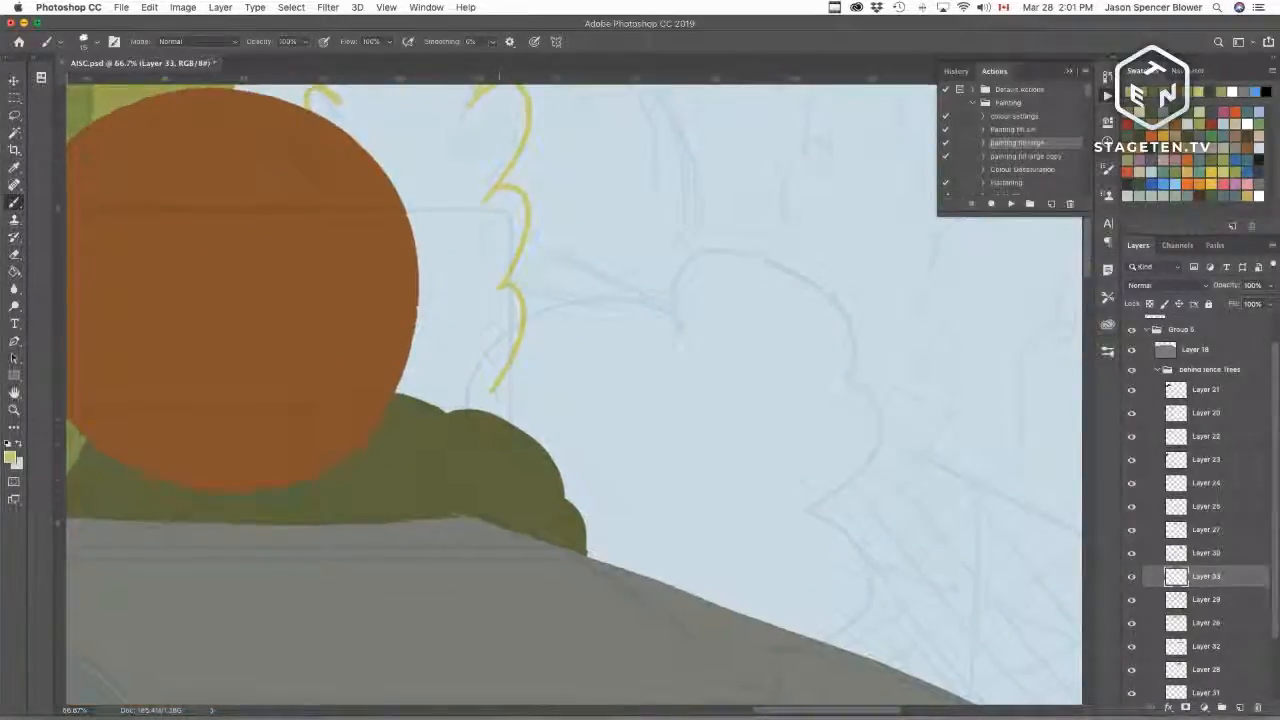
{"action": "mouse_move", "coordinate": [496, 390]}
{"action": "left_mouse_down"}
{"action": "mouse_move", "coordinate": [510, 406]}
{"action": "mouse_move", "coordinate": [486, 472]}
{"action": "mouse_move", "coordinate": [350, 488]}
{"action": "mouse_move", "coordinate": [337, 466]}
{"action": "left_mouse_up"}
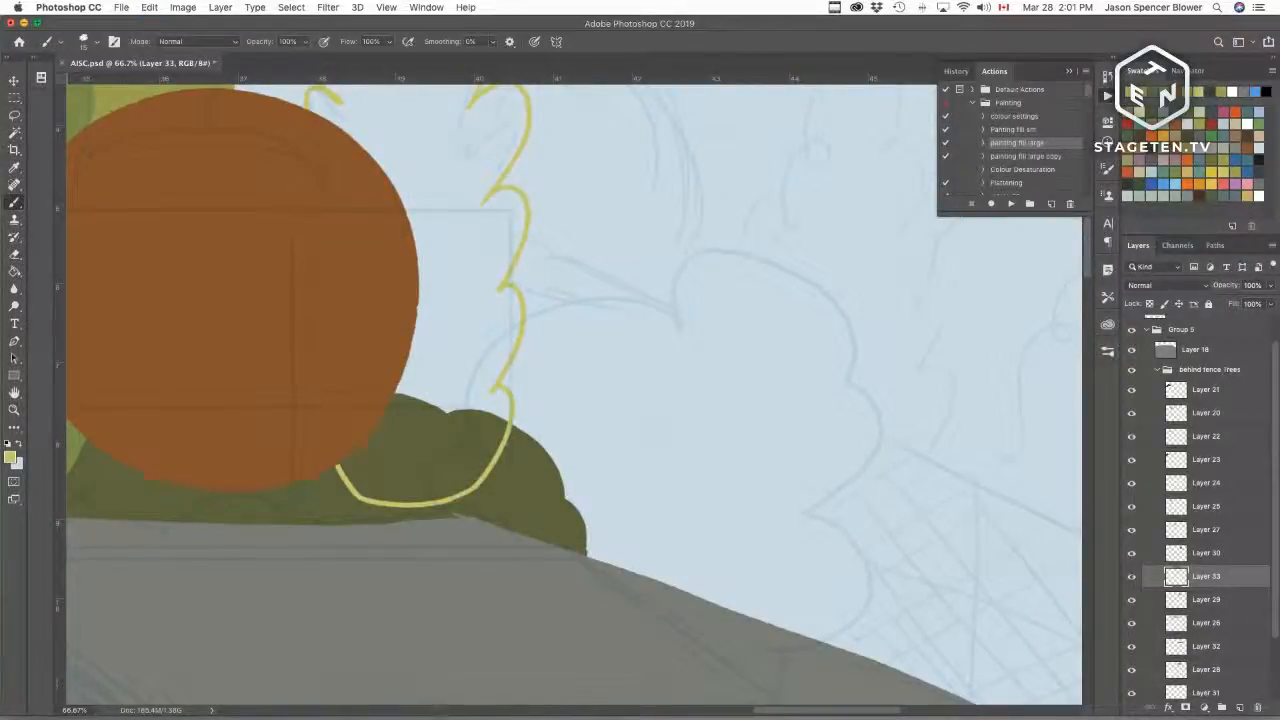
{"action": "key", "text": "super+z"}
{"action": "mouse_move", "coordinate": [352, 455]}
{"action": "left_mouse_down"}
{"action": "mouse_move", "coordinate": [370, 474]}
{"action": "mouse_move", "coordinate": [462, 499]}
{"action": "mouse_move", "coordinate": [458, 450]}
{"action": "mouse_move", "coordinate": [493, 406]}
{"action": "mouse_move", "coordinate": [463, 457]}
{"action": "left_mouse_up"}
{"action": "left_click_drag", "start_coordinate": [499, 394], "coordinate": [467, 450]}
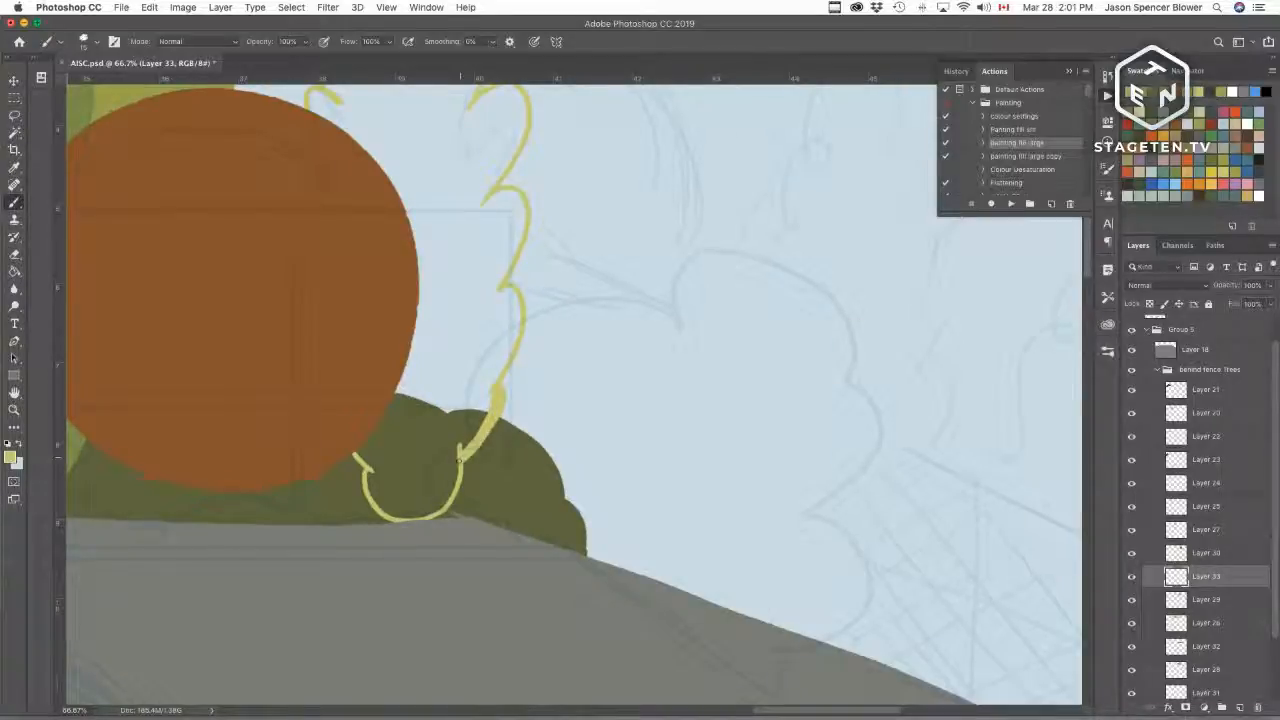
{"action": "left_click_drag", "start_coordinate": [537, 379], "coordinate": [600, 577]}
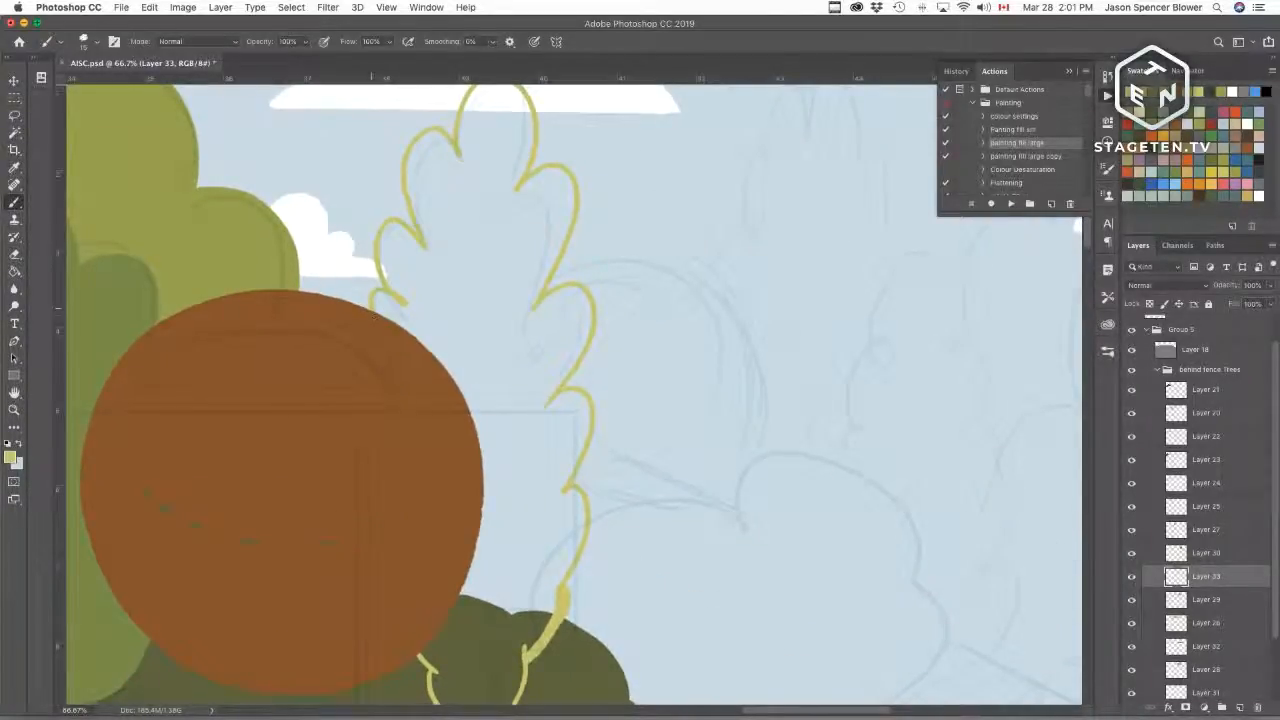
Step: Select the inside of the new outline and fill it with pale yellow-green using the painting fill action
{"action": "key", "text": "w"}
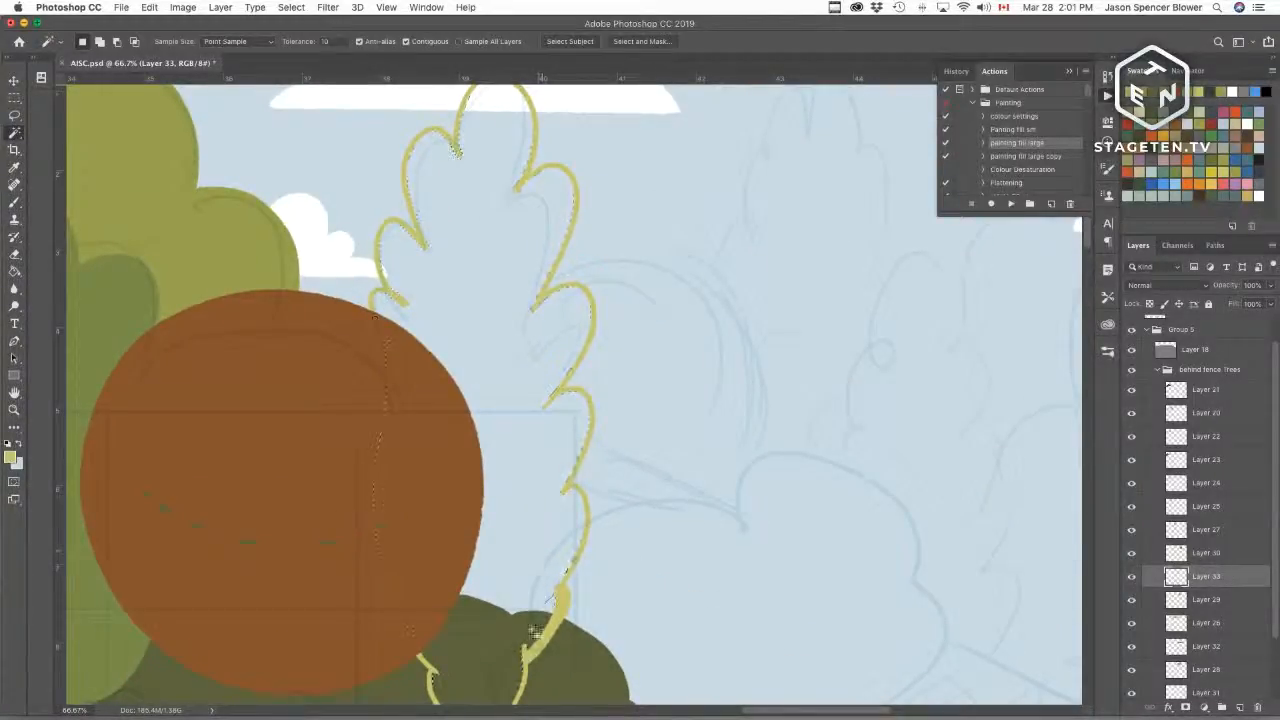
{"action": "left_click", "coordinate": [545, 565]}
{"action": "left_click", "coordinate": [1010, 203]}
{"action": "left_click_drag", "start_coordinate": [788, 594], "coordinate": [472, 487]}
{"action": "key", "text": "super+r"}
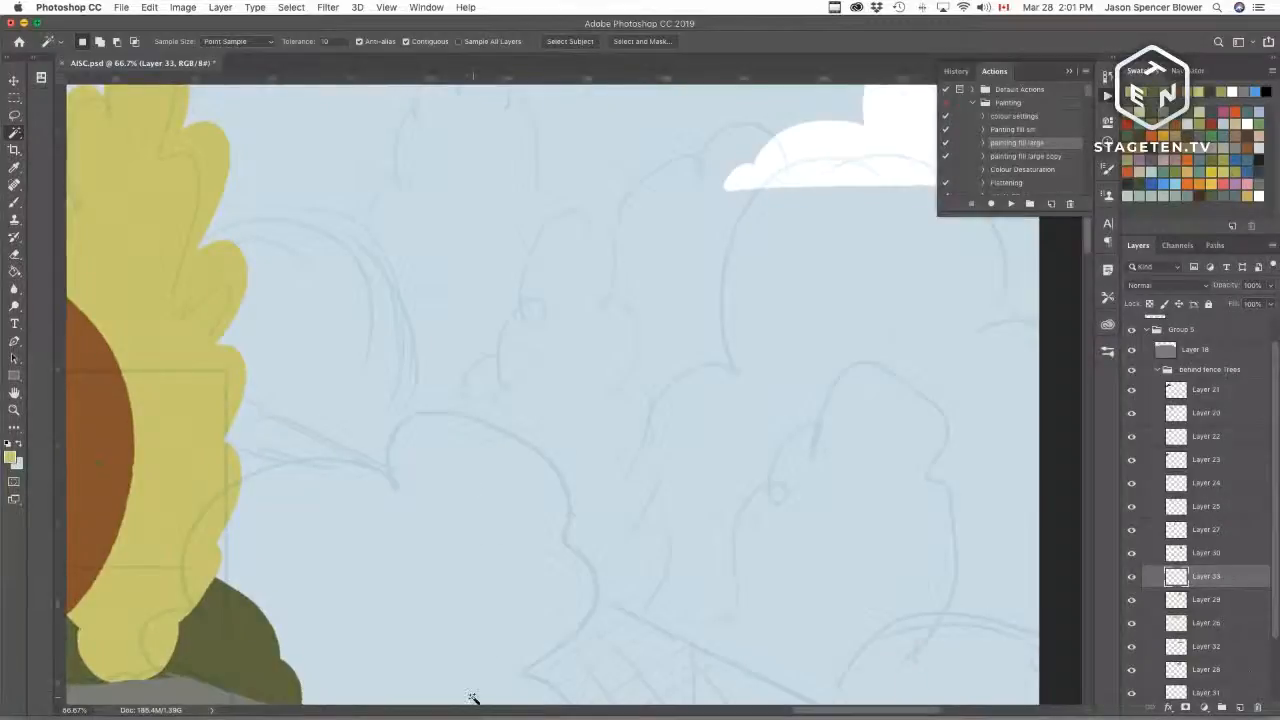
Step: Outline a second tall scalloped tree further right, running down to the slope
{"action": "key", "text": "b"}
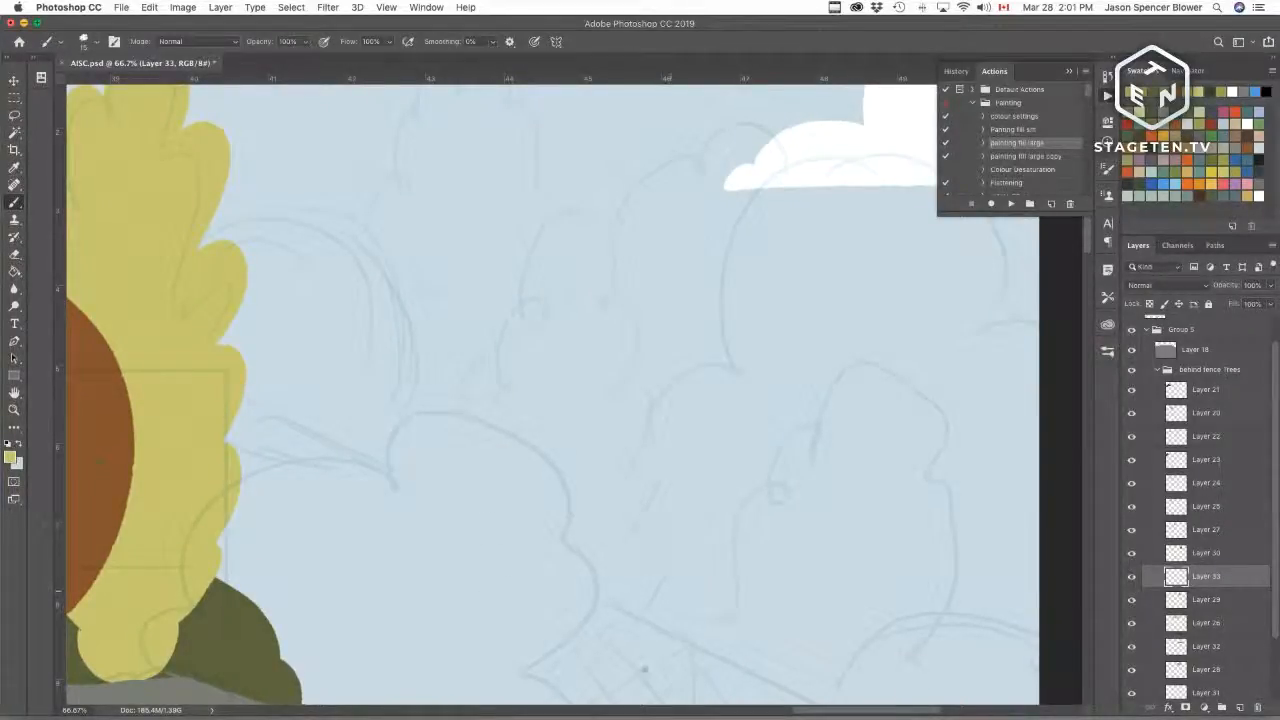
{"action": "scroll", "coordinate": [663, 580], "scroll_direction": "down", "scroll_amount": 3}
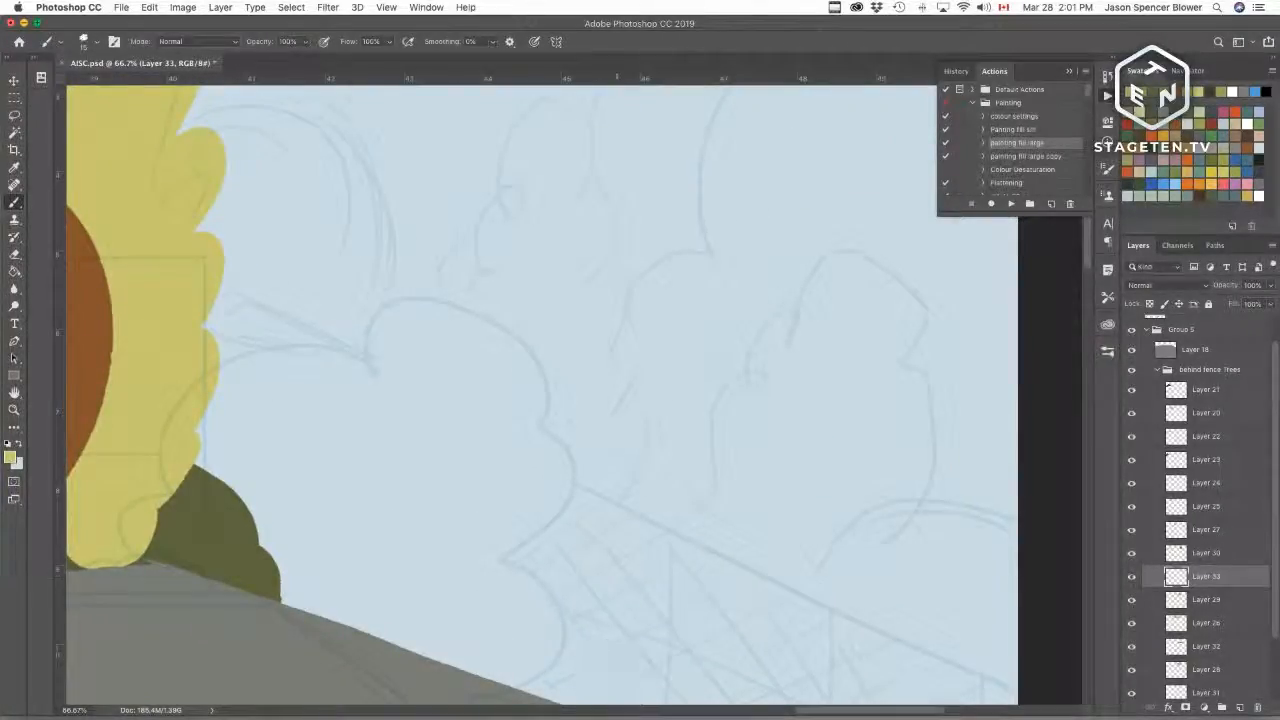
{"action": "scroll", "coordinate": [526, 331], "scroll_direction": "up", "scroll_amount": 4}
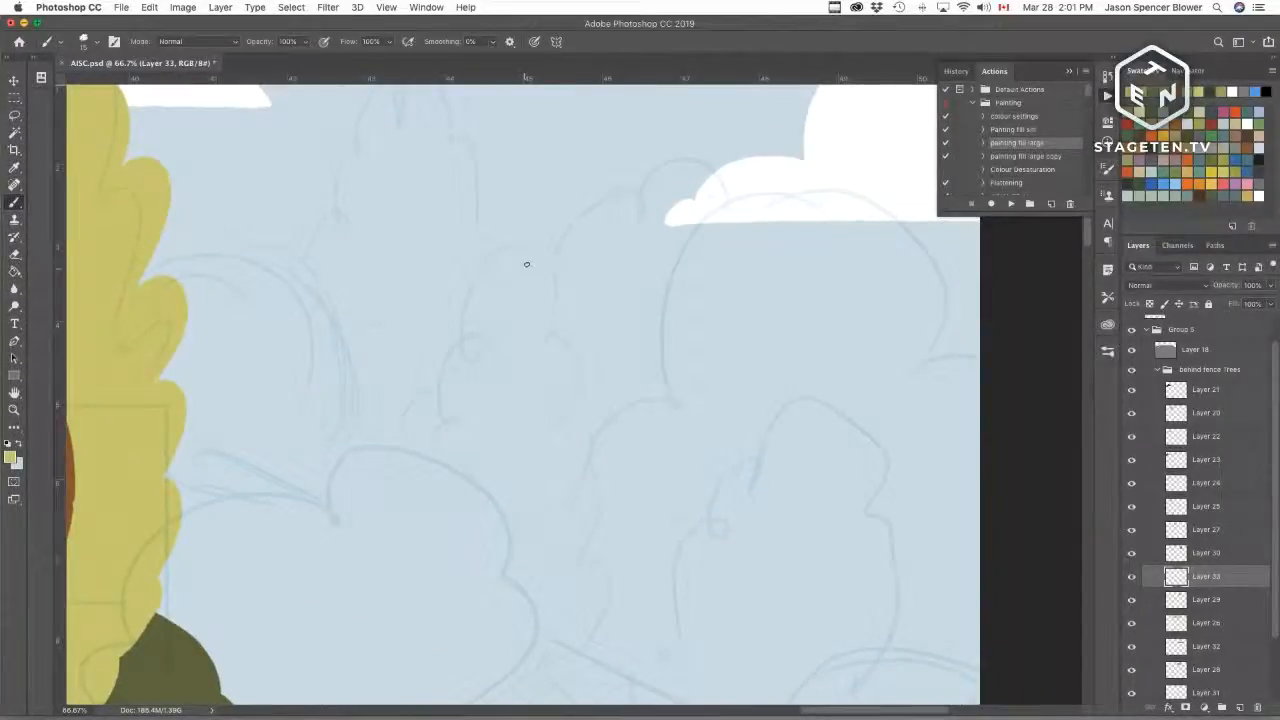
{"action": "mouse_move", "coordinate": [526, 264]}
{"action": "left_mouse_down"}
{"action": "mouse_move", "coordinate": [463, 349]}
{"action": "mouse_move", "coordinate": [449, 422]}
{"action": "mouse_move", "coordinate": [402, 478]}
{"action": "mouse_move", "coordinate": [426, 534]}
{"action": "left_mouse_up"}
{"action": "mouse_move", "coordinate": [527, 262]}
{"action": "left_mouse_down"}
{"action": "mouse_move", "coordinate": [525, 374]}
{"action": "mouse_move", "coordinate": [564, 346]}
{"action": "mouse_move", "coordinate": [546, 517]}
{"action": "left_mouse_up"}
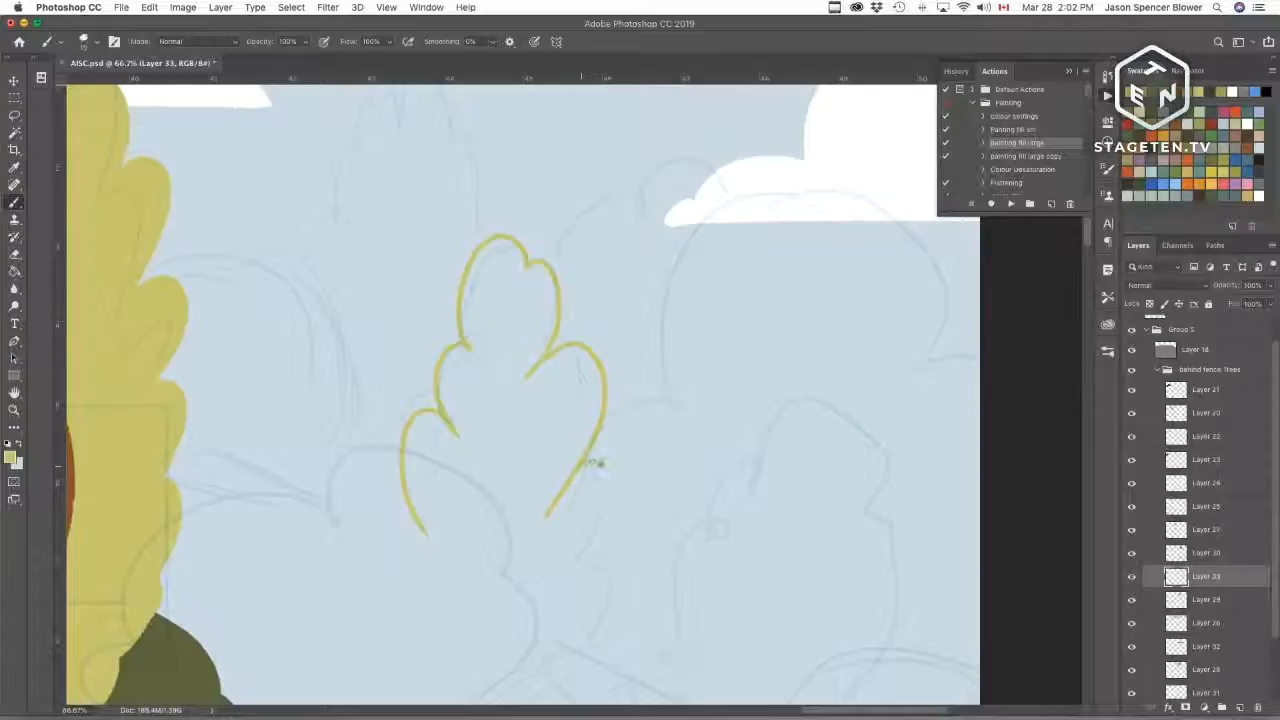
{"action": "key", "text": "super+z"}
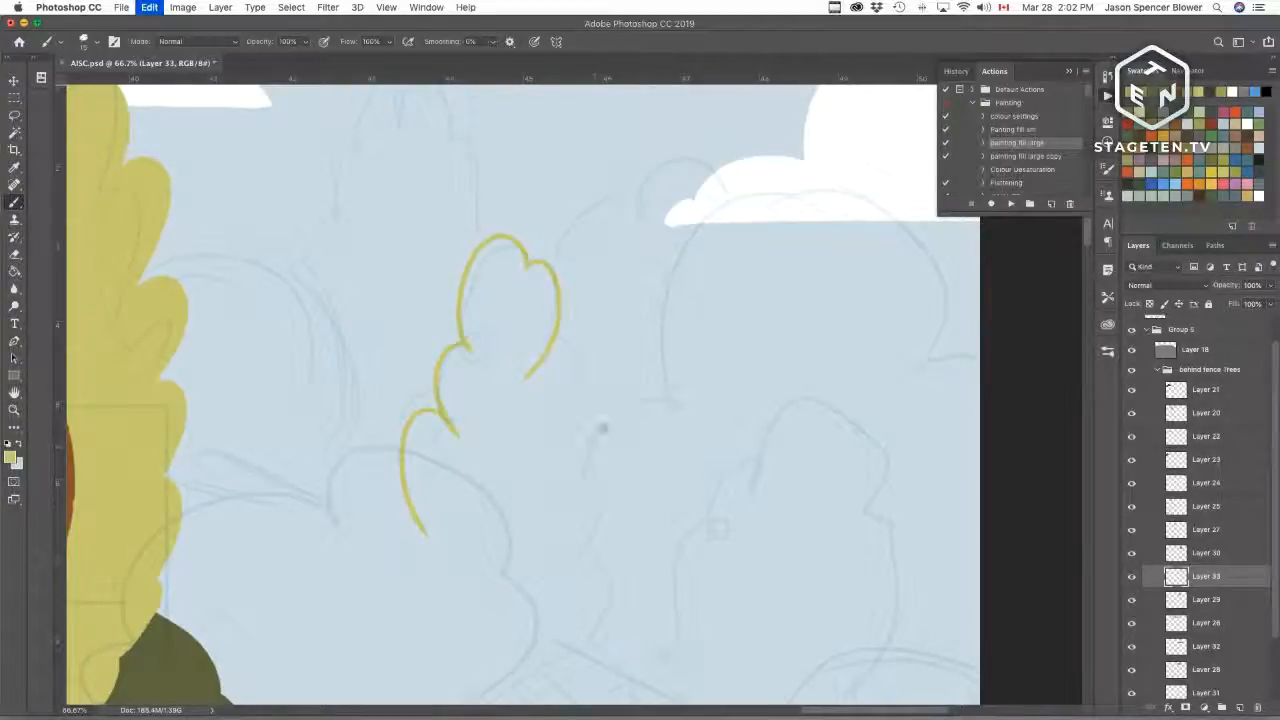
{"action": "mouse_move", "coordinate": [526, 378]}
{"action": "left_mouse_down"}
{"action": "mouse_move", "coordinate": [571, 397]}
{"action": "mouse_move", "coordinate": [546, 596]}
{"action": "mouse_move", "coordinate": [525, 597]}
{"action": "left_mouse_up"}
{"action": "mouse_move", "coordinate": [595, 515]}
{"action": "left_mouse_down"}
{"action": "mouse_move", "coordinate": [613, 617]}
{"action": "mouse_move", "coordinate": [645, 376]}
{"action": "mouse_move", "coordinate": [607, 458]}
{"action": "mouse_move", "coordinate": [615, 586]}
{"action": "mouse_move", "coordinate": [592, 617]}
{"action": "left_mouse_up"}
{"action": "key", "text": "super+z"}
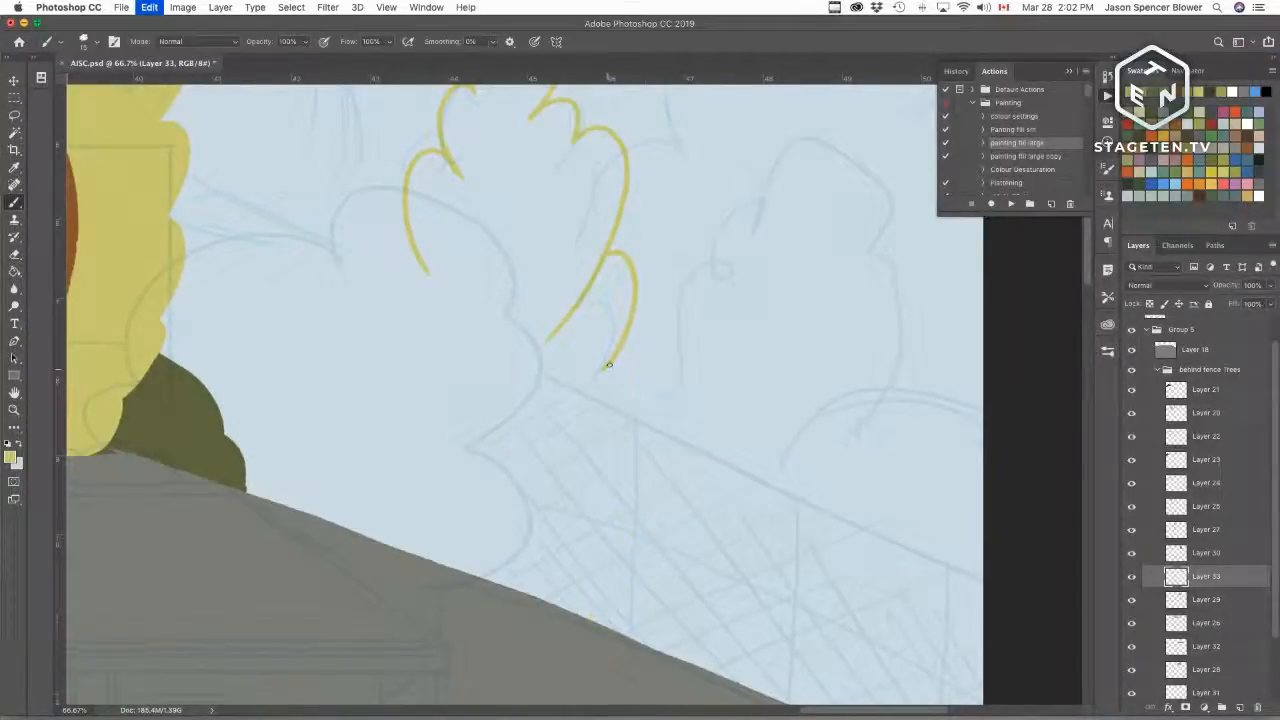
{"action": "mouse_move", "coordinate": [606, 363]}
{"action": "left_mouse_down"}
{"action": "mouse_move", "coordinate": [601, 473]}
{"action": "mouse_move", "coordinate": [617, 470]}
{"action": "mouse_move", "coordinate": [642, 512]}
{"action": "mouse_move", "coordinate": [648, 592]}
{"action": "left_mouse_up"}
{"action": "left_click_drag", "start_coordinate": [642, 512], "coordinate": [625, 632]}
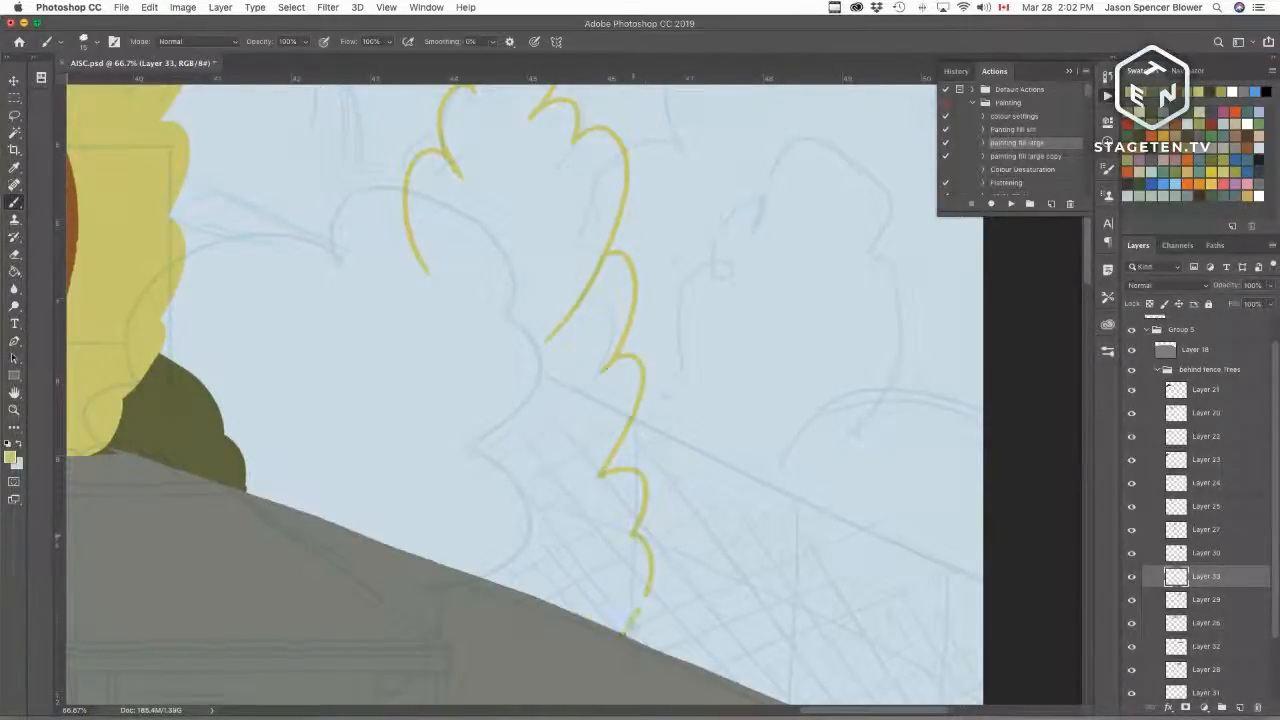
{"action": "left_click_drag", "start_coordinate": [419, 553], "coordinate": [417, 275]}
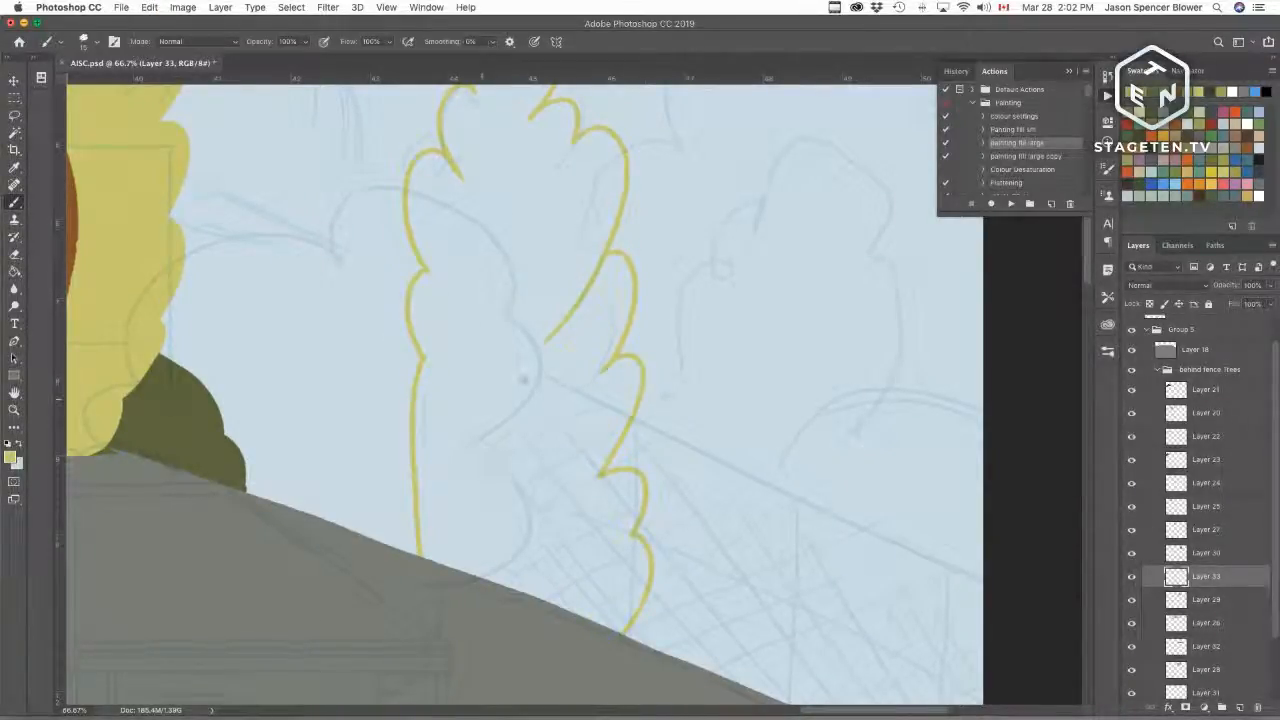
Step: Select inside the second tree outline and fill it with the same pale yellow-green using the fill action
{"action": "key", "text": "w"}
{"action": "left_click", "coordinate": [529, 363]}
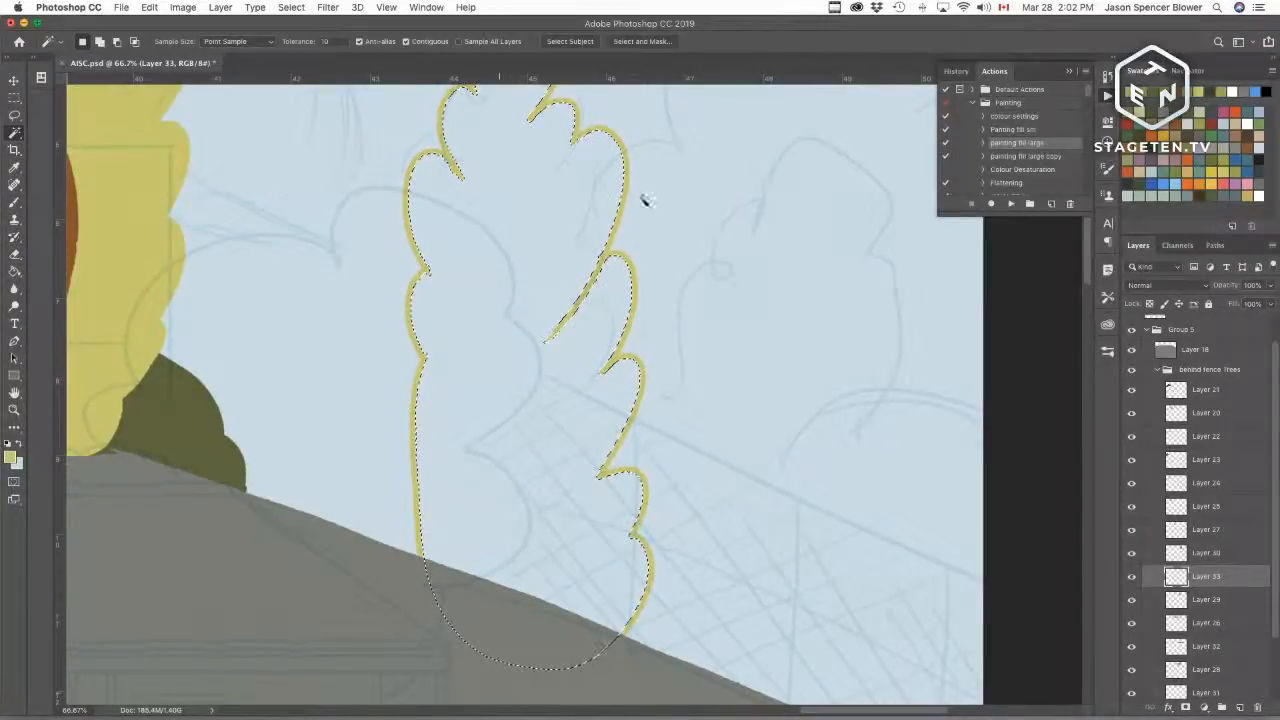
{"action": "left_click", "coordinate": [1012, 204]}
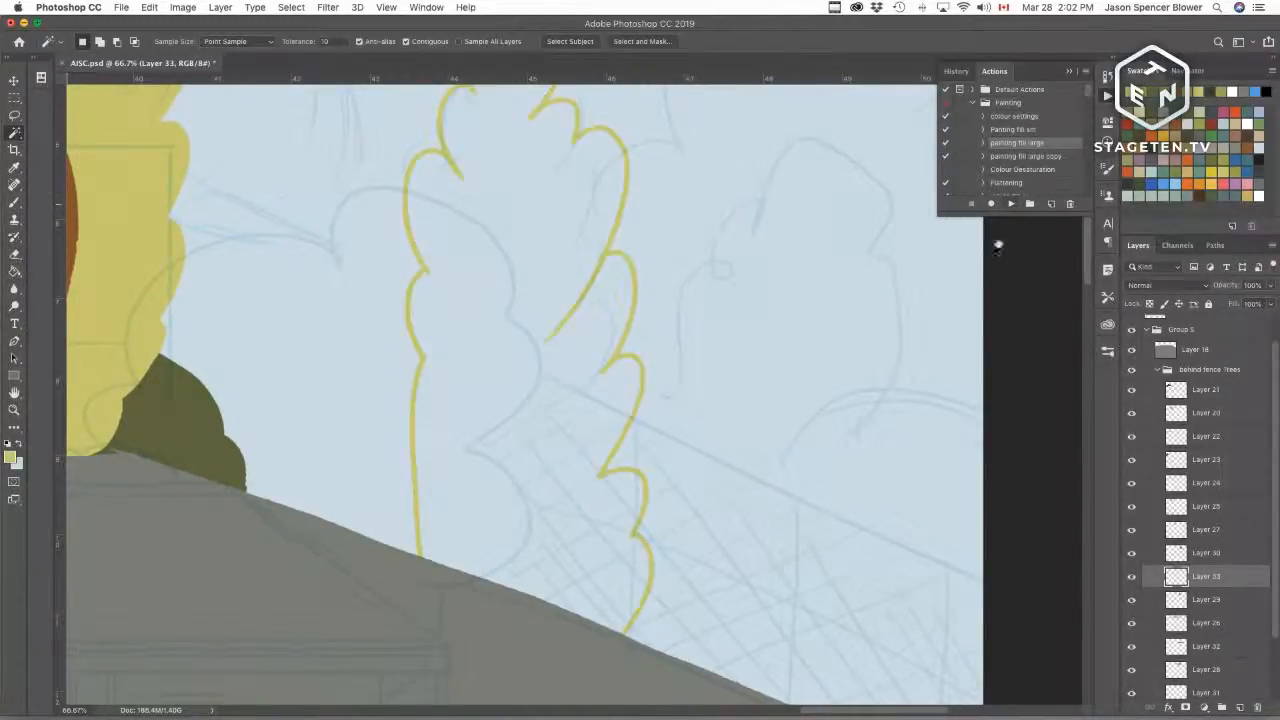
{"action": "left_click_drag", "start_coordinate": [595, 362], "coordinate": [574, 511]}
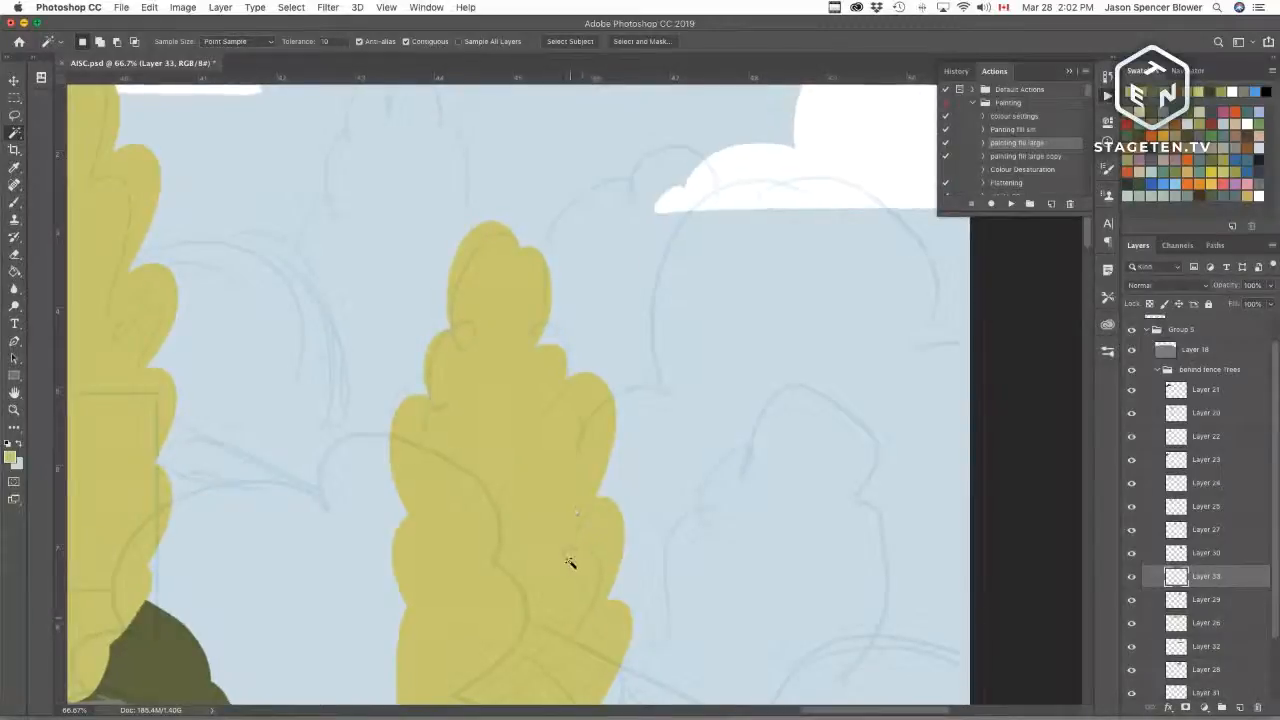
{"action": "left_click_drag", "start_coordinate": [536, 427], "coordinate": [593, 536]}
{"action": "scroll", "coordinate": [593, 540], "scroll_direction": "down", "scroll_amount": 5}
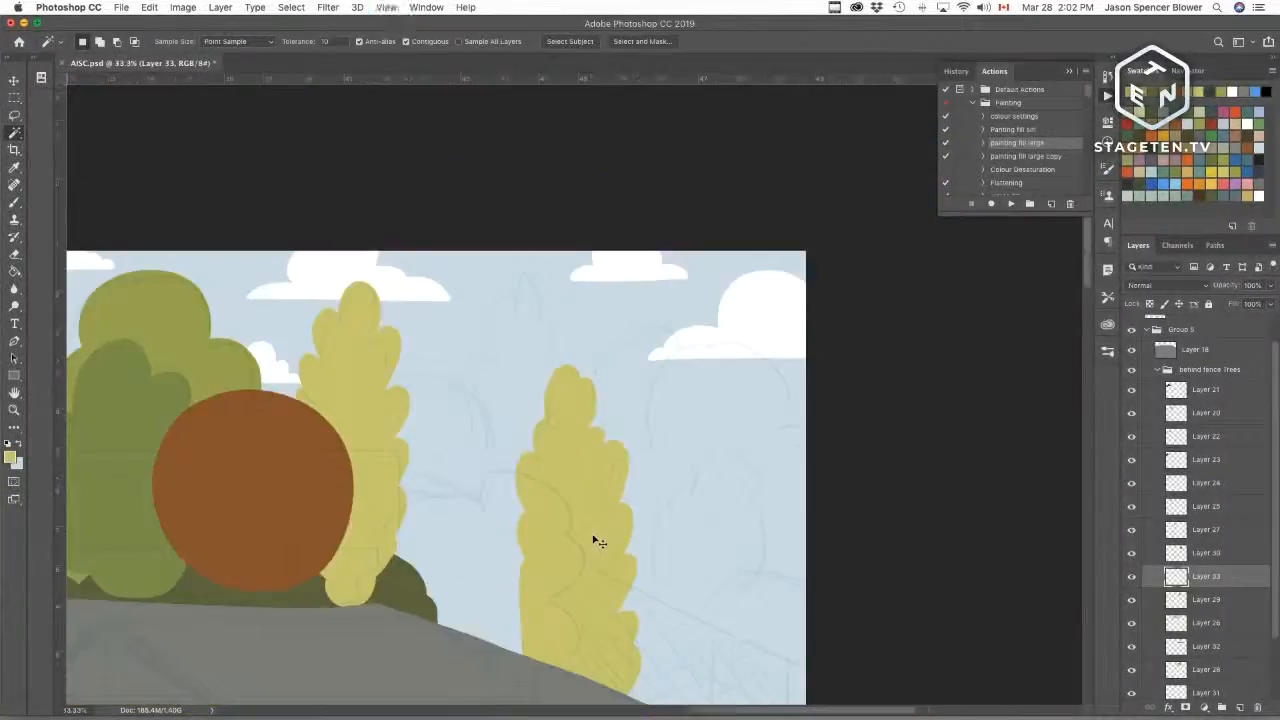
Step: On a new layer, draw a round tree outline between the two tall yellow trees
{"action": "key", "text": "b"}
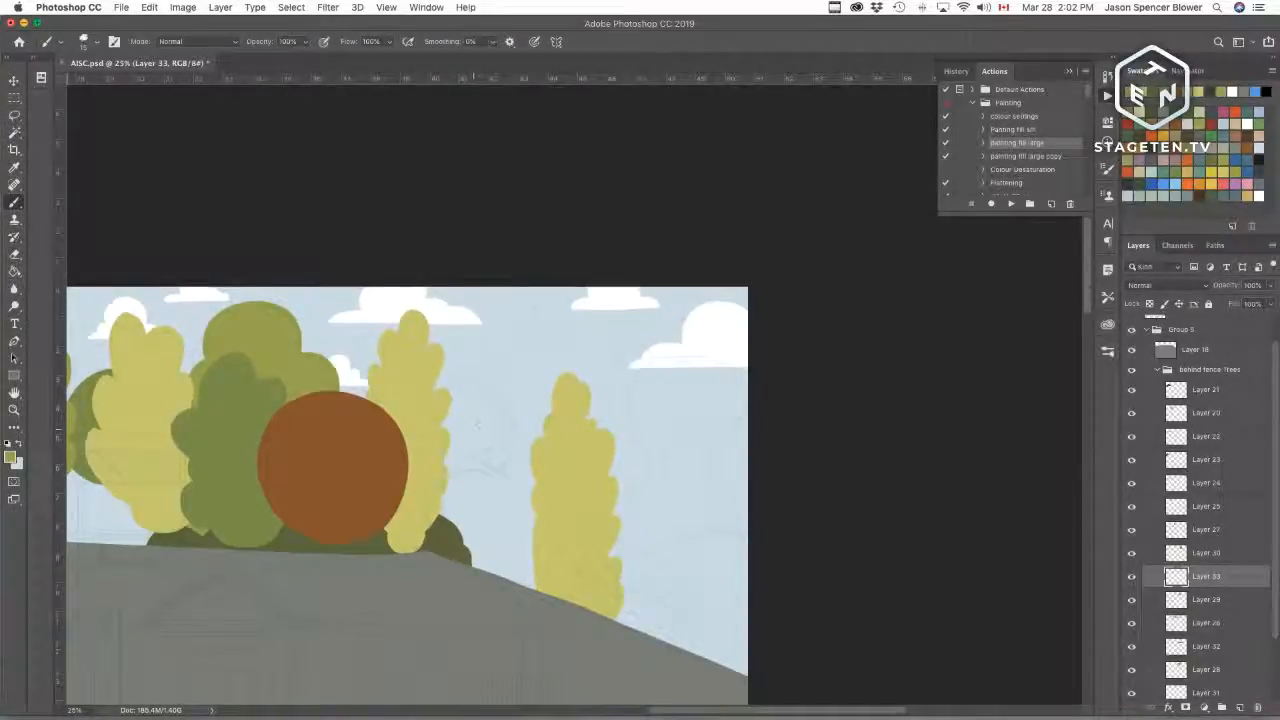
{"action": "left_click", "coordinate": [1240, 707]}
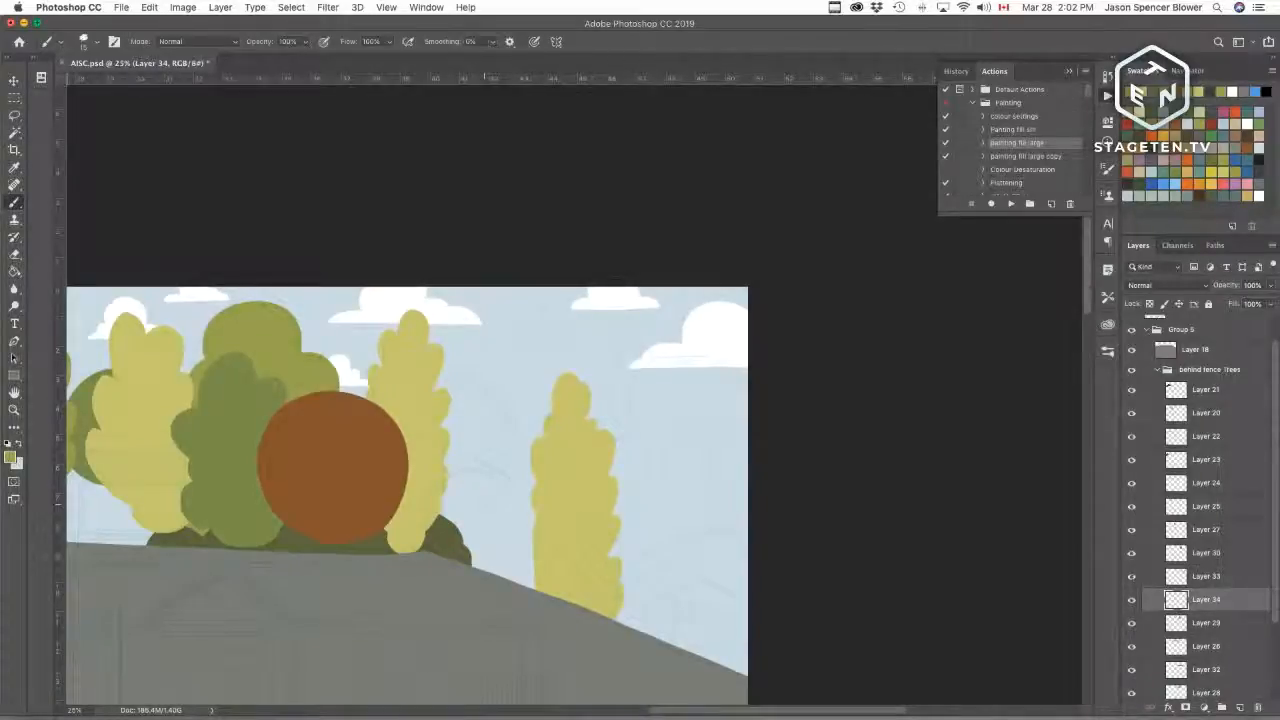
{"action": "mouse_move", "coordinate": [482, 516]}
{"action": "left_mouse_down"}
{"action": "mouse_move", "coordinate": [522, 450]}
{"action": "mouse_move", "coordinate": [434, 382]}
{"action": "left_mouse_up"}
{"action": "key", "text": "super+z"}
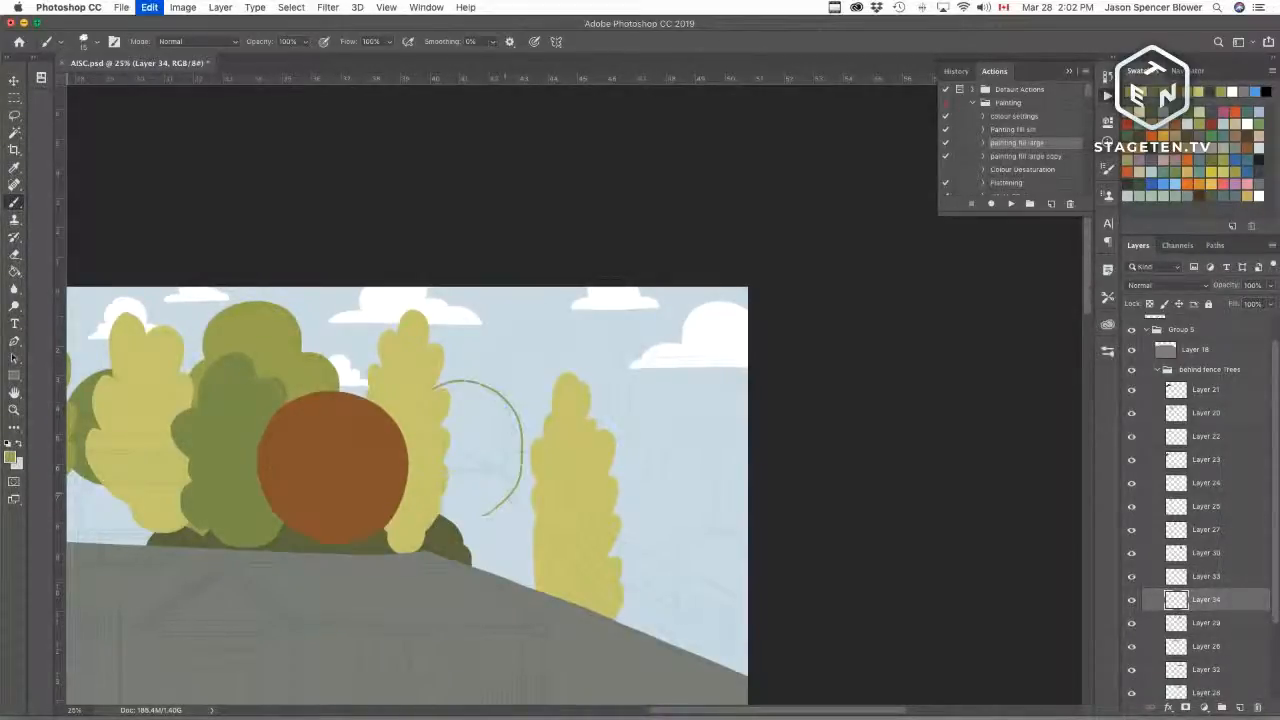
{"action": "key", "text": "super+equal"}
{"action": "key", "text": "super+equal"}
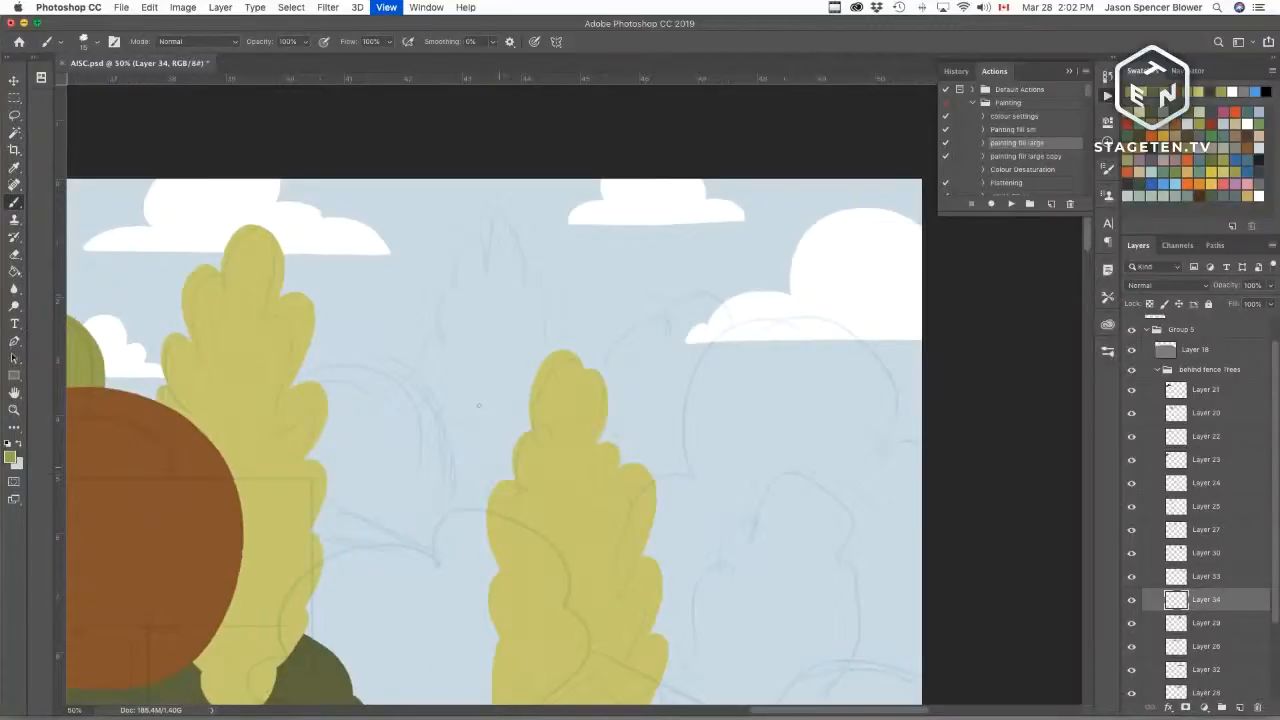
{"action": "mouse_move", "coordinate": [290, 385]}
{"action": "left_mouse_down"}
{"action": "mouse_move", "coordinate": [414, 372]}
{"action": "mouse_move", "coordinate": [471, 508]}
{"action": "mouse_move", "coordinate": [340, 618]}
{"action": "mouse_move", "coordinate": [307, 608]}
{"action": "mouse_move", "coordinate": [306, 374]}
{"action": "mouse_move", "coordinate": [289, 381]}
{"action": "left_mouse_up"}
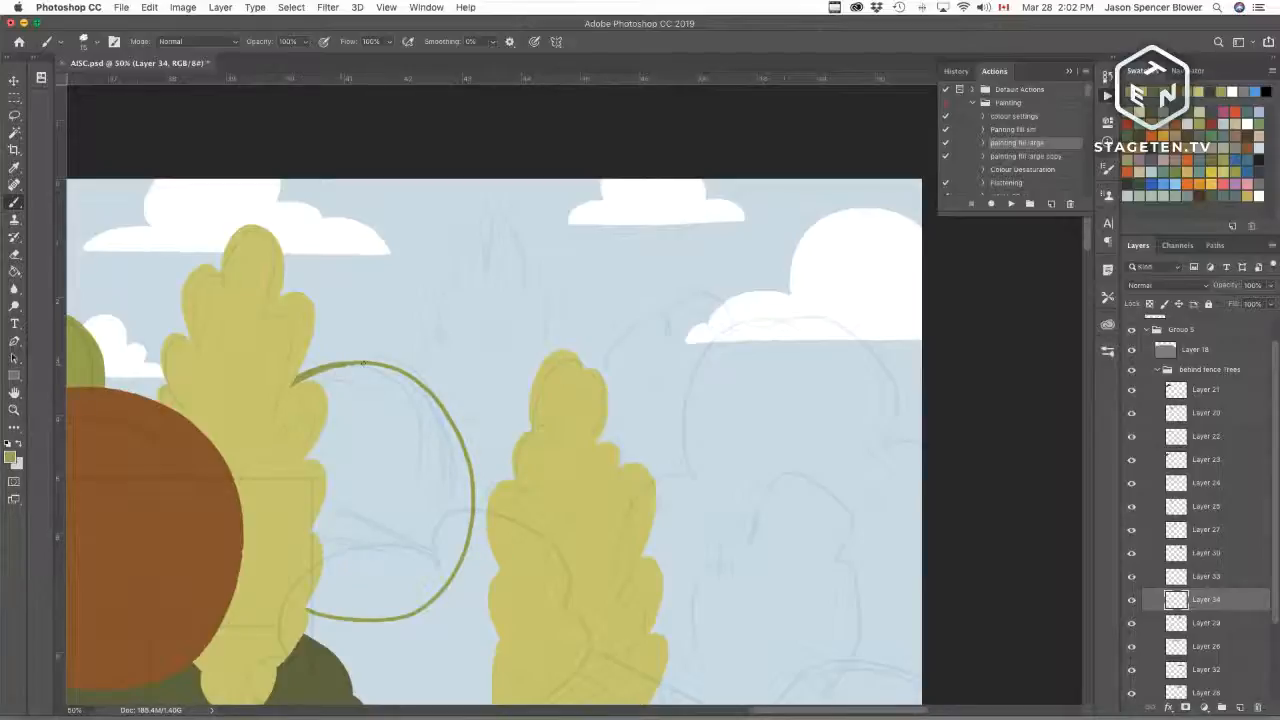
Step: Select inside the round outline and fill it with olive green using the painting fill action
{"action": "key", "text": "w"}
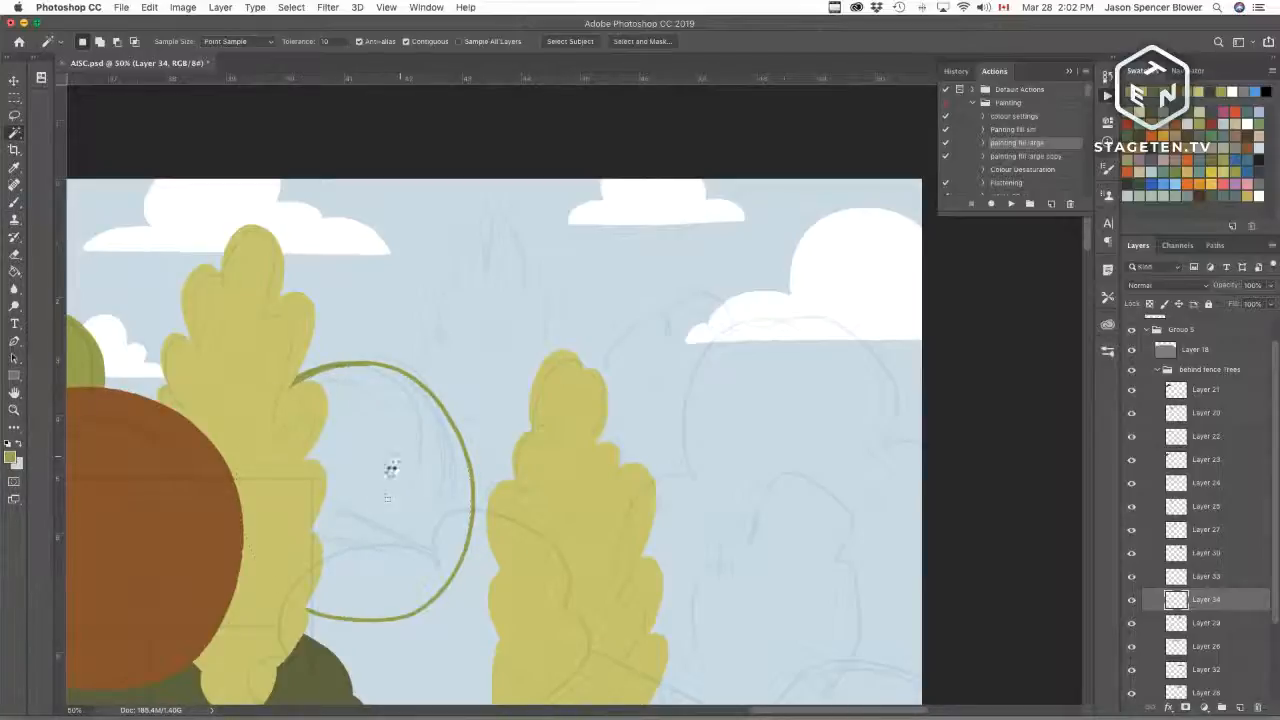
{"action": "left_click", "coordinate": [390, 469]}
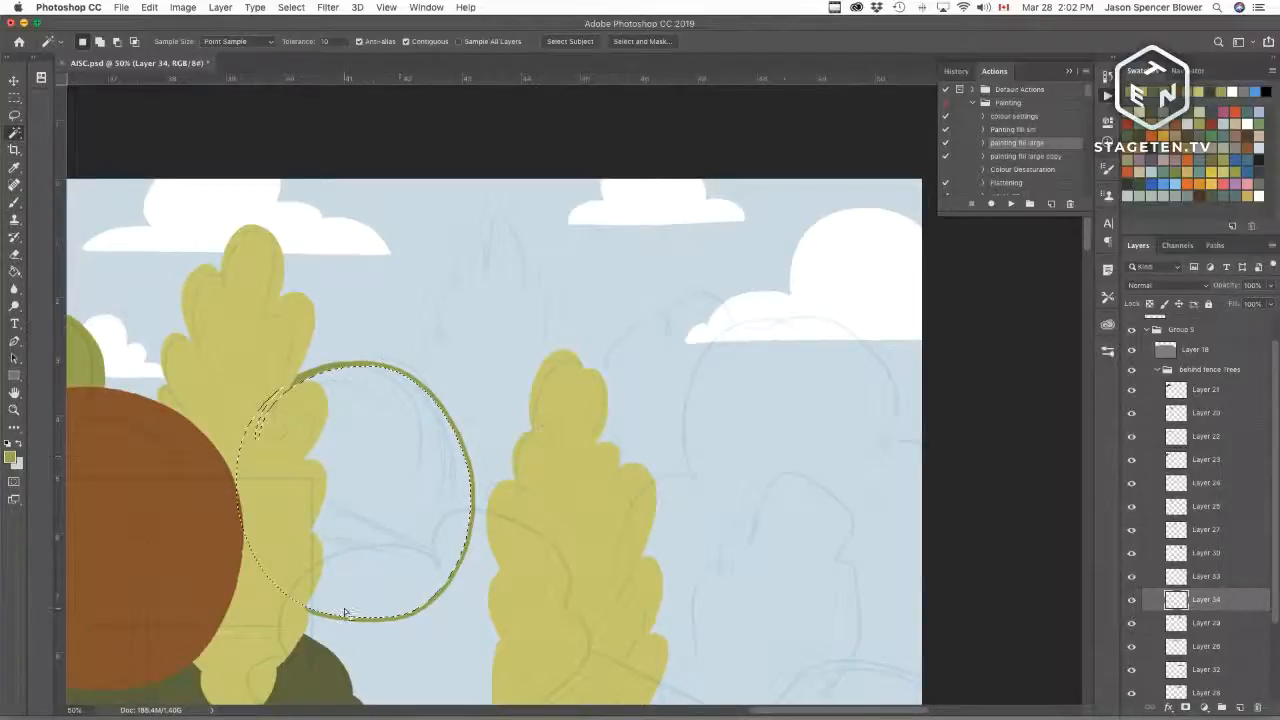
{"action": "left_click", "coordinate": [1010, 203]}
Step: Pan around the new trees and toggle the two new tree layers' visibility to compare them
{"action": "key", "text": "b"}
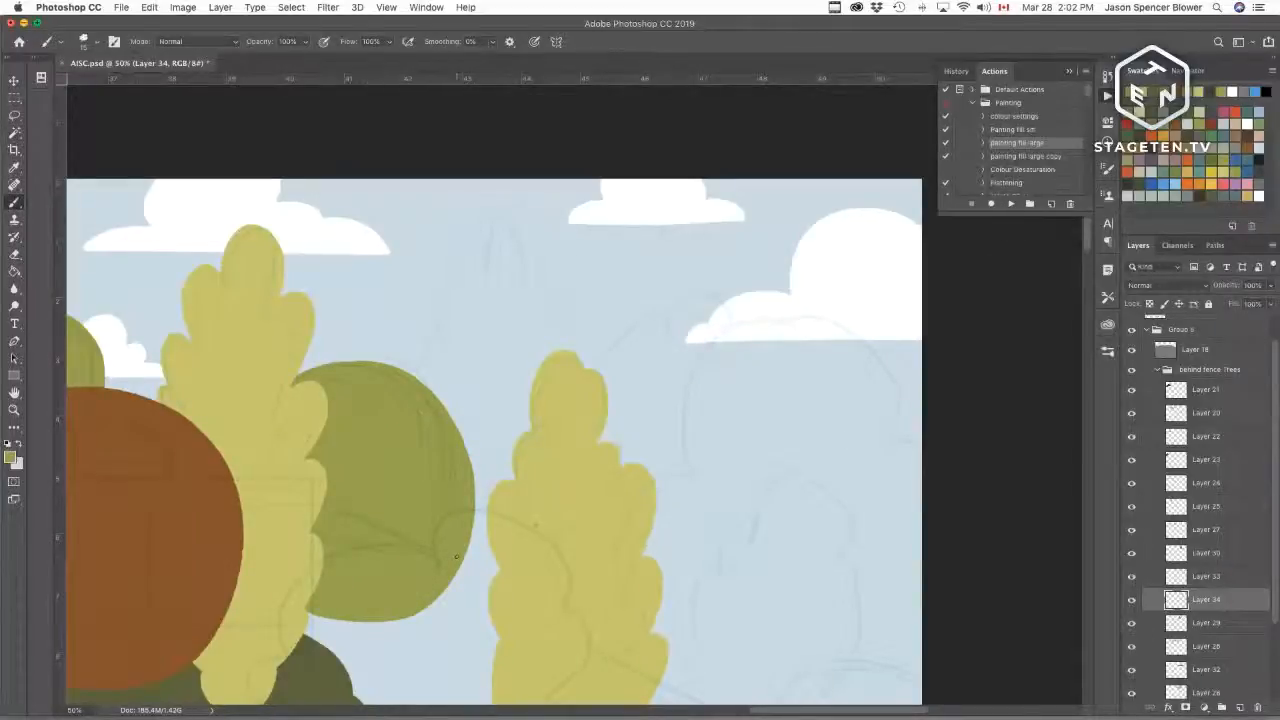
{"action": "left_click", "coordinate": [565, 406], "text": "alt"}
{"action": "left_click_drag", "start_coordinate": [520, 531], "coordinate": [591, 614]}
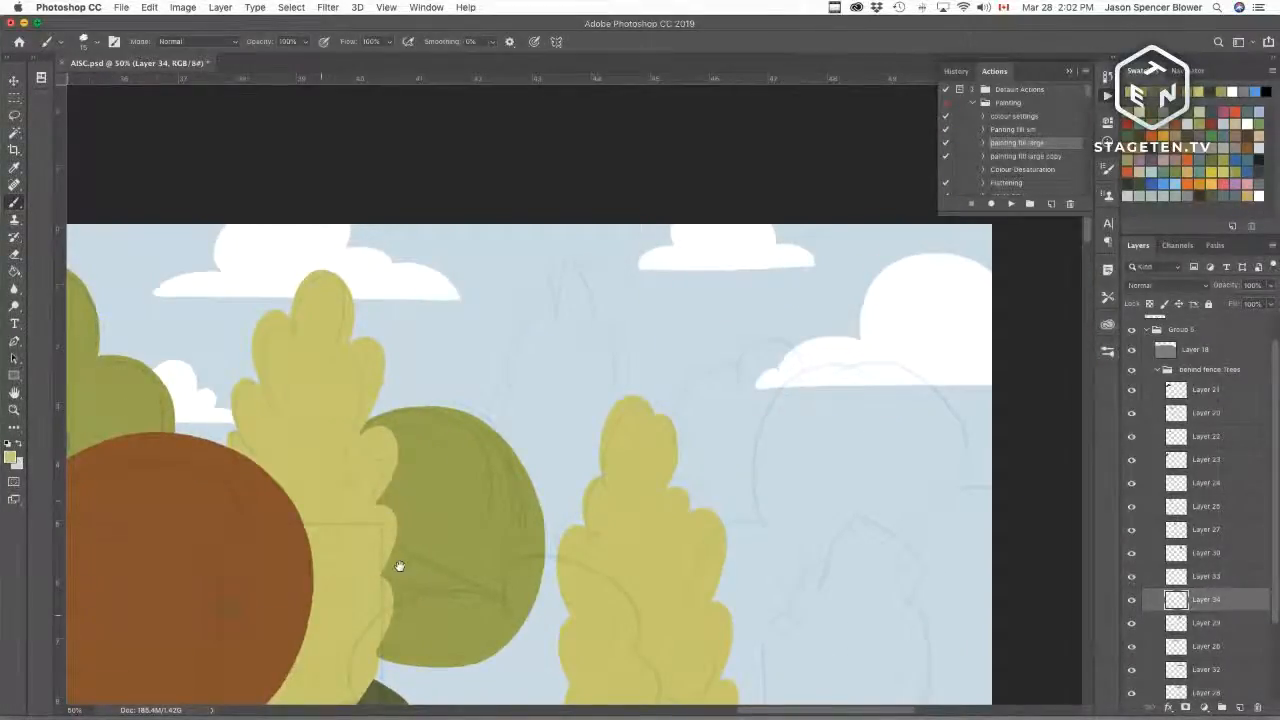
{"action": "left_click_drag", "start_coordinate": [309, 631], "coordinate": [726, 503]}
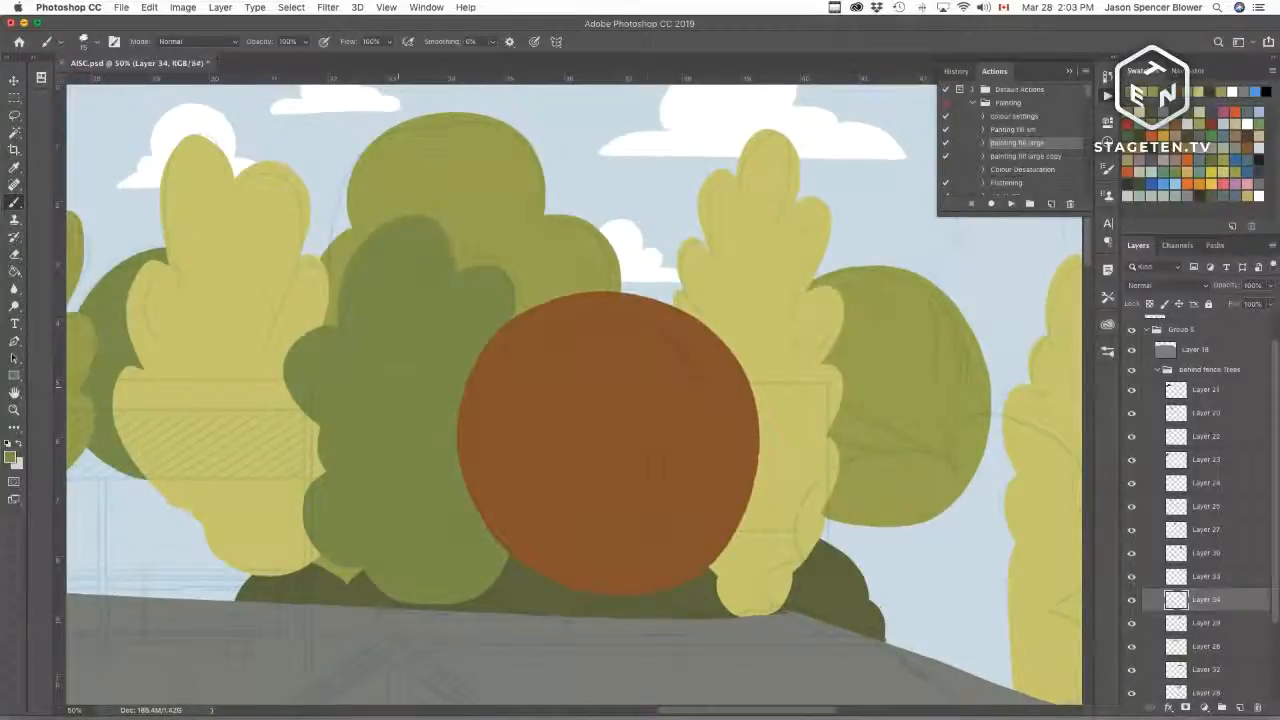
{"action": "left_click_drag", "start_coordinate": [766, 557], "coordinate": [353, 604]}
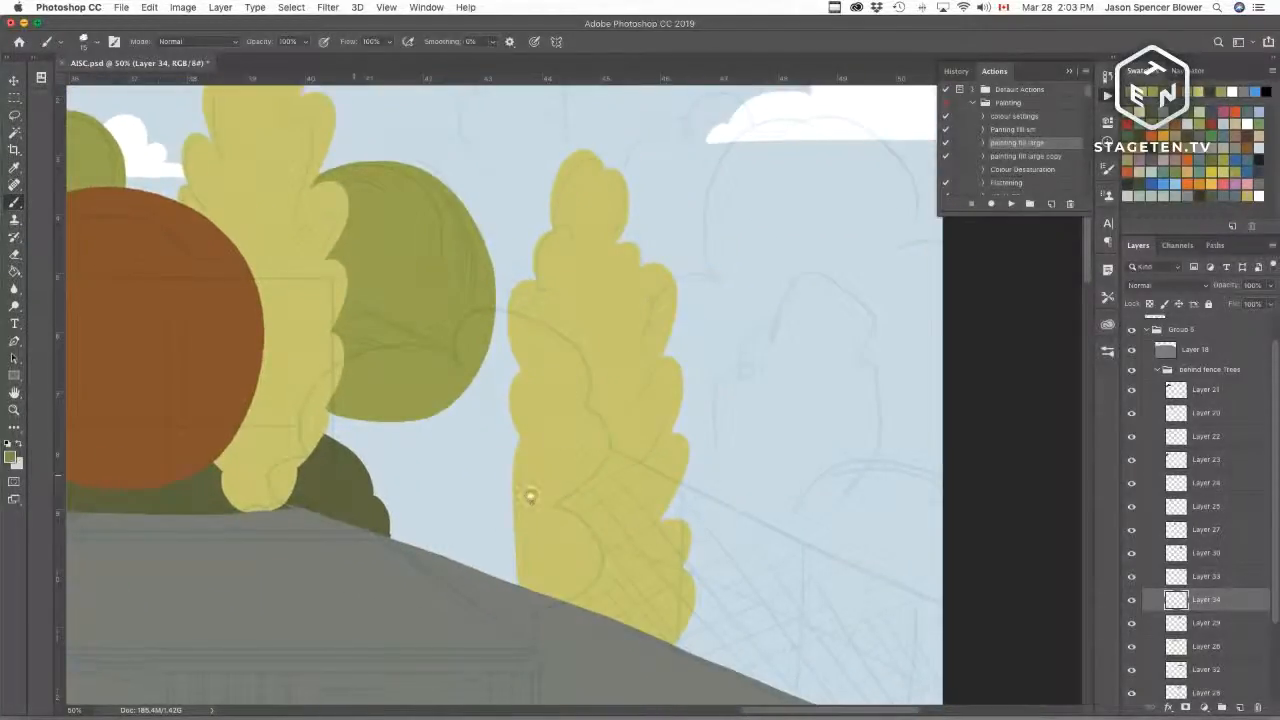
{"action": "left_click_drag", "start_coordinate": [773, 280], "coordinate": [663, 543]}
{"action": "left_click_drag", "start_coordinate": [569, 582], "coordinate": [630, 512]}
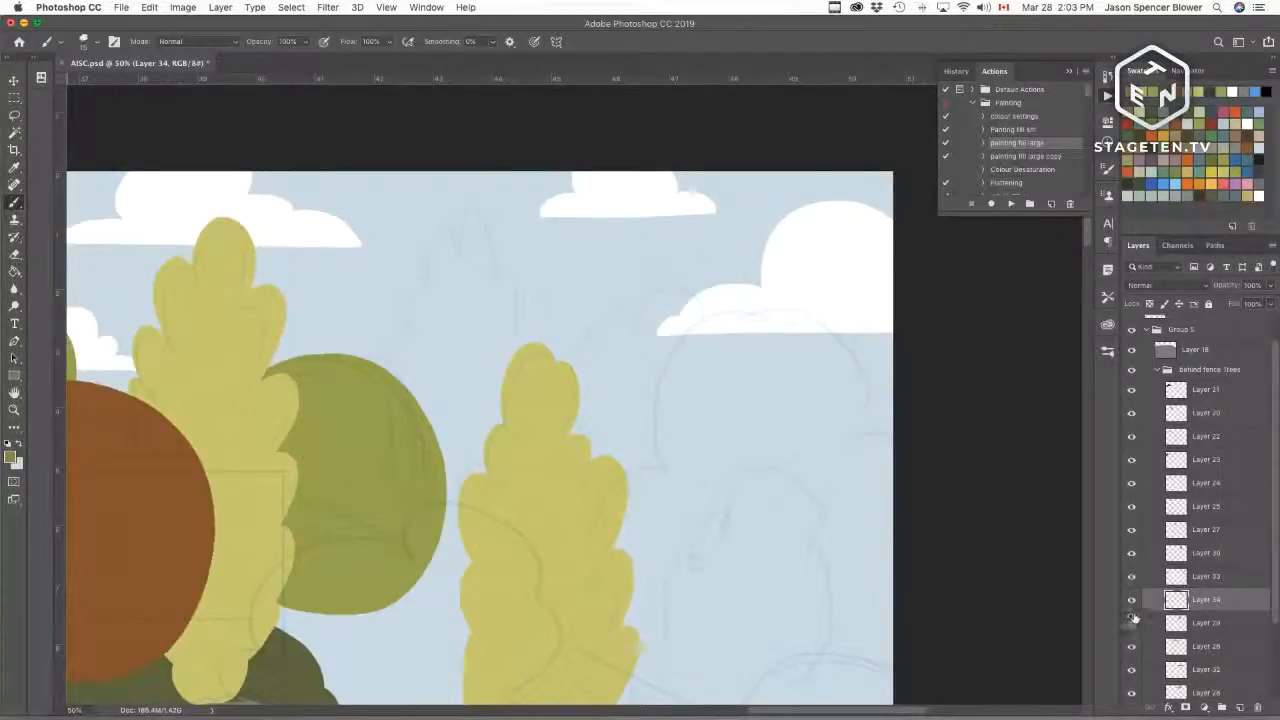
{"action": "left_click", "coordinate": [1132, 600]}
{"action": "left_click", "coordinate": [1132, 600]}
{"action": "left_click", "coordinate": [1132, 576]}
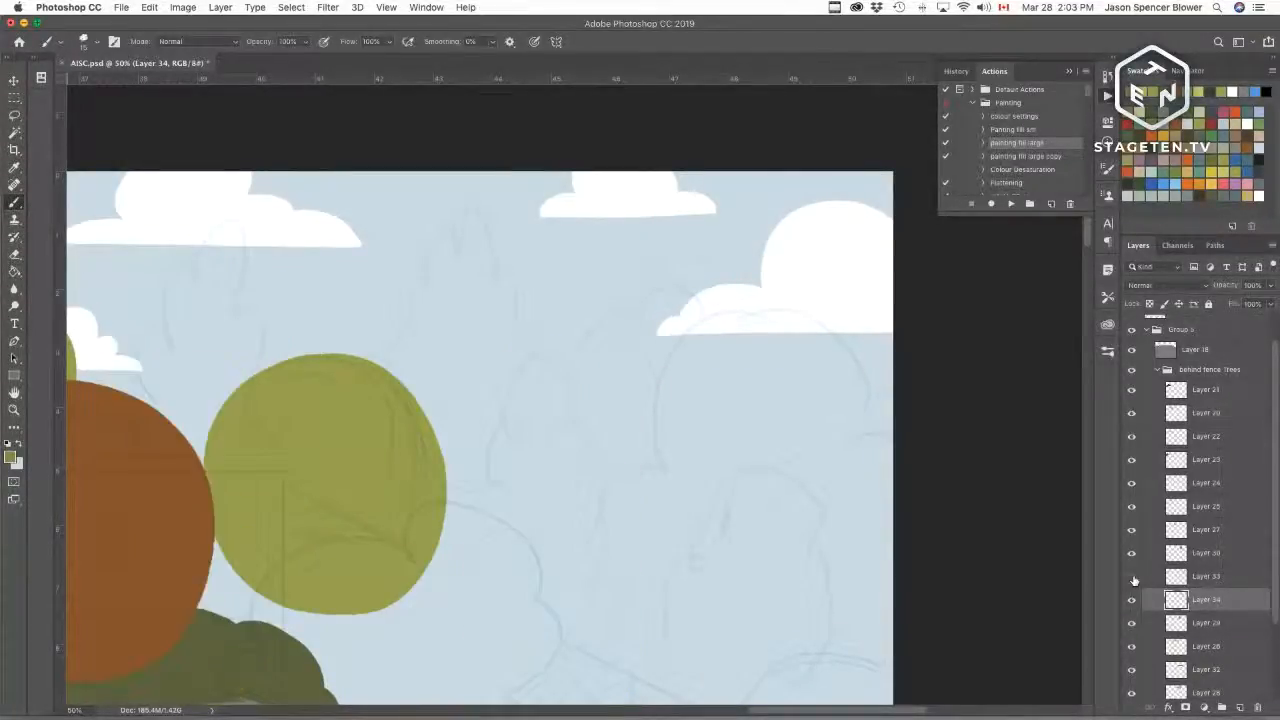
{"action": "left_click", "coordinate": [1132, 576]}
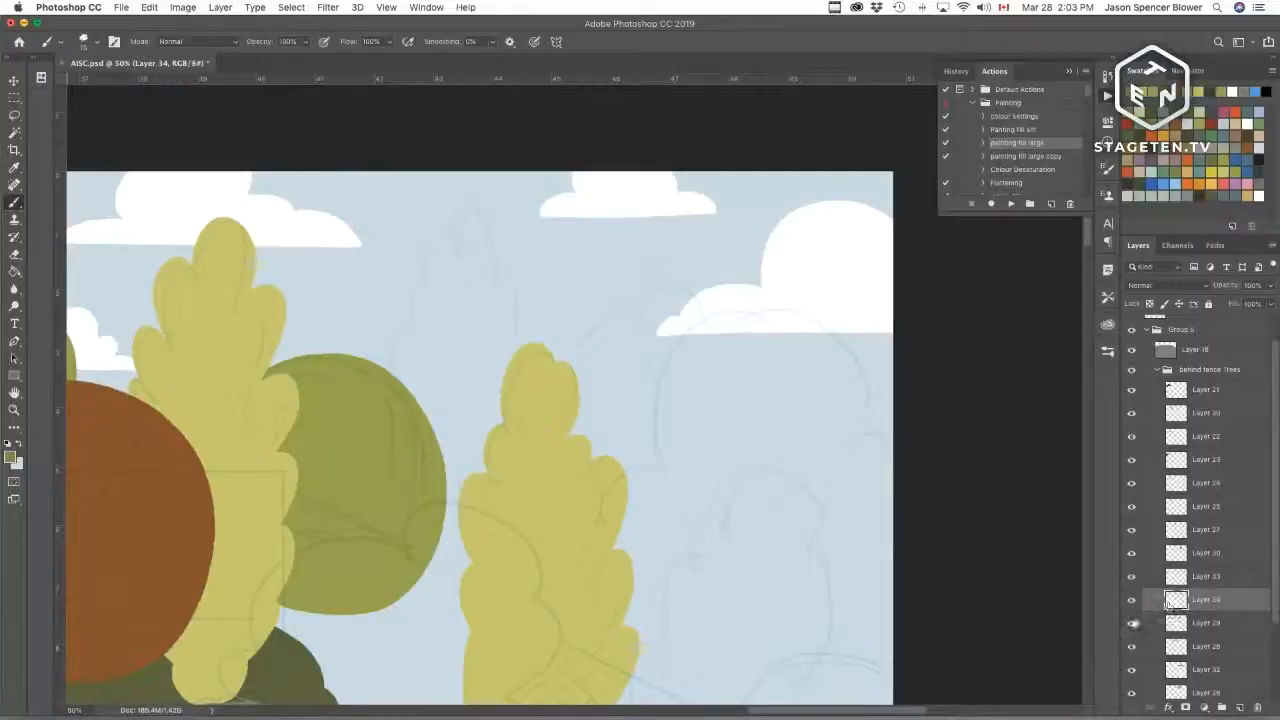
Step: On the selected tree layer, draw a tall leafy tree outline in green between the yellow trees
{"action": "left_click", "coordinate": [1168, 625]}
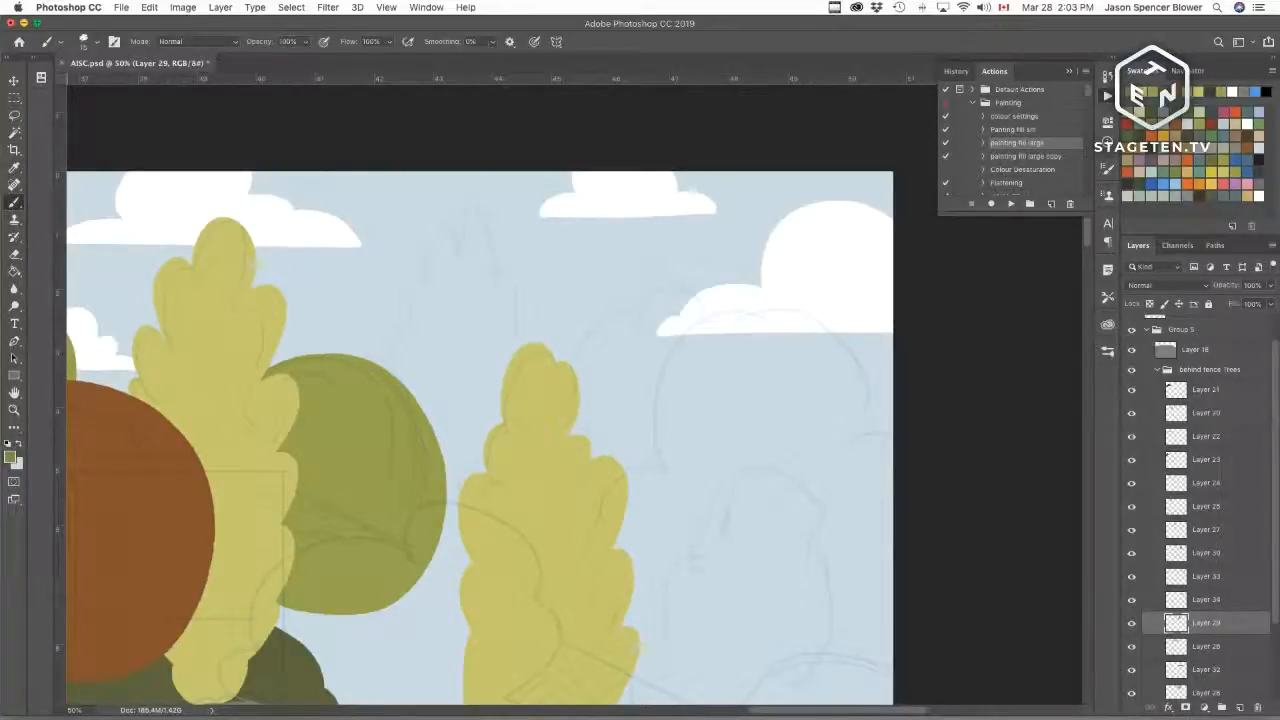
{"action": "mouse_move", "coordinate": [456, 228]}
{"action": "left_mouse_down"}
{"action": "mouse_move", "coordinate": [420, 355]}
{"action": "mouse_move", "coordinate": [412, 345]}
{"action": "mouse_move", "coordinate": [390, 374]}
{"action": "left_mouse_up"}
{"action": "key", "text": "super+z"}
{"action": "mouse_move", "coordinate": [458, 268]}
{"action": "left_mouse_down"}
{"action": "mouse_move", "coordinate": [498, 201]}
{"action": "mouse_move", "coordinate": [499, 316]}
{"action": "mouse_move", "coordinate": [507, 305]}
{"action": "mouse_move", "coordinate": [533, 341]}
{"action": "left_mouse_up"}
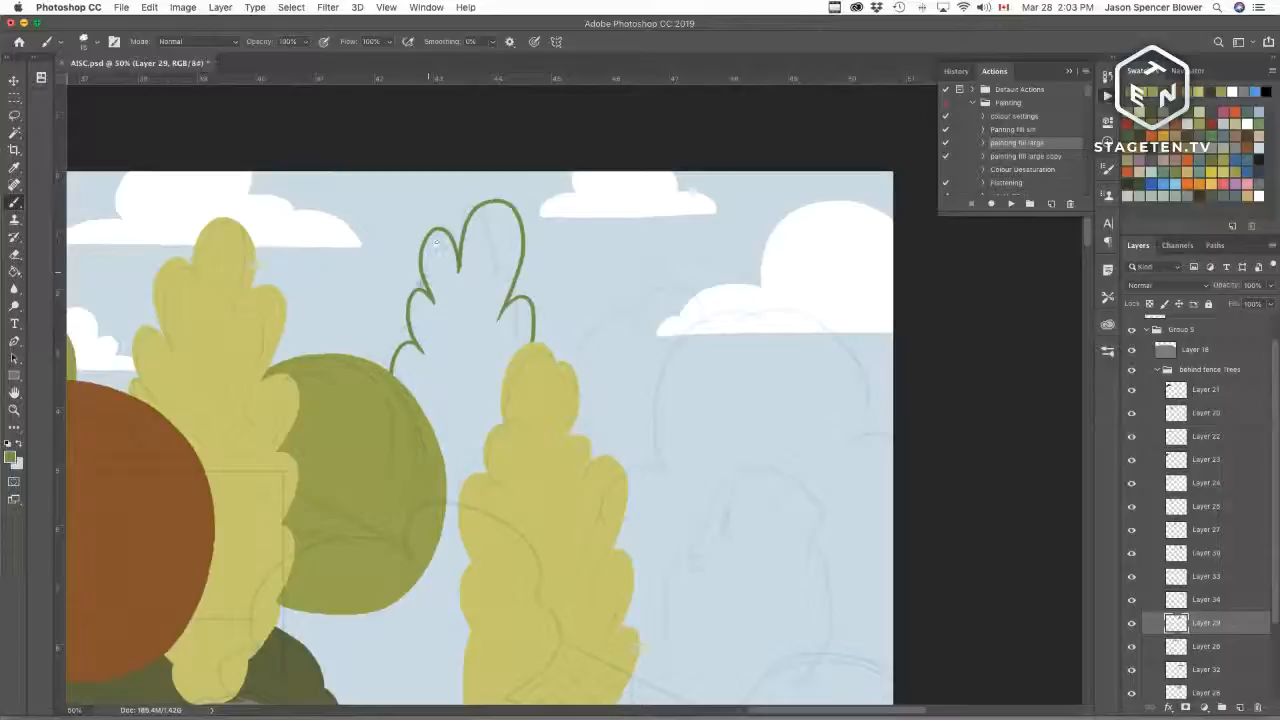
{"action": "mouse_move", "coordinate": [424, 286]}
{"action": "left_mouse_down"}
{"action": "mouse_move", "coordinate": [396, 300]}
{"action": "mouse_move", "coordinate": [408, 344]}
{"action": "left_mouse_up"}
{"action": "left_click_drag", "start_coordinate": [404, 289], "coordinate": [417, 294]}
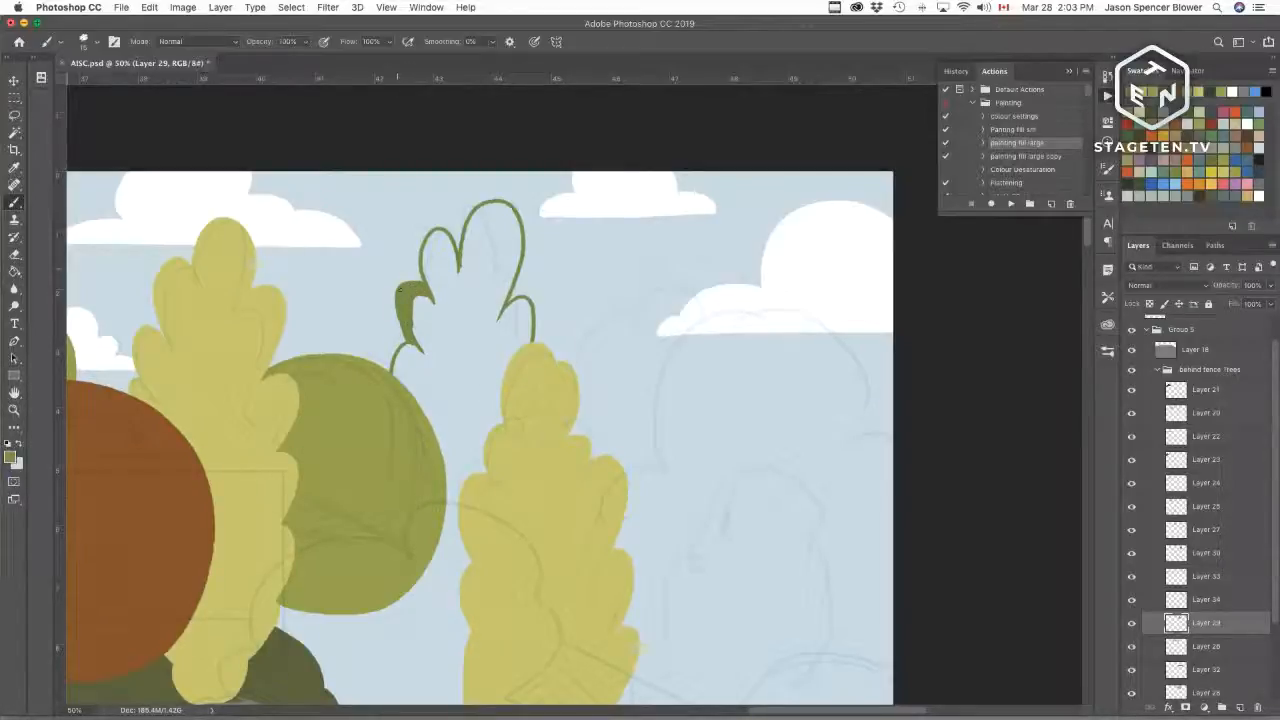
{"action": "left_click_drag", "start_coordinate": [398, 290], "coordinate": [409, 280]}
{"action": "left_click_drag", "start_coordinate": [404, 327], "coordinate": [400, 316]}
Step: Try drawing a brown trunk line through the new tree outline, undo it and sample the green again
{"action": "left_click", "coordinate": [1212, 123]}
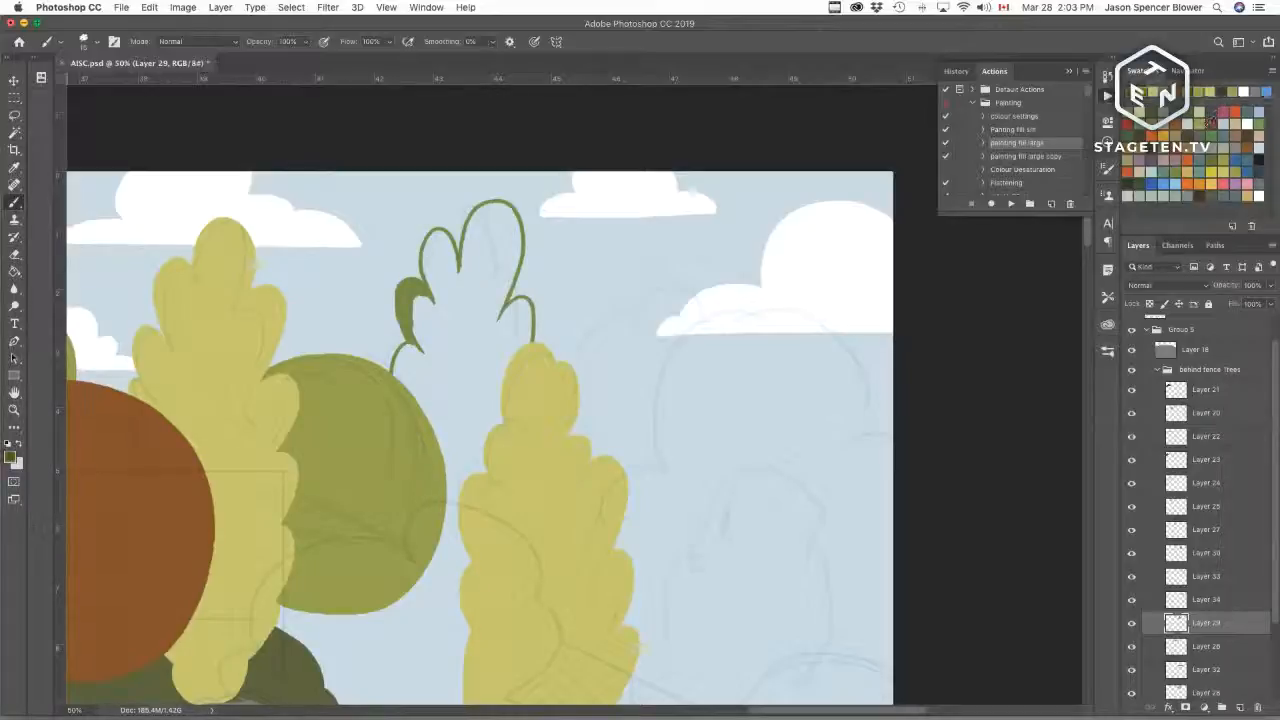
{"action": "left_click_drag", "start_coordinate": [441, 193], "coordinate": [390, 372]}
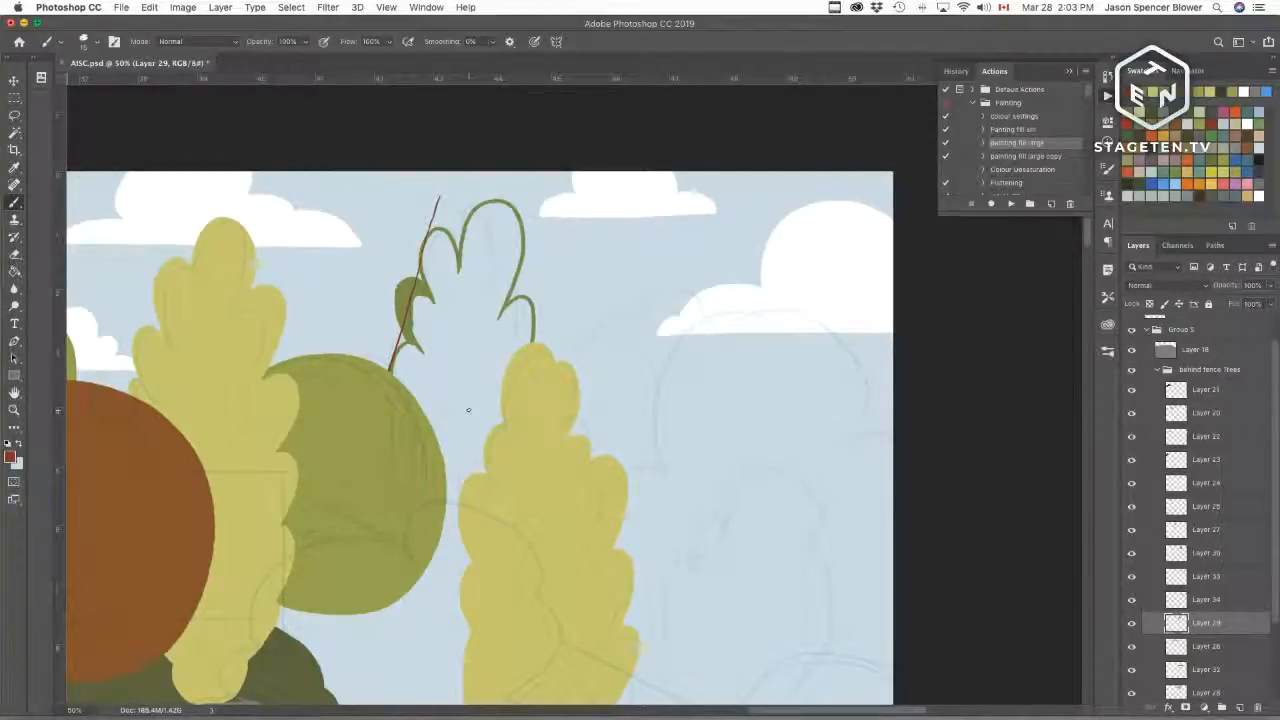
{"action": "key", "text": "super+z"}
{"action": "left_click", "coordinate": [410, 281], "text": "alt"}
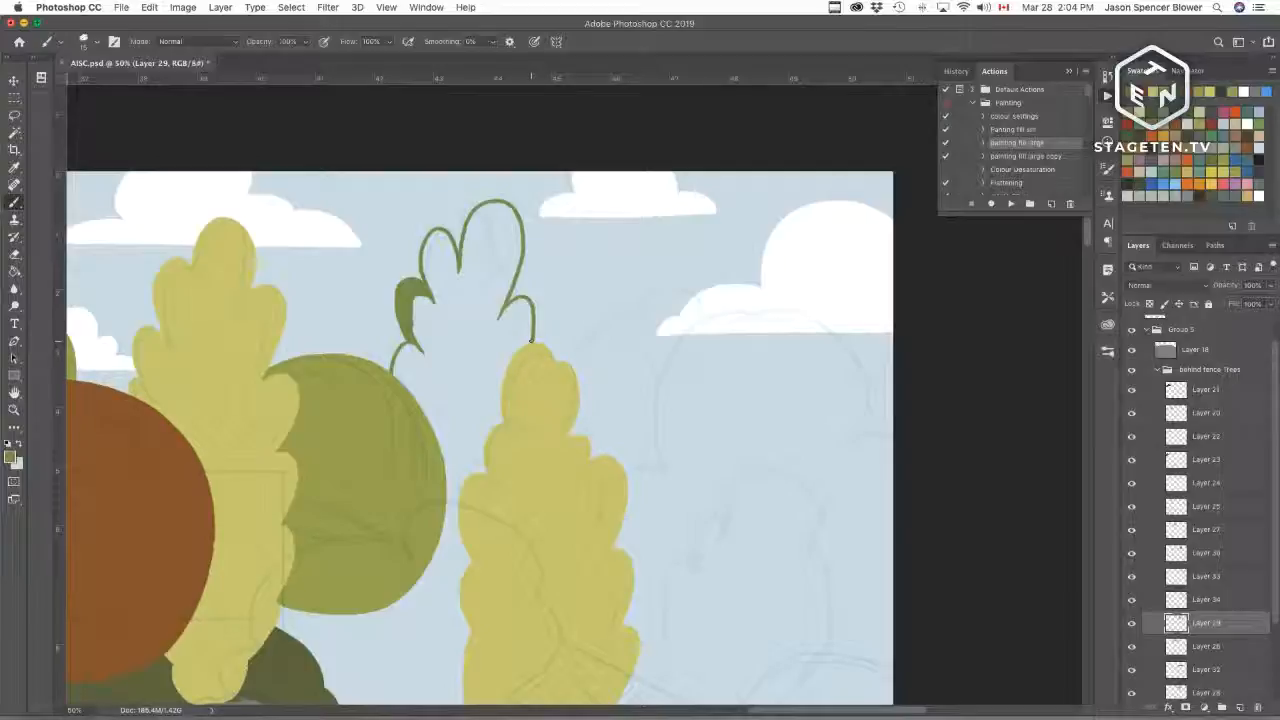
Step: Extend the tall tree outline down its left side to the ground
{"action": "scroll", "coordinate": [560, 350], "scroll_direction": "down", "scroll_amount": 5}
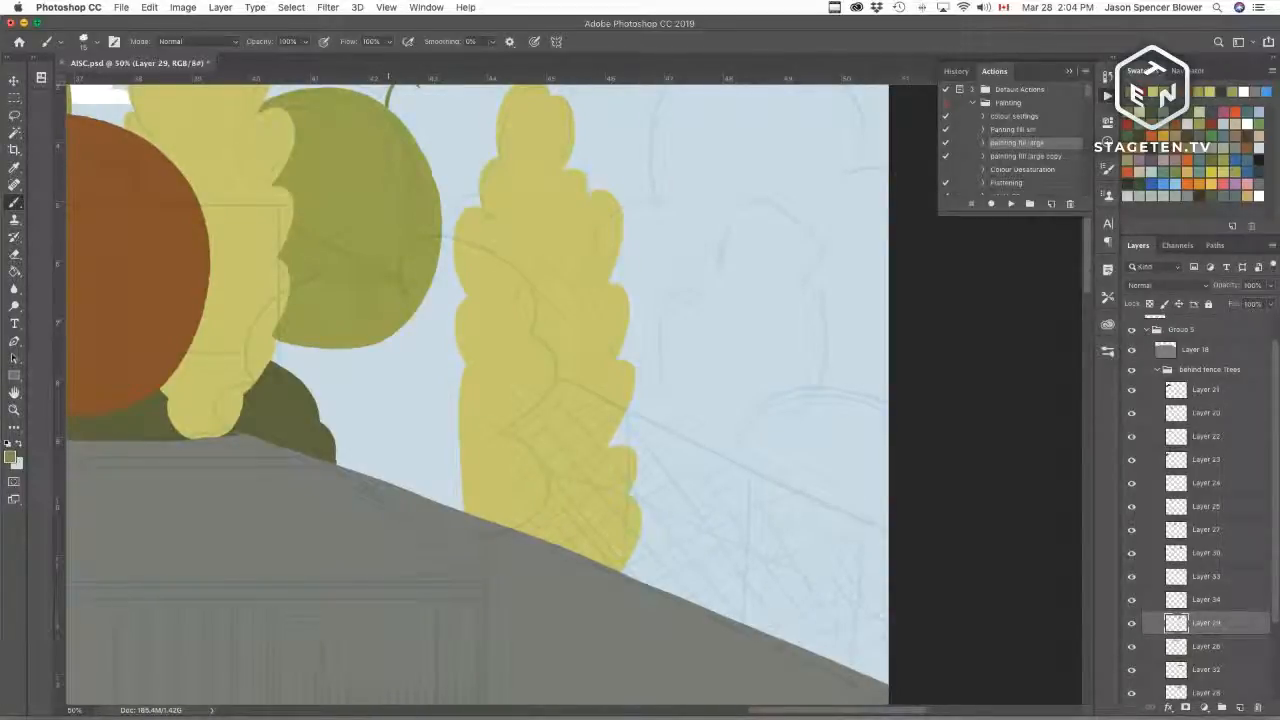
{"action": "mouse_move", "coordinate": [369, 342]}
{"action": "left_mouse_down"}
{"action": "mouse_move", "coordinate": [394, 384]}
{"action": "mouse_move", "coordinate": [376, 478]}
{"action": "left_mouse_up"}
{"action": "key", "text": "super+z"}
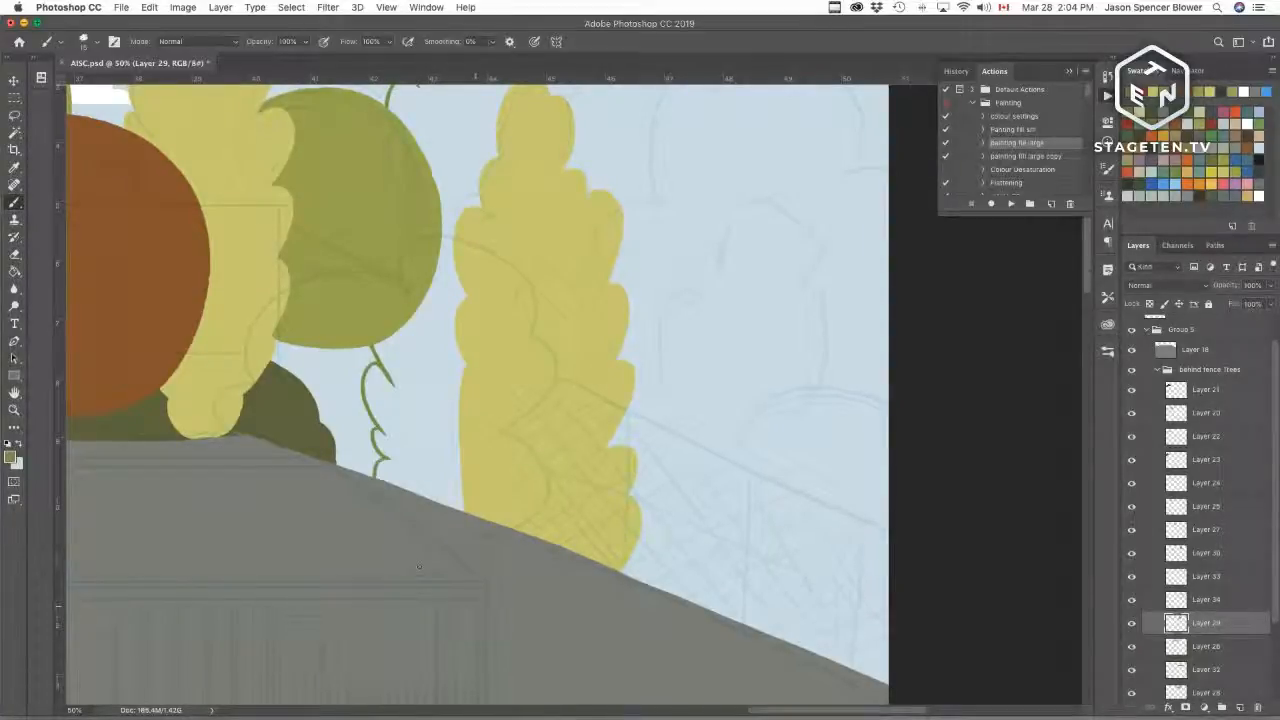
{"action": "key", "text": "super+z"}
{"action": "left_click_drag", "start_coordinate": [562, 273], "coordinate": [519, 503]}
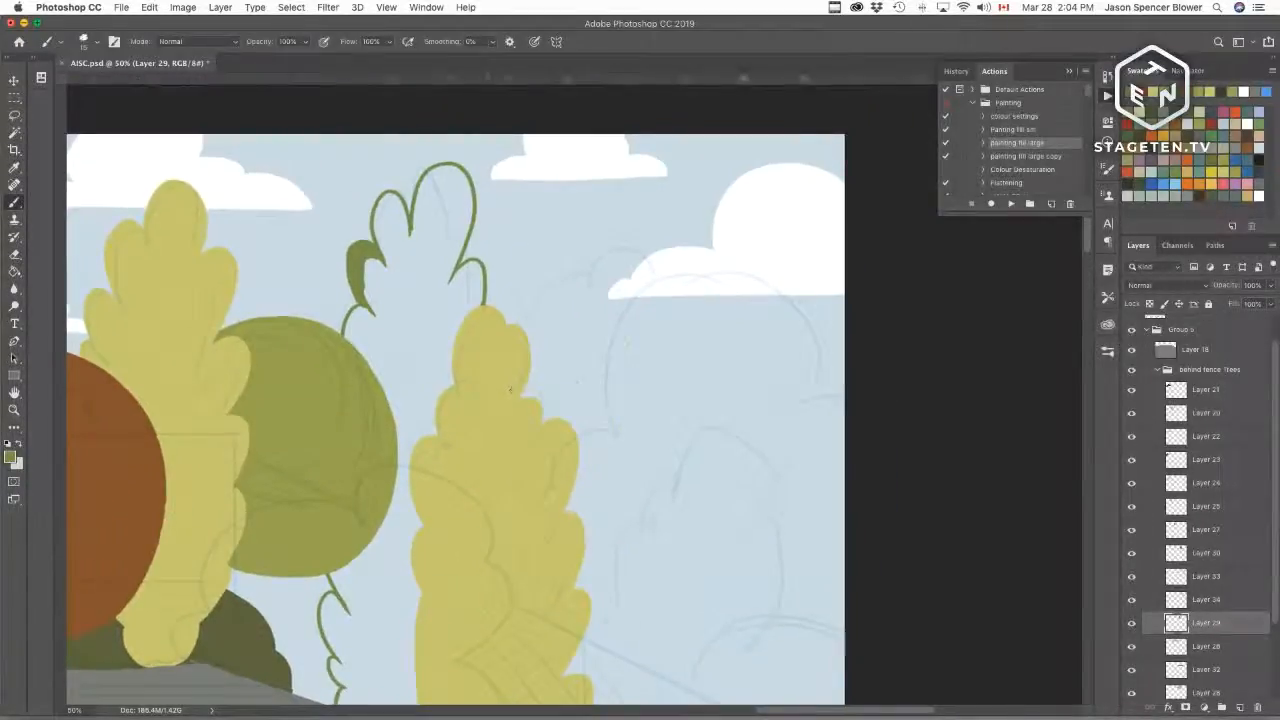
Step: Select inside the tall tree outline and fill it with dark olive green using the painting fill action
{"action": "key", "text": "w"}
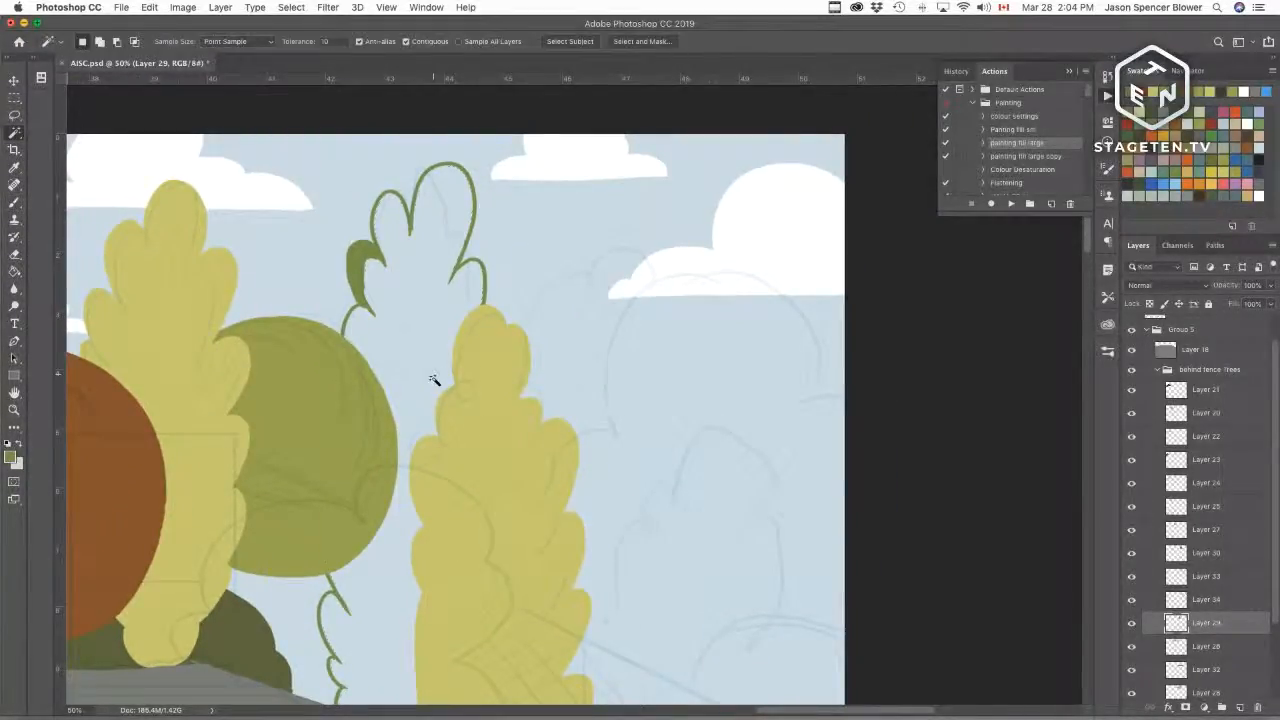
{"action": "left_click", "coordinate": [419, 446]}
{"action": "left_click", "coordinate": [1010, 203]}
{"action": "mouse_move", "coordinate": [631, 523]}
{"action": "left_mouse_down"}
{"action": "mouse_move", "coordinate": [634, 460]}
{"action": "mouse_move", "coordinate": [669, 466]}
{"action": "mouse_move", "coordinate": [583, 552]}
{"action": "mouse_move", "coordinate": [562, 528]}
{"action": "left_mouse_up"}
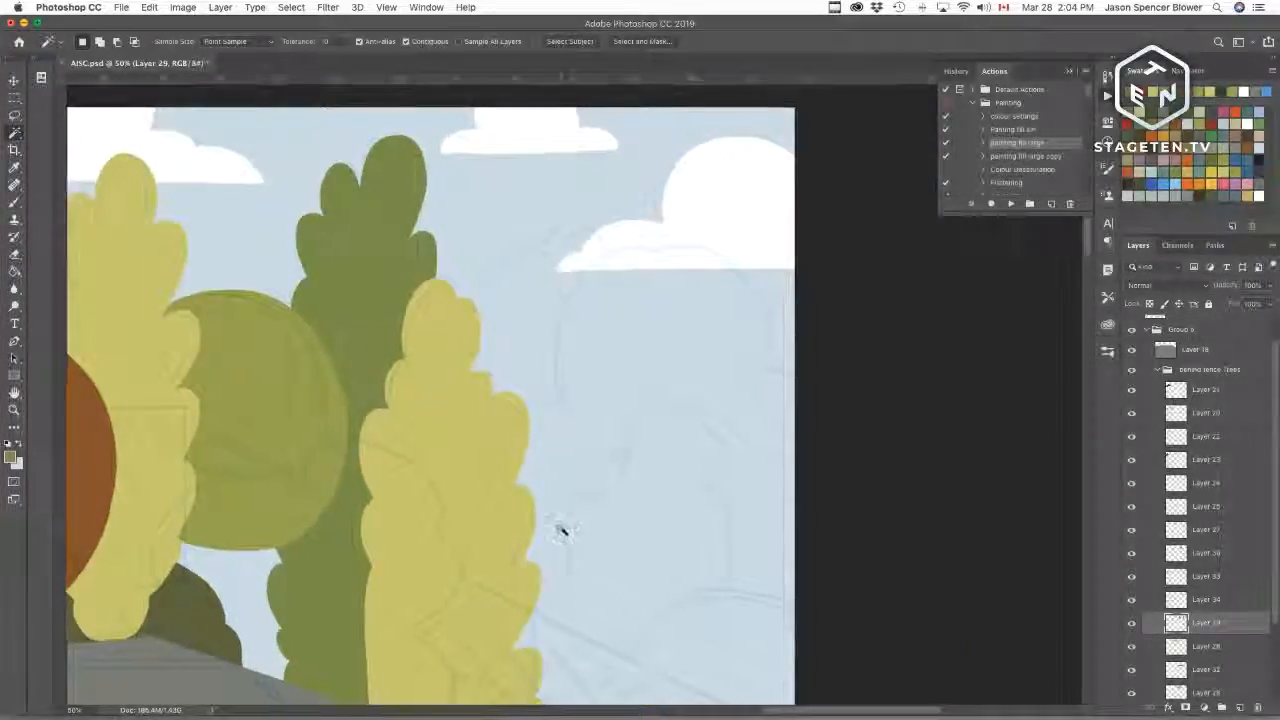
Step: Zoom out to the whole canvas and toggle the tree layers' visibility to compare the new tall tree
{"action": "key", "text": "b"}
{"action": "key", "text": "super+minus"}
{"action": "key", "text": "super+minus"}
{"action": "key", "text": "super+minus"}
{"action": "key", "text": "super+minus"}
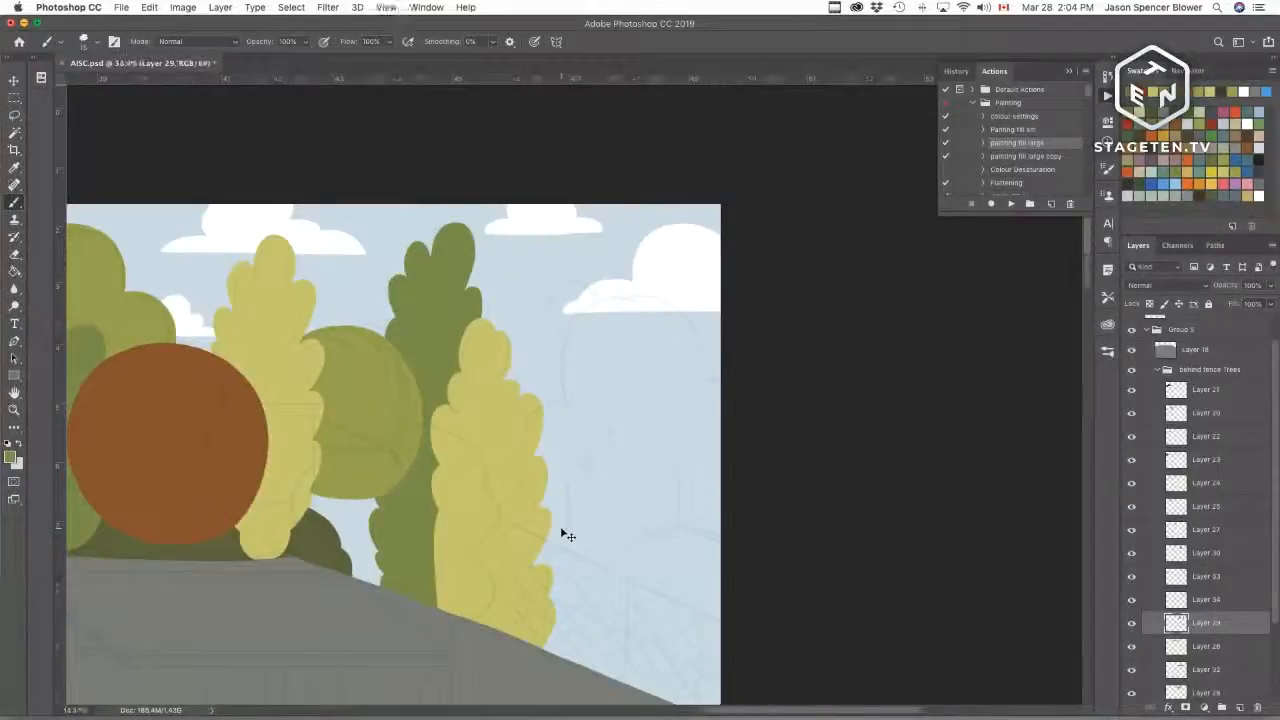
{"action": "key", "text": "super+minus"}
{"action": "key", "text": "super+plus"}
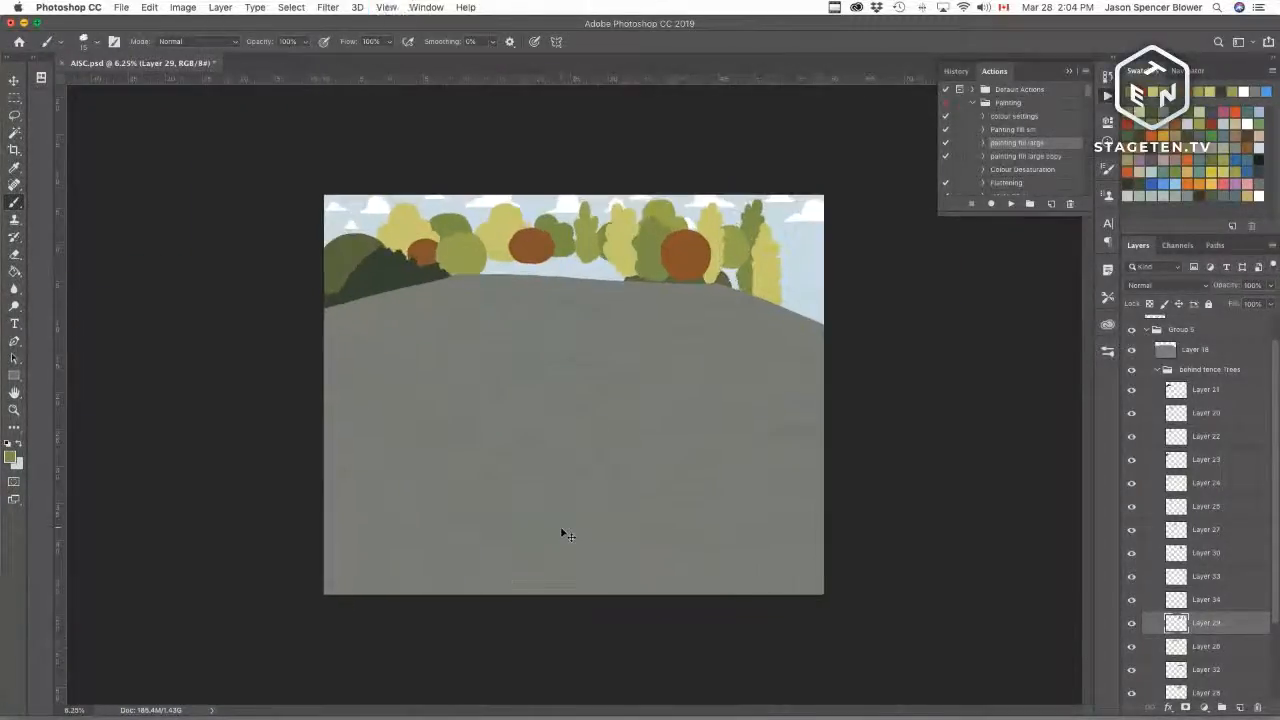
{"action": "key", "text": "super+plus"}
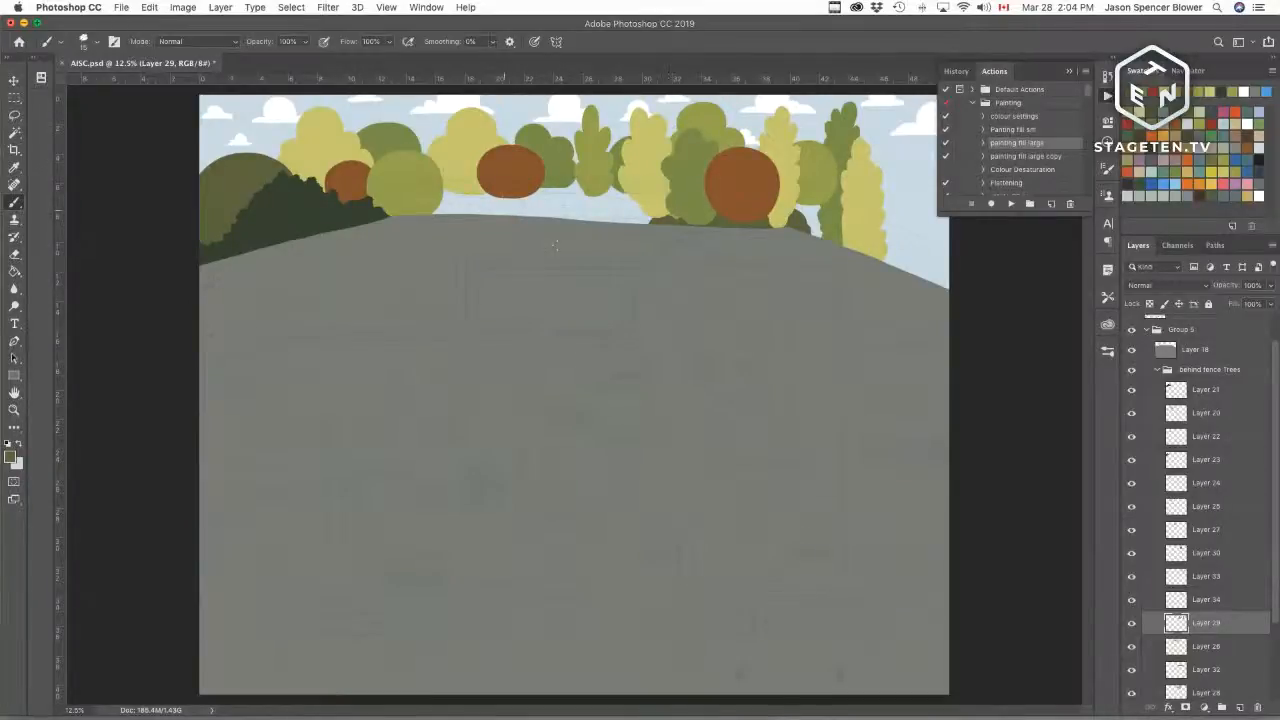
{"action": "left_click", "coordinate": [1131, 602]}
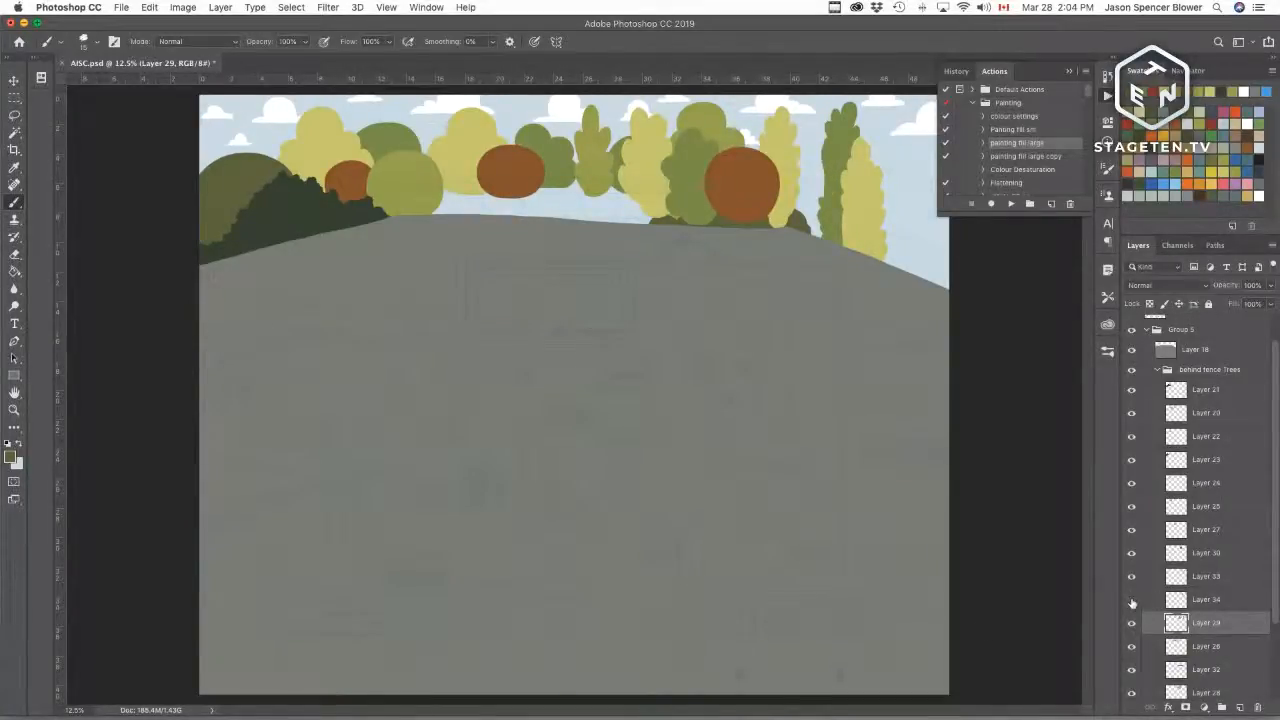
{"action": "left_click", "coordinate": [1131, 602]}
{"action": "left_click", "coordinate": [1131, 577]}
{"action": "left_click", "coordinate": [1131, 577]}
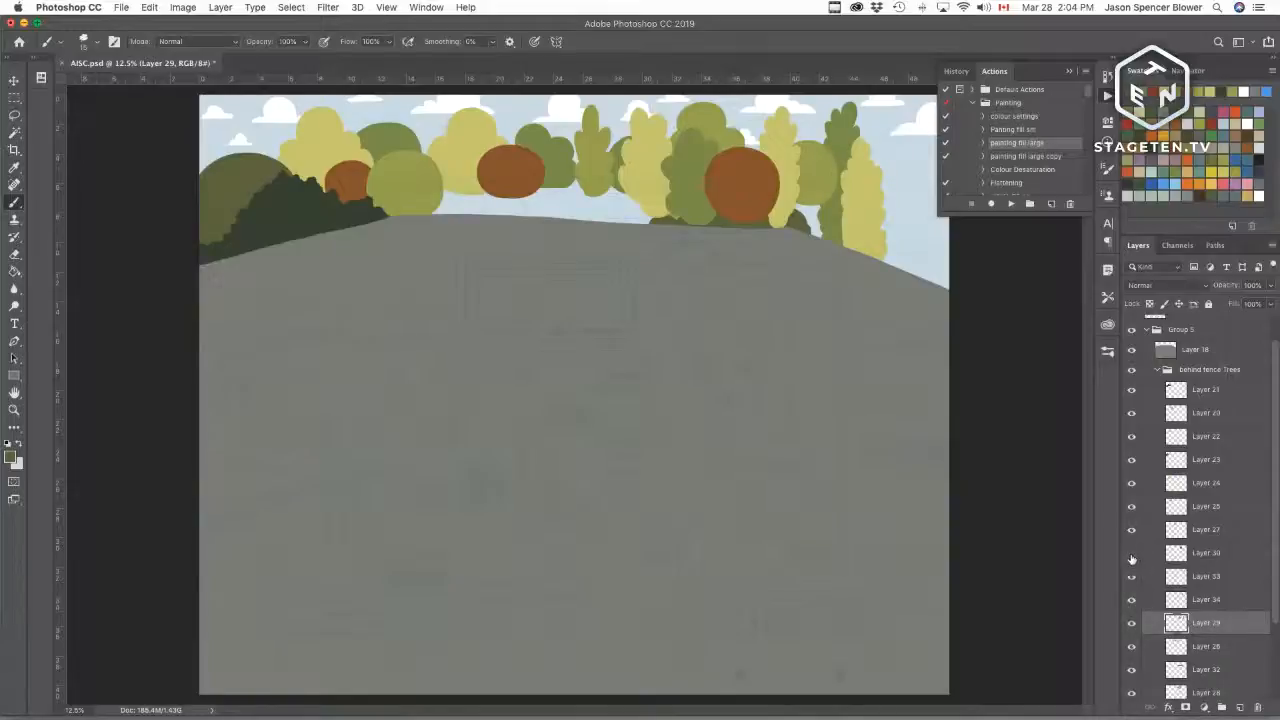
{"action": "left_click", "coordinate": [1132, 555]}
{"action": "left_click", "coordinate": [1132, 553]}
{"action": "left_click", "coordinate": [1131, 530]}
{"action": "left_click", "coordinate": [1131, 530]}
{"action": "left_click", "coordinate": [1131, 508]}
{"action": "left_click", "coordinate": [1131, 510]}
{"action": "left_click", "coordinate": [1131, 510]}
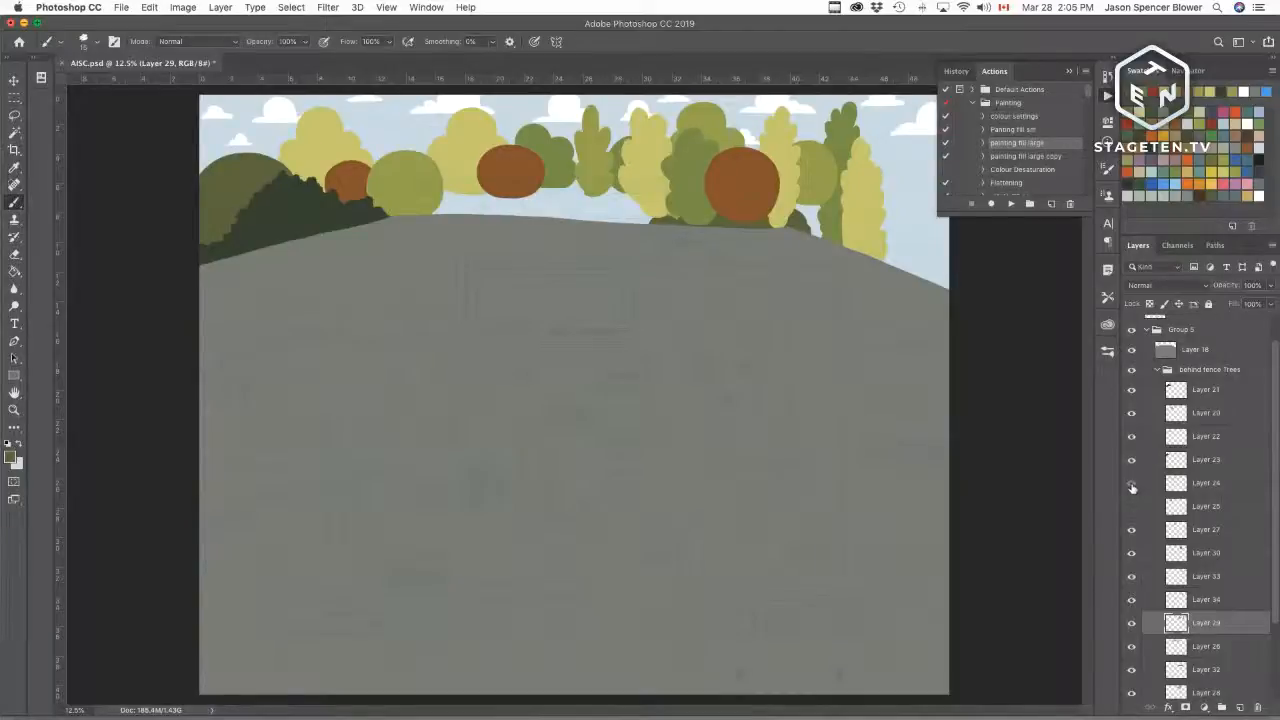
{"action": "left_click", "coordinate": [1132, 486]}
{"action": "left_click", "coordinate": [1131, 484]}
{"action": "left_click", "coordinate": [1131, 530]}
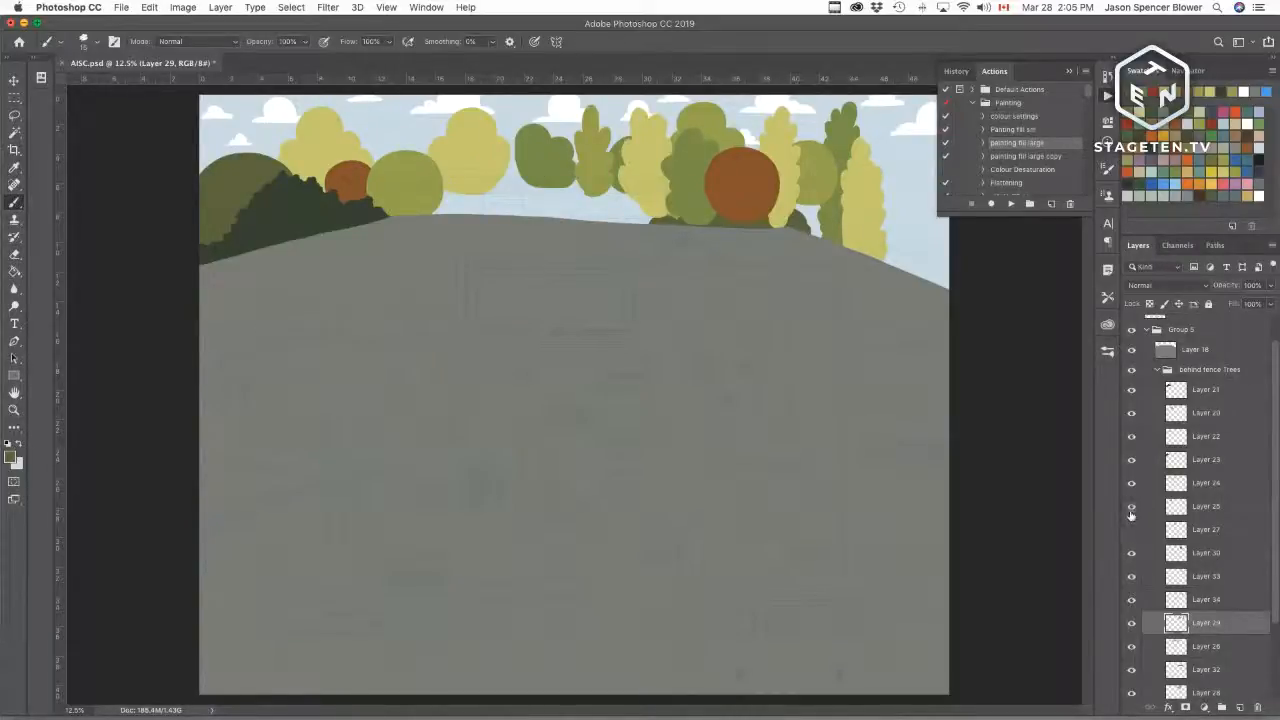
{"action": "left_click", "coordinate": [1131, 507]}
{"action": "left_click", "coordinate": [1131, 530]}
{"action": "scroll", "coordinate": [1210, 632], "scroll_direction": "down", "scroll_amount": 3}
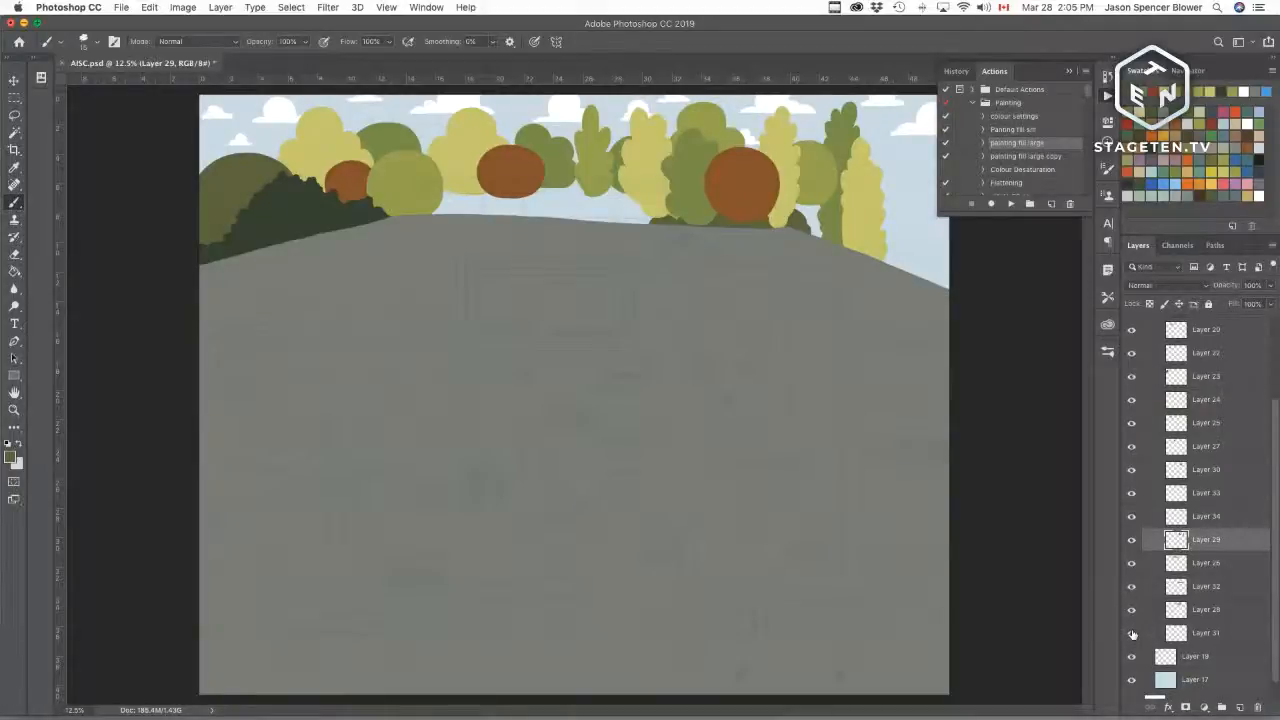
{"action": "left_click", "coordinate": [1132, 611]}
{"action": "left_click", "coordinate": [1132, 611]}
{"action": "left_click", "coordinate": [1132, 588]}
{"action": "left_click", "coordinate": [1132, 588]}
{"action": "left_click", "coordinate": [1132, 611]}
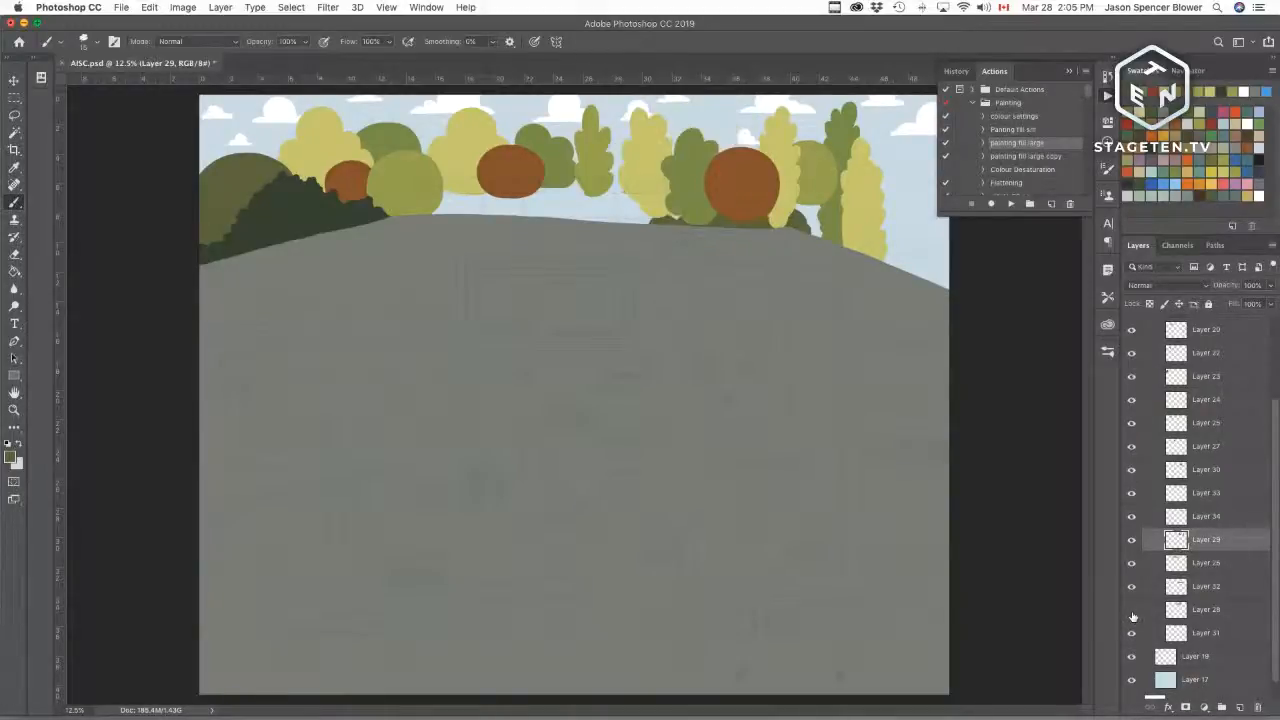
{"action": "left_click", "coordinate": [1132, 611]}
Step: Lock the transparency of the tree layer behind and recolour its lassoed middle section darker green
{"action": "left_click", "coordinate": [1167, 617]}
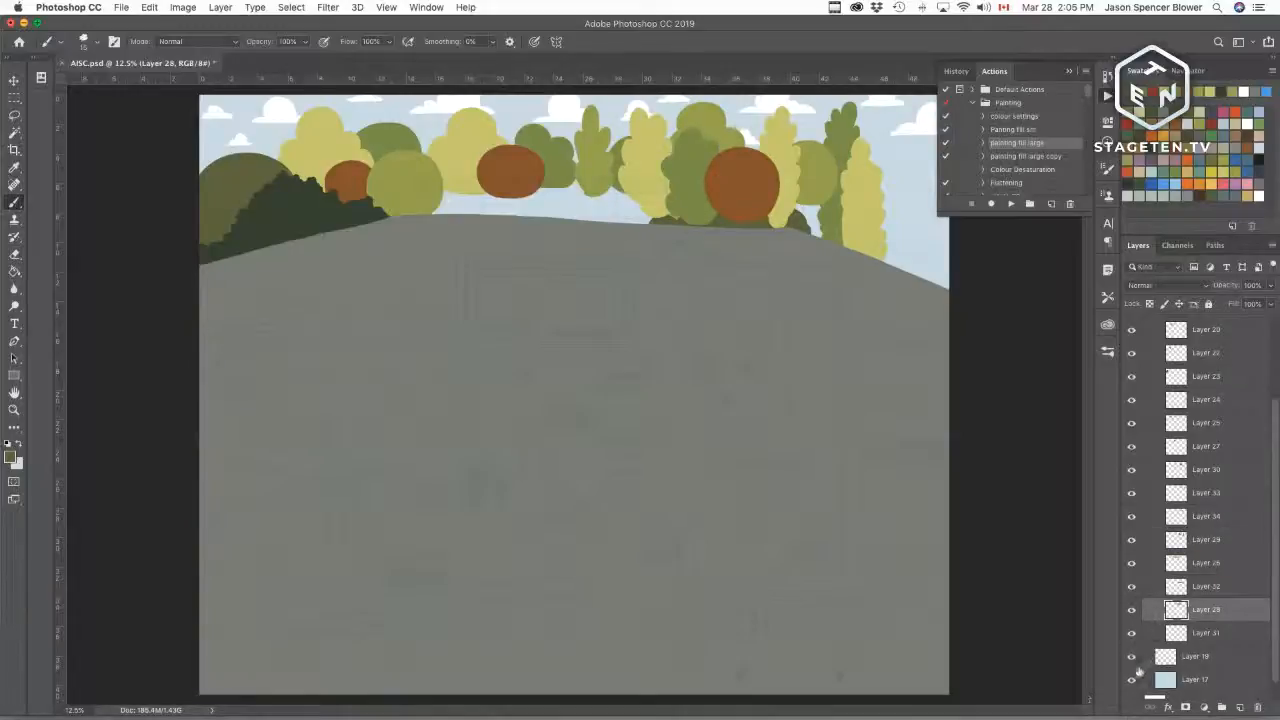
{"action": "left_click", "coordinate": [1149, 304]}
{"action": "key", "text": "super+equal"}
{"action": "key", "text": "super+equal"}
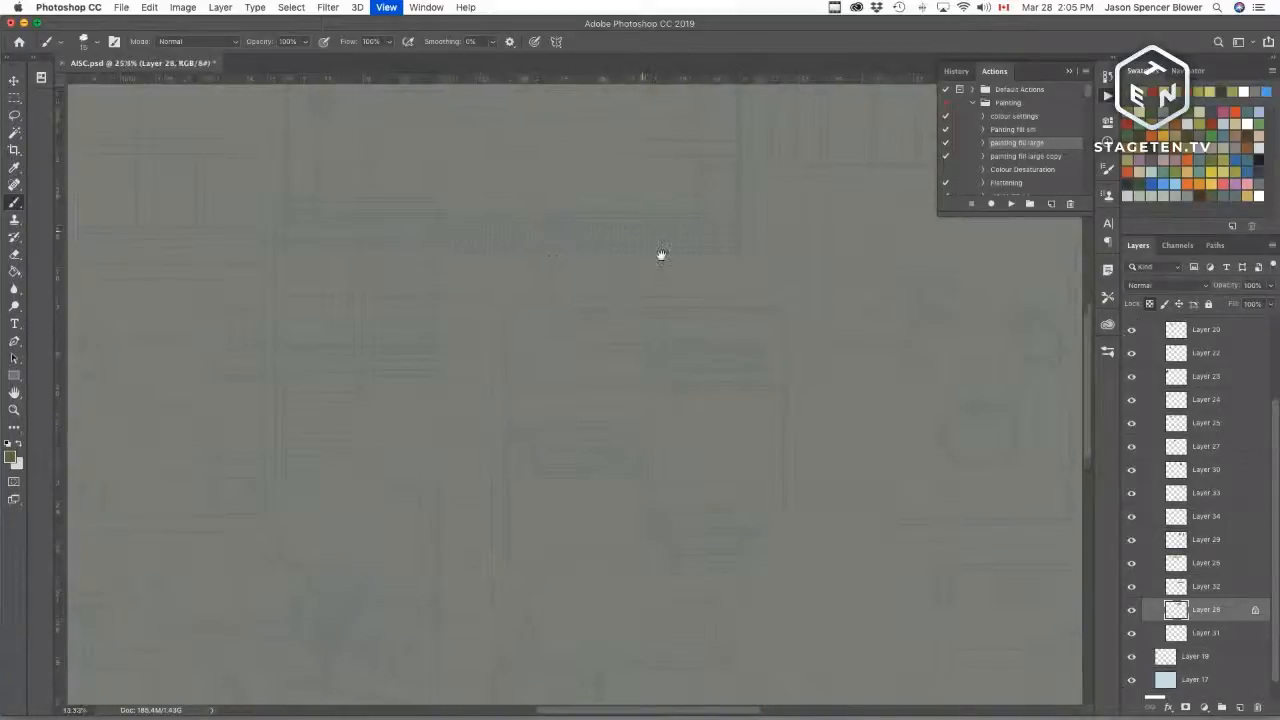
{"action": "key", "text": "super+equal"}
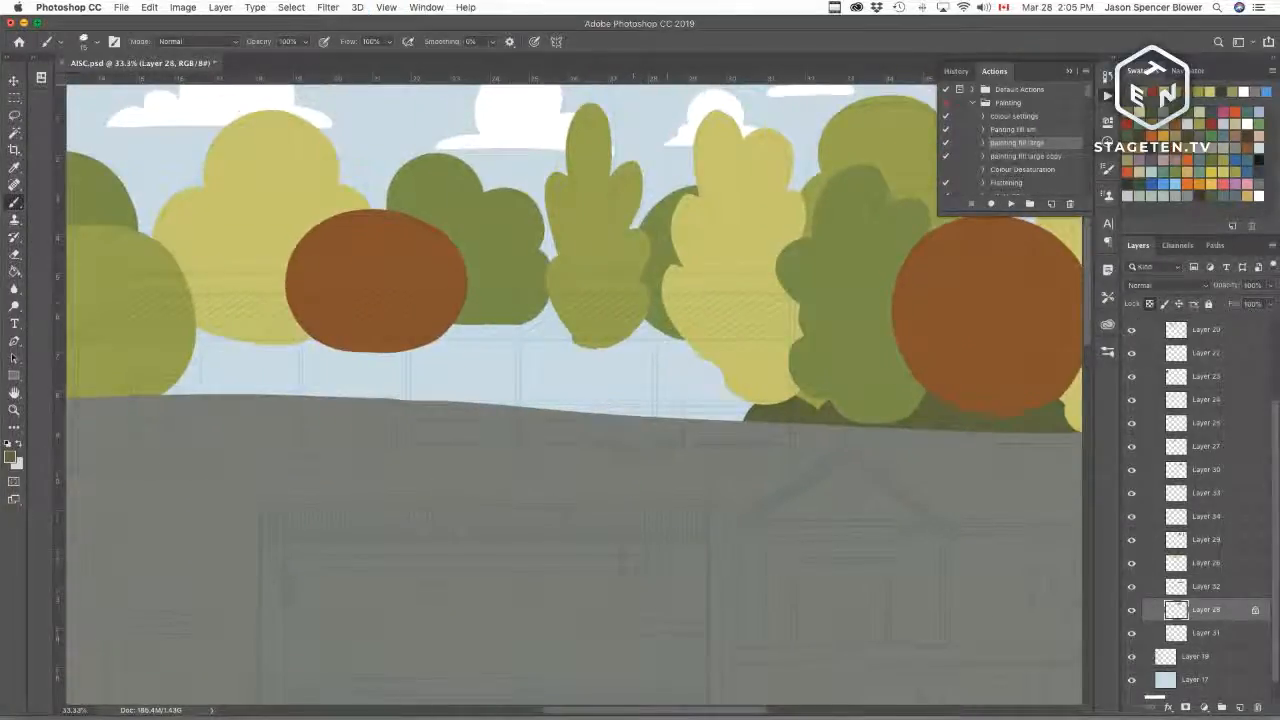
{"action": "key", "text": "l"}
{"action": "mouse_move", "coordinate": [746, 279]}
{"action": "left_mouse_down"}
{"action": "mouse_move", "coordinate": [643, 145]}
{"action": "mouse_move", "coordinate": [724, 386]}
{"action": "left_mouse_up"}
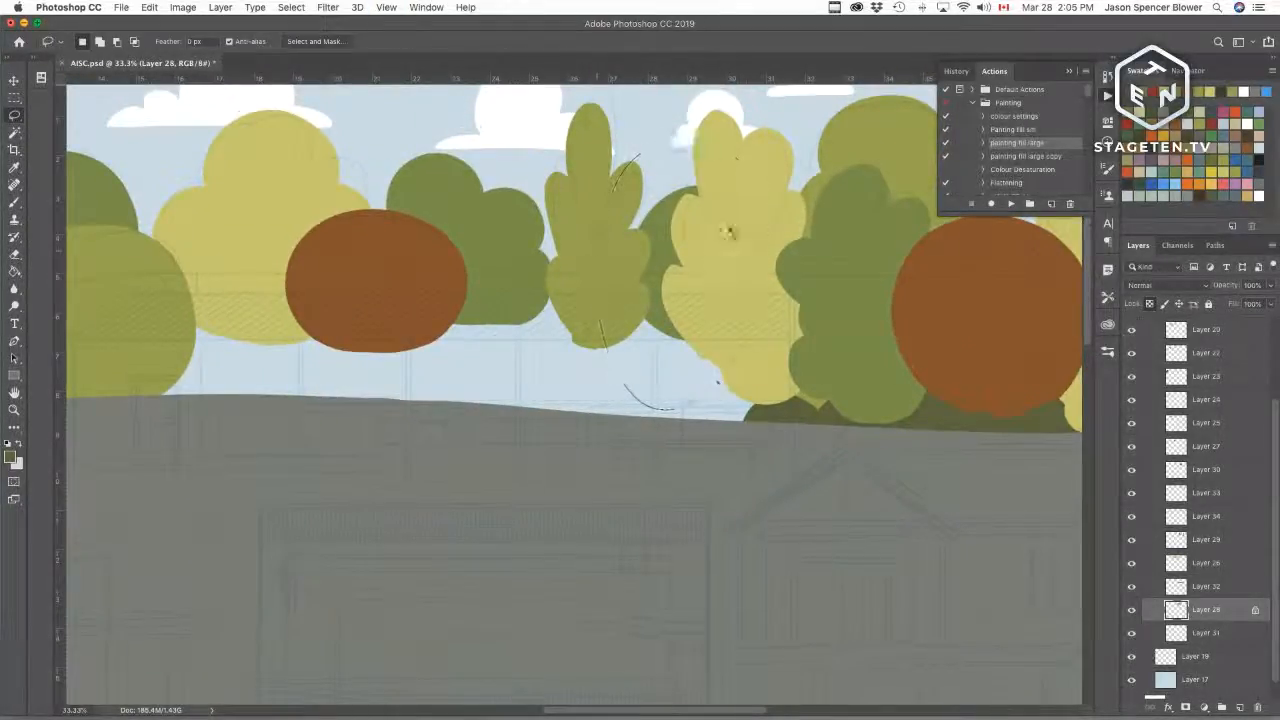
{"action": "key", "text": "x"}
{"action": "key", "text": "super+BackSpace"}
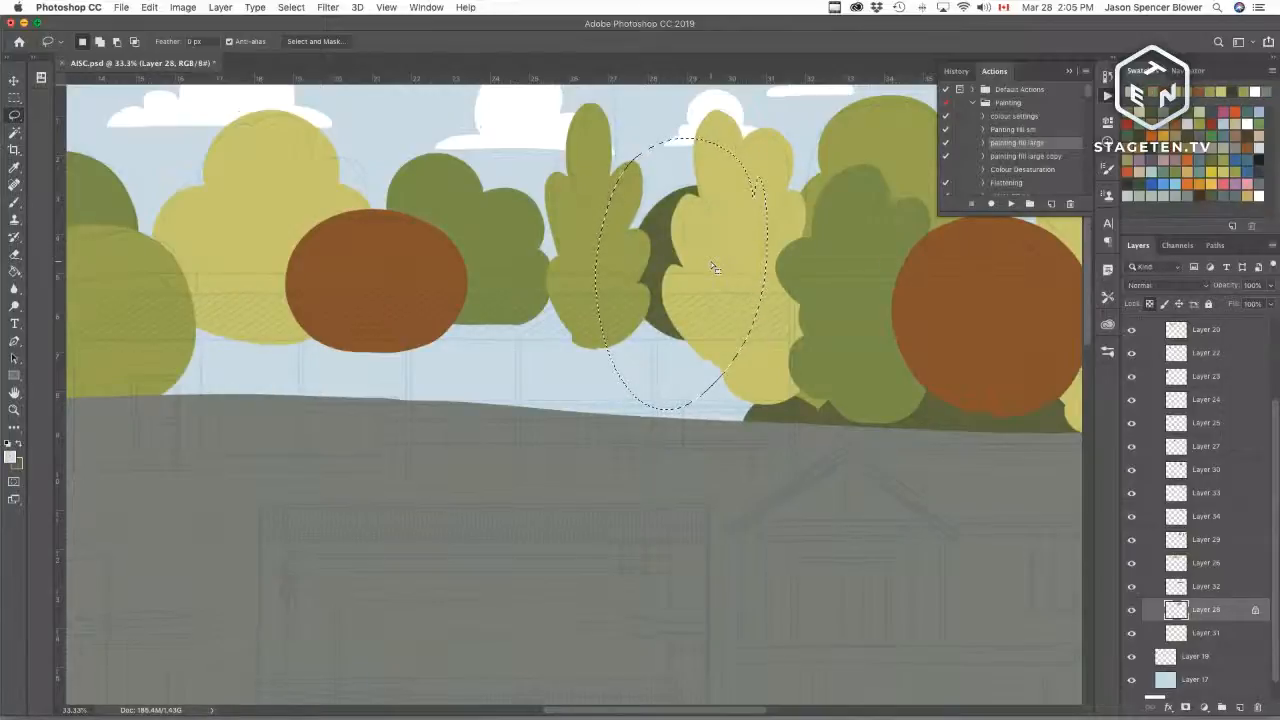
{"action": "key", "text": "super+d"}
{"action": "key", "text": "super+minus"}
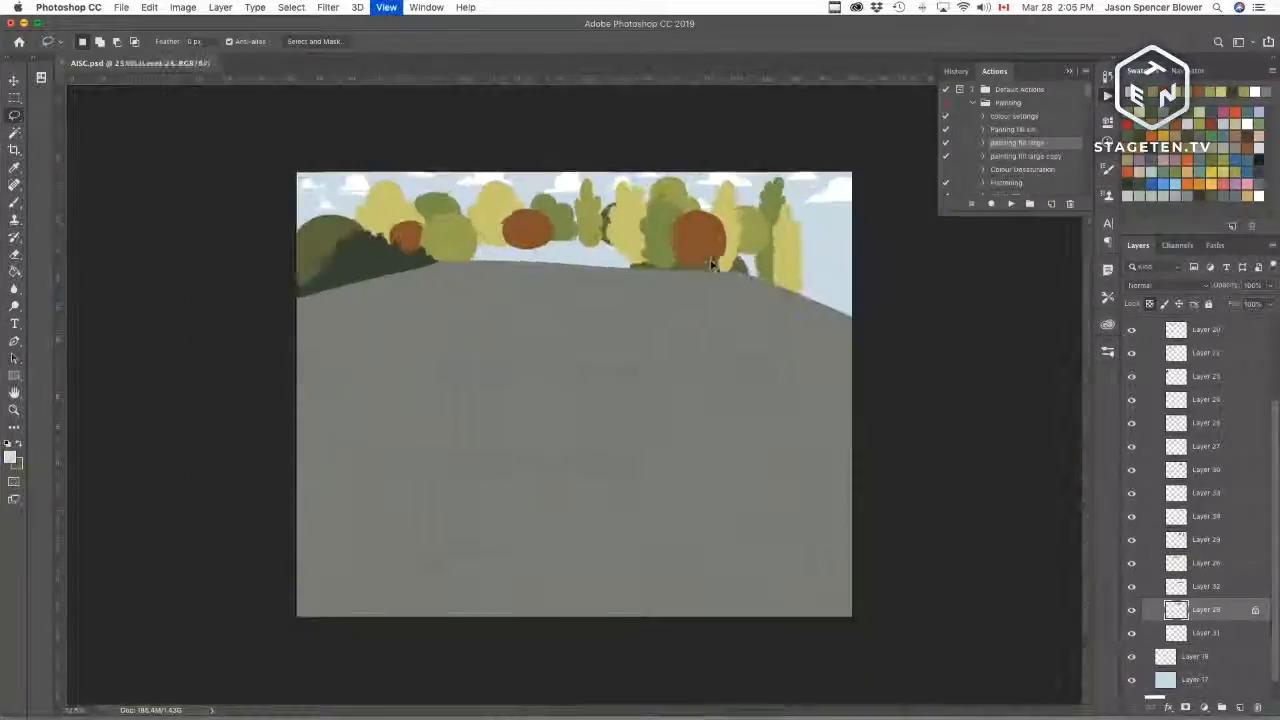
{"action": "left_click_drag", "start_coordinate": [622, 272], "coordinate": [588, 264]}
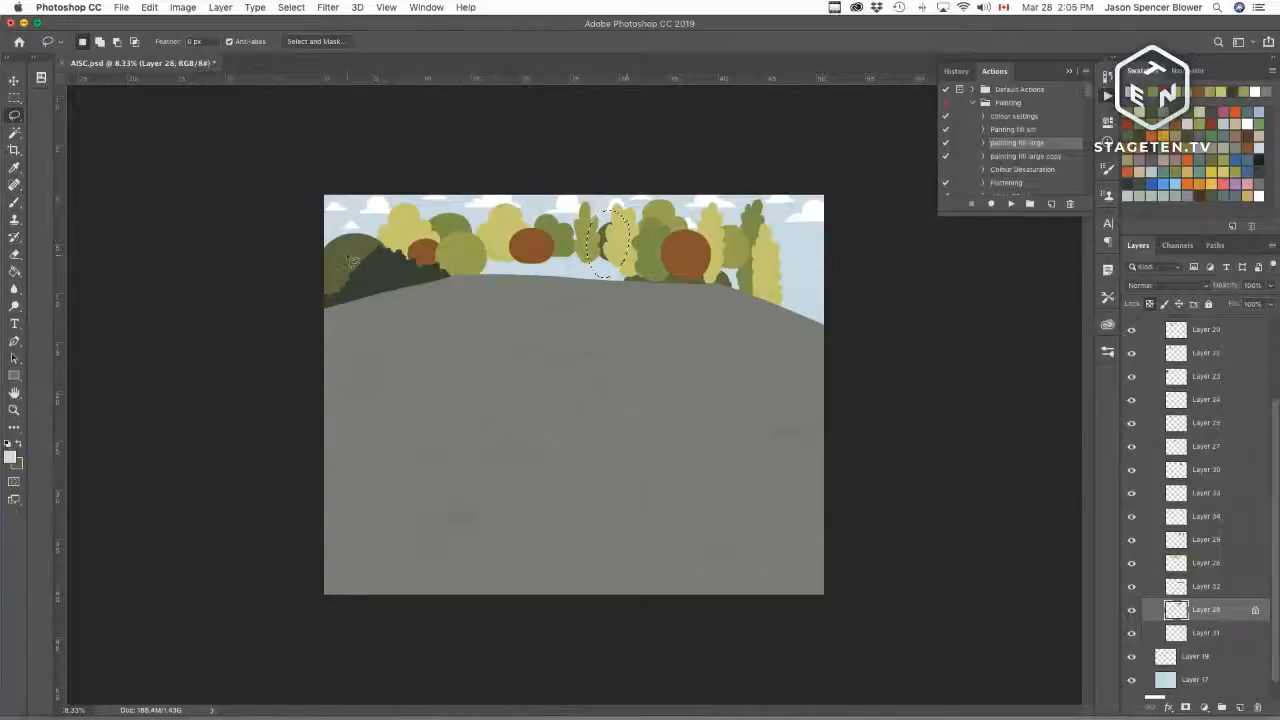
{"action": "left_click", "coordinate": [814, 240]}
{"action": "key", "text": "super+plus"}
{"action": "key", "text": "super+plus"}
{"action": "key", "text": "super+plus"}
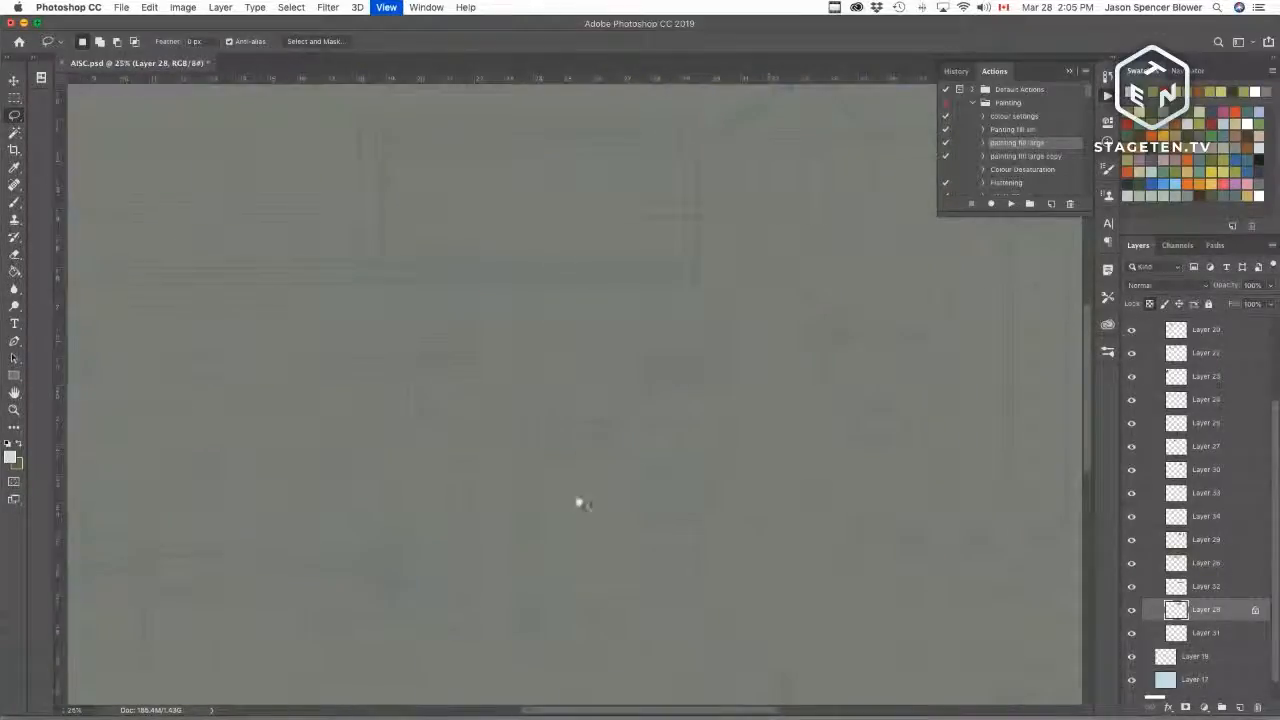
{"action": "left_click_drag", "start_coordinate": [577, 503], "coordinate": [616, 559]}
{"action": "left_click_drag", "start_coordinate": [672, 503], "coordinate": [600, 337]}
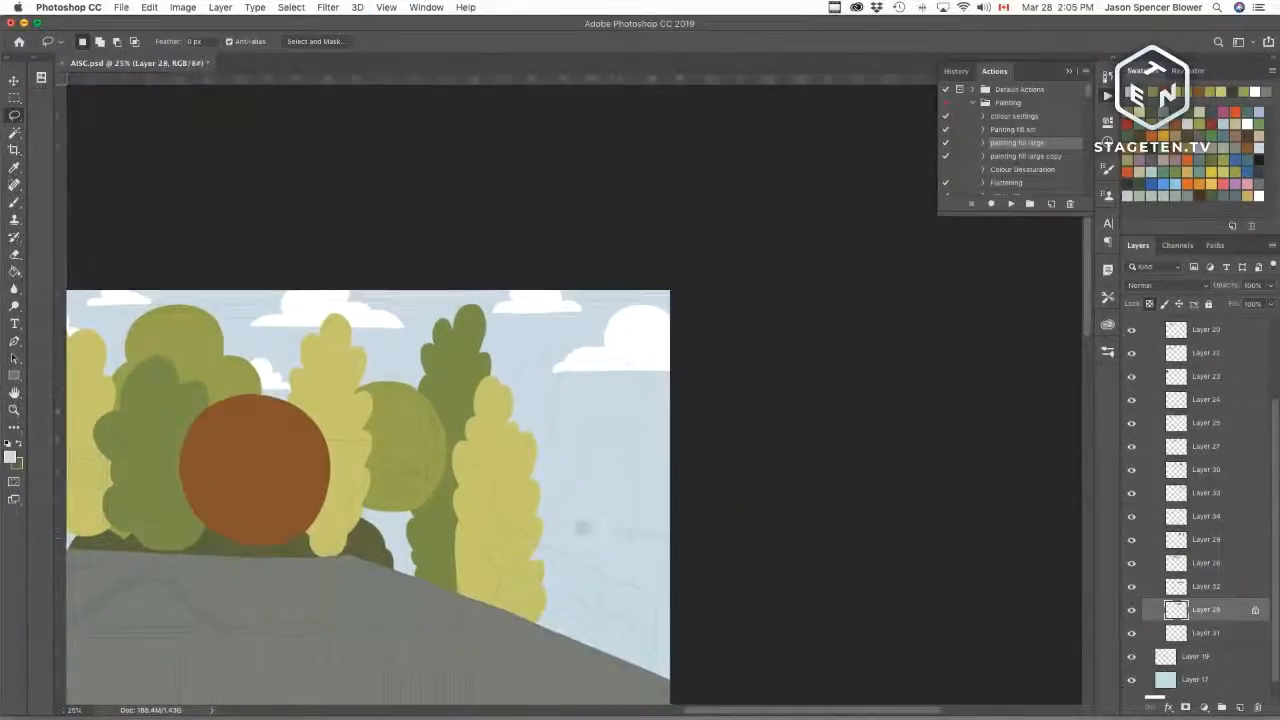
{"action": "left_click_drag", "start_coordinate": [587, 538], "coordinate": [571, 487]}
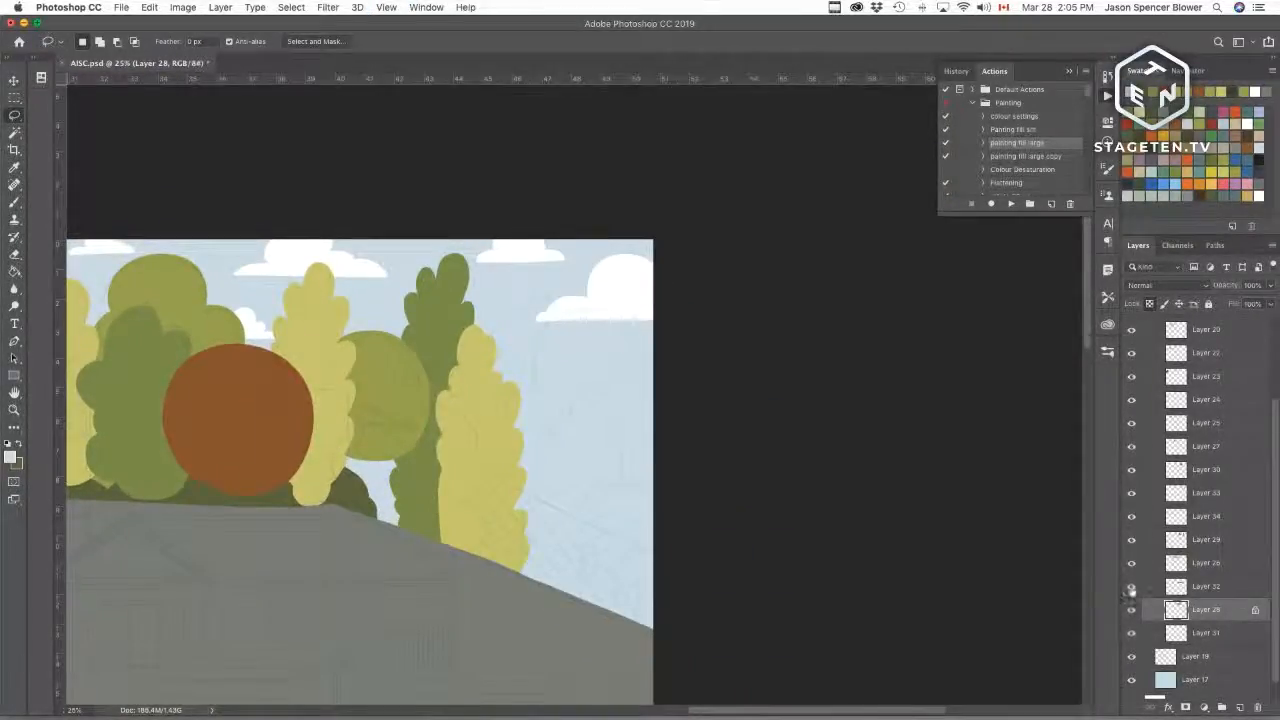
Step: Toggle the visibility of each tree layer in turn to check how the trees overlap
{"action": "left_click", "coordinate": [1131, 587]}
{"action": "left_click", "coordinate": [1131, 587]}
{"action": "left_click", "coordinate": [1131, 587]}
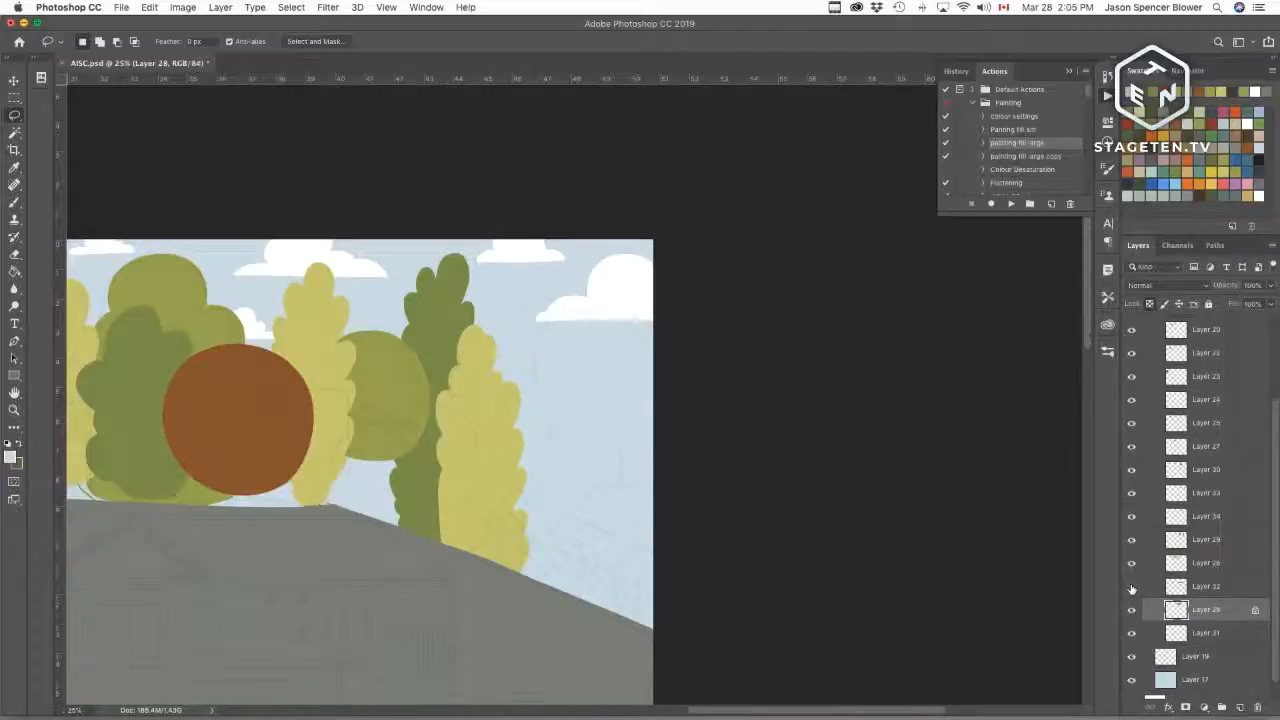
{"action": "left_click", "coordinate": [1131, 587]}
{"action": "left_click", "coordinate": [1131, 564]}
{"action": "left_click", "coordinate": [1131, 564]}
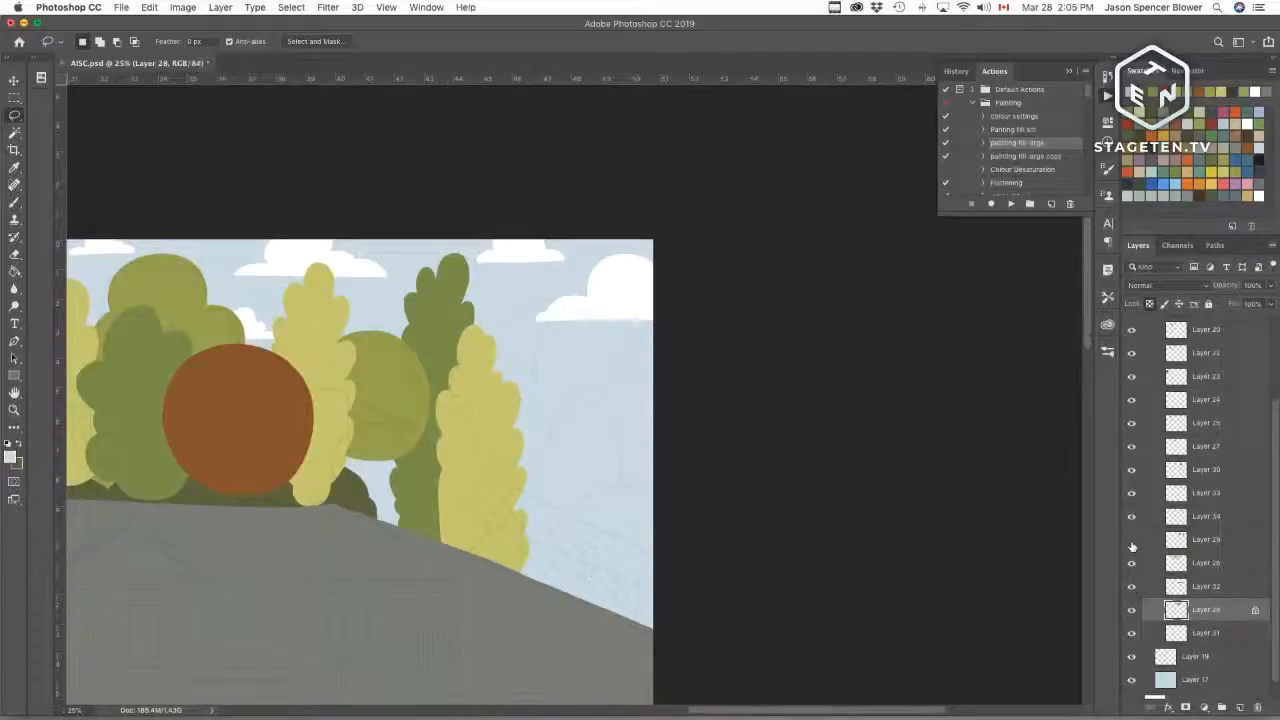
{"action": "left_click", "coordinate": [1132, 540]}
{"action": "left_click", "coordinate": [1132, 540]}
{"action": "left_click", "coordinate": [1132, 540]}
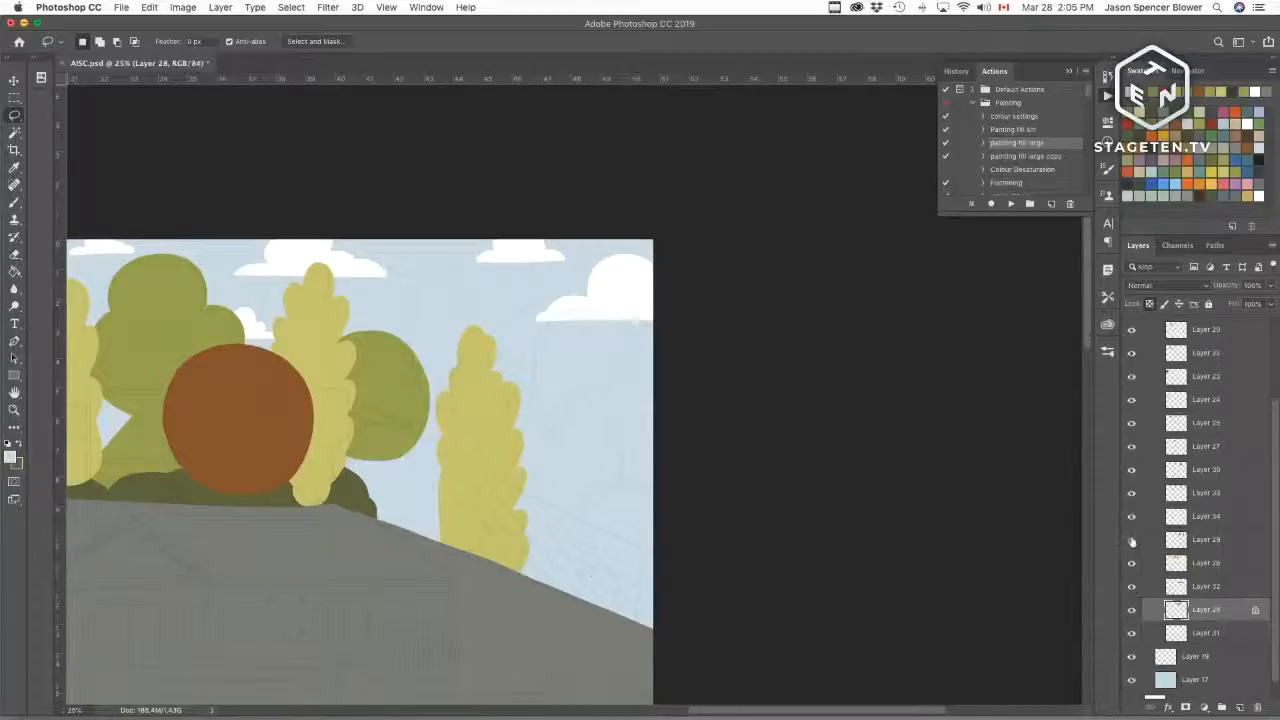
{"action": "left_click", "coordinate": [1132, 539]}
{"action": "left_click", "coordinate": [1132, 519]}
{"action": "left_click", "coordinate": [1132, 519]}
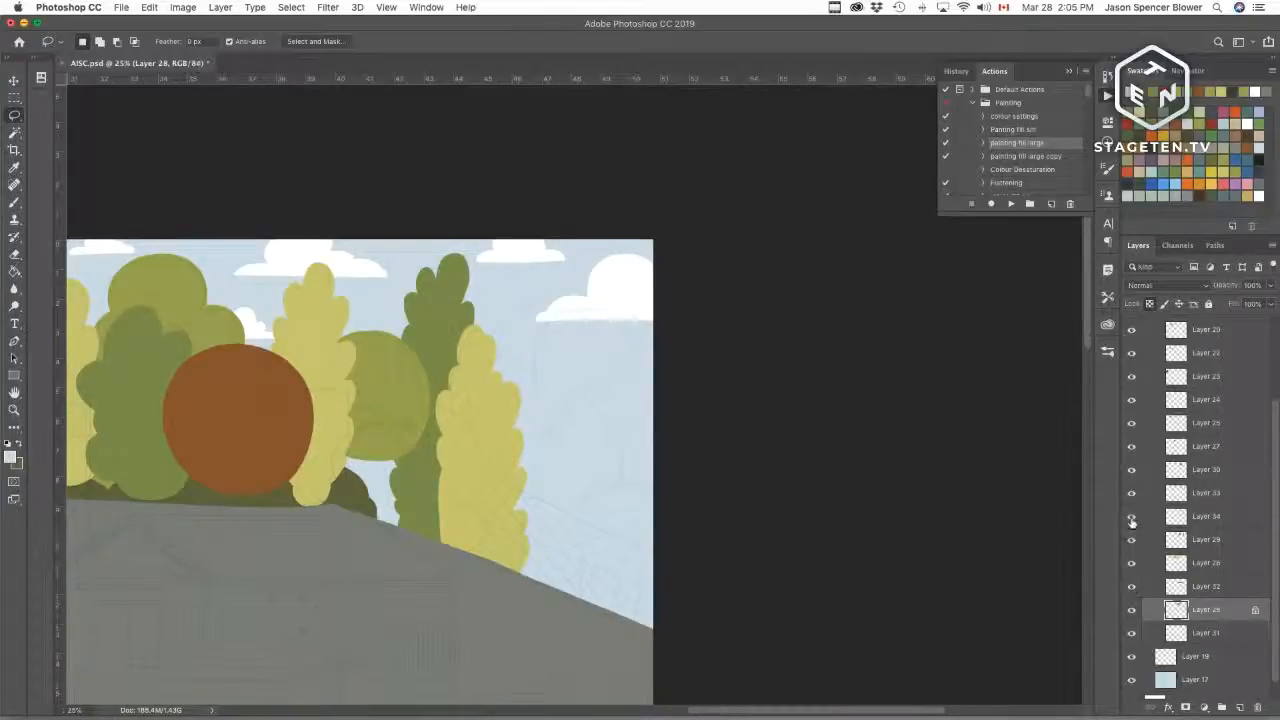
{"action": "left_click", "coordinate": [1132, 519]}
{"action": "left_click", "coordinate": [1132, 519]}
{"action": "left_click", "coordinate": [1132, 470]}
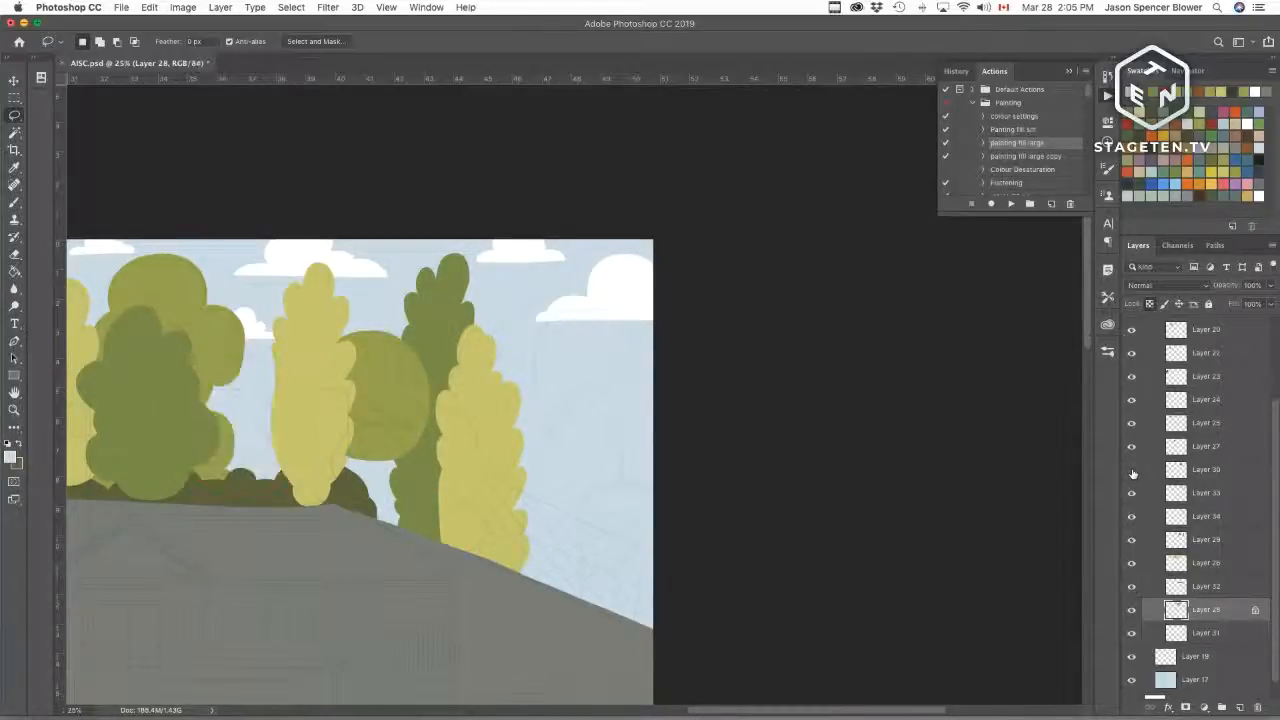
Step: Switch the middle tree layers on and off repeatedly to compare which shapes sit in front
{"action": "left_click", "coordinate": [1132, 470]}
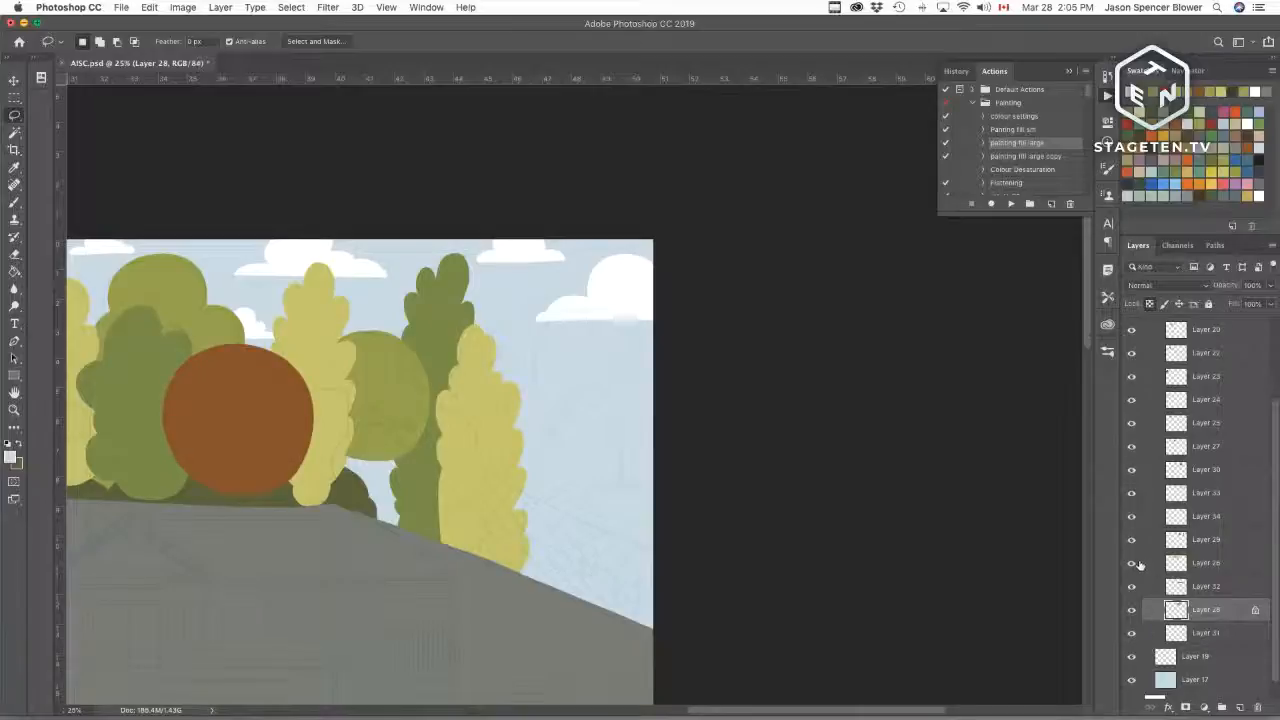
{"action": "left_click", "coordinate": [1132, 564]}
{"action": "left_click", "coordinate": [1133, 541]}
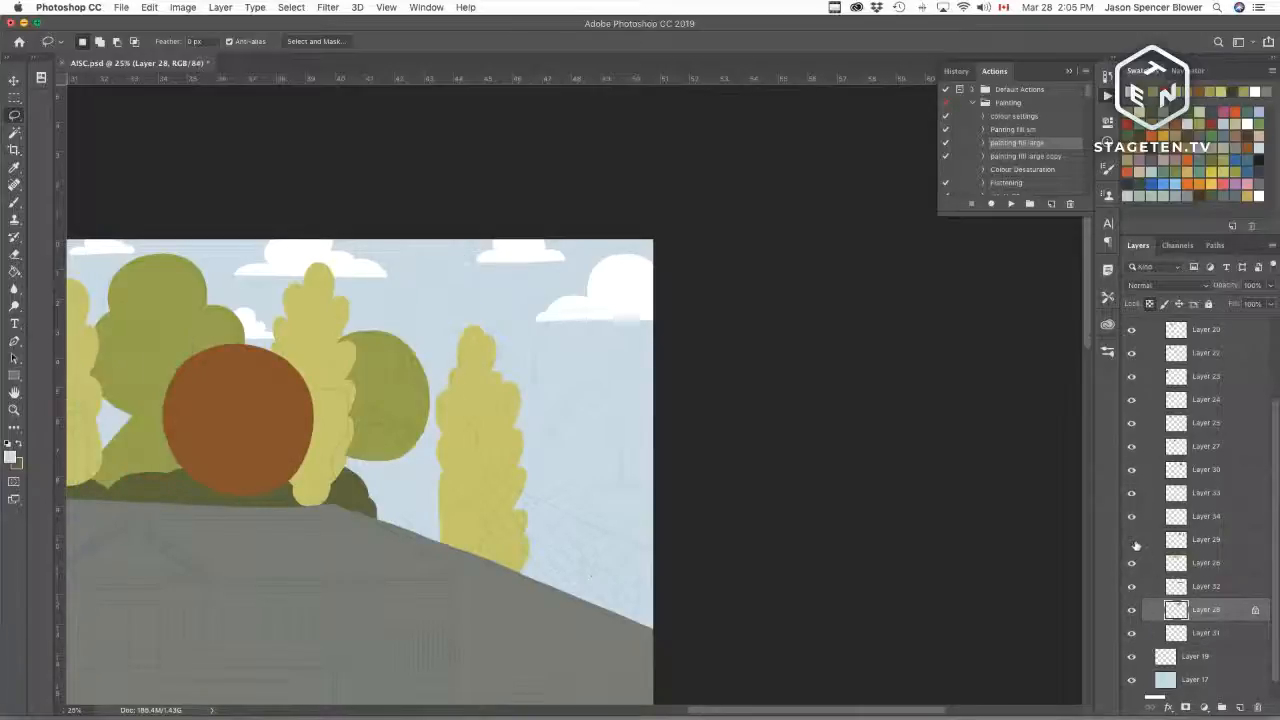
{"action": "left_click", "coordinate": [1133, 541]}
{"action": "left_click", "coordinate": [1132, 519]}
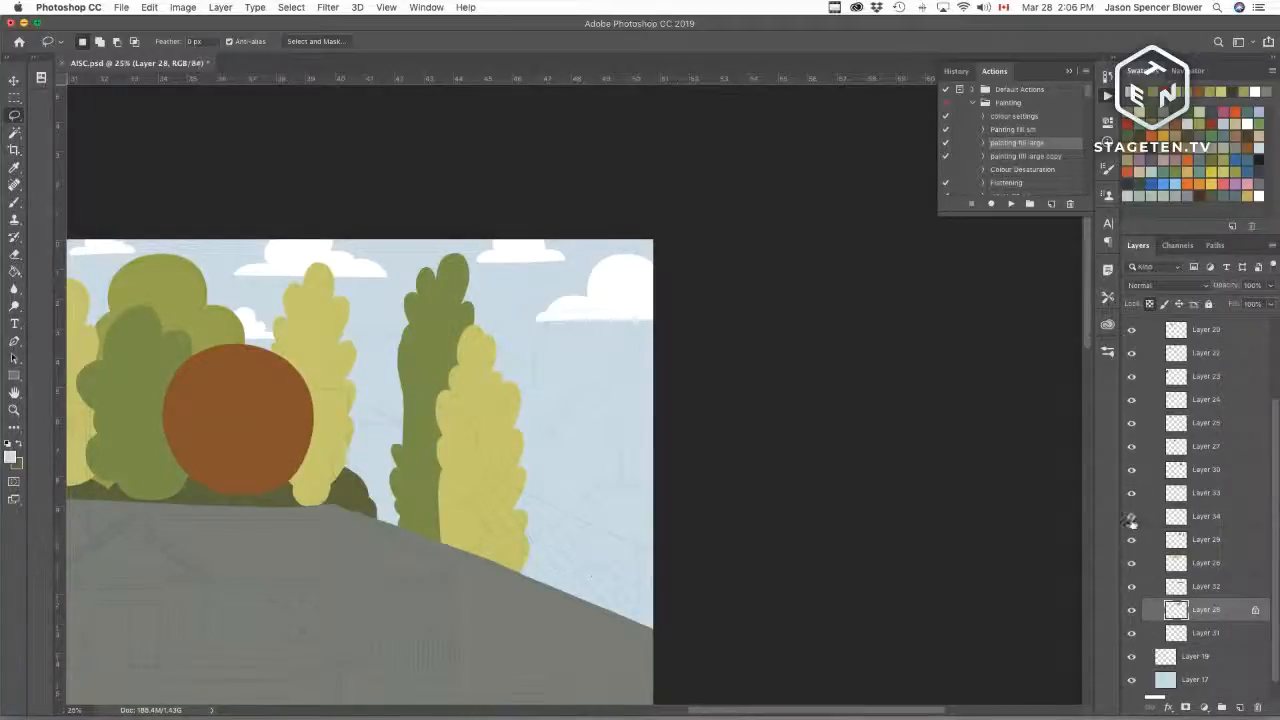
{"action": "left_click", "coordinate": [1132, 519]}
{"action": "left_click", "coordinate": [1132, 495]}
{"action": "left_click", "coordinate": [1132, 495]}
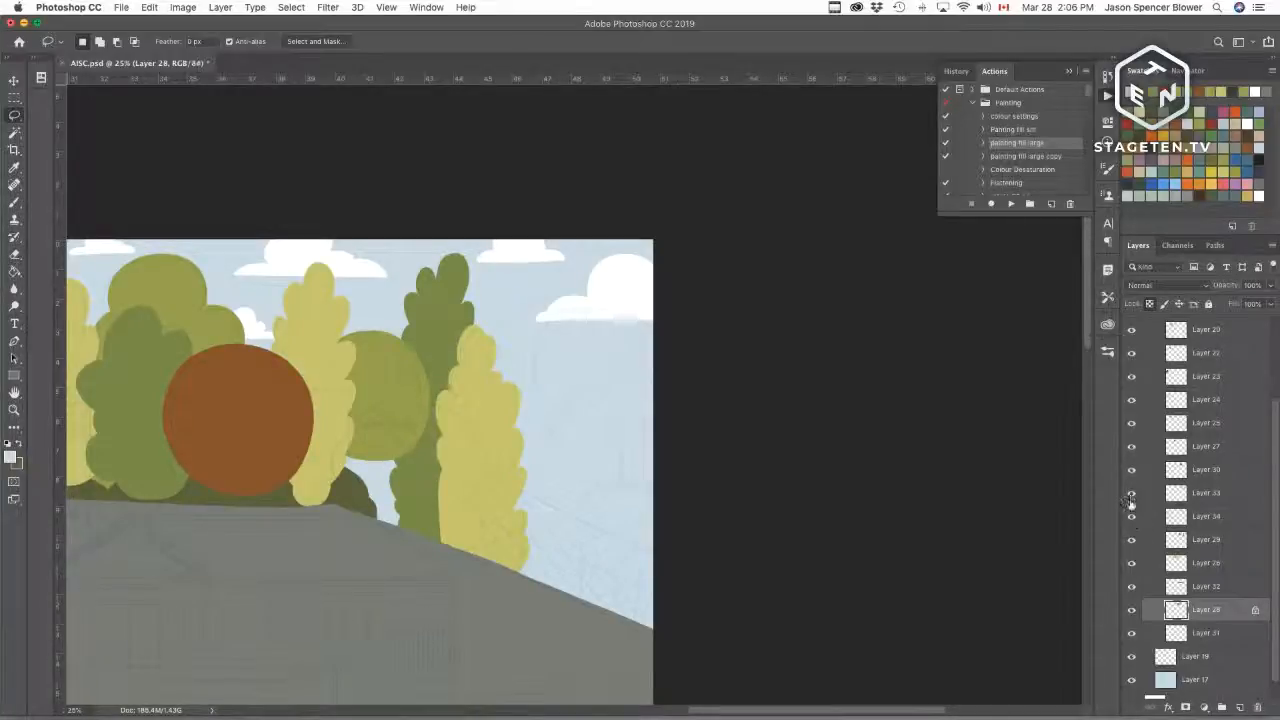
{"action": "left_click", "coordinate": [1132, 518]}
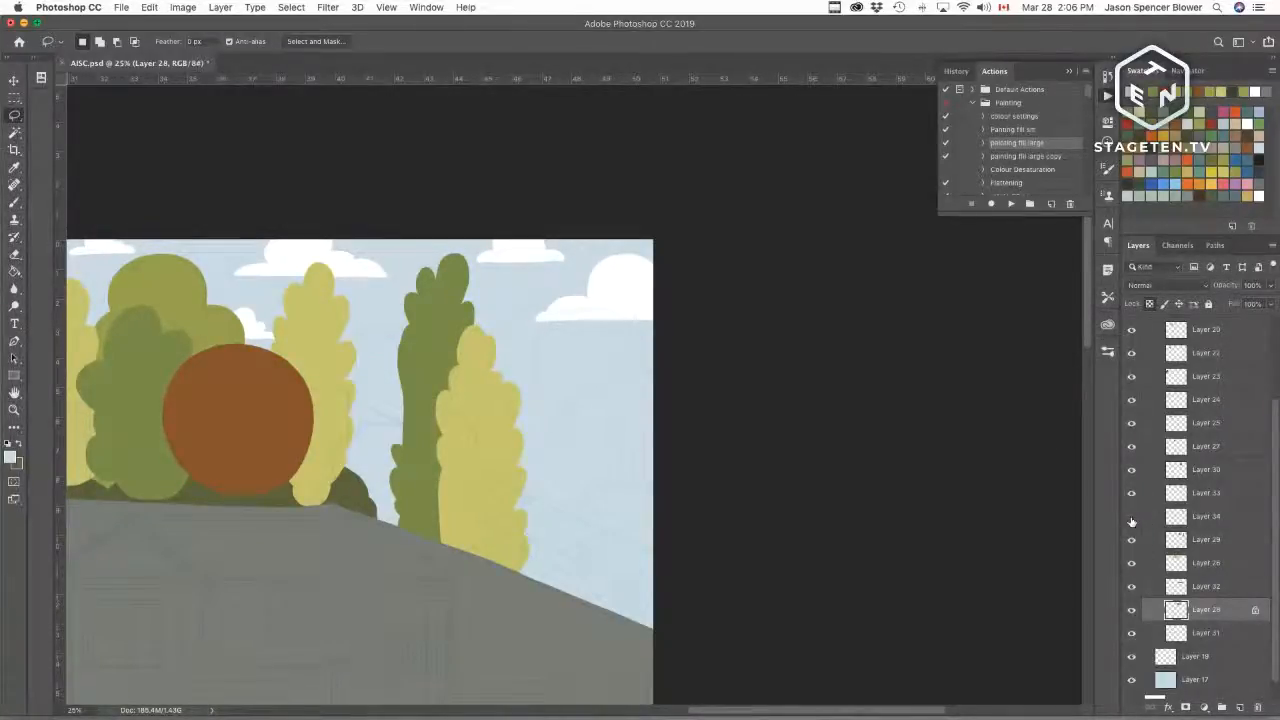
{"action": "left_click", "coordinate": [1132, 518]}
{"action": "left_click", "coordinate": [1132, 495]}
{"action": "left_click", "coordinate": [1132, 495]}
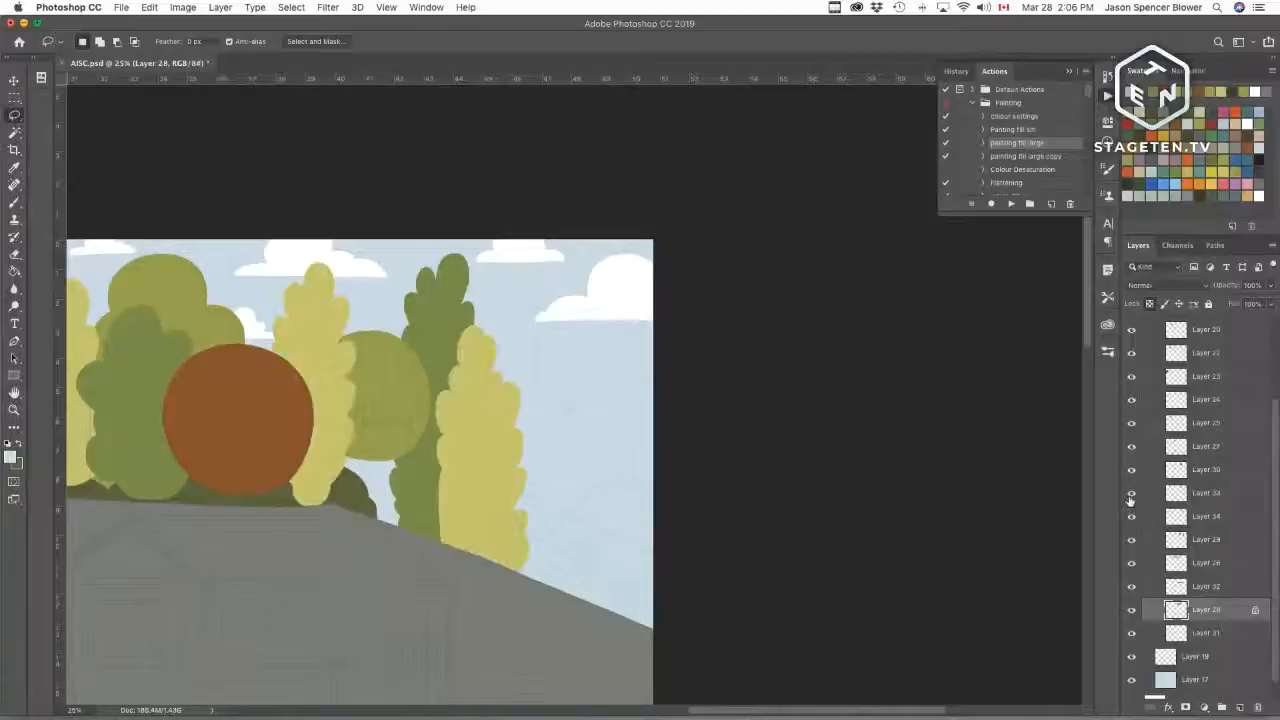
Step: Select Layer 34, add a new empty layer above it and switch to the Brush tool
{"action": "left_click", "coordinate": [1172, 497]}
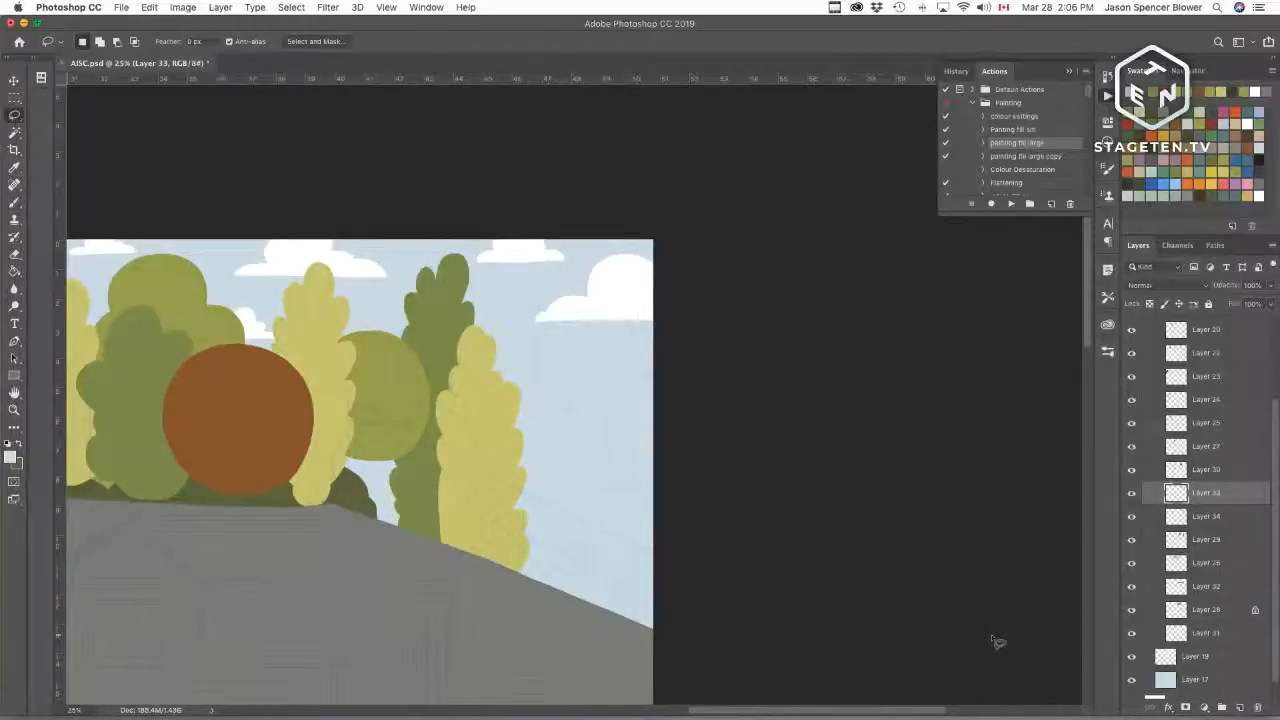
{"action": "left_click", "coordinate": [1190, 516]}
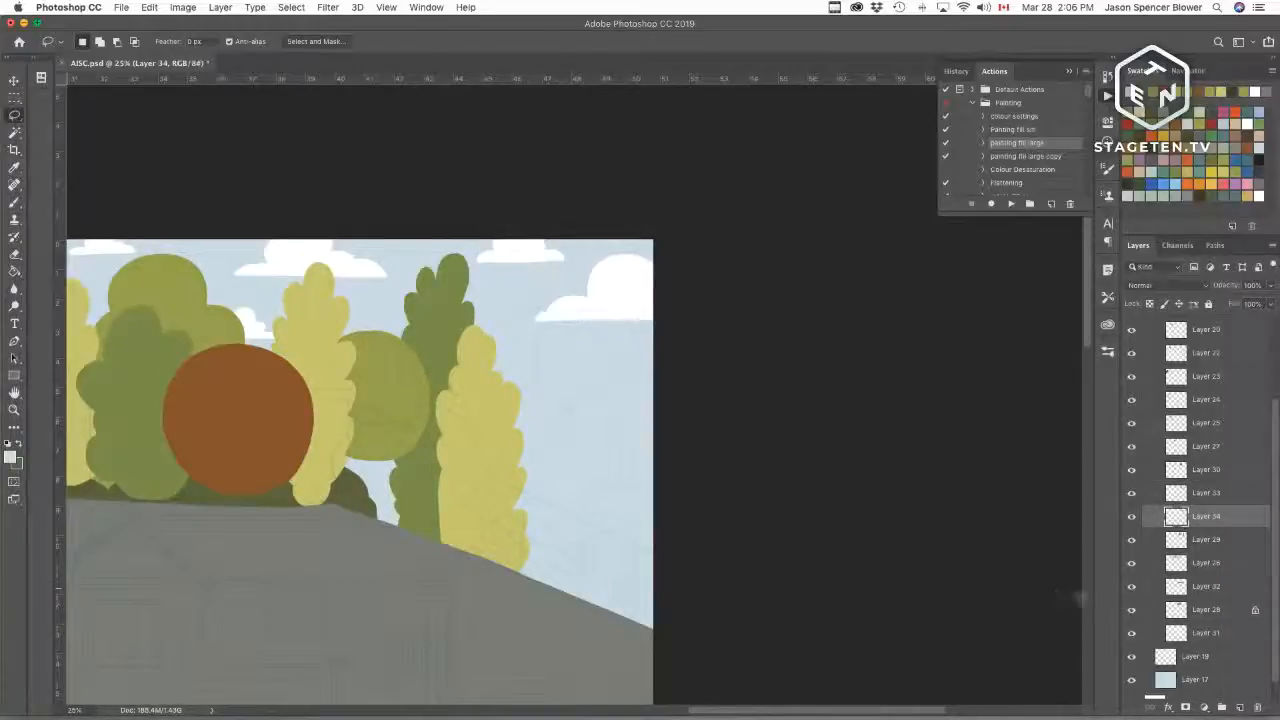
{"action": "left_click", "coordinate": [1132, 518]}
{"action": "left_click", "coordinate": [1132, 518]}
{"action": "left_click", "coordinate": [1240, 707]}
{"action": "key", "text": "b"}
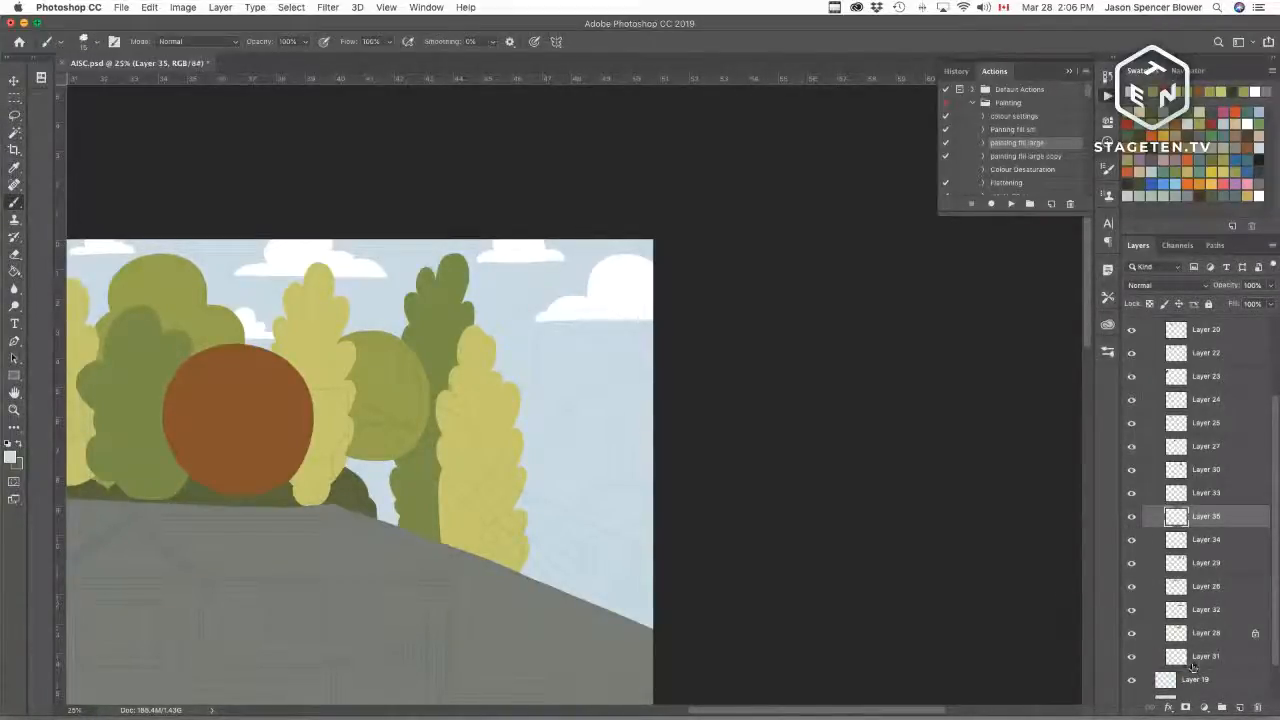
Step: Save the document
{"action": "key", "text": "super+equal"}
{"action": "key", "text": "super+equal"}
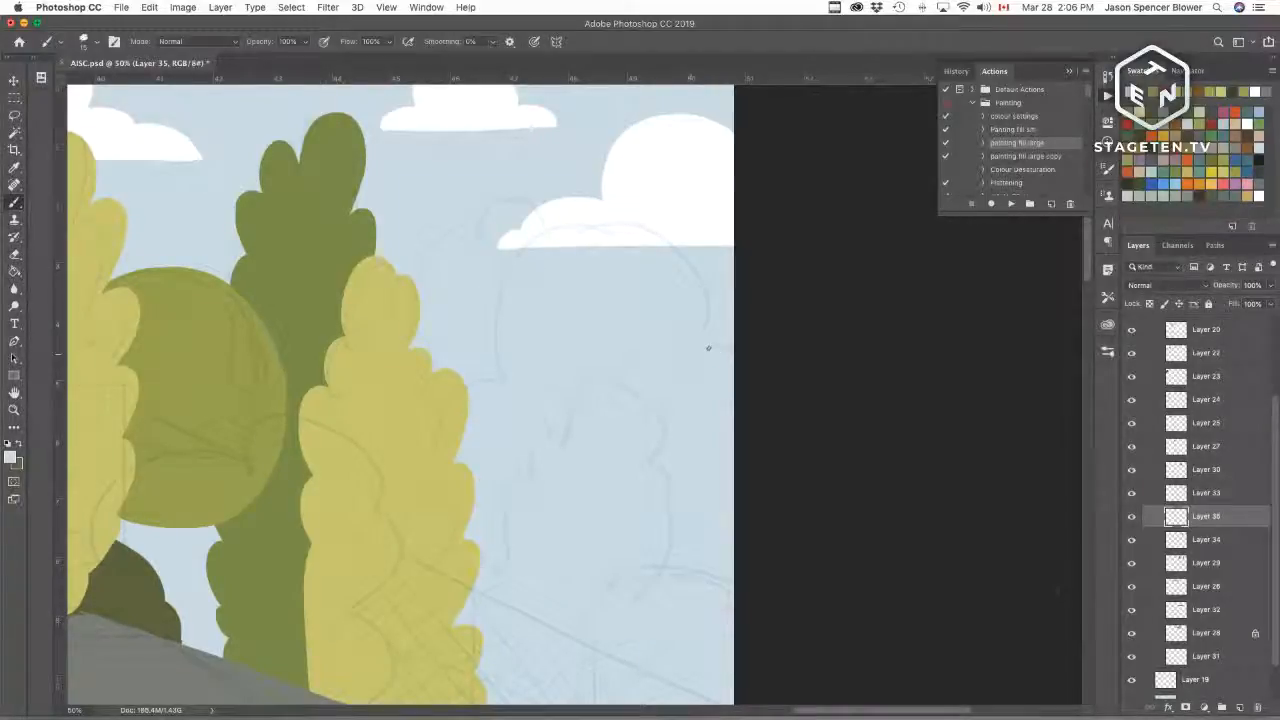
{"action": "left_click", "coordinate": [1132, 516]}
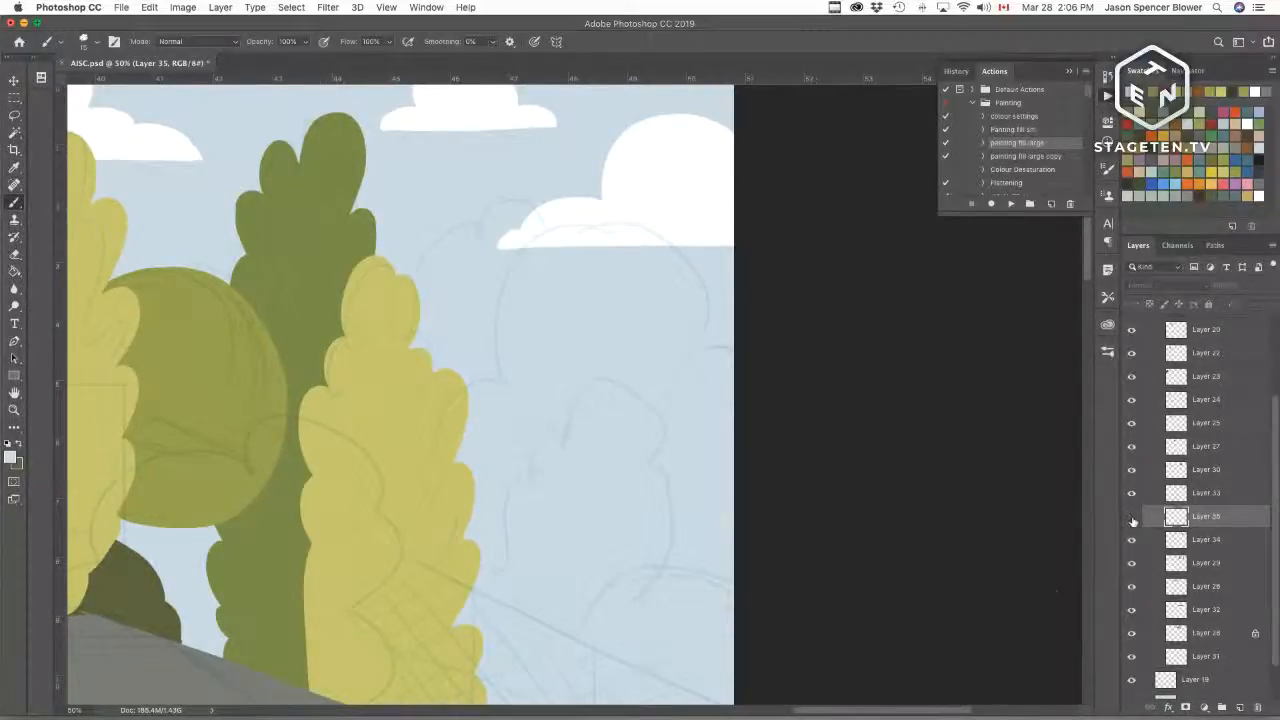
{"action": "left_click", "coordinate": [1132, 516]}
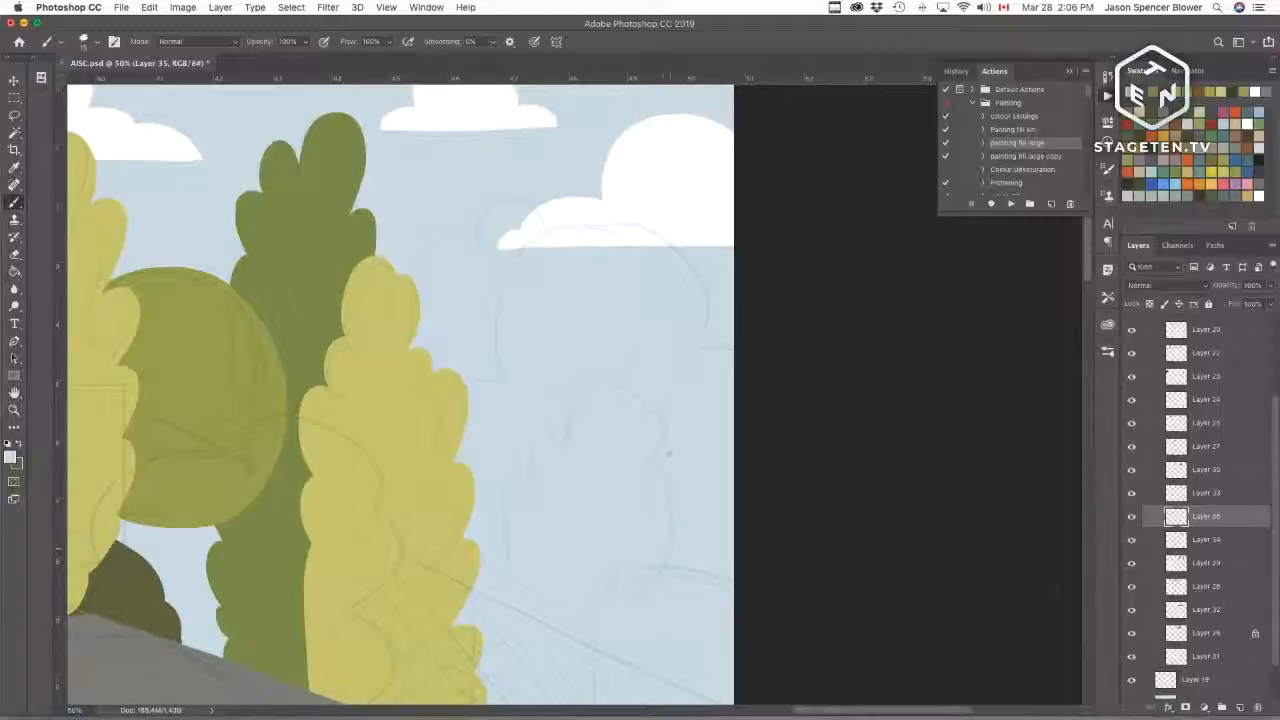
{"action": "key", "text": "super+minus"}
{"action": "key", "text": "super+minus"}
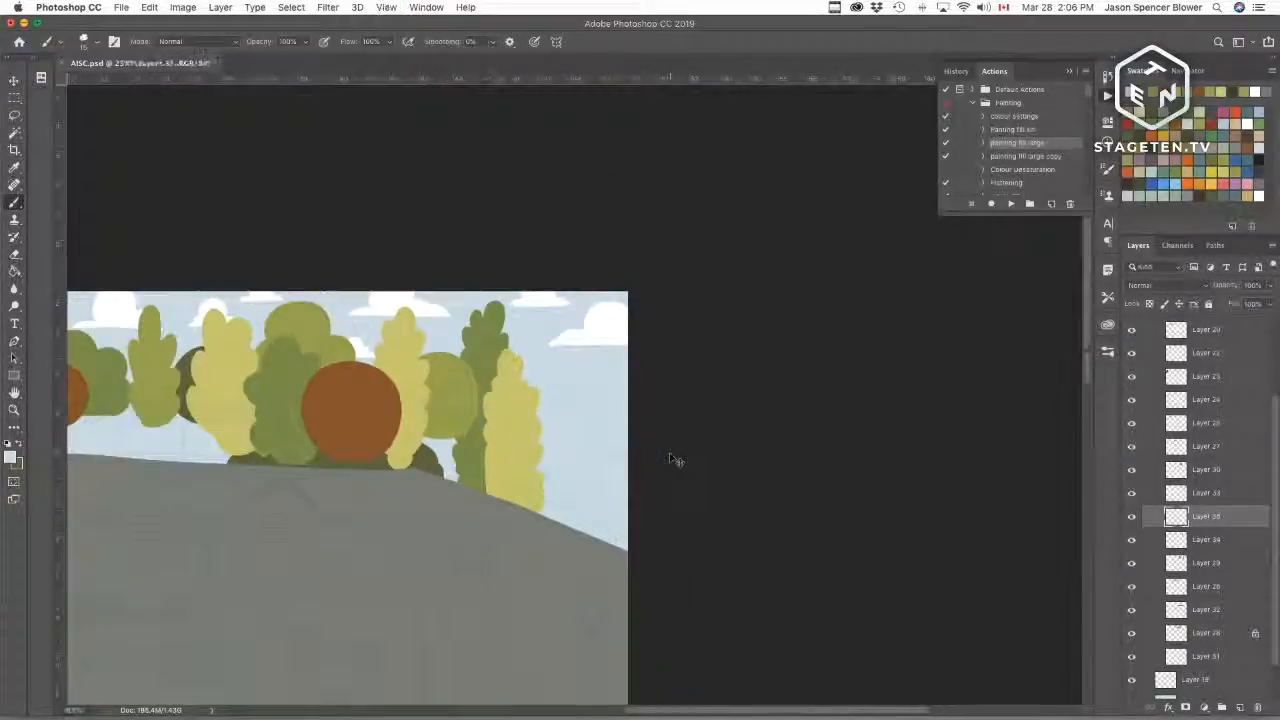
{"action": "key", "text": "super+minus"}
{"action": "key", "text": "super+s"}
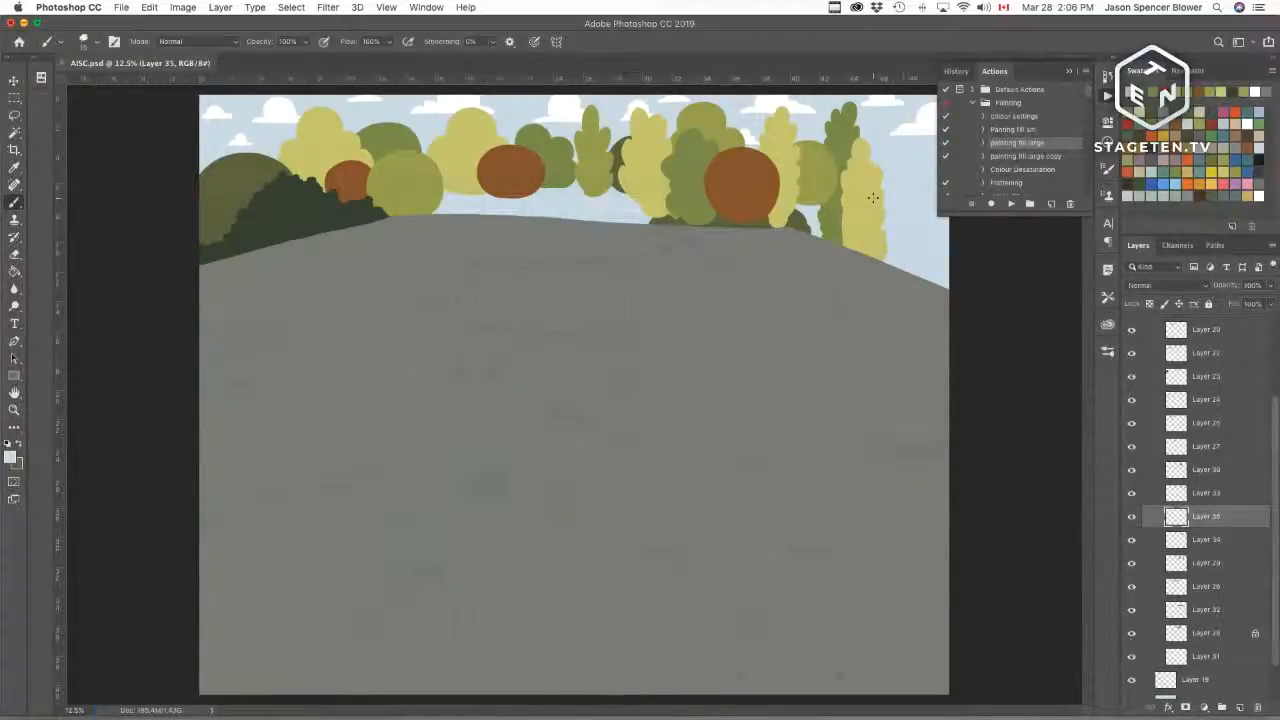
Step: Toggle the new layer and the layer beneath to check the trees, then inspect the empty sky at the right
{"action": "left_click", "coordinate": [897, 294]}
{"action": "left_click", "coordinate": [1132, 517]}
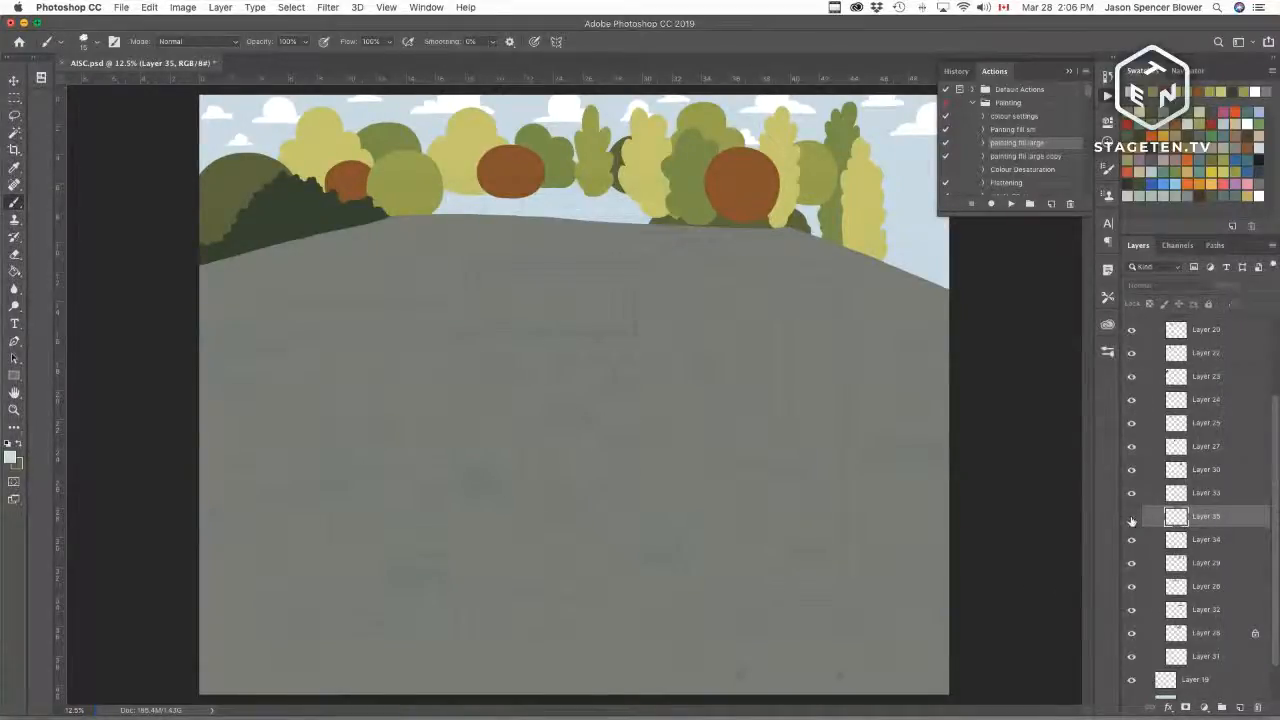
{"action": "left_click", "coordinate": [1132, 517]}
{"action": "left_click", "coordinate": [1132, 517]}
{"action": "left_click", "coordinate": [1132, 517]}
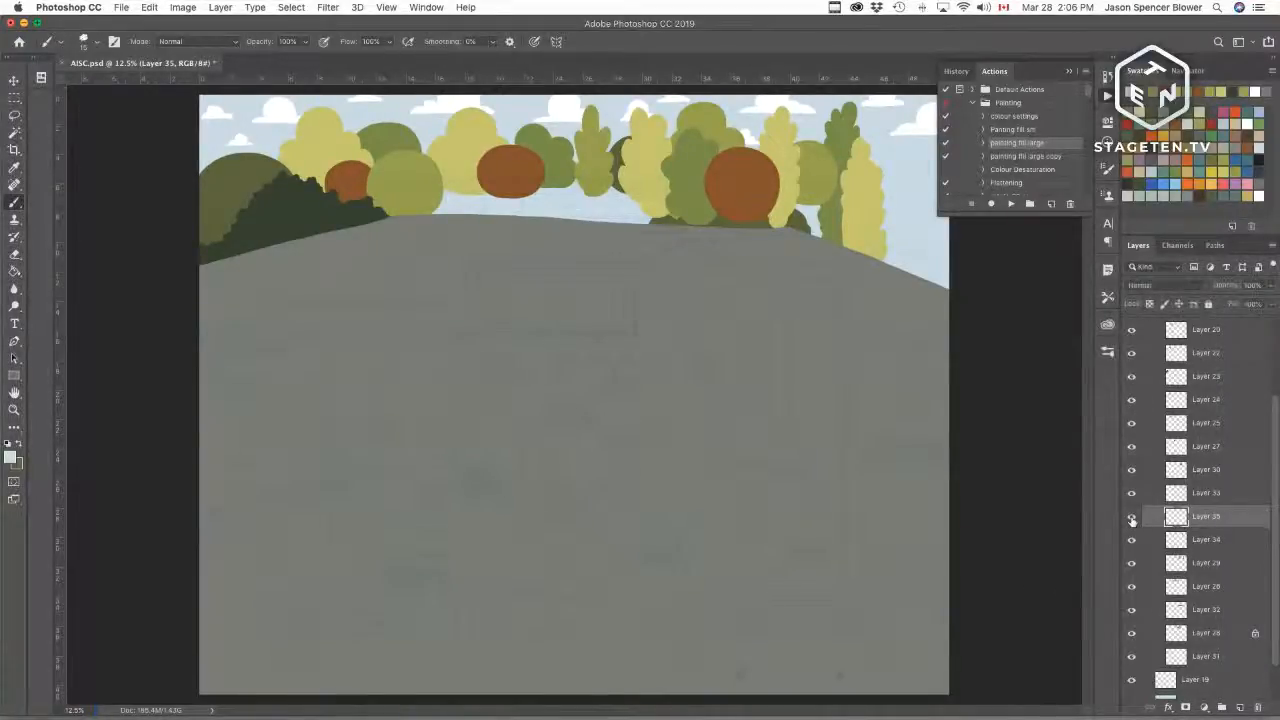
{"action": "left_click", "coordinate": [1131, 541]}
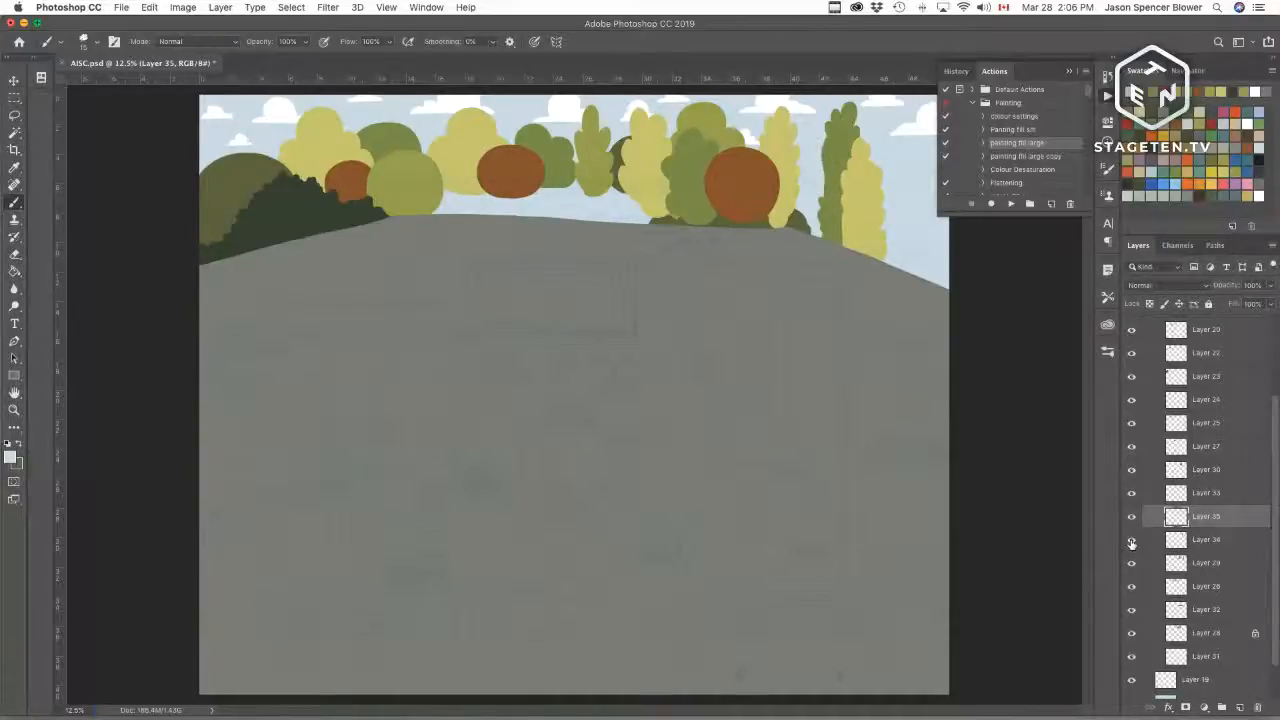
{"action": "left_click", "coordinate": [1131, 541]}
{"action": "left_click", "coordinate": [1132, 517]}
{"action": "left_click", "coordinate": [1132, 517]}
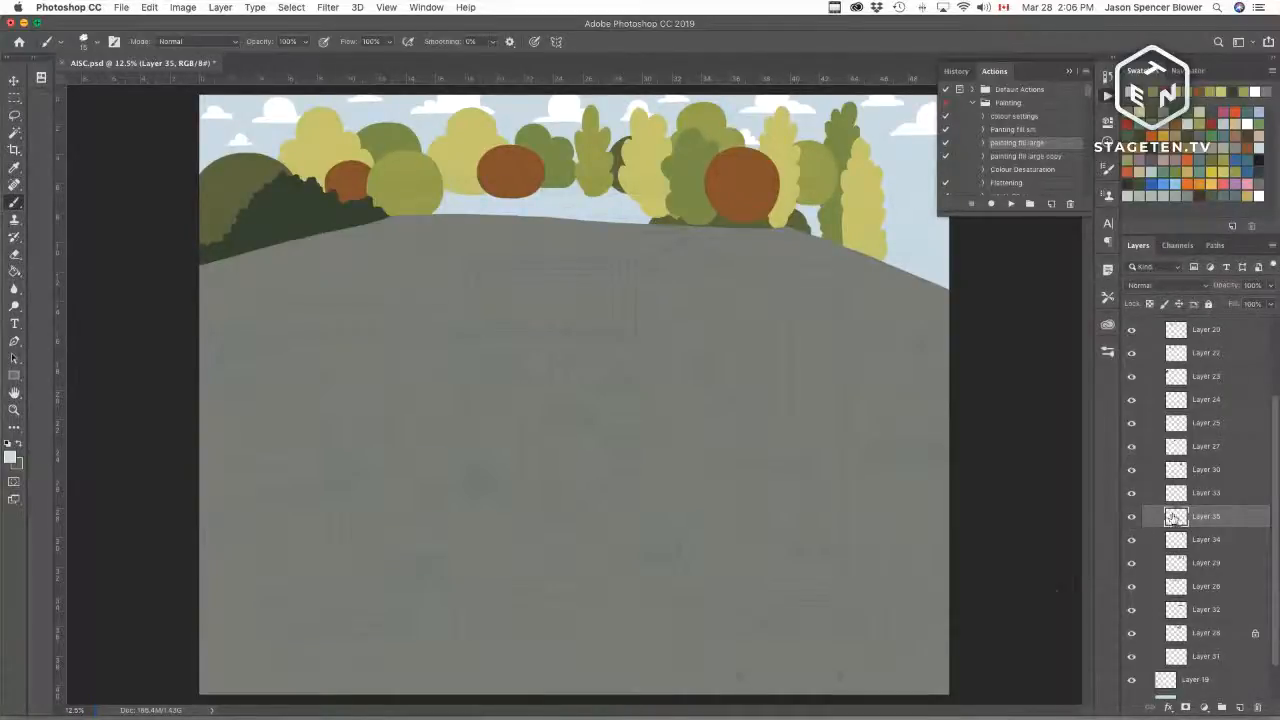
{"action": "key", "text": "super+equal"}
{"action": "key", "text": "super+equal"}
{"action": "key", "text": "super+equal"}
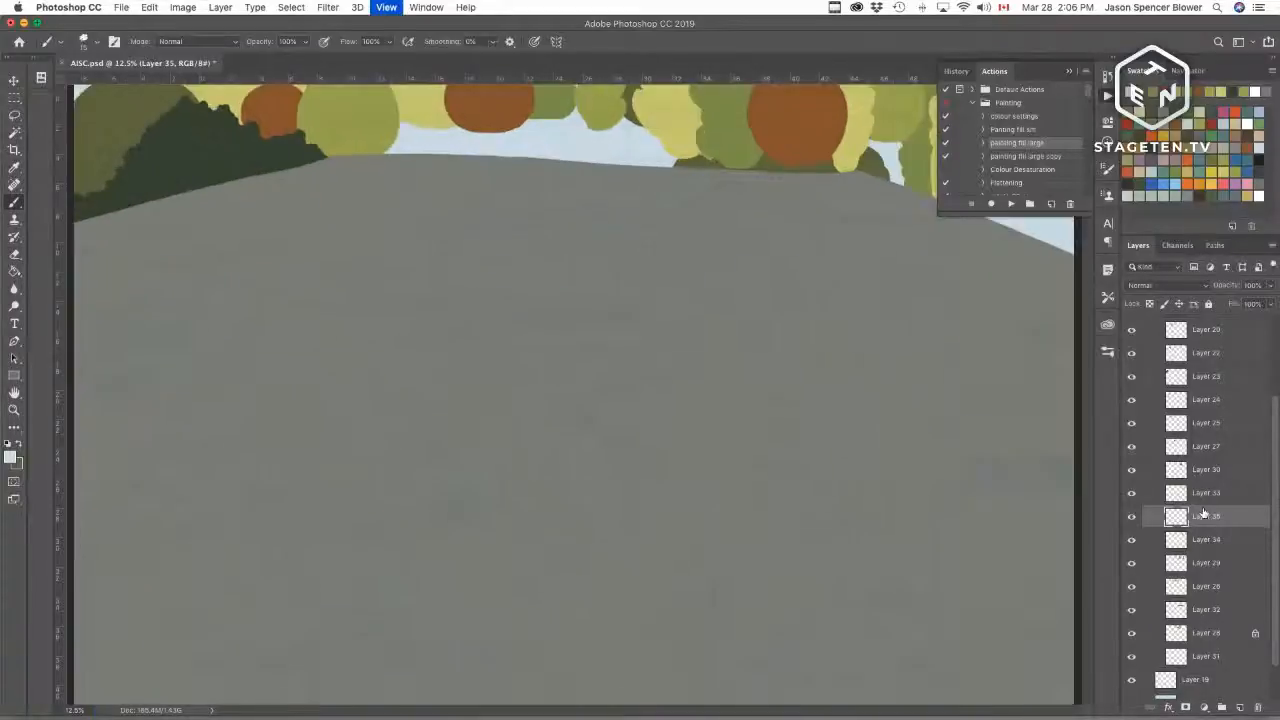
{"action": "left_click_drag", "start_coordinate": [803, 301], "coordinate": [543, 557]}
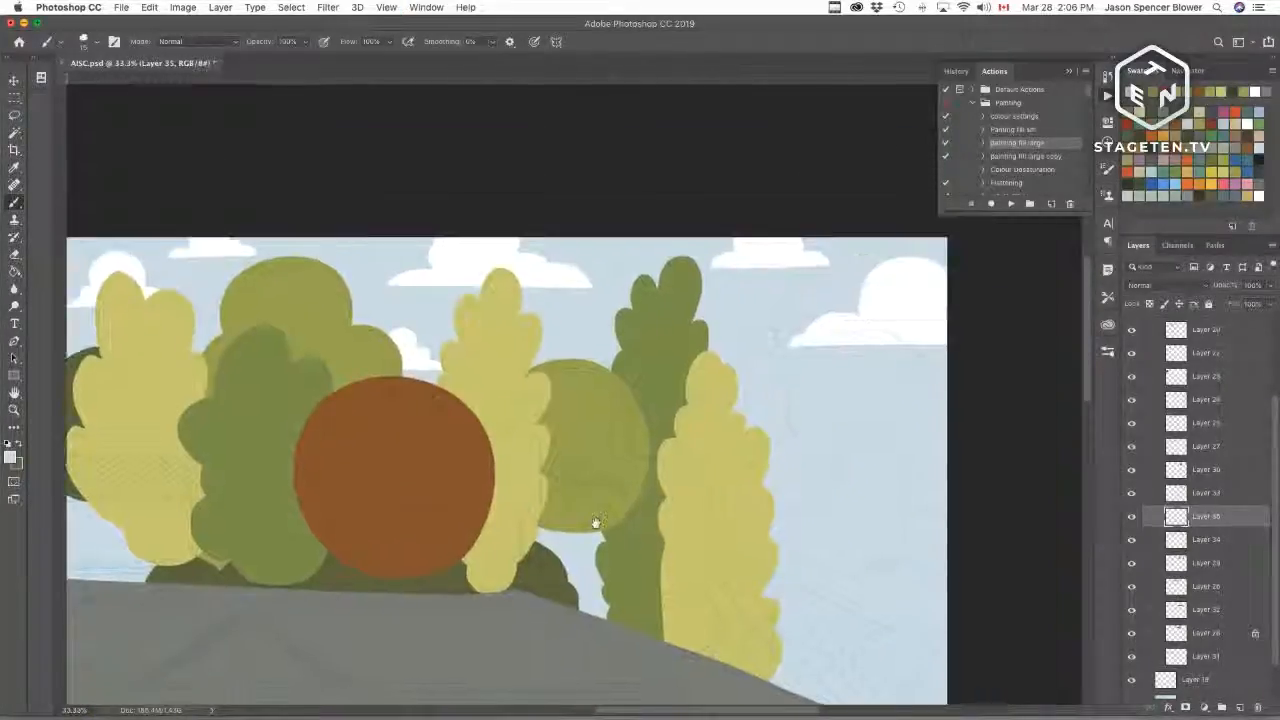
{"action": "left_click_drag", "start_coordinate": [594, 523], "coordinate": [309, 529]}
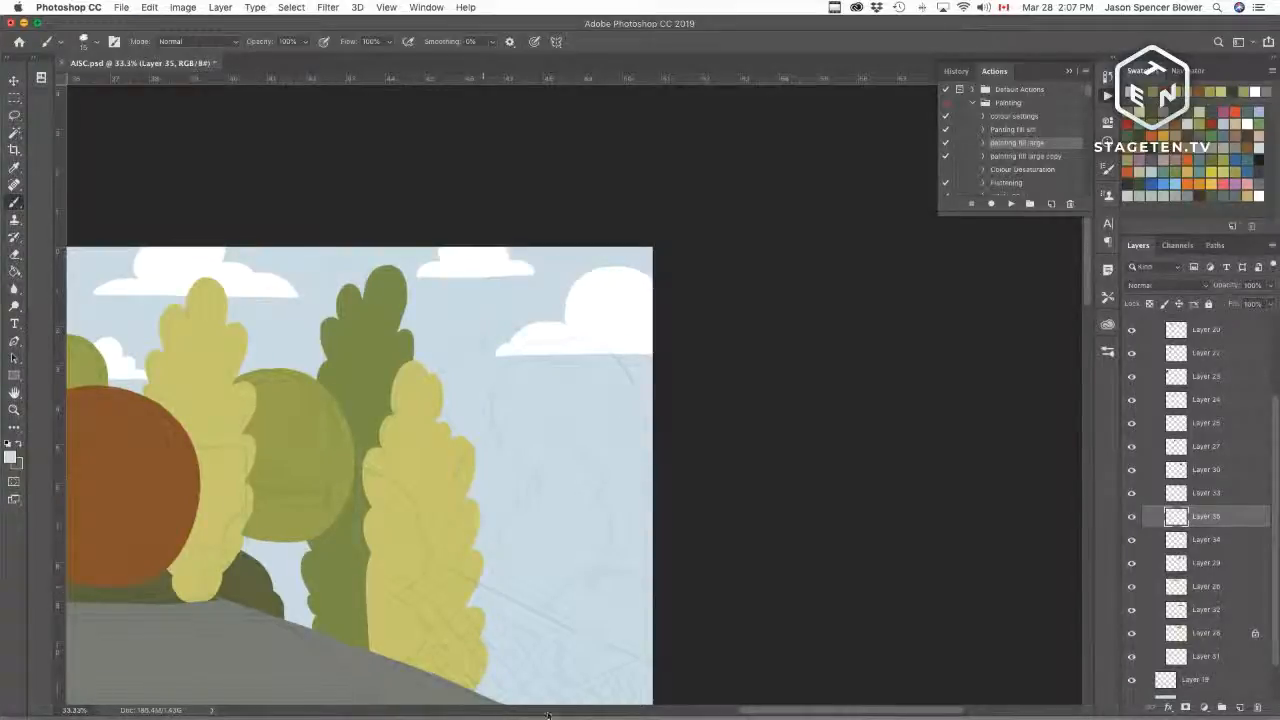
Step: Draw the dark green outline of a large bushy tree at the canvas's right edge above the hill
{"action": "left_click", "coordinate": [1176, 516], "text": "super"}
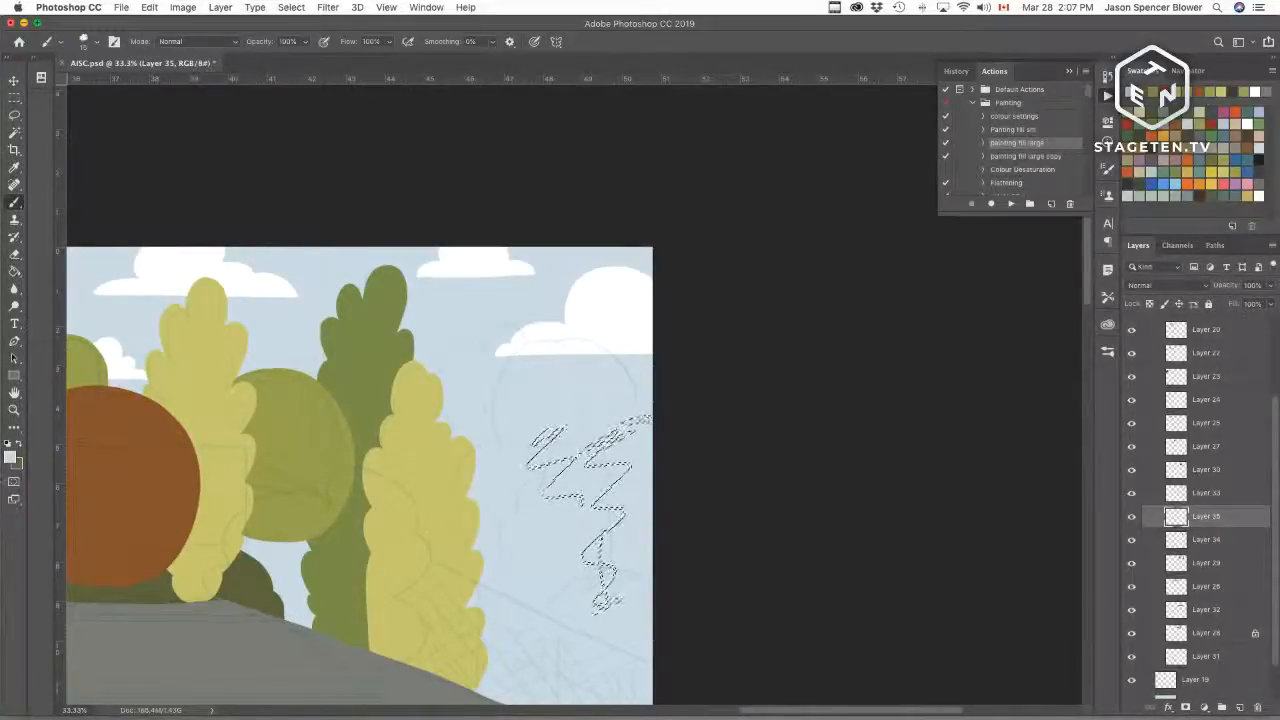
{"action": "key", "text": "x"}
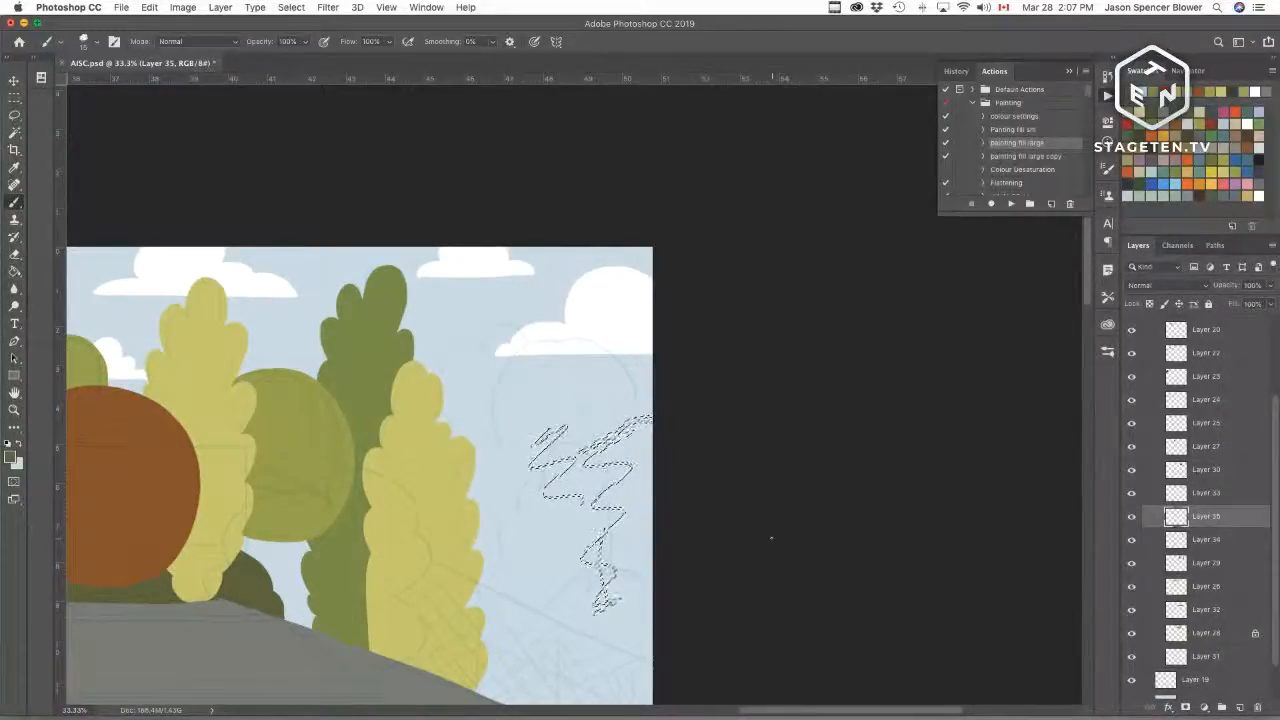
{"action": "key", "text": "super+a"}
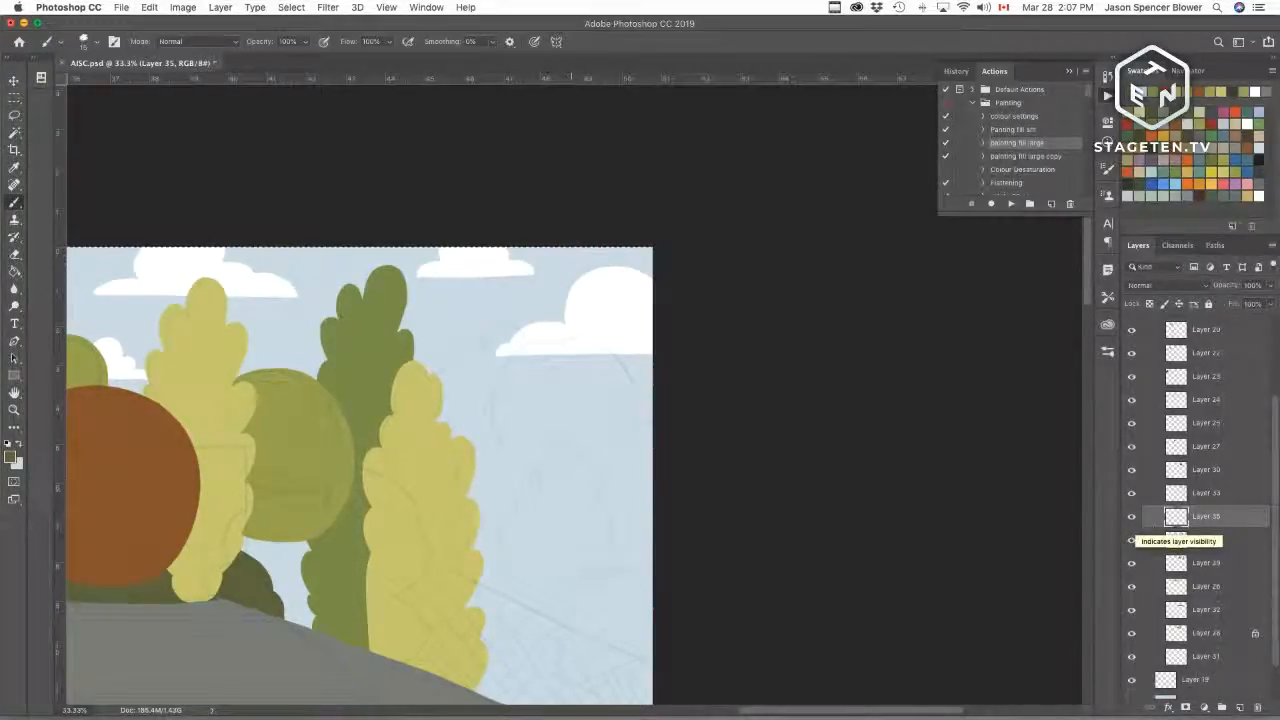
{"action": "mouse_move", "coordinate": [653, 434]}
{"action": "left_mouse_down"}
{"action": "mouse_move", "coordinate": [617, 428]}
{"action": "mouse_move", "coordinate": [598, 334]}
{"action": "mouse_move", "coordinate": [457, 500]}
{"action": "mouse_move", "coordinate": [489, 586]}
{"action": "mouse_move", "coordinate": [473, 606]}
{"action": "left_mouse_up"}
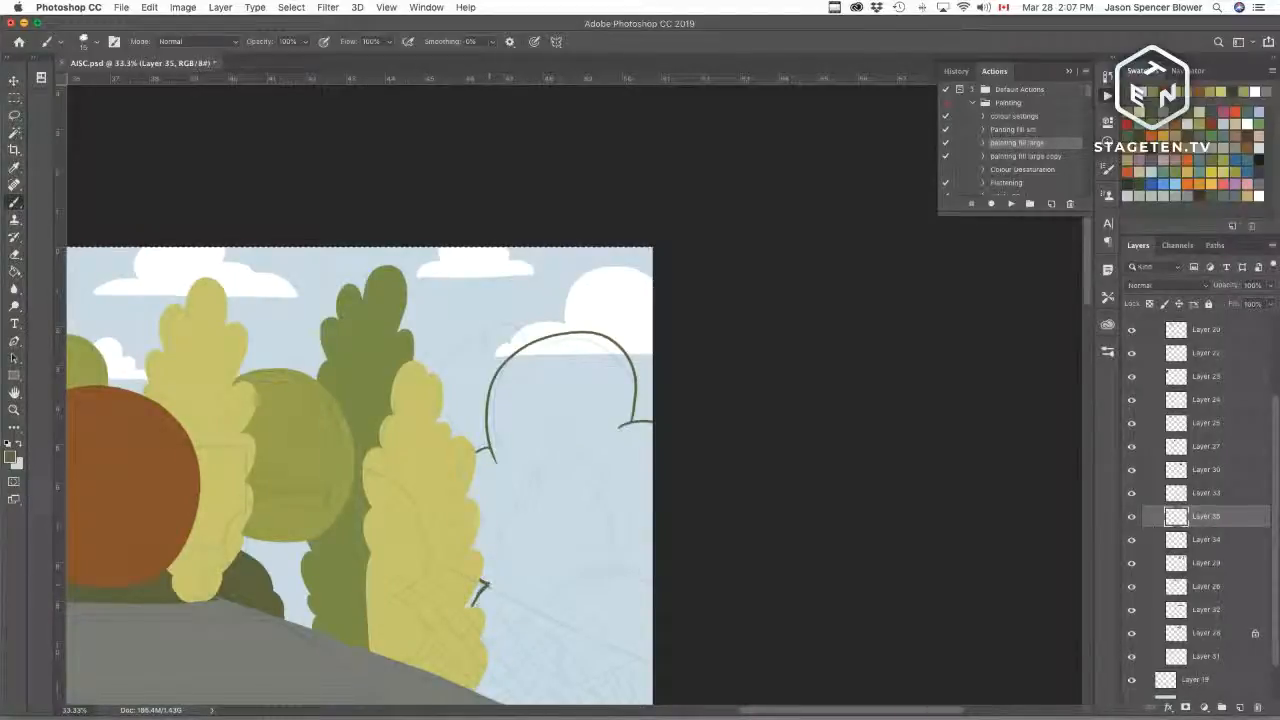
{"action": "left_click_drag", "start_coordinate": [487, 652], "coordinate": [537, 676]}
{"action": "scroll", "coordinate": [604, 552], "scroll_direction": "down", "scroll_amount": 5}
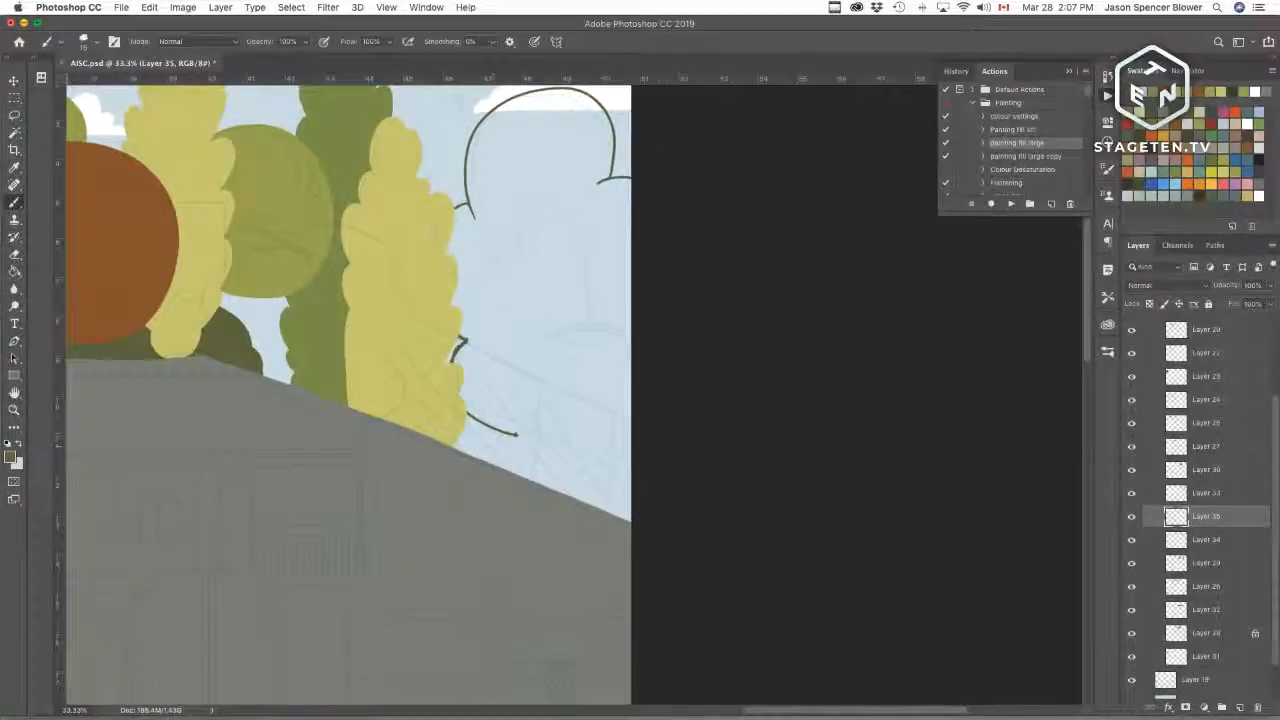
{"action": "left_click_drag", "start_coordinate": [500, 466], "coordinate": [498, 436]}
{"action": "key", "text": "super+z"}
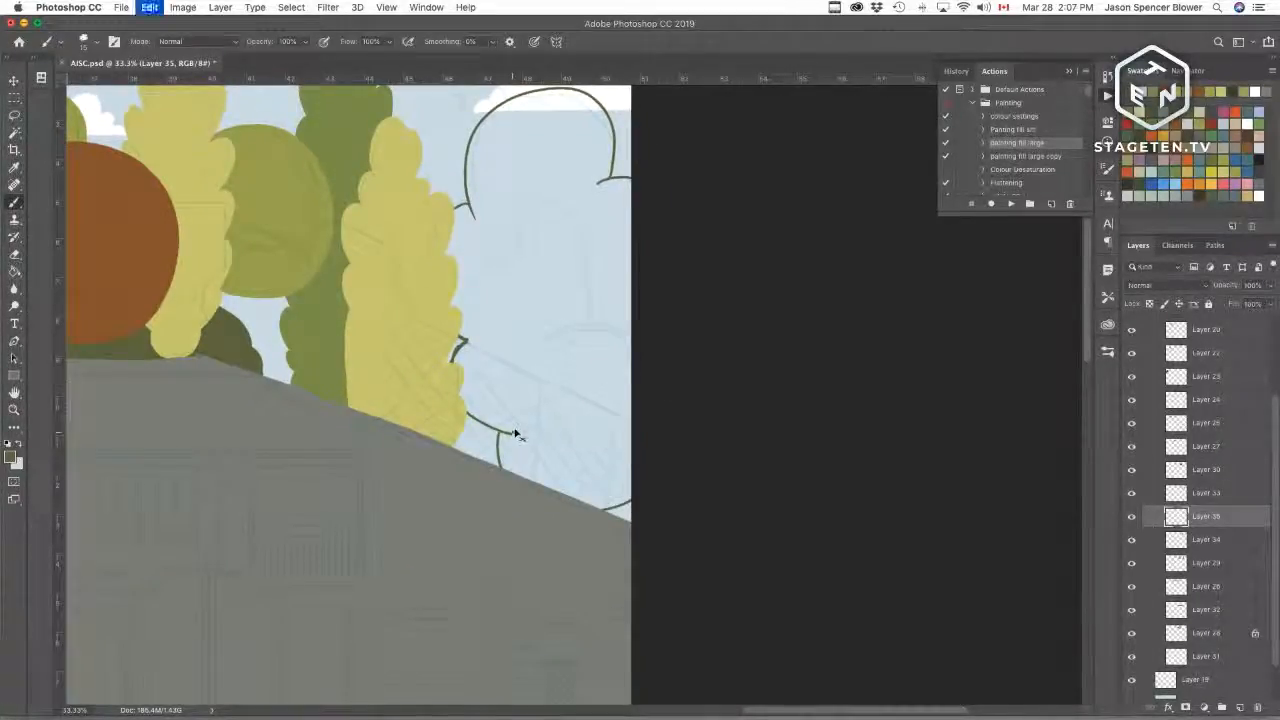
{"action": "left_click_drag", "start_coordinate": [486, 427], "coordinate": [473, 460]}
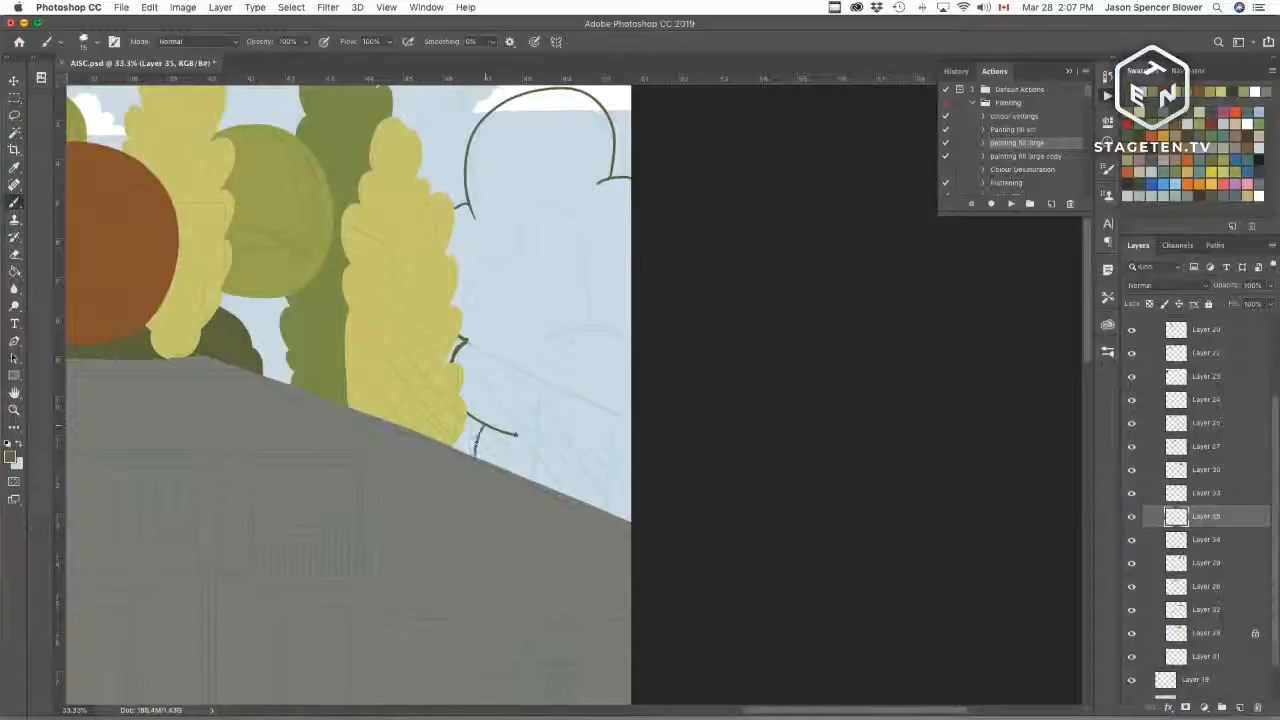
{"action": "key", "text": "super+z"}
{"action": "left_click_drag", "start_coordinate": [490, 426], "coordinate": [632, 412]}
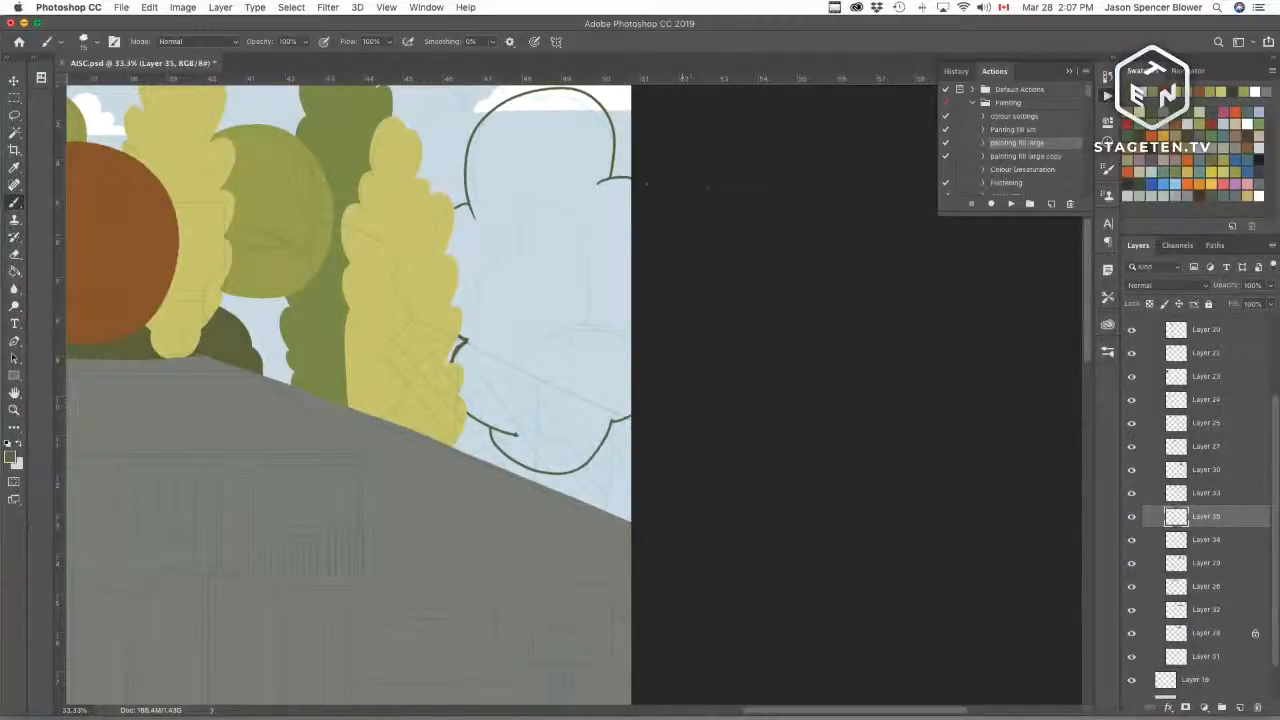
Step: Select inside the bushy tree outline with the Magic Wand and fill it using the painting fill large action
{"action": "key", "text": "w"}
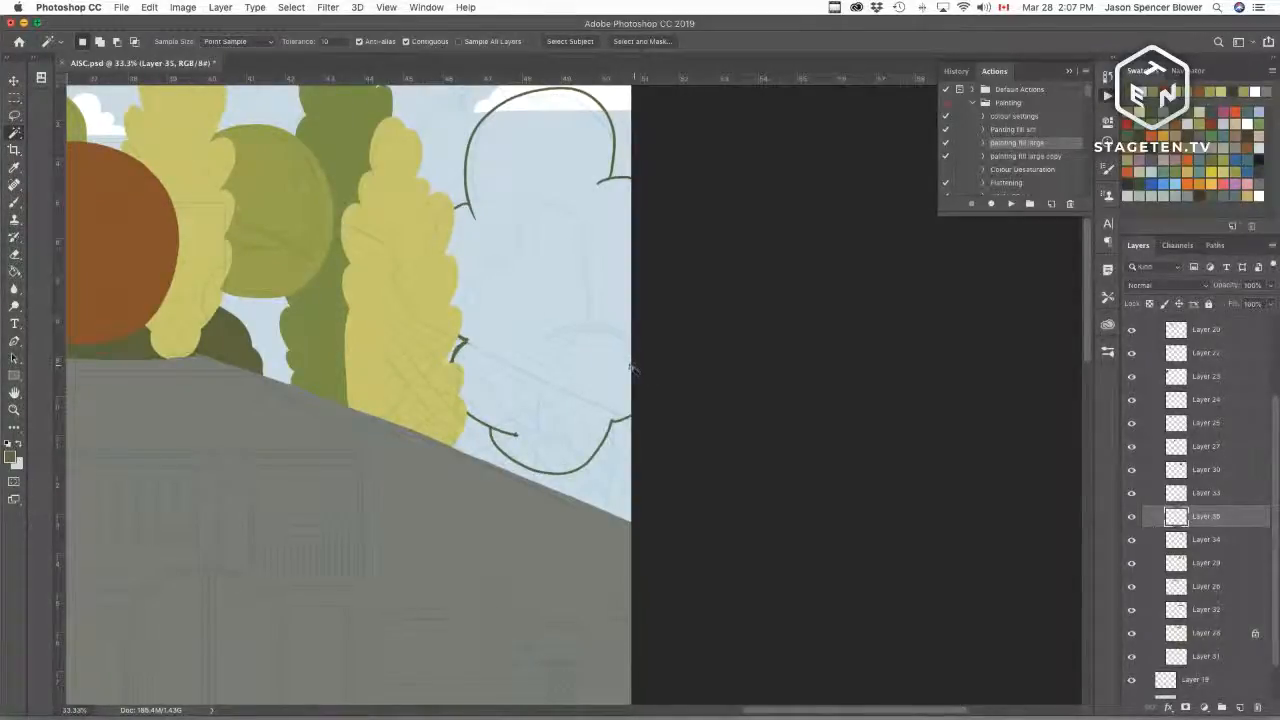
{"action": "left_click", "coordinate": [576, 263]}
{"action": "left_click", "coordinate": [1011, 203]}
{"action": "left_click_drag", "start_coordinate": [570, 325], "coordinate": [619, 457]}
{"action": "key", "text": "b"}
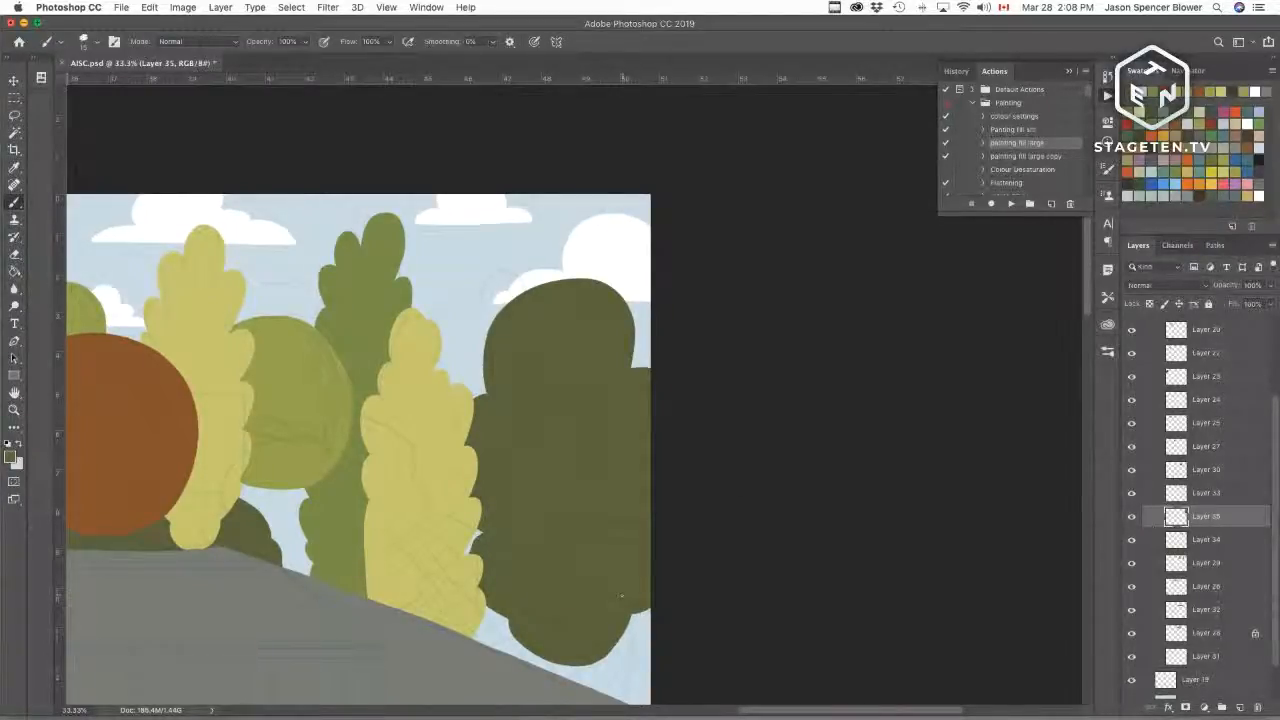
Step: Add a new layer above the bushy tree and undo a trial brush stroke on it
{"action": "left_click_drag", "start_coordinate": [657, 526], "coordinate": [680, 480]}
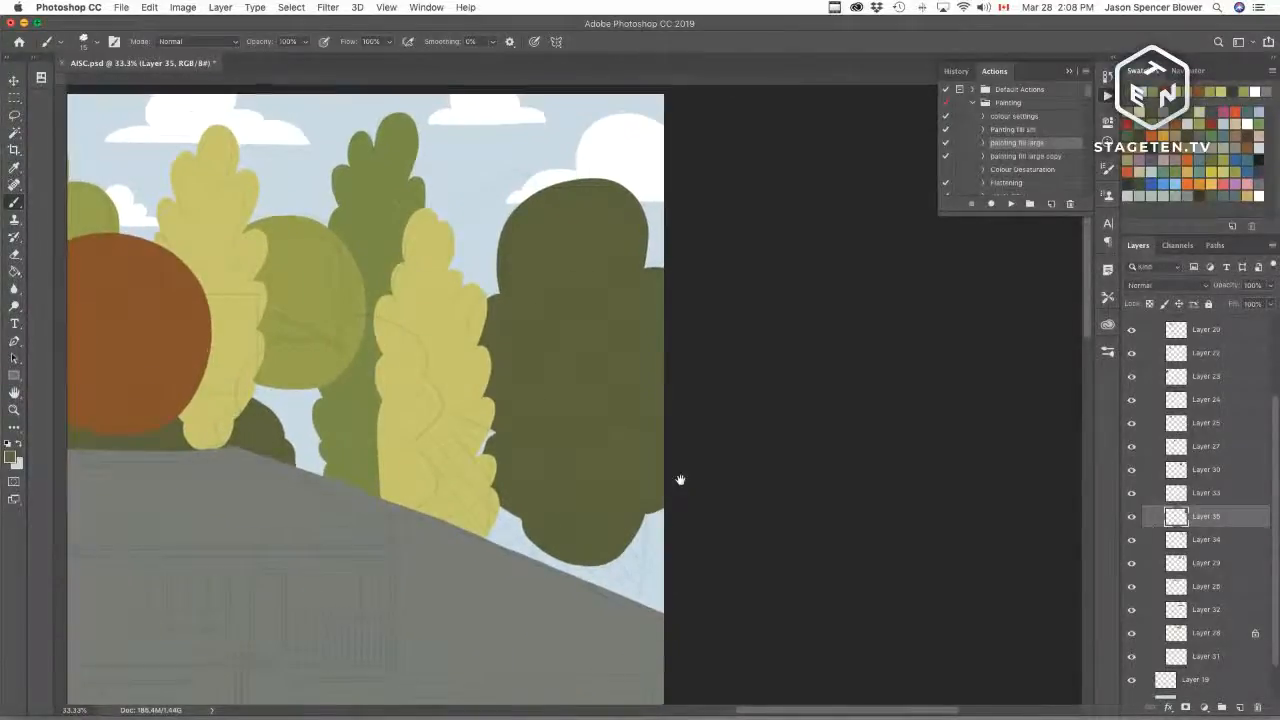
{"action": "key", "text": "super+r"}
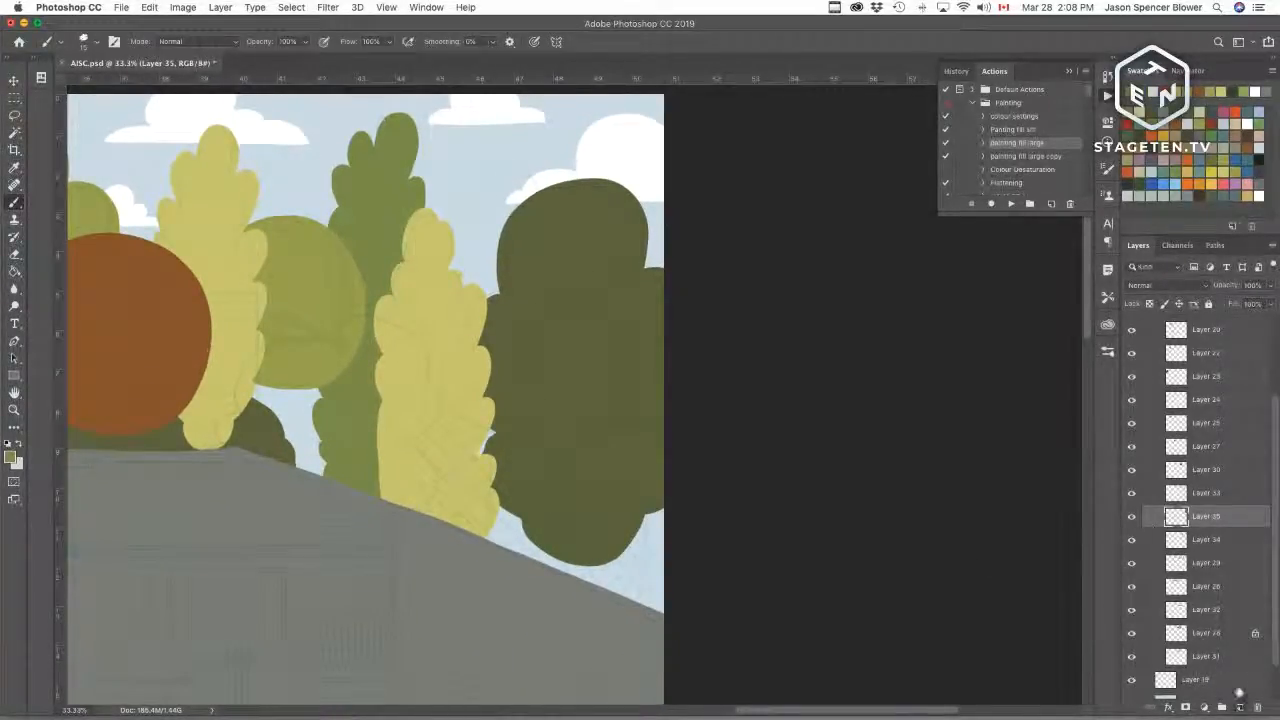
{"action": "left_click", "coordinate": [1240, 707]}
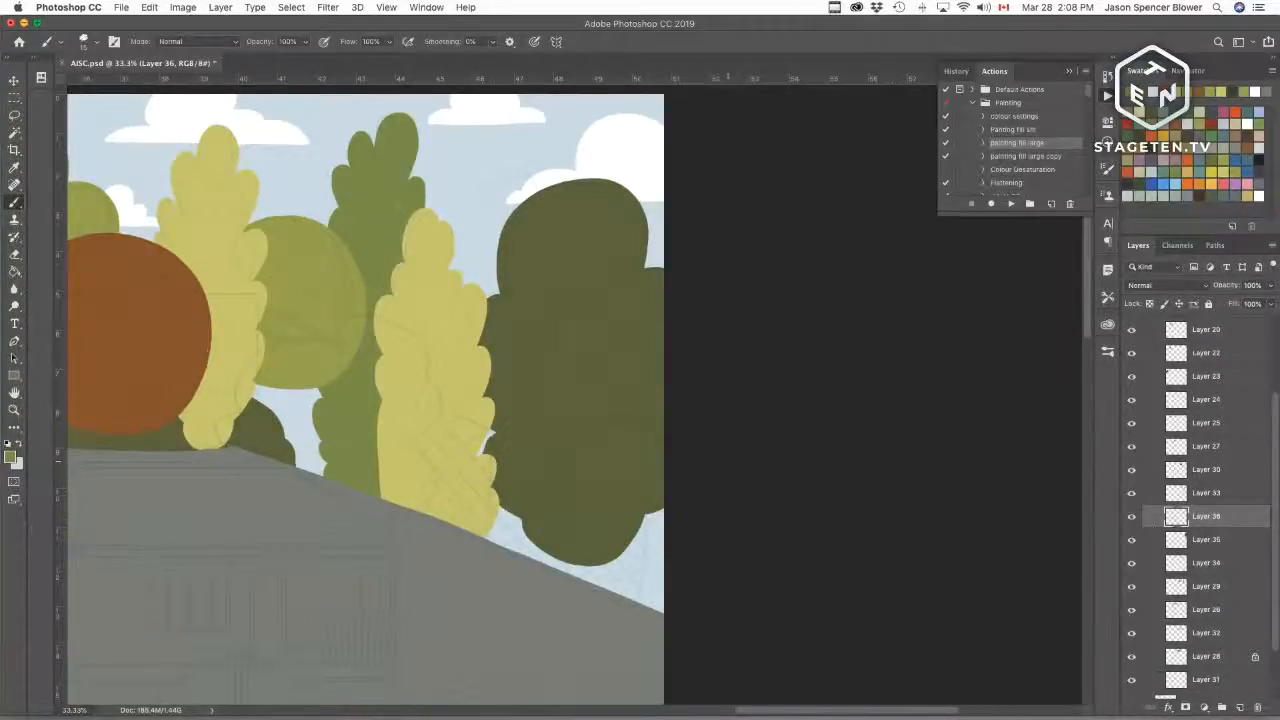
{"action": "left_click_drag", "start_coordinate": [662, 411], "coordinate": [538, 560]}
{"action": "key", "text": "cmd+z"}
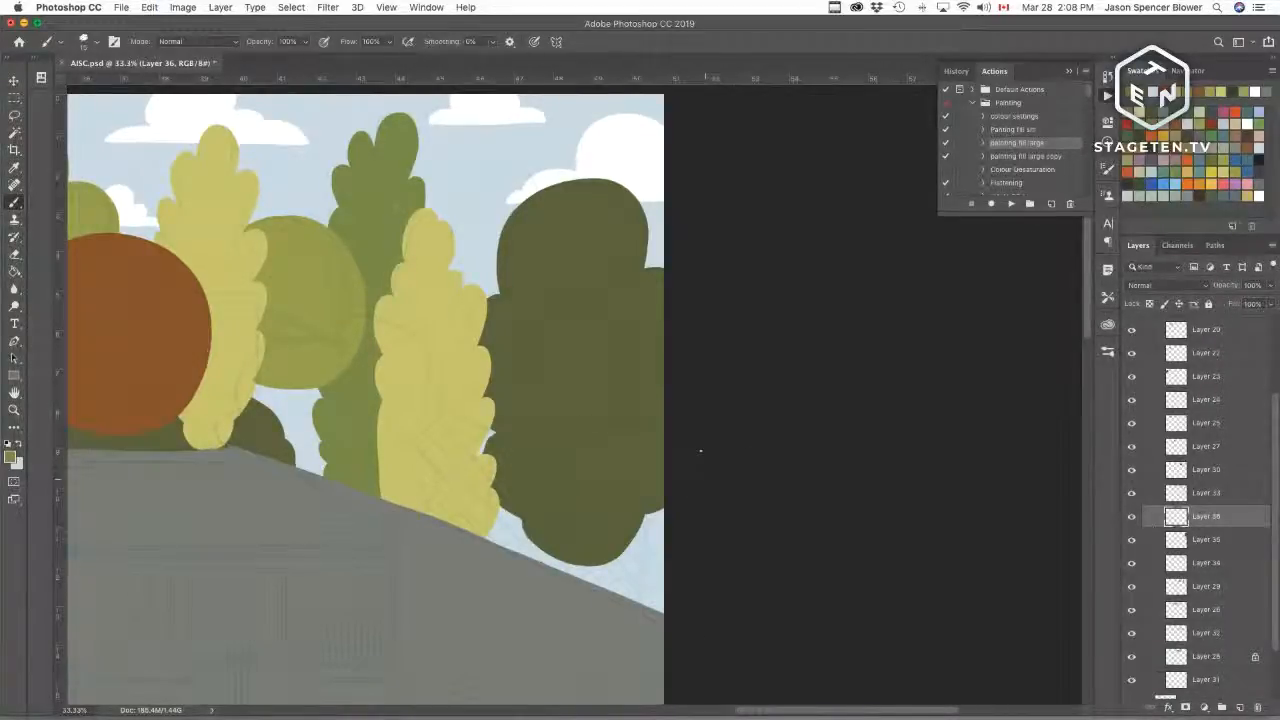
Step: Draw a round tree outline at the canvas's lower right edge and fill it with the Magic Wand and painting fill large action
{"action": "left_click_drag", "start_coordinate": [662, 412], "coordinate": [518, 550]}
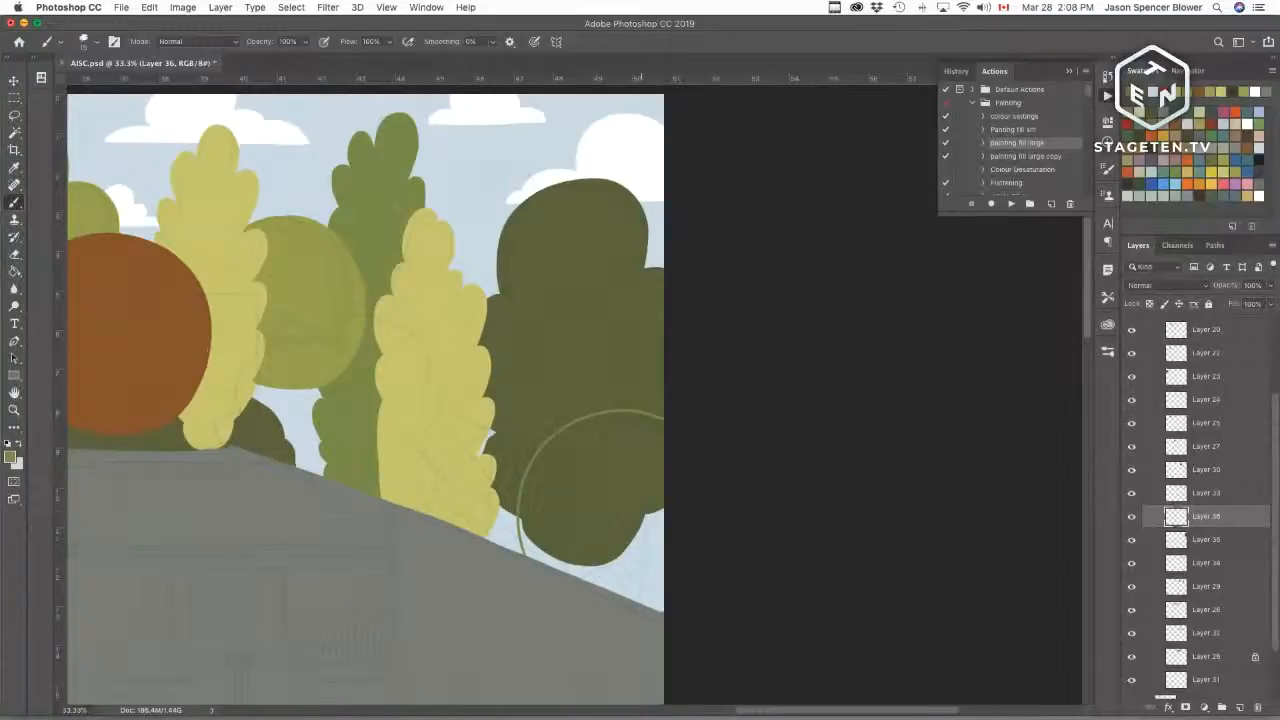
{"action": "key", "text": "w"}
{"action": "left_click", "coordinate": [620, 506]}
{"action": "left_click", "coordinate": [1009, 208]}
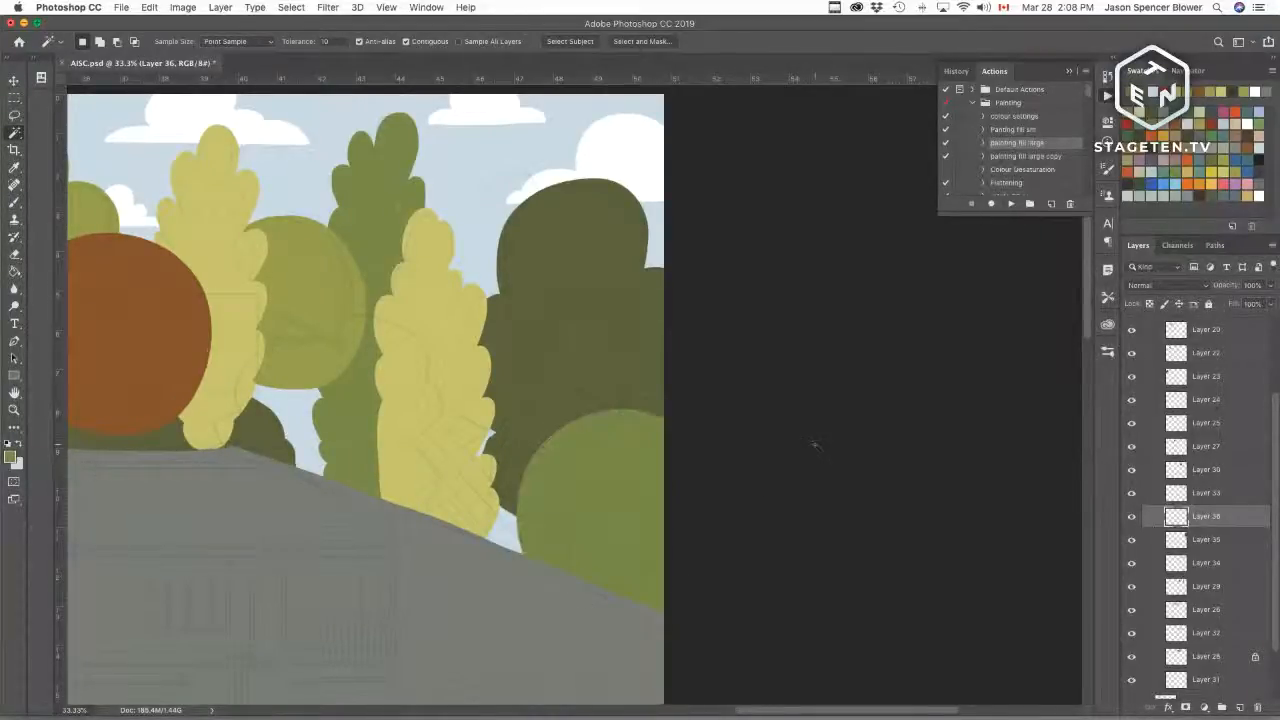
{"action": "key", "text": "b"}
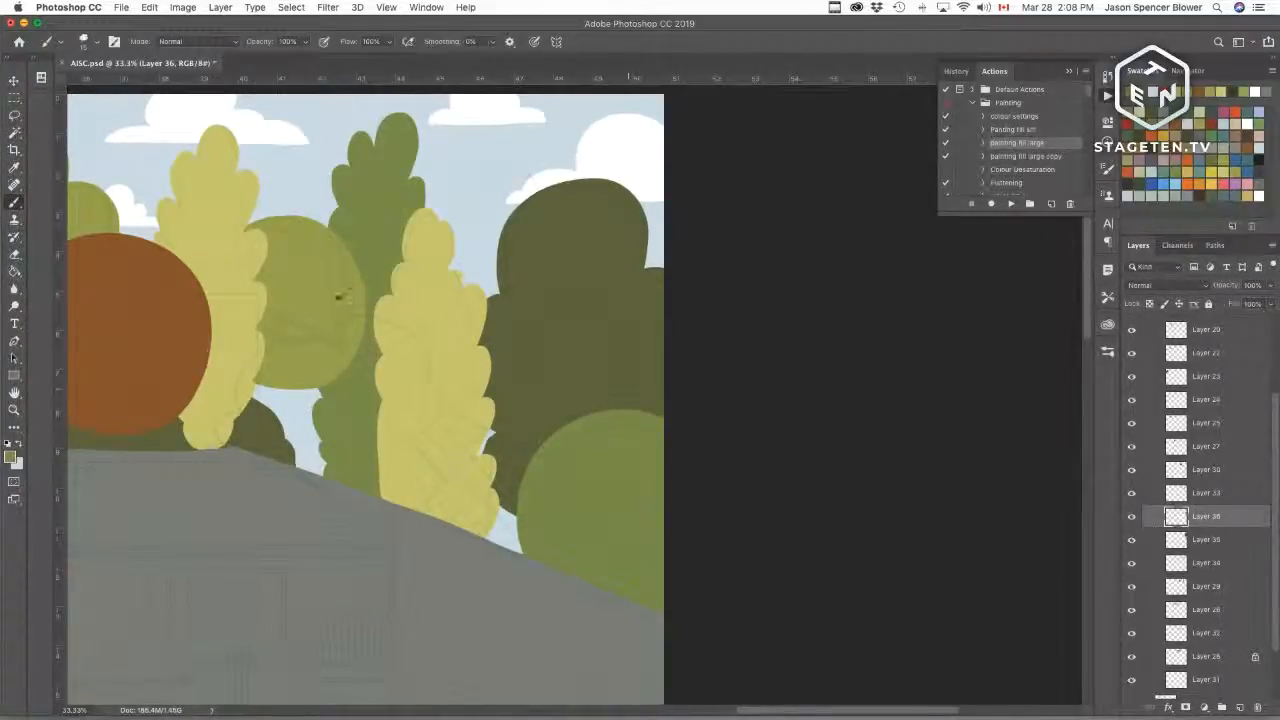
Step: Add a new layer and draw a bushy tree outline in front of the dark tree at the right edge
{"action": "left_click", "coordinate": [1239, 706]}
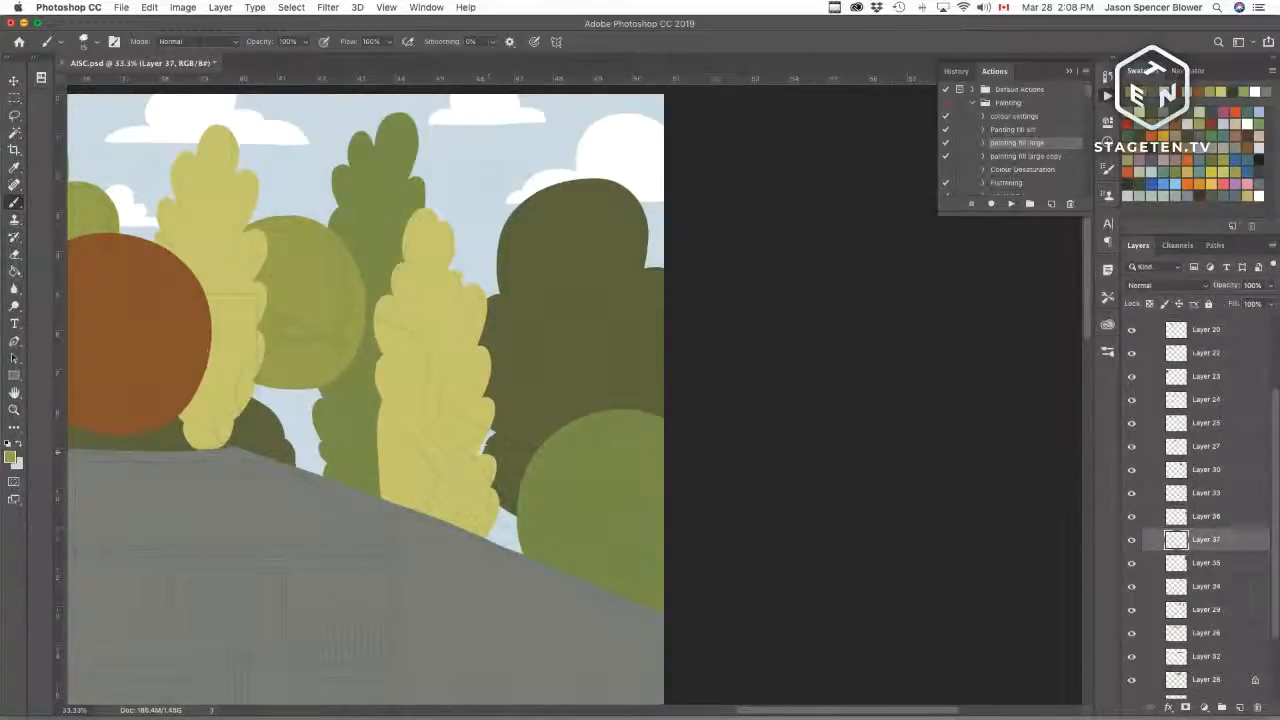
{"action": "mouse_move", "coordinate": [504, 404]}
{"action": "left_mouse_down"}
{"action": "mouse_move", "coordinate": [552, 325]}
{"action": "mouse_move", "coordinate": [610, 355]}
{"action": "mouse_move", "coordinate": [631, 380]}
{"action": "mouse_move", "coordinate": [620, 388]}
{"action": "mouse_move", "coordinate": [630, 408]}
{"action": "left_mouse_up"}
{"action": "key", "text": "super+z"}
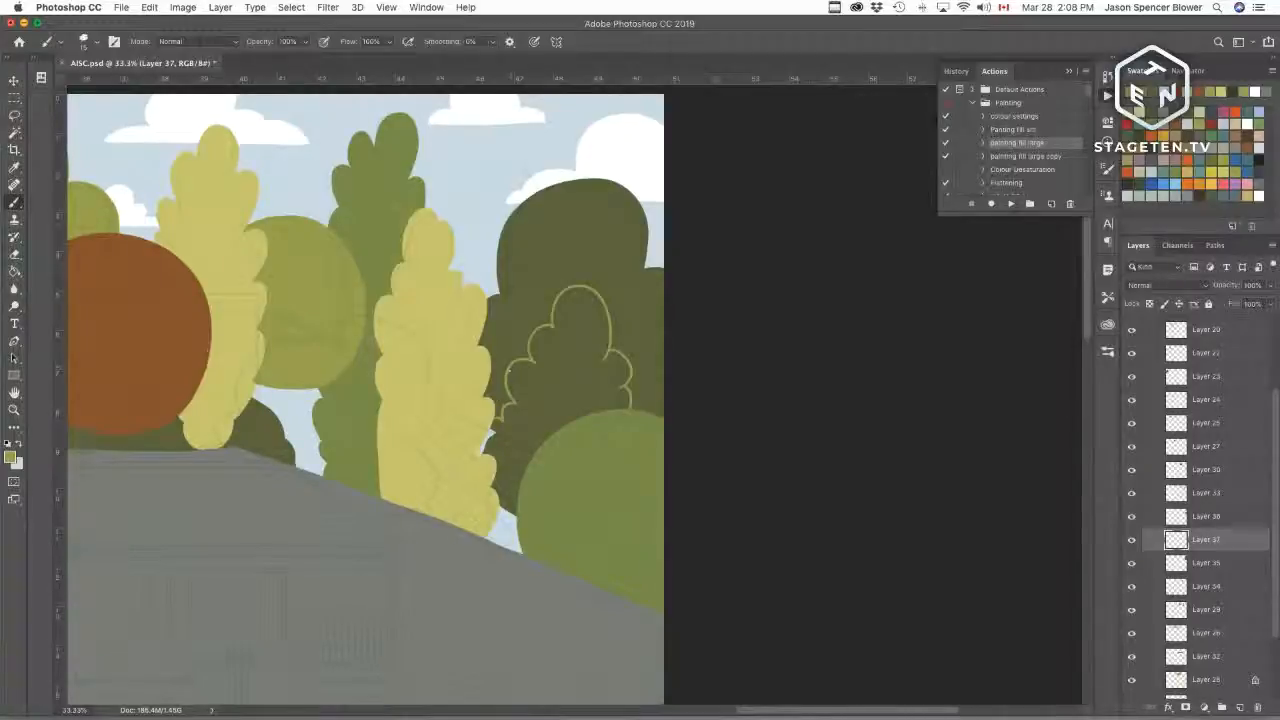
{"action": "mouse_move", "coordinate": [532, 357]}
{"action": "left_mouse_down"}
{"action": "mouse_move", "coordinate": [504, 383]}
{"action": "mouse_move", "coordinate": [499, 372]}
{"action": "mouse_move", "coordinate": [503, 398]}
{"action": "left_mouse_up"}
{"action": "key", "text": "super+z"}
Step: Select inside the new bushy outline with the Magic Wand and fill it using the painting fill large action
{"action": "key", "text": "w"}
{"action": "left_click", "coordinate": [529, 494]}
{"action": "left_click", "coordinate": [1011, 204]}
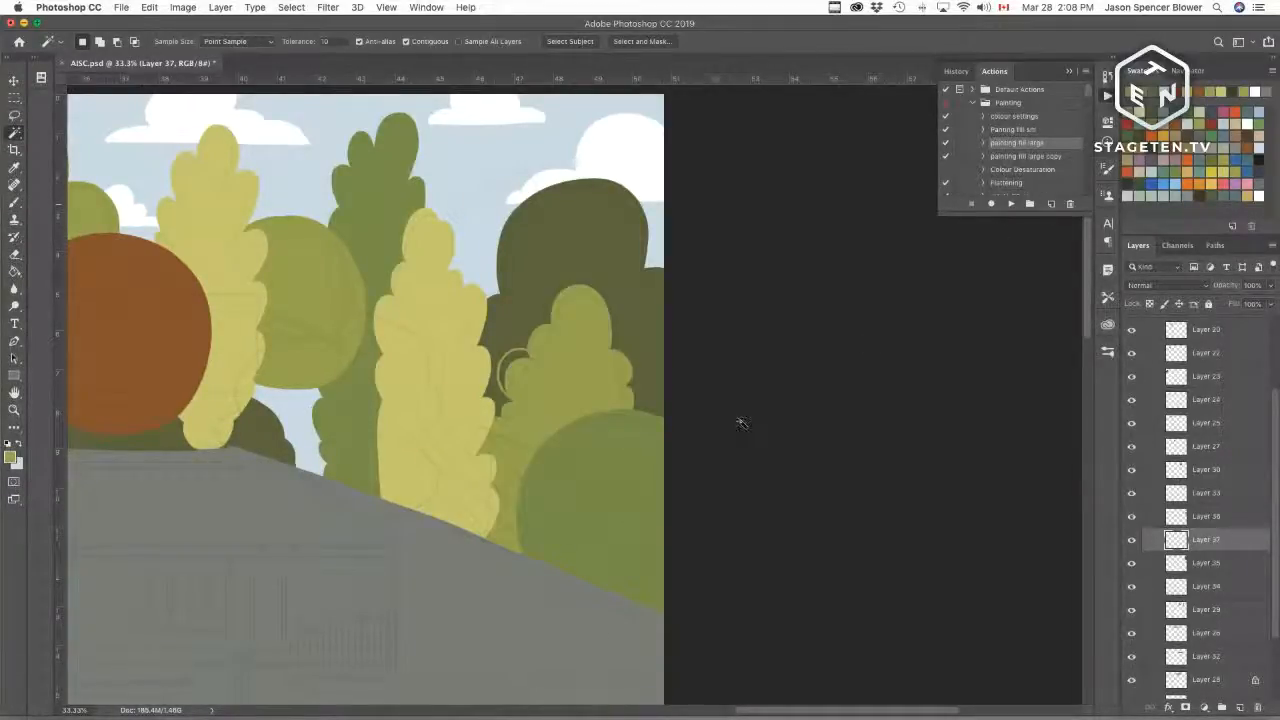
{"action": "key", "text": "b"}
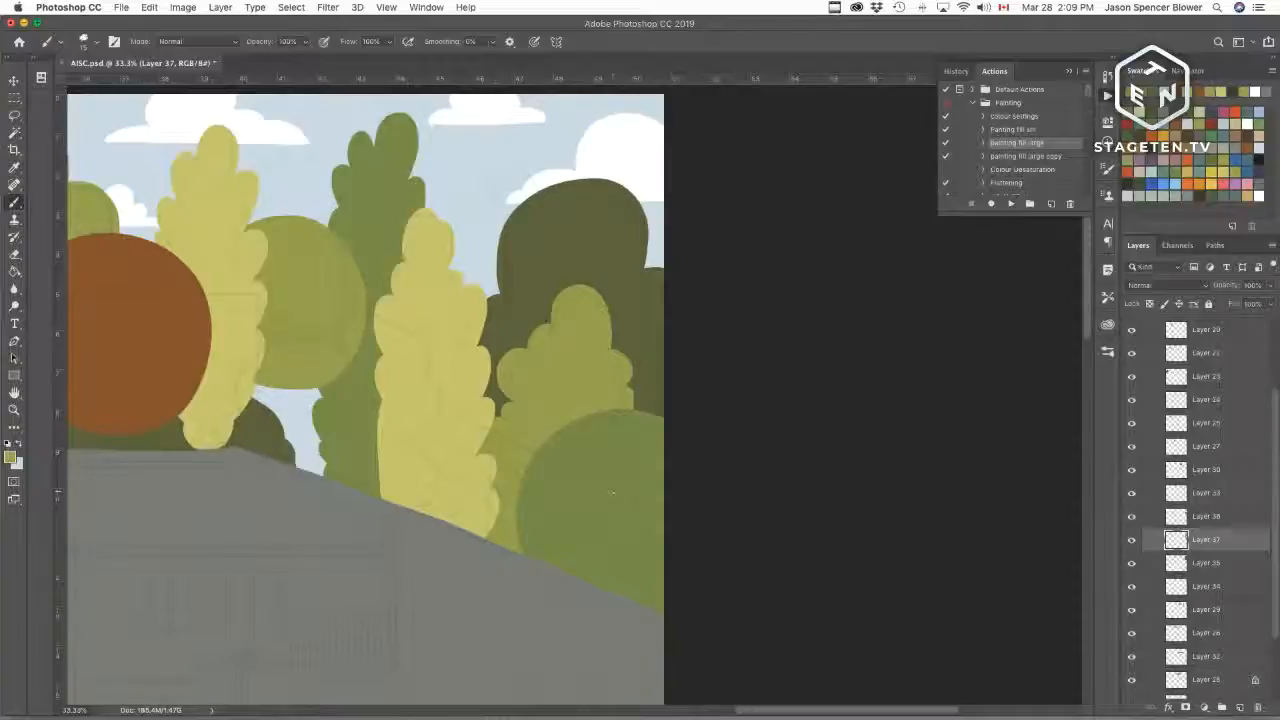
Step: Touch up the edges of the new bushy tree fill with brush strokes
{"action": "key", "text": "super+plus"}
{"action": "key", "text": "super+plus"}
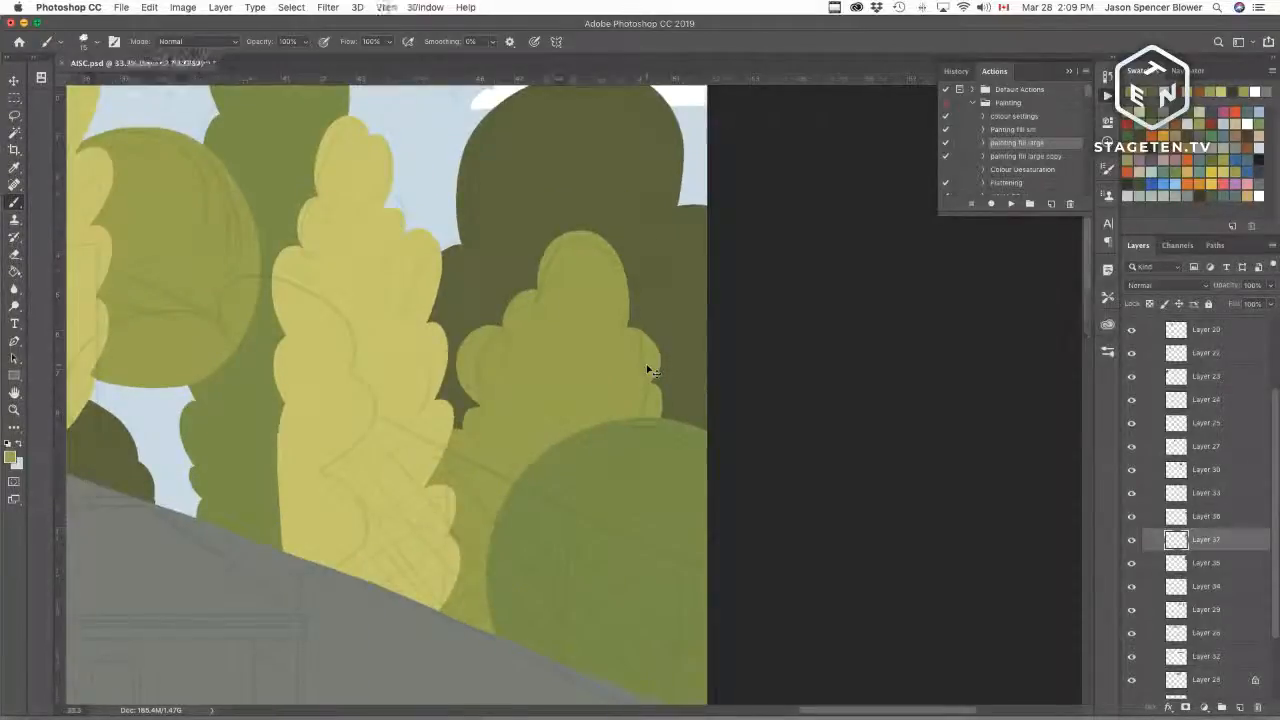
{"action": "left_click_drag", "start_coordinate": [668, 424], "coordinate": [624, 527]}
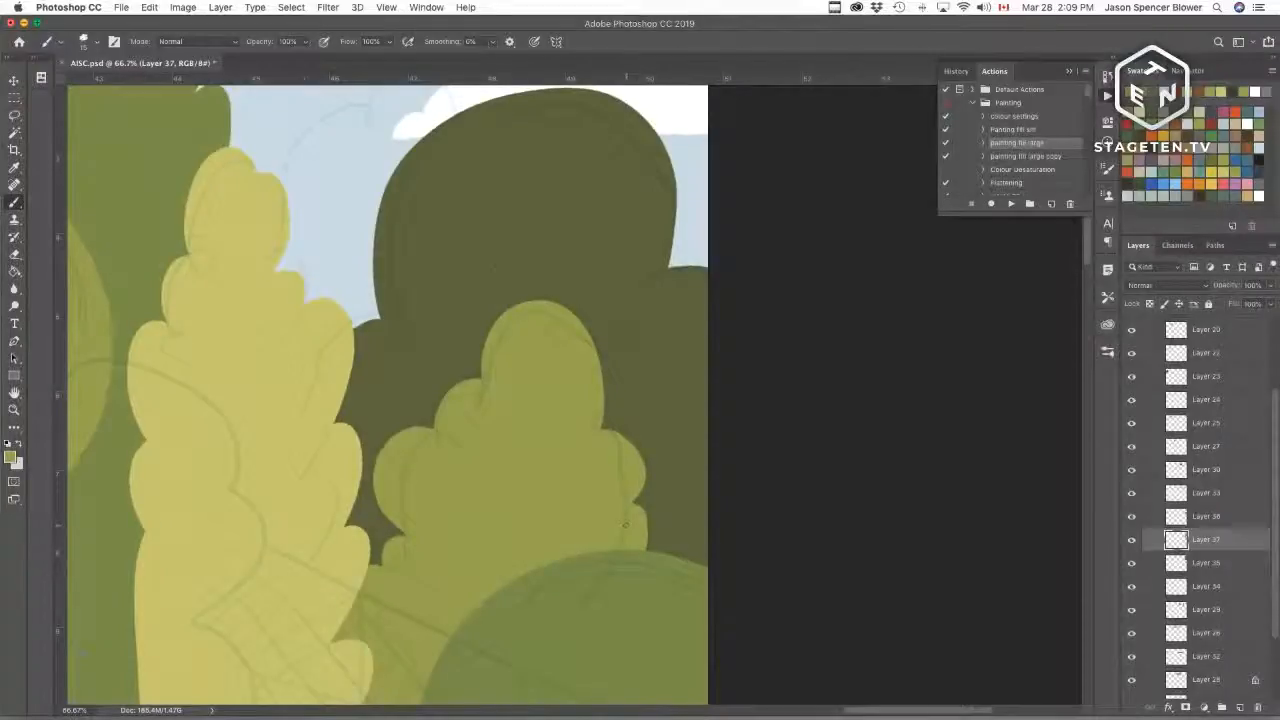
{"action": "left_click_drag", "start_coordinate": [476, 380], "coordinate": [430, 430]}
{"action": "mouse_move", "coordinate": [480, 377]}
{"action": "left_mouse_down"}
{"action": "mouse_move", "coordinate": [426, 430]}
{"action": "mouse_move", "coordinate": [435, 410]}
{"action": "left_mouse_up"}
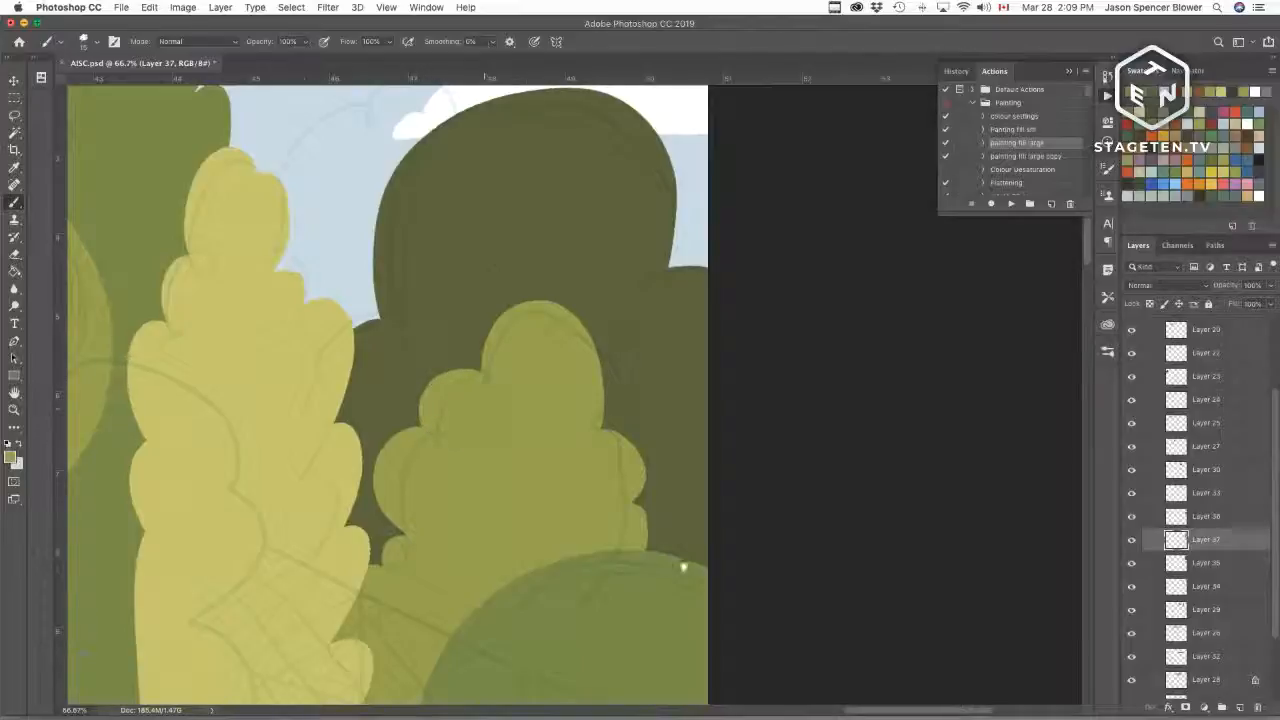
{"action": "left_click_drag", "start_coordinate": [683, 567], "coordinate": [671, 455]}
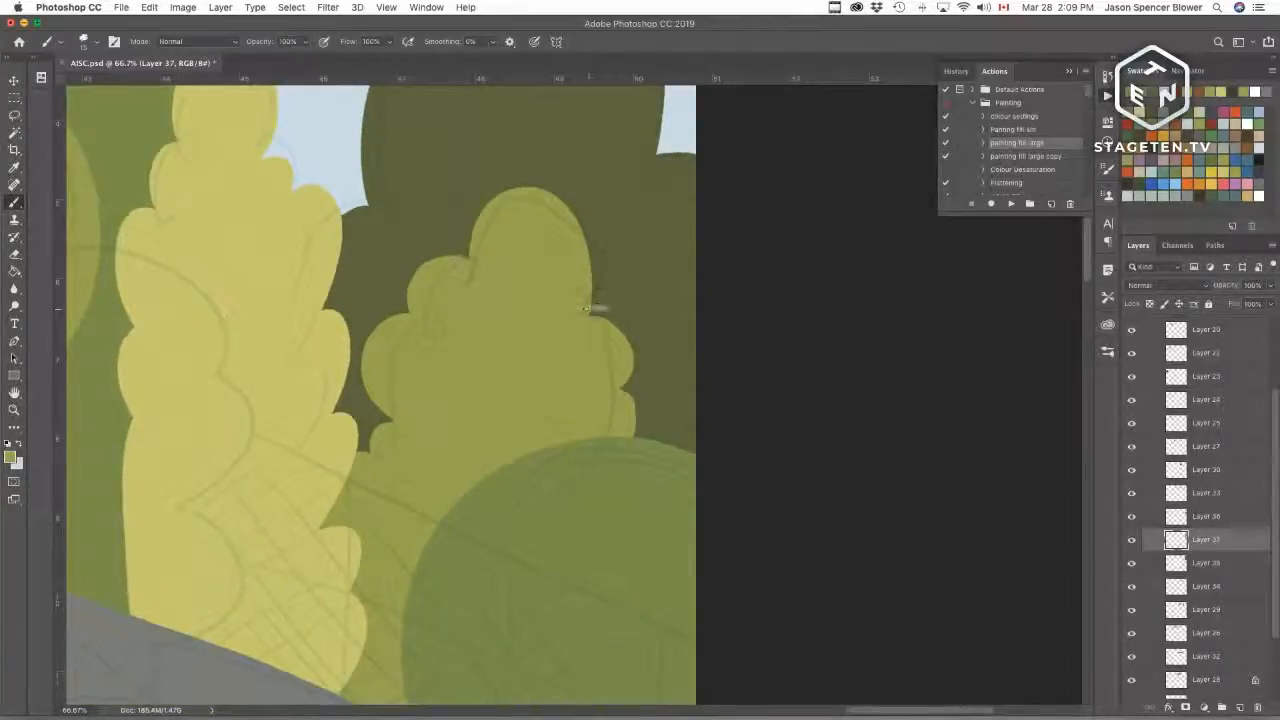
{"action": "mouse_move", "coordinate": [588, 309]}
{"action": "left_mouse_down"}
{"action": "mouse_move", "coordinate": [639, 348]}
{"action": "mouse_move", "coordinate": [630, 383]}
{"action": "mouse_move", "coordinate": [598, 314]}
{"action": "left_mouse_up"}
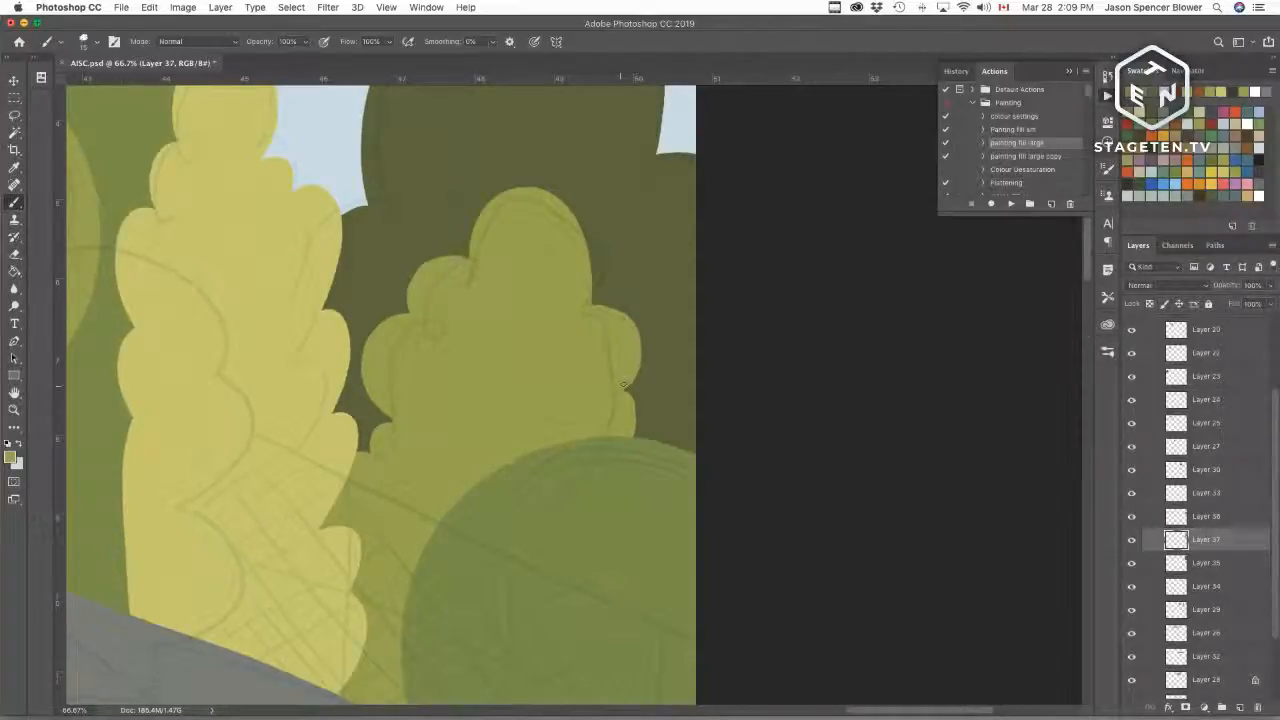
{"action": "mouse_move", "coordinate": [625, 397]}
{"action": "left_mouse_down"}
{"action": "mouse_move", "coordinate": [636, 443]}
{"action": "mouse_move", "coordinate": [648, 425]}
{"action": "mouse_move", "coordinate": [638, 440]}
{"action": "left_mouse_up"}
{"action": "left_click_drag", "start_coordinate": [506, 354], "coordinate": [551, 677]}
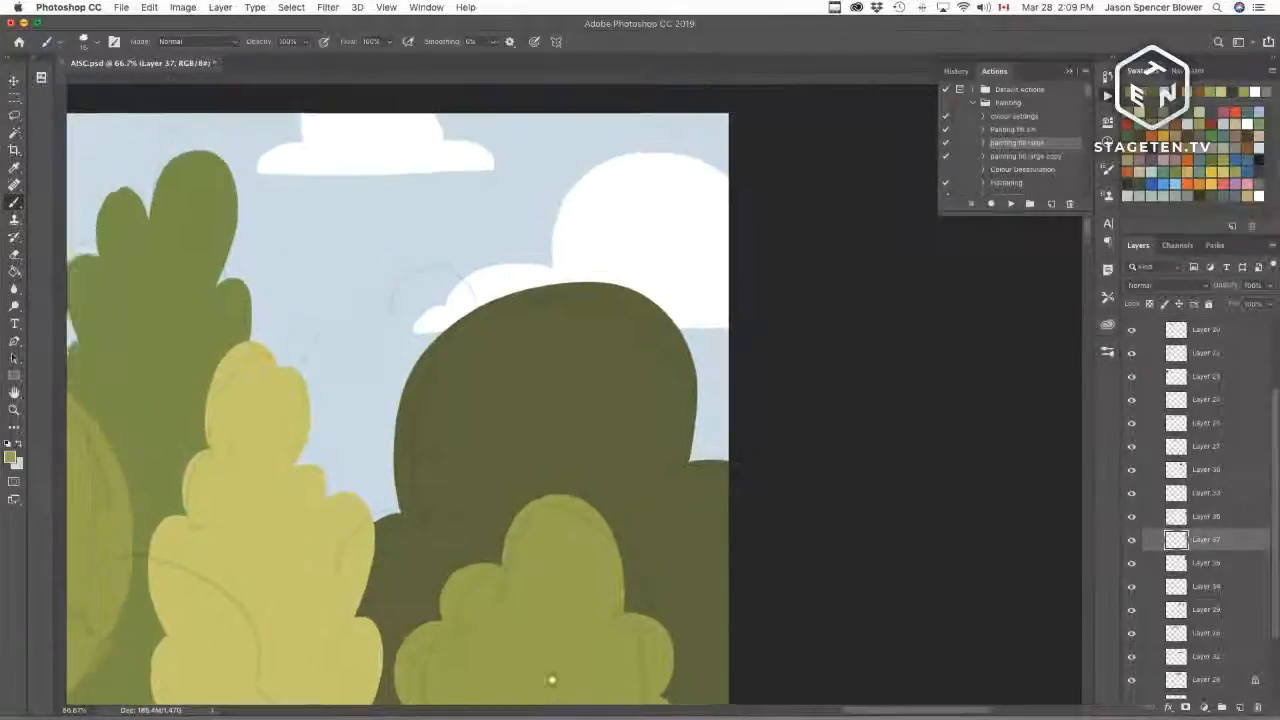
{"action": "left_click_drag", "start_coordinate": [588, 523], "coordinate": [730, 580]}
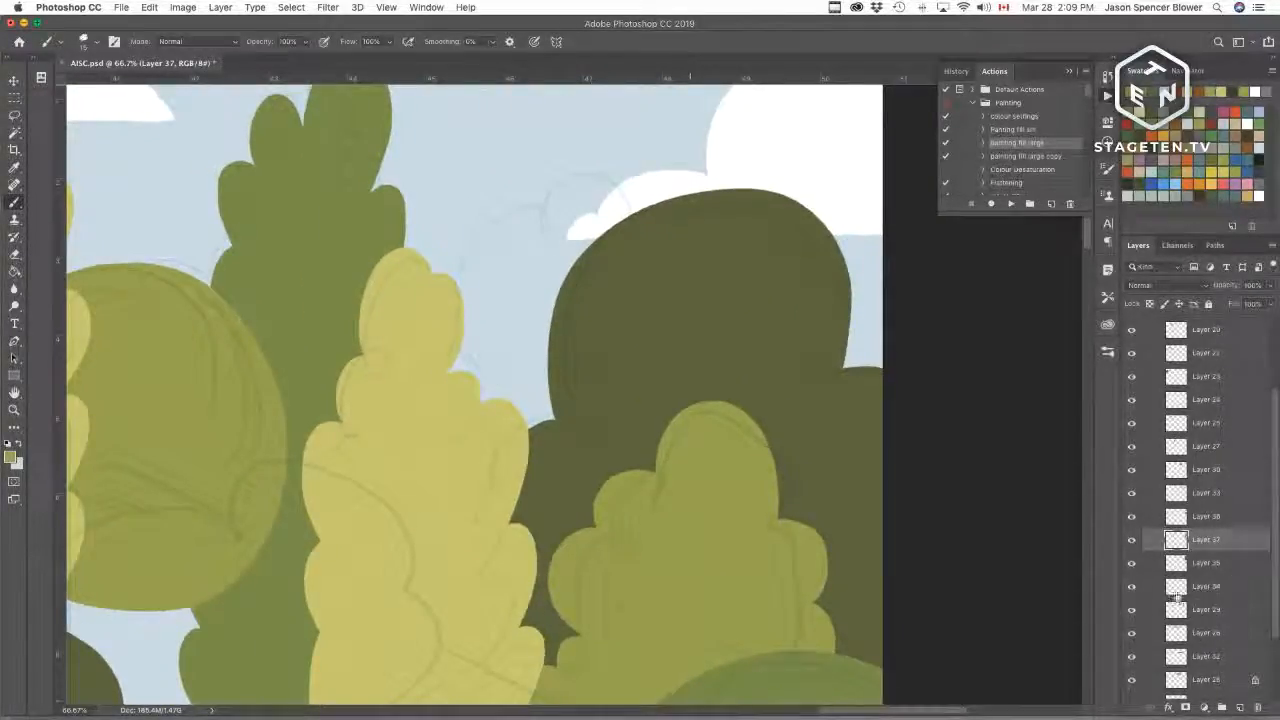
Step: Add a layer above Layer 34, outline a tall tree behind the bushy tree, and fill it with the painting fill large action
{"action": "left_click", "coordinate": [1133, 564]}
{"action": "left_click", "coordinate": [1133, 564]}
{"action": "left_click", "coordinate": [1178, 563]}
{"action": "left_click", "coordinate": [1178, 586]}
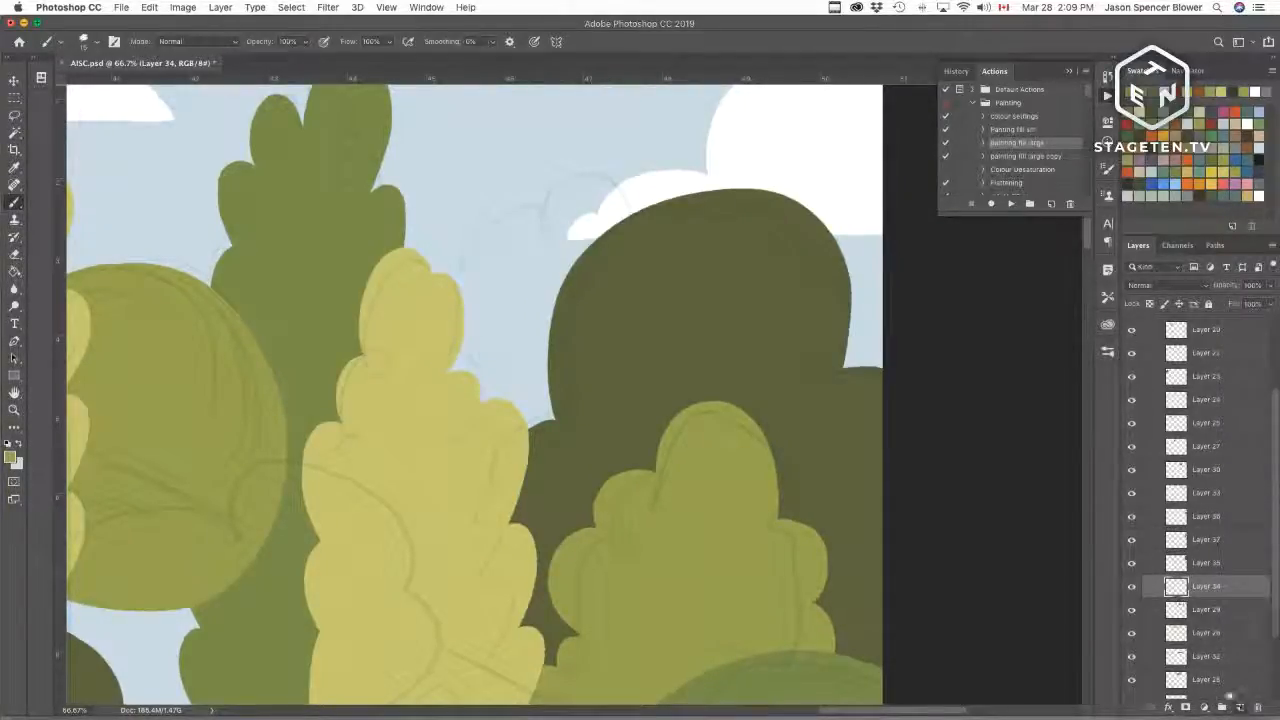
{"action": "left_click", "coordinate": [1240, 708]}
{"action": "mouse_move", "coordinate": [466, 298]}
{"action": "left_mouse_down"}
{"action": "mouse_move", "coordinate": [500, 292]}
{"action": "mouse_move", "coordinate": [665, 192]}
{"action": "mouse_move", "coordinate": [707, 190]}
{"action": "left_mouse_up"}
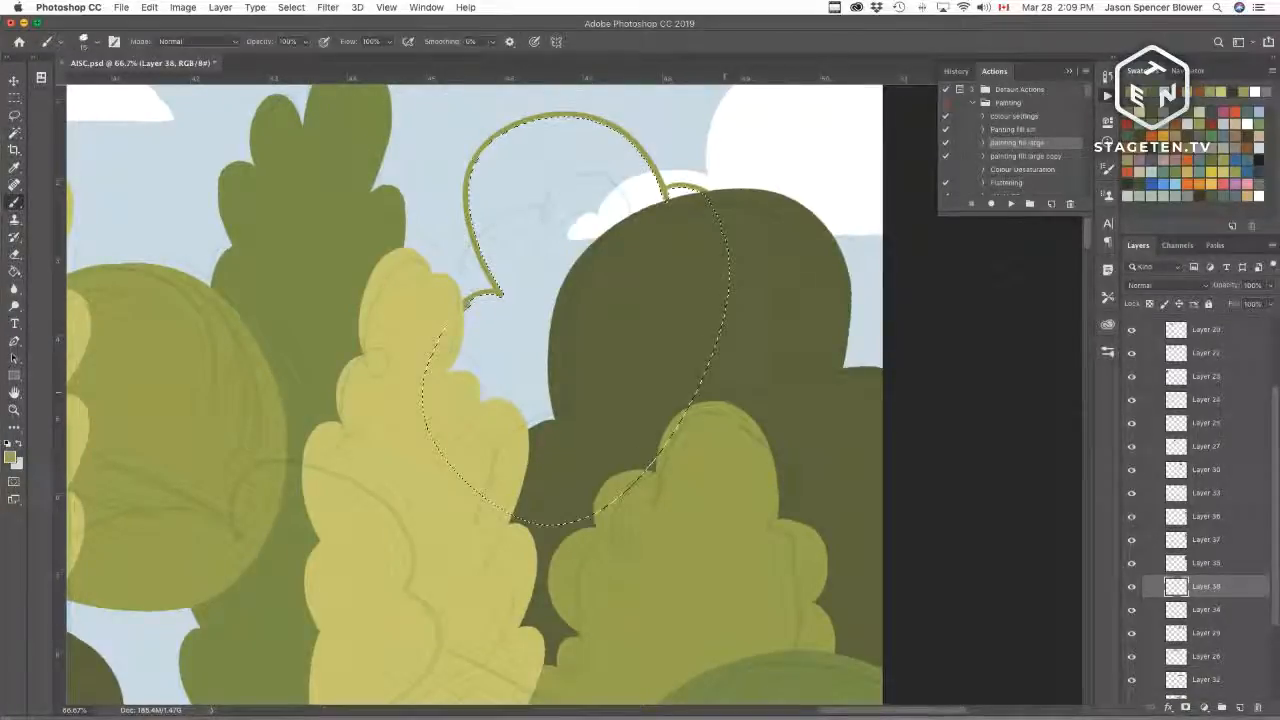
{"action": "left_click", "coordinate": [1010, 204]}
Step: Zoom out and toggle the tree layers on and off to review the whole row of trees
{"action": "key", "text": "super+minus"}
{"action": "key", "text": "super+minus"}
{"action": "key", "text": "super+minus"}
{"action": "key", "text": "super+minus"}
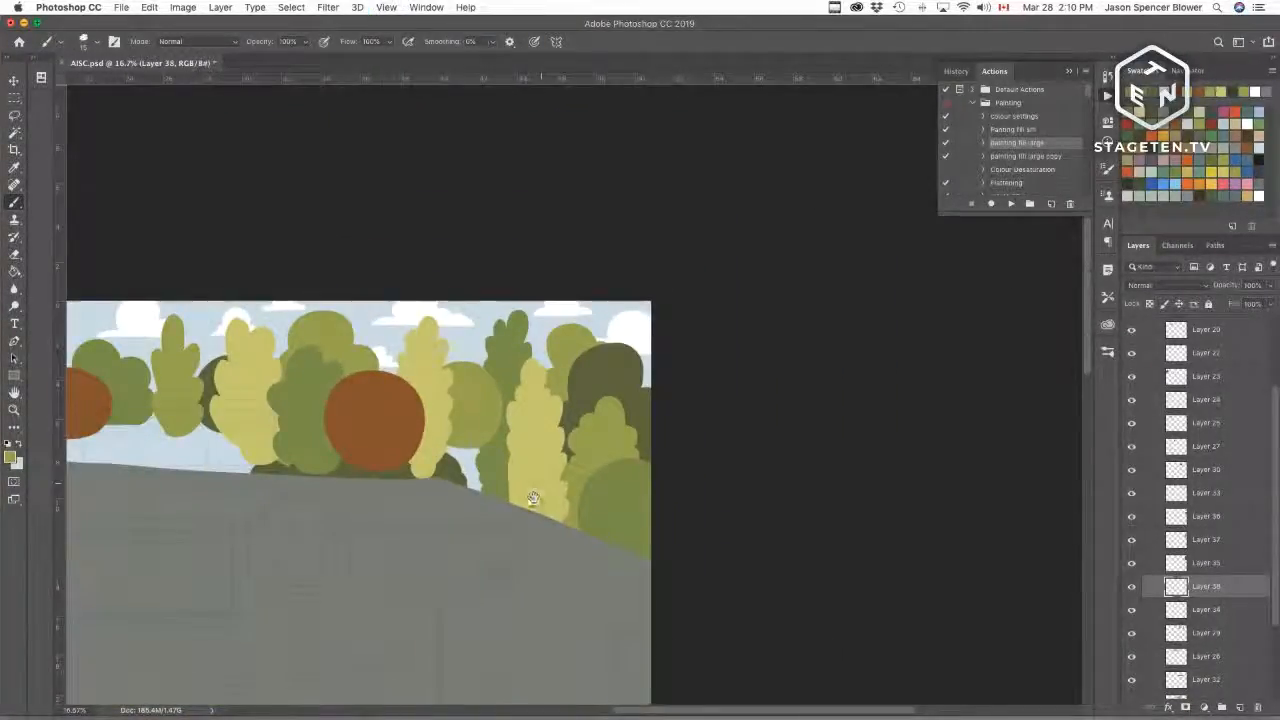
{"action": "left_click_drag", "start_coordinate": [531, 500], "coordinate": [548, 482]}
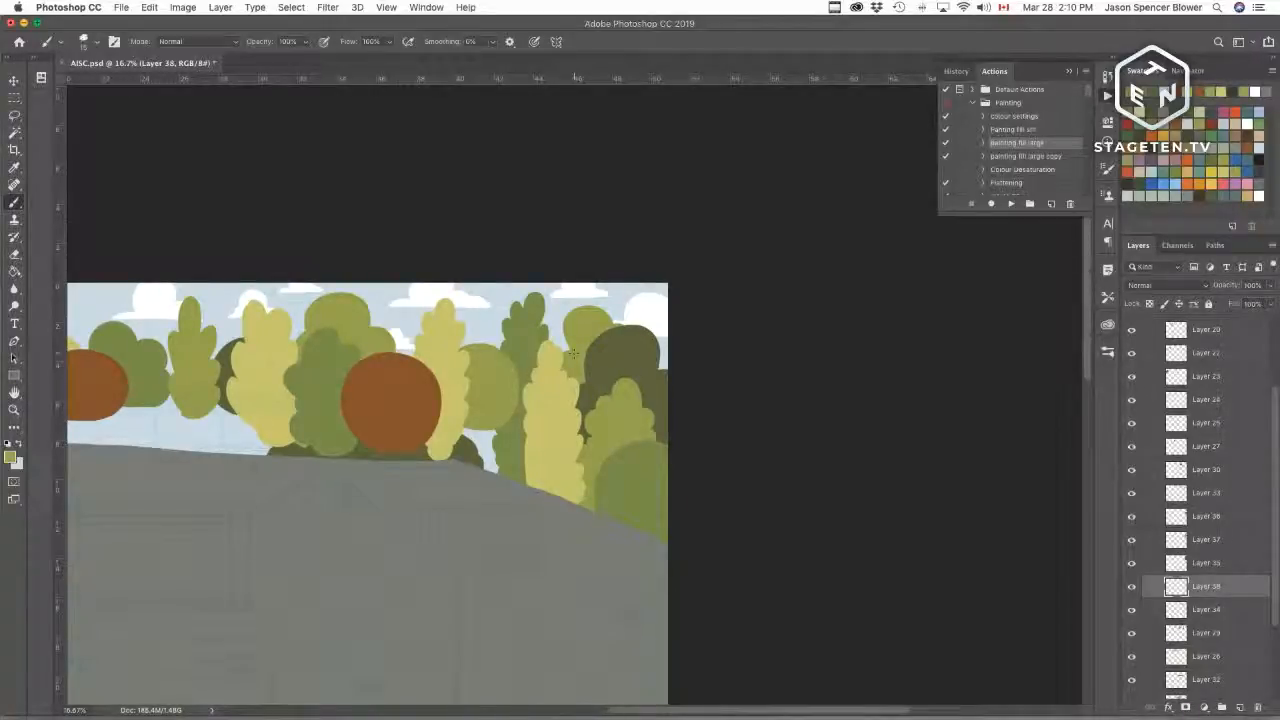
{"action": "left_click_drag", "start_coordinate": [609, 511], "coordinate": [855, 523]}
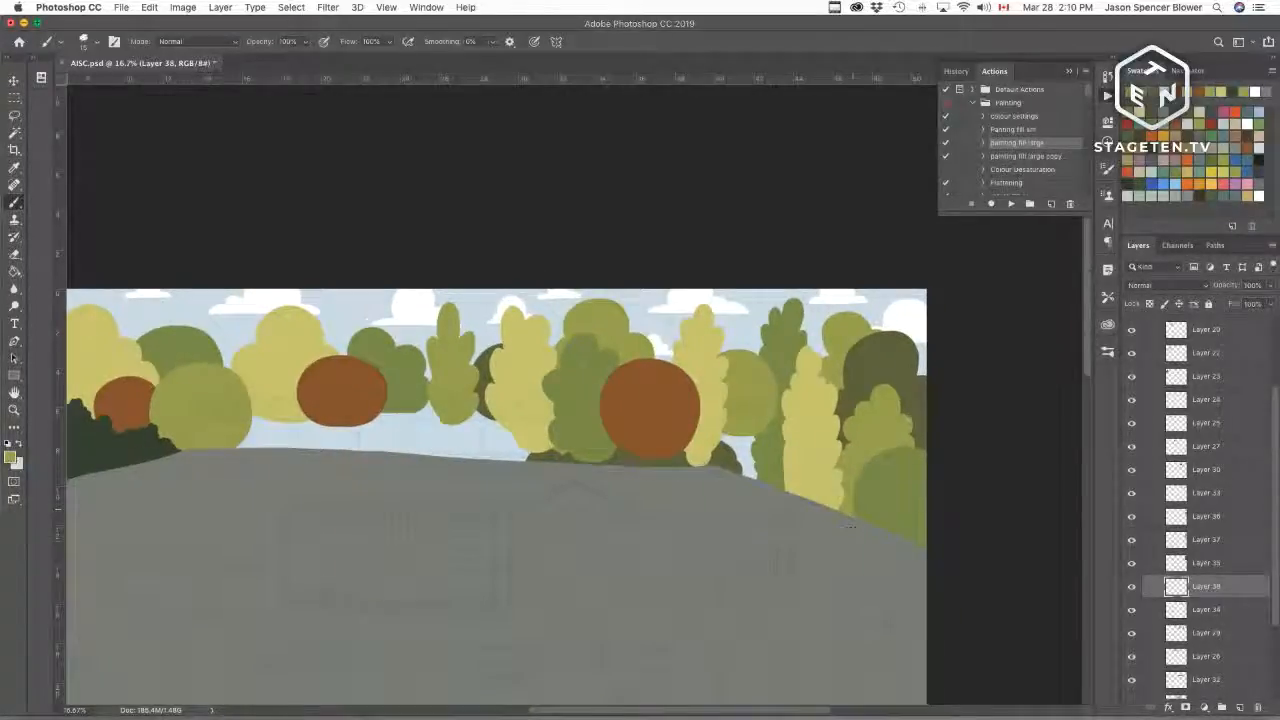
{"action": "mouse_move", "coordinate": [763, 508]}
{"action": "left_mouse_down"}
{"action": "mouse_move", "coordinate": [797, 503]}
{"action": "mouse_move", "coordinate": [746, 514]}
{"action": "left_mouse_up"}
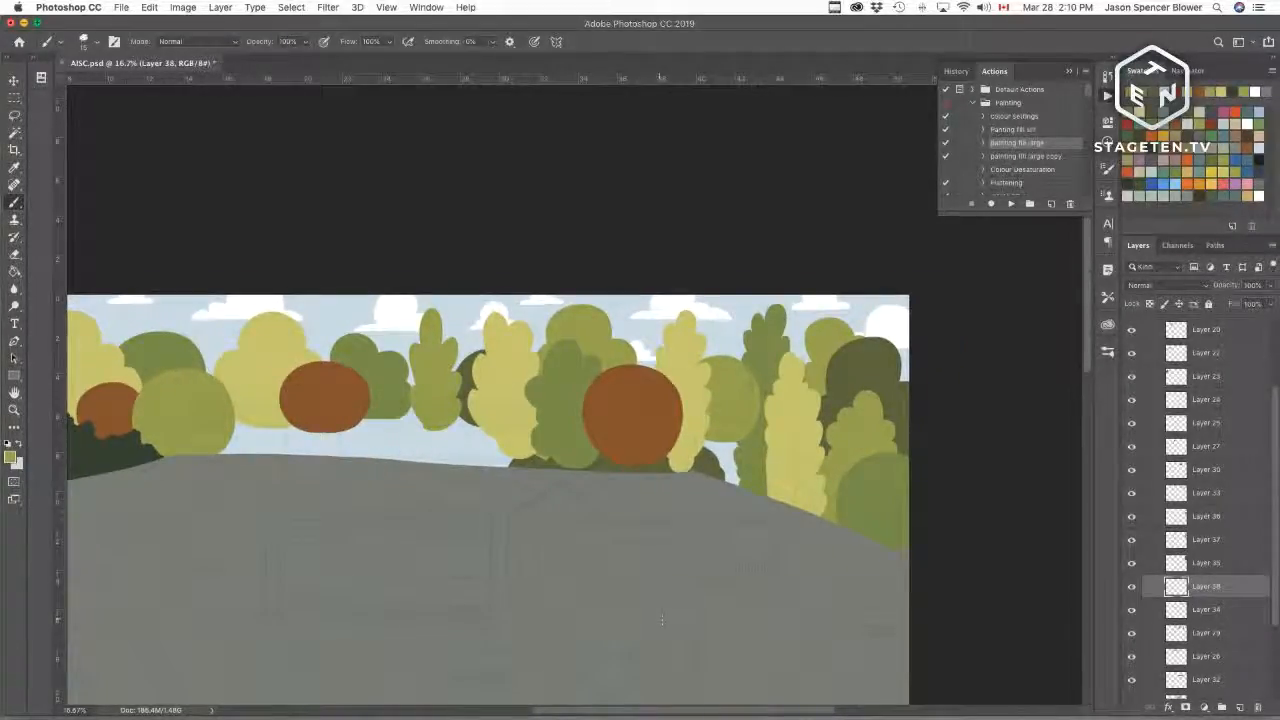
{"action": "left_click_drag", "start_coordinate": [783, 486], "coordinate": [730, 512]}
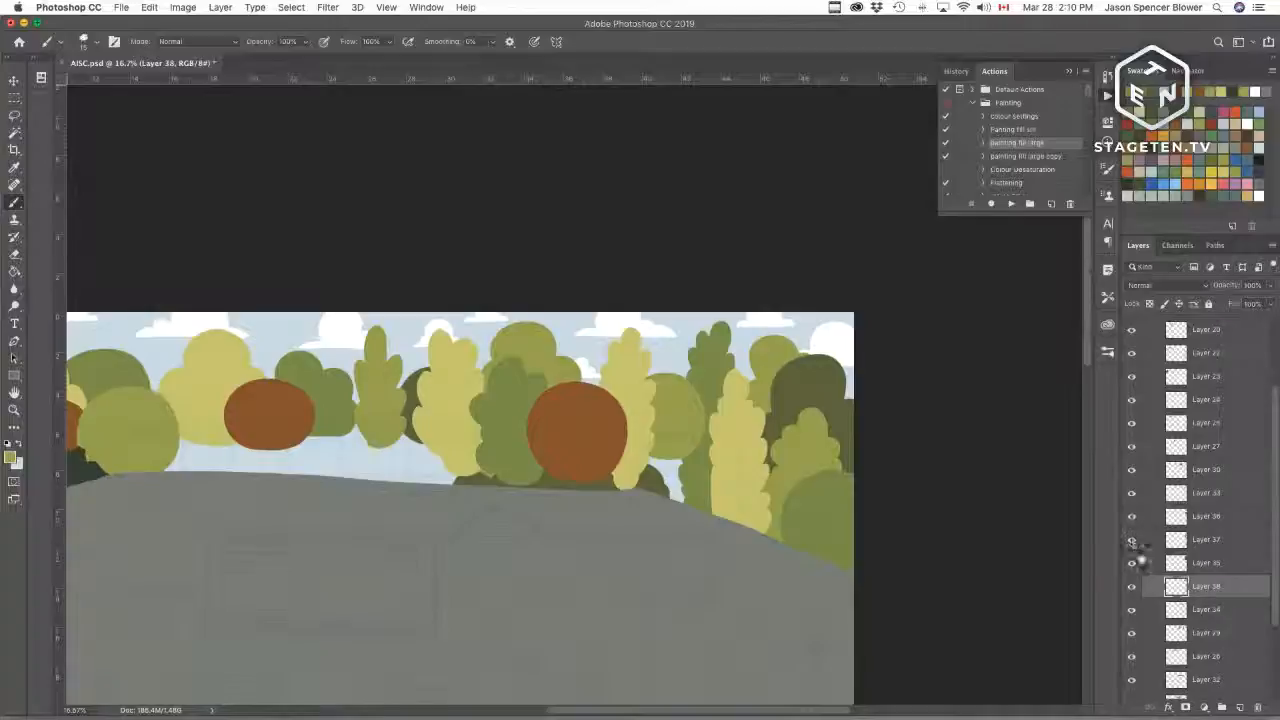
{"action": "left_click", "coordinate": [1132, 611]}
{"action": "left_click", "coordinate": [1132, 611]}
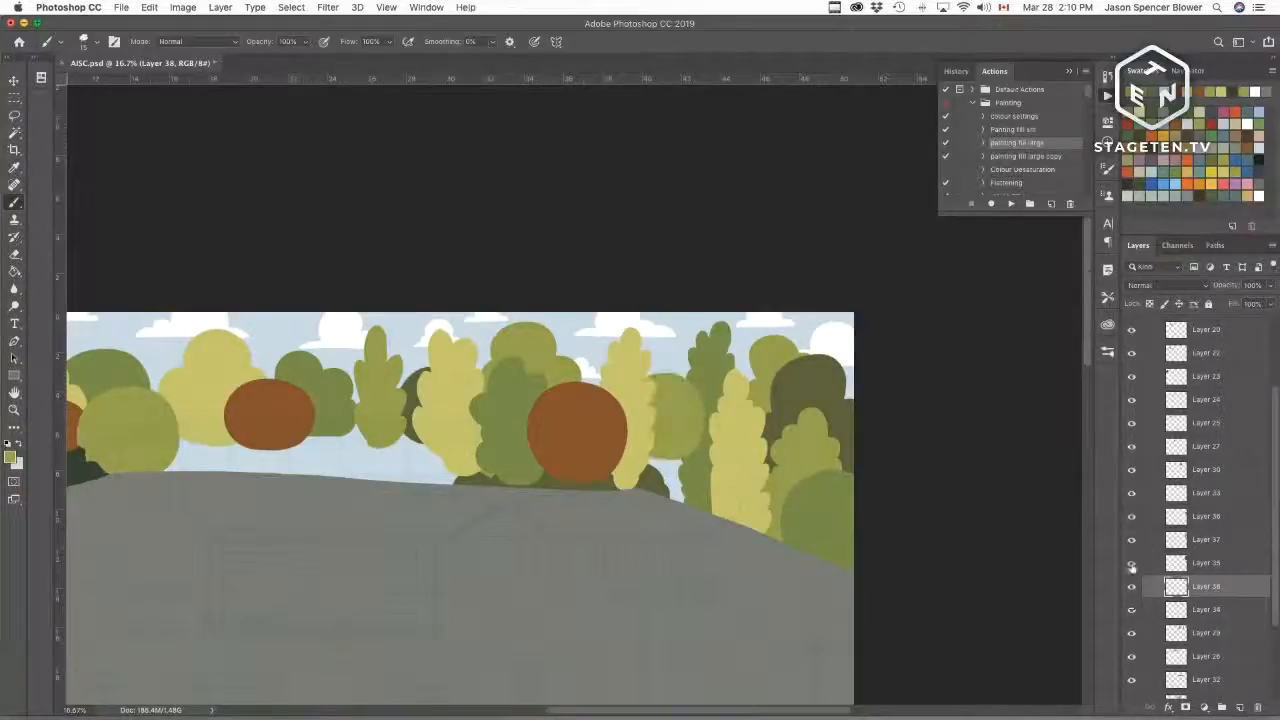
{"action": "left_click", "coordinate": [1132, 567]}
{"action": "left_click", "coordinate": [1132, 567]}
{"action": "left_click", "coordinate": [1132, 539]}
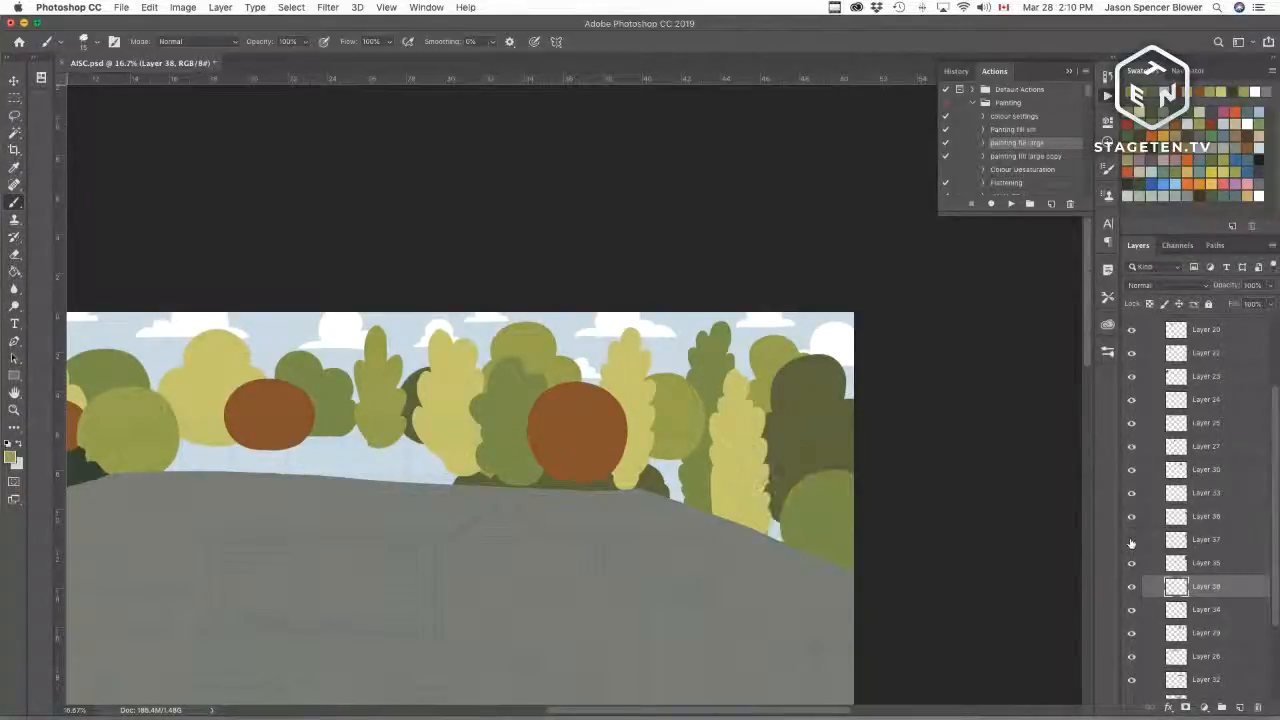
{"action": "left_click", "coordinate": [1132, 539]}
Step: Lock Layer 37's transparent pixels and undo a trial fill with the foreground colour
{"action": "left_click", "coordinate": [1162, 543]}
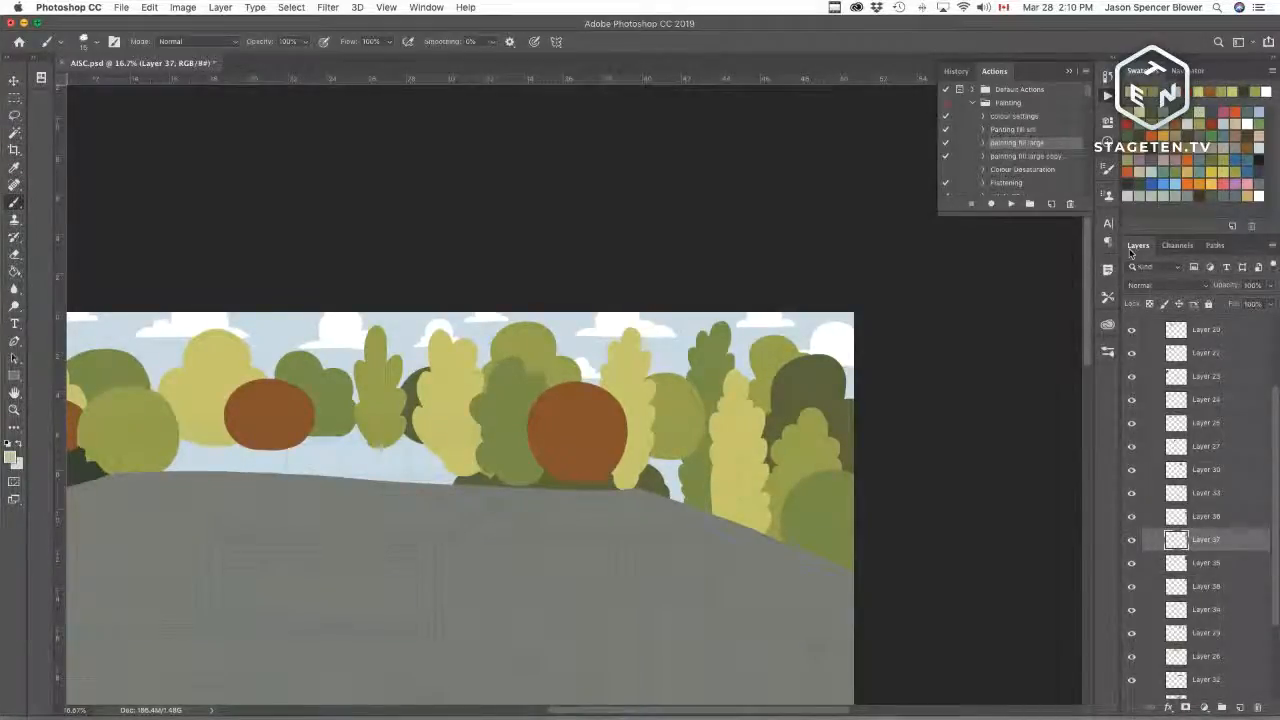
{"action": "left_click", "coordinate": [1149, 304]}
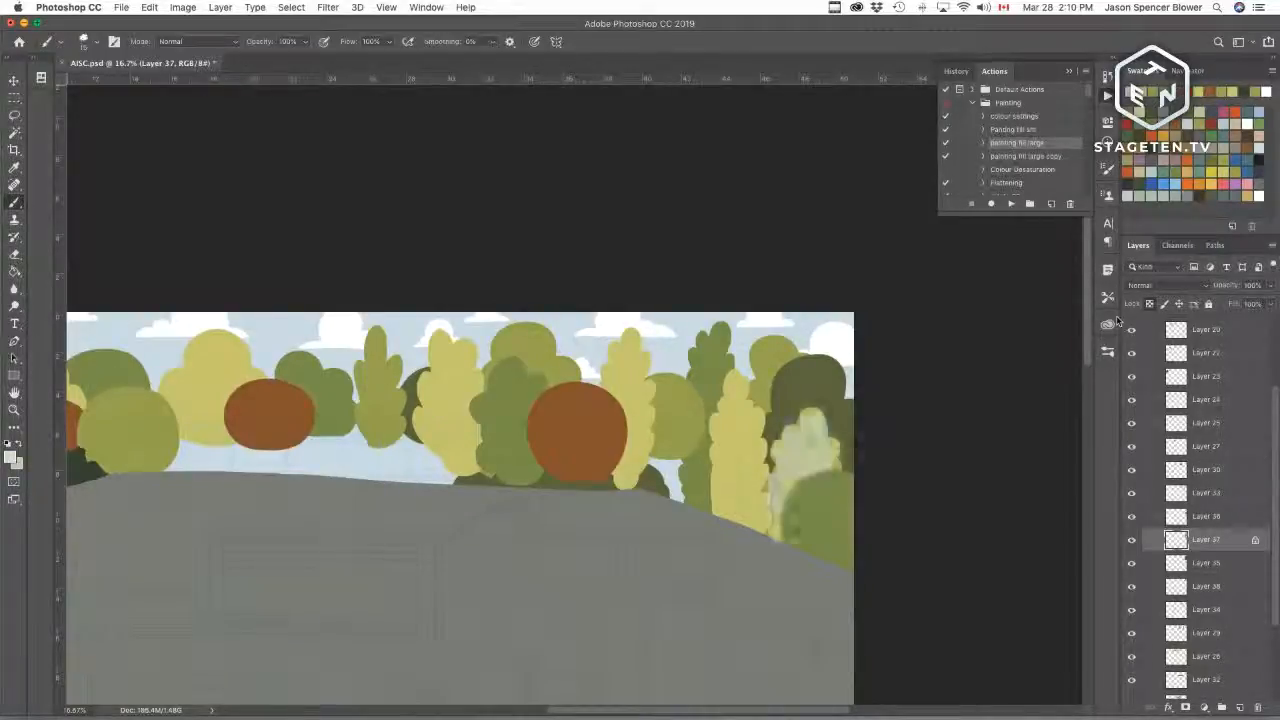
{"action": "key", "text": "alt+BackSpace"}
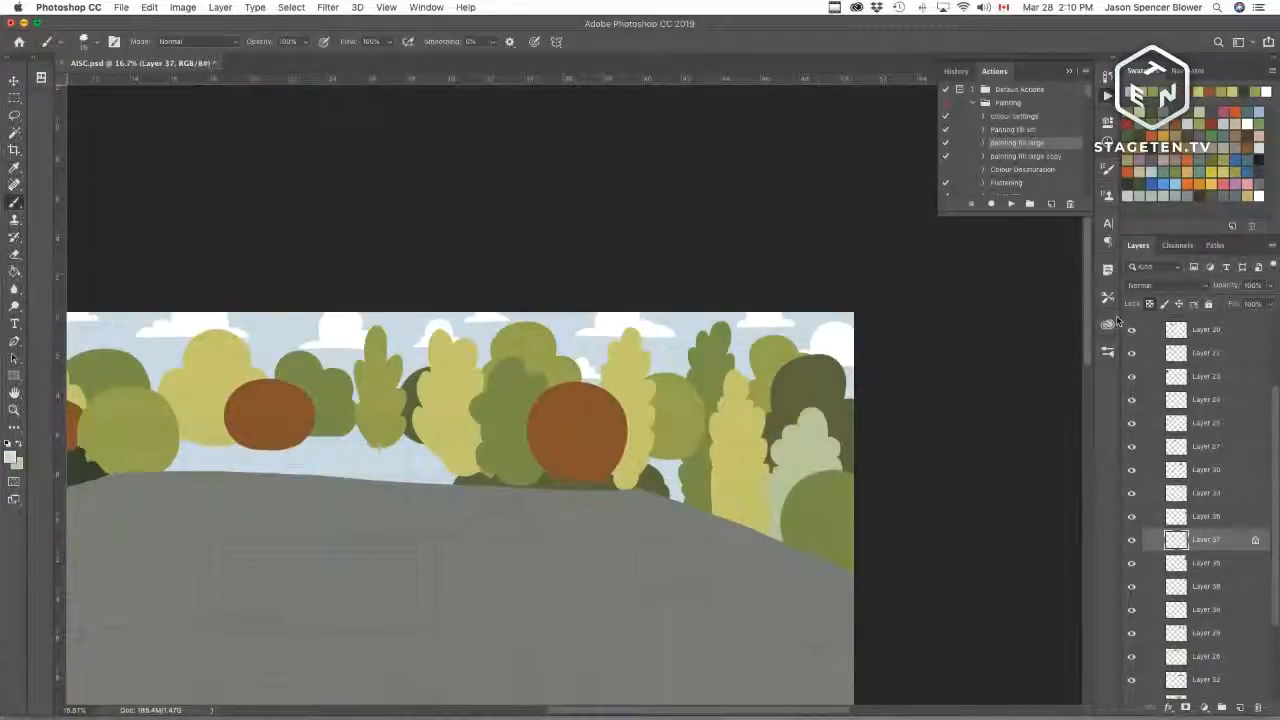
{"action": "key", "text": "super+z"}
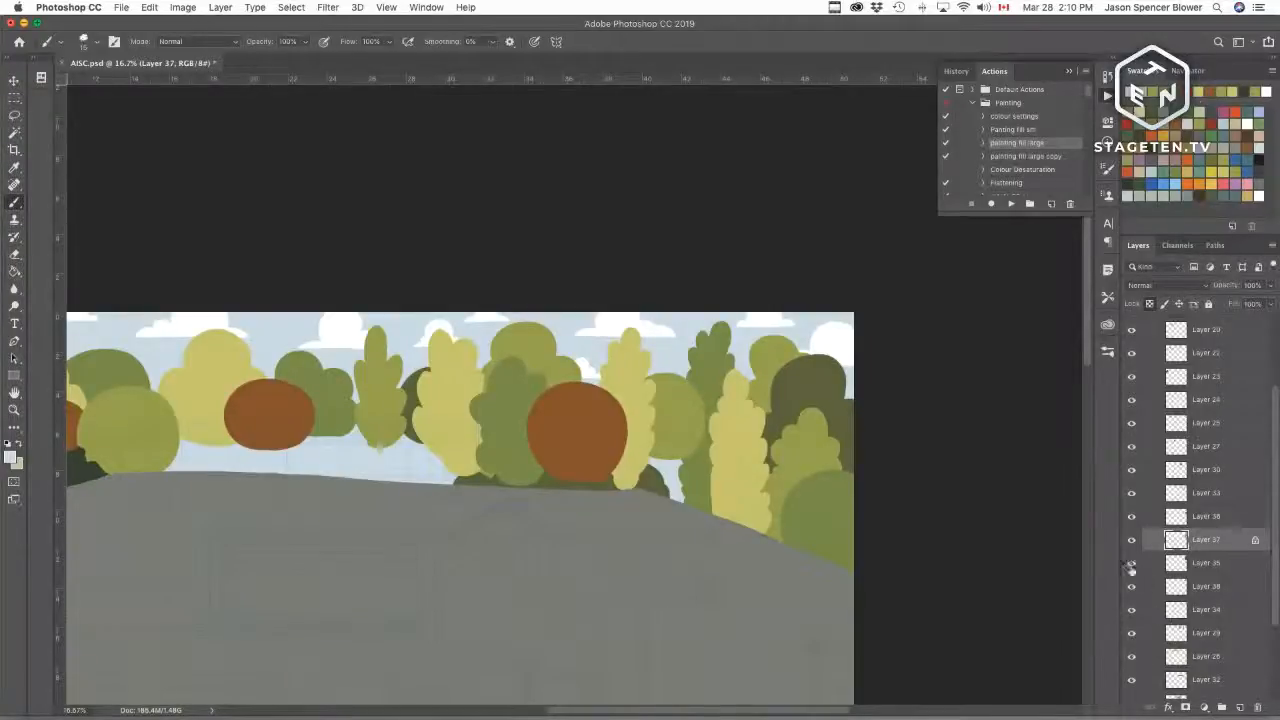
Step: Toggle the tree layers on and off to find each tree's layer
{"action": "left_click", "coordinate": [1132, 516]}
{"action": "left_click", "coordinate": [1132, 516]}
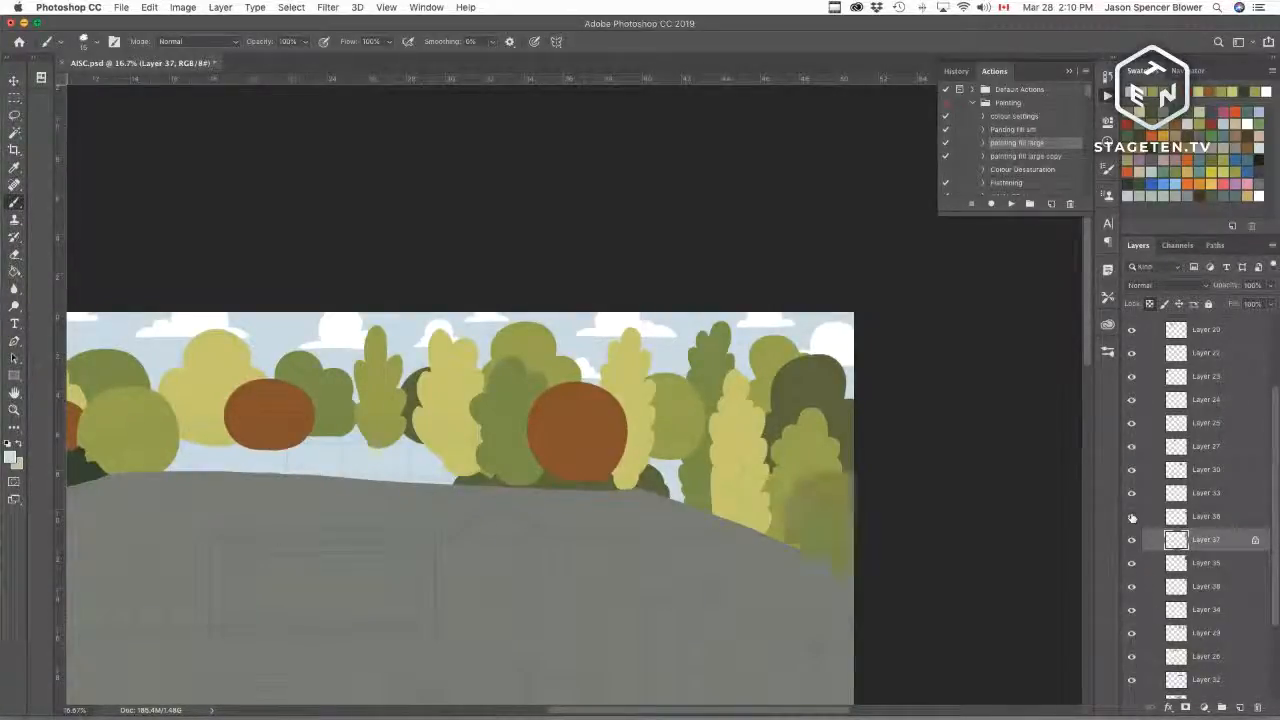
{"action": "left_click", "coordinate": [1132, 494]}
{"action": "left_click", "coordinate": [1132, 494]}
{"action": "left_click", "coordinate": [1132, 494]}
{"action": "left_click", "coordinate": [1132, 494]}
{"action": "left_click", "coordinate": [1131, 470]}
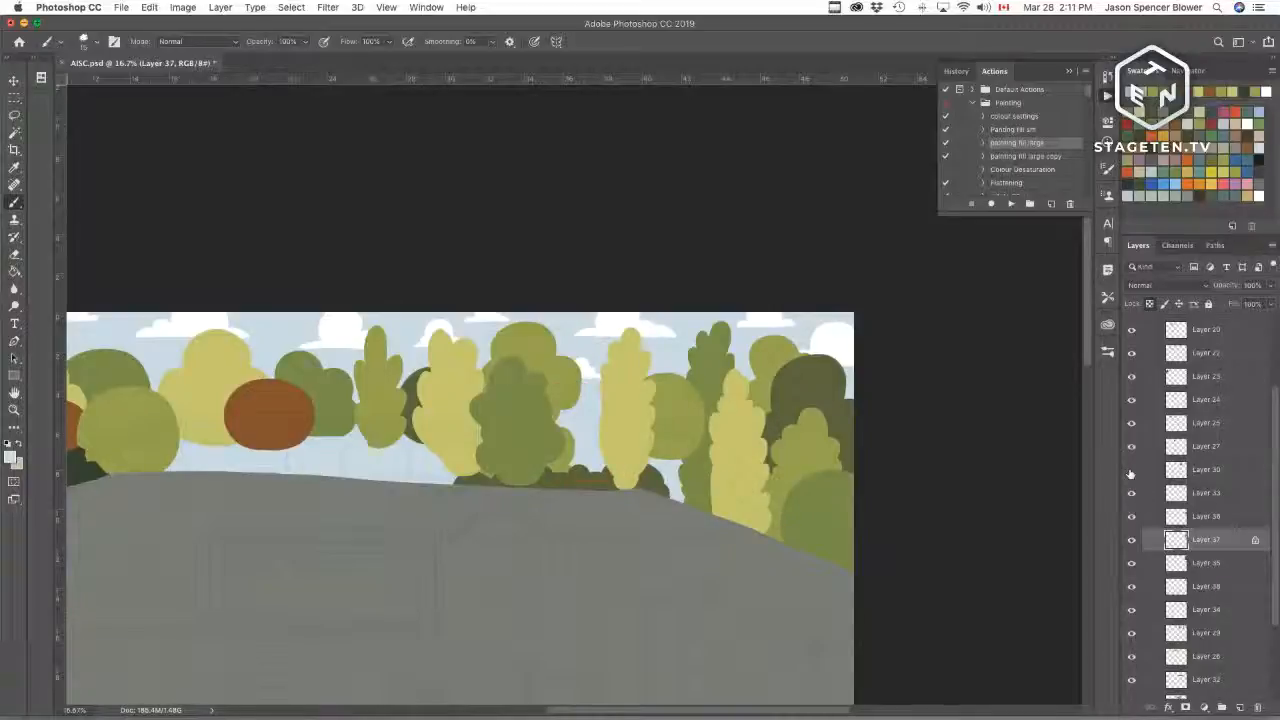
{"action": "left_click", "coordinate": [1131, 470]}
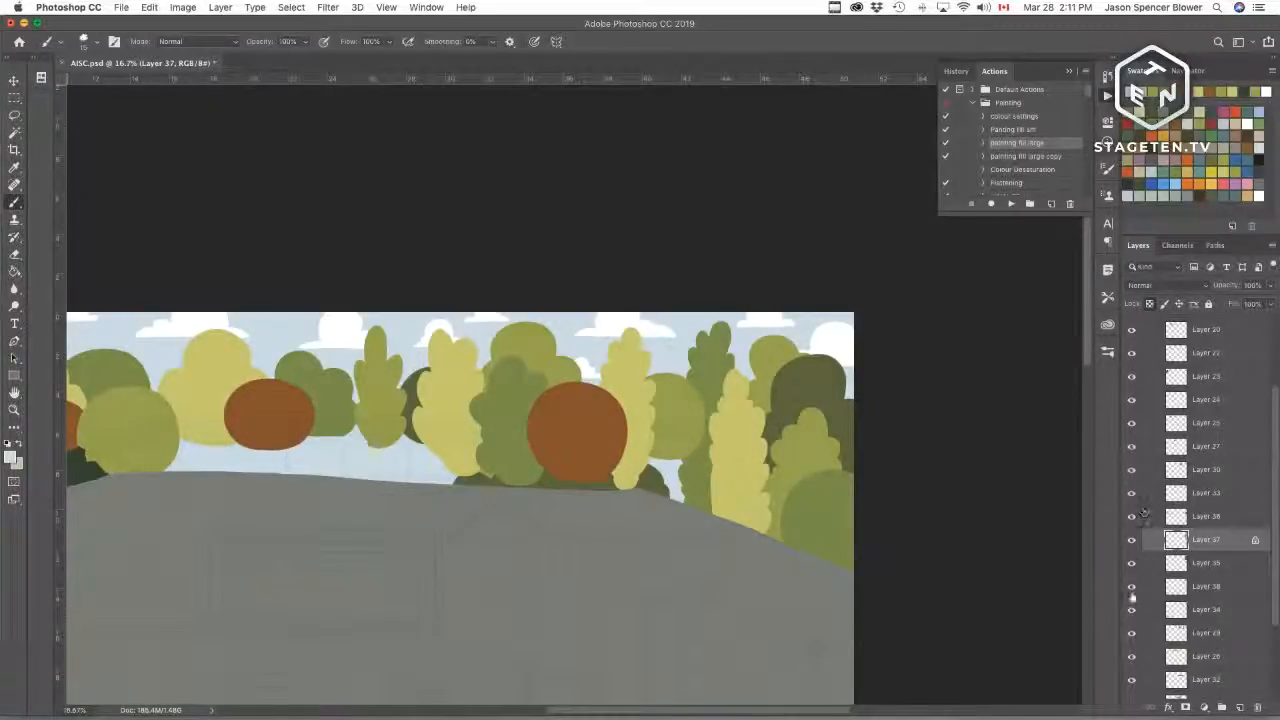
{"action": "left_click", "coordinate": [1131, 588]}
{"action": "left_click", "coordinate": [1131, 588]}
{"action": "left_click", "coordinate": [1131, 610]}
{"action": "left_click", "coordinate": [1132, 612]}
Step: Lock Layer 34's transparent pixels and refill its tree with the foreground colour
{"action": "left_click", "coordinate": [1188, 612]}
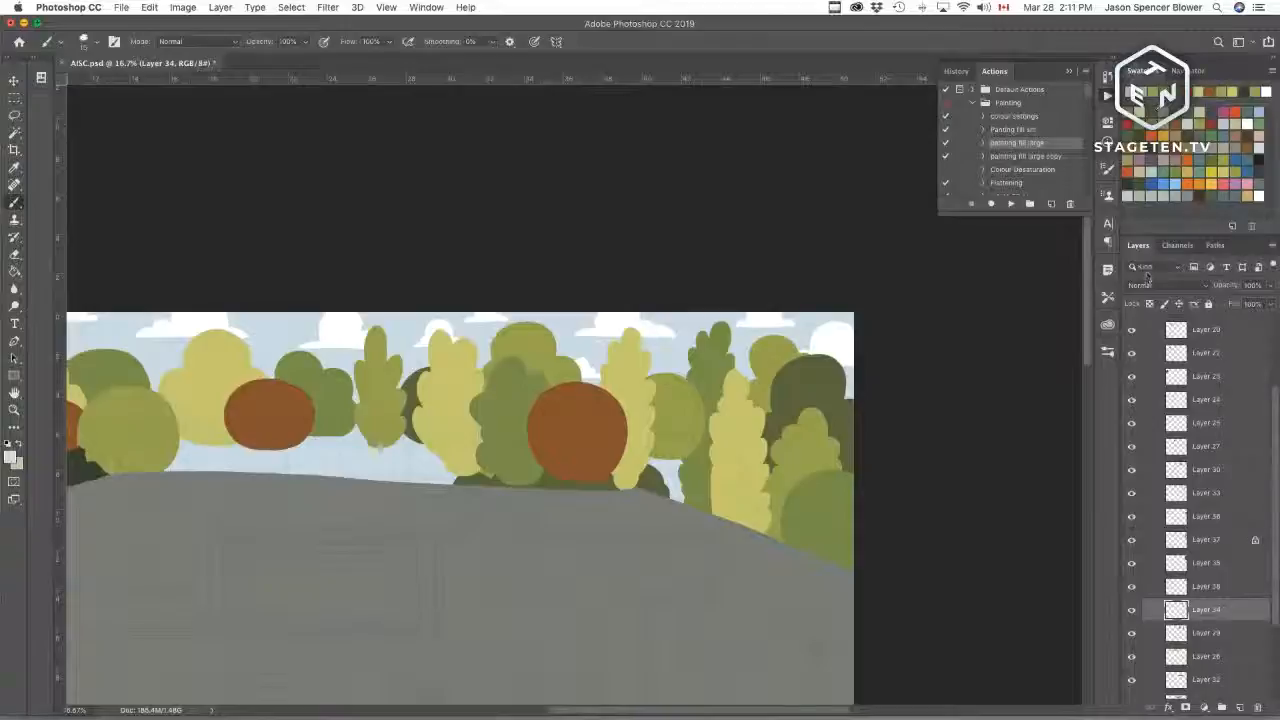
{"action": "left_click", "coordinate": [1149, 304]}
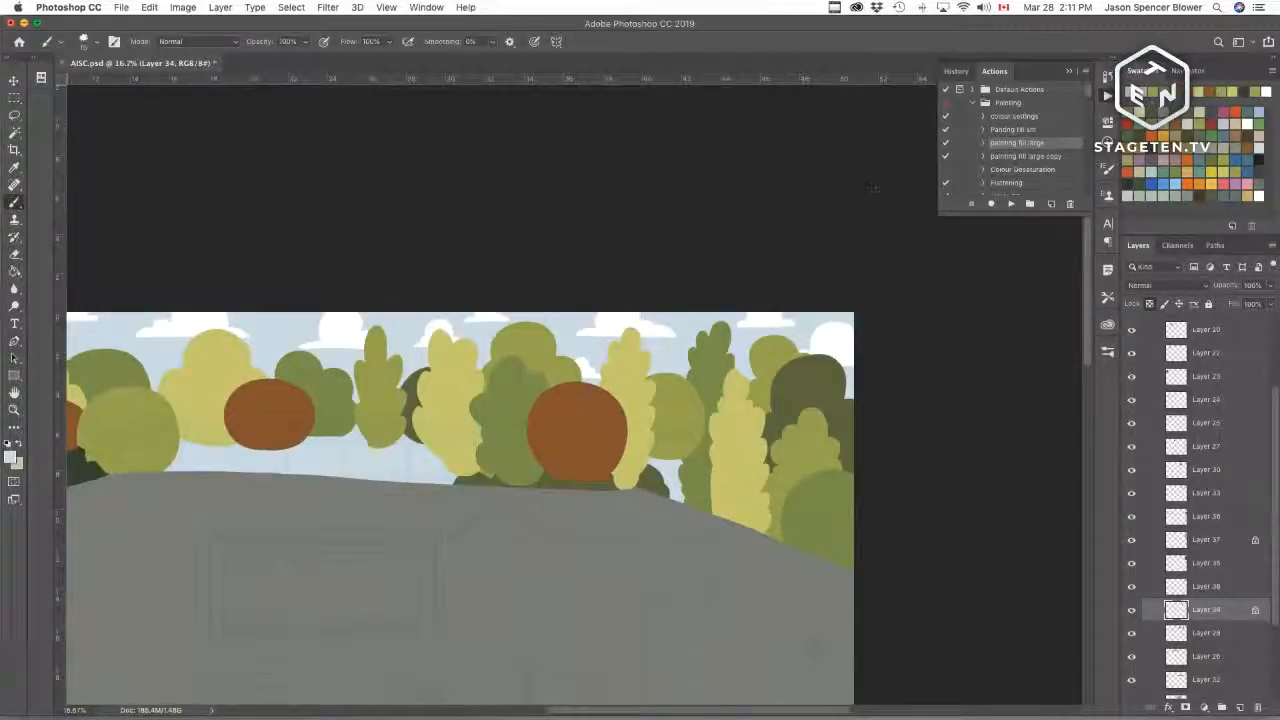
{"action": "left_click", "coordinate": [720, 367], "text": "alt"}
{"action": "key", "text": "alt+BackSpace"}
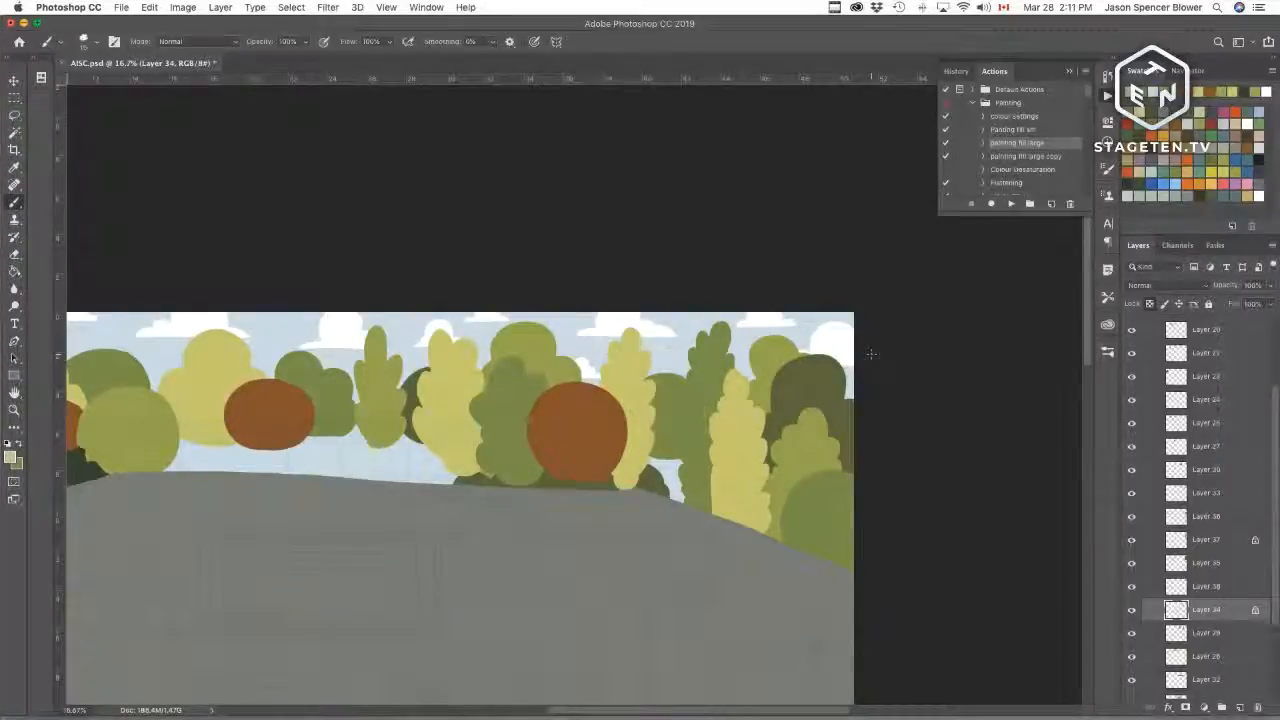
Step: Toggle Layer 29's visibility and select that layer
{"action": "left_click", "coordinate": [1131, 635]}
{"action": "left_click", "coordinate": [1131, 635]}
{"action": "left_click", "coordinate": [1174, 634]}
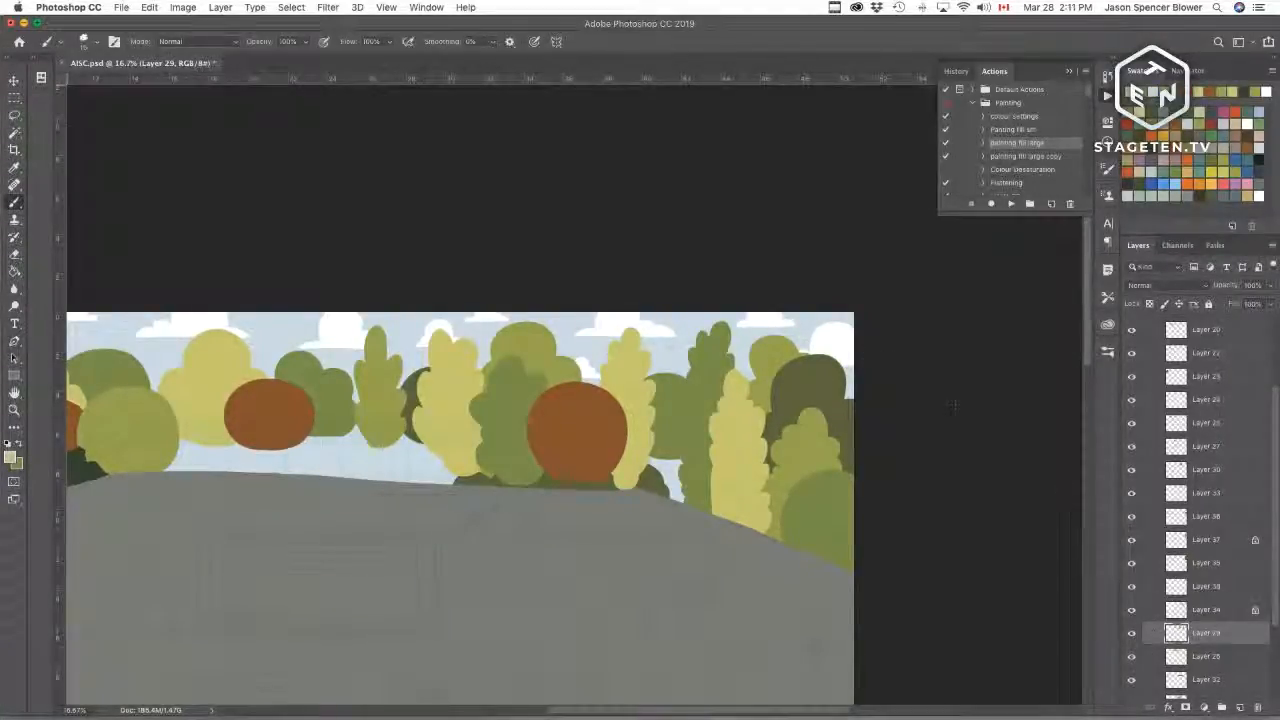
Step: Lasso around the tall tree on Layer 29, pick a green swatch, lock its transparent pixels and fill it with that colour
{"action": "key", "text": "l"}
{"action": "mouse_move", "coordinate": [745, 328]}
{"action": "left_mouse_down"}
{"action": "mouse_move", "coordinate": [662, 362]}
{"action": "mouse_move", "coordinate": [668, 530]}
{"action": "mouse_move", "coordinate": [760, 375]}
{"action": "mouse_move", "coordinate": [740, 318]}
{"action": "left_mouse_up"}
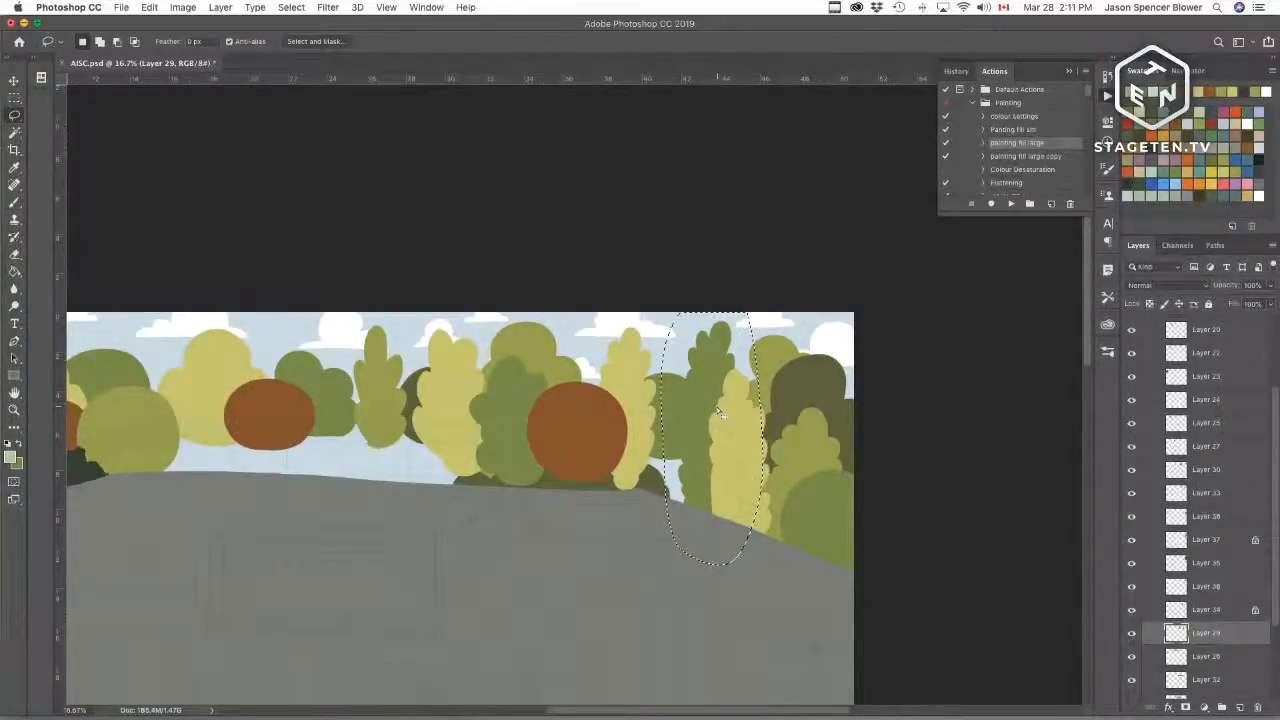
{"action": "key", "text": "b"}
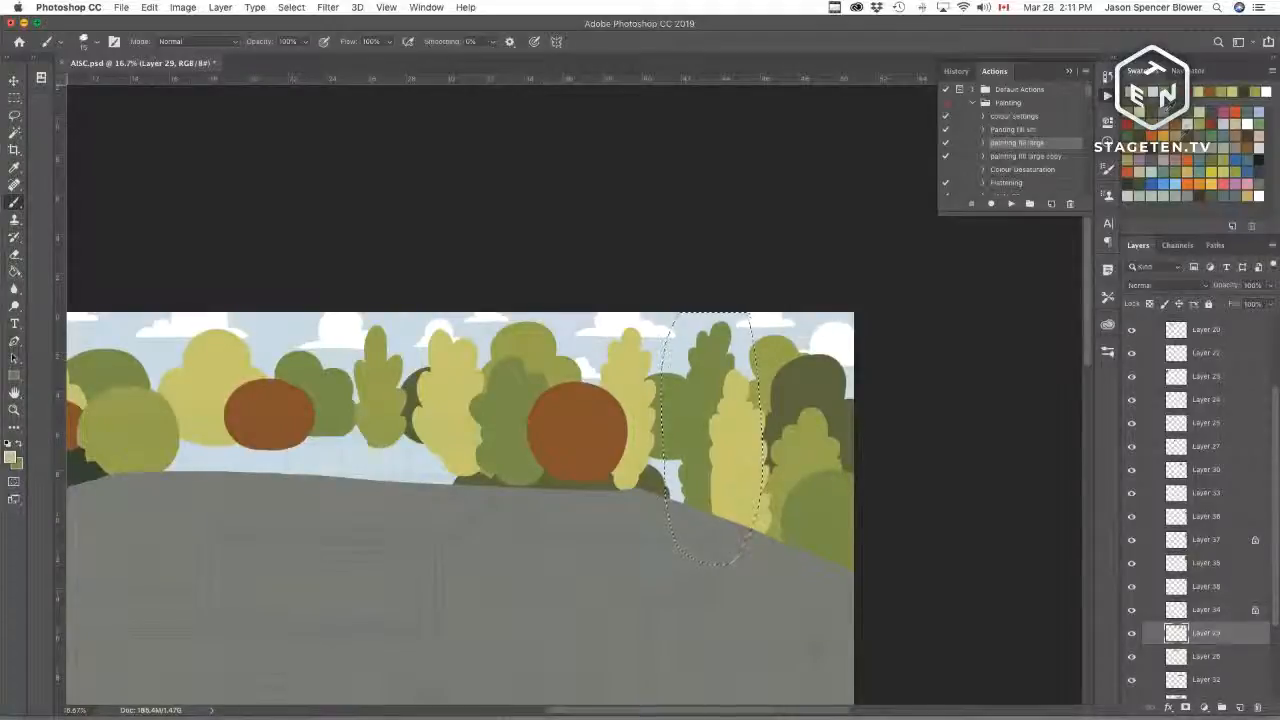
{"action": "left_click", "coordinate": [1212, 158]}
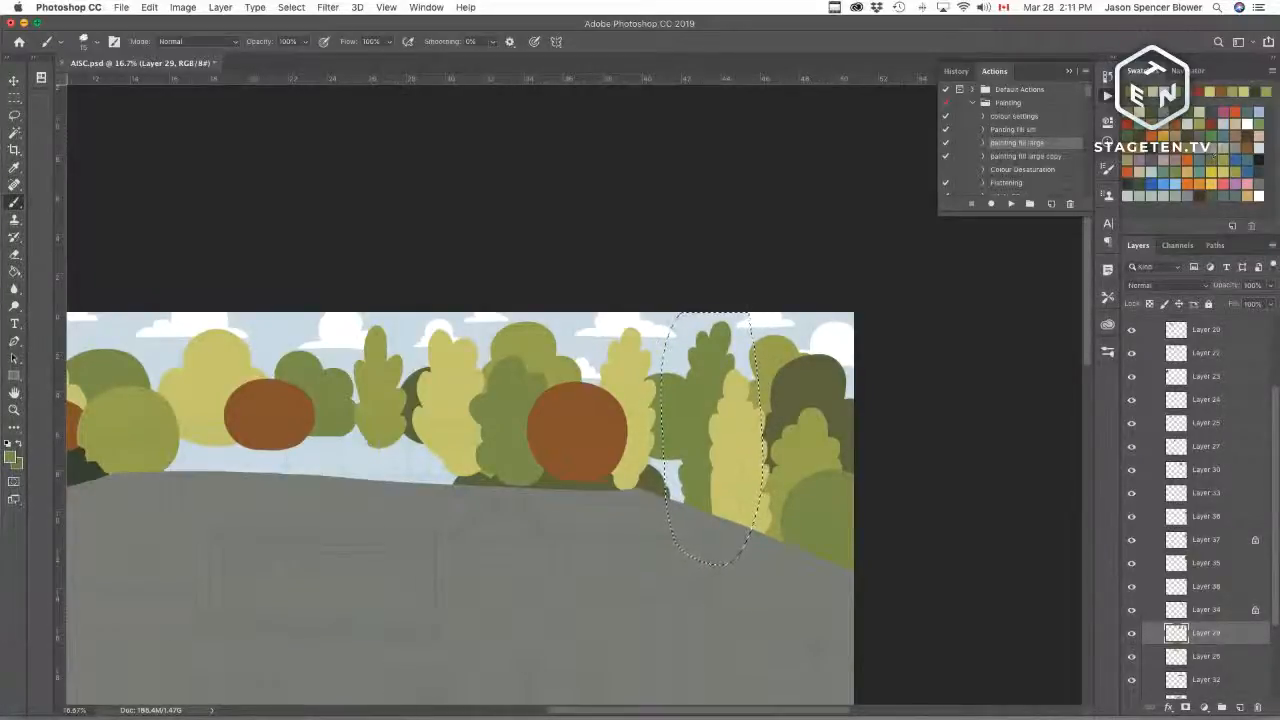
{"action": "left_click", "coordinate": [1150, 304]}
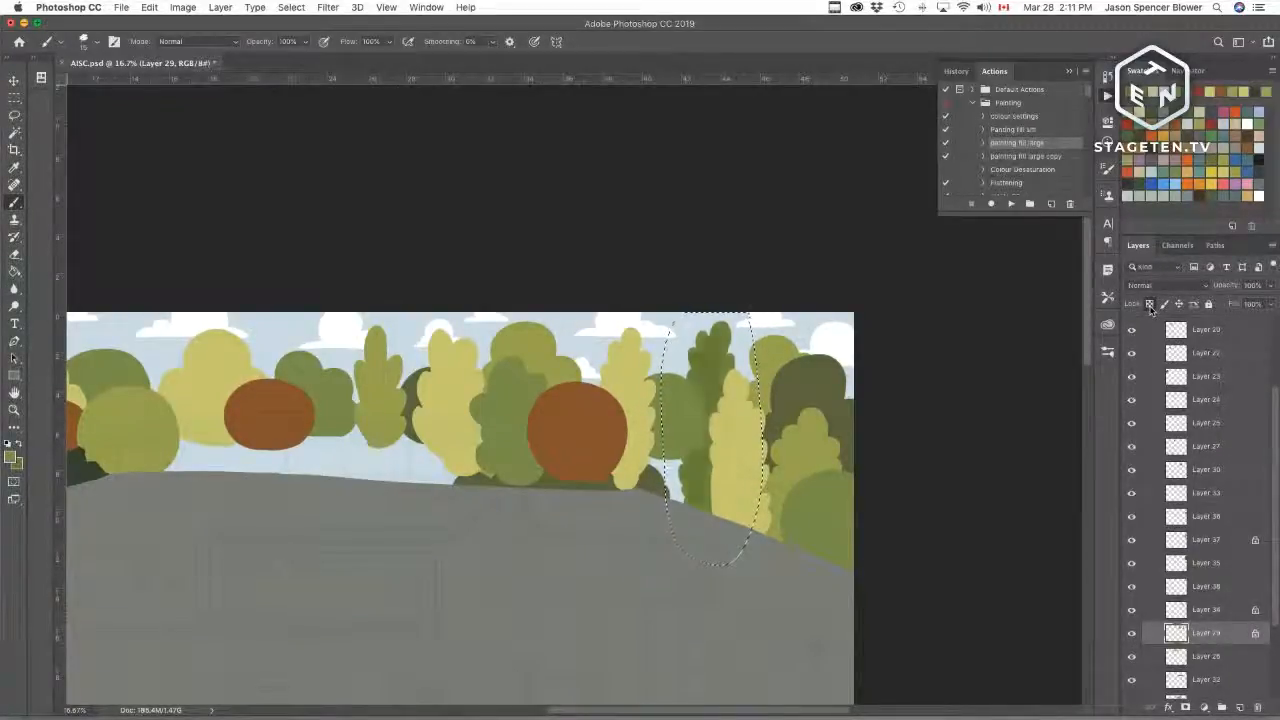
{"action": "key", "text": "alt+BackSpace"}
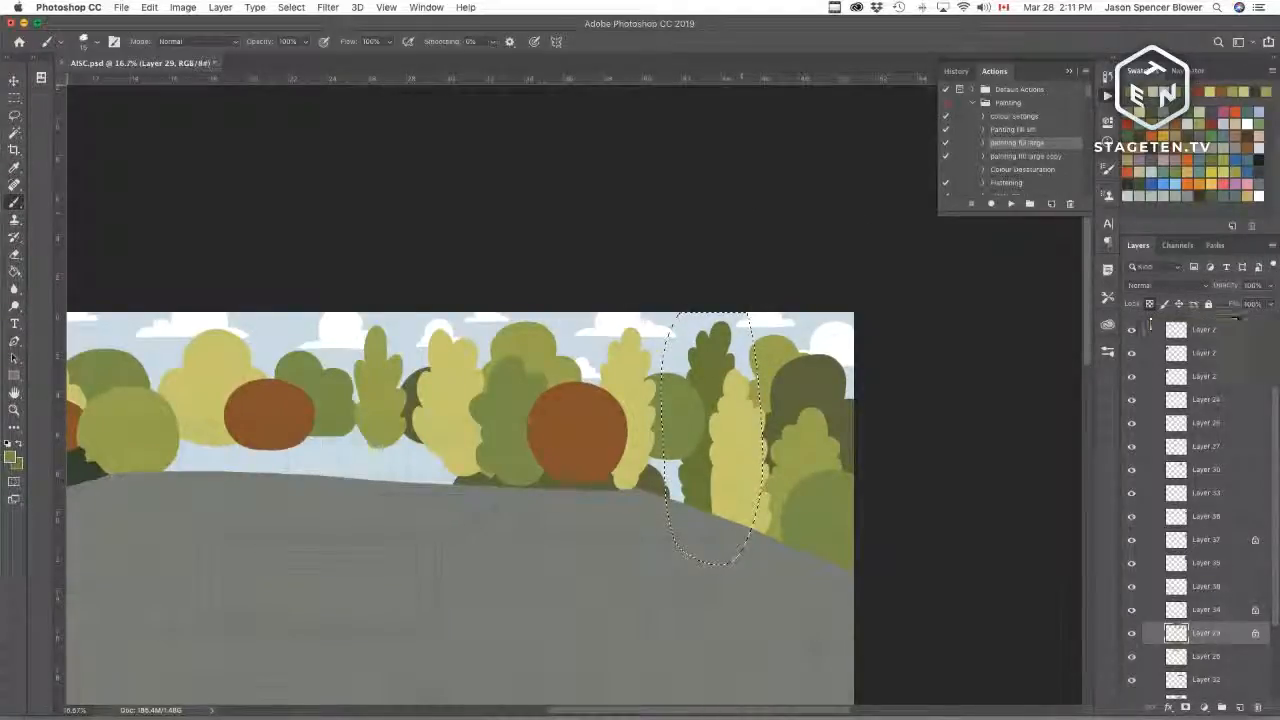
Step: Toggle the visibility of Layers 29, 28 and 32 to find which trees they hold
{"action": "left_click_drag", "start_coordinate": [597, 452], "coordinate": [536, 443]}
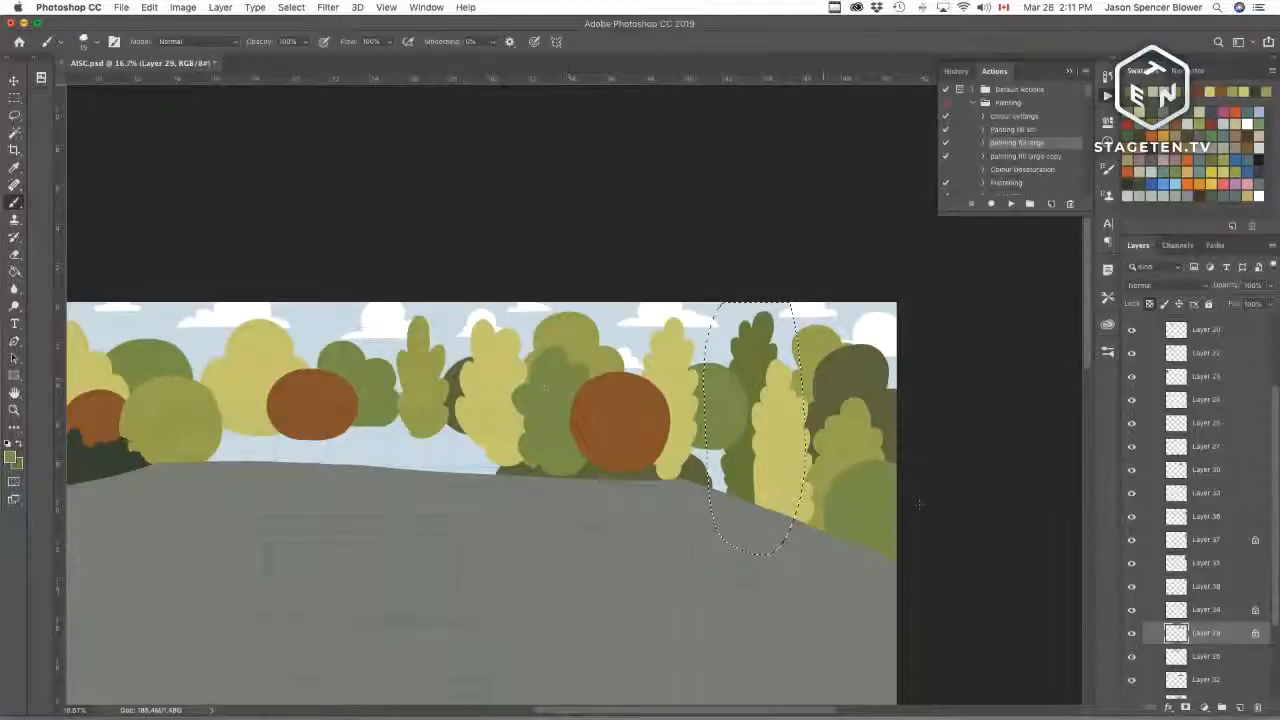
{"action": "left_click_drag", "start_coordinate": [565, 358], "coordinate": [682, 420]}
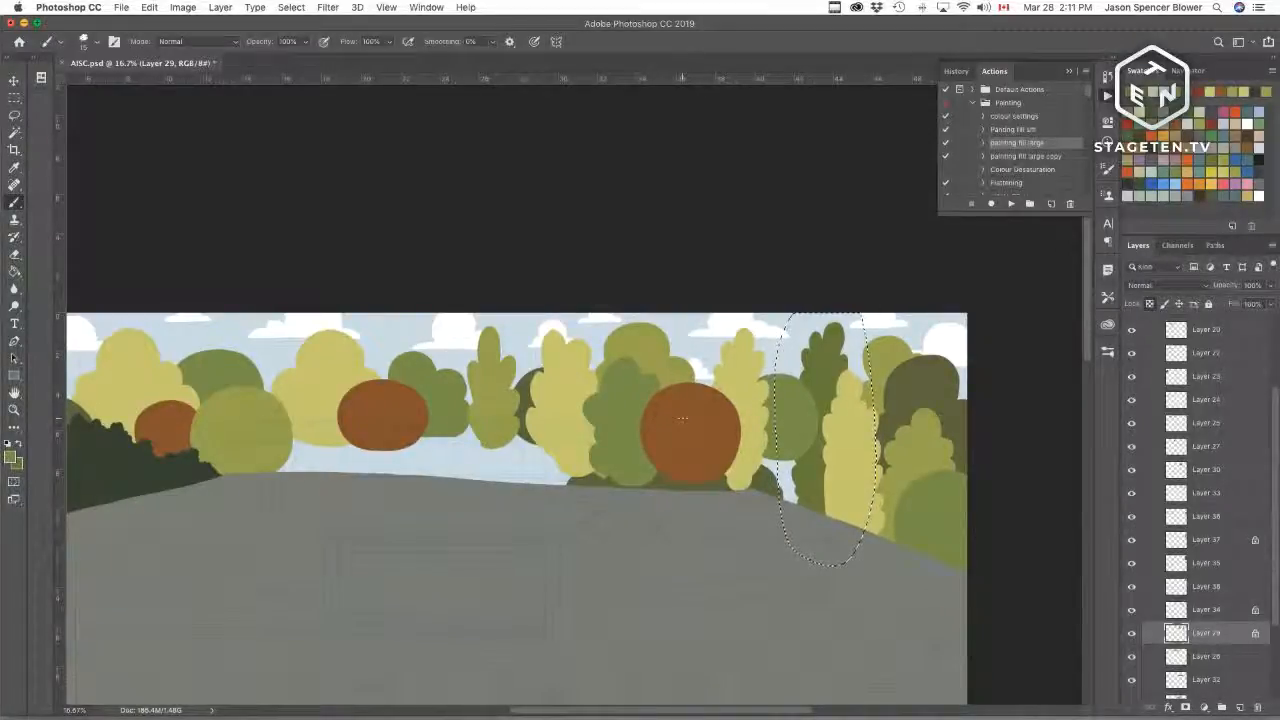
{"action": "left_click_drag", "start_coordinate": [519, 401], "coordinate": [612, 415]}
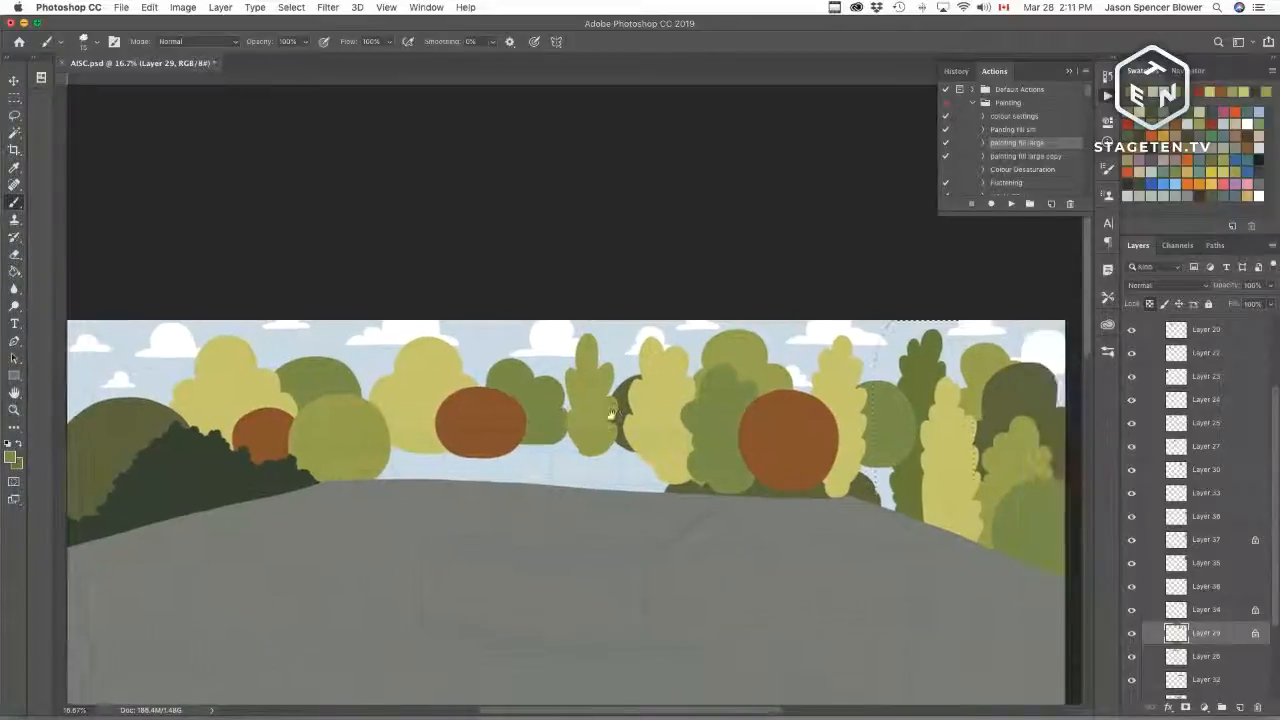
{"action": "key", "text": "super+r"}
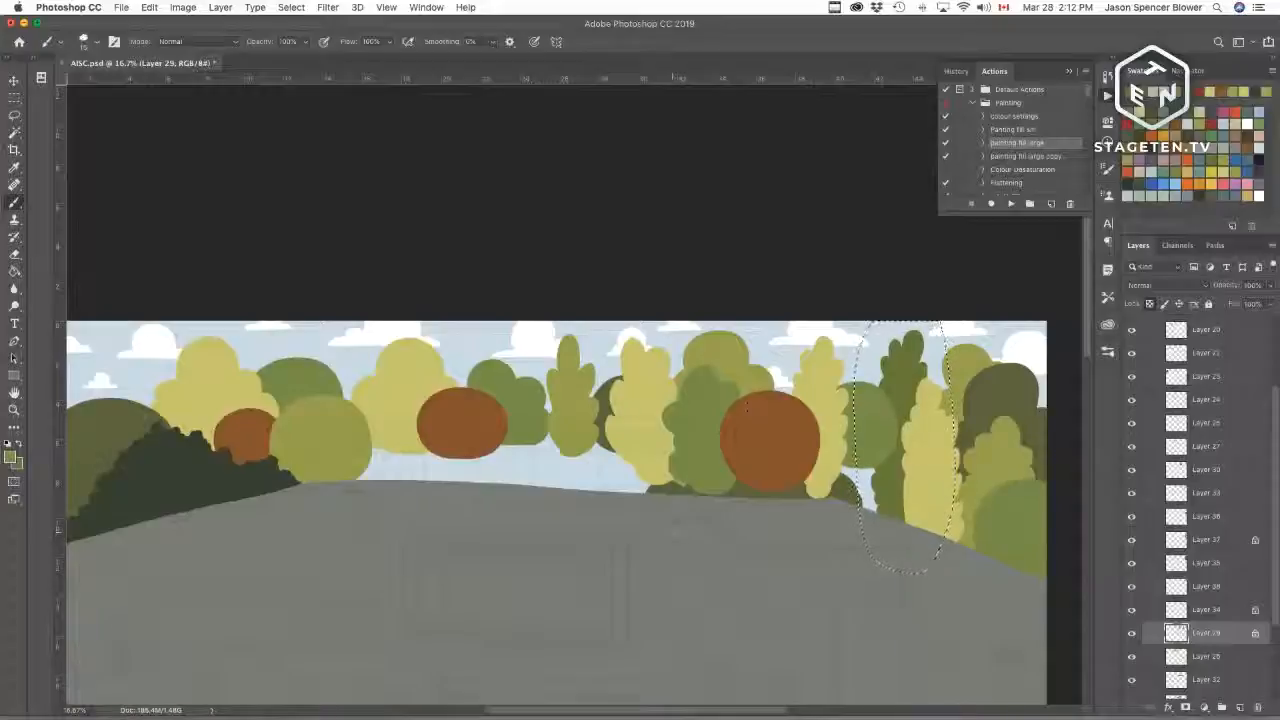
{"action": "left_click", "coordinate": [1131, 634]}
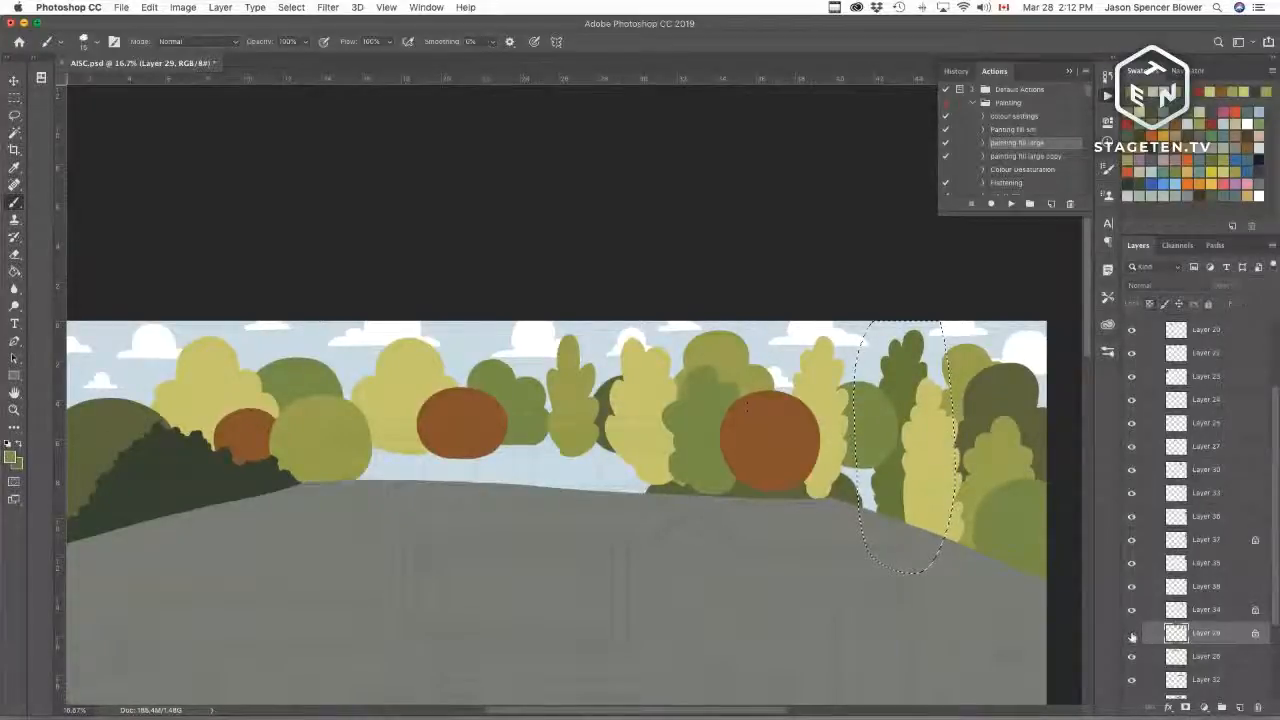
{"action": "left_click", "coordinate": [1131, 634]}
{"action": "left_click", "coordinate": [1131, 656]}
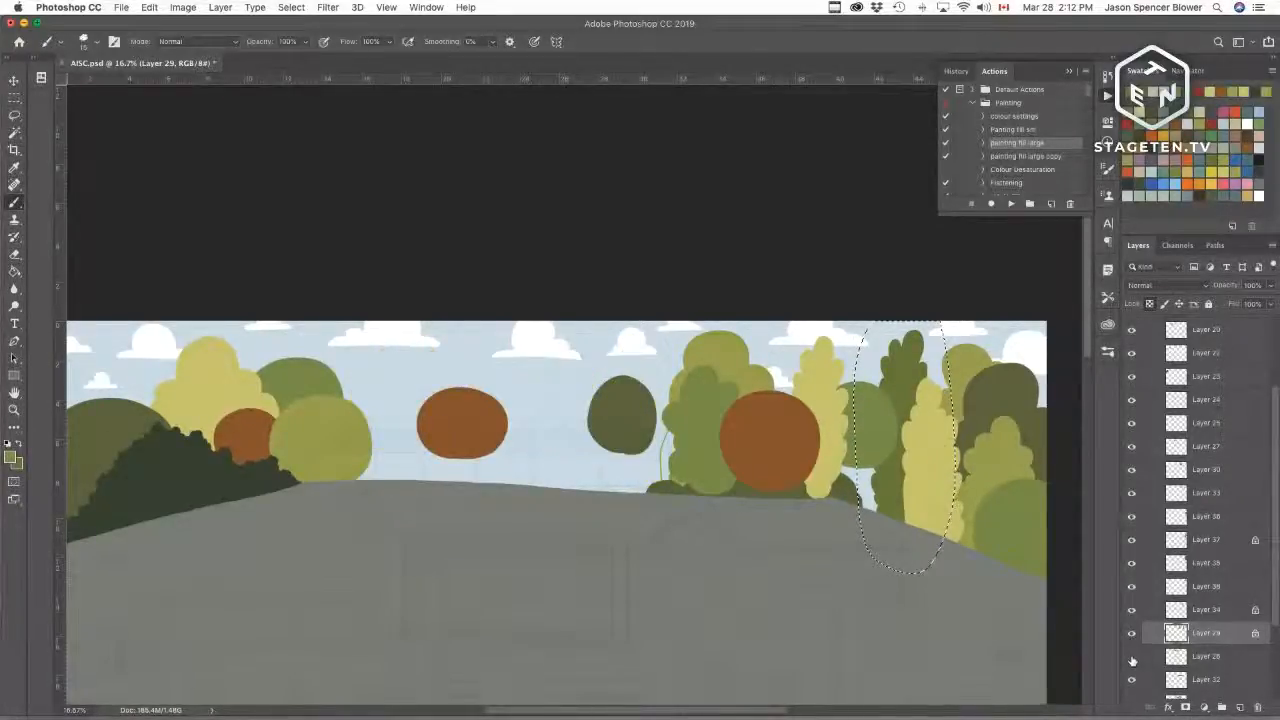
{"action": "left_click", "coordinate": [1131, 656]}
{"action": "left_click", "coordinate": [1131, 680]}
{"action": "left_click", "coordinate": [1131, 680]}
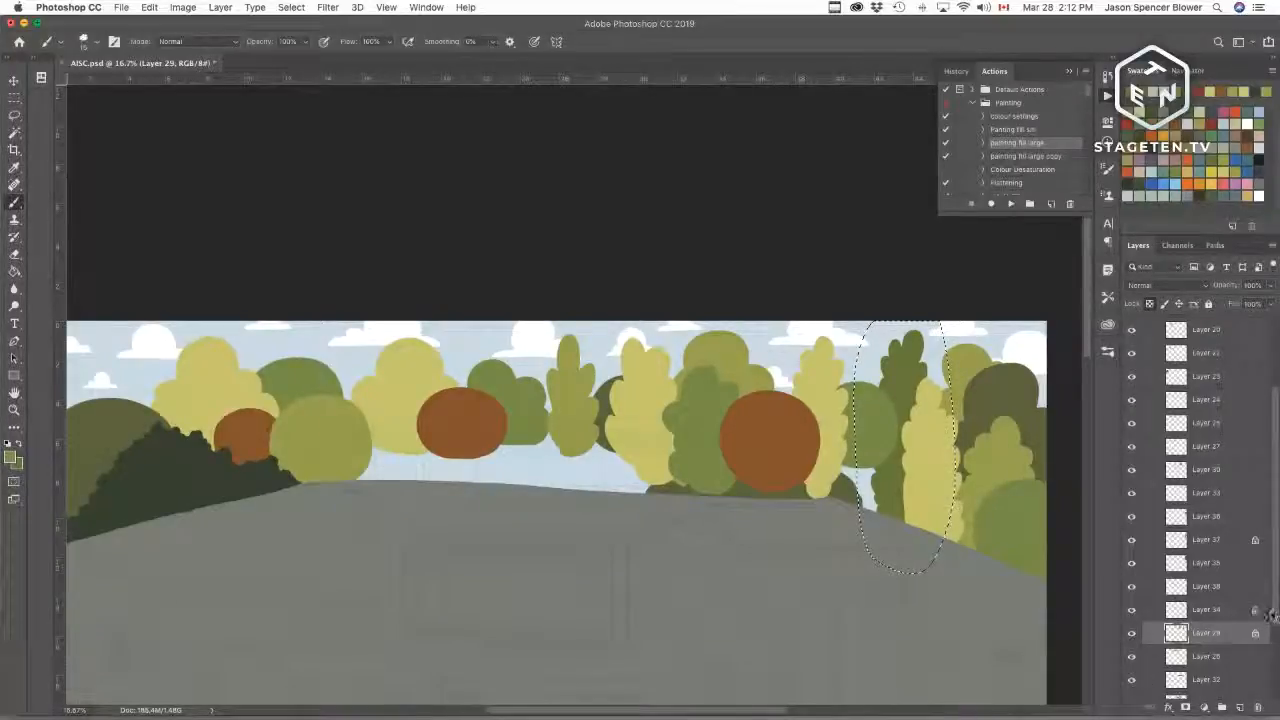
{"action": "scroll", "coordinate": [1277, 614], "scroll_direction": "down", "scroll_amount": 2}
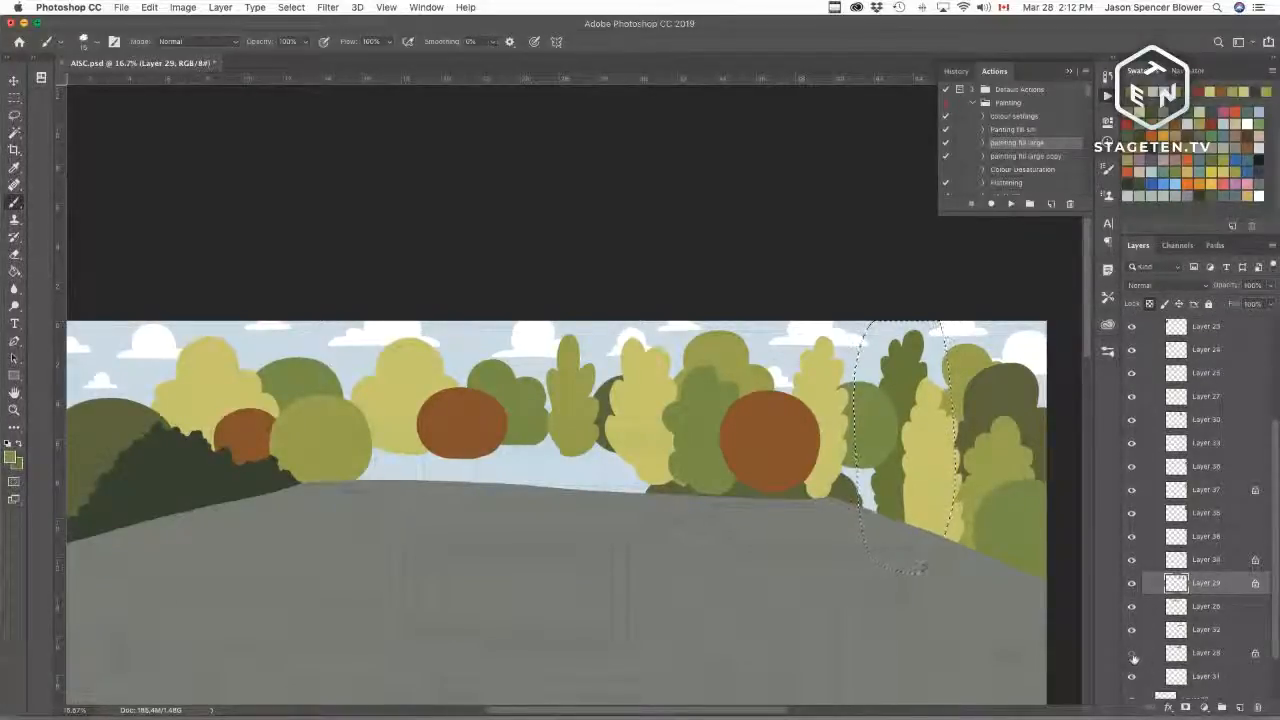
Step: Select Layer 28, lasso its tree beside the right brown tree, fill it with the foreground colour and deselect
{"action": "left_click", "coordinate": [1131, 653]}
{"action": "left_click", "coordinate": [1132, 656]}
{"action": "left_click", "coordinate": [1158, 658]}
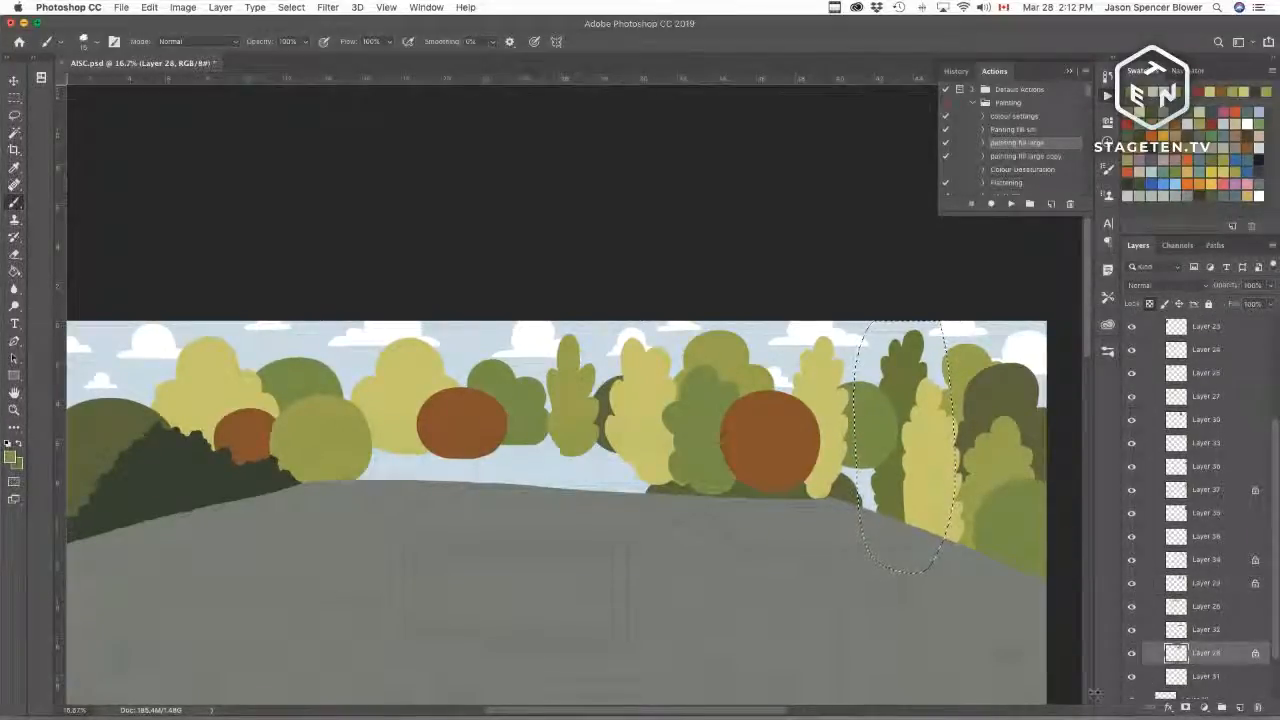
{"action": "key", "text": "l"}
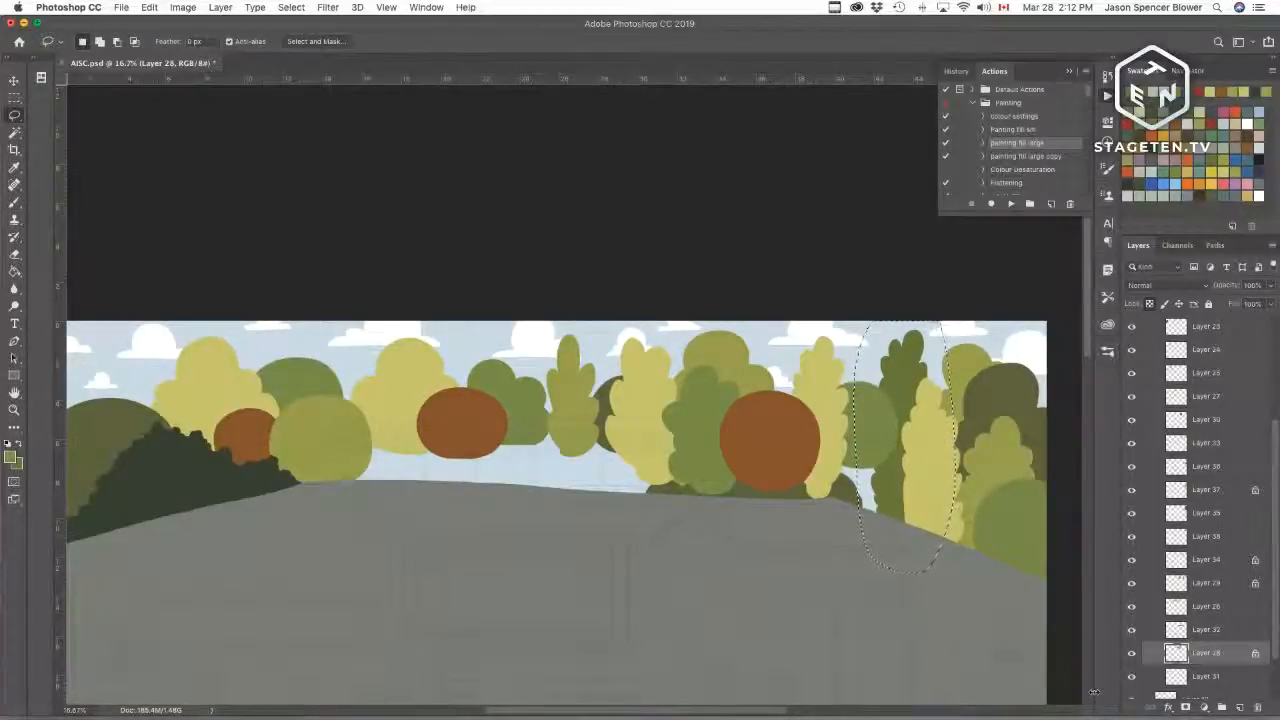
{"action": "mouse_move", "coordinate": [725, 318]}
{"action": "left_mouse_down"}
{"action": "mouse_move", "coordinate": [680, 324]}
{"action": "mouse_move", "coordinate": [686, 523]}
{"action": "mouse_move", "coordinate": [795, 370]}
{"action": "mouse_move", "coordinate": [718, 323]}
{"action": "left_mouse_up"}
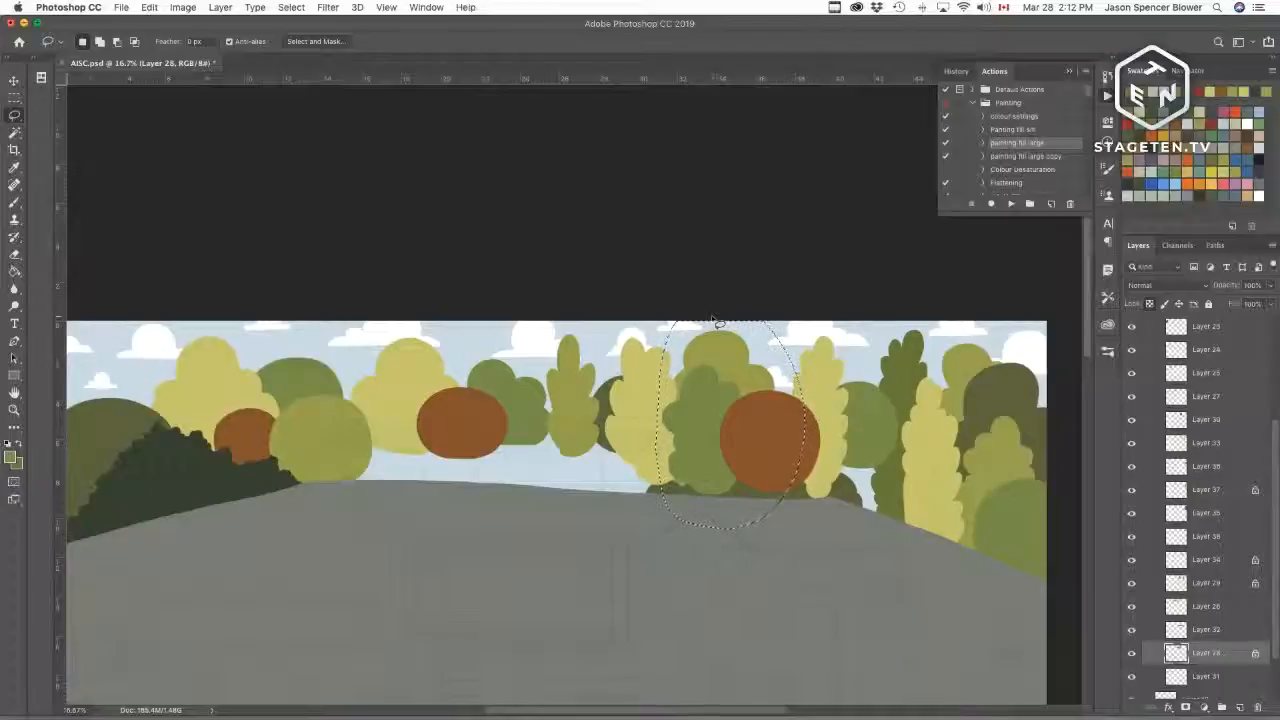
{"action": "key", "text": "alt+BackSpace"}
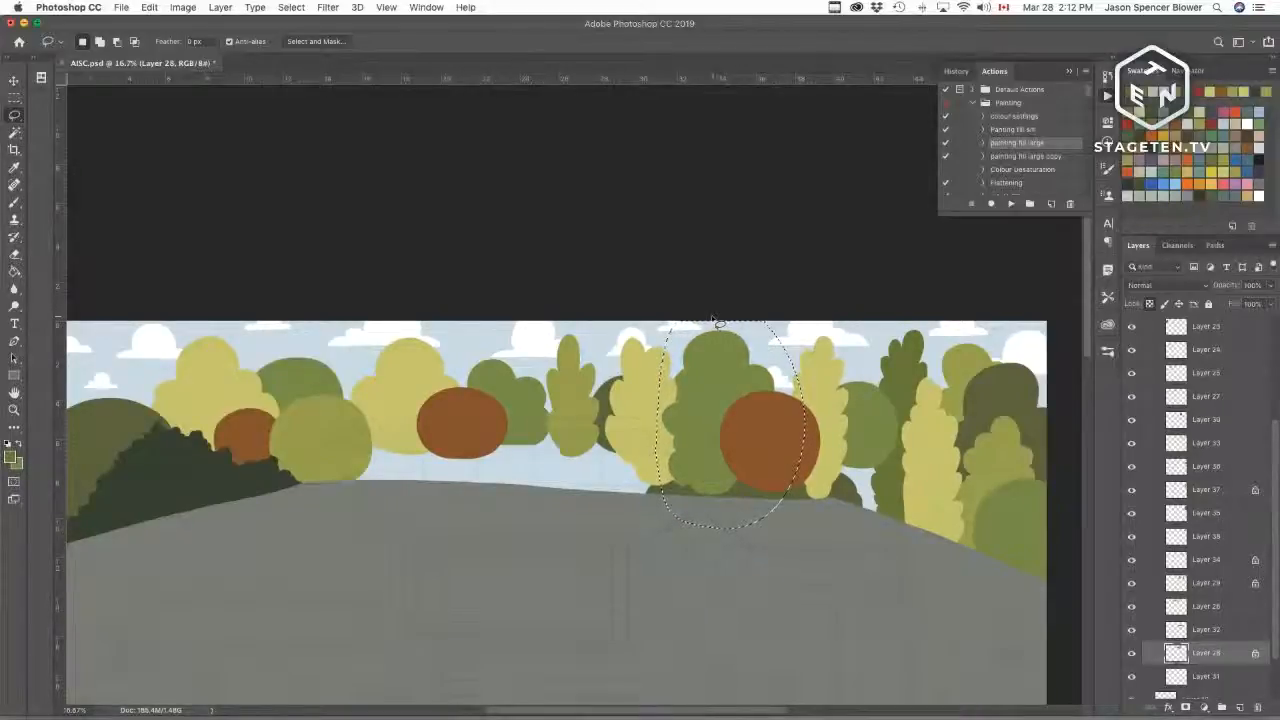
{"action": "key", "text": "super+z"}
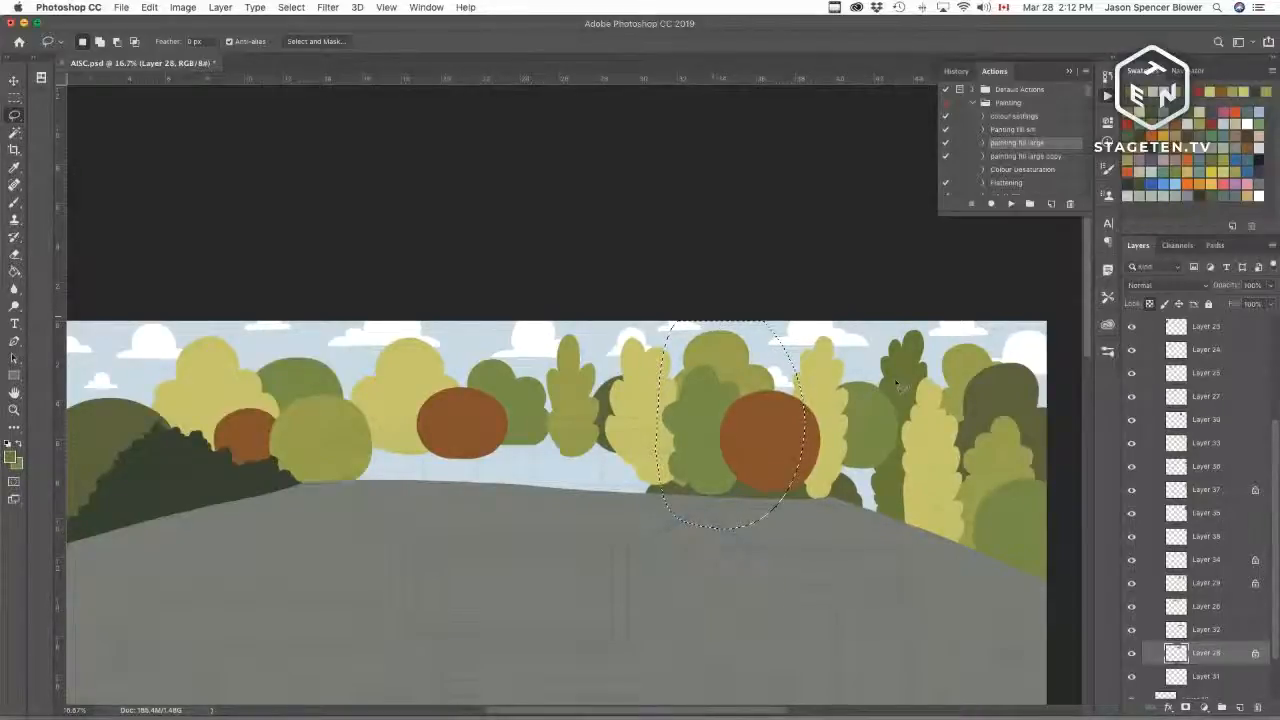
{"action": "key", "text": "super+shift+z"}
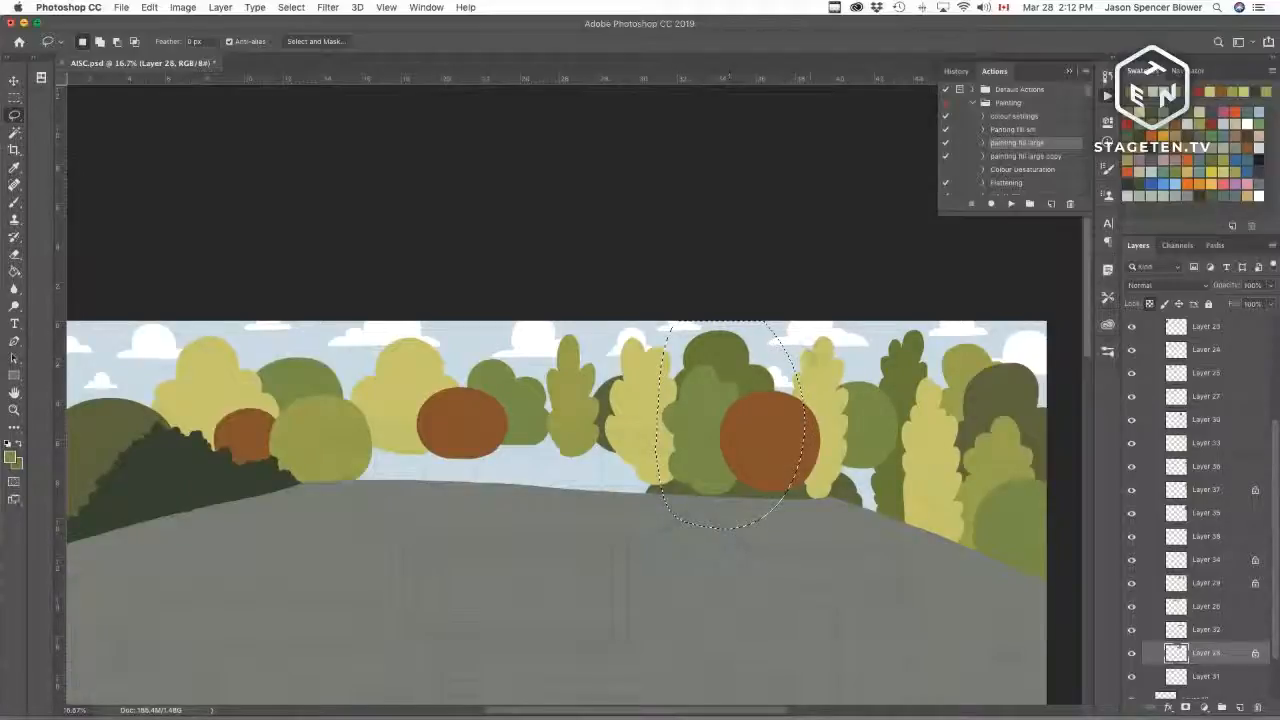
{"action": "key", "text": "super+0"}
{"action": "key", "text": "super+minus"}
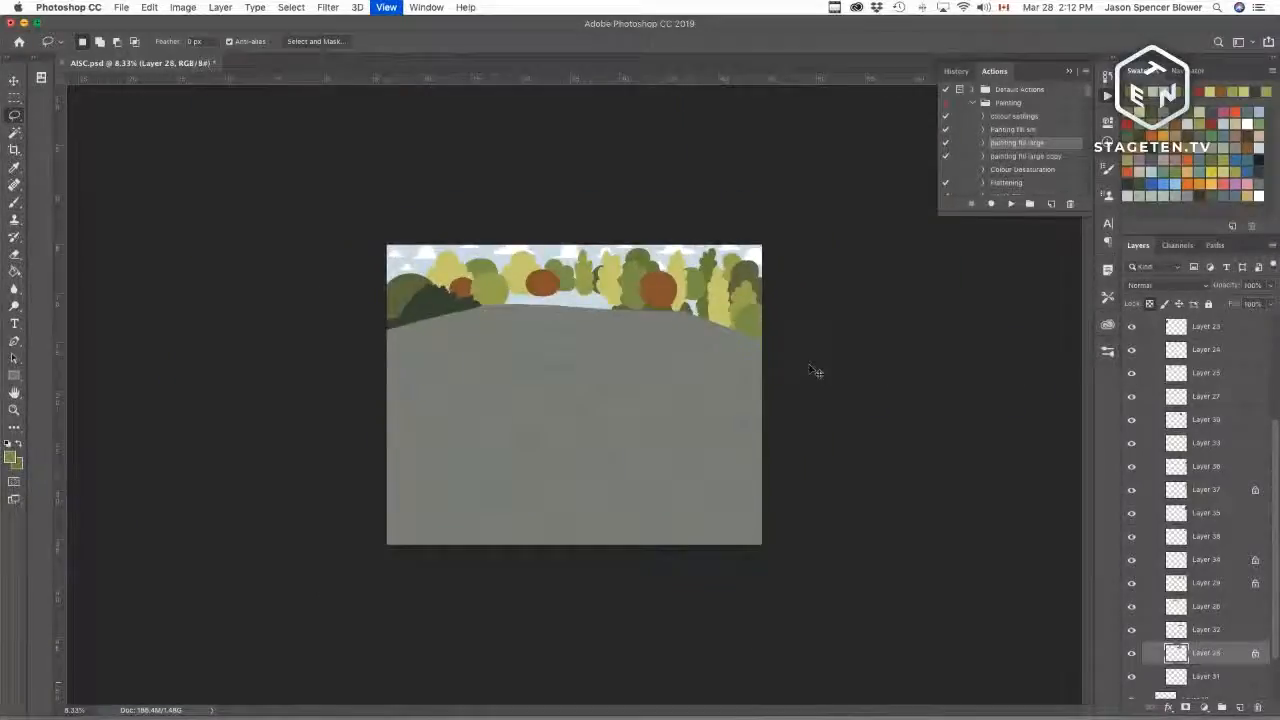
{"action": "key", "text": "super+d"}
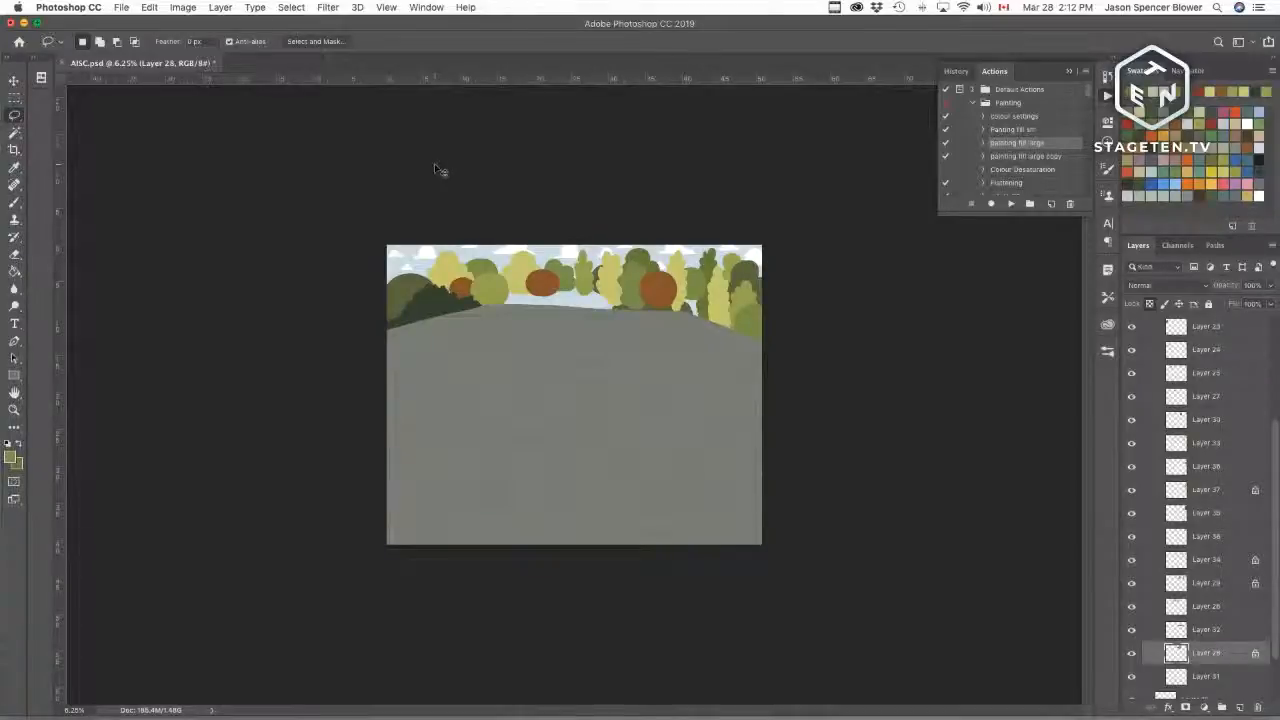
{"action": "key", "text": "super+plus"}
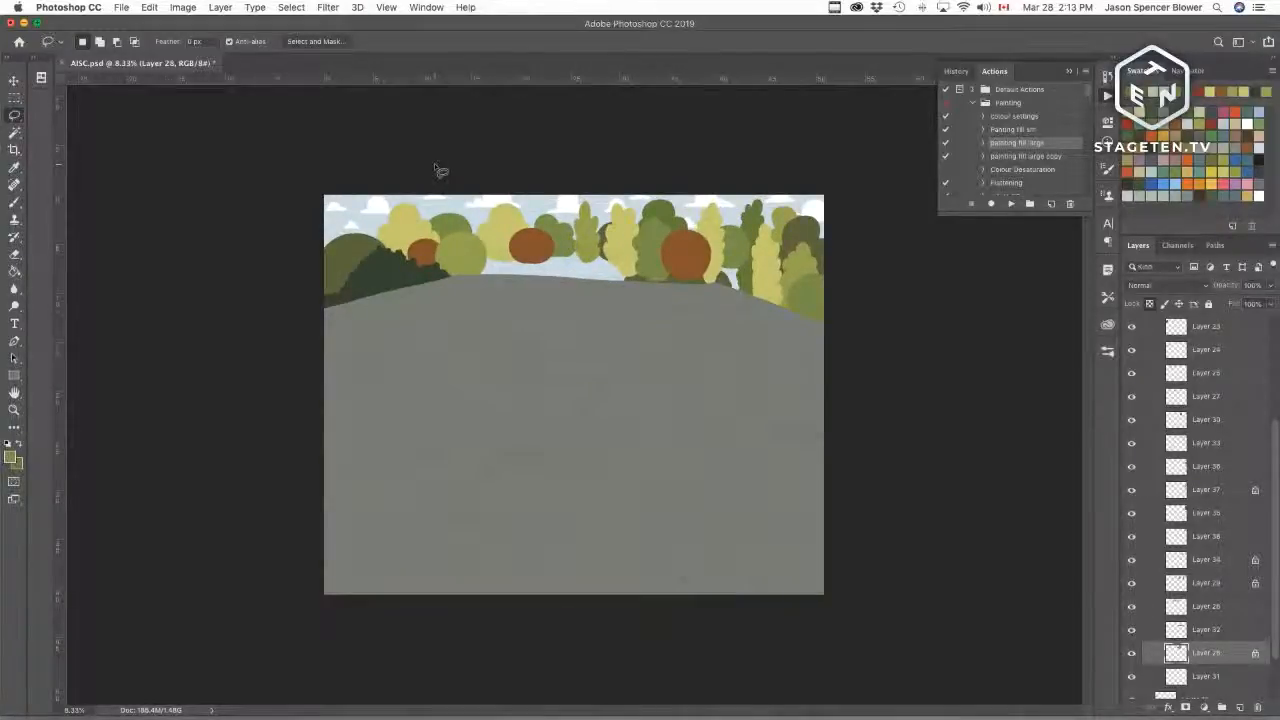
{"action": "key", "text": "super+plus"}
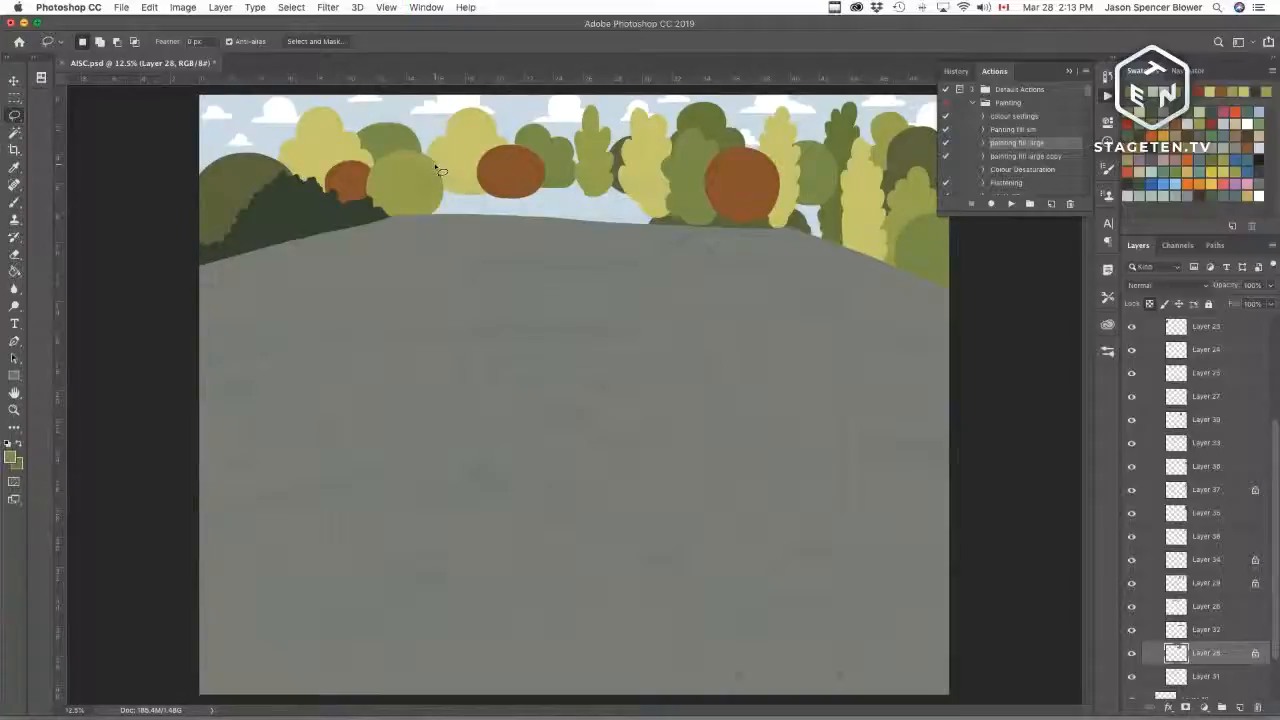